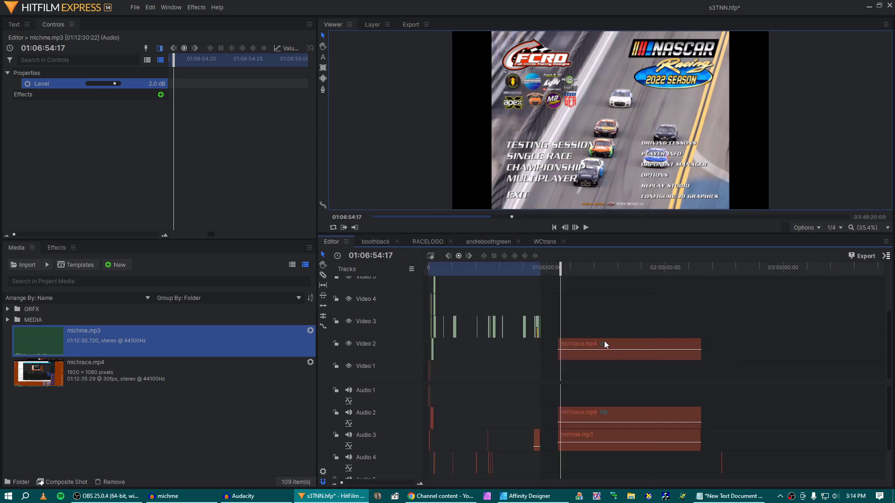
# - Split michme.mp3 on Audio 3 at its first audio spike, at 01:05:50:17
pyautogui.hscroll(2, 613, 329)
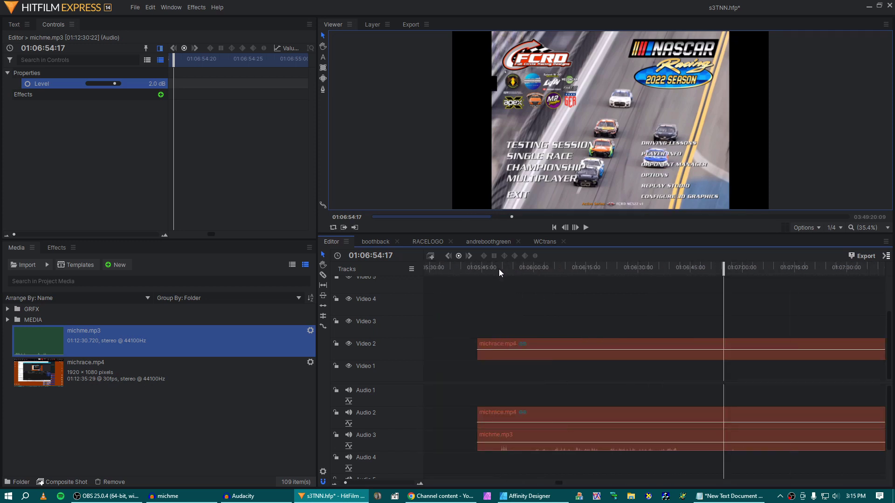
pyautogui.moveTo(499, 269); pyautogui.dragTo(499, 270)
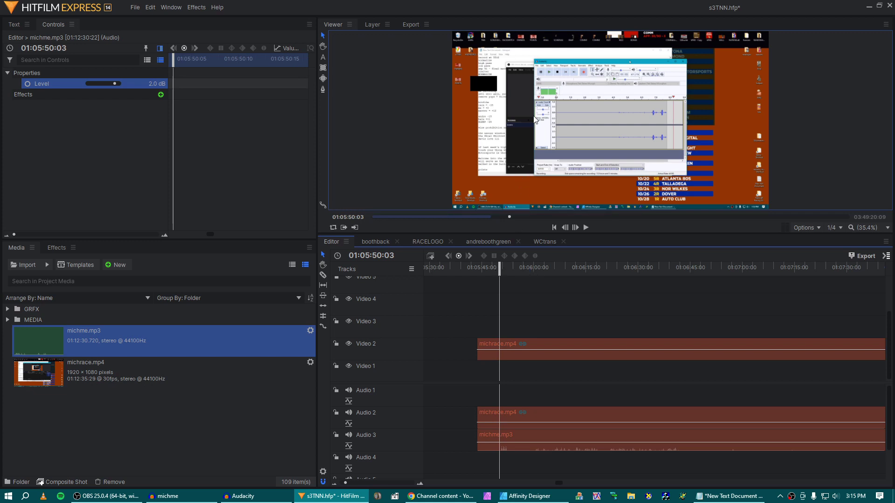
pyautogui.scroll(4, 553, 380)
pyautogui.click(691, 269)
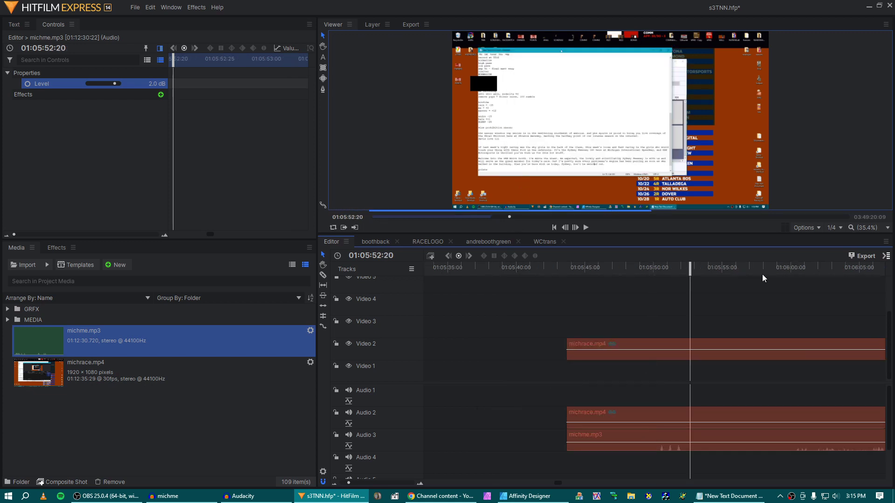
pyautogui.click(627, 269)
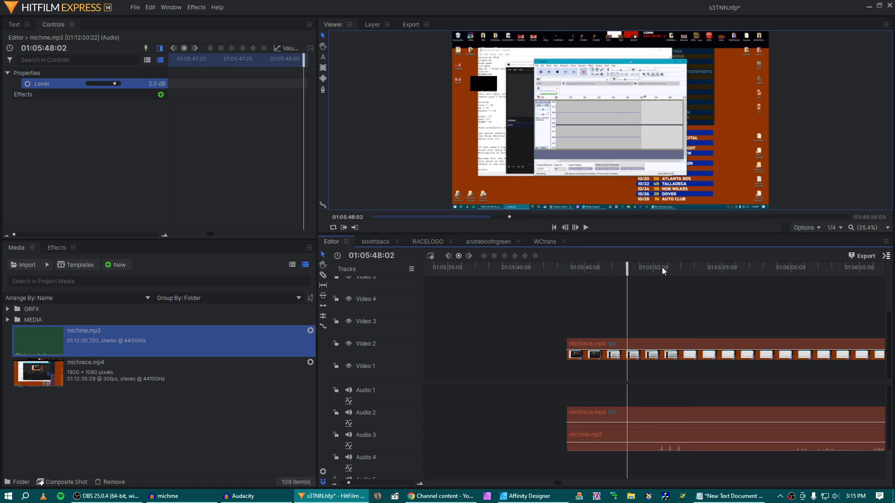
pyautogui.moveTo(652, 267); pyautogui.dragTo(661, 273)
pyautogui.scroll(3, 658, 387)
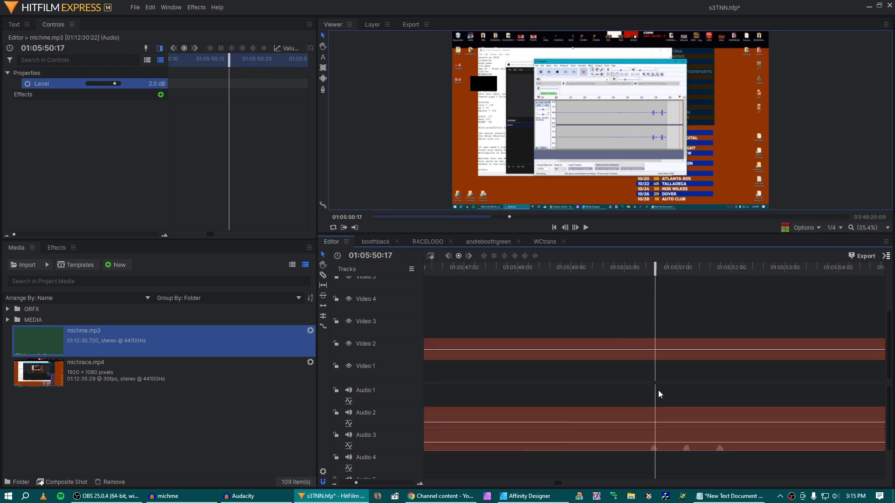
pyautogui.scroll(2, 659, 392)
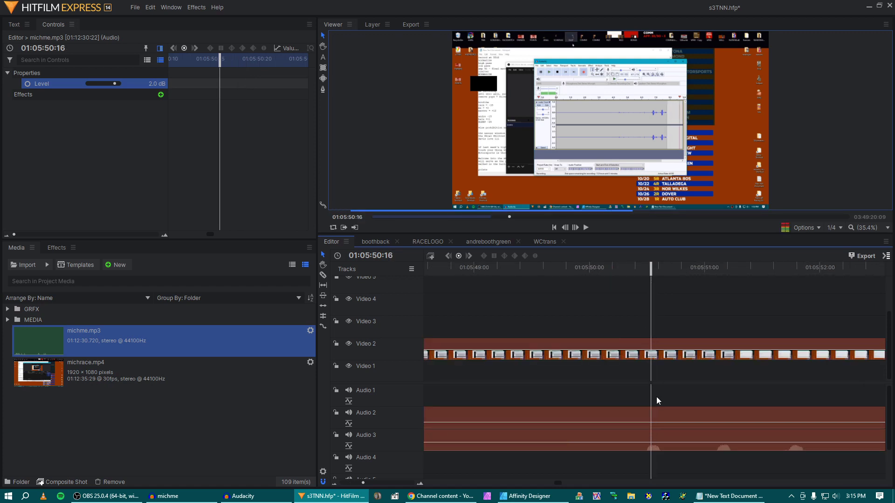
pyautogui.press('Left')
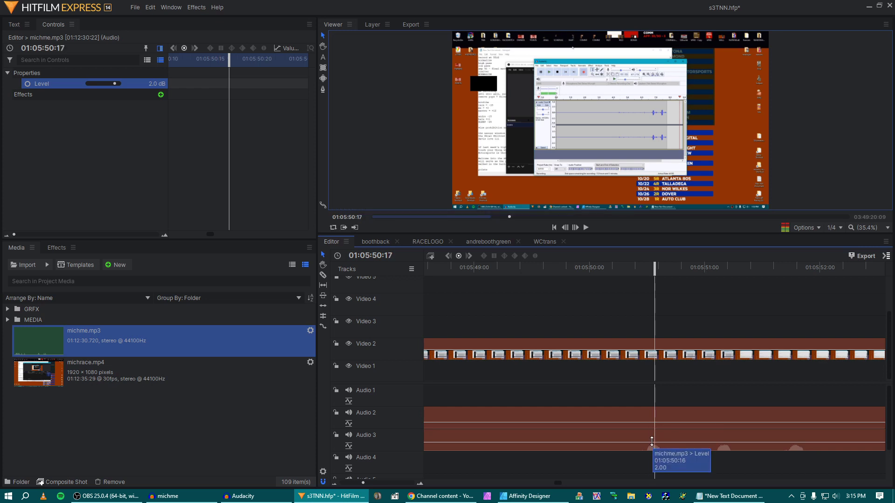
pyautogui.press('Right')
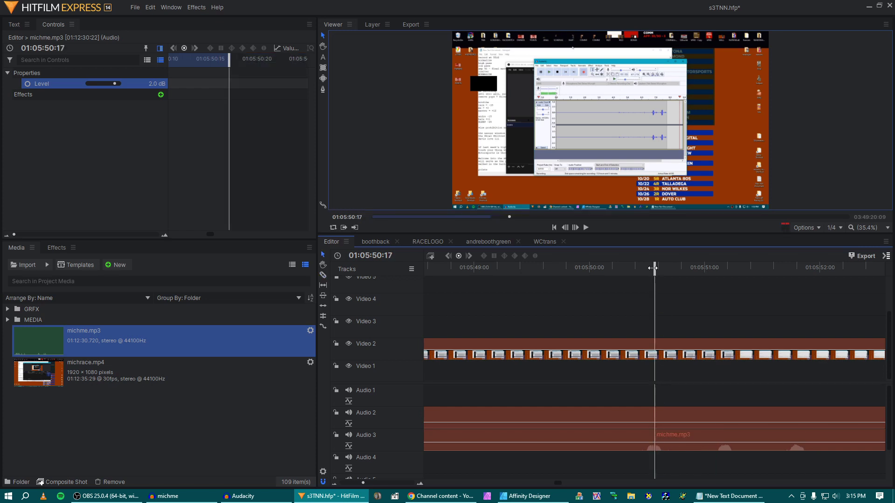
# - Split michrace.mp4 with its linked audio at 01:05:48:26 and delete the portion before the cut
pyautogui.moveTo(652, 268); pyautogui.dragTo(455, 285)
pyautogui.click(459, 347)
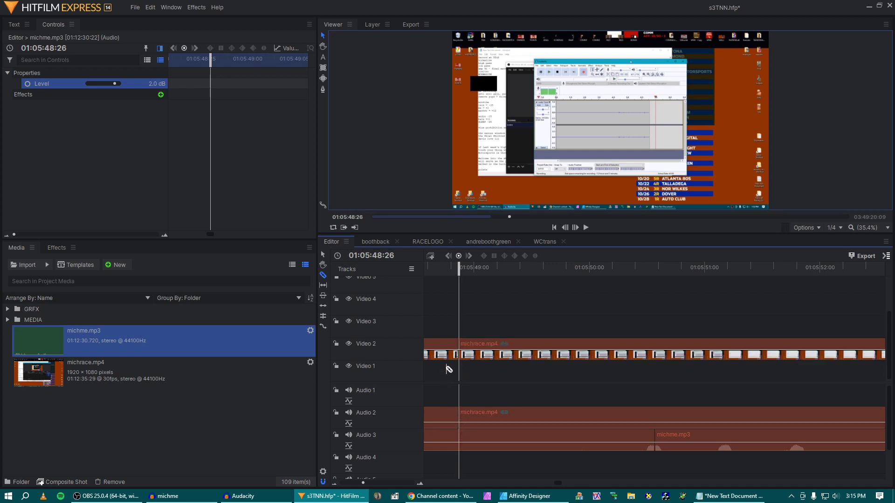
pyautogui.click(446, 343)
pyautogui.press('Delete')
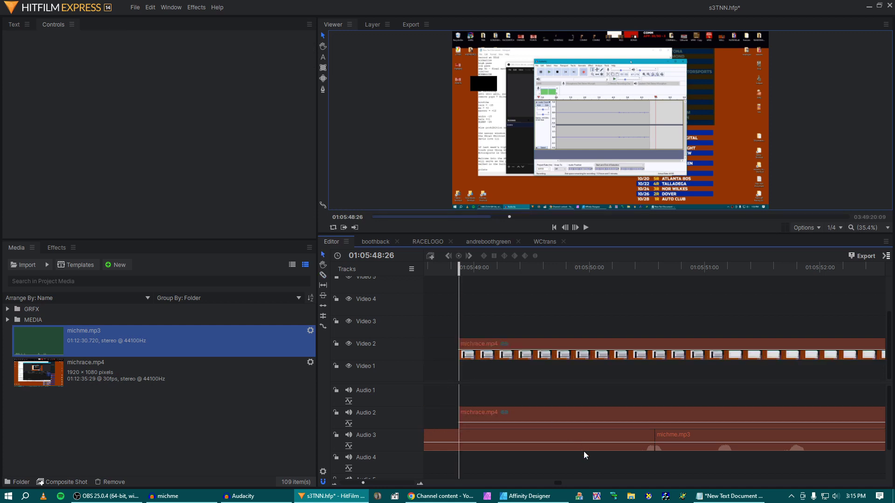
# - Delete the michme.mp3 portion before its cut and move the remaining audio to start level with michrace.mp4 at 01:05:48:26
pyautogui.click(585, 438)
pyautogui.press('Delete')
pyautogui.moveTo(657, 434); pyautogui.dragTo(464, 434)
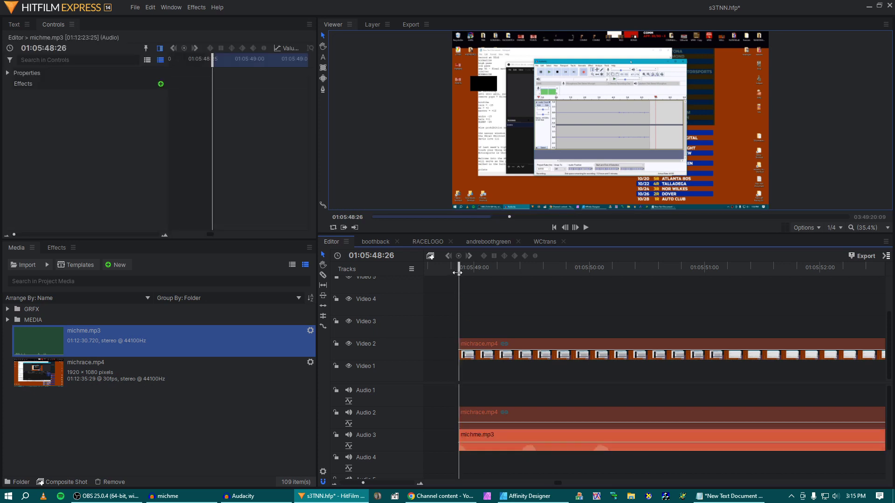
# - Split michrace.mp4 and michme.mp3 at 01:05:58:08 and delete the short sections before the cut
pyautogui.moveTo(459, 270); pyautogui.dragTo(658, 275)
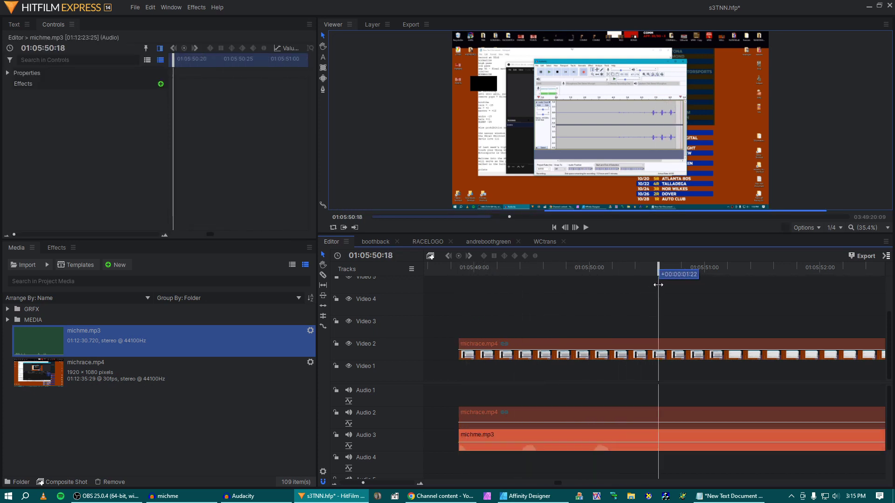
pyautogui.scroll(-10, 655, 314)
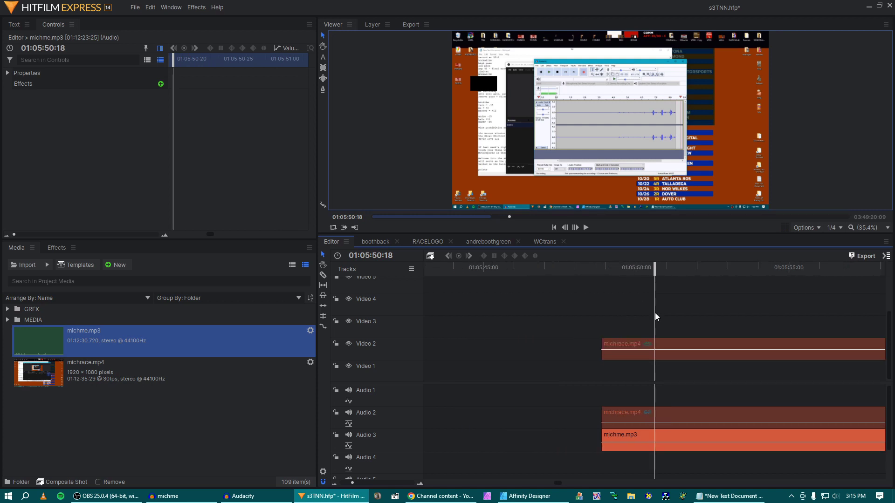
pyautogui.hscroll(3, 659, 321)
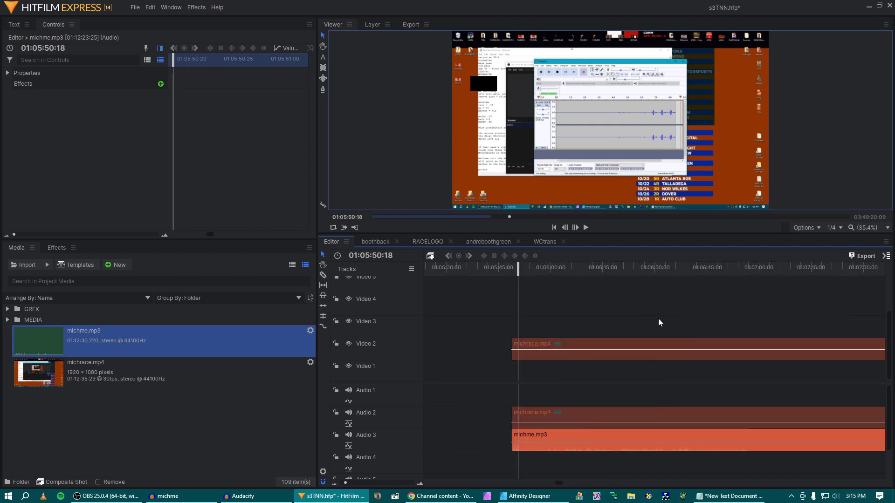
pyautogui.moveTo(544, 270); pyautogui.dragTo(544, 269)
pyautogui.click(545, 347)
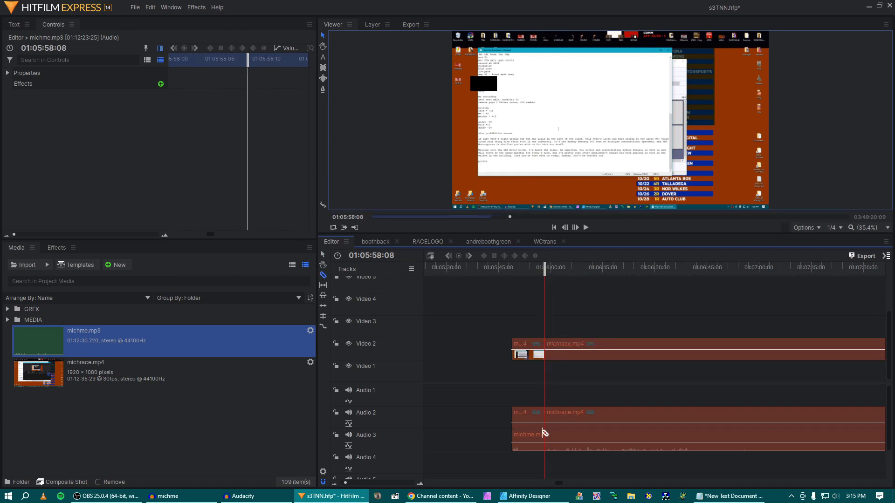
pyautogui.press('v')
pyautogui.moveTo(530, 316); pyautogui.dragTo(535, 435)
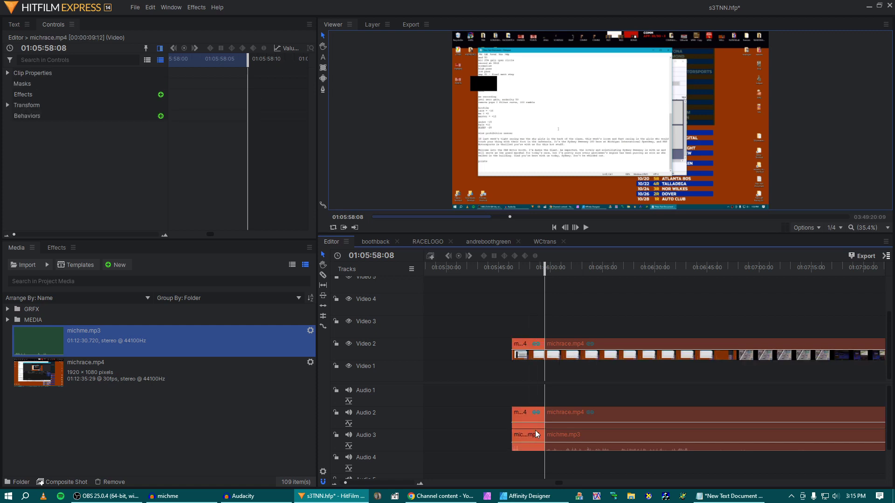
pyautogui.press('Delete')
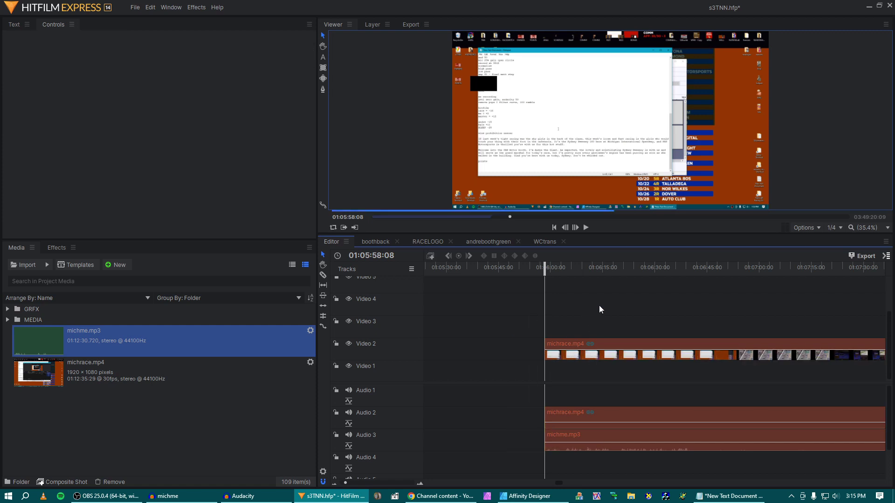
# - Switch to Audacity and examine both recordings, selecting the faint sound in michme from about 1:12:25.7 to 1:12:26.3
pyautogui.moveTo(591, 276); pyautogui.dragTo(685, 284)
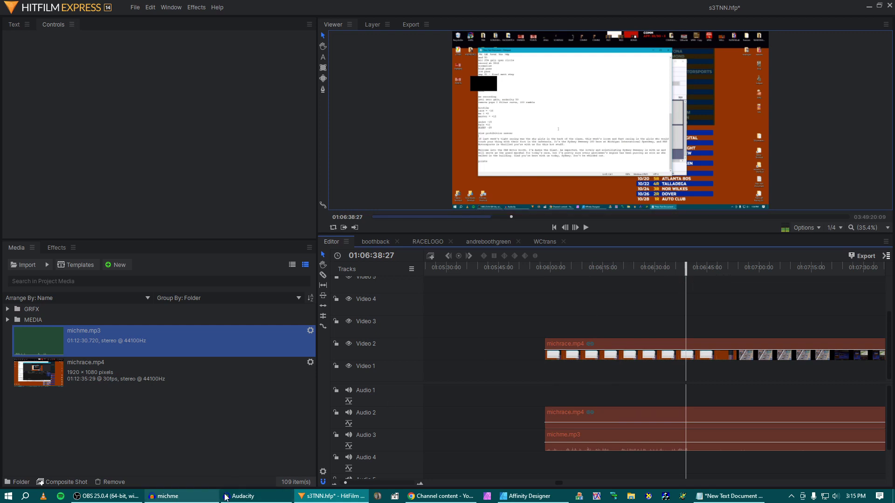
pyautogui.click(168, 495)
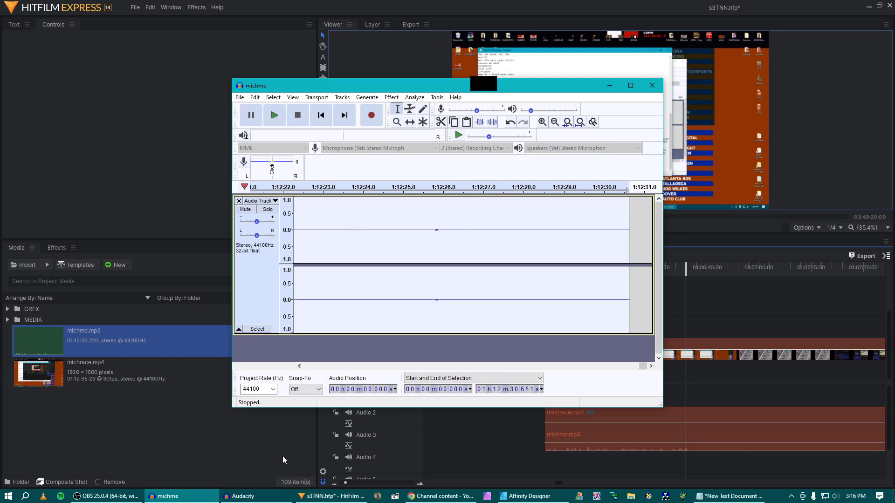
pyautogui.click(254, 497)
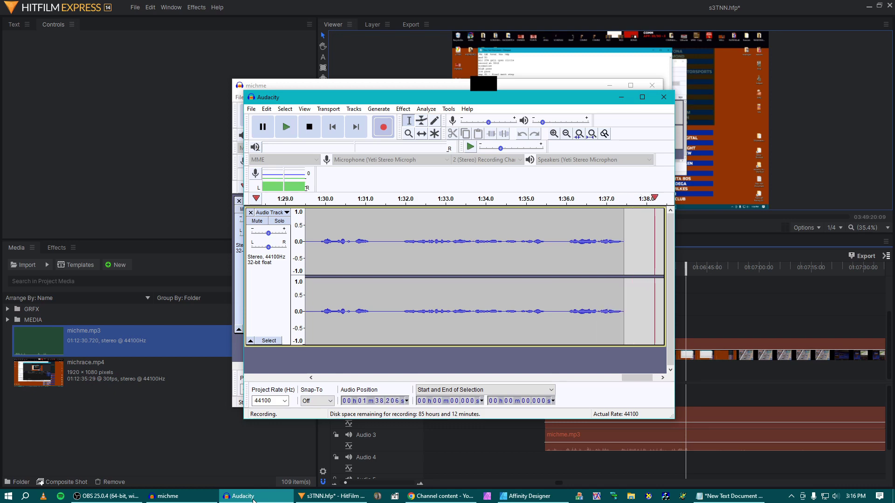
pyautogui.click(253, 498)
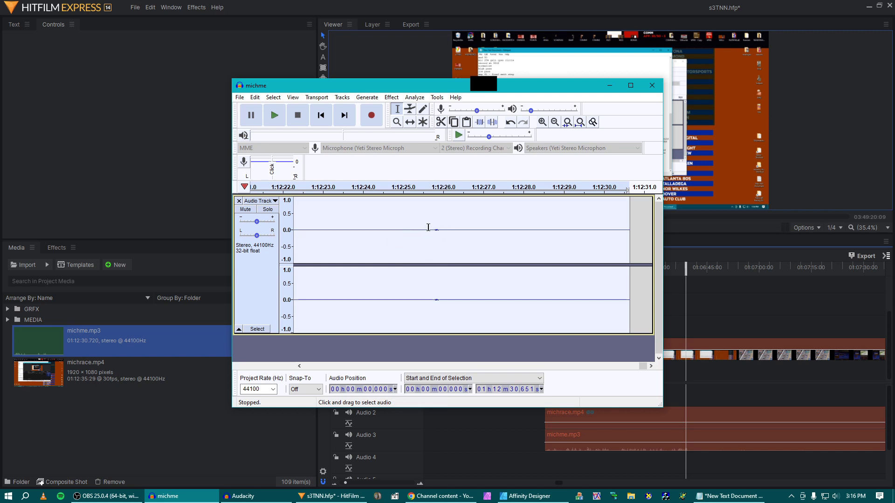
pyautogui.moveTo(438, 230); pyautogui.dragTo(459, 231)
pyautogui.click(392, 97)
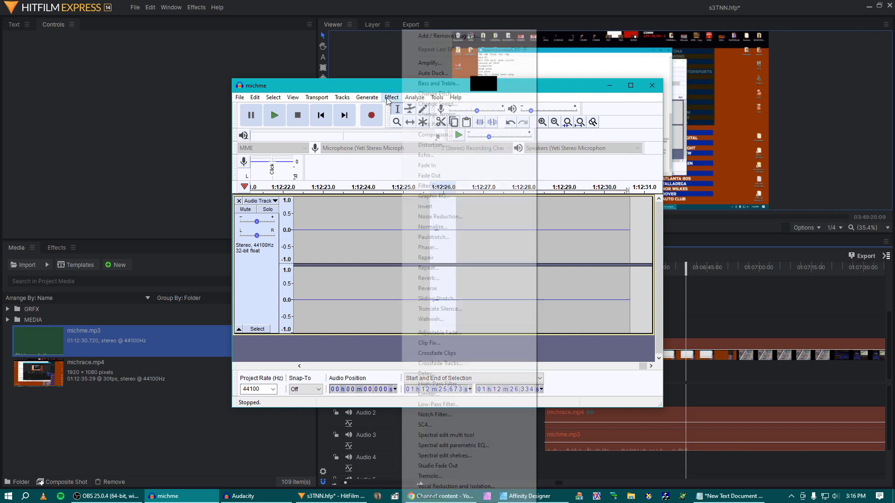
pyautogui.click(578, 85)
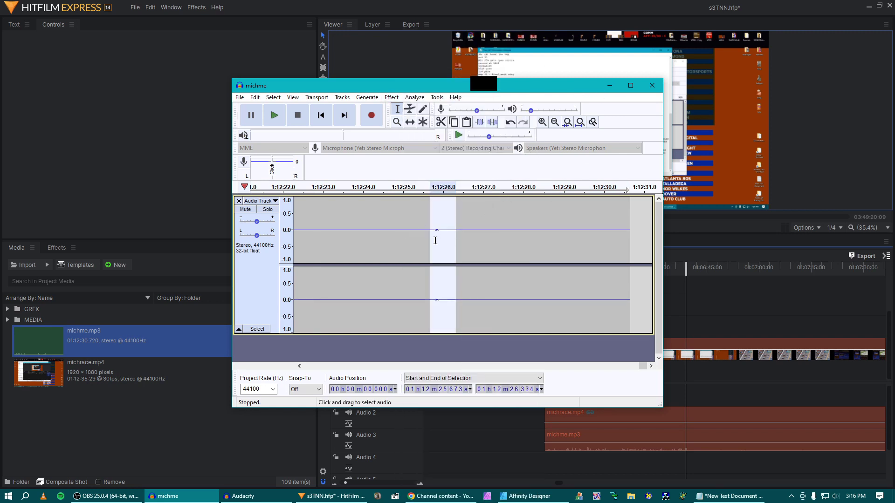
# - Return to HitFilm Express and split michrace.mp4 and michme.mp3 in the in-car race footage at 01:08:16:28
pyautogui.click(695, 312)
pyautogui.hscroll(3, 649, 309)
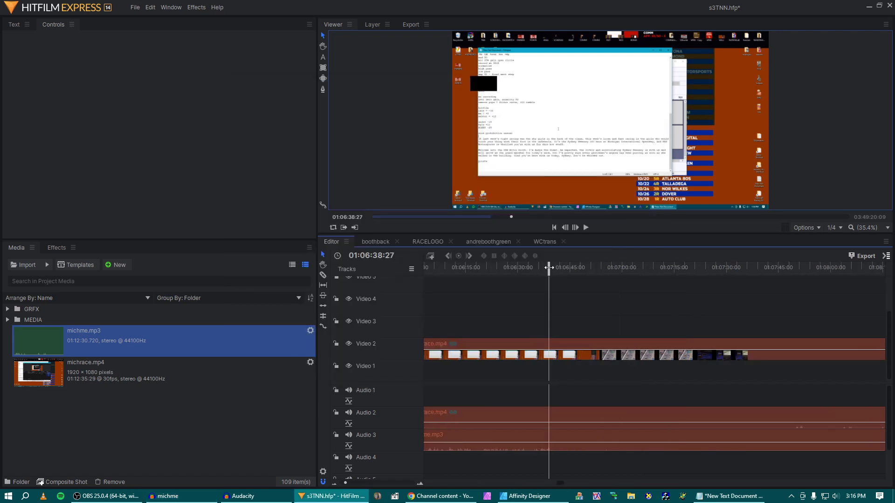
pyautogui.moveTo(549, 267); pyautogui.dragTo(557, 267)
pyautogui.hscroll(4, 604, 297)
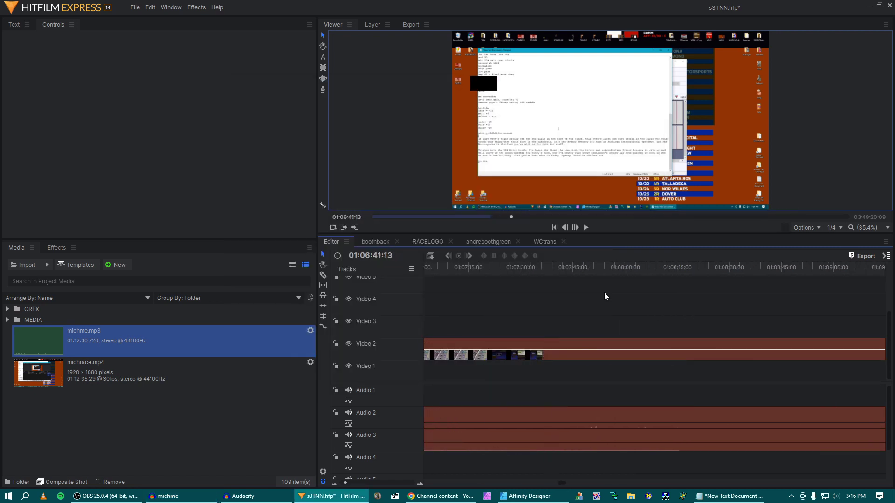
pyautogui.hscroll(1, 605, 294)
pyautogui.click(595, 267)
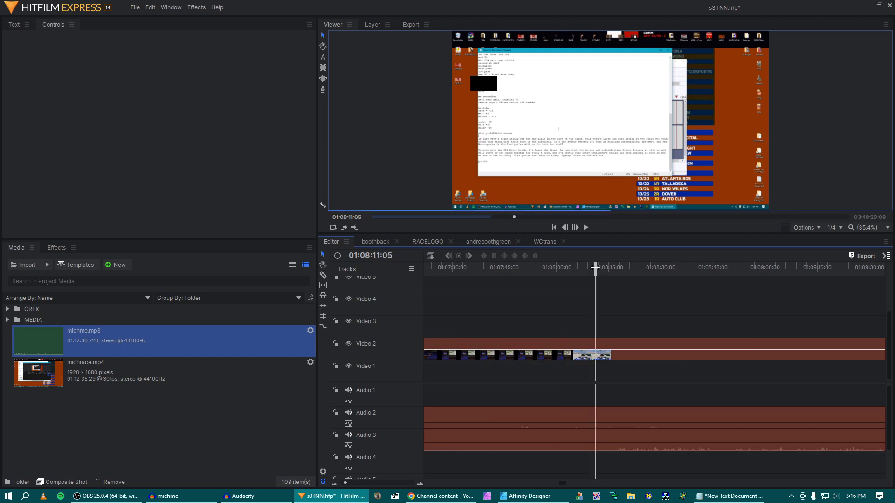
pyautogui.moveTo(595, 267); pyautogui.dragTo(611, 277)
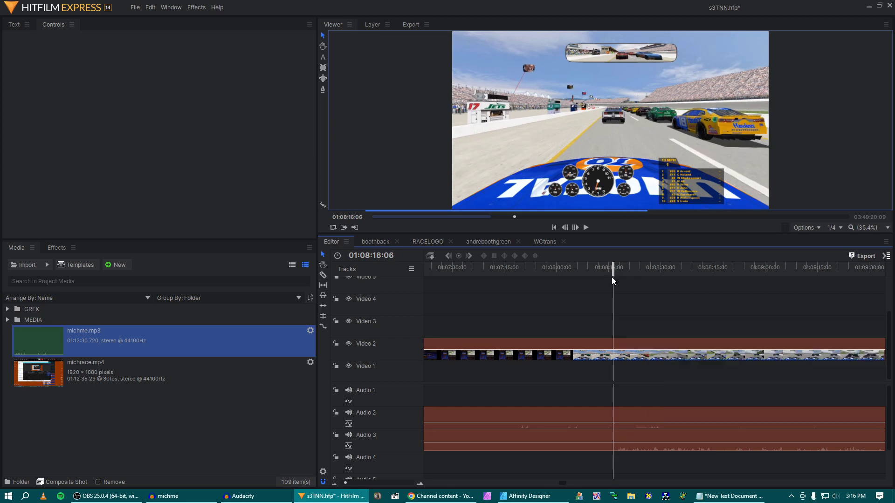
pyautogui.press('space')
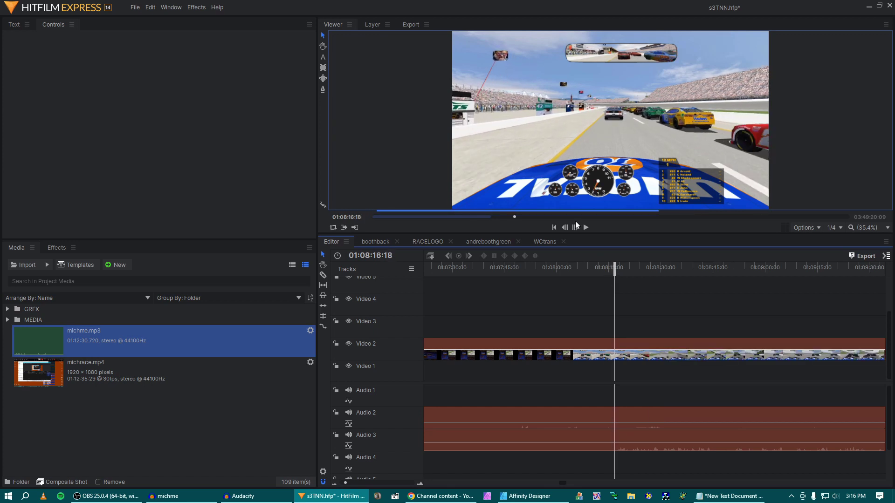
pyautogui.scroll(-1, 567, 154)
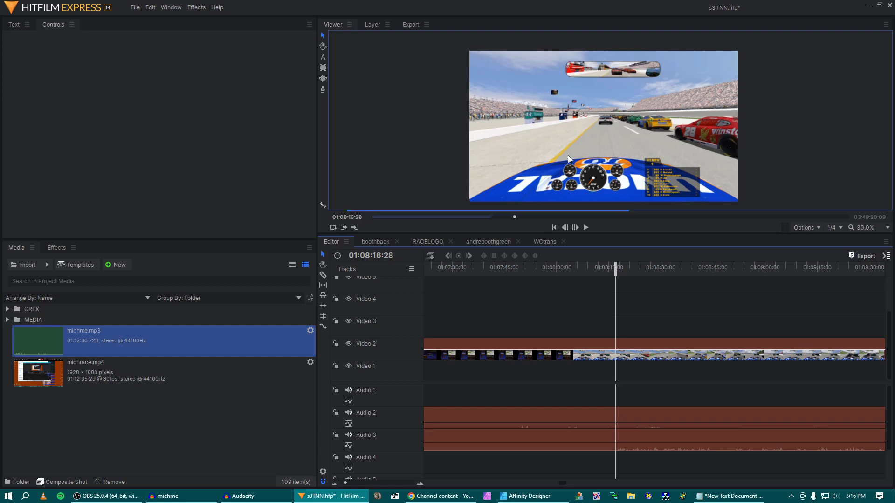
pyautogui.click(616, 344)
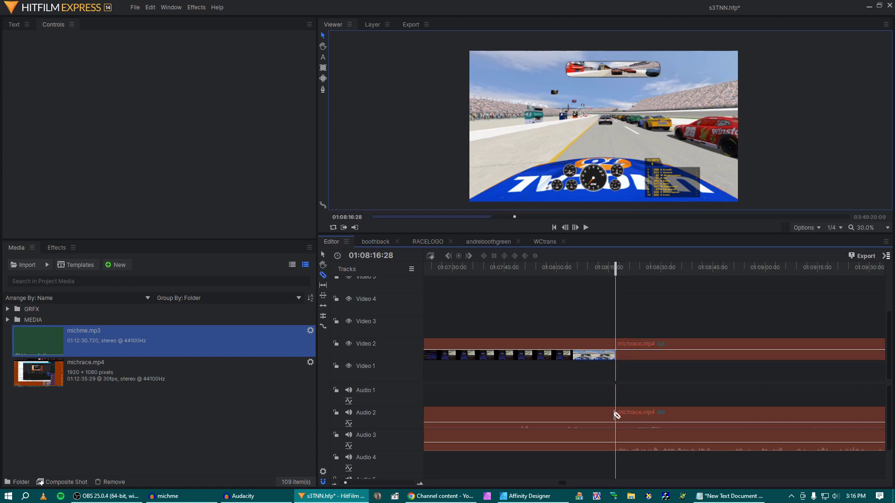
pyautogui.click(618, 429)
pyautogui.press('v')
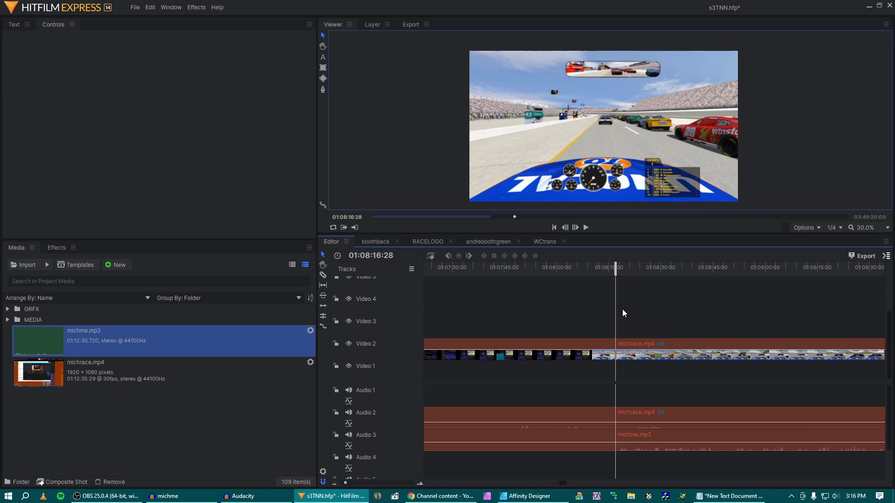
# - Delete the michrace.mp4 and michme.mp3 sections before the cut at 01:08:16:28
pyautogui.hscroll(2, 636, 324)
pyautogui.hscroll(-5, 637, 324)
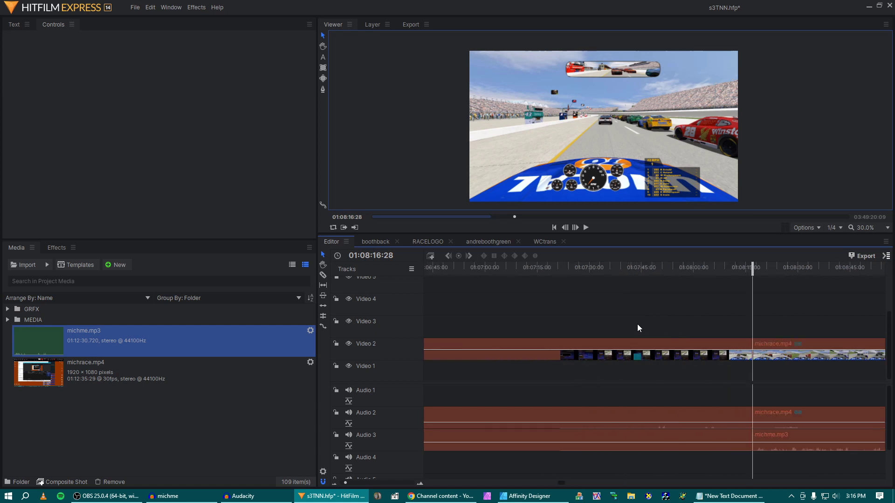
pyautogui.hscroll(2, 637, 324)
pyautogui.click(638, 344)
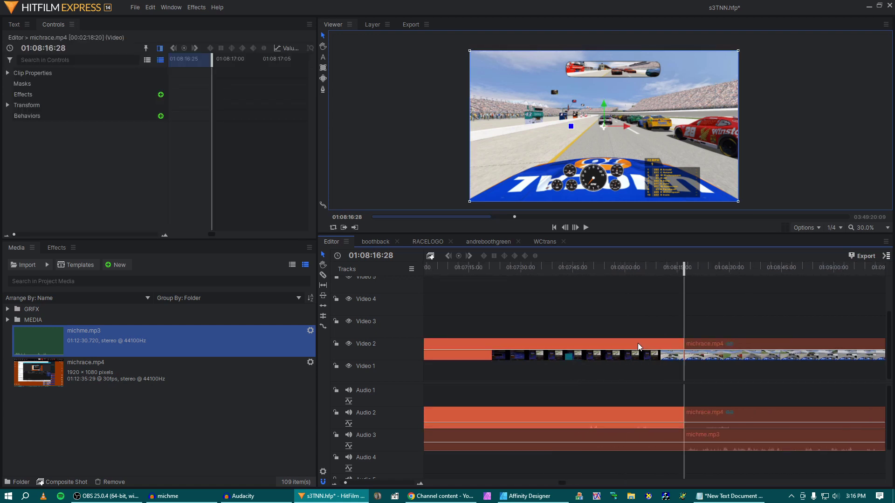
pyautogui.press('Delete')
pyautogui.click(629, 432)
pyautogui.press('Delete')
# - Select the remaining michrace.mp4 and michme.mp3 clips together and remove them from the timeline
pyautogui.moveTo(659, 328); pyautogui.dragTo(699, 456)
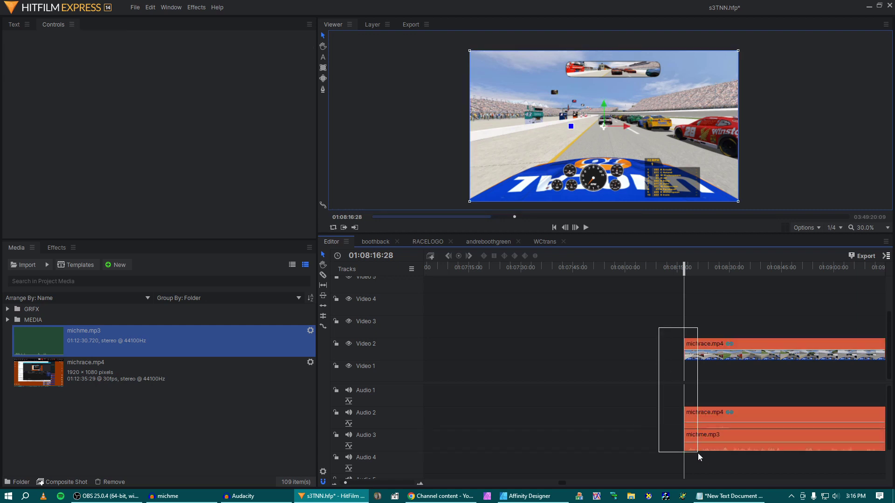
pyautogui.press('Delete')
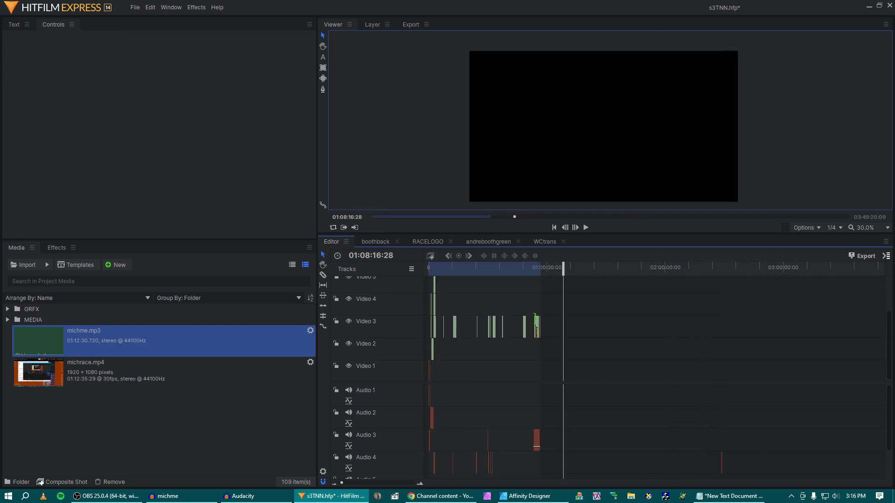
# - Position the playhead at 00:02:37:09, just after POINTS.png, and try to paste the cut michrace.mp4 and michme.mp3 clips there
pyautogui.click(433, 268)
pyautogui.scroll(6, 446, 316)
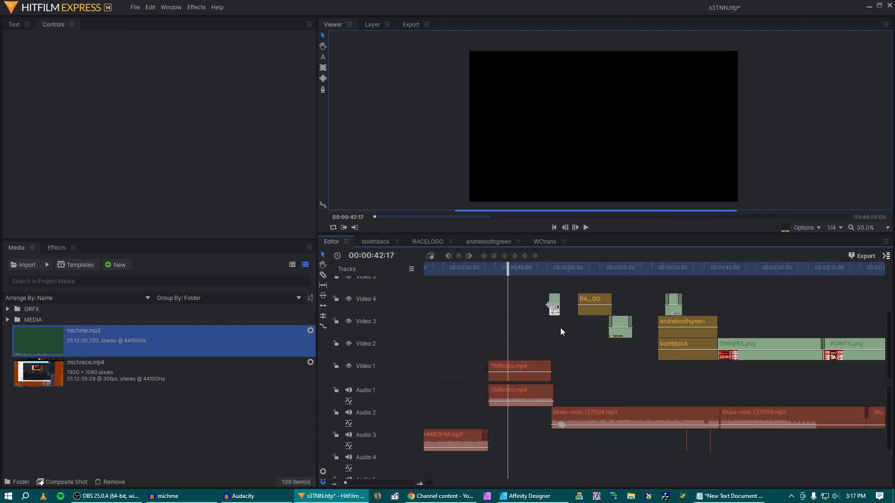
pyautogui.hscroll(5, 564, 329)
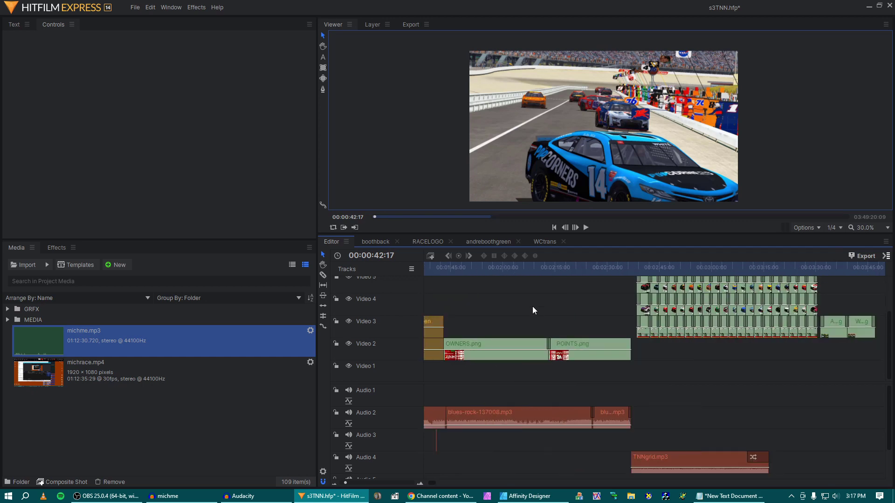
pyautogui.moveTo(513, 269); pyautogui.dragTo(580, 269)
pyautogui.hscroll(4, 513, 279)
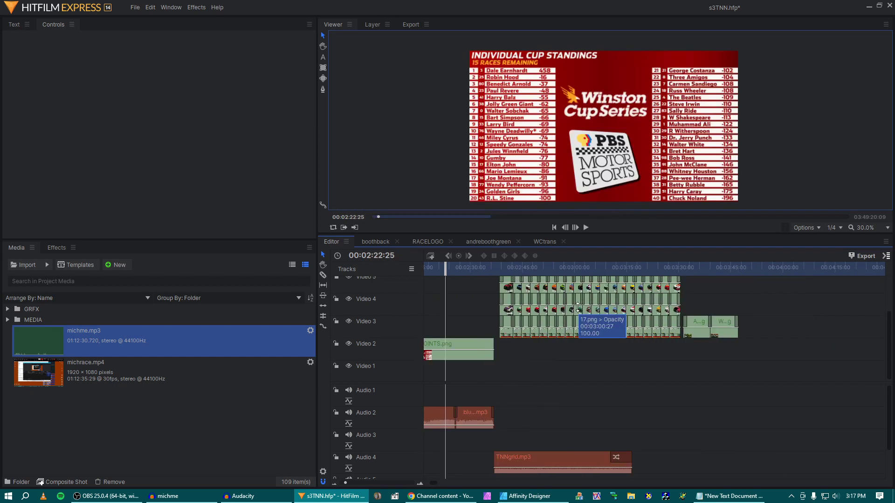
pyautogui.click(495, 269)
pyautogui.rightClick(532, 340)
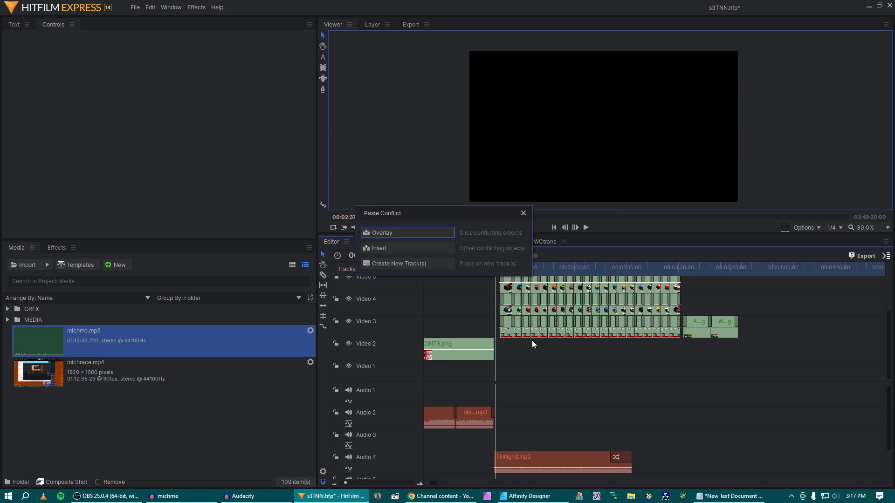
pyautogui.click(547, 349)
# - Move the short TNNelihot2.mp3 clip at about 00:30:05 from Audio 3 up to Audio 1
pyautogui.hscroll(-5, 574, 379)
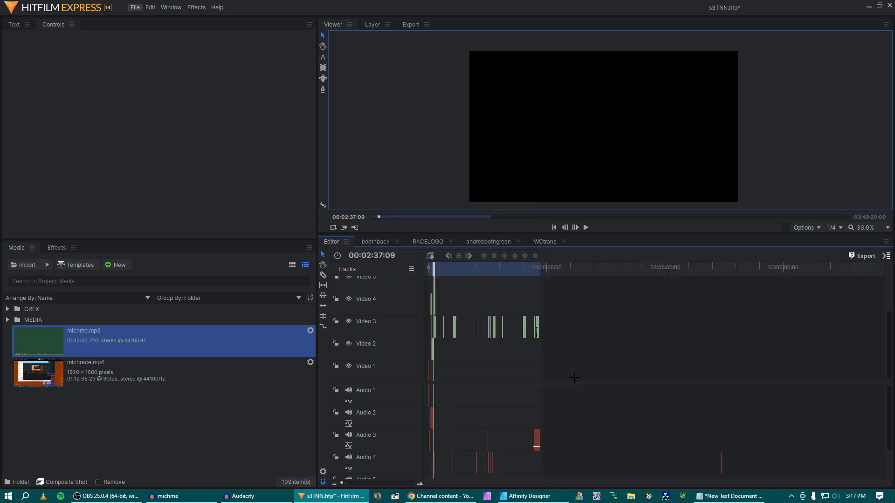
pyautogui.hscroll(20, 660, 357)
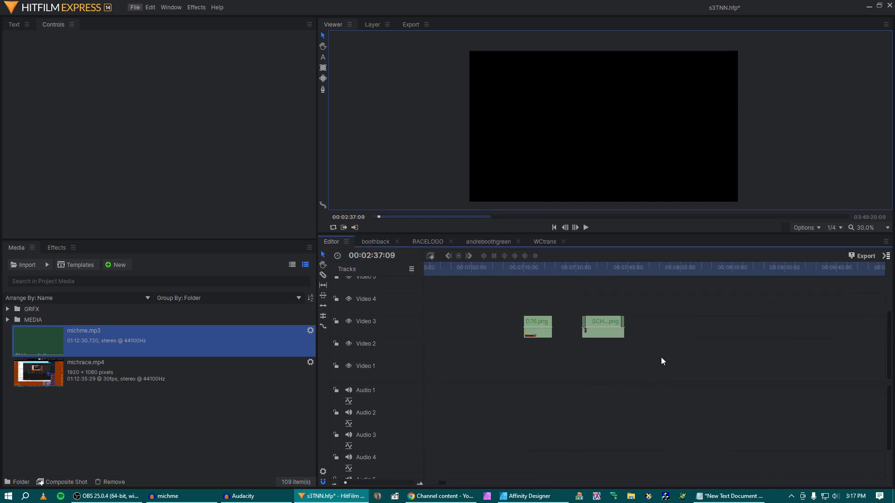
pyautogui.hscroll(-3, 660, 357)
pyautogui.hscroll(3, 660, 357)
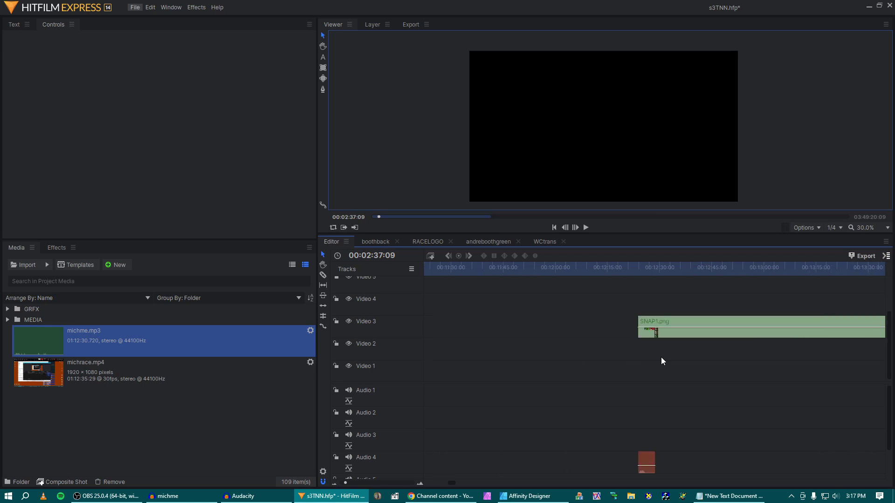
pyautogui.hscroll(-15, 661, 357)
pyautogui.hscroll(-5, 661, 362)
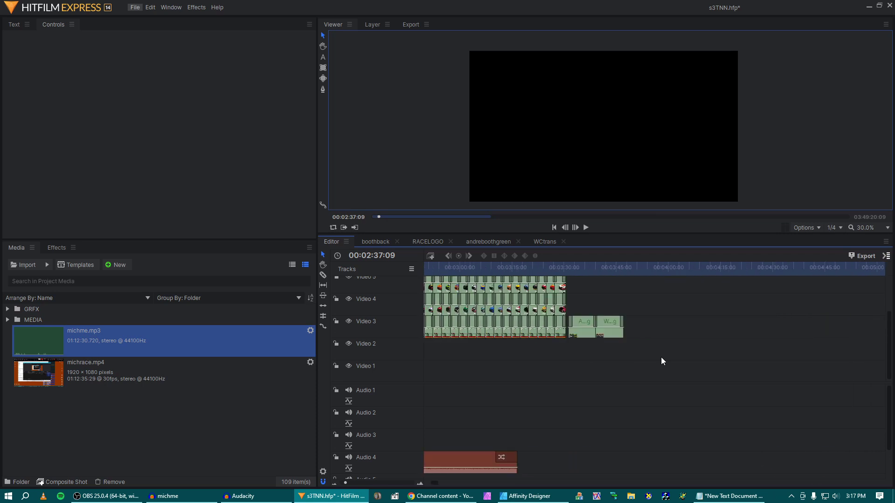
pyautogui.hscroll(5, 660, 361)
pyautogui.hscroll(20, 662, 361)
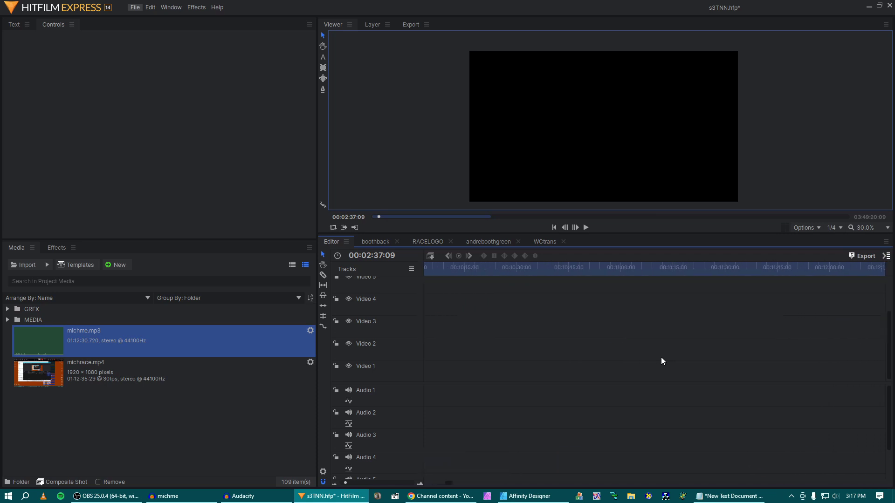
pyautogui.hscroll(20, 661, 357)
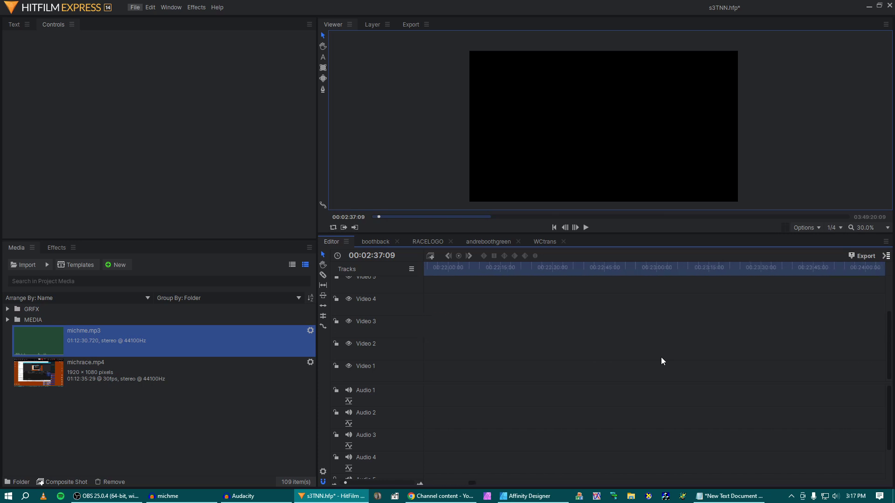
pyautogui.hscroll(8, 661, 358)
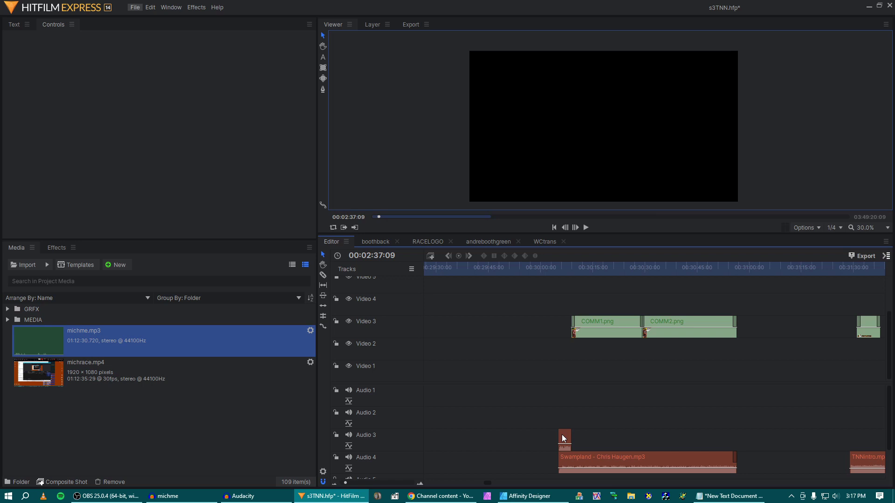
pyautogui.moveTo(564, 439); pyautogui.dragTo(566, 400)
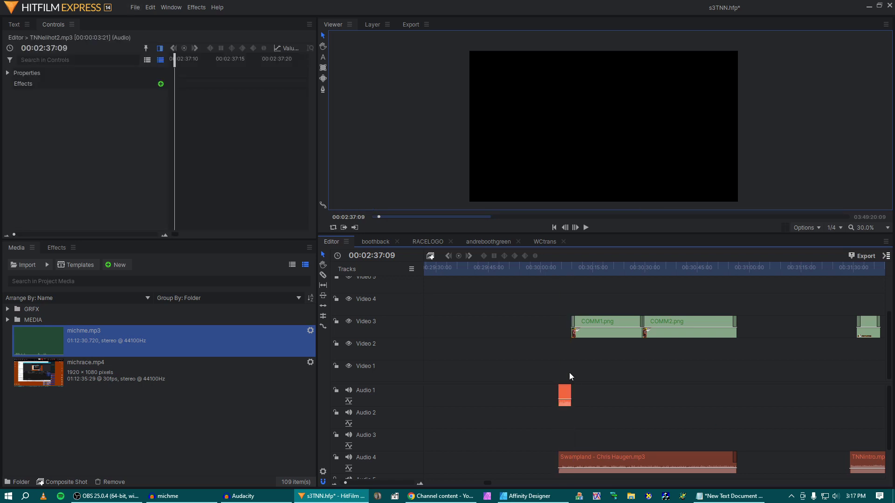
# - Move the "Everything Where it Needs to Be" music clip at about 00:55:00 from Audio 3 down to Audio 4
pyautogui.hscroll(-20, 539, 370)
pyautogui.hscroll(-3, 467, 339)
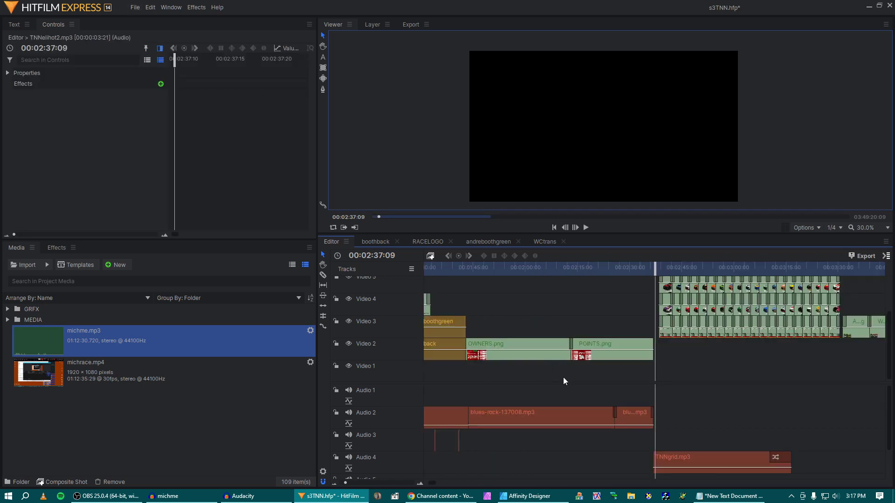
pyautogui.press('\\')
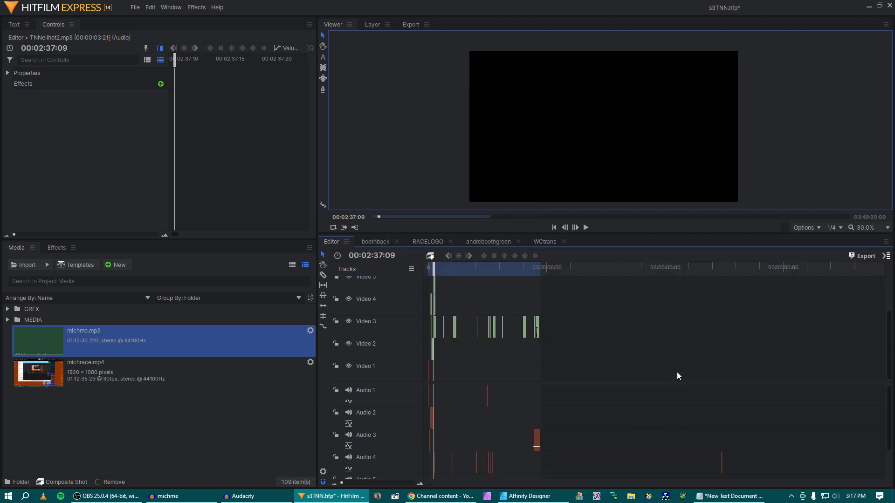
pyautogui.scroll(5, 555, 391)
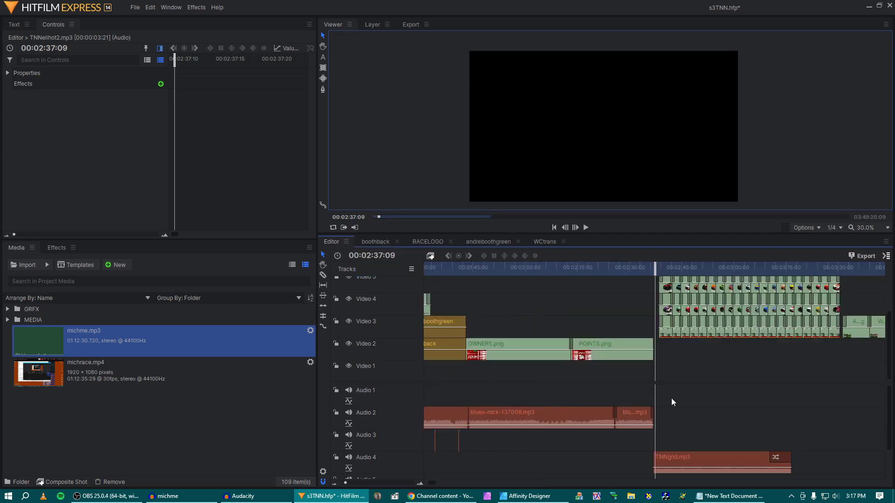
pyautogui.scroll(3, 676, 398)
pyautogui.hscroll(15, 675, 398)
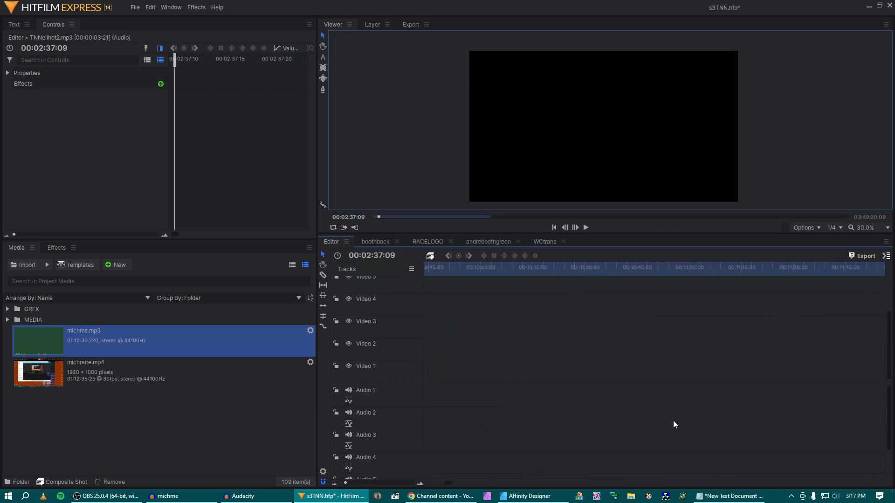
pyautogui.hscroll(20, 673, 420)
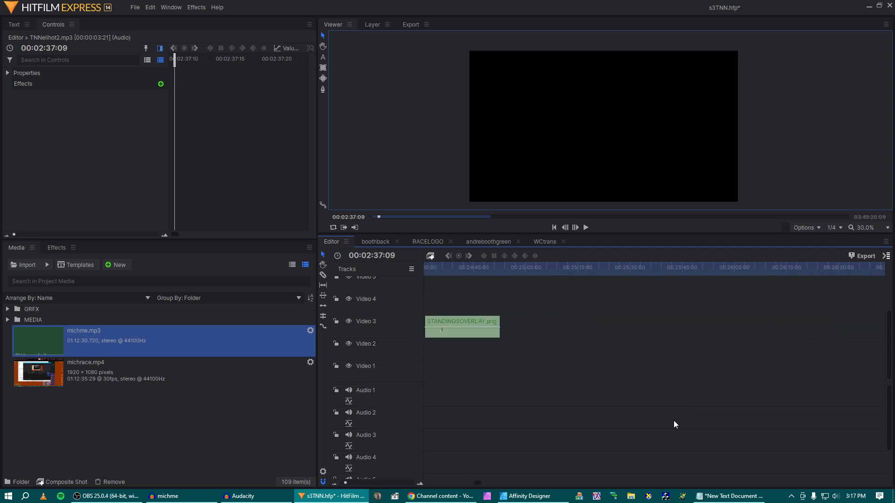
pyautogui.scroll(-5, 674, 421)
pyautogui.scroll(5, 474, 352)
# - Place the michrace.mp4 and michme.mp3 clips on Video 2, Audio 2 and Audio 3, directly after POINTS.png
pyautogui.click(464, 344)
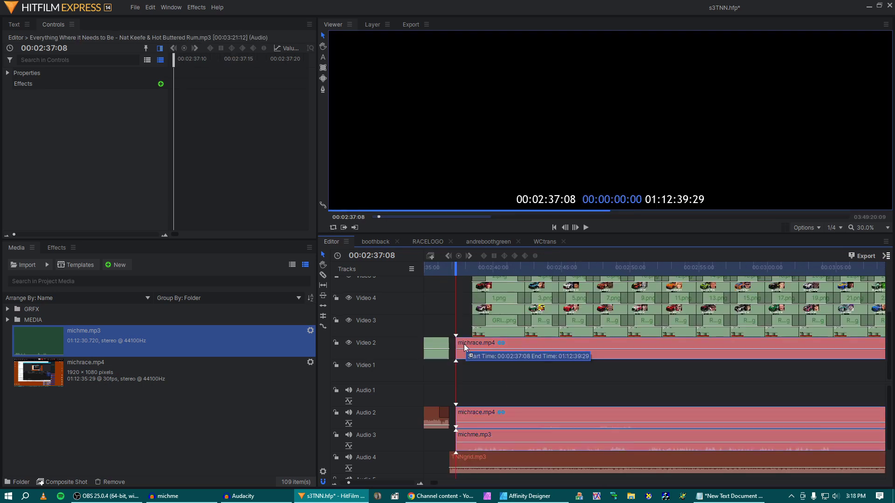
pyautogui.moveTo(442, 268)
pyautogui.mouseDown()
pyautogui.moveTo(433, 269)
pyautogui.moveTo(453, 272)
pyautogui.mouseUp()
pyautogui.click(472, 392)
pyautogui.click(479, 436)
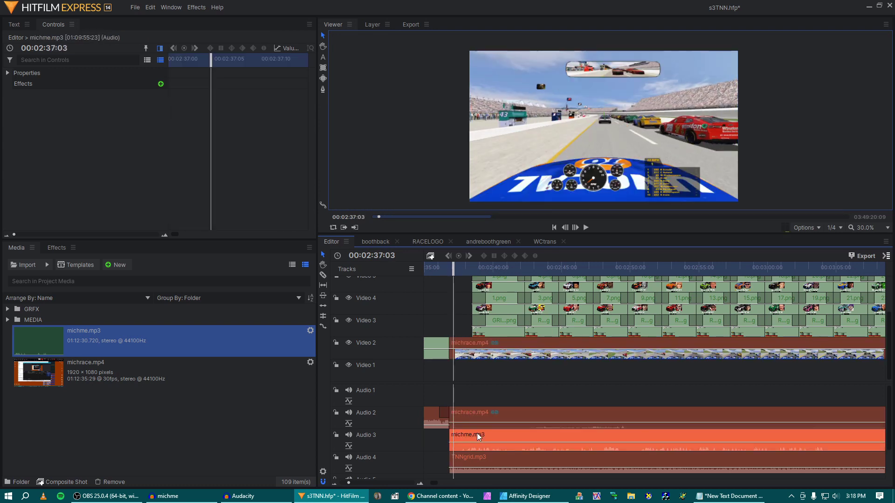
# - Play the start of the race clips and examine the Audio 2 and Audio 3 waveforms, parking the playhead at 00:08:18:22
pyautogui.press('space')
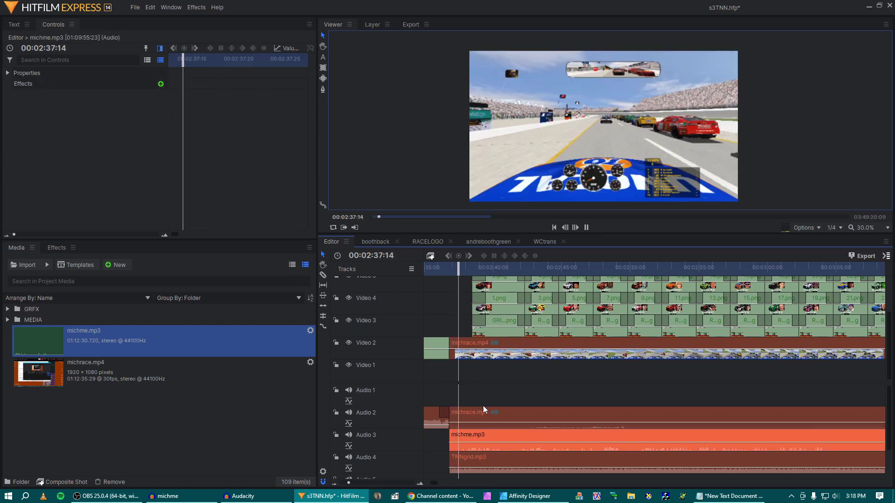
pyautogui.press('space')
pyautogui.scroll(-3, 644, 380)
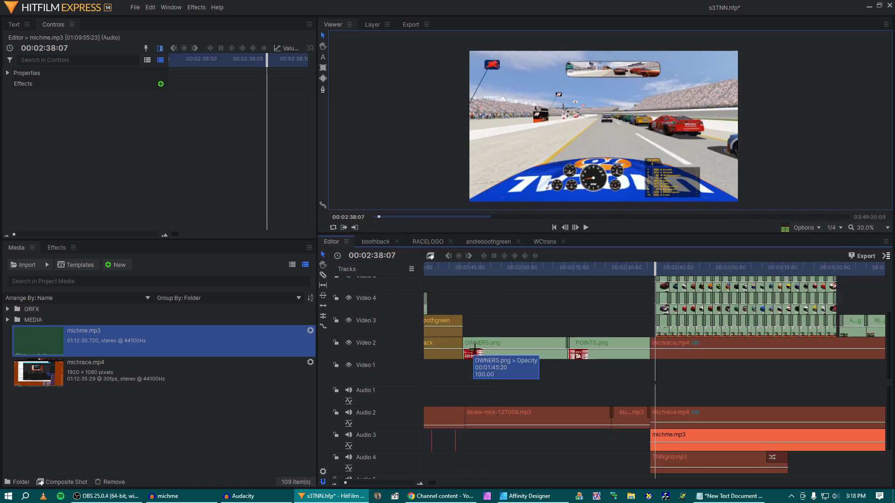
pyautogui.hscroll(8, 671, 407)
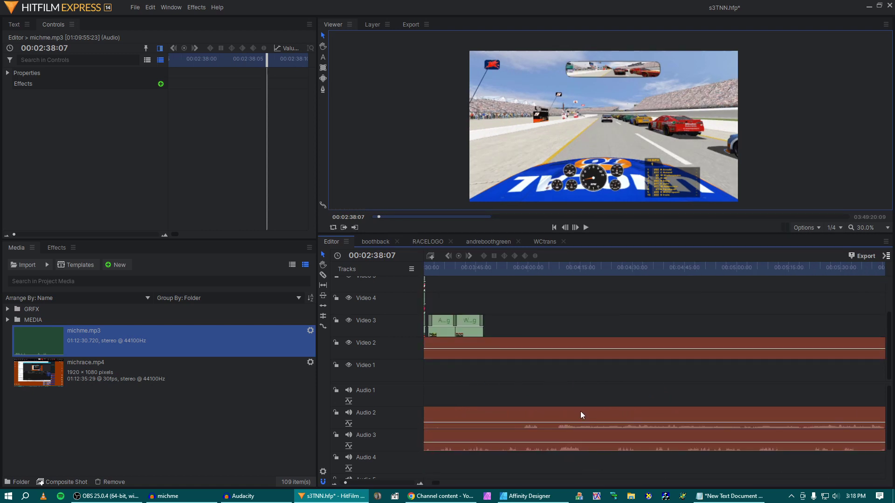
pyautogui.hscroll(6, 583, 410)
pyautogui.hscroll(10, 582, 410)
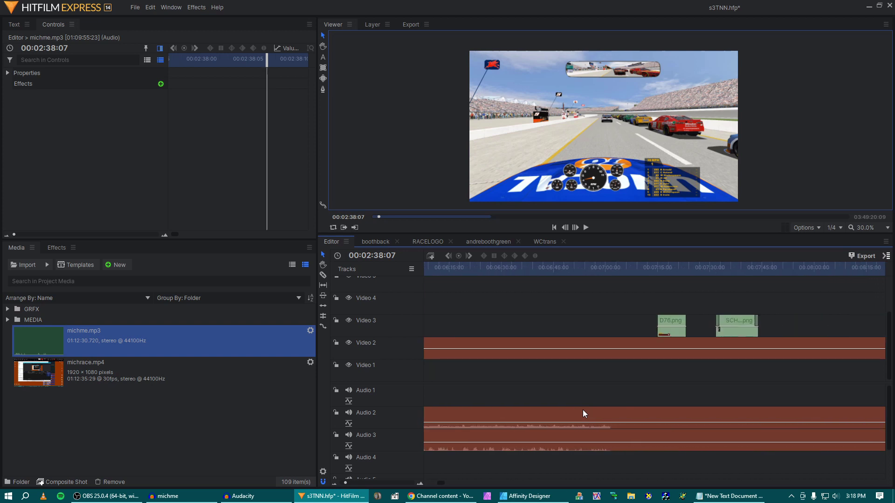
pyautogui.hscroll(2, 582, 414)
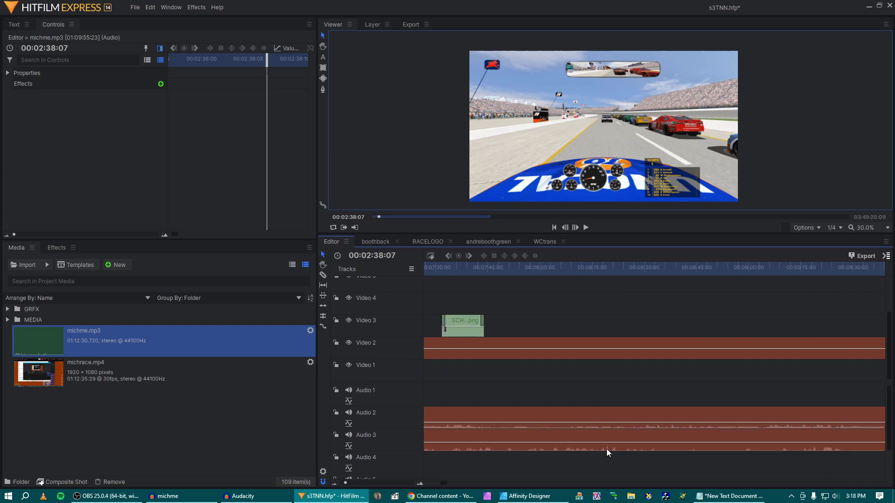
pyautogui.moveTo(594, 276); pyautogui.dragTo(605, 272)
pyautogui.scroll(5, 605, 351)
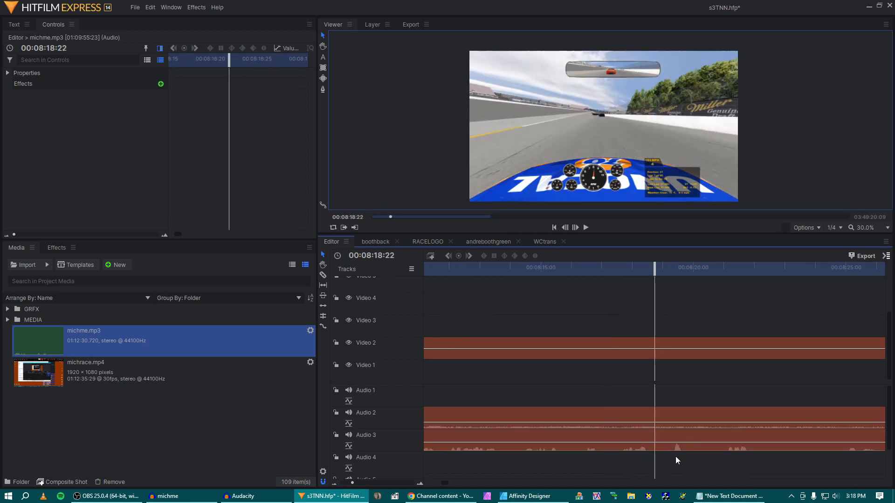
pyautogui.scroll(-10, 669, 449)
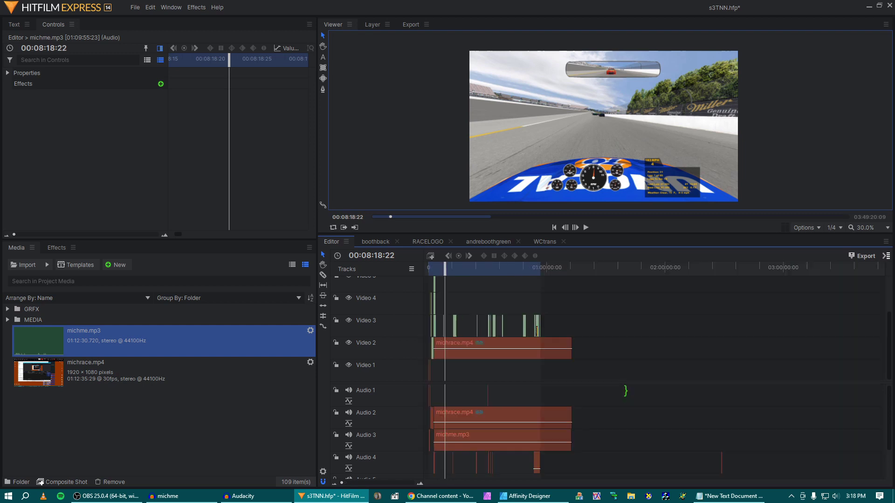
# - Switch to the michme recording in Audacity and select the passage around the tall peak, from about 8:06.7 to 8:18.6
pyautogui.click(177, 497)
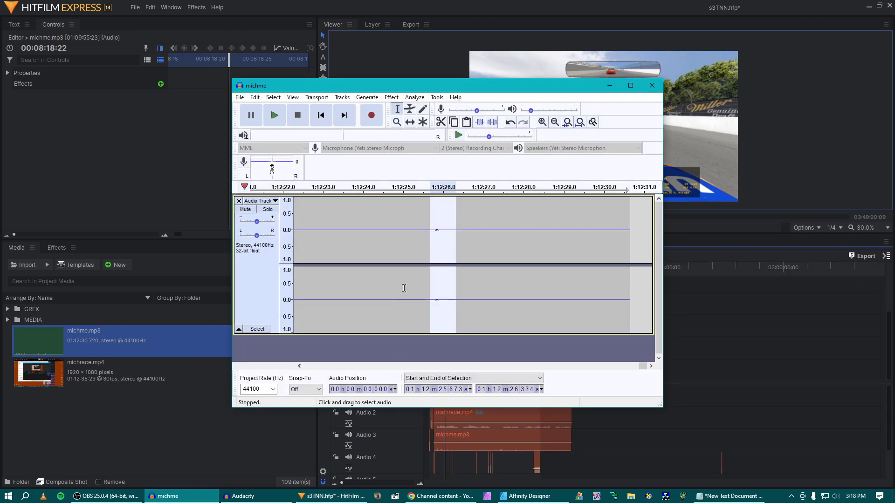
pyautogui.moveTo(424, 270); pyautogui.dragTo(335, 254)
pyautogui.scroll(-5, 426, 265)
pyautogui.scroll(-3, 336, 254)
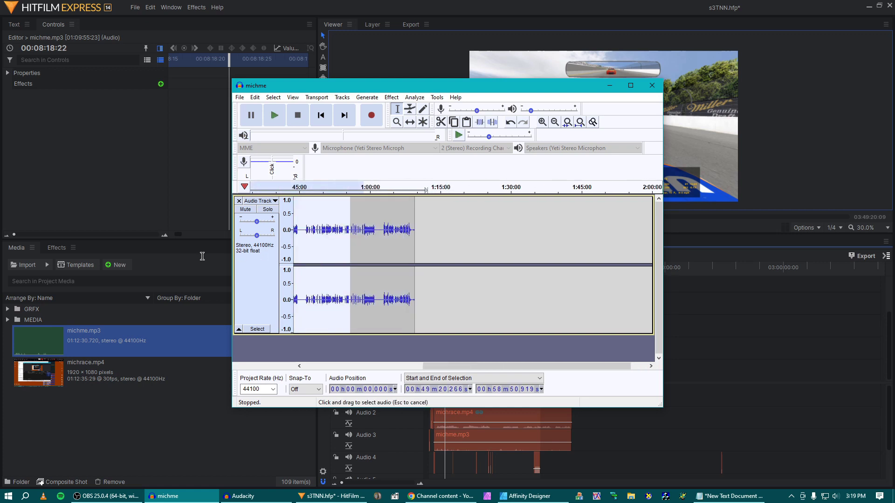
pyautogui.hotkey('shift', 'Home')
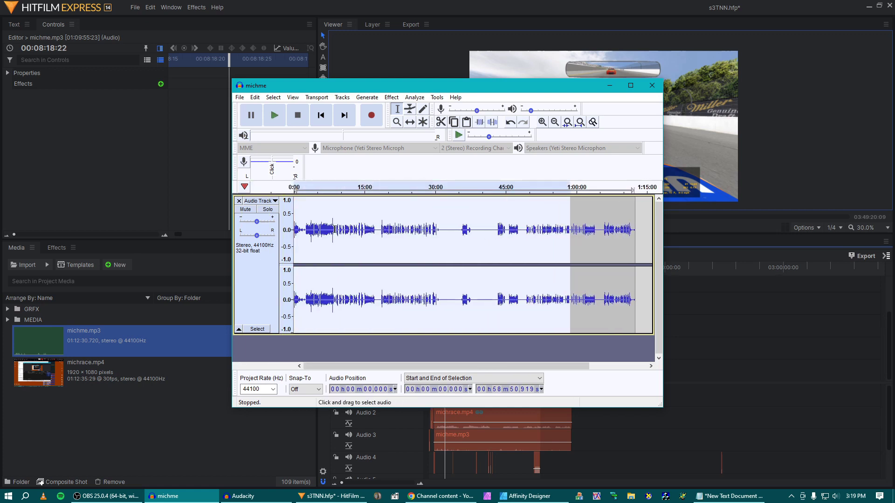
pyautogui.scroll(2, 337, 230)
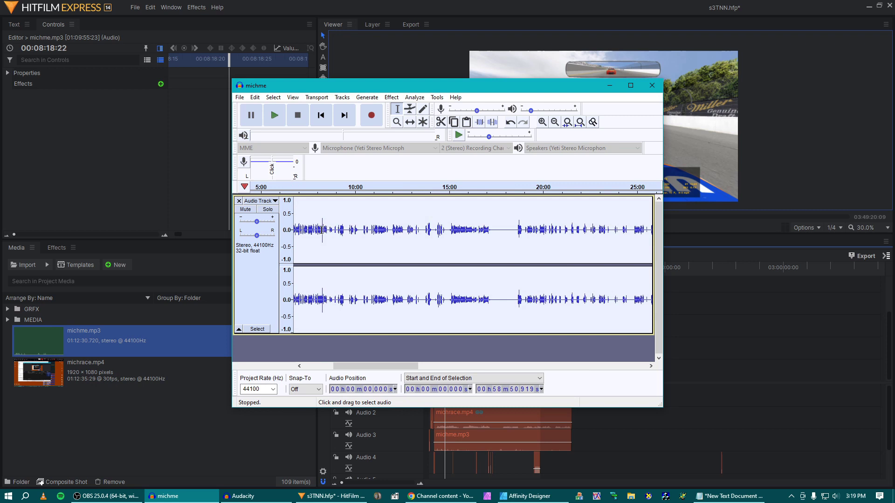
pyautogui.scroll(3, 322, 229)
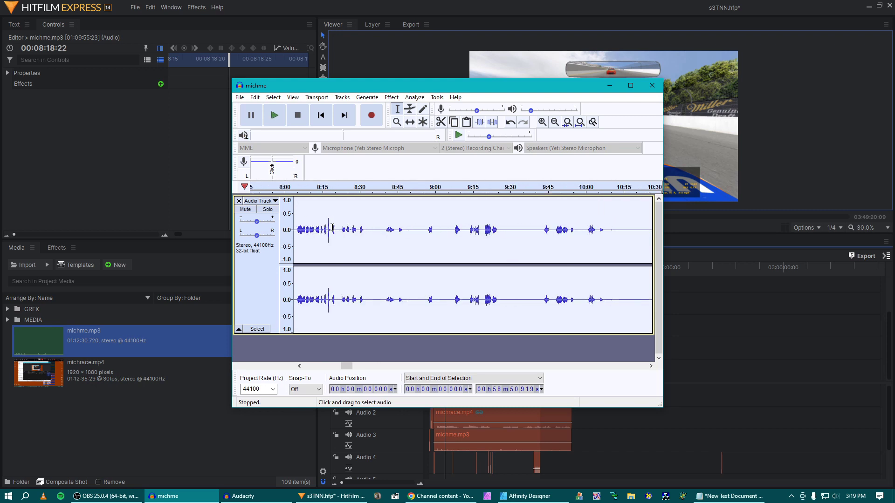
pyautogui.moveTo(331, 231); pyautogui.dragTo(301, 235)
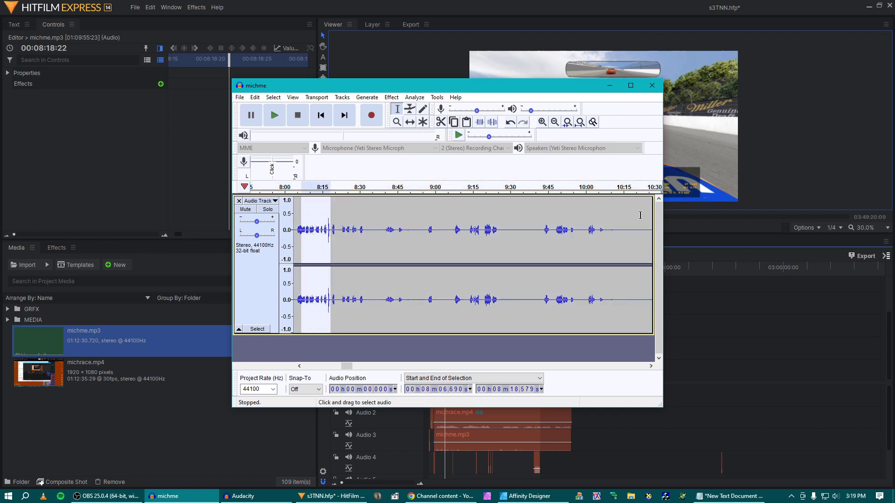
# - Switch back to HitFilm Express and split the michrace.mp4 and michme.mp3 clips on Video 2, Audio 2 and Audio 3 at 00:08:20:10
pyautogui.click(757, 203)
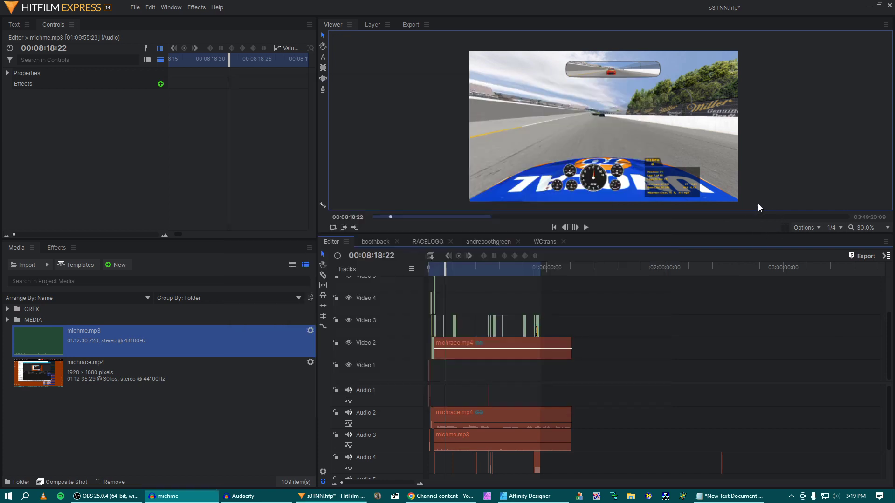
pyautogui.scroll(5, 493, 392)
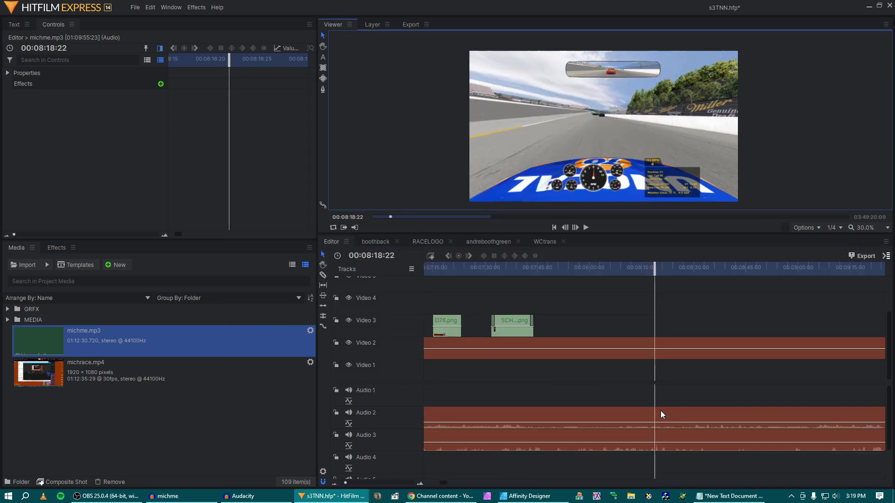
pyautogui.moveTo(655, 272); pyautogui.dragTo(660, 274)
pyautogui.press('c')
pyautogui.click(663, 343)
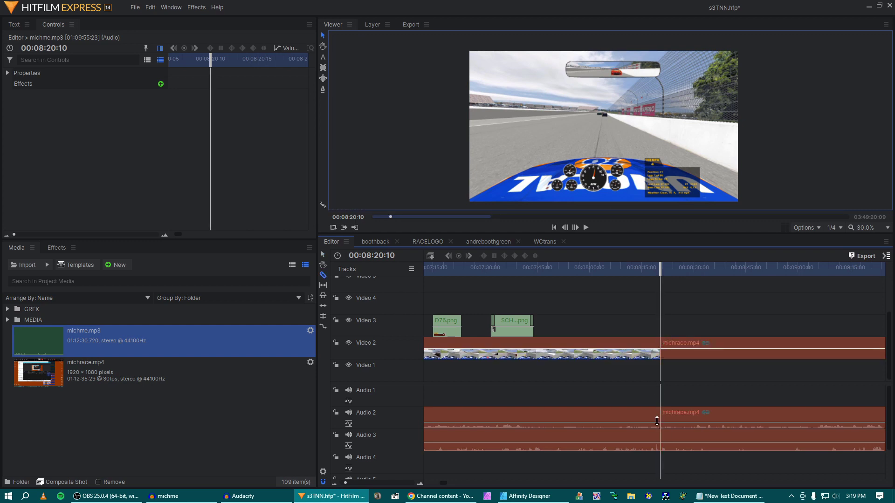
pyautogui.click(660, 433)
pyautogui.press('v')
# - Look through the timeline from the opening graphics to about 00:16:00:00, examining the race clips, overlay graphics and audio waveforms
pyautogui.hscroll(-3, 650, 360)
pyautogui.hscroll(-5, 650, 335)
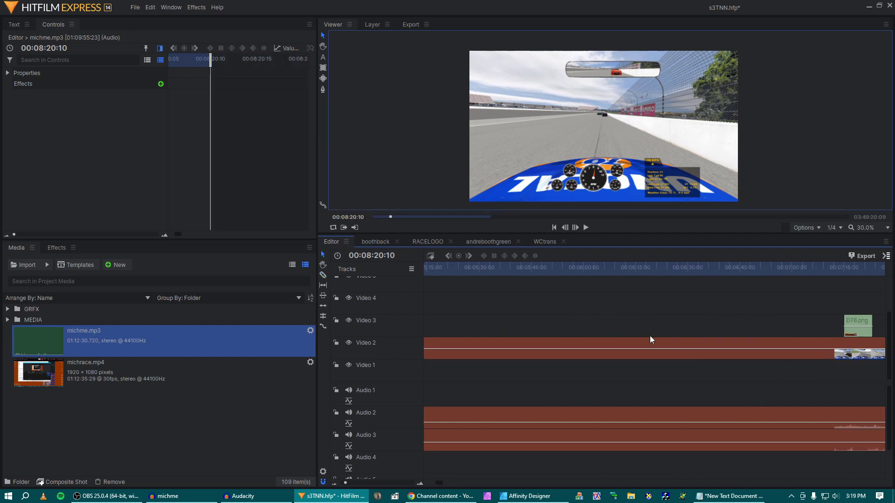
pyautogui.hscroll(-8, 651, 339)
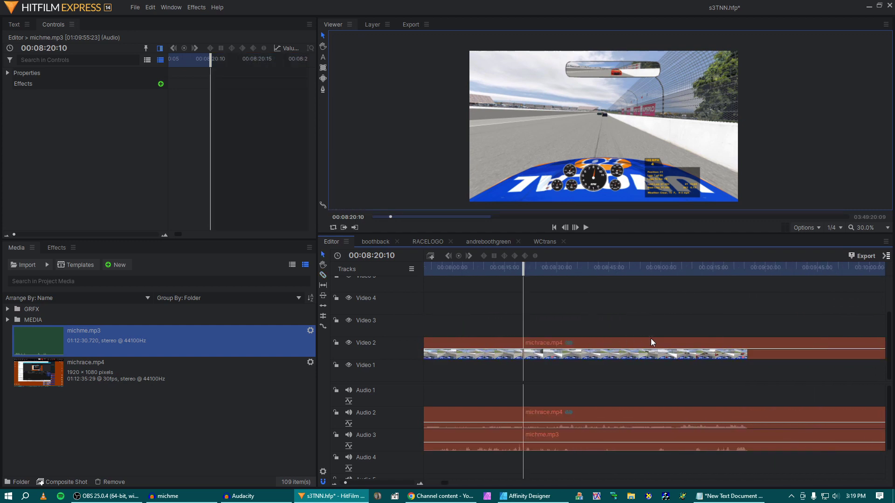
pyautogui.hscroll(3, 651, 338)
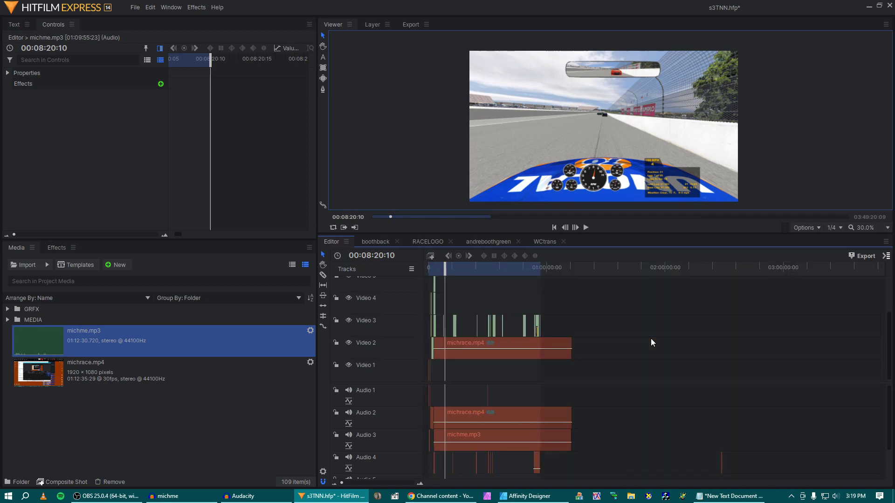
pyautogui.hscroll(-4, 651, 343)
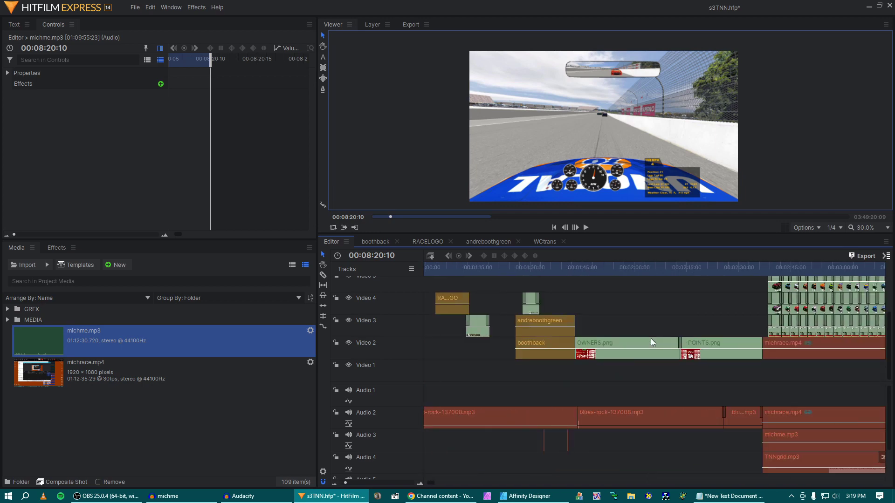
pyautogui.moveTo(486, 267); pyautogui.dragTo(836, 289)
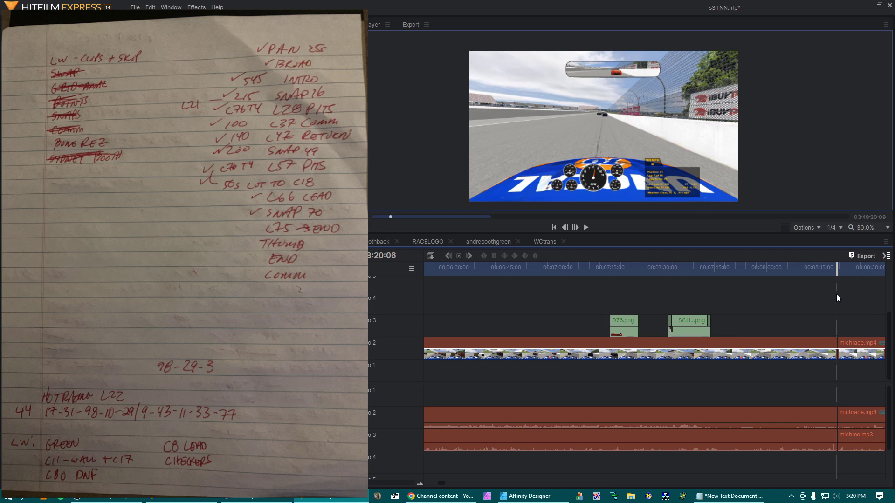
pyautogui.hscroll(5, 836, 294)
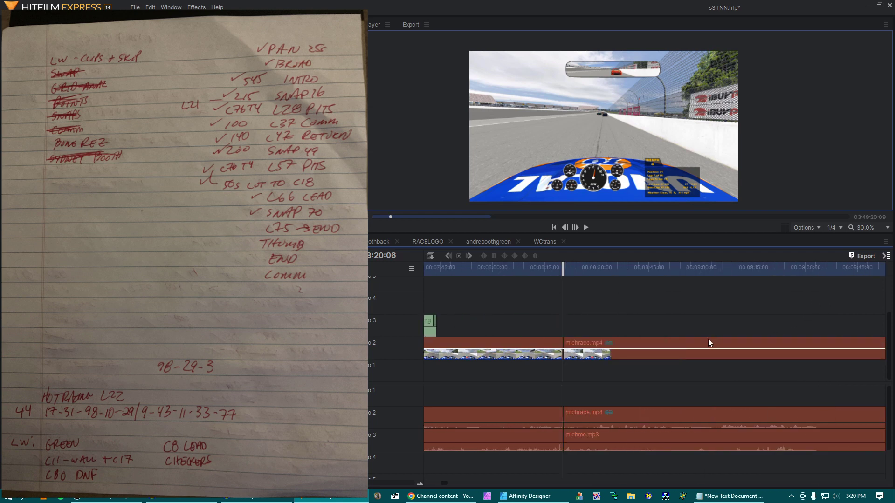
pyautogui.hscroll(10, 675, 329)
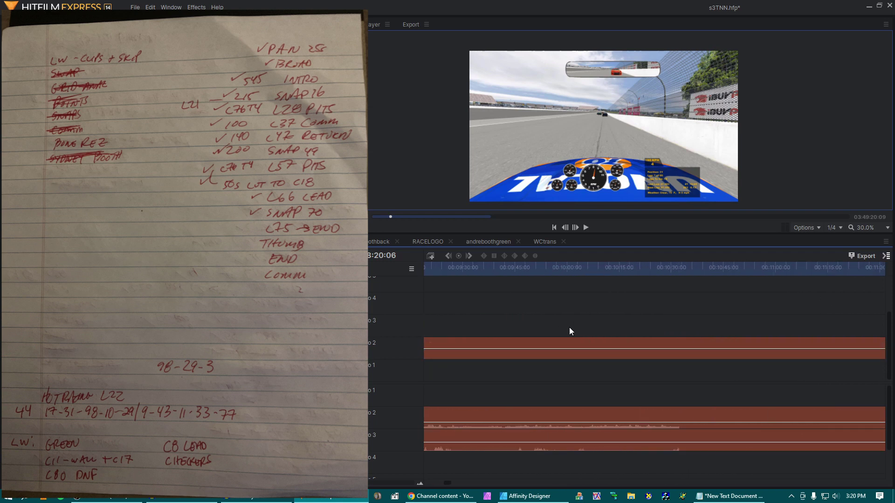
pyautogui.hscroll(5, 572, 331)
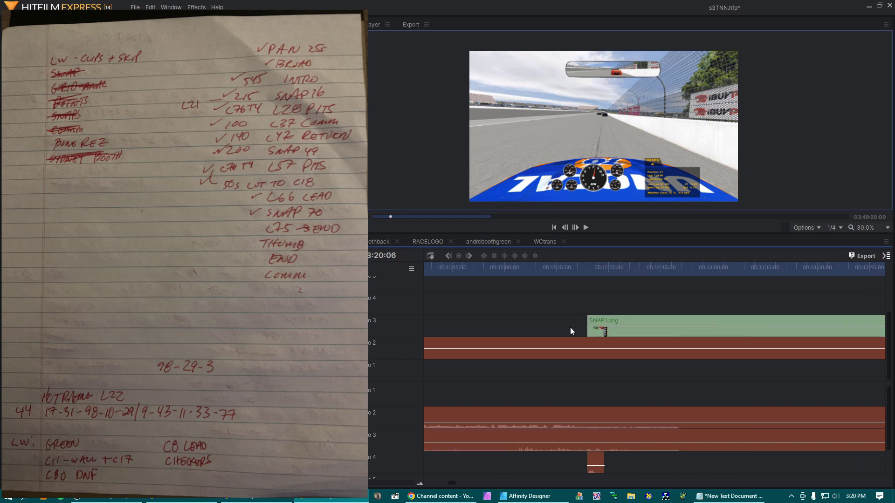
pyautogui.hscroll(3, 570, 330)
pyautogui.hscroll(9, 570, 328)
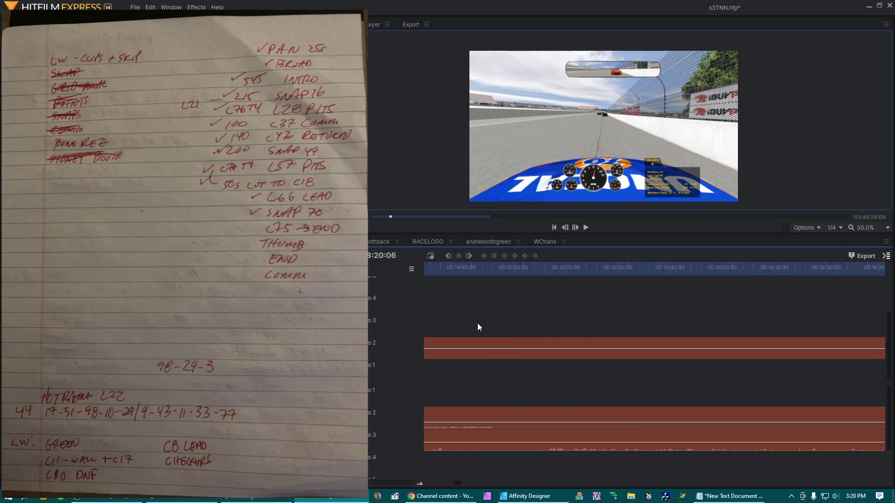
# - Play short passages of the race clips between about 00:14:38 and 00:14:54 to check the footage and commentary
pyautogui.moveTo(520, 269); pyautogui.dragTo(491, 276)
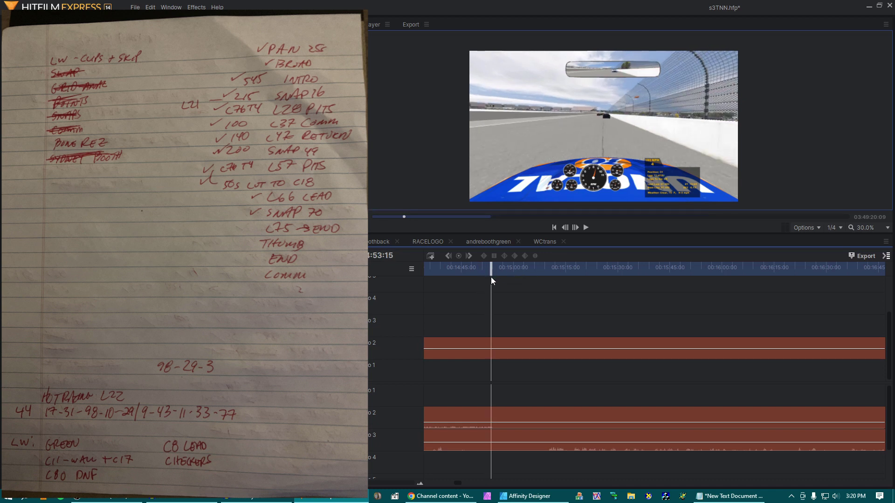
pyautogui.press('space')
pyautogui.press('space')
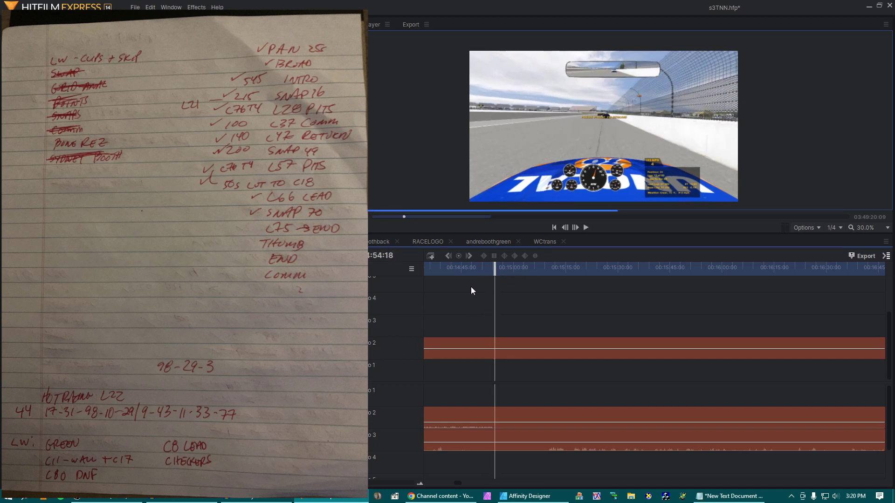
pyautogui.click(476, 273)
pyautogui.press('space')
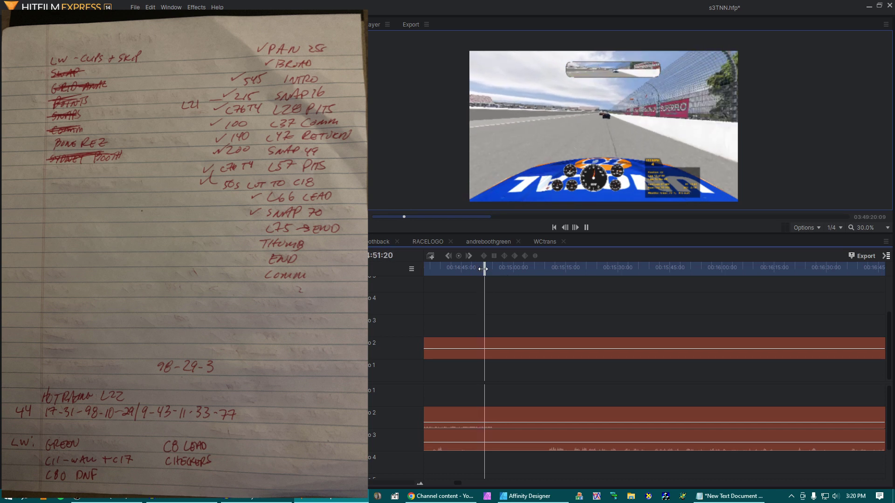
pyautogui.click(437, 272)
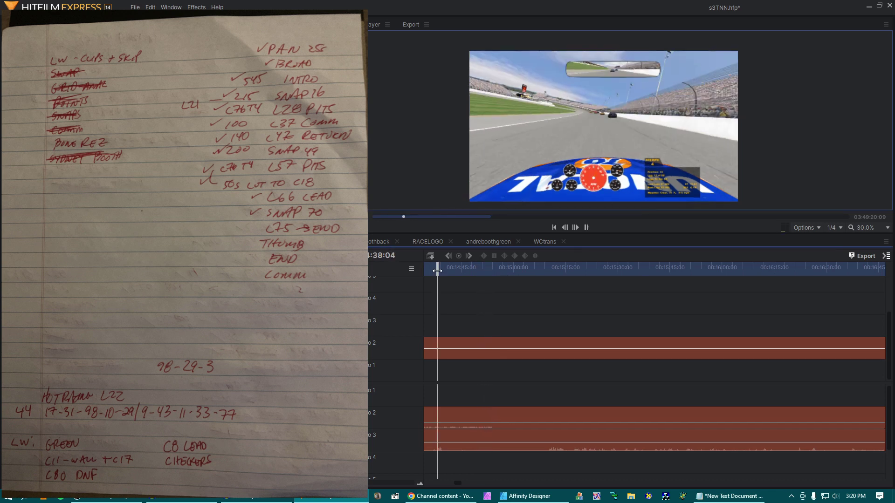
pyautogui.press('space')
# - Play the race clips from 00:13:55:26, stop at 00:14:01:15 and split michrace.mp4 and michme.mp3 there
pyautogui.hscroll(-5, 595, 334)
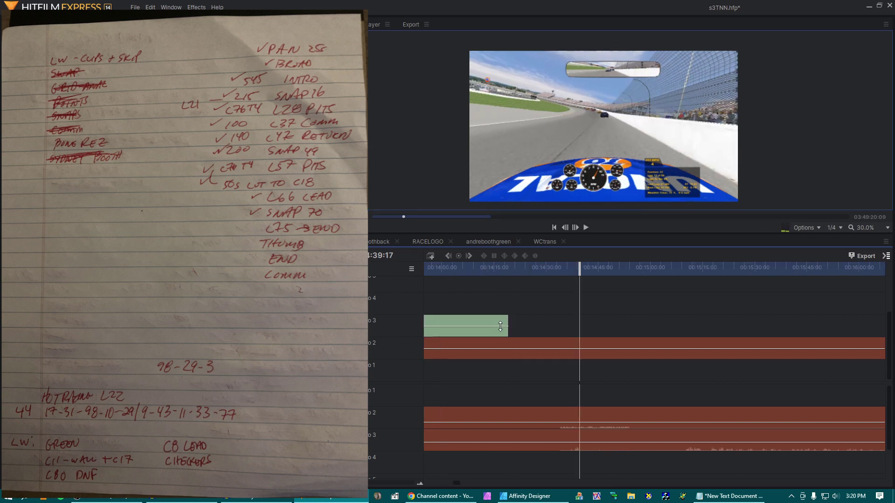
pyautogui.click(499, 268)
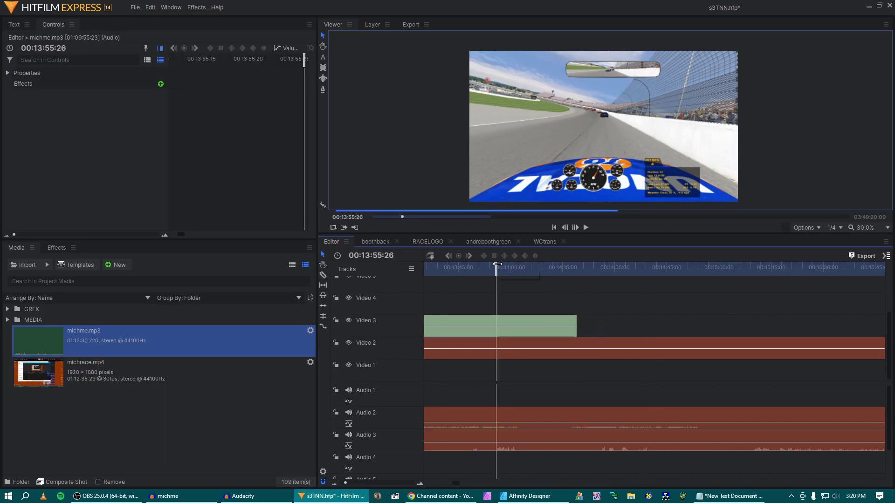
pyautogui.press('space')
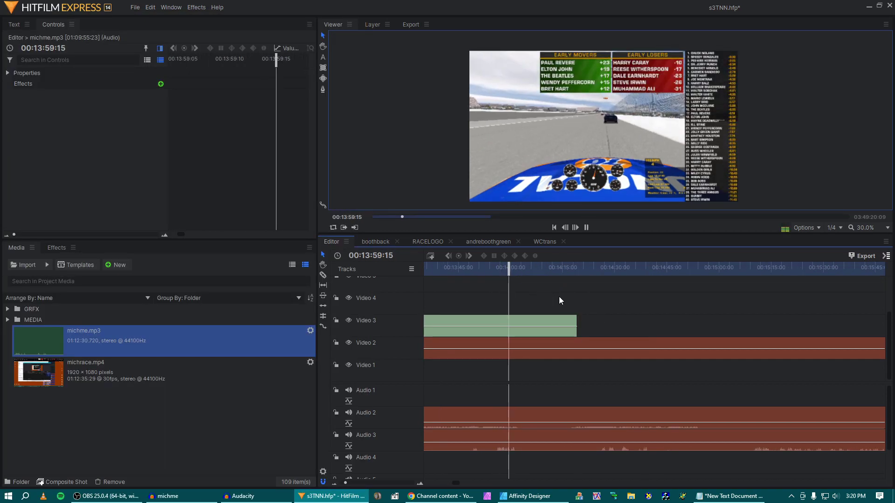
pyautogui.press('space')
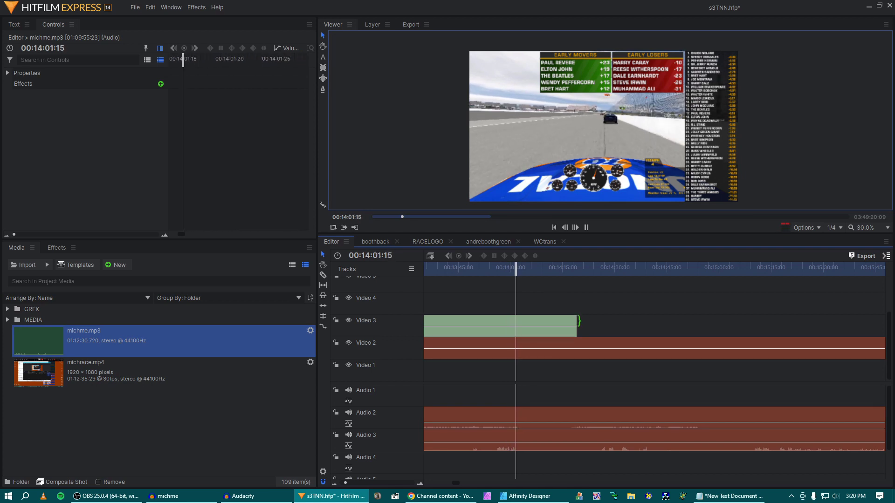
pyautogui.click(519, 341)
pyautogui.click(519, 436)
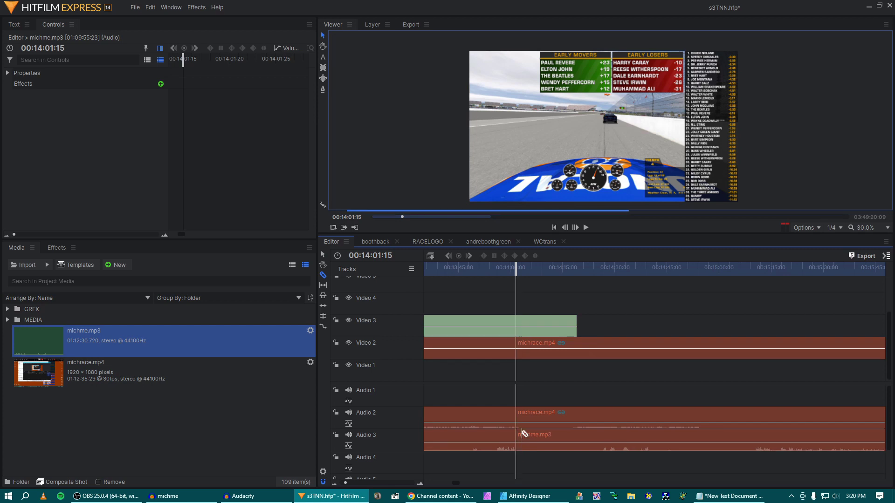
pyautogui.press('v')
# - Park the playhead at 00:14:17:24, just before the Video 3 graphic ends, and split michrace.mp4 and michme.mp3 there
pyautogui.press('space')
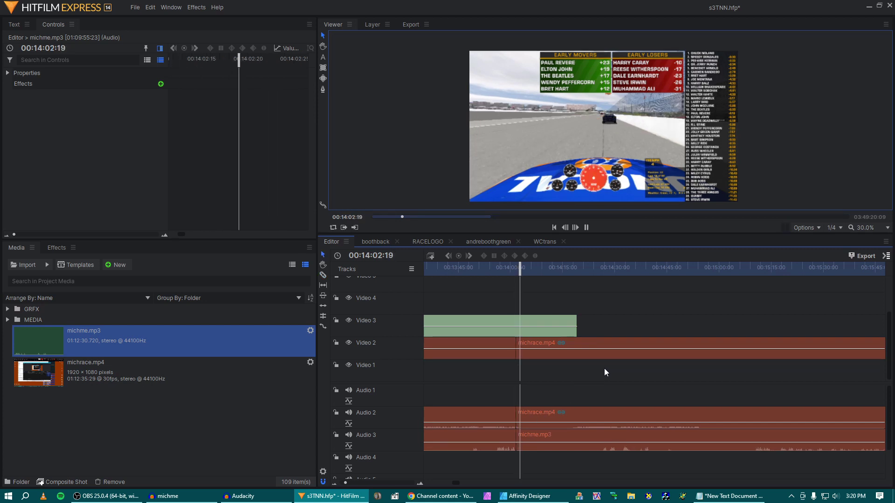
pyautogui.moveTo(524, 269); pyautogui.dragTo(572, 286)
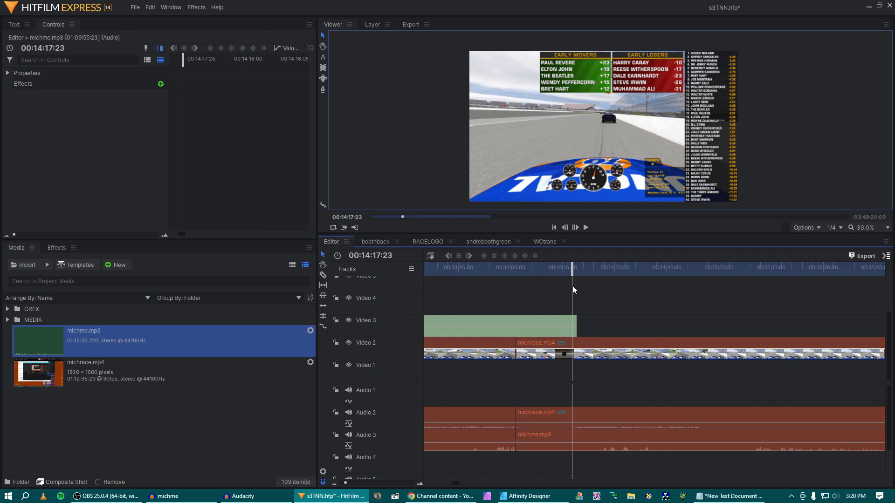
pyautogui.press('Right')
pyautogui.press('Right')
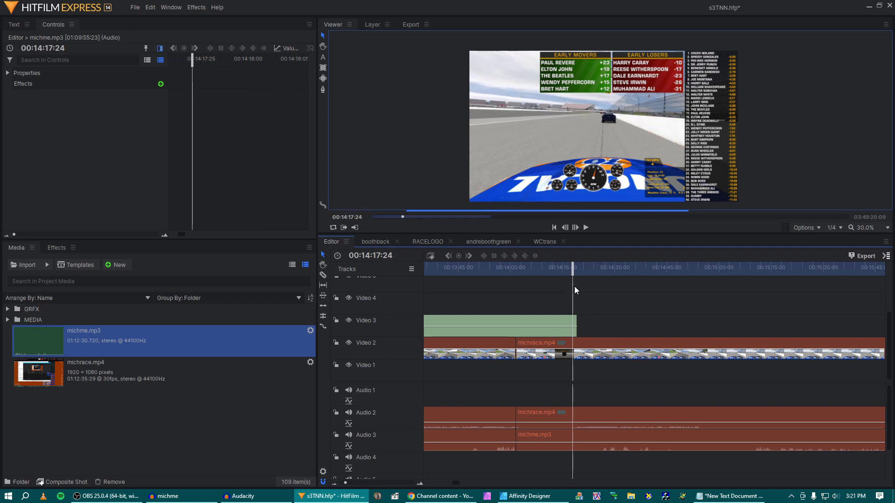
pyautogui.press('c')
pyautogui.click(573, 344)
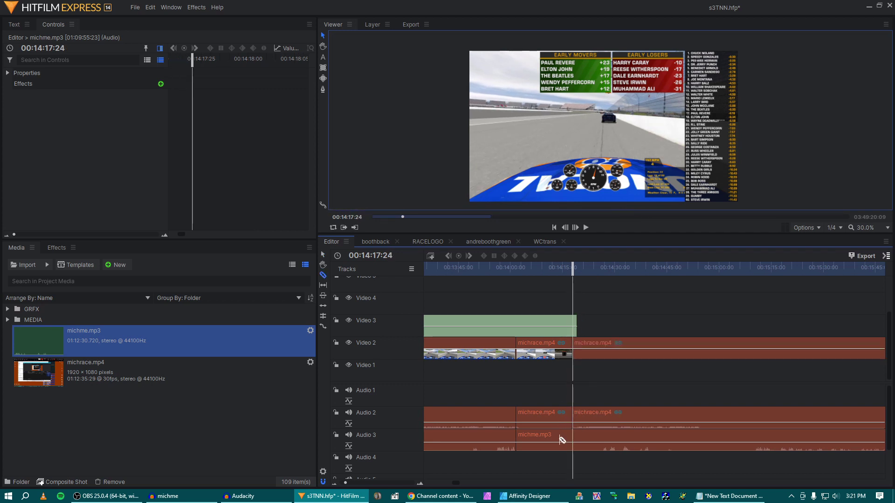
pyautogui.click(574, 436)
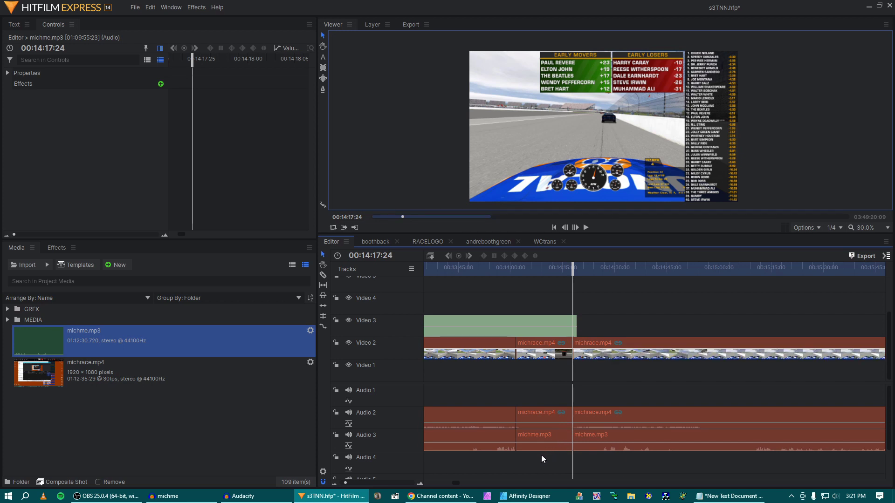
# - Delete the michrace.mp4 and michme.mp3 segments between 00:14:01:15 and 00:14:17:24, and shift the following race clips back to close the gap
pyautogui.moveTo(541, 455); pyautogui.dragTo(541, 343)
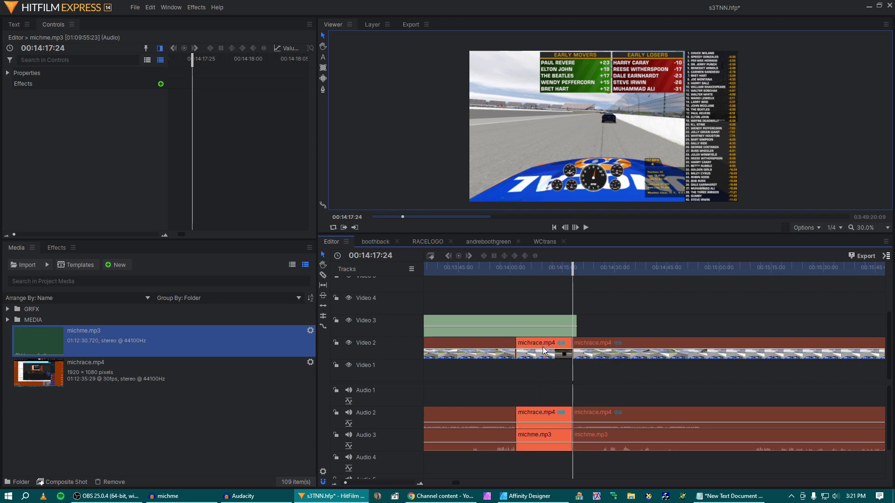
pyautogui.press('Delete')
pyautogui.moveTo(563, 343); pyautogui.dragTo(592, 435)
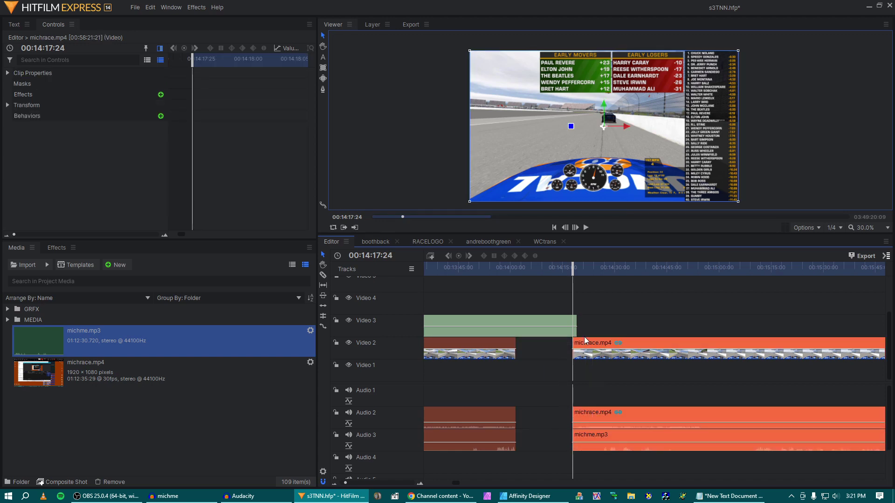
pyautogui.moveTo(584, 339); pyautogui.dragTo(528, 343)
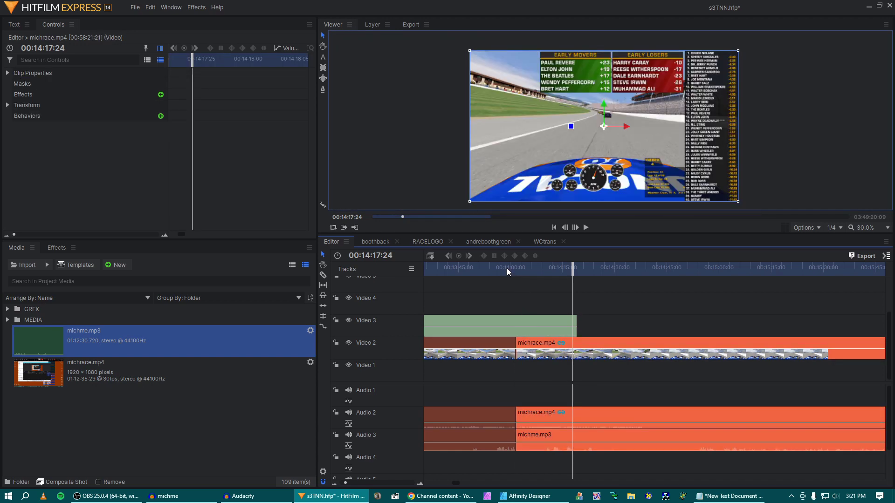
# - Play across the join at 00:14:01:15 to check the transition between the race segments
pyautogui.click(508, 269)
pyautogui.press('space')
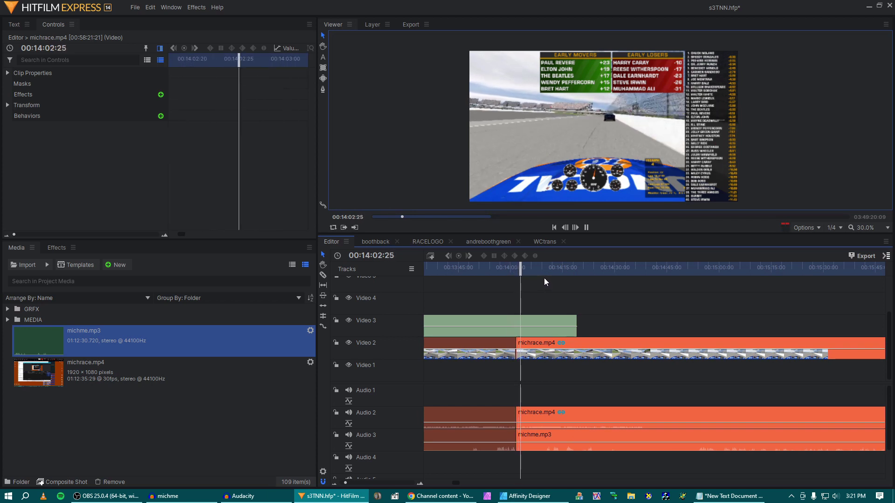
pyautogui.moveTo(524, 275)
pyautogui.mouseDown()
pyautogui.moveTo(539, 276)
pyautogui.moveTo(514, 272)
pyautogui.mouseUp()
pyautogui.press('space')
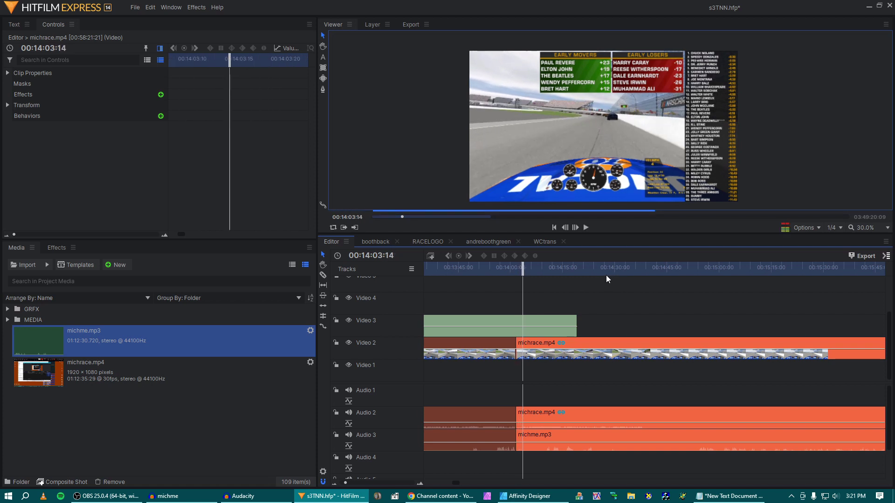
# - Step the playhead forward to 00:14:37:15 and split michrace.mp4 and michme.mp3 on Video 2, Audio 2 and Audio 3 there
pyautogui.moveTo(616, 275); pyautogui.dragTo(638, 288)
pyautogui.press('Right')
pyautogui.press('Right')
pyautogui.press('Right')
pyautogui.press('Right')
pyautogui.press('Right')
pyautogui.press('Right')
pyautogui.press('Right')
pyautogui.press('Right')
pyautogui.press('Right')
pyautogui.press('Right')
pyautogui.press('Right')
pyautogui.press('Right')
pyautogui.press('Right')
pyautogui.press('Right')
pyautogui.press('Right')
pyautogui.press('Right')
pyautogui.press('Right')
pyautogui.press('Right')
pyautogui.press('Right')
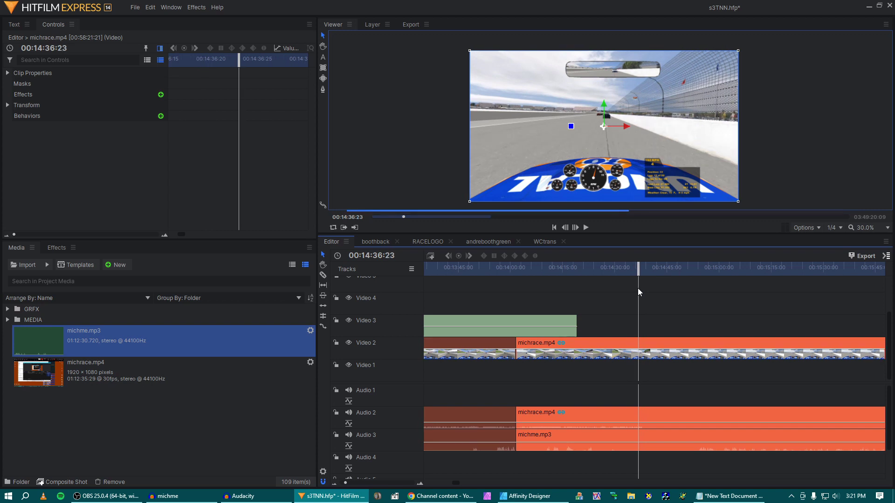
pyautogui.press('Right')
pyautogui.press('Right')
pyautogui.press('Right')
pyautogui.press('Right')
pyautogui.press('Right')
pyautogui.press('Right')
pyautogui.press('Right')
pyautogui.press('Right')
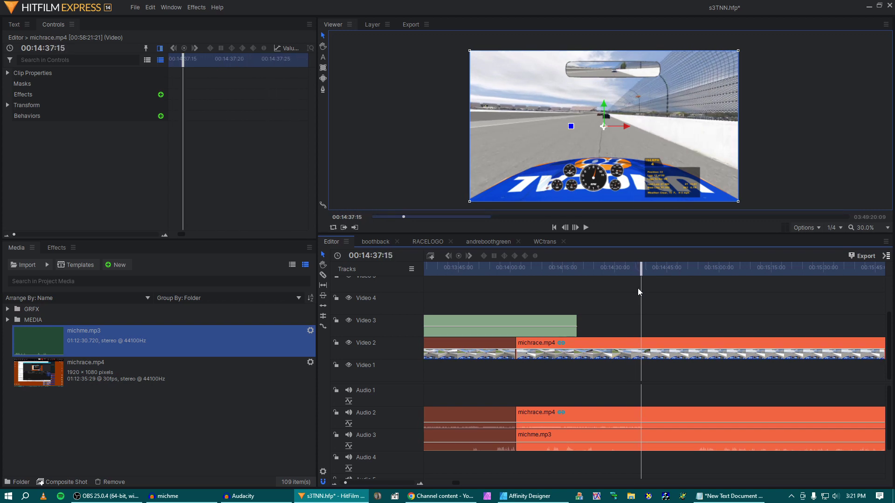
pyautogui.click(642, 340)
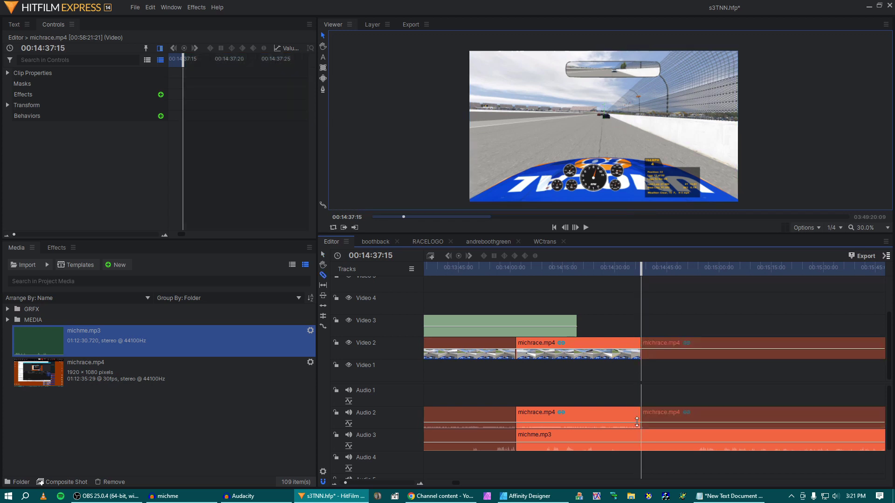
pyautogui.click(642, 438)
pyautogui.press('v')
pyautogui.hscroll(3, 650, 365)
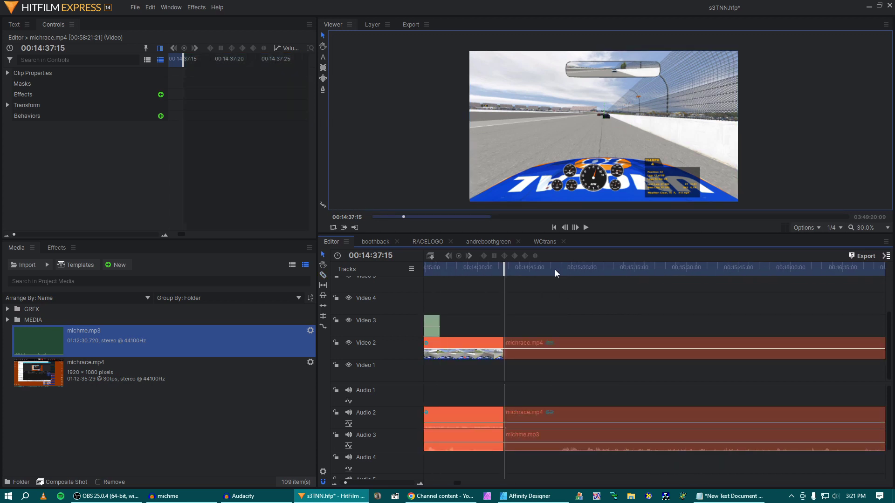
# - Park the playhead at 00:17:00:10 and split michrace.mp4 on Video 2 and Audio 2 and michme.mp3 on Audio 3 there
pyautogui.moveTo(555, 269); pyautogui.dragTo(560, 276)
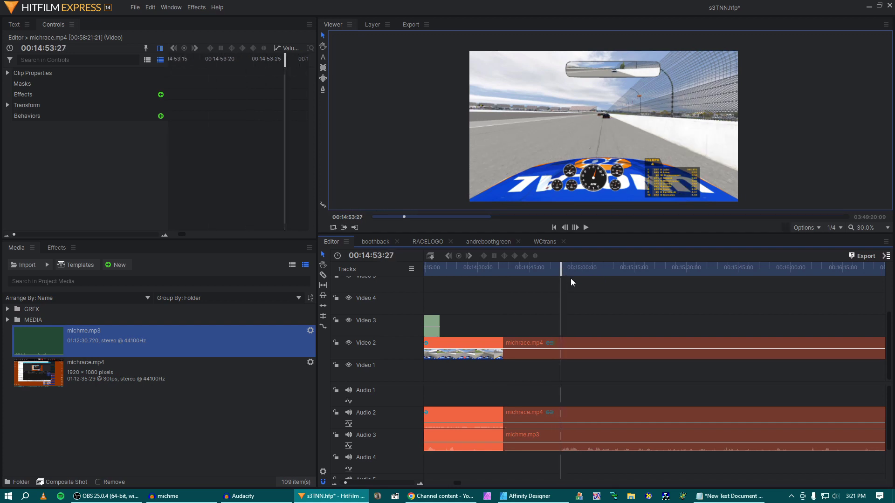
pyautogui.press('space')
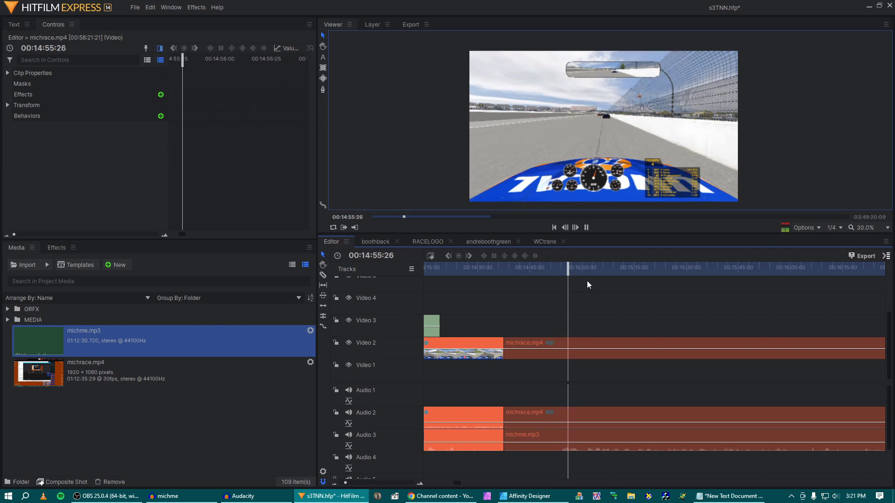
pyautogui.press('space')
pyautogui.hscroll(5, 583, 340)
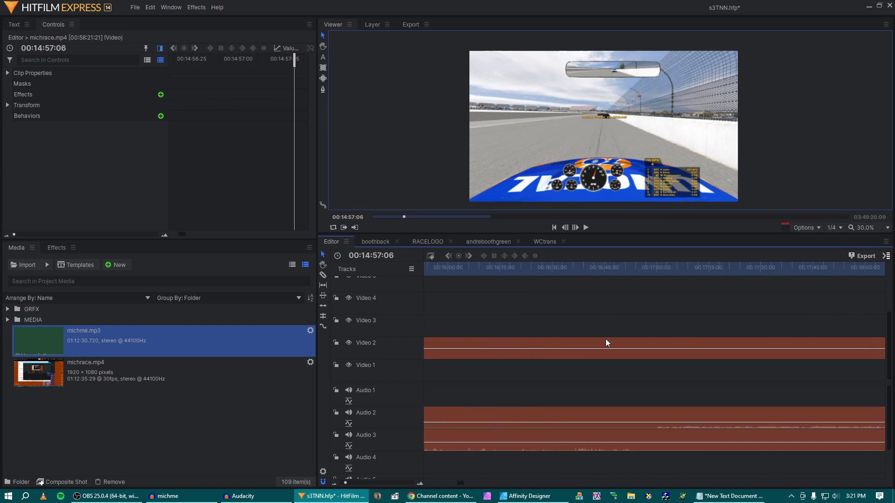
pyautogui.moveTo(640, 279); pyautogui.dragTo(657, 282)
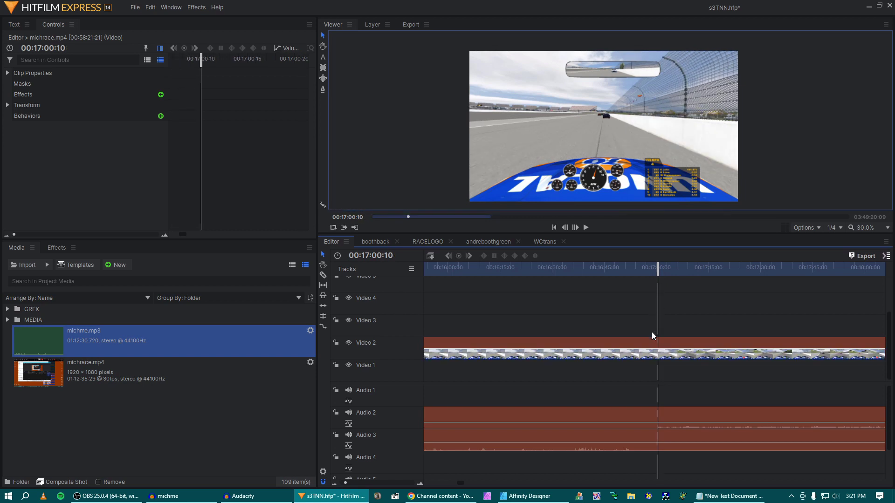
pyautogui.press('c')
pyautogui.click(658, 344)
pyautogui.click(661, 432)
pyautogui.press('v')
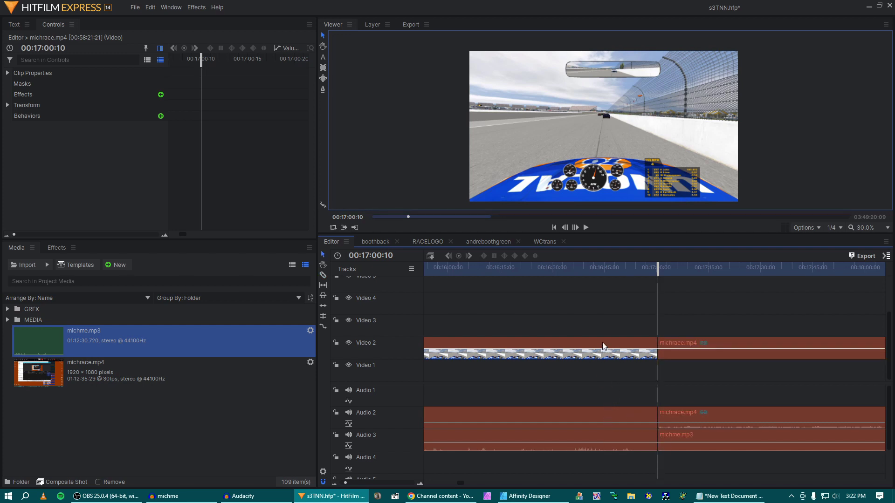
# - Delete the michrace.mp4 and michme.mp3 segments between 00:14:37:15 and 00:17:00:10, and shift the following race clips back to close the gap
pyautogui.scroll(3, 611, 331)
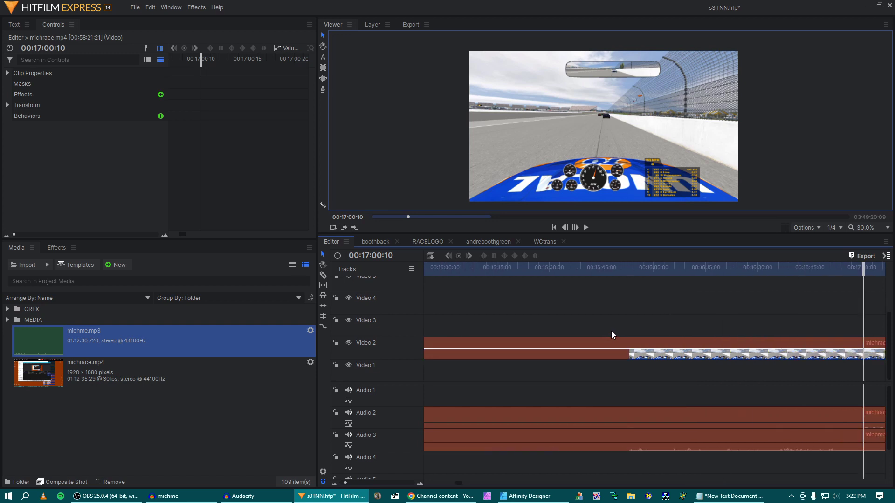
pyautogui.moveTo(624, 317); pyautogui.dragTo(653, 438)
pyautogui.press('Delete')
pyautogui.moveTo(846, 336); pyautogui.dragTo(757, 440)
pyautogui.press('Delete')
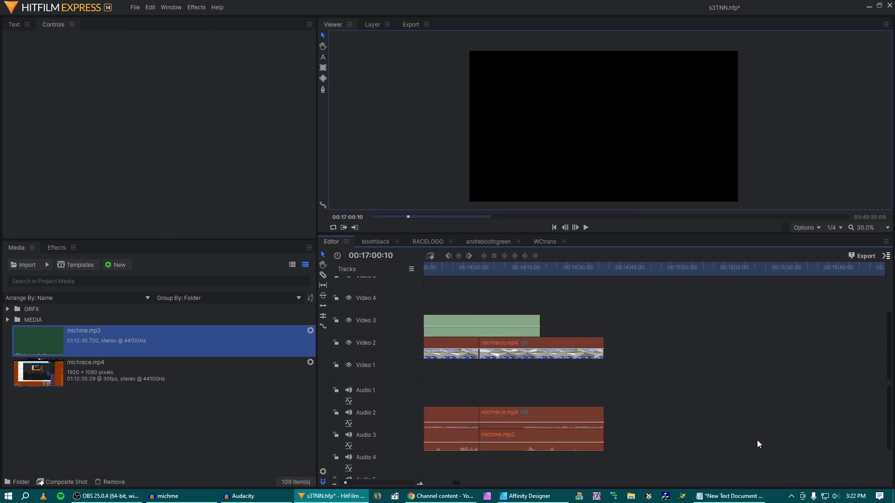
pyautogui.scroll(1, 734, 381)
pyautogui.click(686, 274)
pyautogui.hotkey('ctrl', 'z')
pyautogui.moveTo(698, 343); pyautogui.dragTo(683, 345)
# - Play across the join at 00:14:37:15 to check the transition between the race segments
pyautogui.click(671, 267)
pyautogui.press('space')
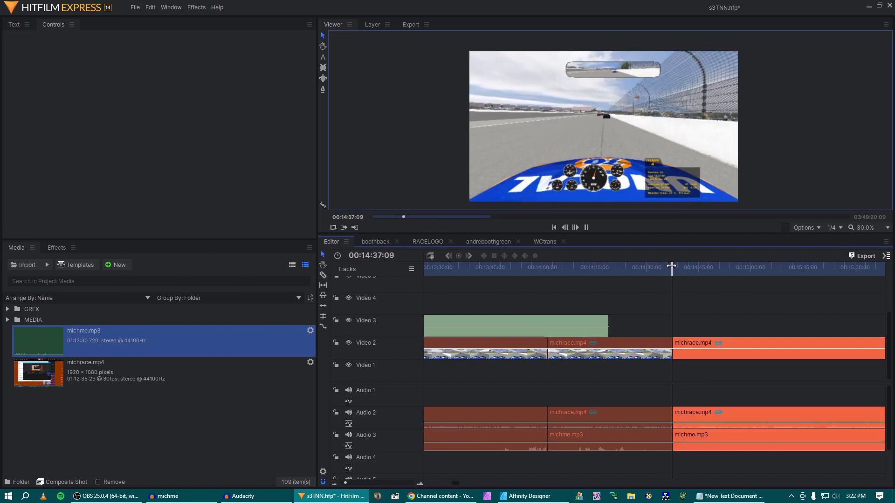
pyautogui.press('space')
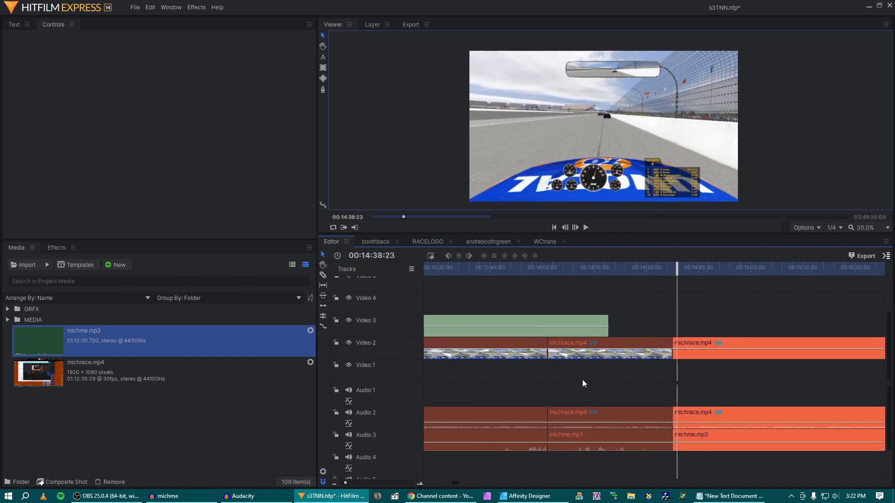
# - Move the SNAP1.png graphic on Video 3 and its short Audio 4 clip to start at the 00:14:01:15 join
pyautogui.scroll(2, 596, 387)
pyautogui.scroll(2, 595, 387)
pyautogui.click(595, 387)
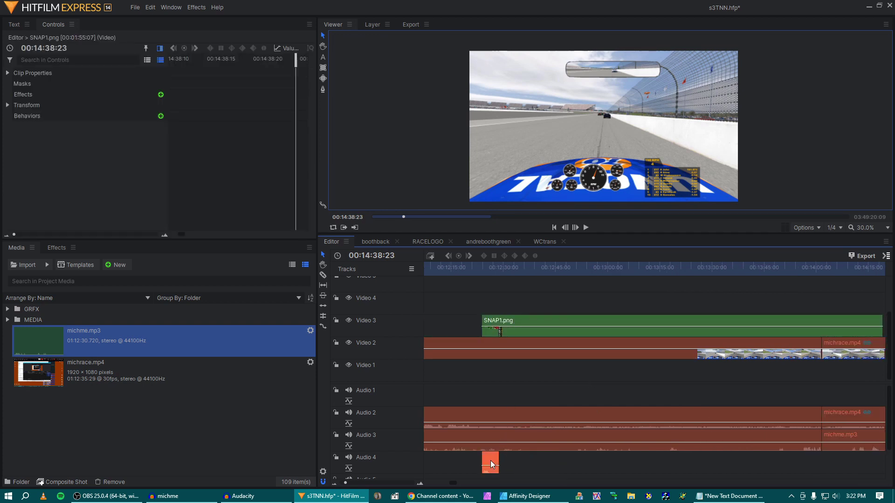
pyautogui.press('Delete')
pyautogui.scroll(-5, 440, 432)
pyautogui.click(488, 274)
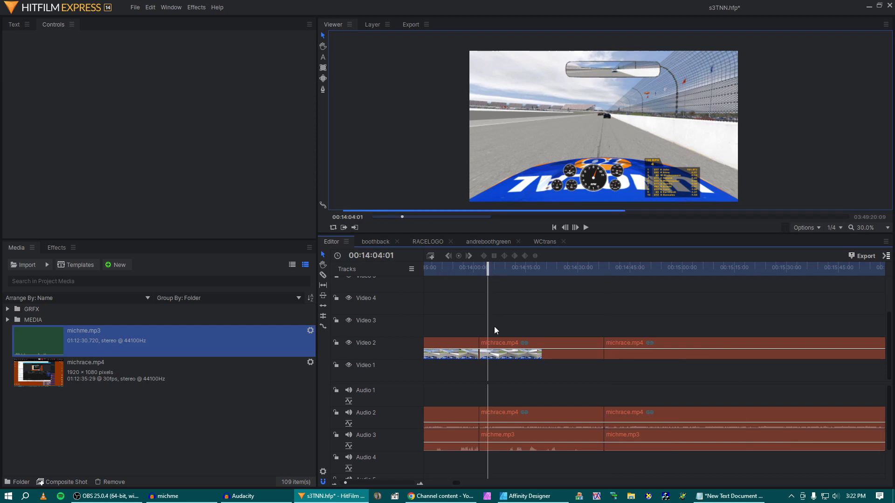
pyautogui.hotkey('ctrl', 'z')
# - Play the start of the SNAP1.png graphic and inspect the race frame at 00:14:01:10, just before it, up close
pyautogui.click(474, 269)
pyautogui.press('space')
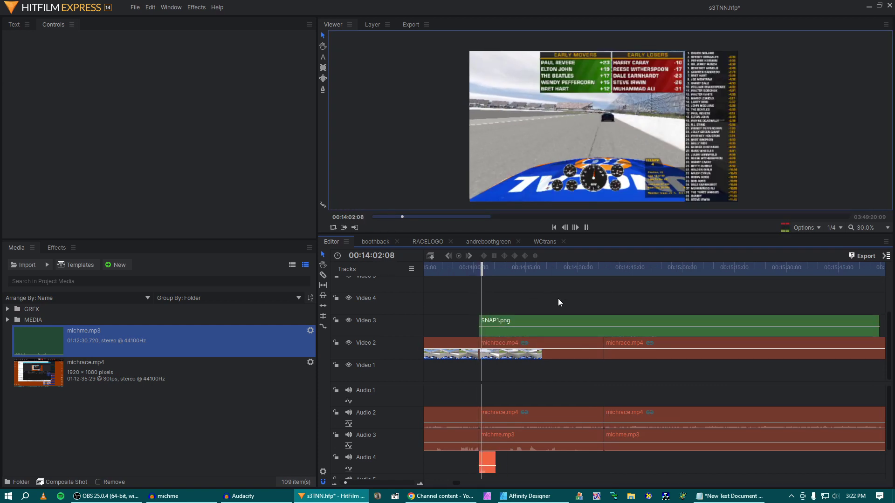
pyautogui.press('space')
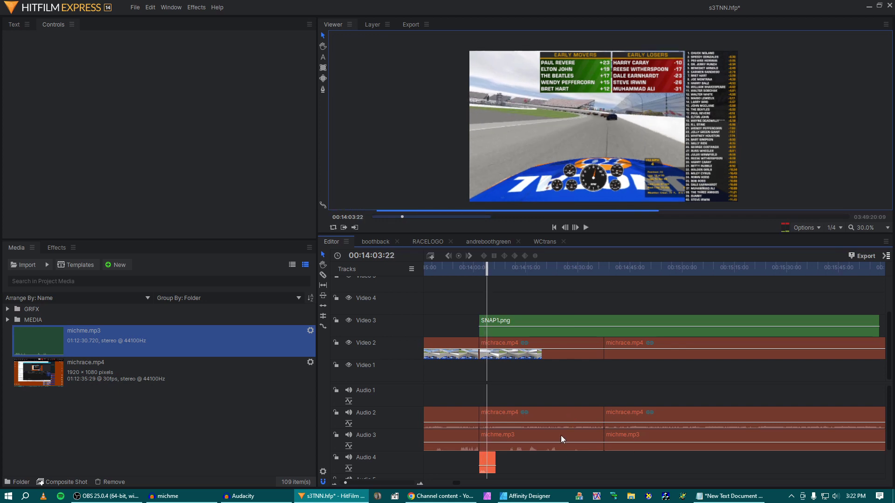
pyautogui.click(564, 435)
pyautogui.click(478, 269)
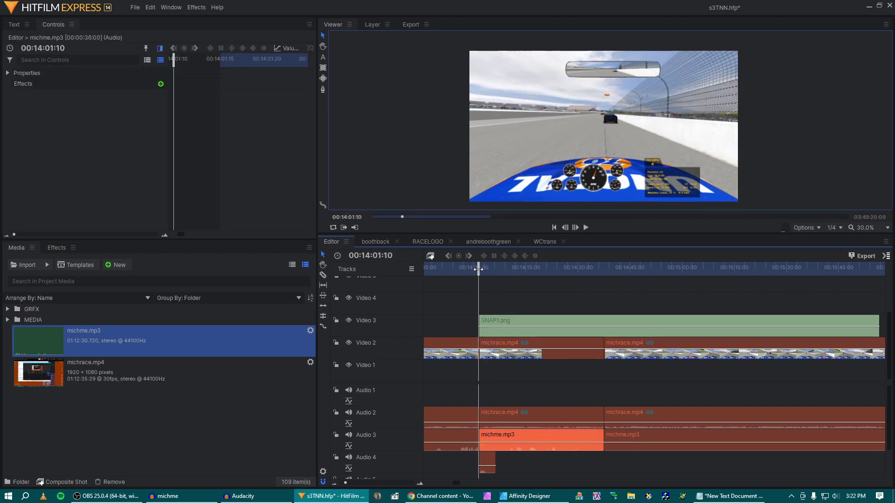
pyautogui.moveTo(478, 269); pyautogui.dragTo(477, 274)
pyautogui.moveTo(478, 275)
pyautogui.mouseDown()
pyautogui.moveTo(815, 276)
pyautogui.moveTo(601, 267)
pyautogui.moveTo(765, 277)
pyautogui.moveTo(409, 277)
pyautogui.moveTo(489, 278)
pyautogui.mouseUp()
pyautogui.scroll(2, 640, 185)
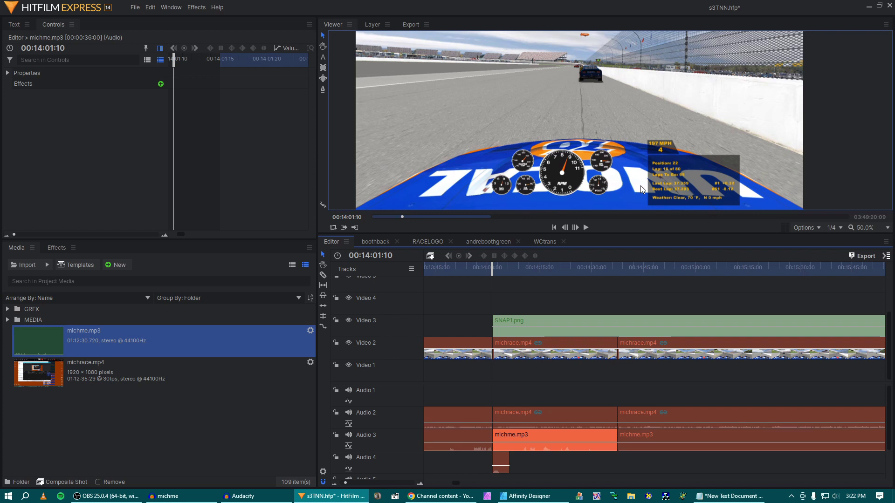
# - Extend the SNAP1.png graphic to end at 00:16:01:19 and split michrace.mp4 and michme.mp3 at the same point
pyautogui.scroll(-5, 605, 362)
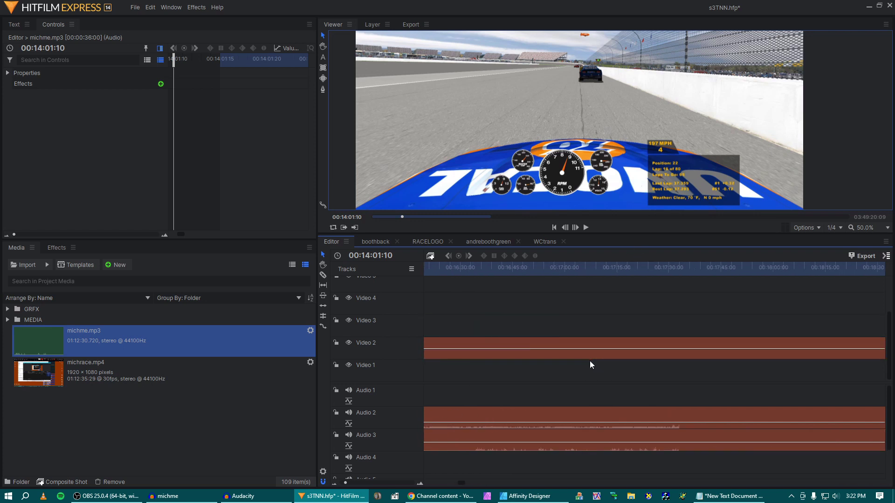
pyautogui.scroll(4, 589, 362)
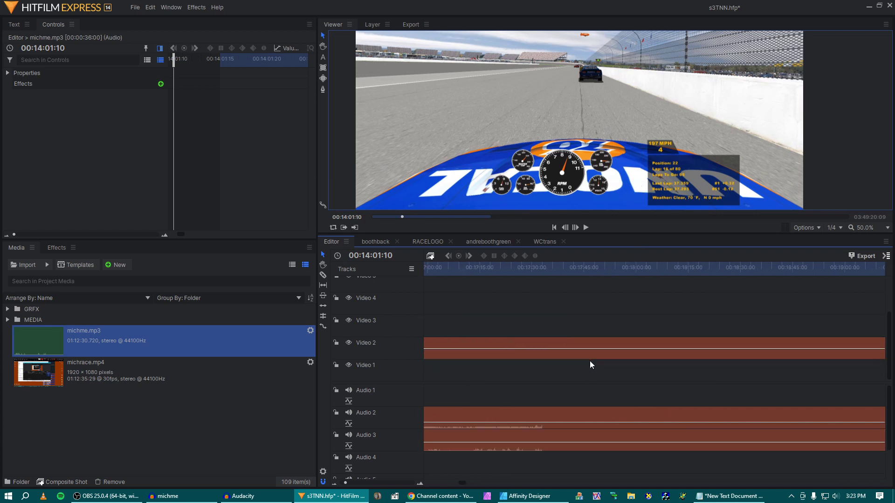
pyautogui.press('c')
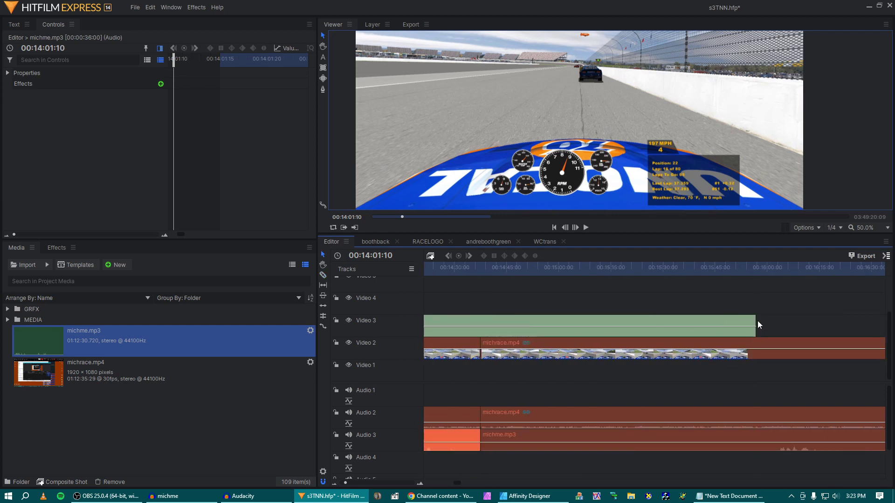
pyautogui.click(746, 325)
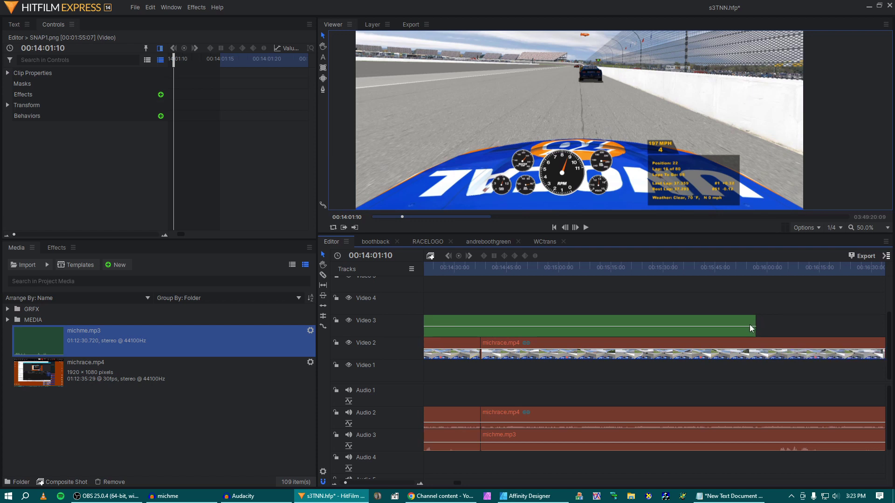
pyautogui.hscroll(3, 750, 327)
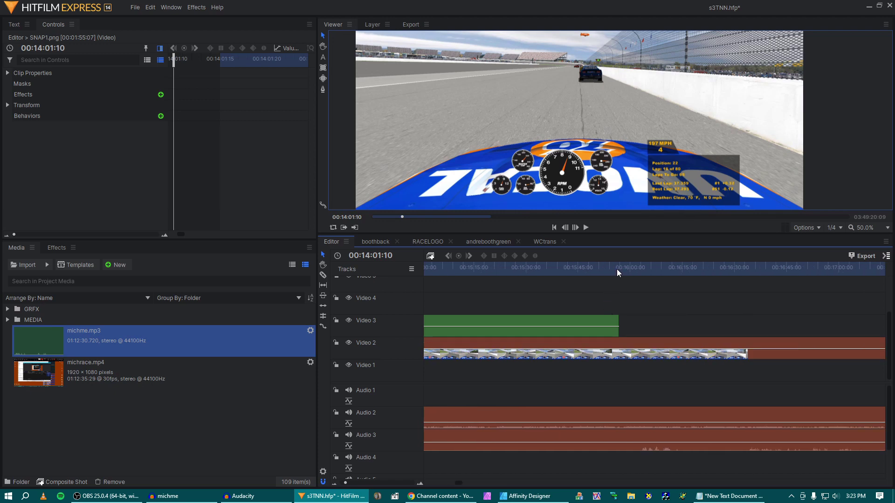
pyautogui.moveTo(617, 273); pyautogui.dragTo(635, 321)
pyautogui.press('c')
pyautogui.click(636, 345)
pyautogui.click(637, 436)
pyautogui.press('a')
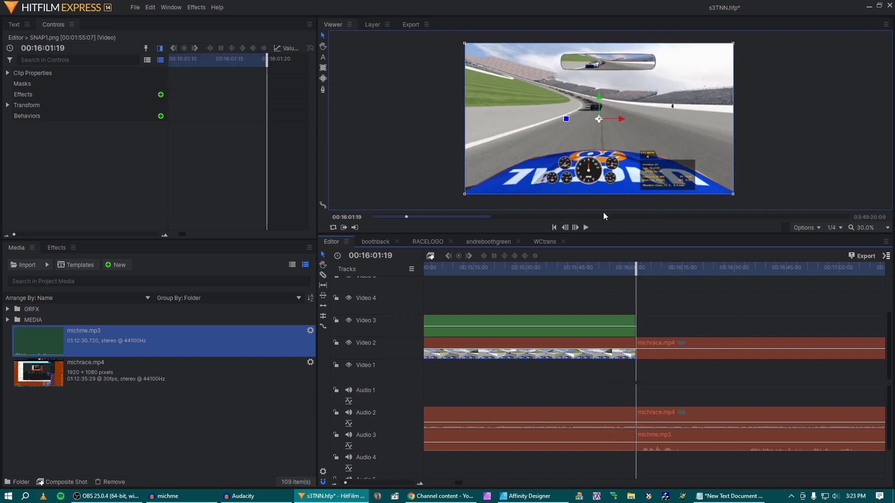
# - Check the end of the SNAP1.png graphic and play the race from about 00:16:40 to review the footage following the split
pyautogui.click(614, 273)
pyautogui.hscroll(3, 594, 302)
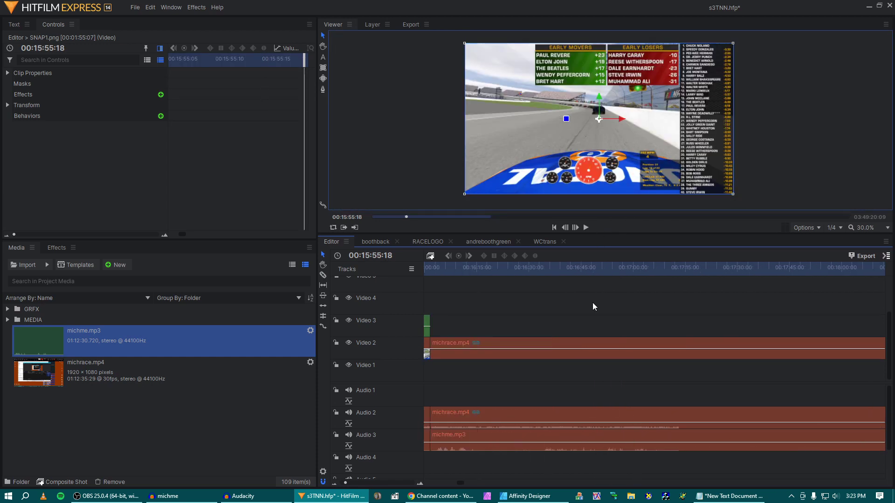
pyautogui.hscroll(2, 593, 306)
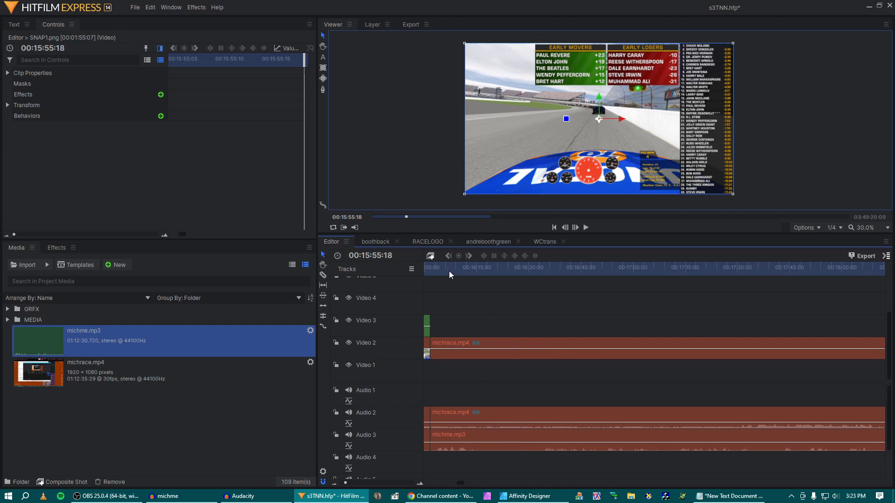
pyautogui.moveTo(448, 273); pyautogui.dragTo(559, 273)
pyautogui.press('space')
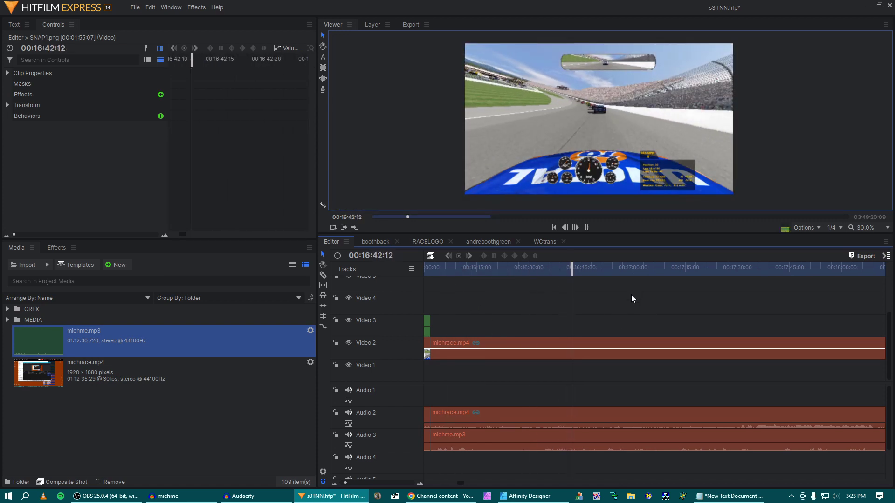
pyautogui.press('space')
pyautogui.hscroll(10, 650, 329)
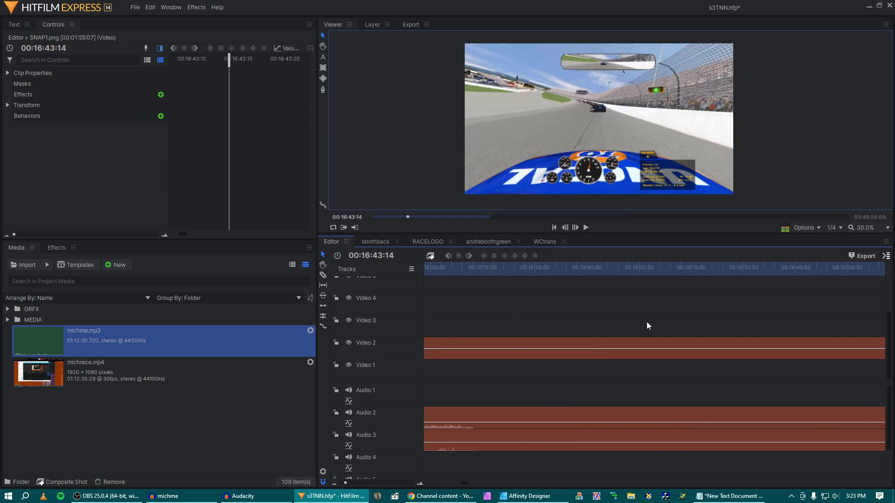
pyautogui.hscroll(7, 643, 317)
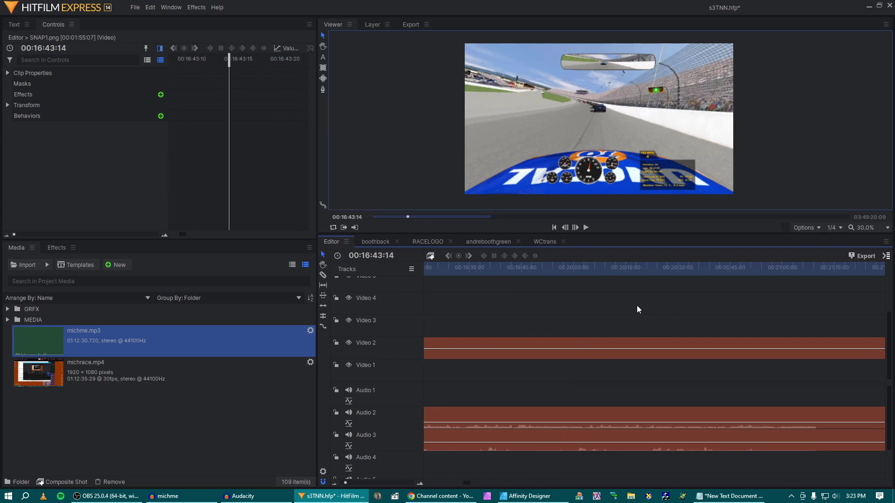
# - Sample the race footage and commentary between 00:20:23 and 00:21:45 to look for the next cut point
pyautogui.click(652, 275)
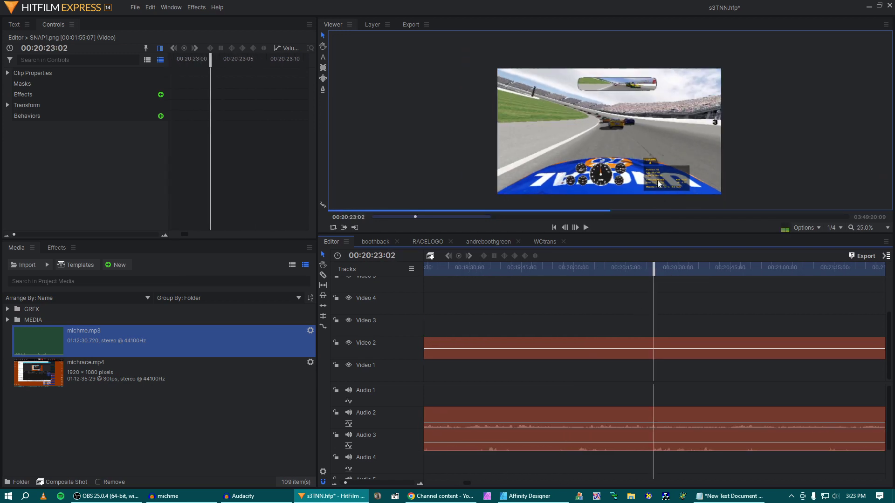
pyautogui.scroll(2, 659, 181)
pyautogui.scroll(-2, 659, 181)
pyautogui.press('space')
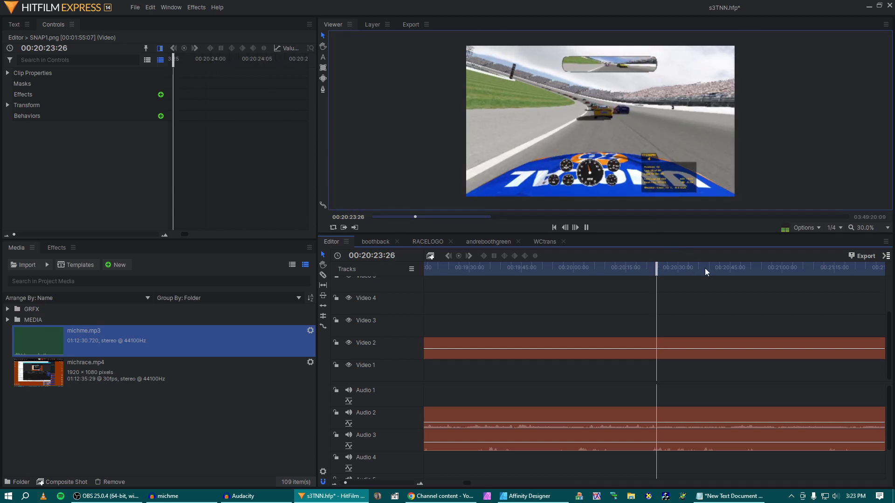
pyautogui.hscroll(3, 695, 284)
pyautogui.click(607, 271)
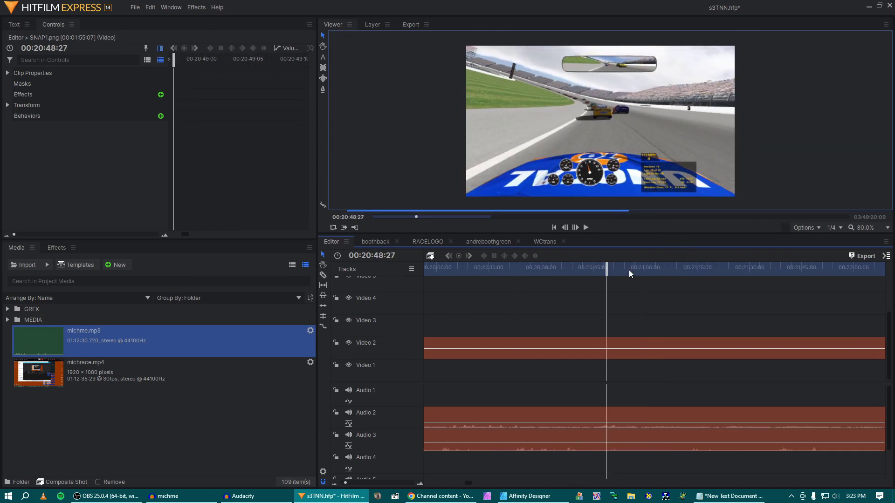
pyautogui.click(692, 266)
pyautogui.press('space')
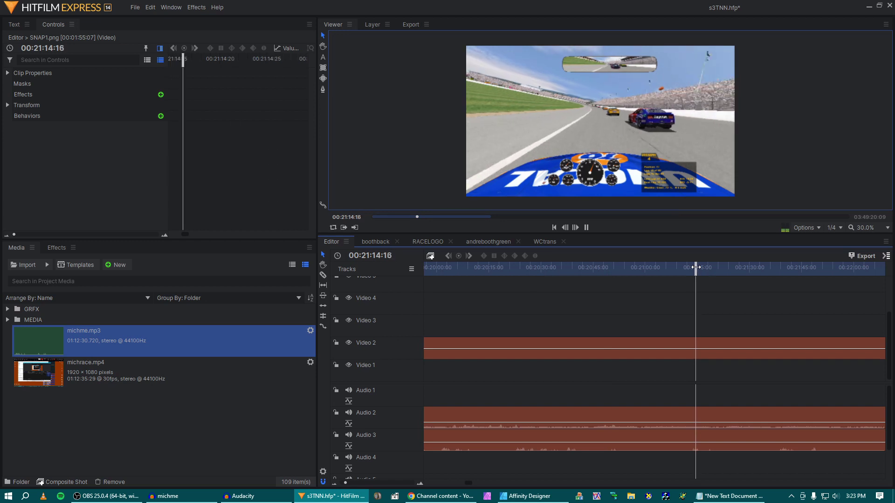
pyautogui.click(777, 268)
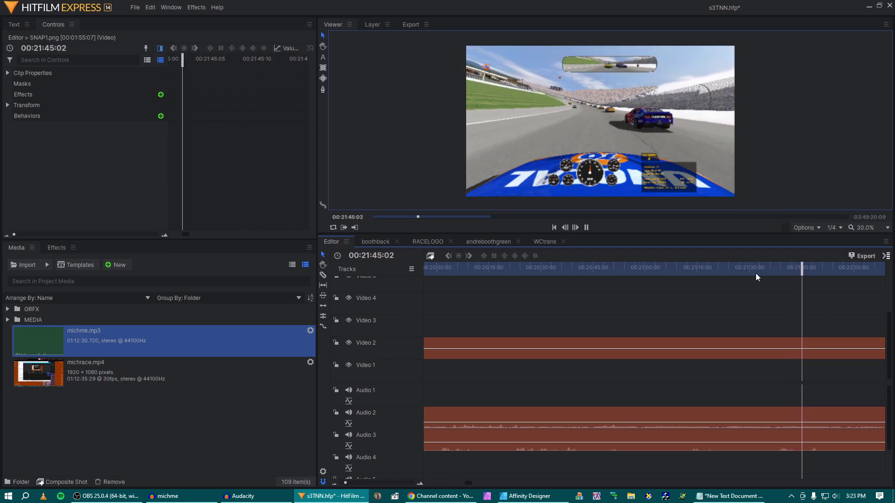
pyautogui.press('space')
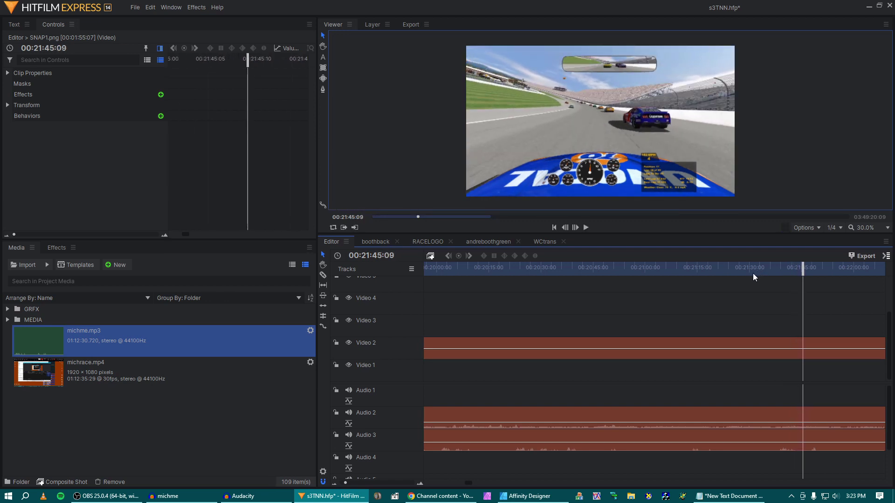
# - Step frame by frame around 00:21:45:09 and inspect the far end of the track at 100% in the frame at 00:21:45:08
pyautogui.press('Left')
pyautogui.press('Left')
pyautogui.press('Right')
pyautogui.press('Right')
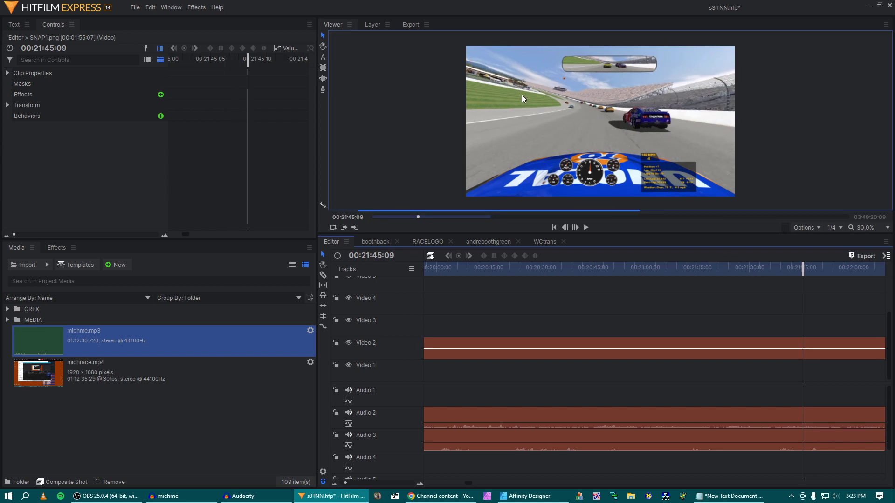
pyautogui.press('Left')
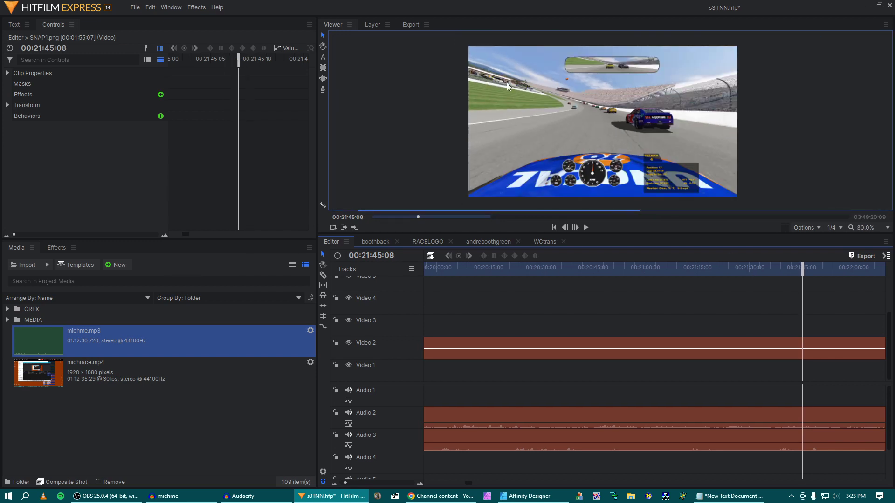
pyautogui.scroll(2, 471, 65)
pyautogui.scroll(3, 471, 65)
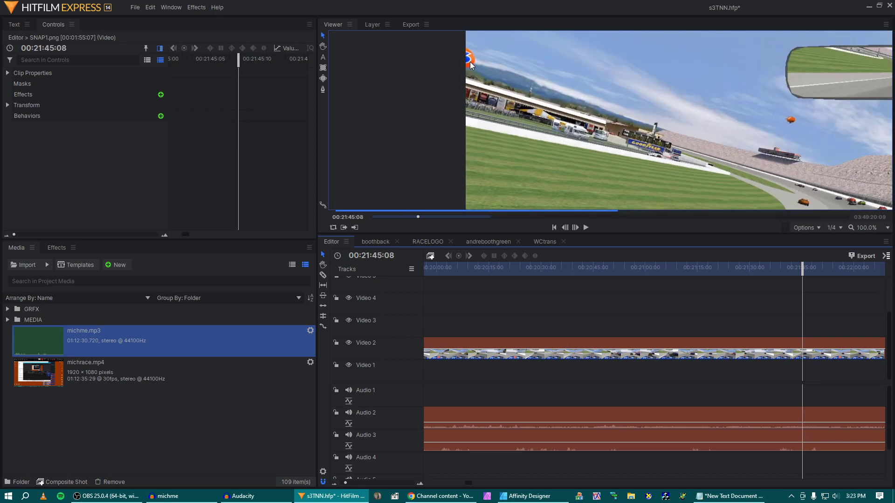
# - Split michrace.mp4 and michme.mp3 at 00:21:45:08
pyautogui.scroll(-3, 470, 65)
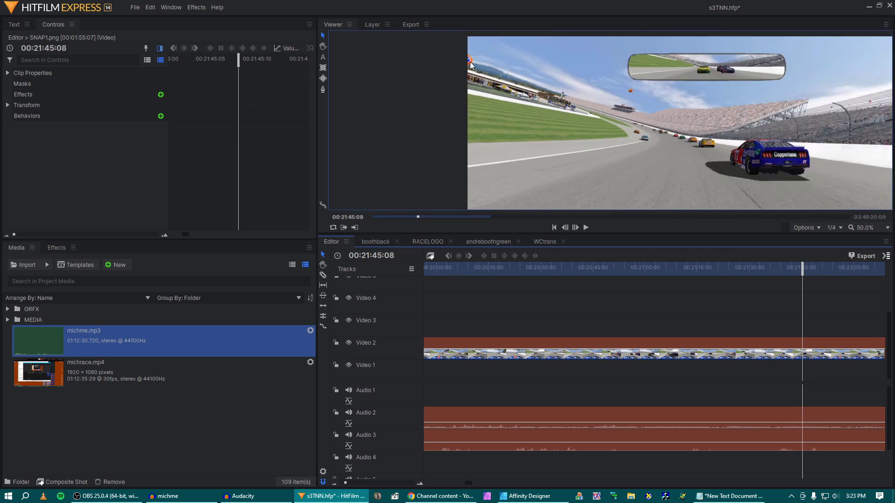
pyautogui.scroll(-2, 746, 186)
pyautogui.scroll(3, 737, 160)
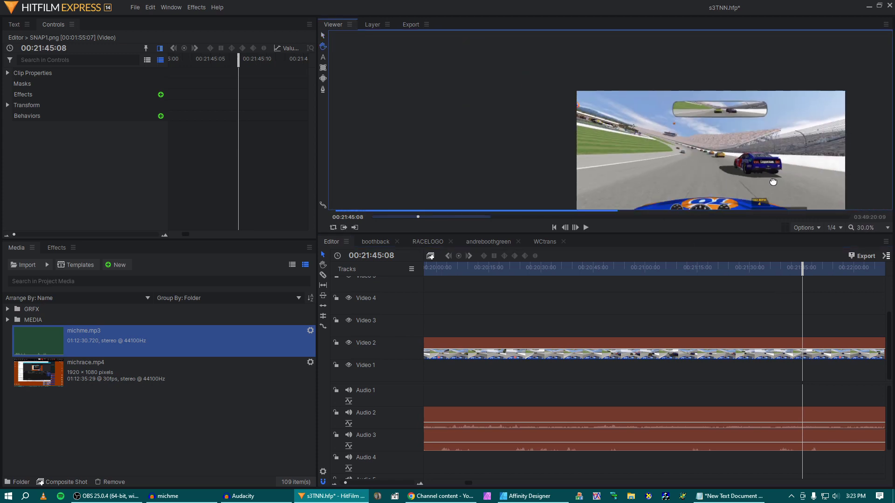
pyautogui.scroll(-4, 738, 161)
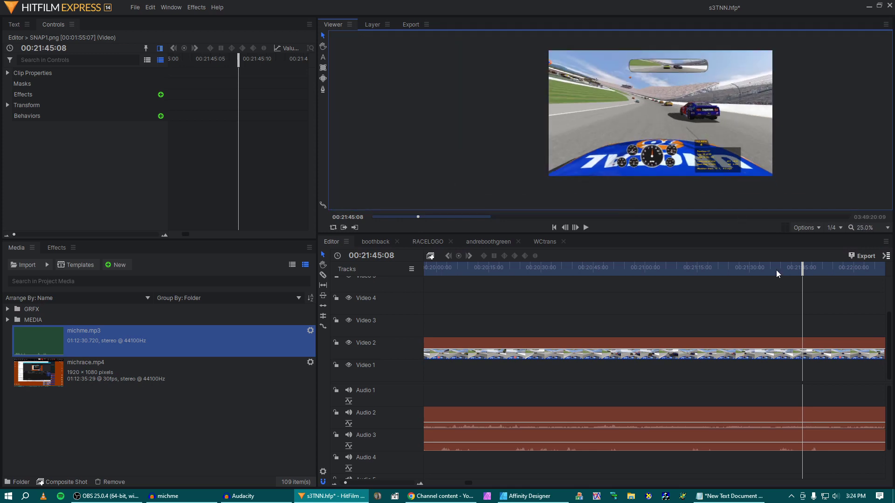
pyautogui.click(834, 347)
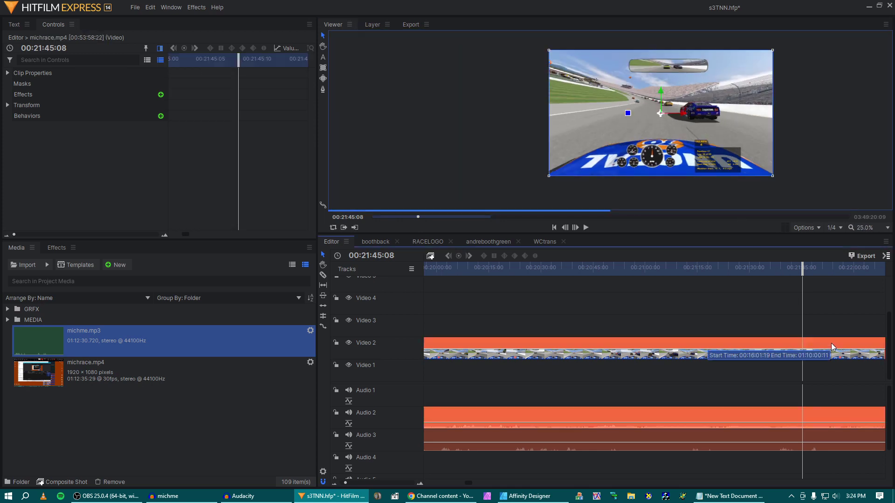
pyautogui.click(801, 338)
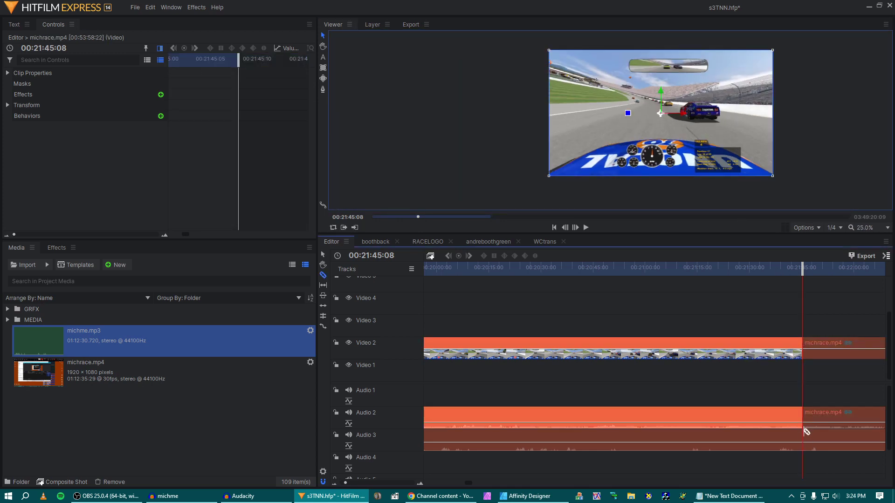
pyautogui.click(806, 431)
pyautogui.press('v')
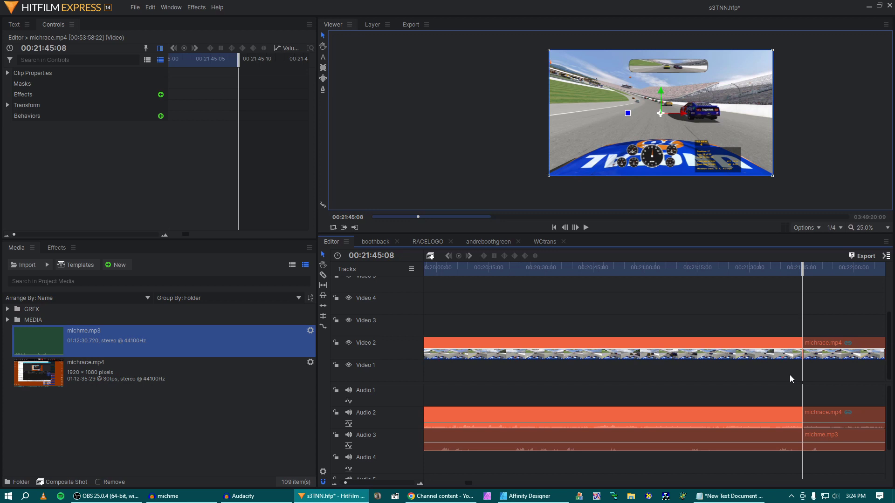
# - Sample the race footage between 00:23:06 and 00:24:25 and play the transition starting near 00:24:09
pyautogui.click(789, 377)
pyautogui.scroll(-4, 737, 355)
pyautogui.click(672, 269)
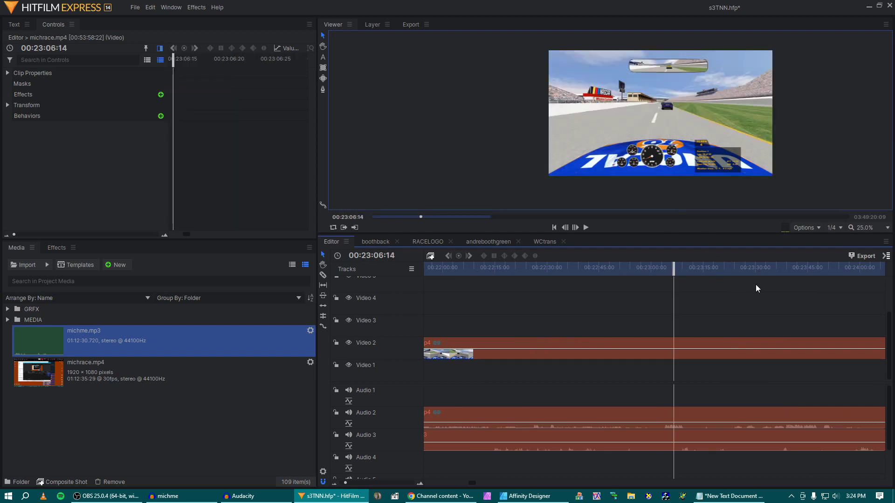
pyautogui.scroll(-3, 758, 286)
pyautogui.click(741, 269)
pyautogui.scroll(-2, 712, 279)
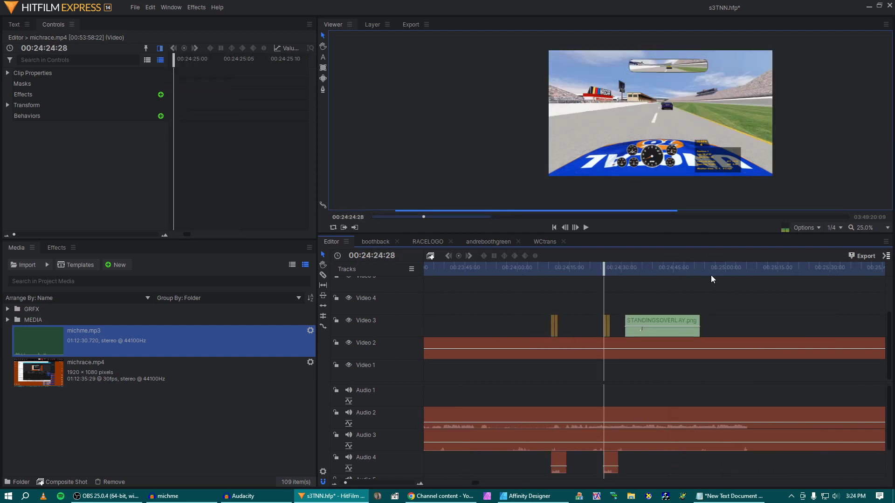
pyautogui.click(673, 276)
pyautogui.click(548, 270)
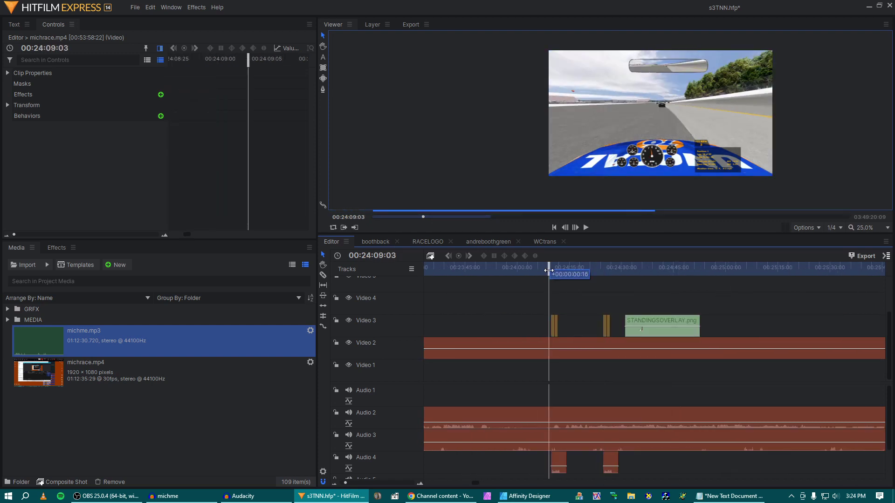
pyautogui.moveTo(549, 271); pyautogui.dragTo(551, 272)
pyautogui.press('space')
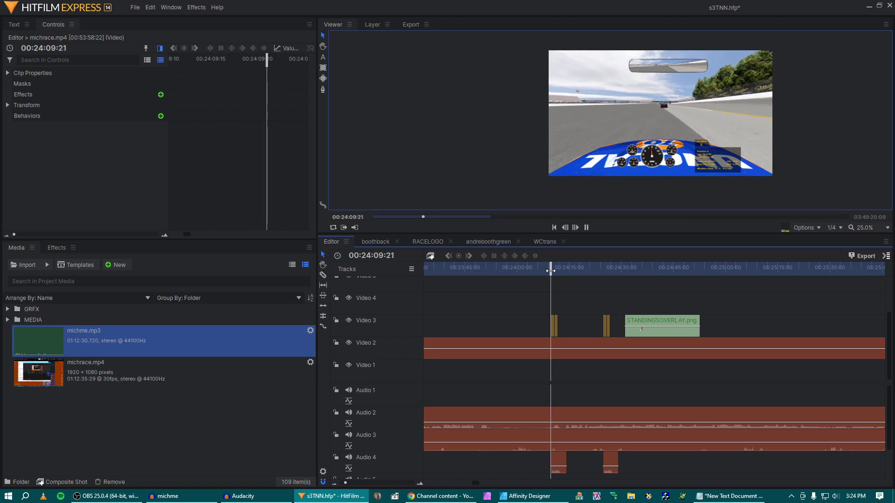
# - Look through the timeline up to the COMM1.png graphic and play the race from about 00:27:40 to find the next cut point
pyautogui.scroll(-10, 620, 302)
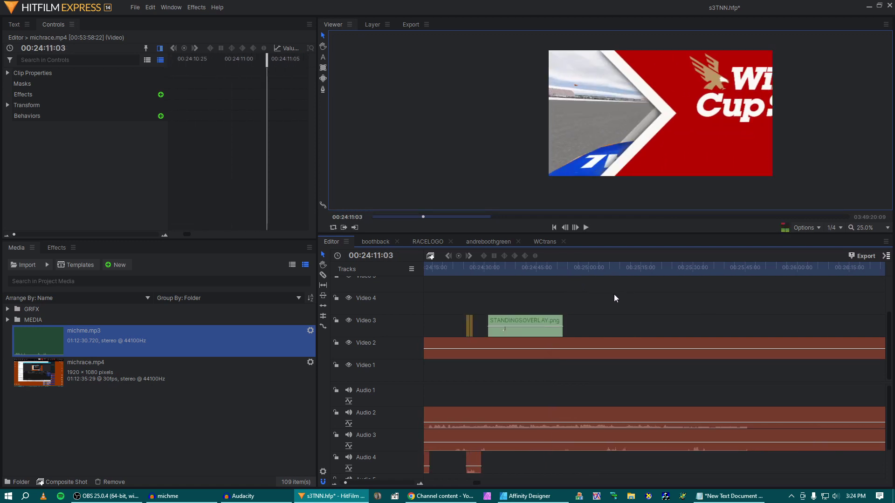
pyautogui.scroll(-4, 605, 305)
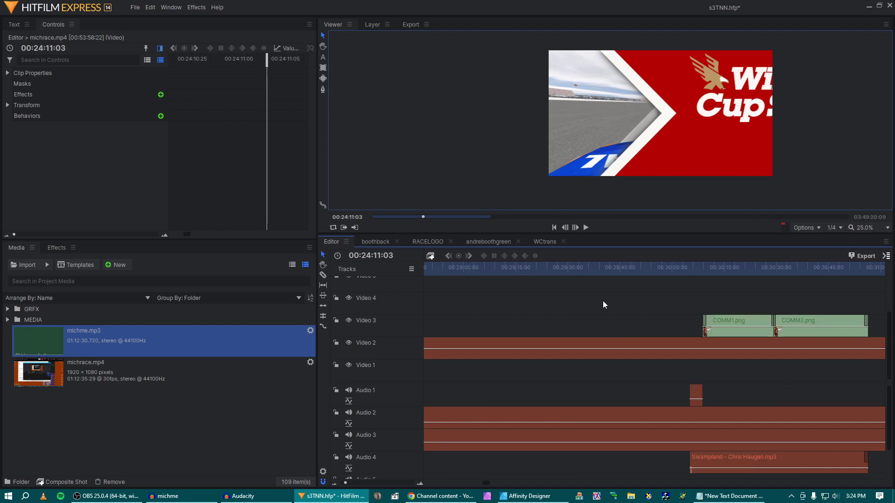
pyautogui.scroll(7, 602, 294)
pyautogui.click(597, 271)
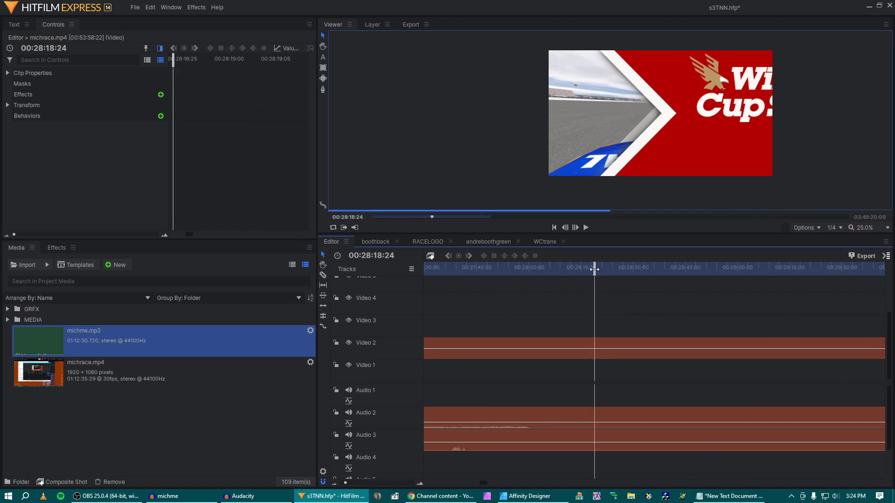
pyautogui.click(462, 268)
pyautogui.press('space')
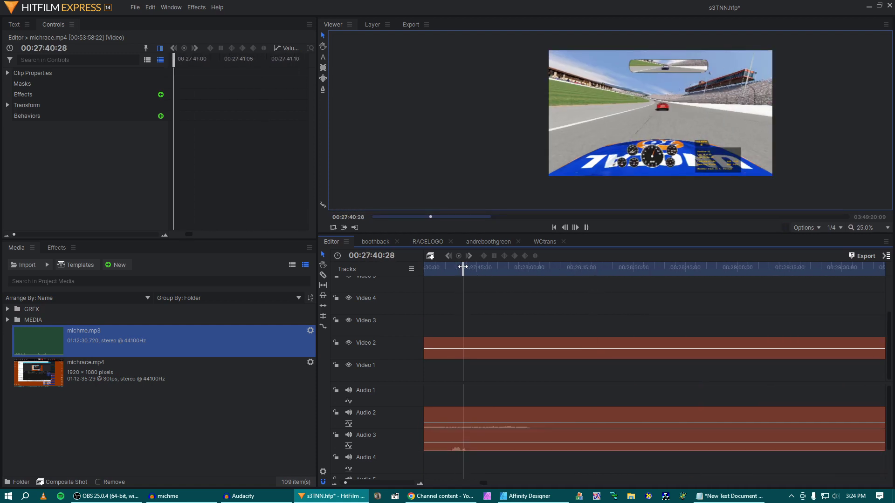
pyautogui.press('space')
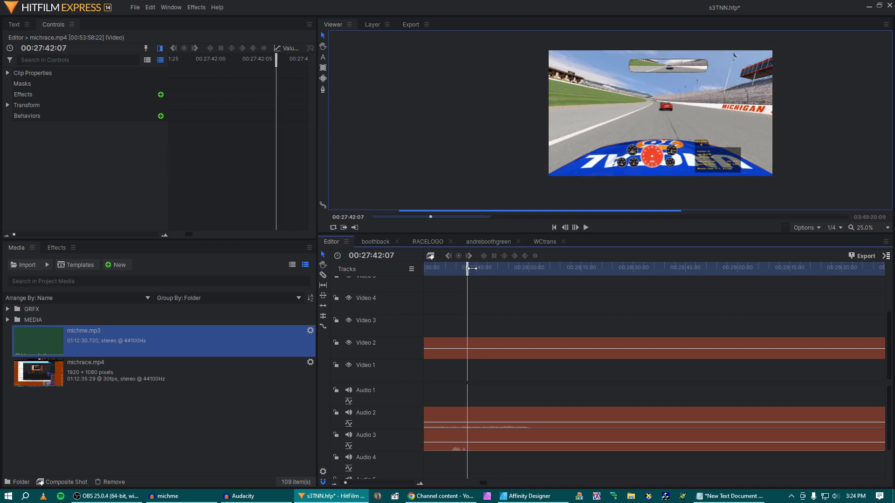
# - Step to the frame at 00:27:42:06 and split michrace.mp4 and michme.mp3 there
pyautogui.press('Left')
pyautogui.press('Left')
pyautogui.press('Left')
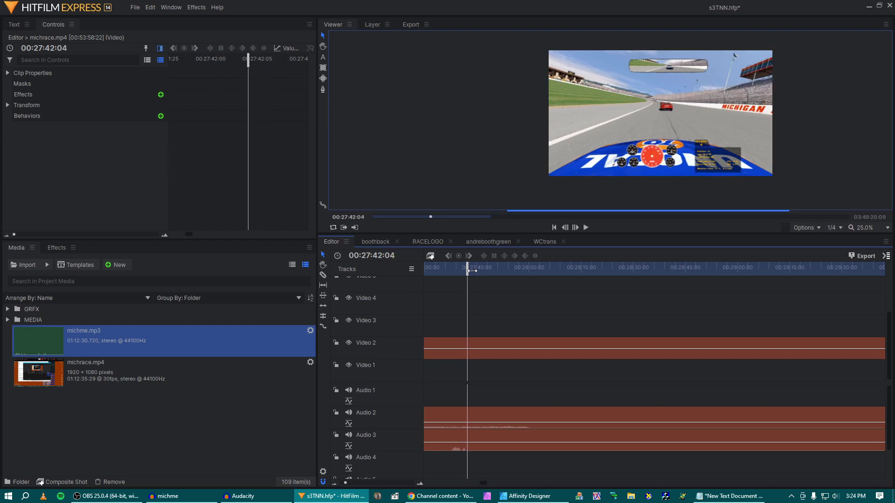
pyautogui.press('Right')
pyautogui.press('Right')
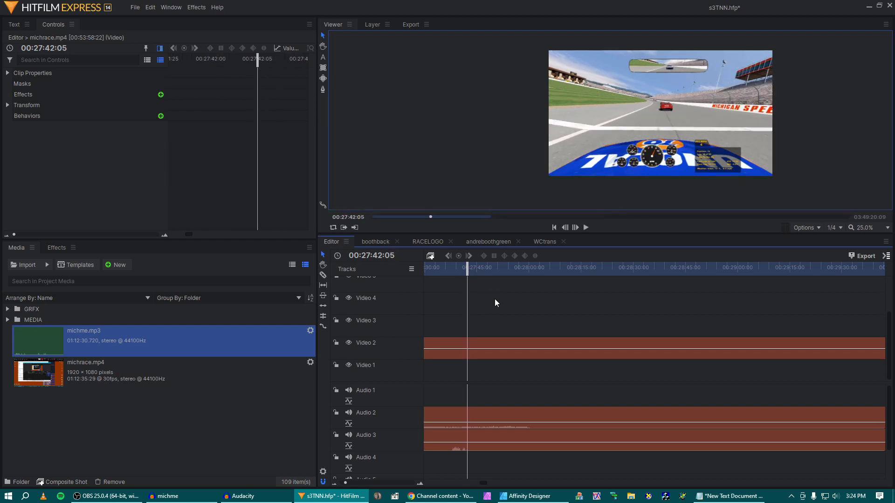
pyautogui.press('c')
pyautogui.click(471, 339)
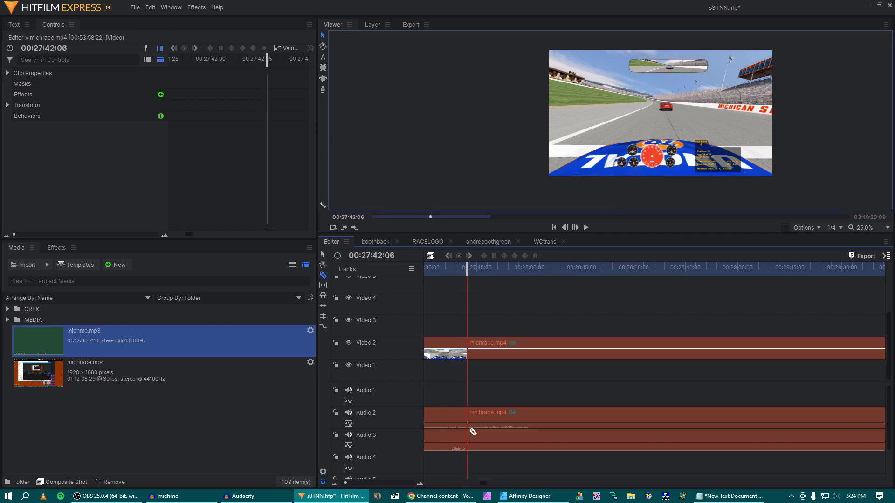
pyautogui.click(471, 435)
pyautogui.press('v')
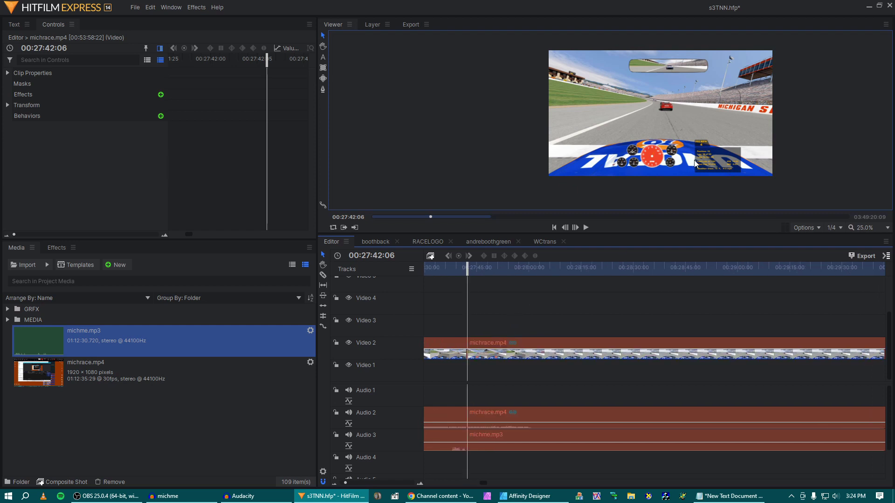
# - Inspect the car's lap readout at 00:27:43:12, and split michrace.mp4 and michme.mp3 at 00:33:14:15 under the SNAP2.png graphic
pyautogui.scroll(2, 712, 157)
pyautogui.scroll(2, 700, 164)
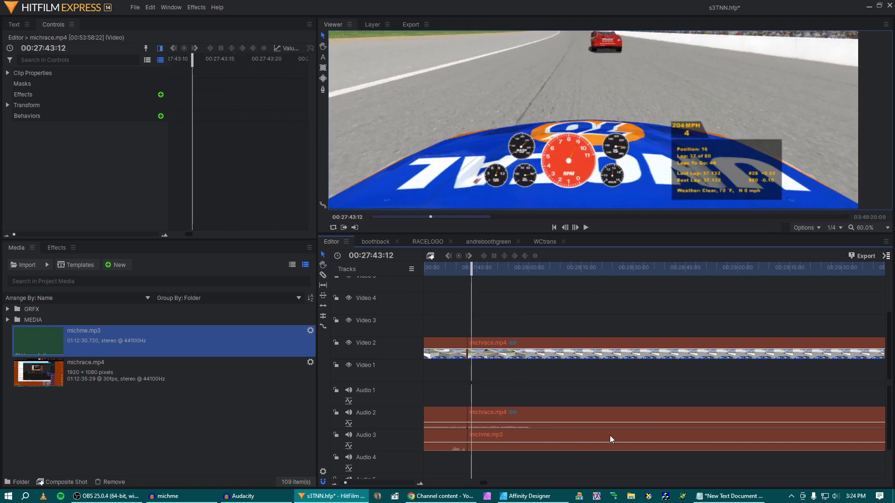
pyautogui.scroll(-2, 617, 196)
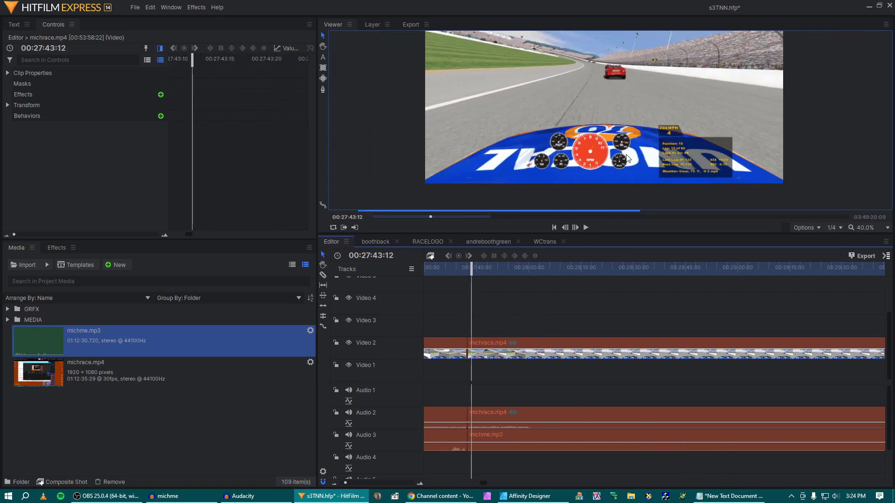
pyautogui.hscroll(10, 542, 315)
pyautogui.hscroll(12, 545, 309)
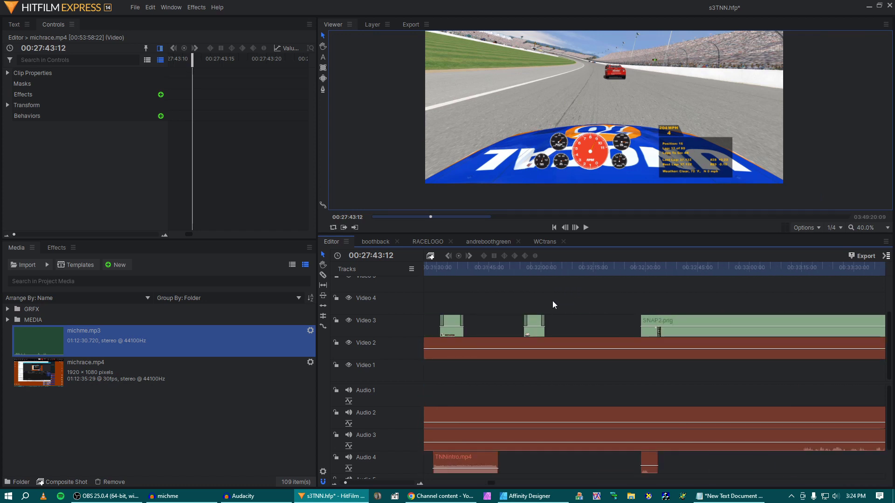
pyautogui.hscroll(4, 553, 304)
pyautogui.moveTo(480, 269); pyautogui.dragTo(664, 280)
pyautogui.click(668, 345)
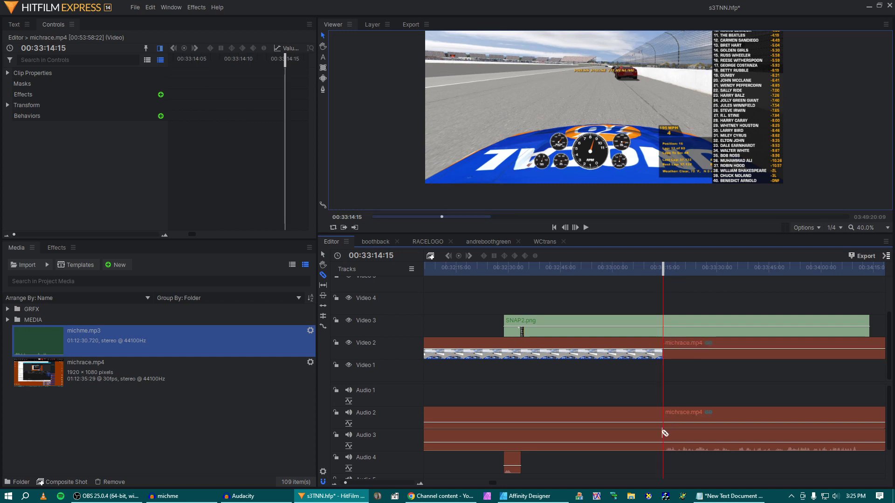
pyautogui.click(665, 431)
pyautogui.press('v')
# - Delete the michrace.mp4 and michme.mp3 sections between 00:27:42:06 and 00:33:14:15
pyautogui.click(624, 341)
pyautogui.press('Delete')
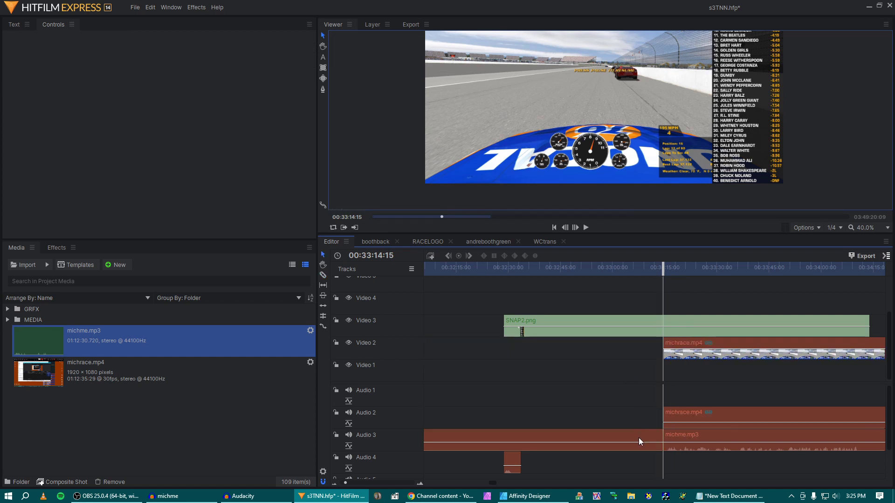
pyautogui.click(638, 437)
pyautogui.press('Delete')
# - Move the remaining michrace.mp4 and michme.mp3 clips from 00:33:14:15 back to 00:27:42:06 to close the gap
pyautogui.moveTo(654, 343); pyautogui.dragTo(680, 439)
pyautogui.press('Delete')
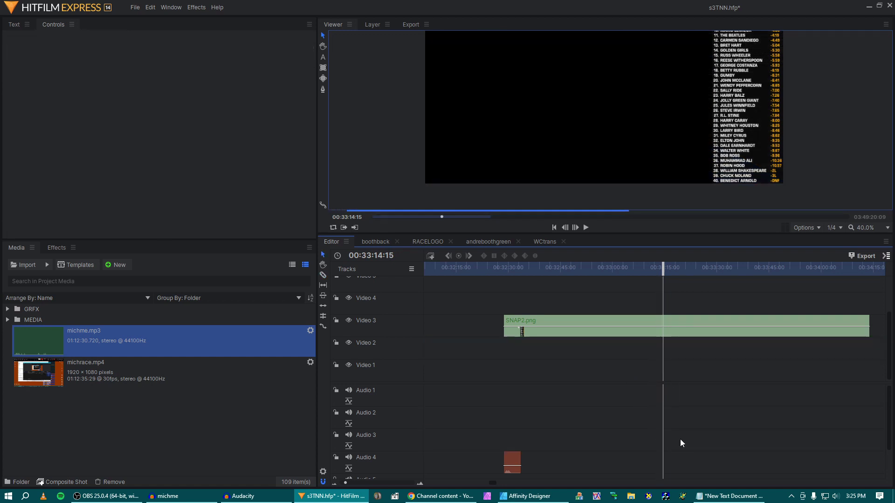
pyautogui.hscroll(-10, 680, 439)
pyautogui.hscroll(3, 681, 443)
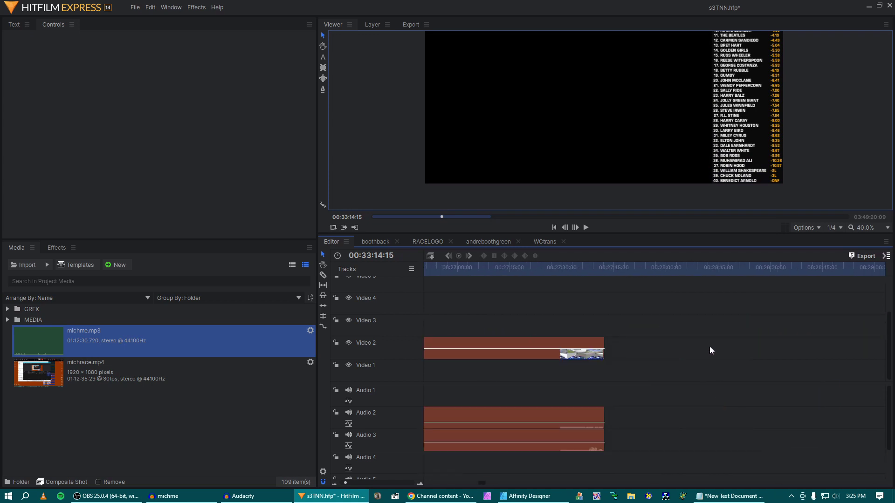
pyautogui.click(634, 269)
pyautogui.hotkey('ctrl', 'z')
pyautogui.moveTo(645, 344); pyautogui.dragTo(615, 341)
pyautogui.moveTo(595, 267); pyautogui.dragTo(605, 275)
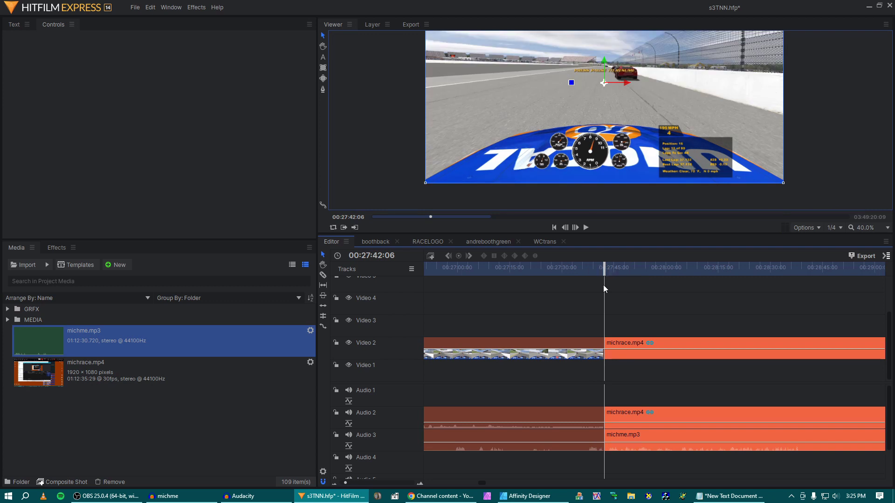
# - Play the race from 00:28:35:21 and split michrace.mp4 and michme.mp3 at 00:28:39:12
pyautogui.hscroll(6, 625, 329)
pyautogui.click(620, 321)
pyautogui.click(653, 269)
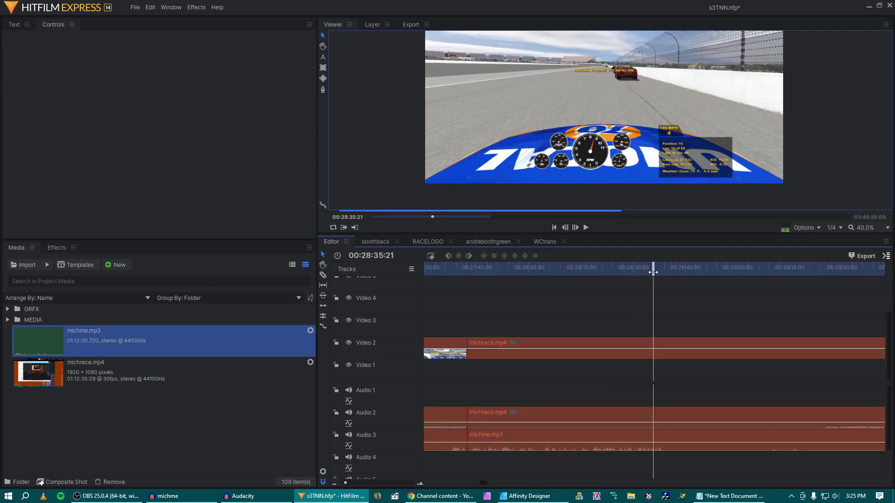
pyautogui.press('space')
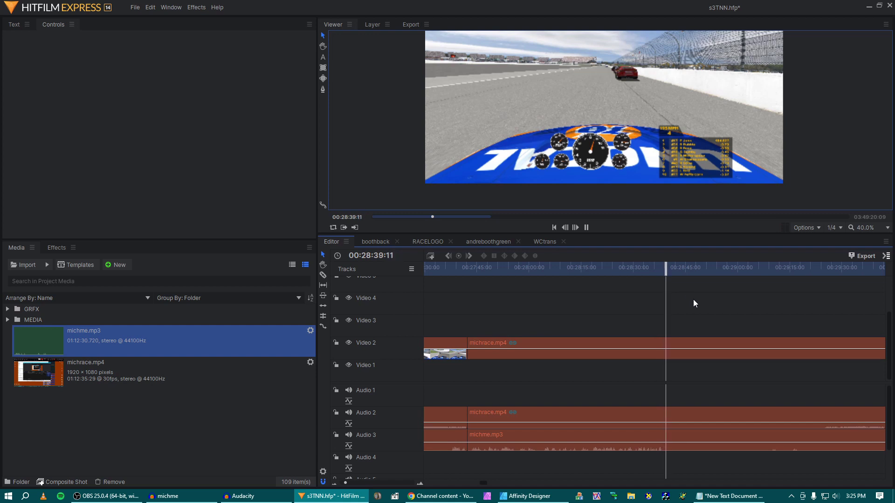
pyautogui.press('space')
pyautogui.press('c')
pyautogui.click(668, 342)
pyautogui.click(669, 434)
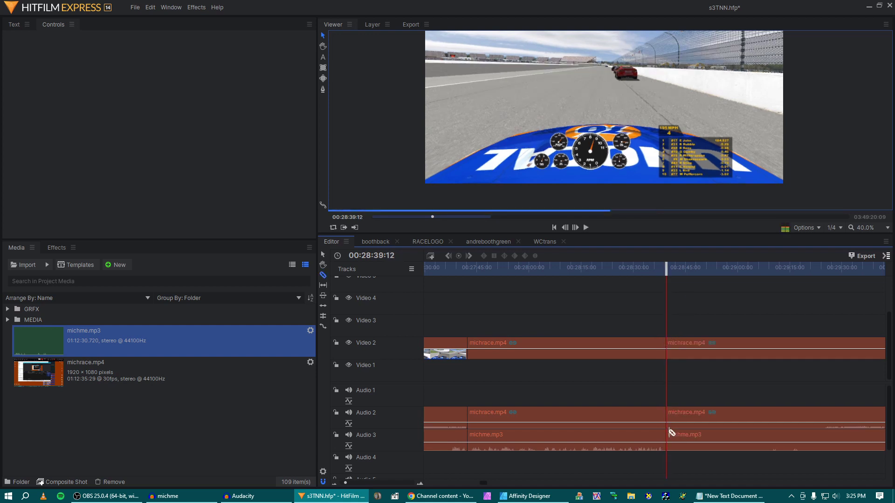
pyautogui.press('v')
# - Play across the cut at 00:27:42:06 and compare the frames between 00:27:40:13 and 00:27:43:13
pyautogui.moveTo(671, 273); pyautogui.dragTo(471, 284)
pyautogui.press('space')
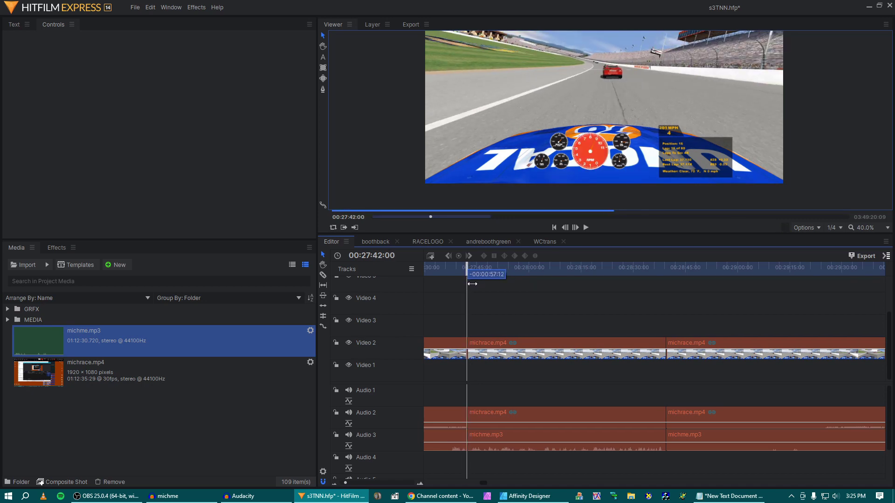
pyautogui.press('space')
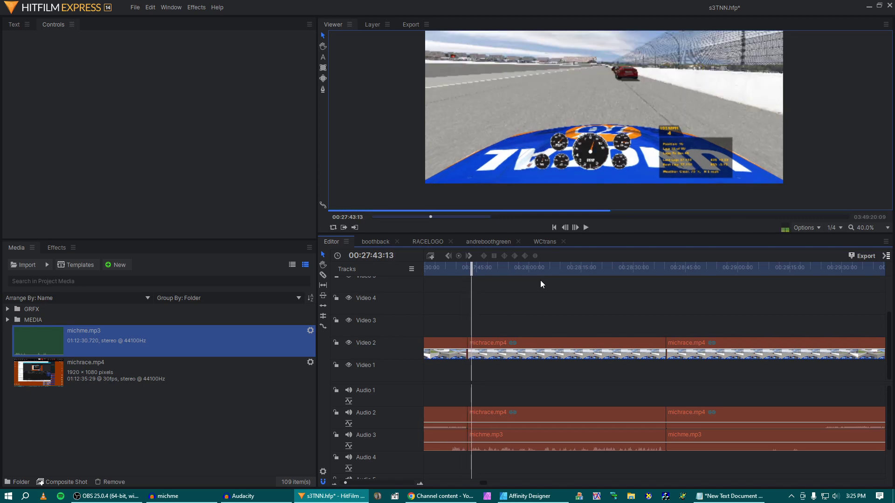
pyautogui.click(466, 268)
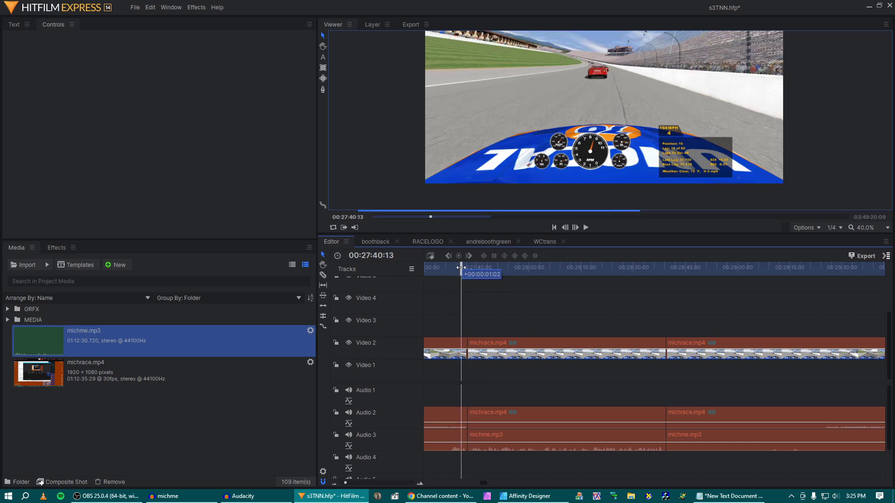
pyautogui.scroll(1, 651, 160)
pyautogui.scroll(-1, 650, 160)
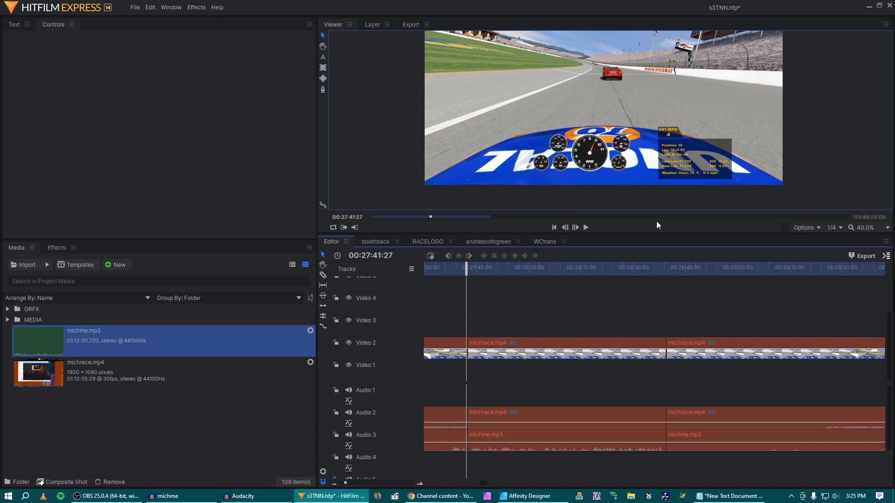
pyautogui.hscroll(2, 648, 311)
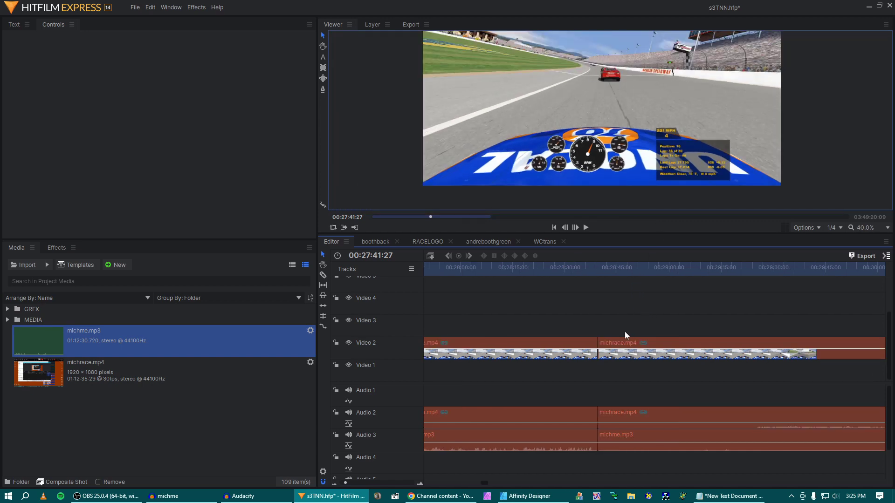
# - Examine the michrace.mp4 footage between the split at 00:28:39:12 and 00:29:44:15, ahead of the COMM1.png graphic
pyautogui.hscroll(1, 609, 309)
pyautogui.hscroll(-2, 609, 308)
pyautogui.hscroll(3, 608, 309)
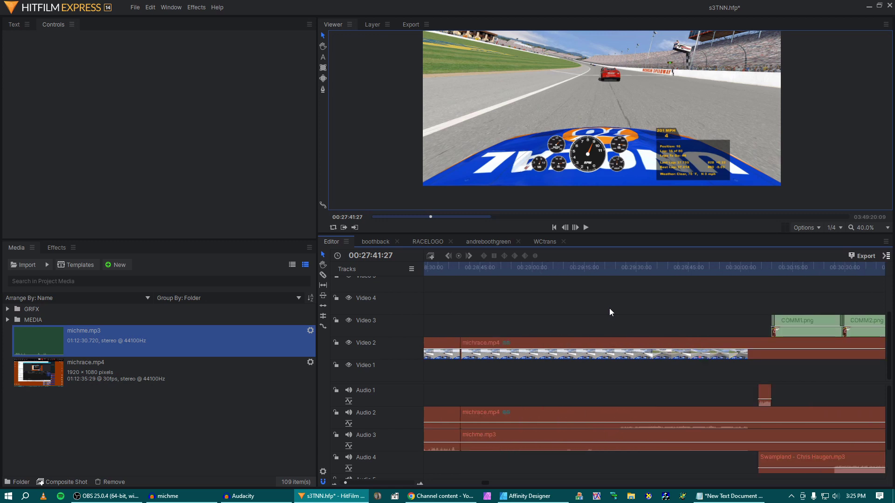
pyautogui.hscroll(1, 597, 308)
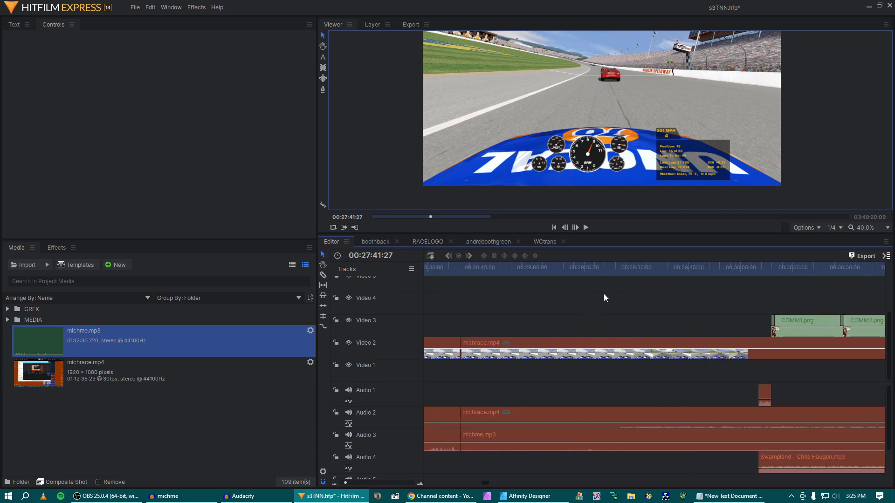
pyautogui.click(623, 272)
pyautogui.scroll(-2, 598, 120)
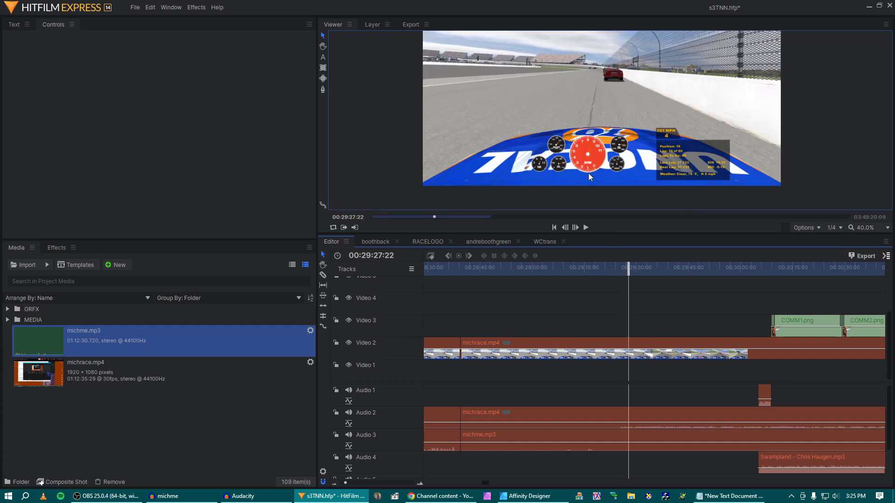
pyautogui.hscroll(-2, 583, 333)
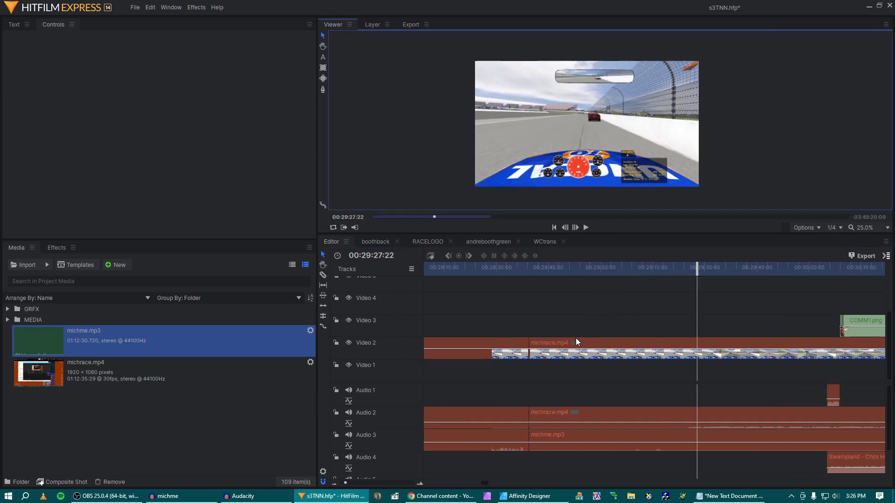
pyautogui.hscroll(4, 611, 327)
pyautogui.click(589, 272)
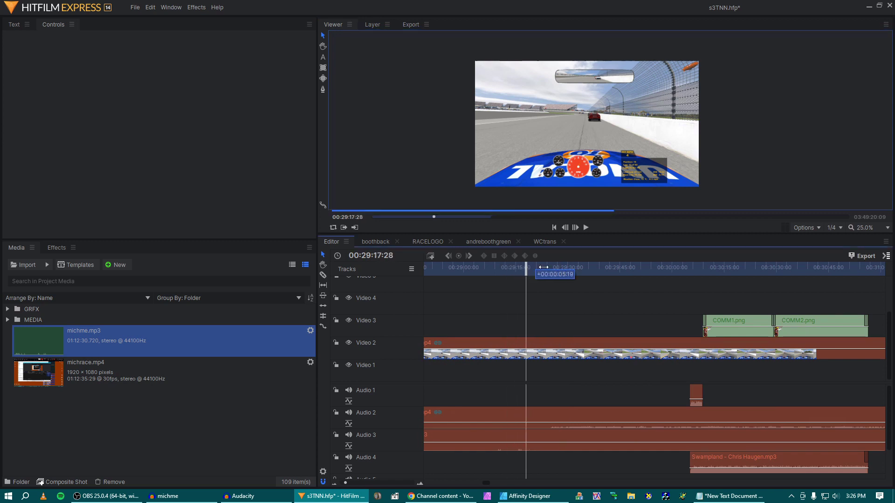
pyautogui.moveTo(589, 273); pyautogui.dragTo(619, 273)
# - Play the race from 00:35:15:03 to find the commentary cut point and split michme.mp3 alone at 00:35:20:08
pyautogui.hscroll(10, 636, 291)
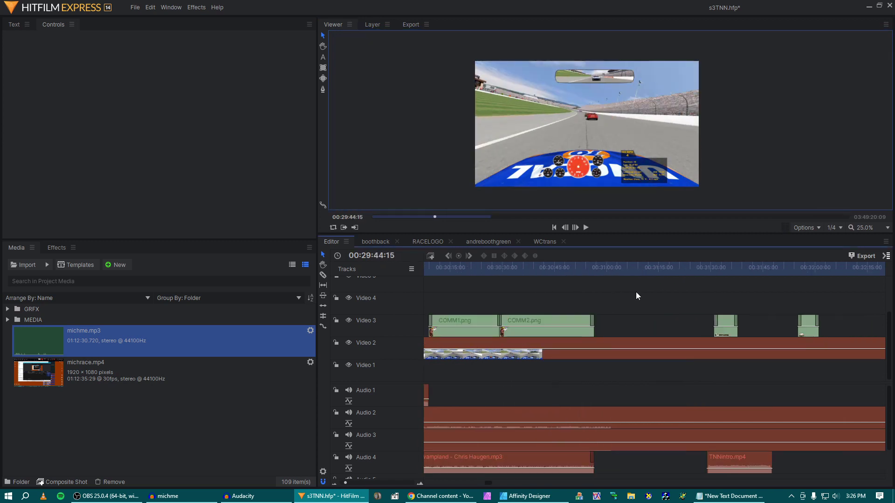
pyautogui.hscroll(12, 636, 292)
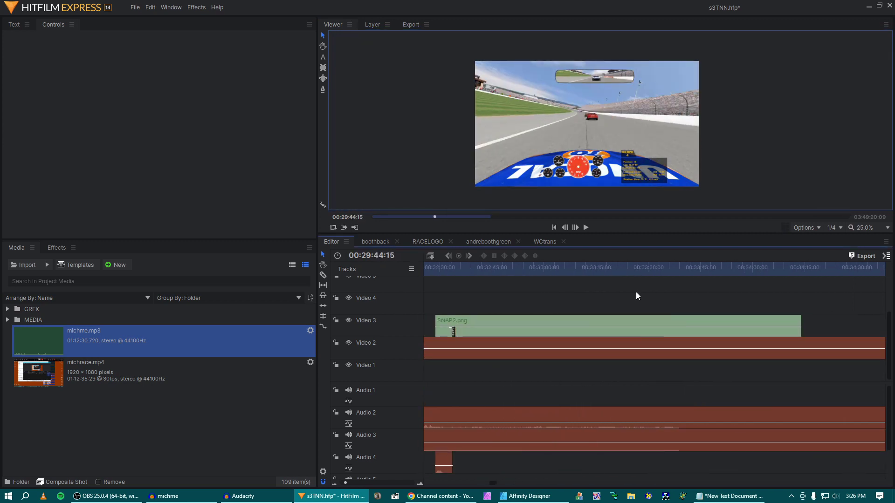
pyautogui.hscroll(12, 636, 293)
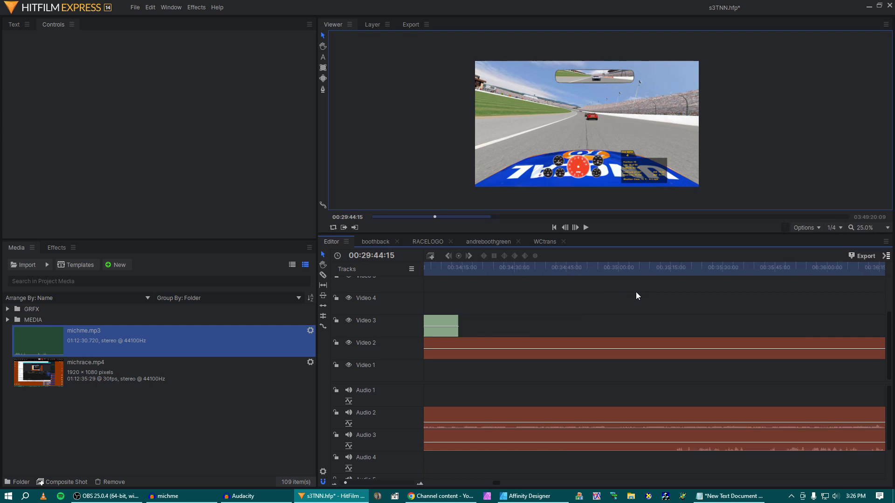
pyautogui.moveTo(572, 279); pyautogui.dragTo(602, 280)
pyautogui.press('space')
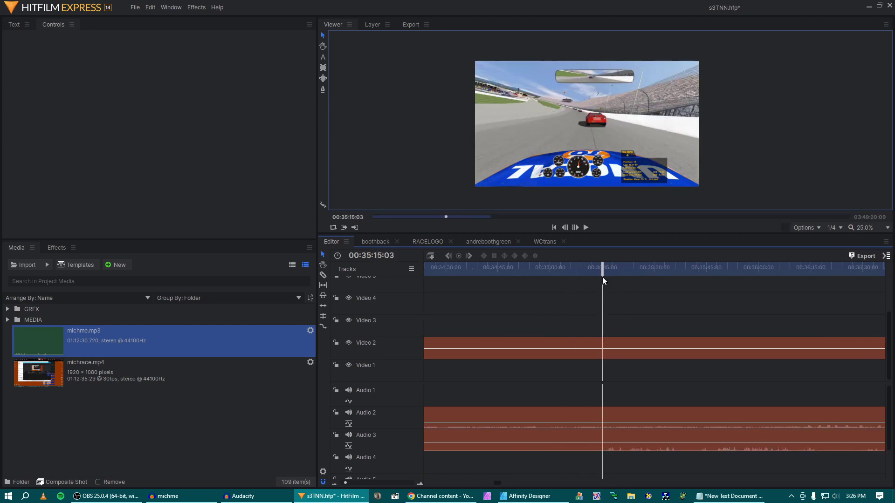
pyautogui.moveTo(602, 279); pyautogui.dragTo(605, 278)
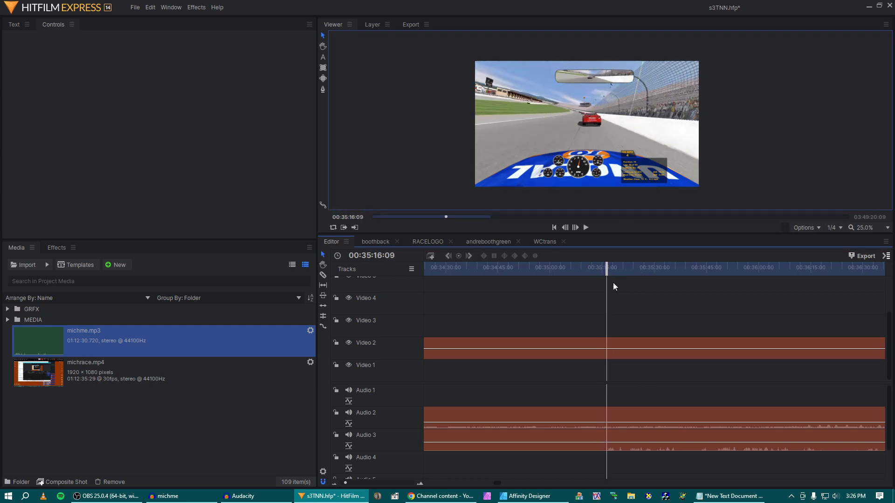
pyautogui.press('space')
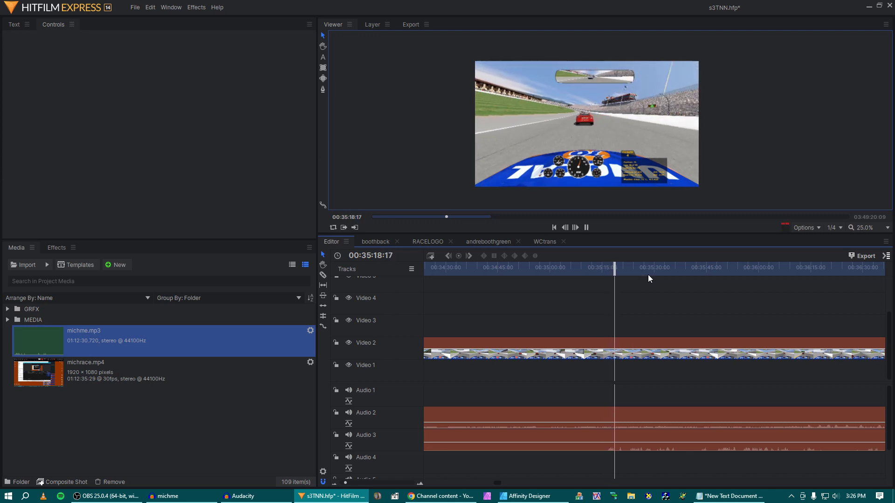
pyautogui.press('space')
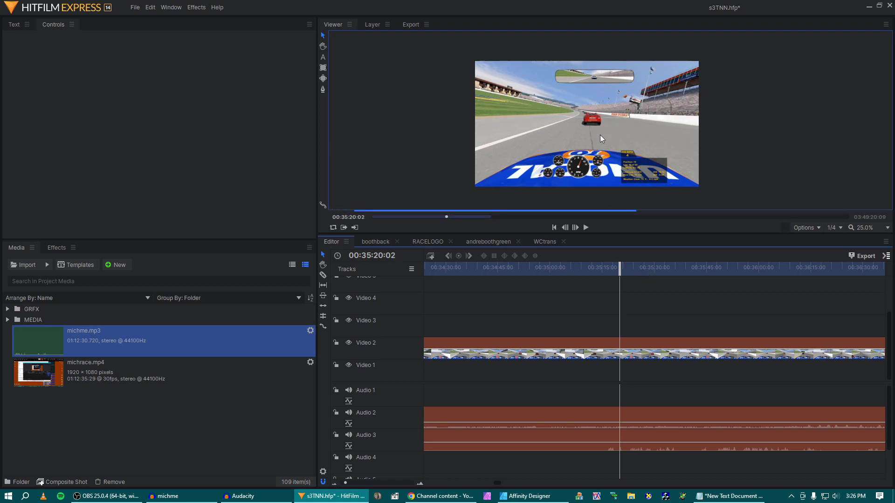
pyautogui.scroll(2, 600, 136)
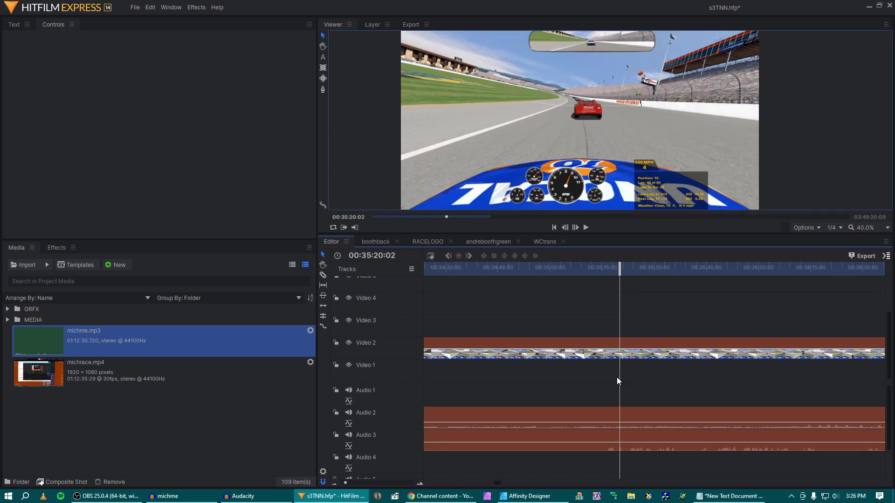
pyautogui.scroll(4, 616, 376)
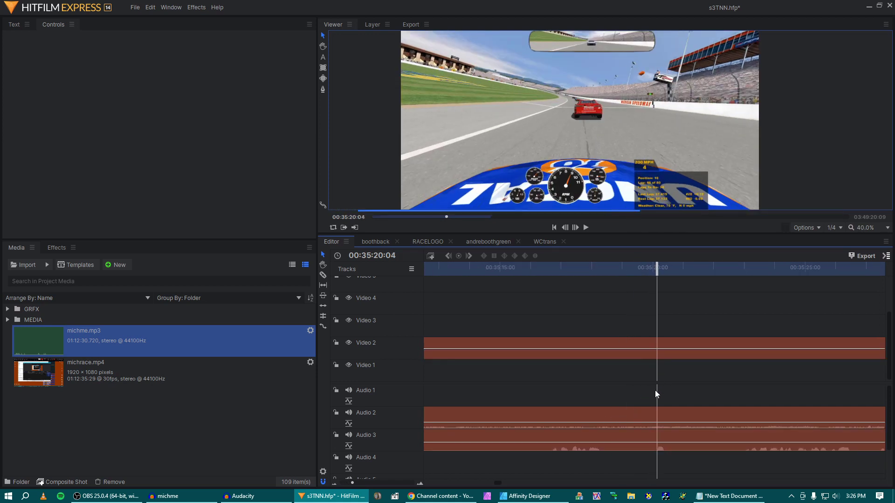
pyautogui.press('c')
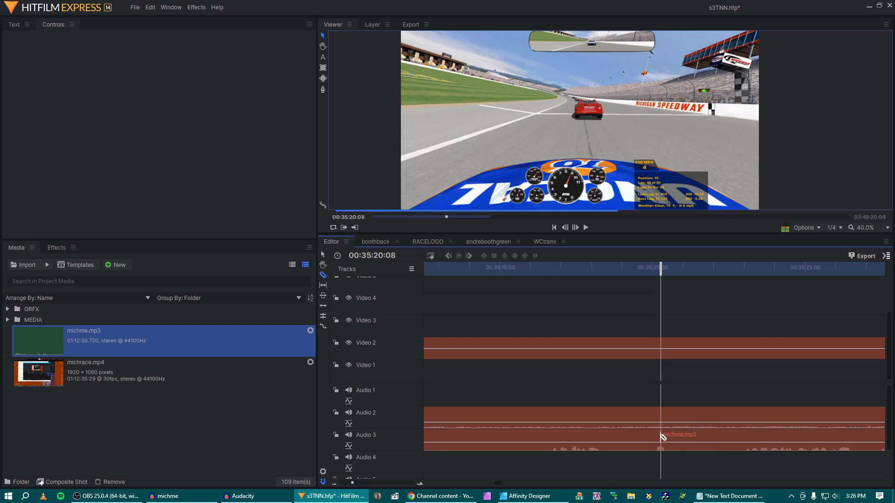
pyautogui.press('v')
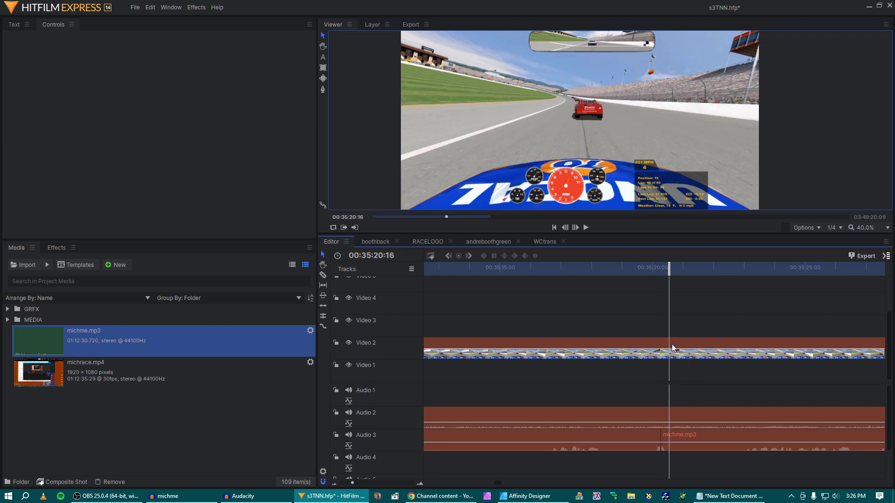
# - Split michrace.mp4 and michme.mp3 at 00:35:20:16 and delete the sections before the cut, keeping the short michme.mp3 piece from 00:35:20:08
pyautogui.hotkey('ctrl', 'shift', 'd')
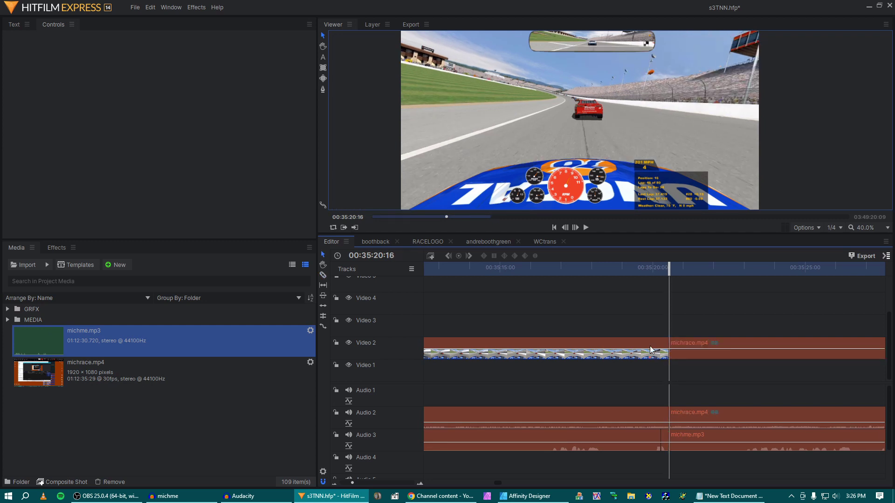
pyautogui.click(652, 350)
pyautogui.press('Delete')
pyautogui.click(641, 435)
pyautogui.press('Delete')
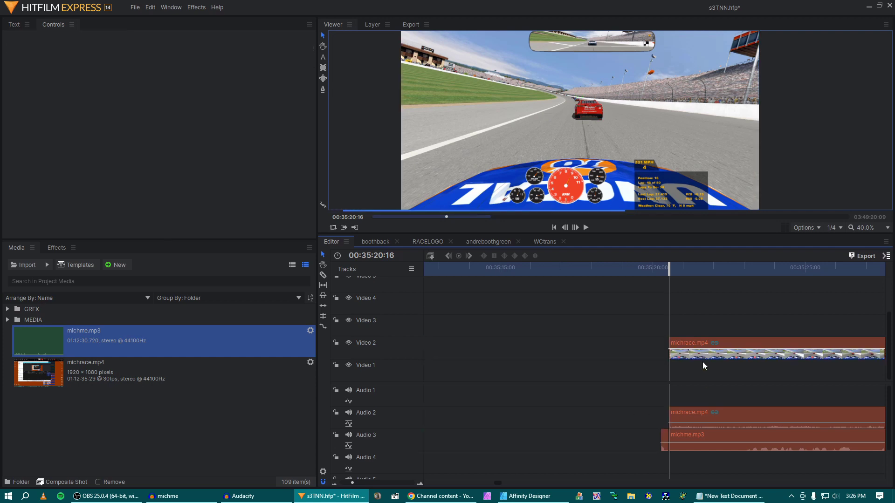
# - Align michrace.mp4 with the start of michme.mp3 at 00:35:20:08, and cut and paste the clips at 00:29:12:13
pyautogui.moveTo(690, 350); pyautogui.dragTo(682, 351)
pyautogui.keyDown('ctrl'); pyautogui.click(687, 435); pyautogui.keyUp('ctrl')
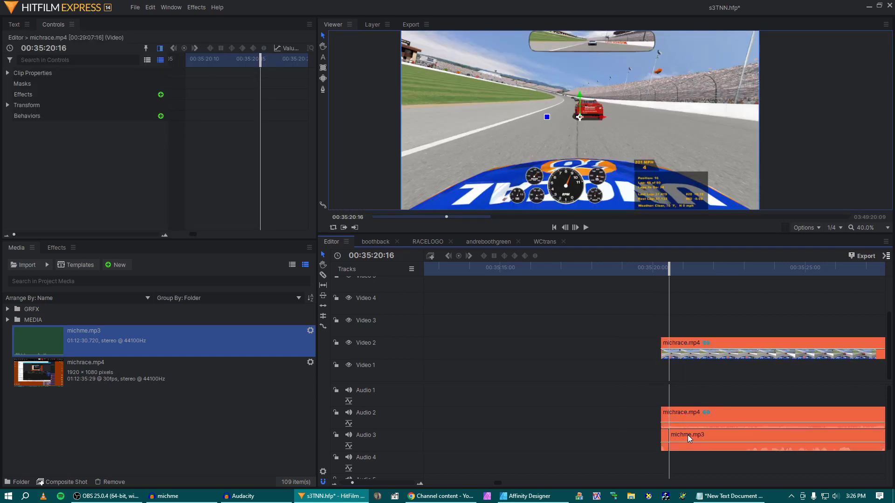
pyautogui.press('Delete')
pyautogui.hotkey('ctrl', 'z')
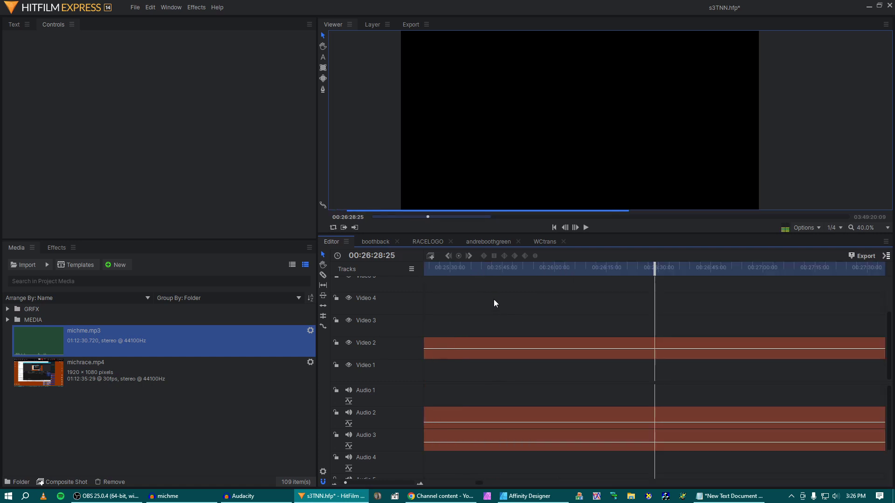
pyautogui.hotkey('ctrl', 'z')
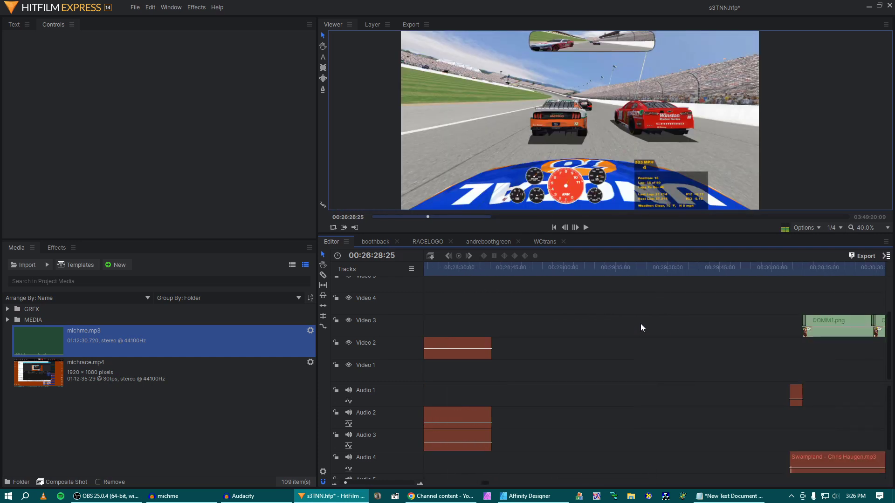
pyautogui.moveTo(488, 266); pyautogui.dragTo(603, 272)
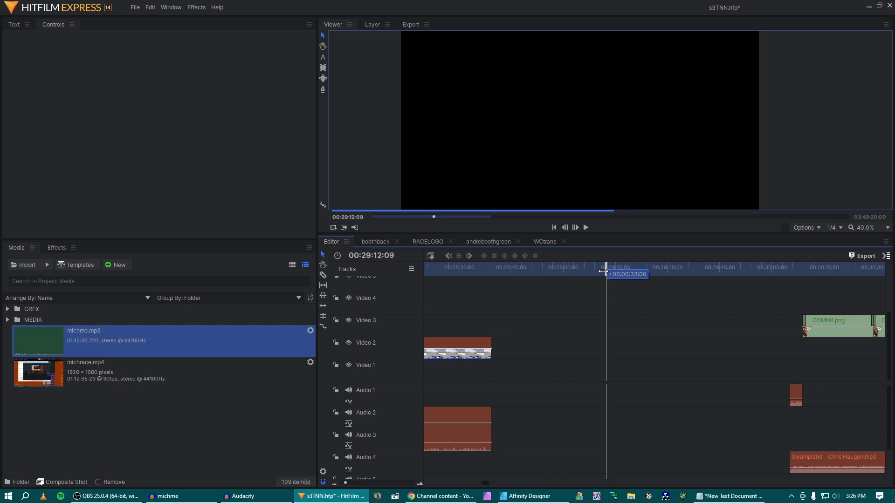
pyautogui.hotkey('ctrl', 'v')
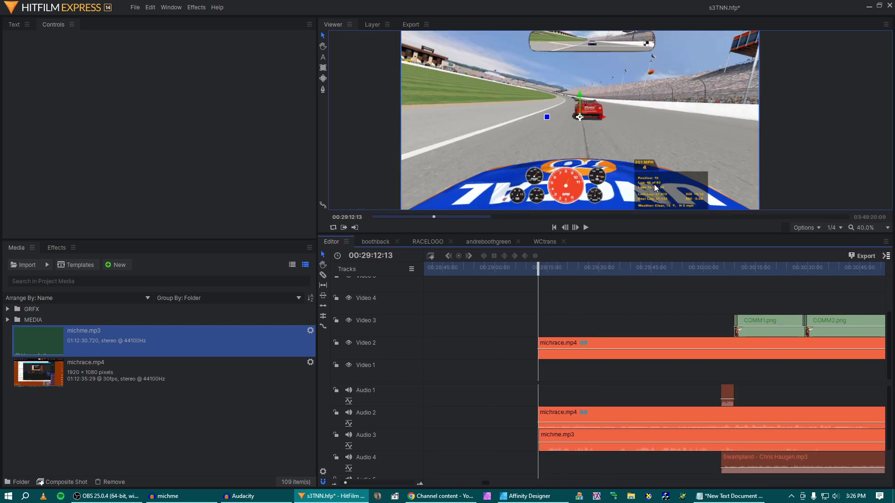
# - Lower the level of the short opening michme.mp3 piece to about -50 and play the relocated race clips from their start
pyautogui.press('space')
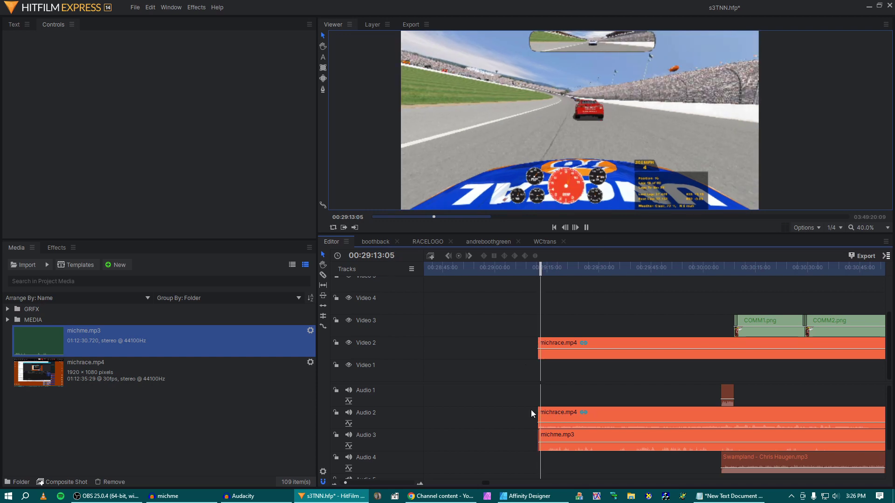
pyautogui.scroll(3, 572, 435)
pyautogui.scroll(3, 572, 434)
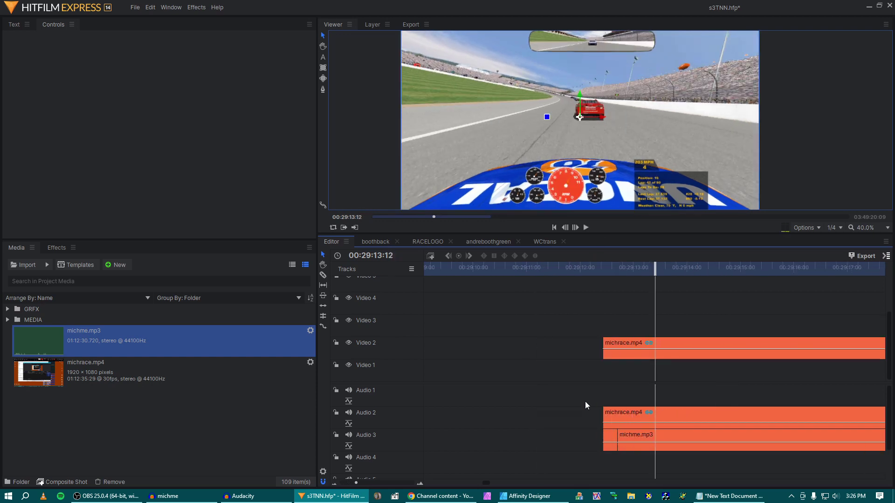
pyautogui.click(589, 422)
pyautogui.click(610, 436)
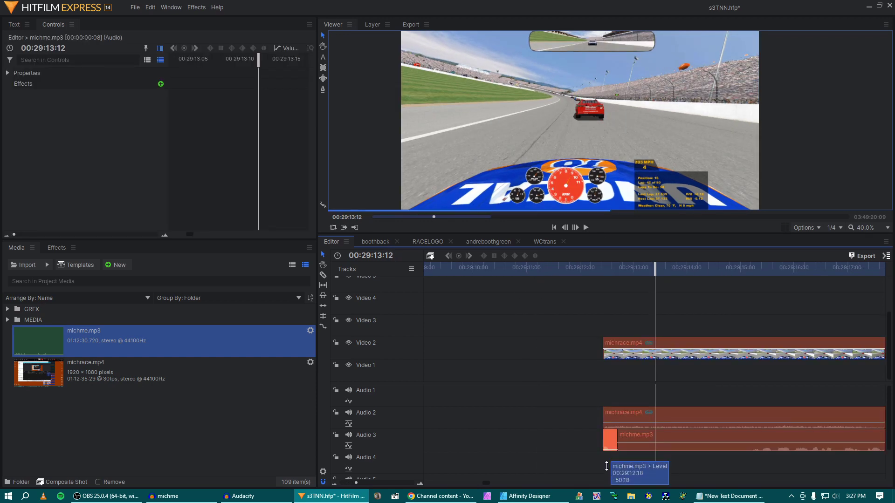
pyautogui.click(603, 266)
pyautogui.press('space')
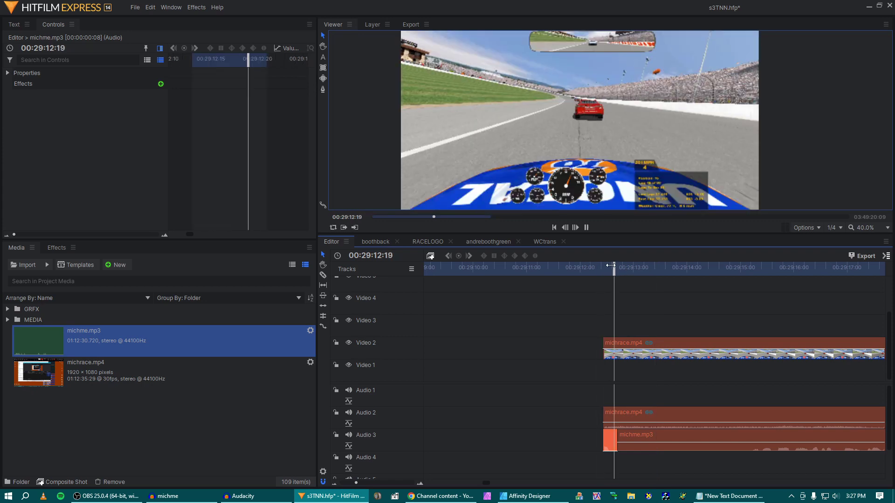
pyautogui.scroll(-6, 613, 295)
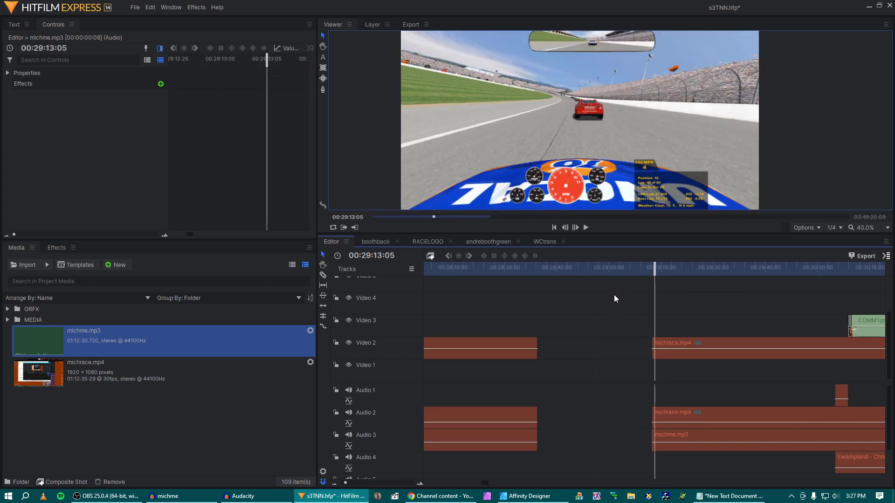
pyautogui.press('space')
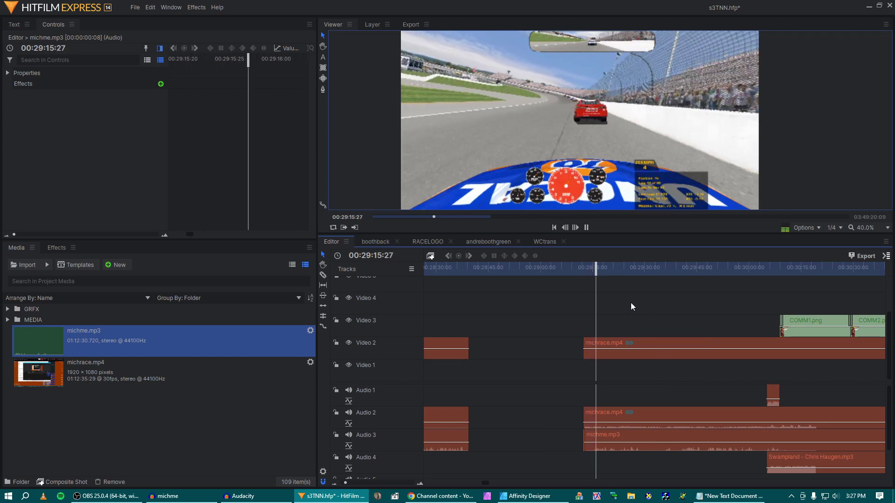
pyautogui.press('space')
# - Cut COMM1.png, COMM2.png, the short Audio 1 clip and Swampland - Chris Haugen.mp3 from their place after 00:30:00:00
pyautogui.hscroll(5, 644, 307)
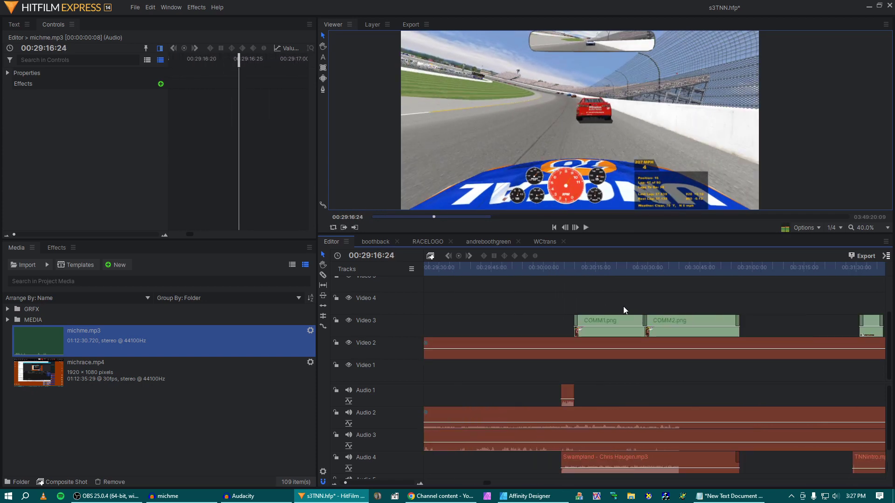
pyautogui.hscroll(-2, 566, 303)
pyautogui.moveTo(664, 297); pyautogui.dragTo(802, 317)
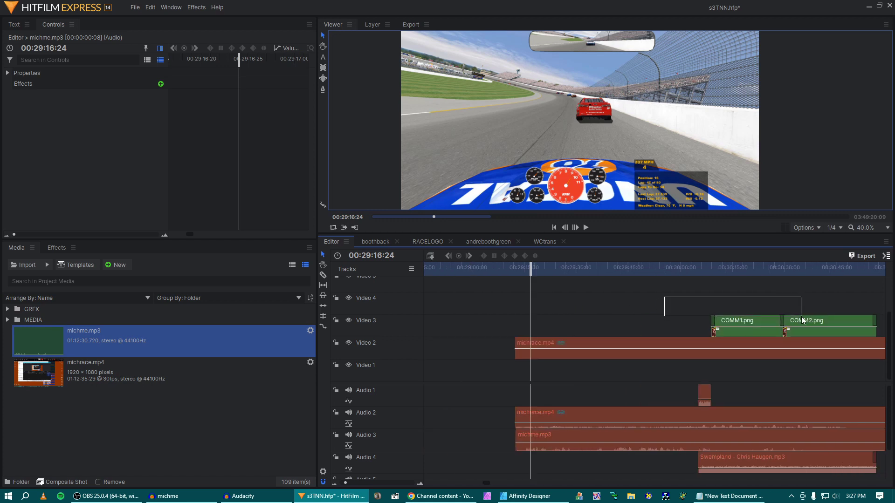
pyautogui.click(706, 393)
pyautogui.keyDown('ctrl'); pyautogui.click(718, 461); pyautogui.keyUp('ctrl')
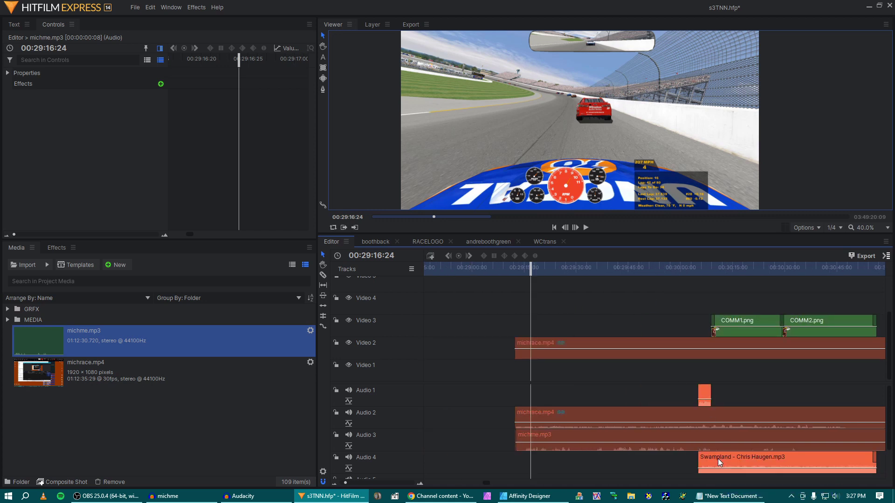
pyautogui.press('Delete')
# - Paste the commercial graphics and audio near 00:27:47:08, align their end with the michrace.mp4 end at 00:28:39:12, and play the passage
pyautogui.hscroll(-12, 717, 458)
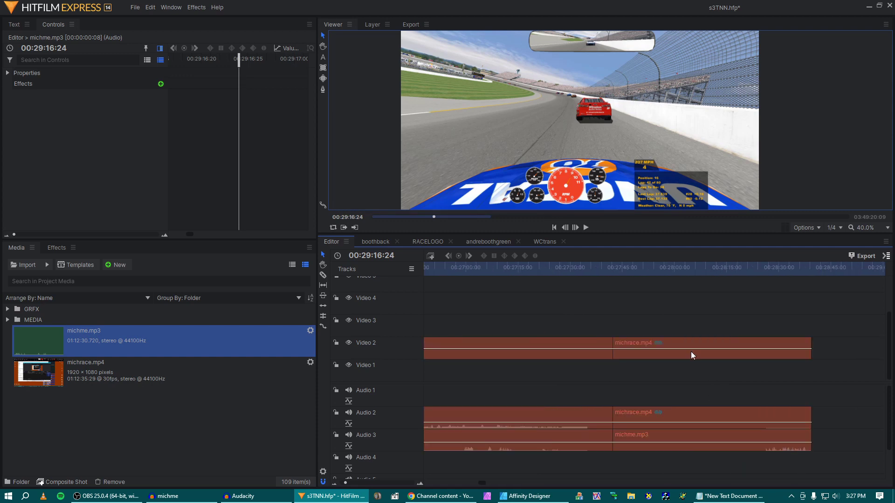
pyautogui.click(629, 268)
pyautogui.hotkey('ctrl', 'v')
pyautogui.moveTo(735, 320); pyautogui.dragTo(739, 320)
pyautogui.moveTo(630, 266)
pyautogui.mouseDown()
pyautogui.moveTo(622, 269)
pyautogui.moveTo(630, 274)
pyautogui.mouseUp()
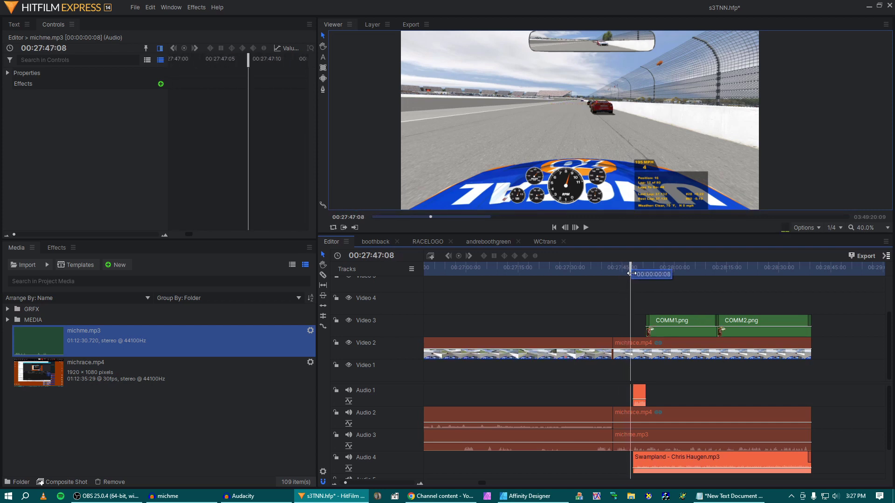
pyautogui.press('space')
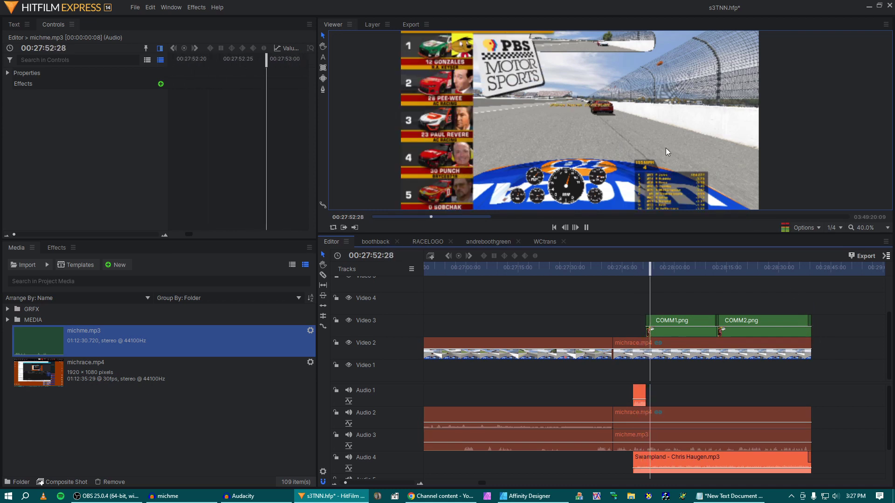
# - Stop playback and cut TITLEBUG.png, the neighbouring title graphic and TNNintro.mp4 from their place after 00:31:30:00
pyautogui.scroll(-2, 665, 147)
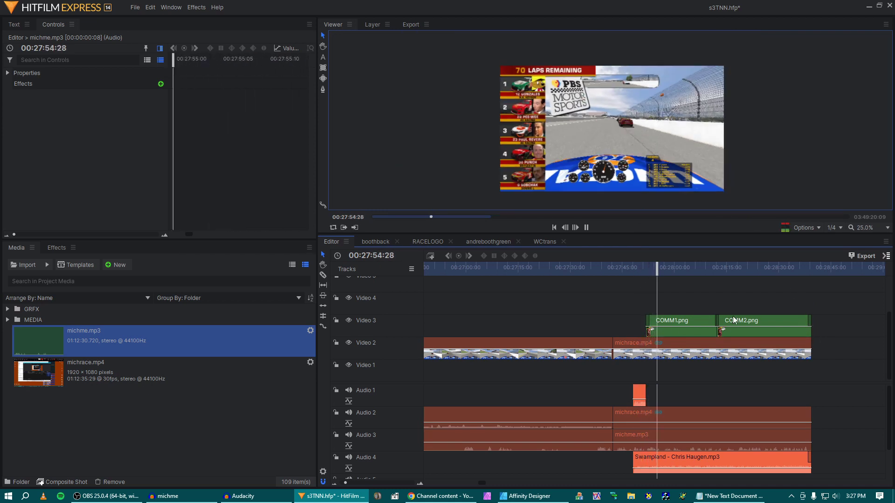
pyautogui.press('space')
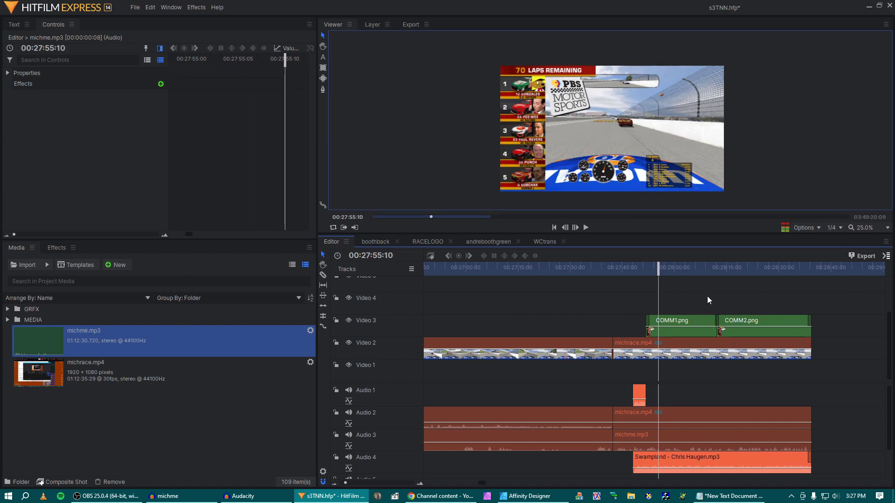
pyautogui.hscroll(5, 696, 337)
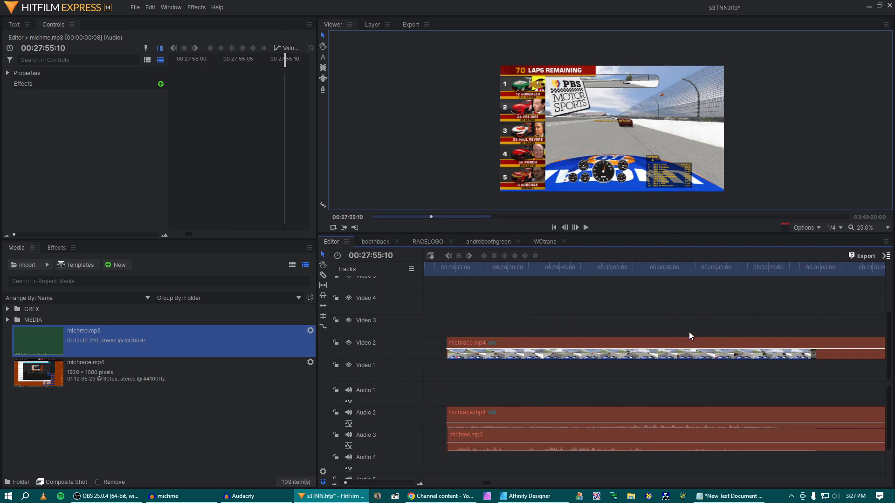
pyautogui.hscroll(5, 690, 335)
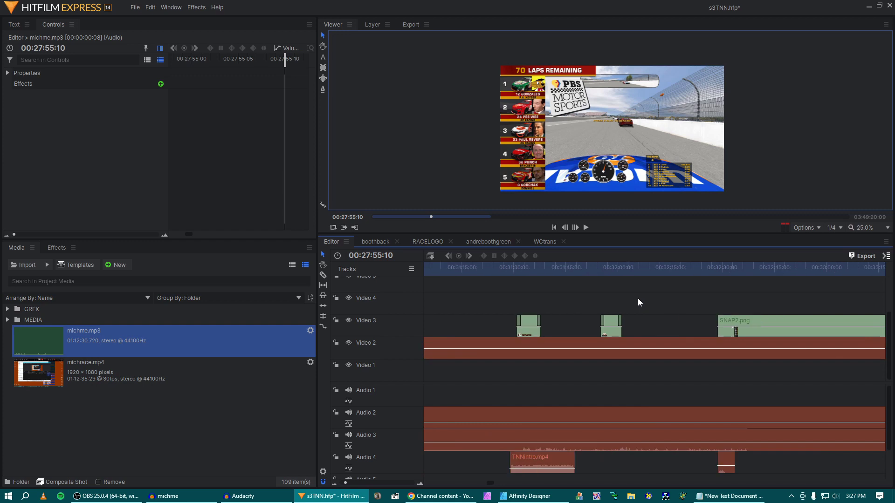
pyautogui.hscroll(-1, 637, 298)
pyautogui.moveTo(563, 299); pyautogui.dragTo(696, 327)
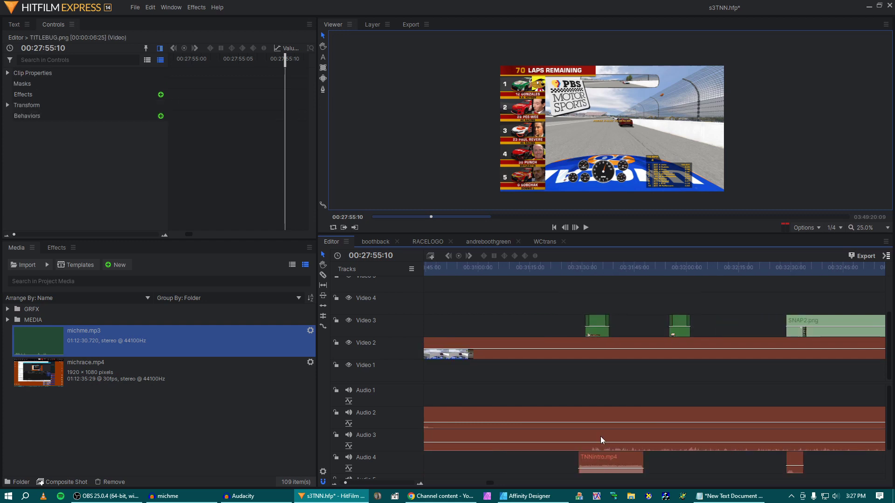
pyautogui.press('Delete')
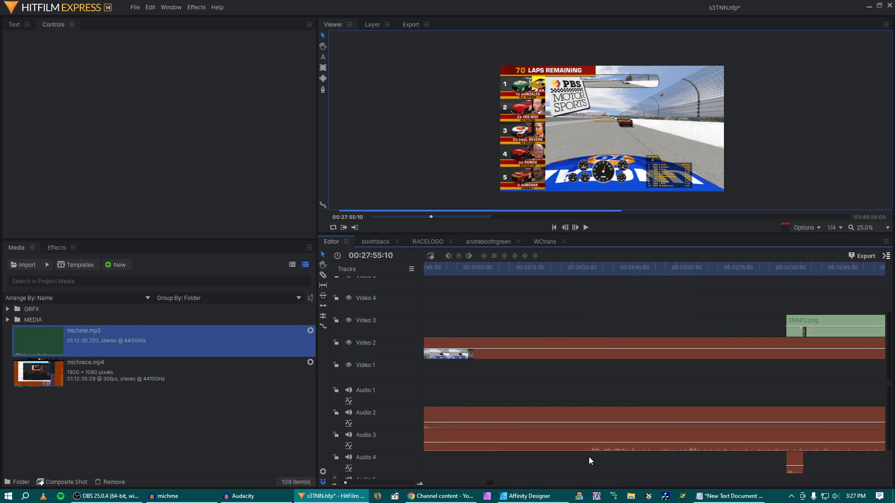
# - Paste the title graphics and TNNintro.mp4 at 00:29:19:04, align them with the following michrace.mp4 clip's start, play the passage and save
pyautogui.hscroll(-5, 589, 457)
pyautogui.click(607, 268)
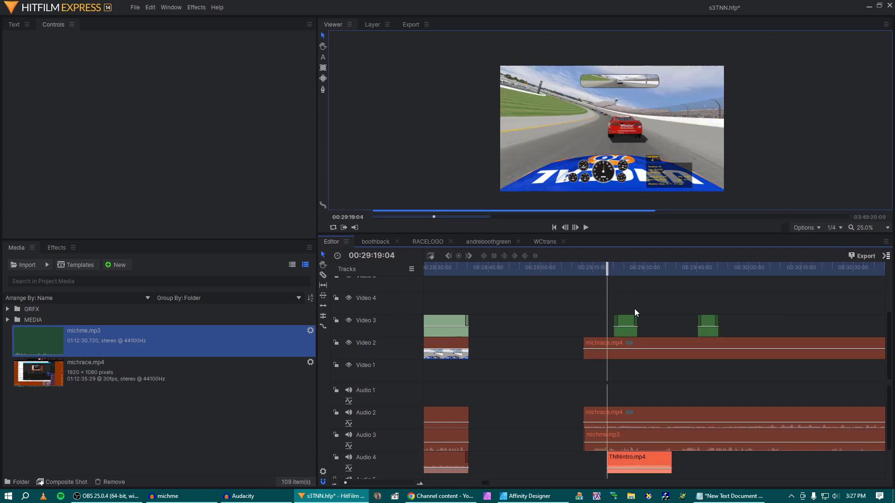
pyautogui.moveTo(633, 337); pyautogui.dragTo(605, 329)
pyautogui.click(581, 269)
pyautogui.press('space')
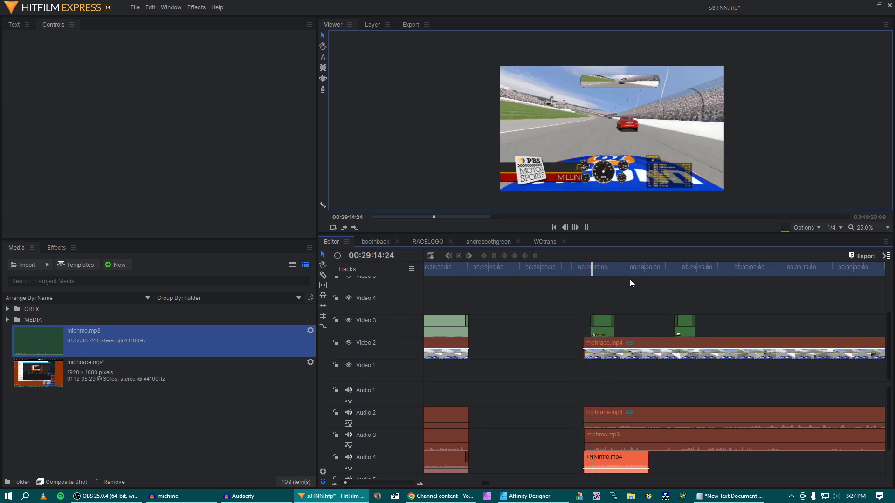
pyautogui.hotkey('ctrl', 's')
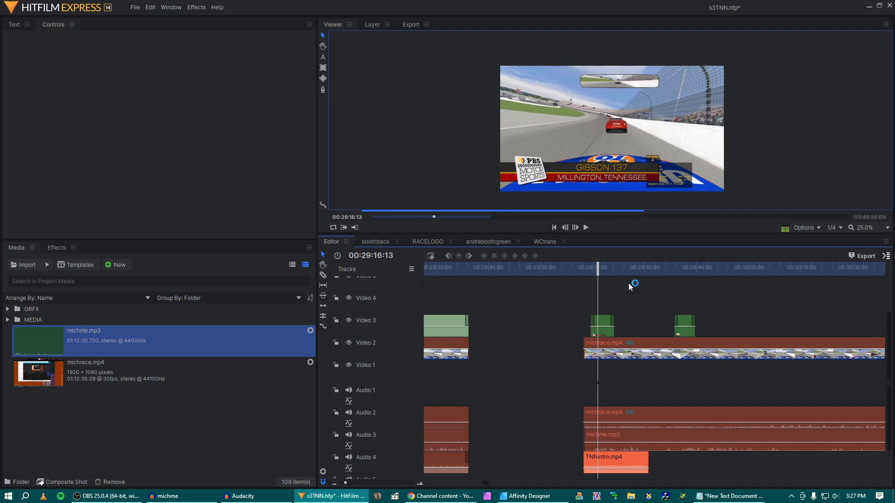
# - Check the second title graphic at 00:29:41:08 and split michrace.mp4 and michme.mp3 at 00:30:46:29
pyautogui.hscroll(5, 633, 298)
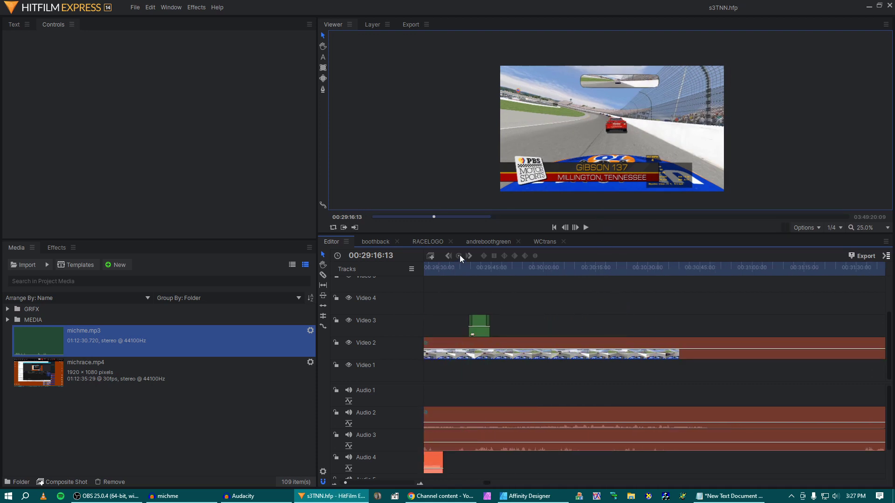
pyautogui.moveTo(466, 269); pyautogui.dragTo(479, 275)
pyautogui.hscroll(5, 517, 294)
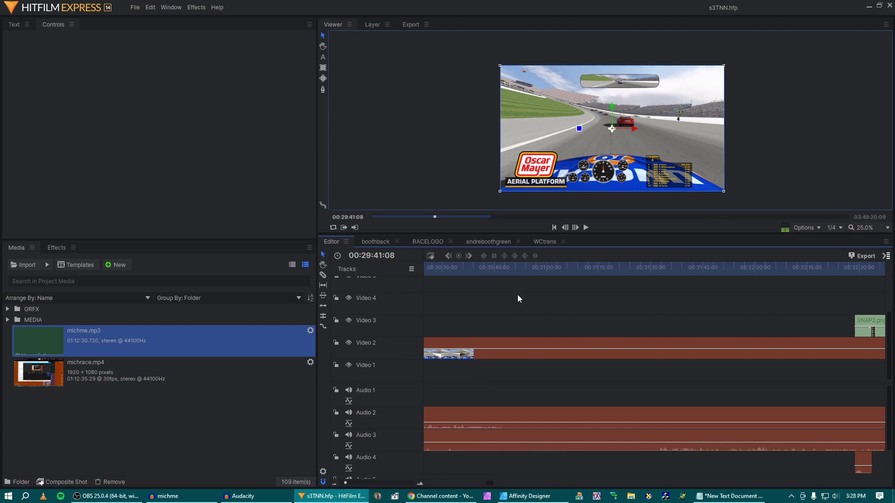
pyautogui.hscroll(-1, 517, 298)
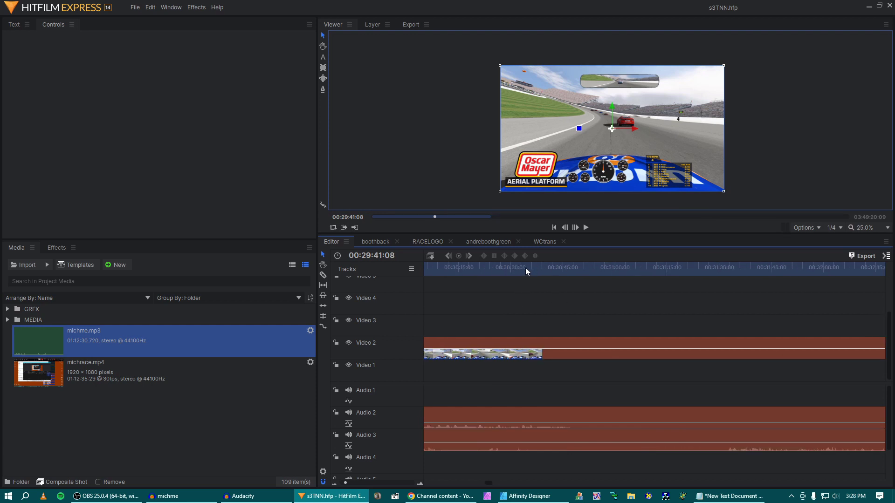
pyautogui.moveTo(525, 269); pyautogui.dragTo(568, 281)
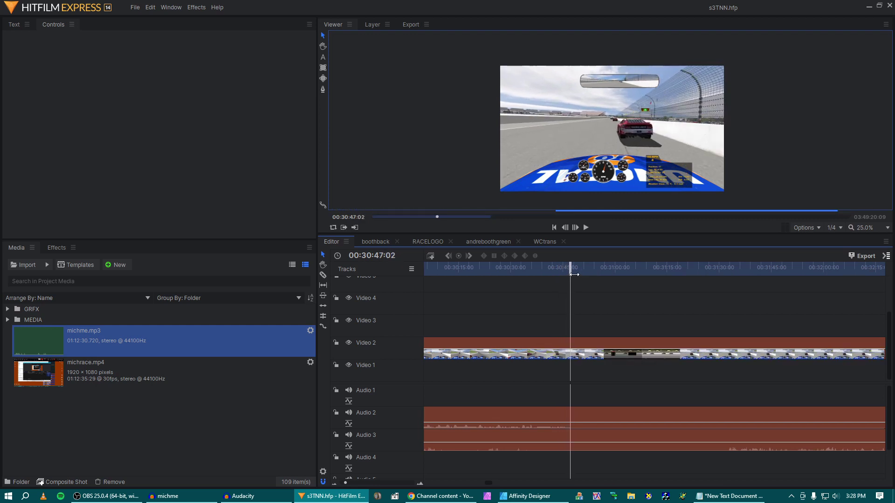
pyautogui.press('Left')
pyautogui.press('Left')
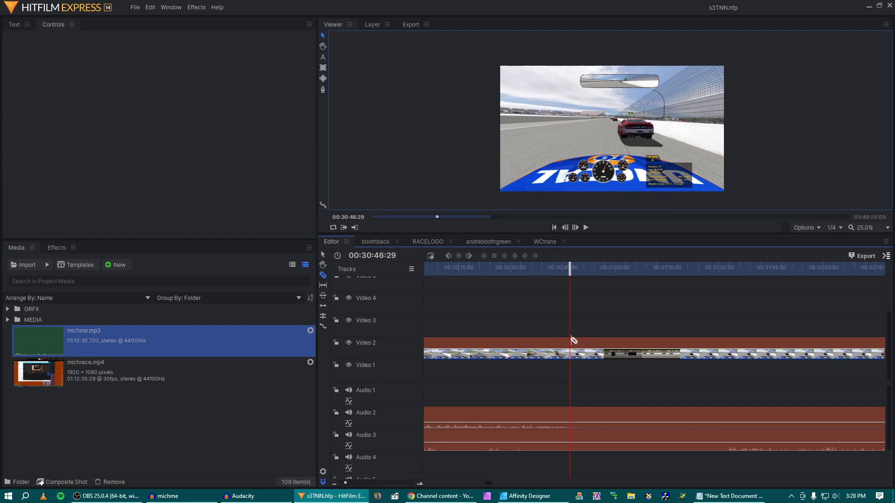
pyautogui.click(574, 341)
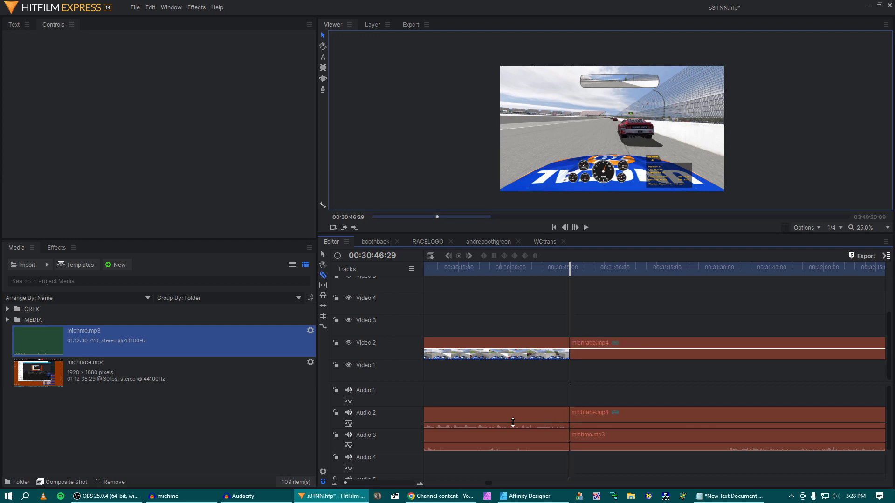
# - Split michrace.mp4 and michme.mp3 again at 00:33:24:13, underneath SNAP2.png
pyautogui.click(735, 269)
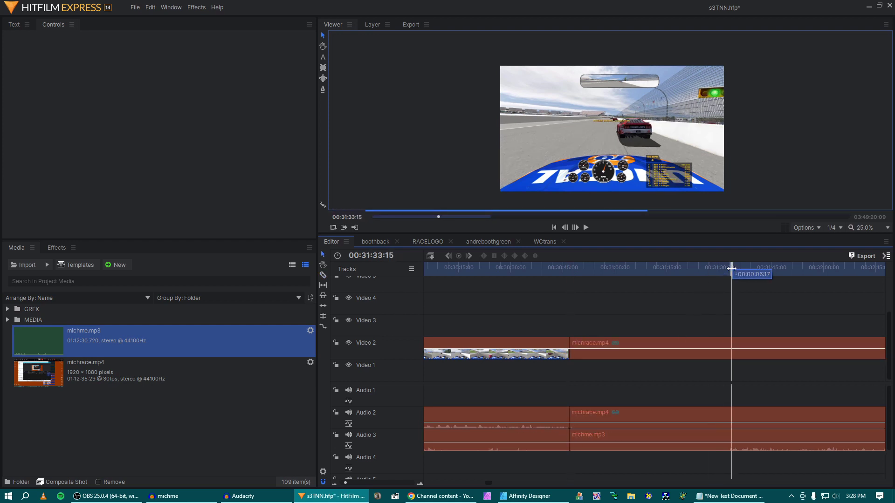
pyautogui.hscroll(3, 606, 336)
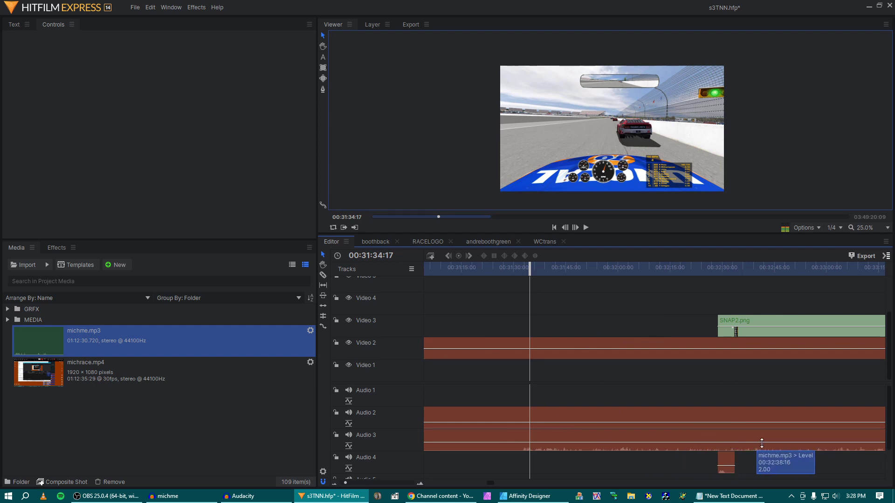
pyautogui.hscroll(3, 751, 433)
pyautogui.hscroll(3, 697, 428)
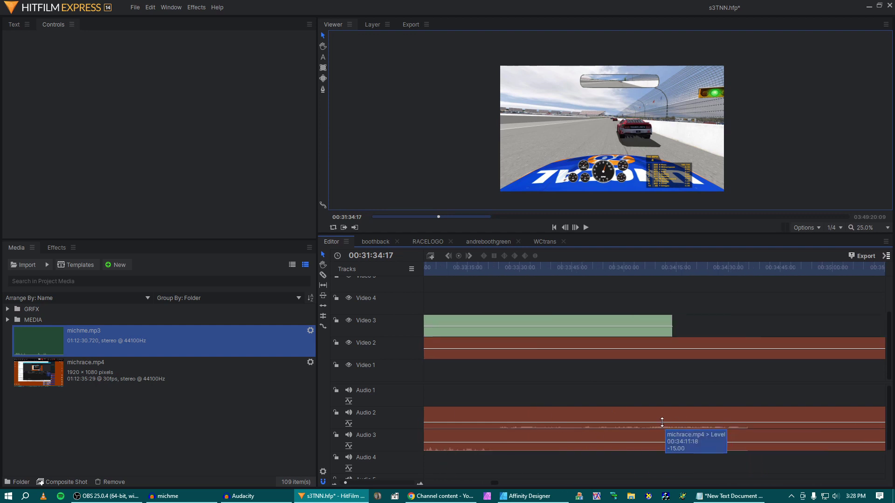
pyautogui.moveTo(480, 273); pyautogui.dragTo(499, 278)
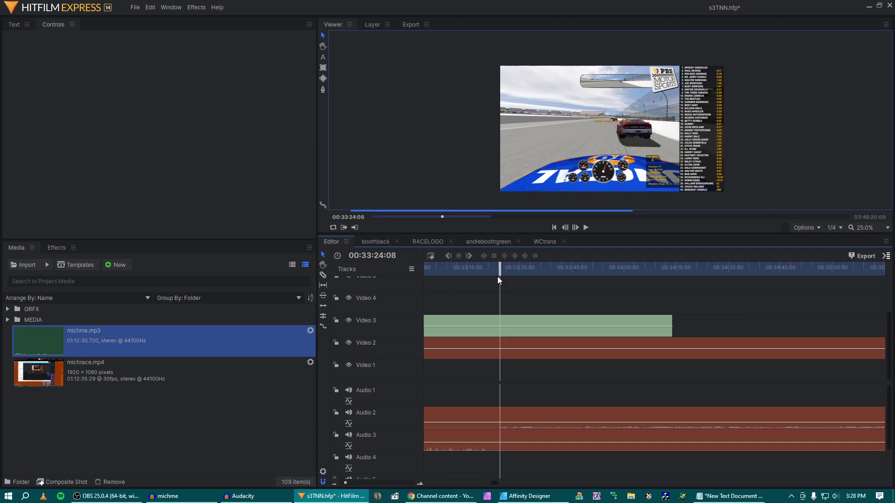
pyautogui.click(503, 341)
pyautogui.hscroll(-3, 559, 452)
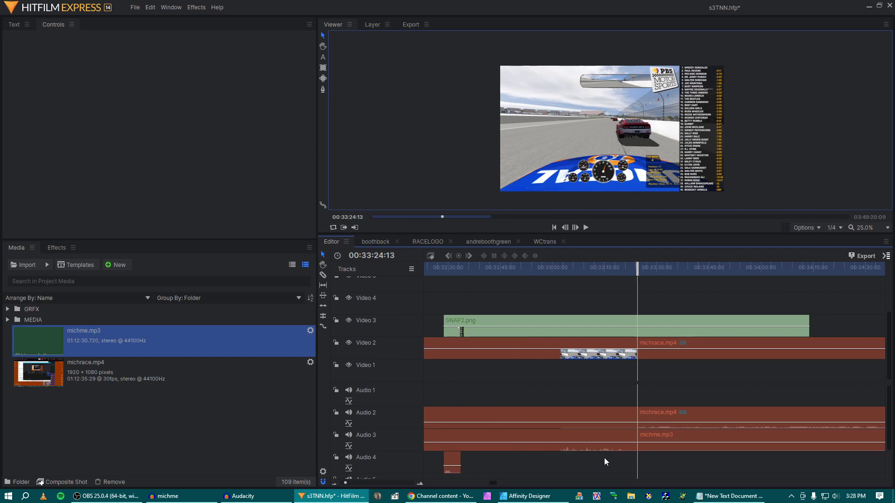
# - Delete the race passage between 00:30:46:29 and 00:33:24:13 and cut the michrace.mp4 and michme.mp3 clips that follow it
pyautogui.press('v')
pyautogui.moveTo(605, 456); pyautogui.dragTo(655, 434)
pyautogui.press('Delete')
pyautogui.press('Delete')
pyautogui.hscroll(-10, 655, 434)
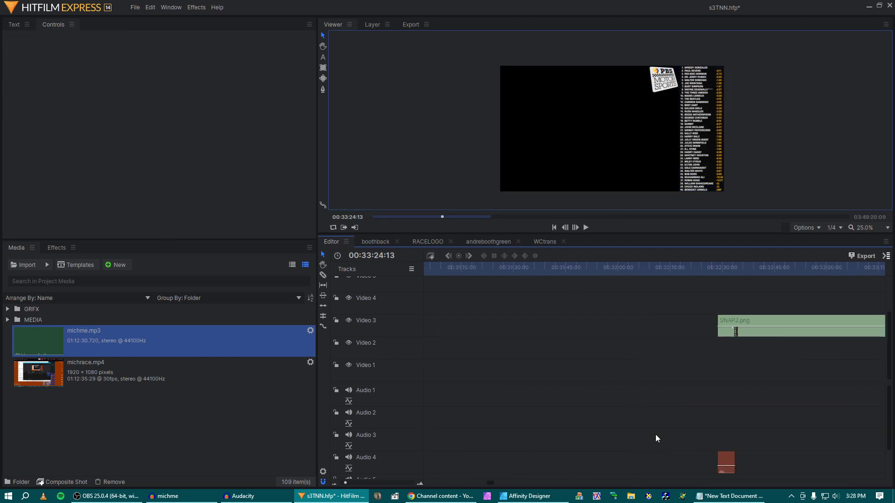
# - Paste the race clips at 00:30:49:12, close the gap to the preceding clips, and play across the join
pyautogui.hotkey('ctrl', 'z')
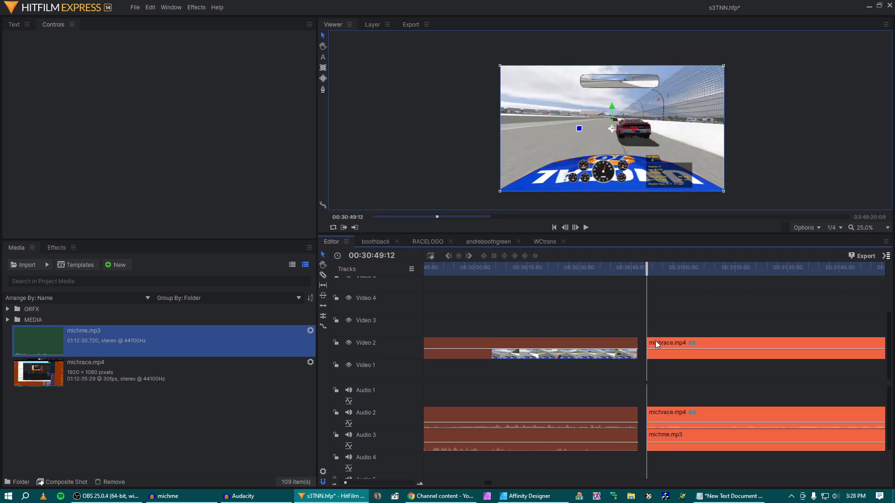
pyautogui.click(646, 342)
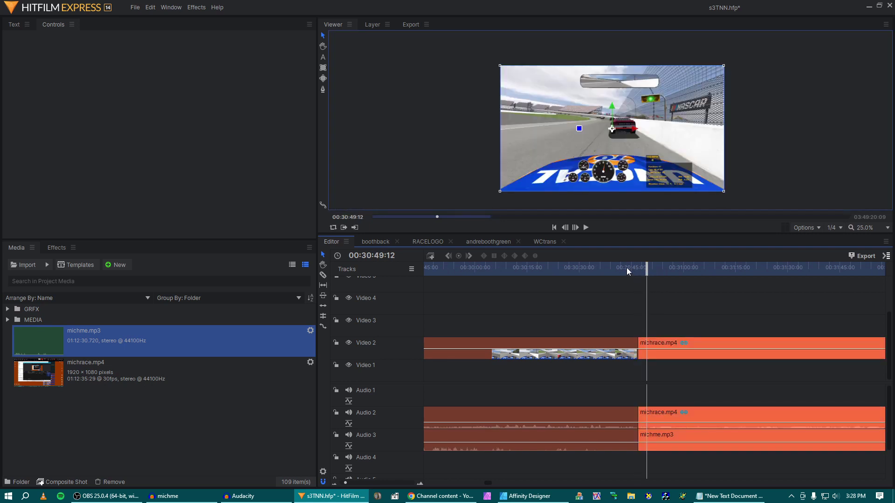
pyautogui.click(626, 267)
pyautogui.press('space')
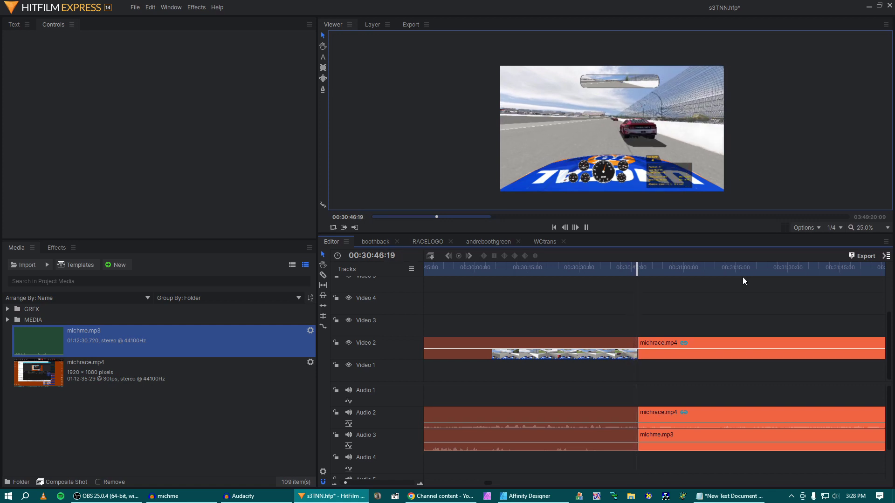
pyautogui.press('space')
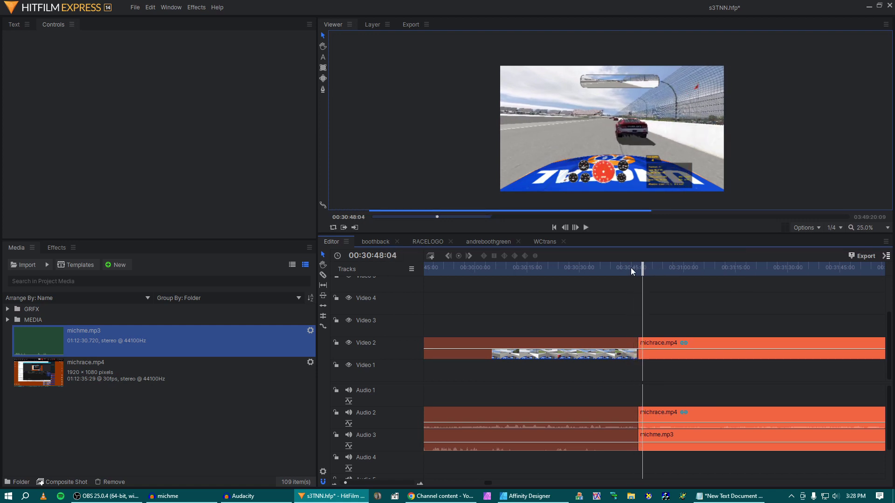
pyautogui.click(631, 268)
pyautogui.press('space')
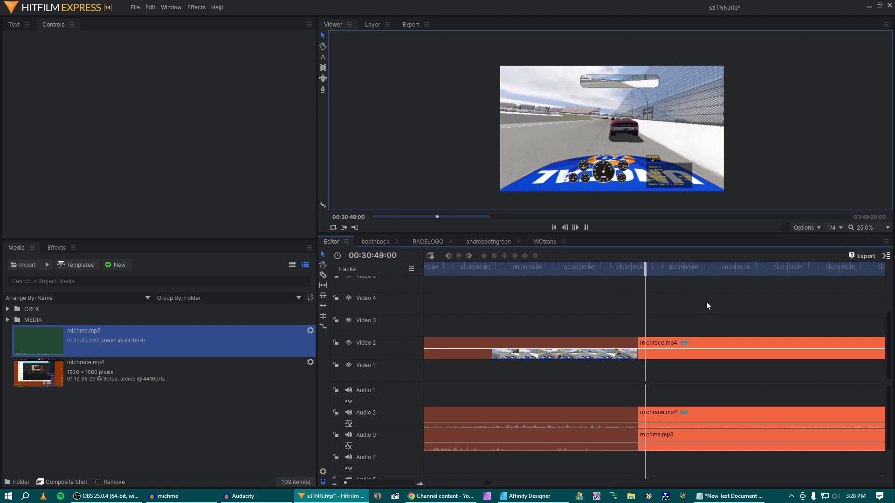
pyautogui.press('space')
# - Split michrace.mp4 and michme.mp3 at 00:32:36:28, shortly after the start of SNAP2.png
pyautogui.scroll(-3, 652, 377)
pyautogui.click(570, 407)
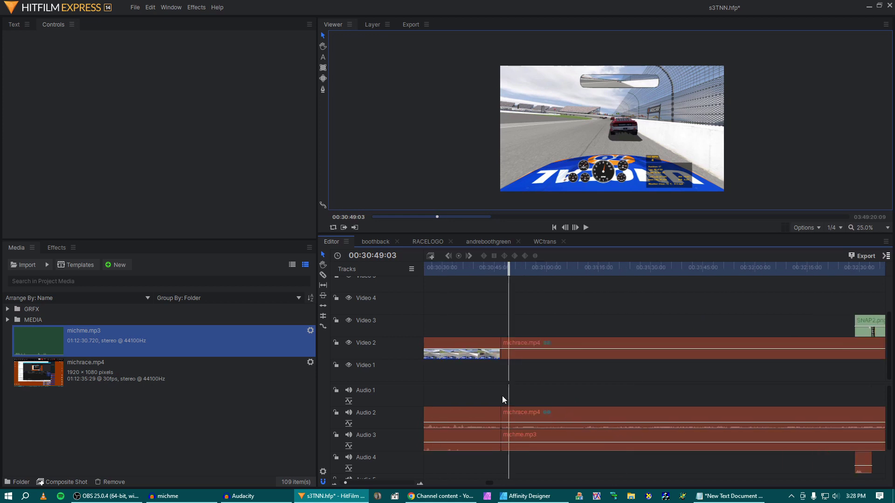
pyautogui.moveTo(494, 268); pyautogui.dragTo(609, 373)
pyautogui.hscroll(3, 671, 433)
pyautogui.hscroll(3, 705, 438)
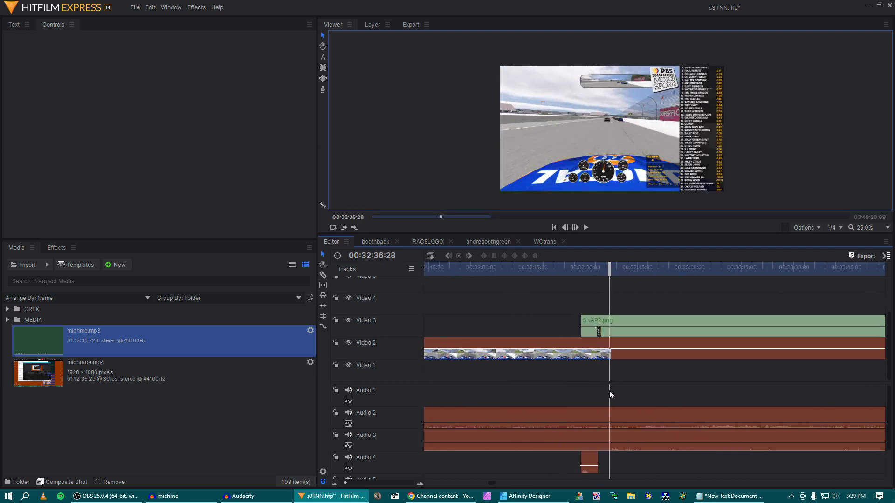
pyautogui.click(613, 343)
pyautogui.click(612, 436)
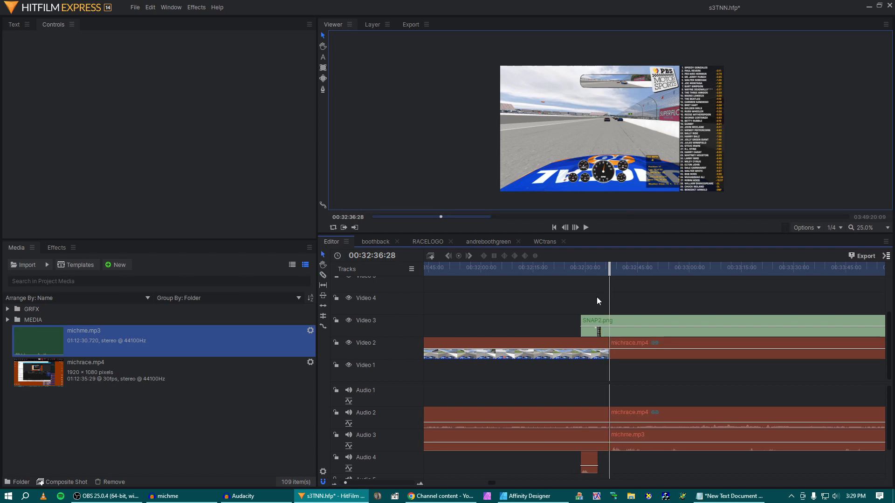
# - Cut SNAP2.png and the short Audio 4 clip below its start
pyautogui.press('v')
pyautogui.click(598, 328)
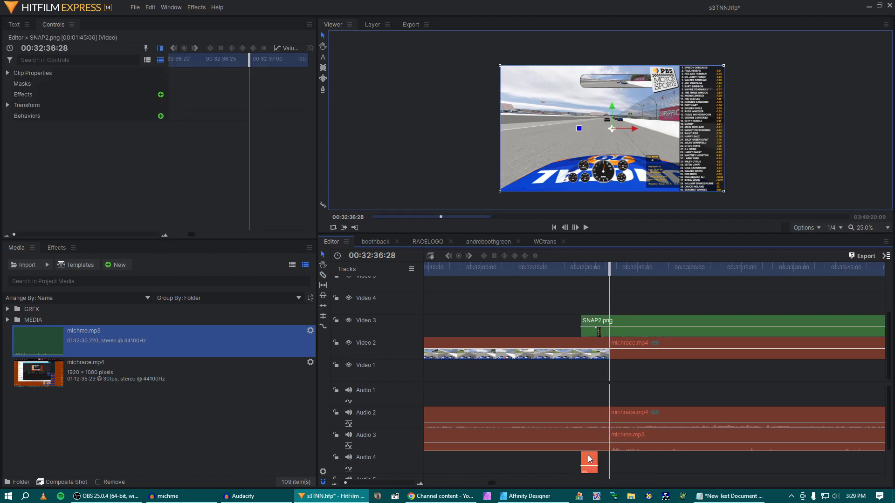
pyautogui.press('Delete')
# - Paste SNAP2.png and the short Audio 4 clip at the start of the michrace.mp4 clip near 00:30:46:29 and play the transition
pyautogui.scroll(5, 609, 427)
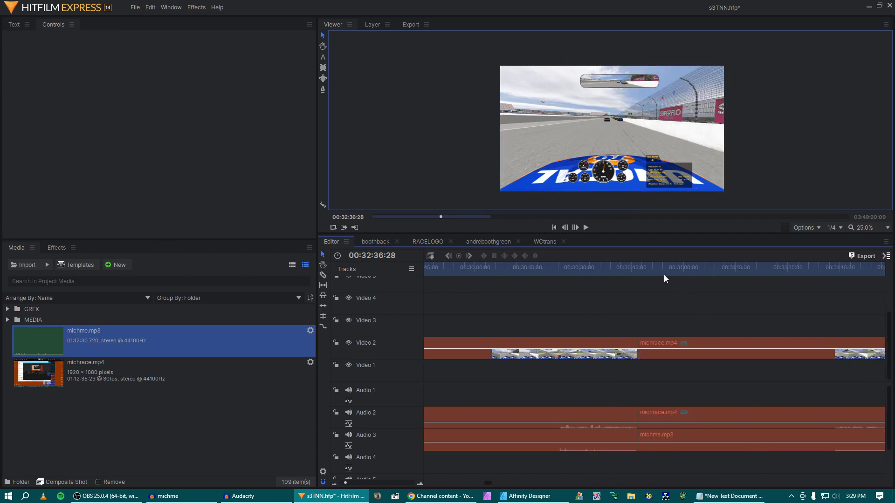
pyautogui.hotkey('ctrl', 'z')
pyautogui.moveTo(669, 324); pyautogui.dragTo(650, 321)
pyautogui.moveTo(628, 272); pyautogui.dragTo(630, 266)
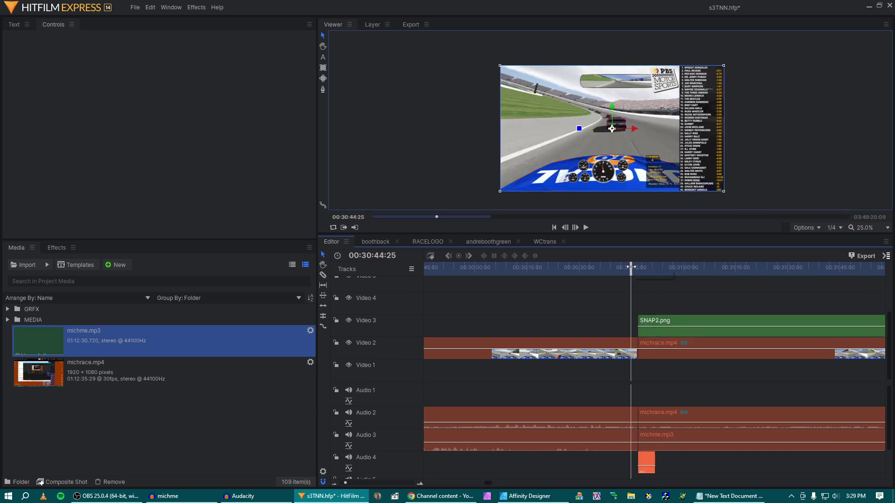
pyautogui.press('space')
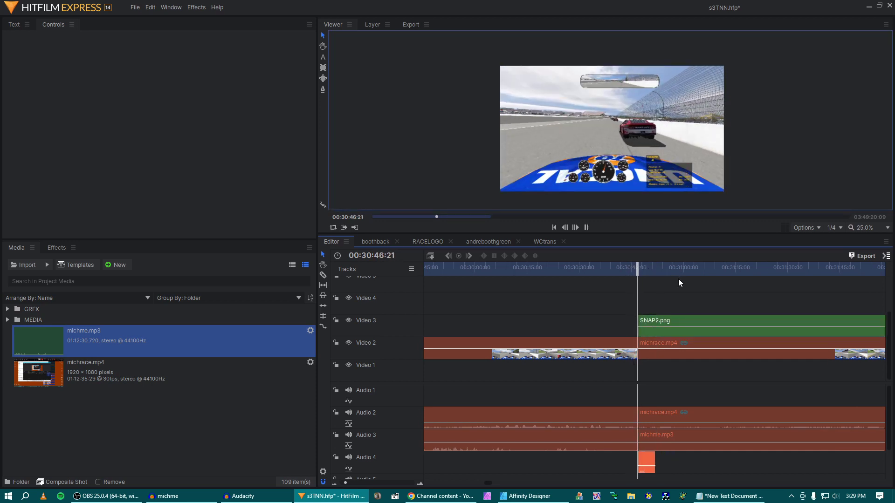
pyautogui.press('space')
# - Extend the end of SNAP2.png to the michrace.mp4 split at 00:32:36:28
pyautogui.hscroll(5, 699, 313)
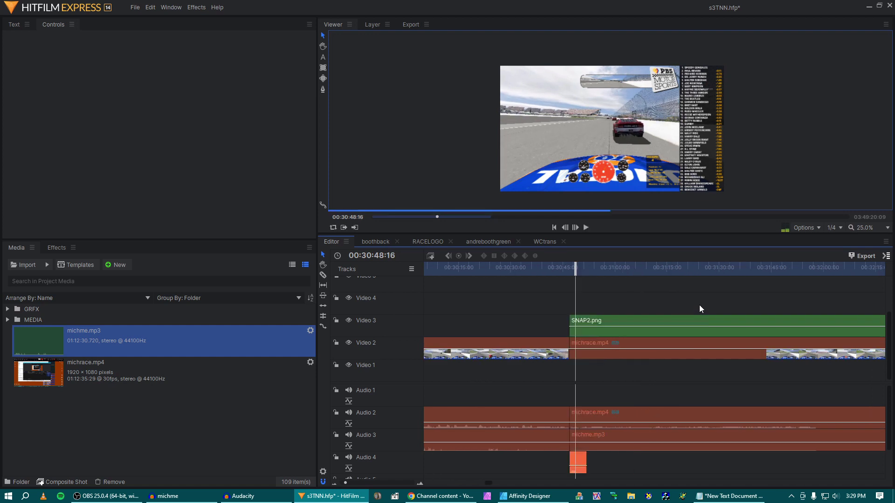
pyautogui.moveTo(593, 322); pyautogui.dragTo(604, 325)
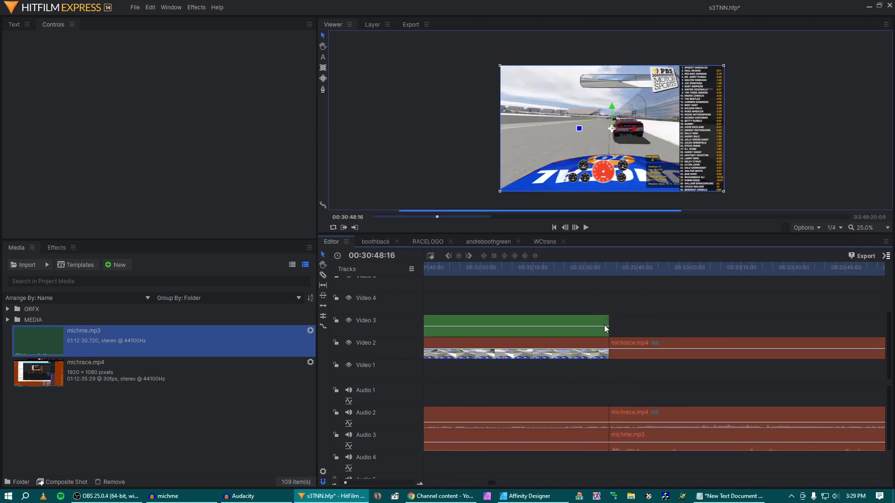
# - Review the footage under SNAP2.png through its end and examine the dashboard readout shortly before its start, around 00:30:38
pyautogui.hscroll(-3, 594, 325)
pyautogui.moveTo(498, 262); pyautogui.dragTo(854, 300)
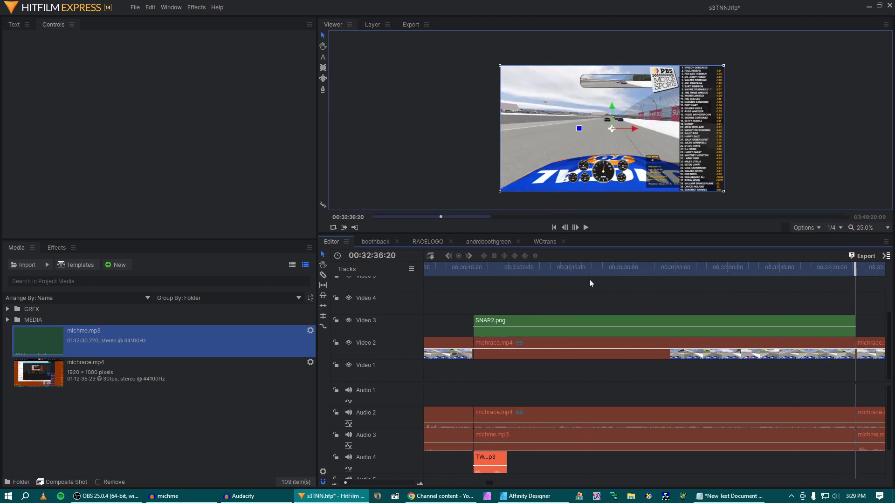
pyautogui.click(467, 270)
pyautogui.scroll(2, 617, 141)
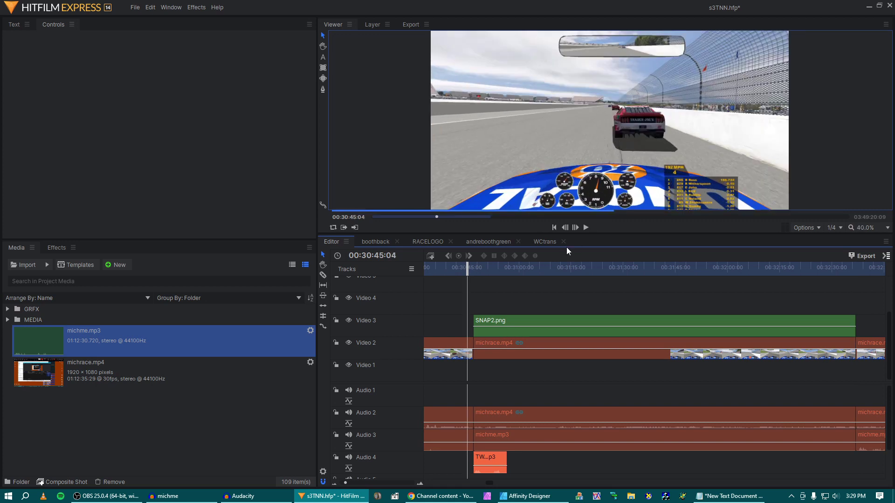
pyautogui.scroll(-1, 554, 151)
pyautogui.scroll(1, 643, 160)
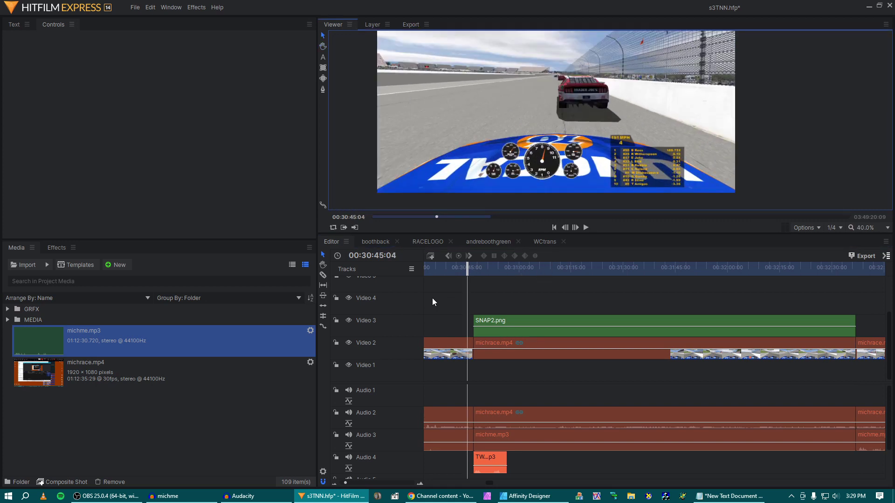
pyautogui.click(442, 268)
pyautogui.scroll(1, 681, 175)
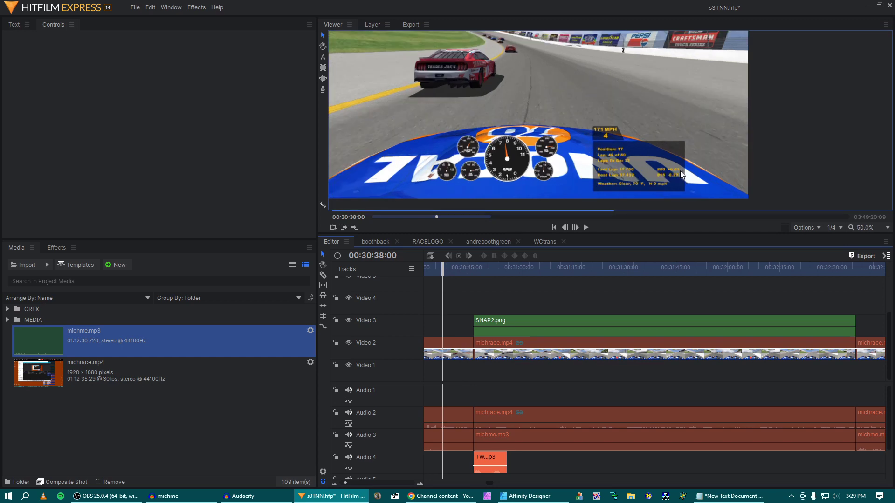
pyautogui.scroll(1, 609, 161)
pyautogui.scroll(-2, 609, 161)
# - Review the race clip from the Gibson 137 title near 00:29:15 through SNAP2.png to the split at its end
pyautogui.moveTo(443, 269); pyautogui.dragTo(493, 267)
pyautogui.scroll(5, 583, 312)
pyautogui.scroll(-1, 583, 312)
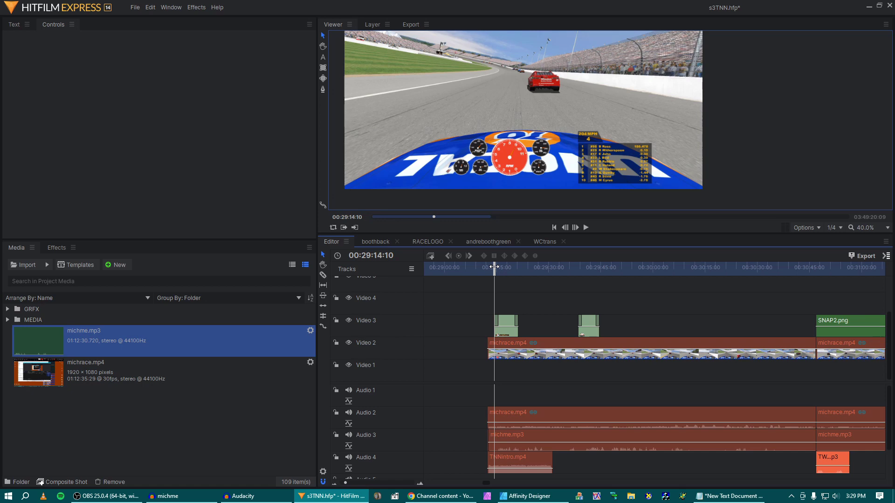
pyautogui.moveTo(494, 266); pyautogui.dragTo(497, 266)
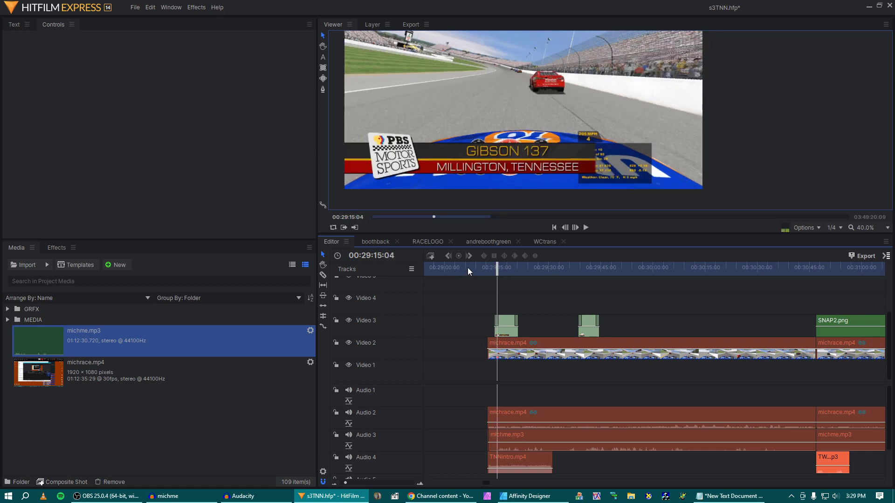
pyautogui.moveTo(490, 268); pyautogui.dragTo(816, 287)
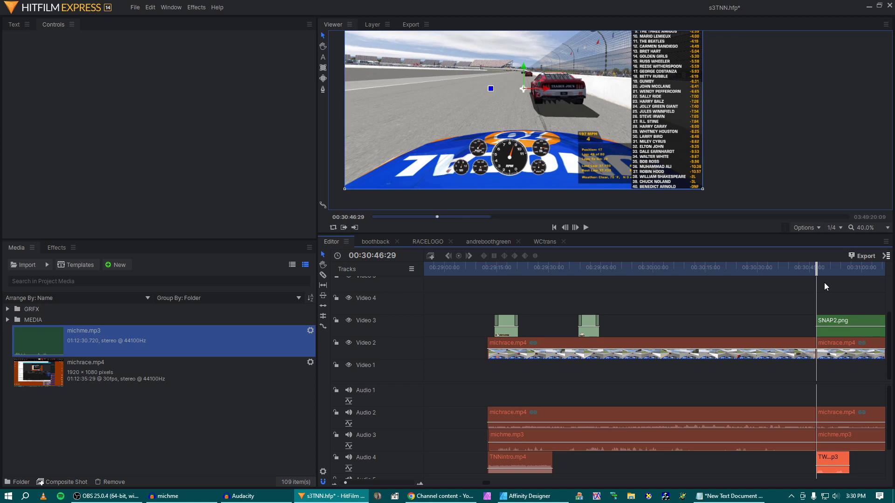
pyautogui.hscroll(5, 824, 283)
pyautogui.moveTo(474, 276); pyautogui.dragTo(851, 294)
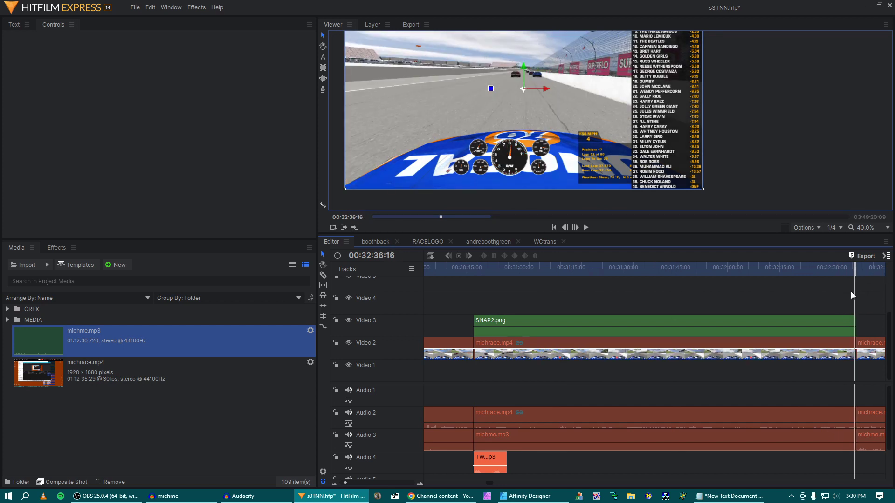
pyautogui.hscroll(3, 858, 282)
pyautogui.scroll(-2, 508, 58)
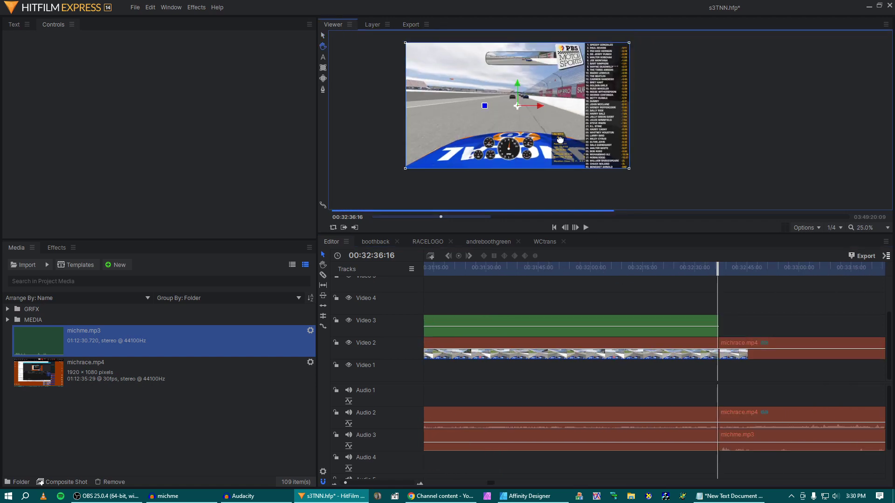
# - Sample the race footage after SNAP2.png at intervals up to about 00:36:51, shortly before STANDINGSOVERLAY.png
pyautogui.hscroll(5, 633, 319)
pyautogui.click(624, 268)
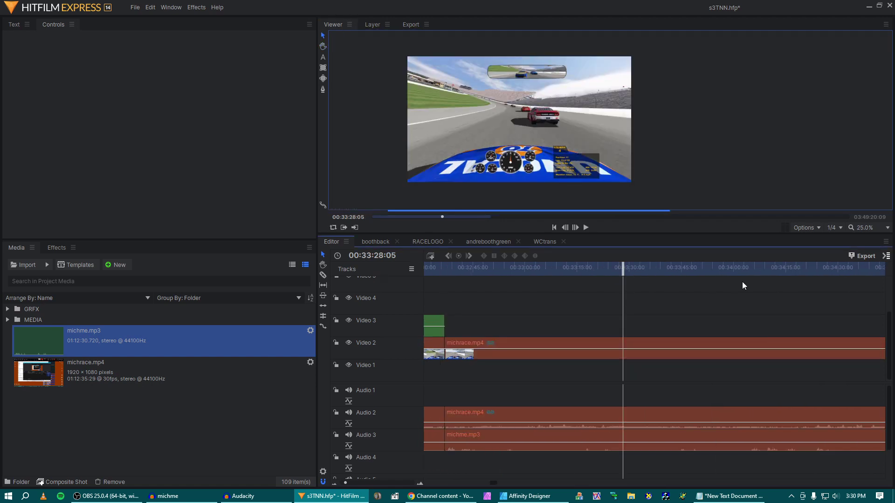
pyautogui.hscroll(3, 741, 281)
pyautogui.click(655, 270)
pyautogui.press('space')
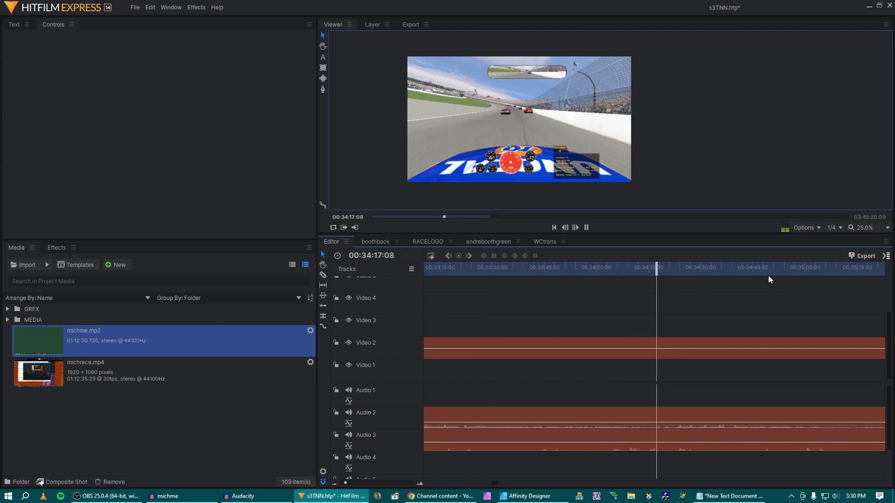
pyautogui.click(768, 274)
pyautogui.hscroll(5, 694, 316)
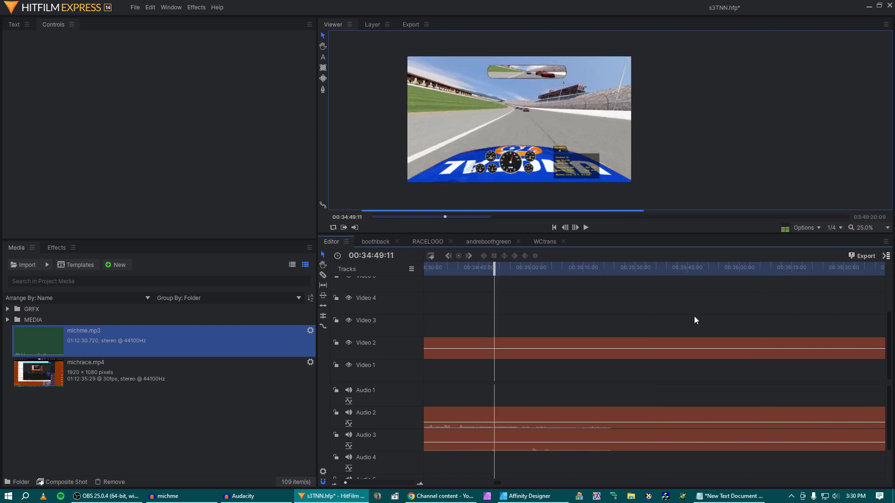
pyautogui.hscroll(2, 659, 306)
pyautogui.click(690, 269)
pyautogui.hscroll(4, 741, 290)
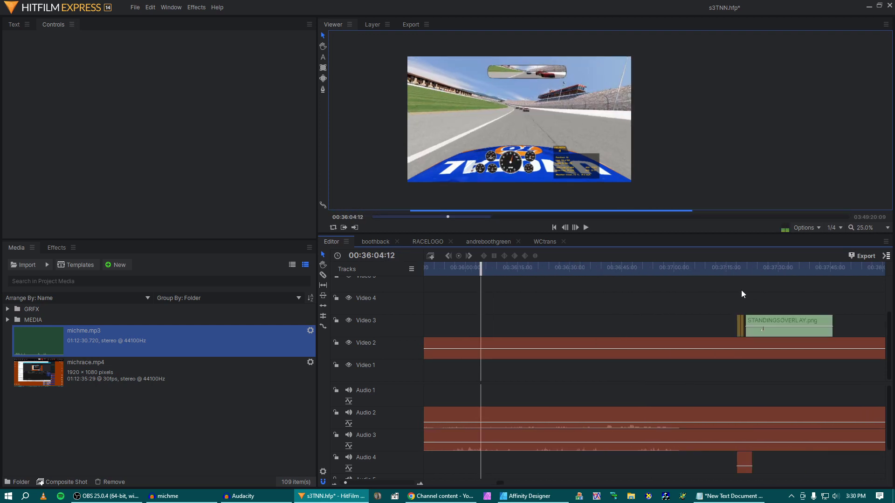
pyautogui.click(643, 269)
pyautogui.press('space')
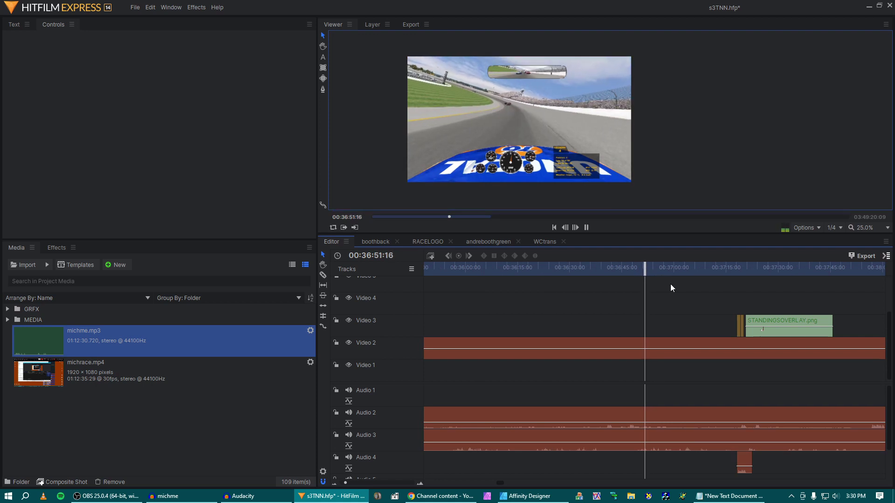
# - Examine the dashboard lap readout near 00:36:51 and play the footage around 00:37:03, before STANDINGSOVERLAY.png
pyautogui.press('space')
pyautogui.hscroll(3, 680, 284)
pyautogui.scroll(3, 585, 165)
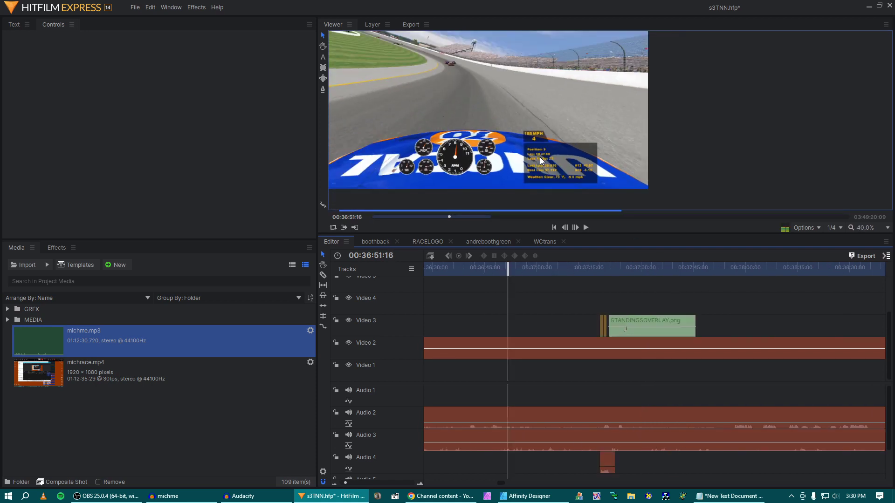
pyautogui.scroll(-1, 540, 157)
pyautogui.press('space')
pyautogui.press('space')
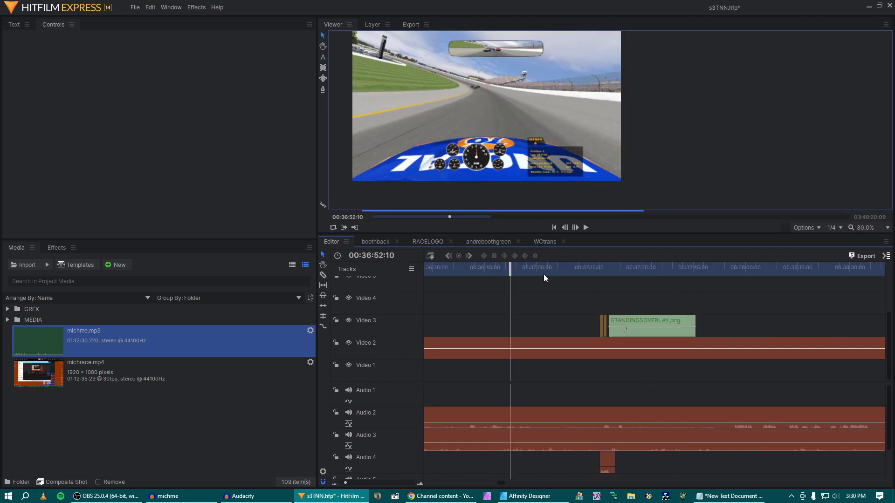
pyautogui.click(548, 268)
pyautogui.press('space')
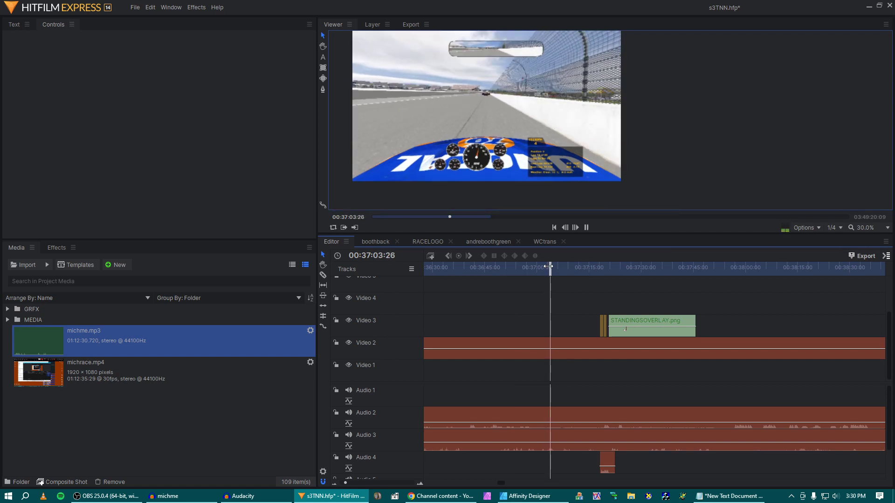
pyautogui.click(492, 268)
# - Find the moment the red number 80 car drops alongside and split michrace.mp4 and michme.mp3 there, at 00:36:00:06
pyautogui.hscroll(-7, 536, 275)
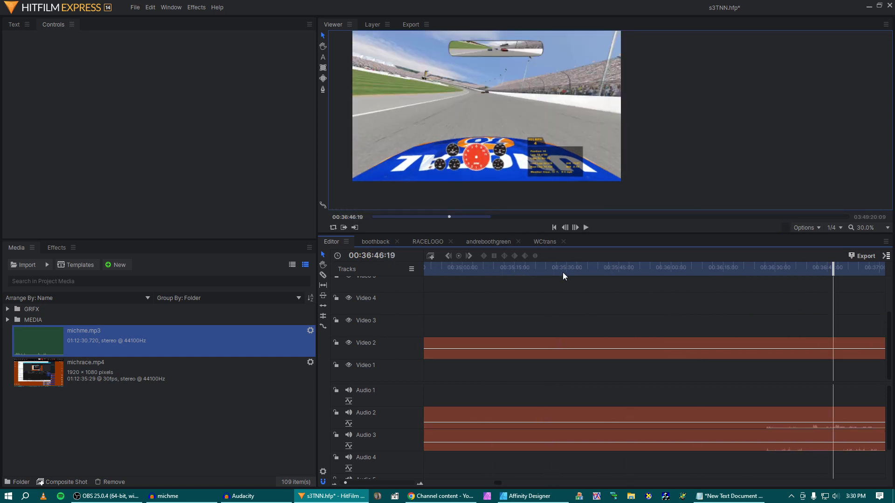
pyautogui.click(583, 268)
pyautogui.press('space')
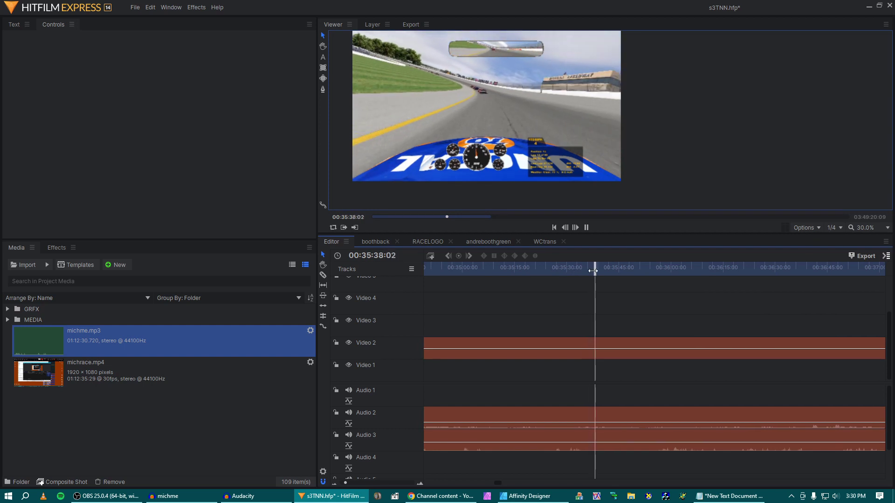
pyautogui.click(651, 268)
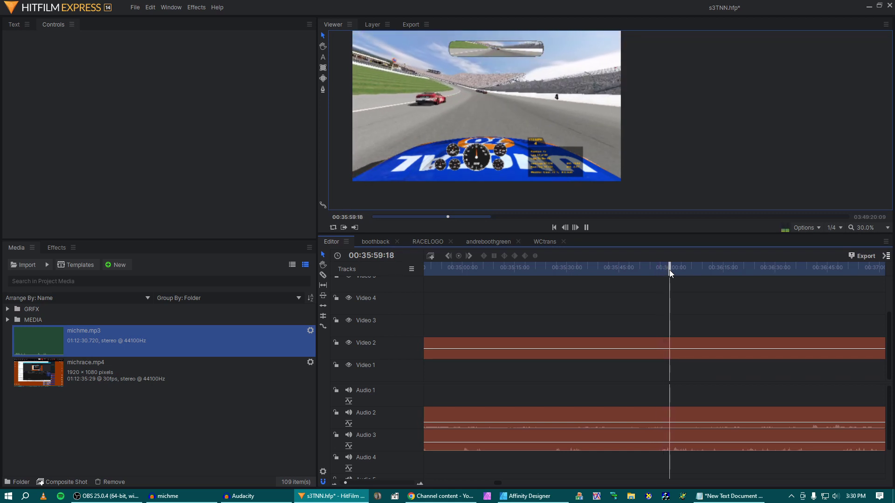
pyautogui.press('space')
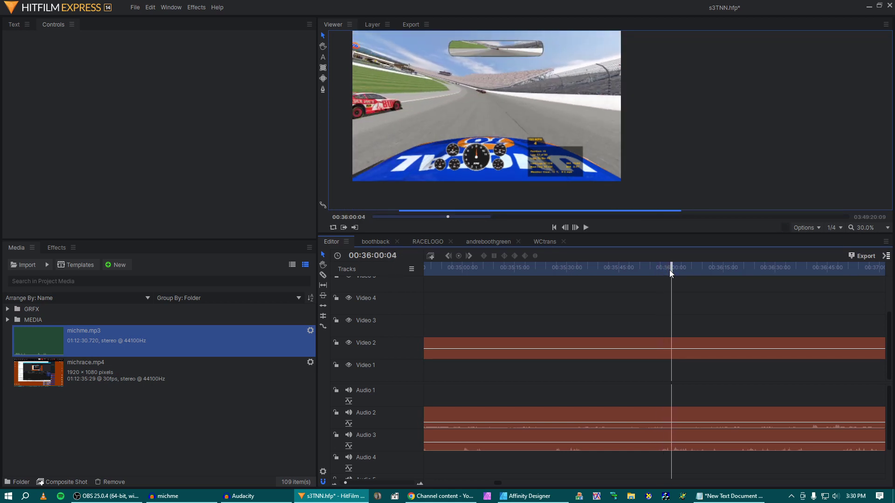
pyautogui.scroll(5, 355, 49)
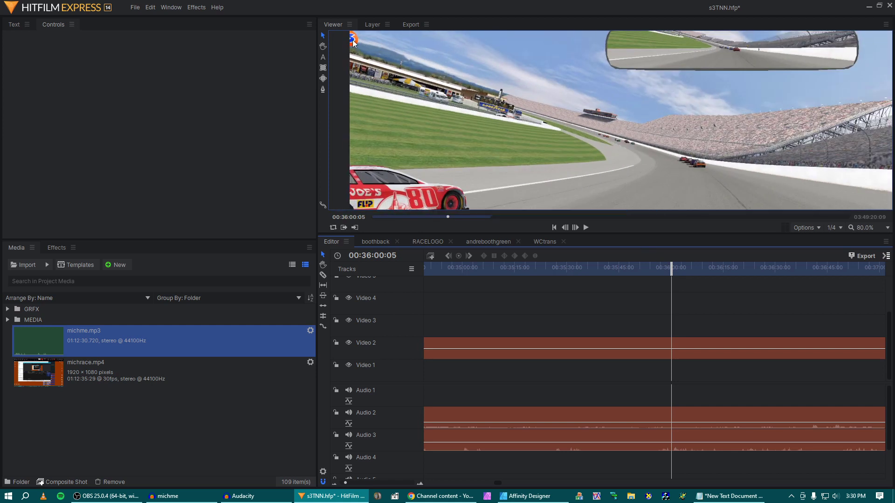
pyautogui.moveTo(353, 42); pyautogui.dragTo(362, 54)
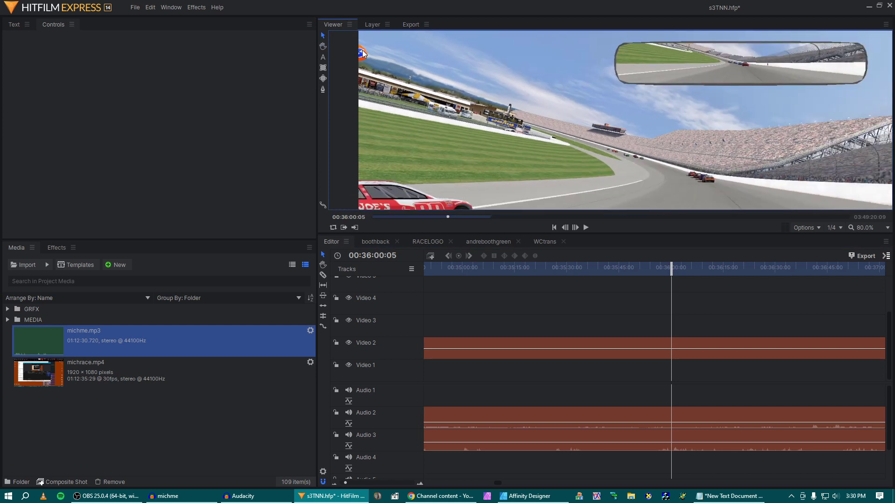
pyautogui.scroll(-5, 583, 163)
pyautogui.scroll(4, 587, 181)
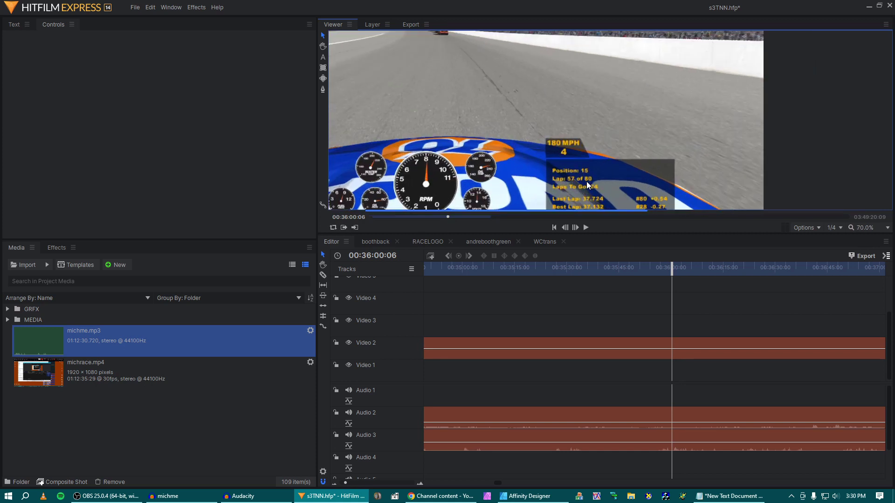
pyautogui.scroll(-4, 586, 180)
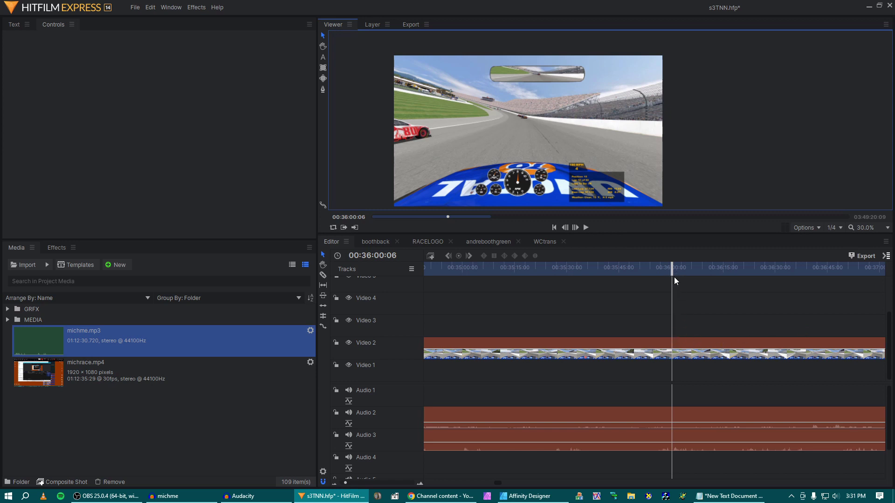
pyautogui.moveTo(673, 275)
pyautogui.mouseDown()
pyautogui.moveTo(681, 274)
pyautogui.moveTo(672, 275)
pyautogui.mouseUp()
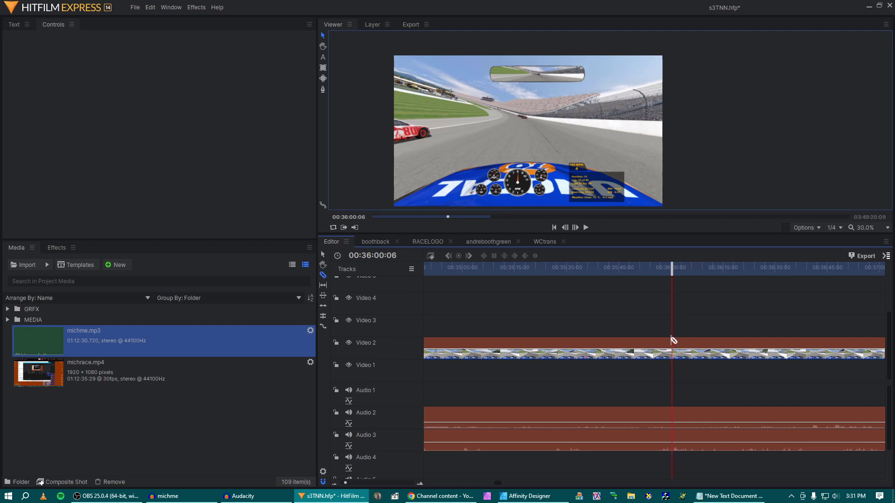
pyautogui.hotkey('ctrl', 'shift', 'd')
# - Review the footage from the new split to about 00:37:04, then return the playhead to the split at 00:36:00:06
pyautogui.hscroll(5, 690, 311)
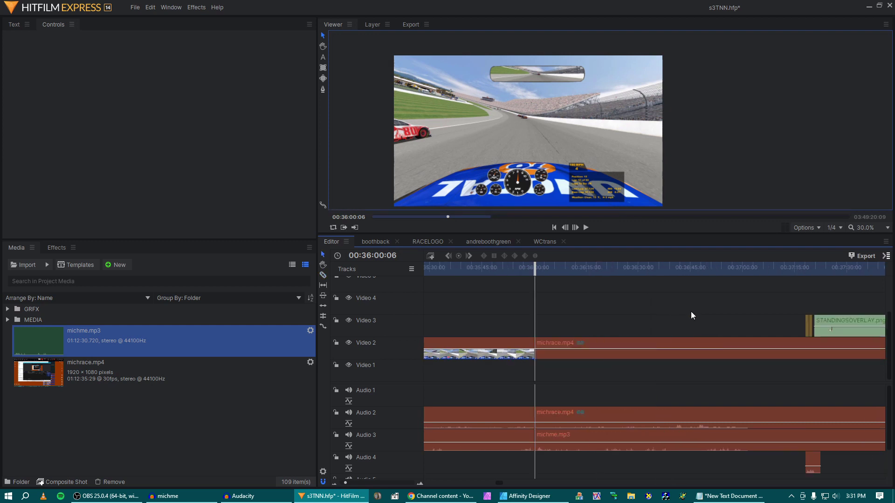
pyautogui.click(639, 271)
pyautogui.moveTo(639, 270); pyautogui.dragTo(676, 276)
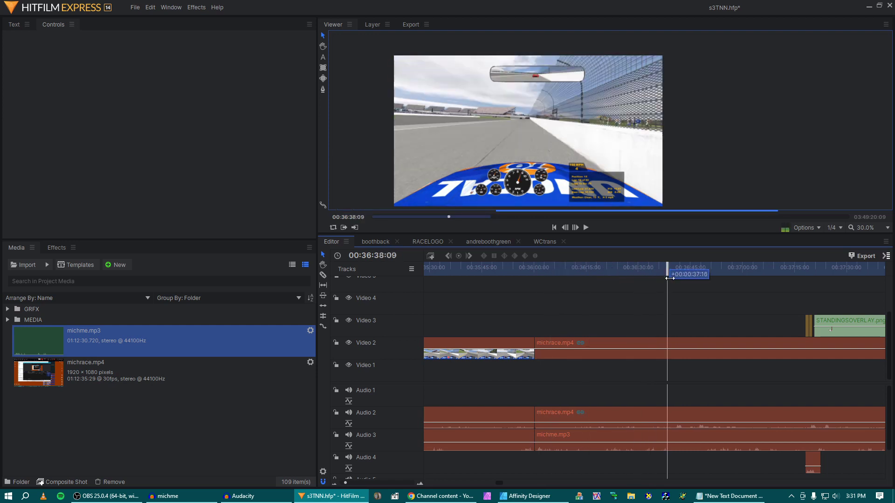
pyautogui.press('space')
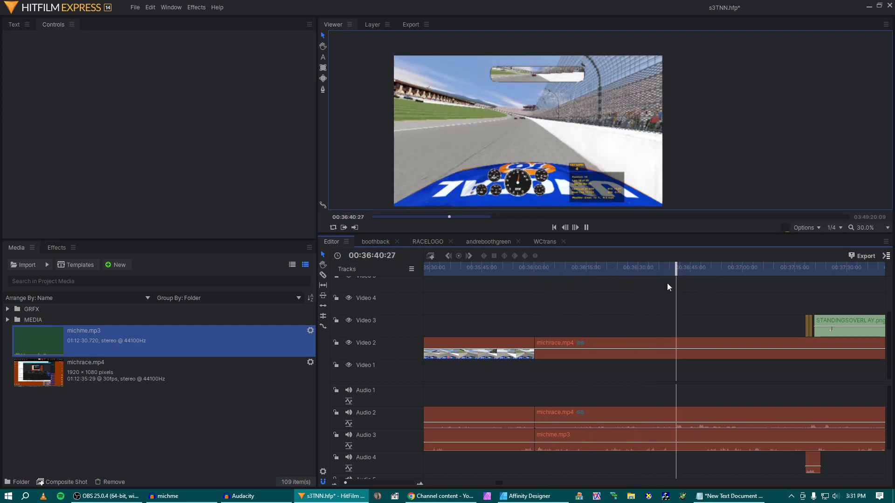
pyautogui.click(629, 272)
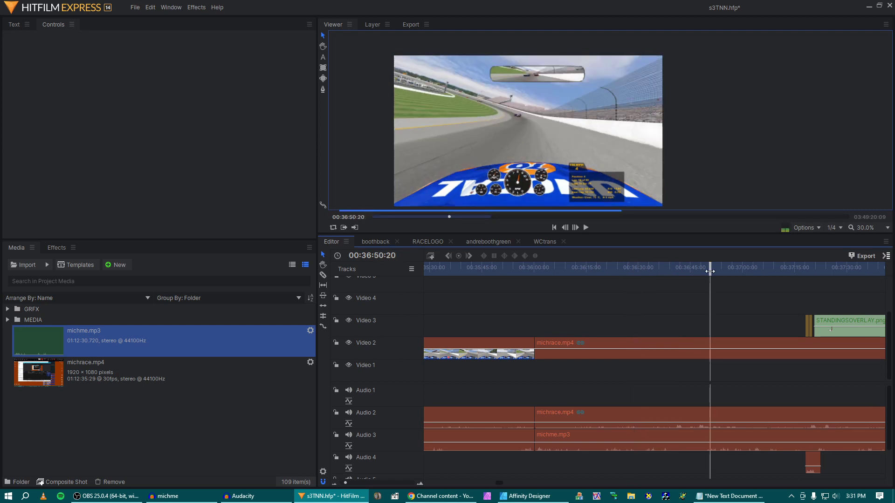
pyautogui.moveTo(710, 272); pyautogui.dragTo(730, 272)
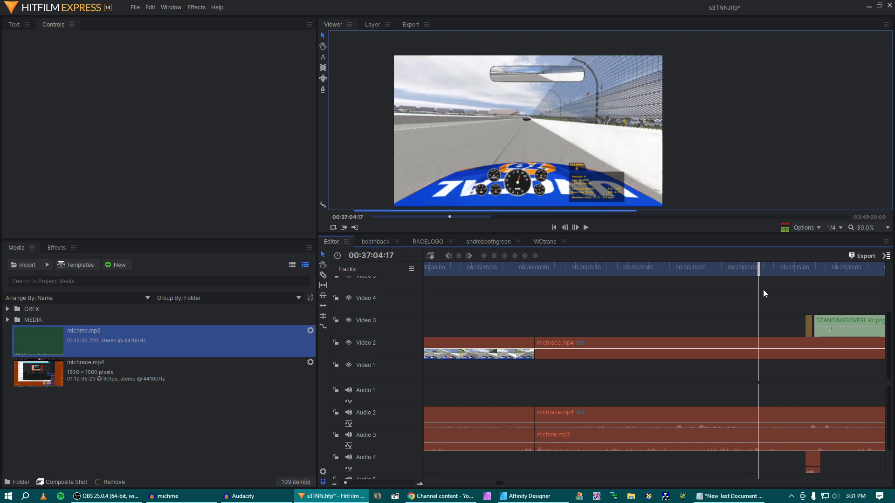
pyautogui.moveTo(758, 283); pyautogui.dragTo(537, 296)
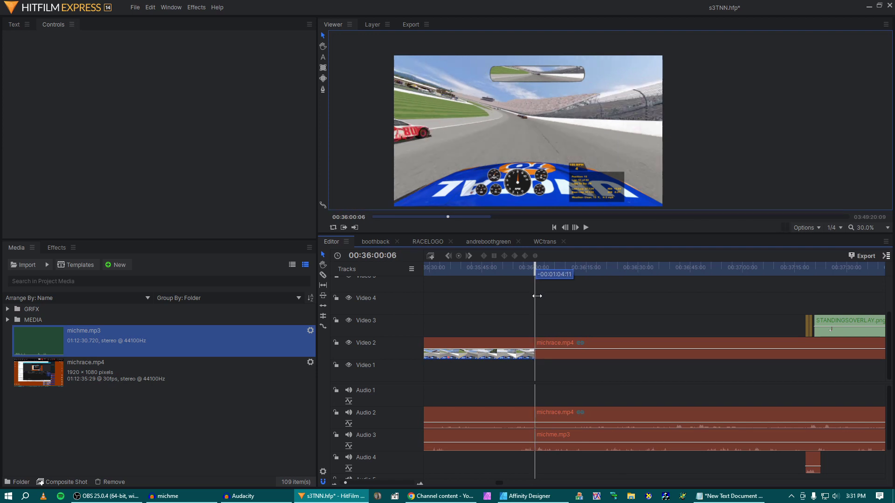
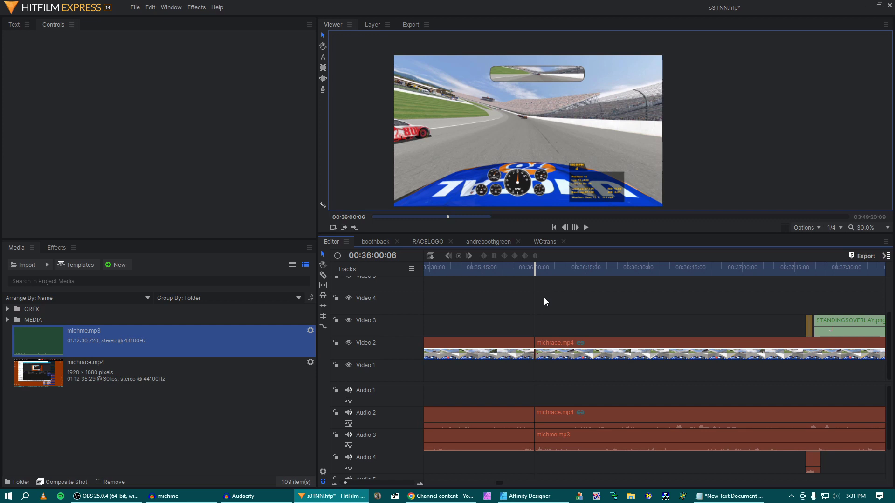
# - Sample the race footage after STANDINGSOVERLAY.png at intervals from about 00:38:00 to 00:39:58
pyautogui.hscroll(3, 544, 297)
pyautogui.hscroll(4, 561, 295)
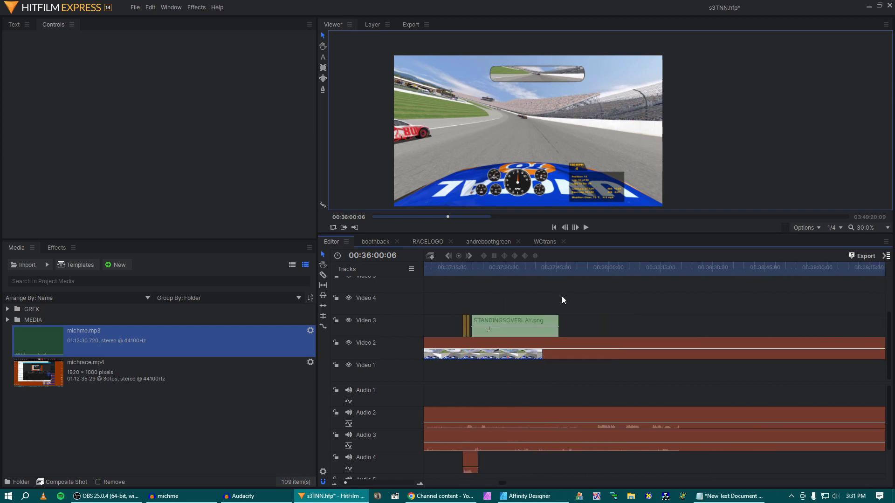
pyautogui.click(608, 269)
pyautogui.press('space')
pyautogui.click(680, 273)
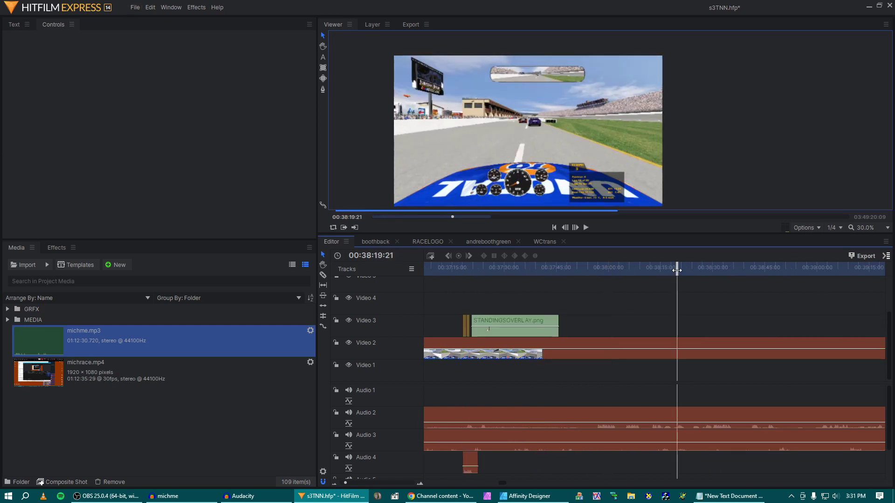
pyautogui.click(763, 270)
pyautogui.press('space')
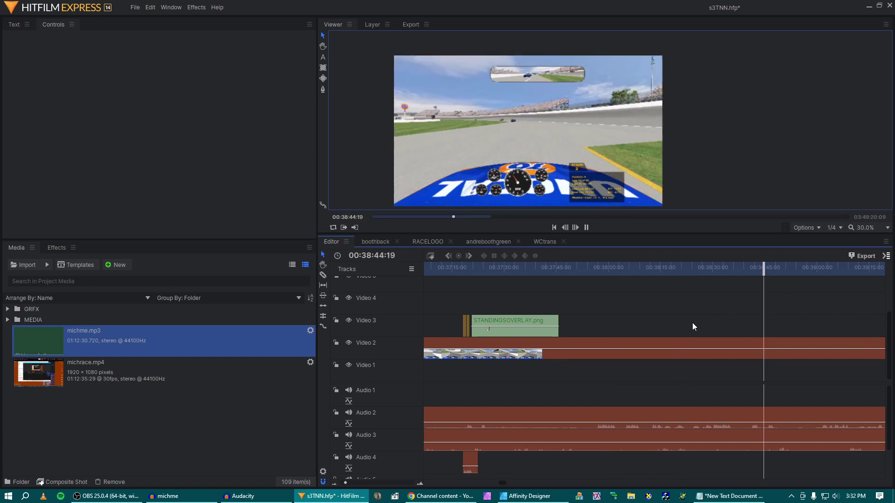
pyautogui.hscroll(5, 681, 326)
pyautogui.click(595, 270)
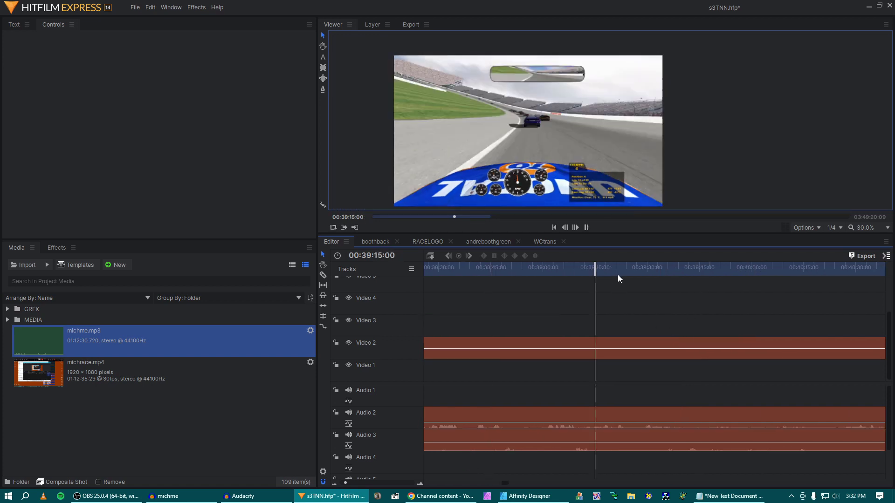
pyautogui.click(689, 276)
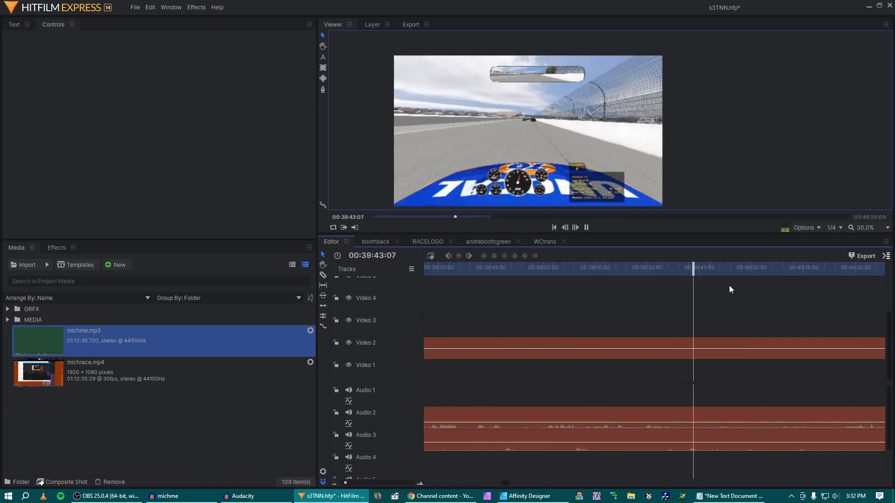
pyautogui.click(740, 275)
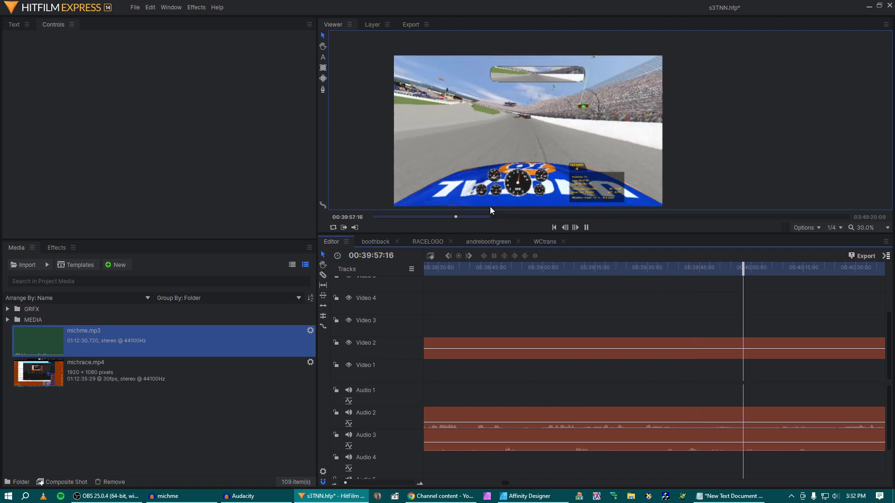
pyautogui.press('space')
# - Continue sampling the race footage at about 00:41:15, 00:42:09 and 00:42:35
pyautogui.hscroll(5, 687, 333)
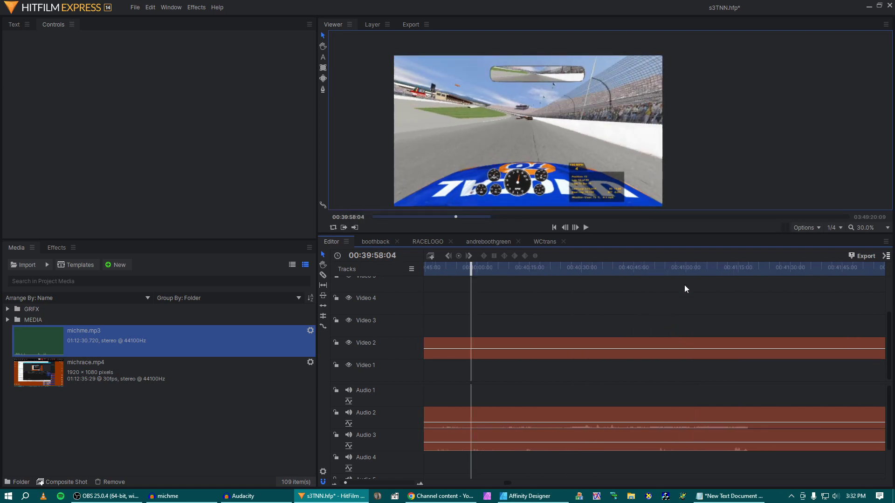
pyautogui.click(737, 271)
pyautogui.press('space')
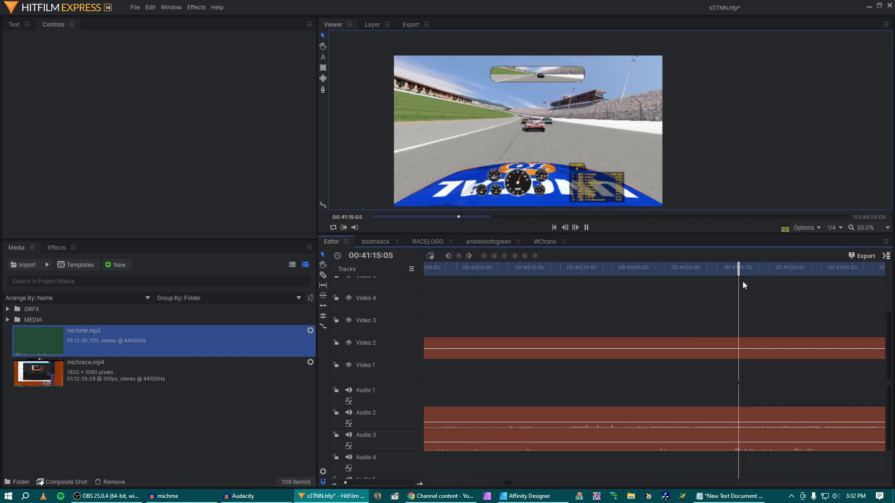
pyautogui.press('space')
pyautogui.hscroll(4, 725, 312)
pyautogui.hscroll(-1, 626, 292)
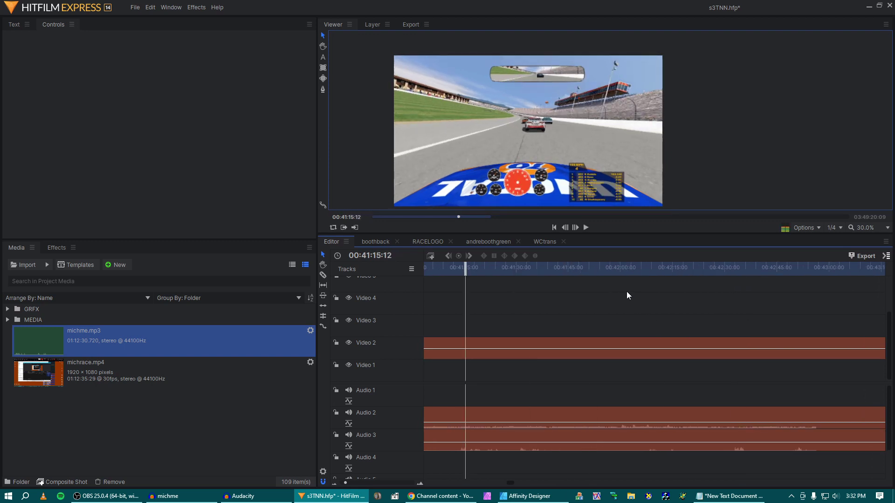
pyautogui.click(651, 267)
pyautogui.press('space')
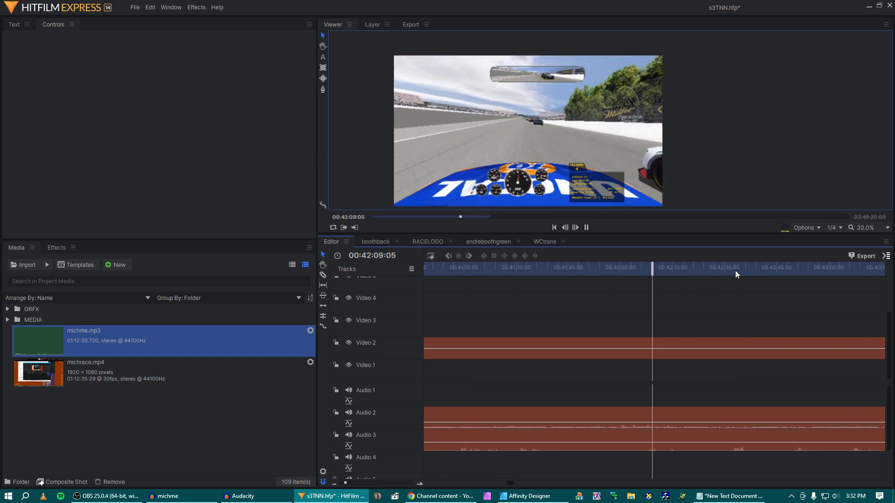
pyautogui.click(735, 269)
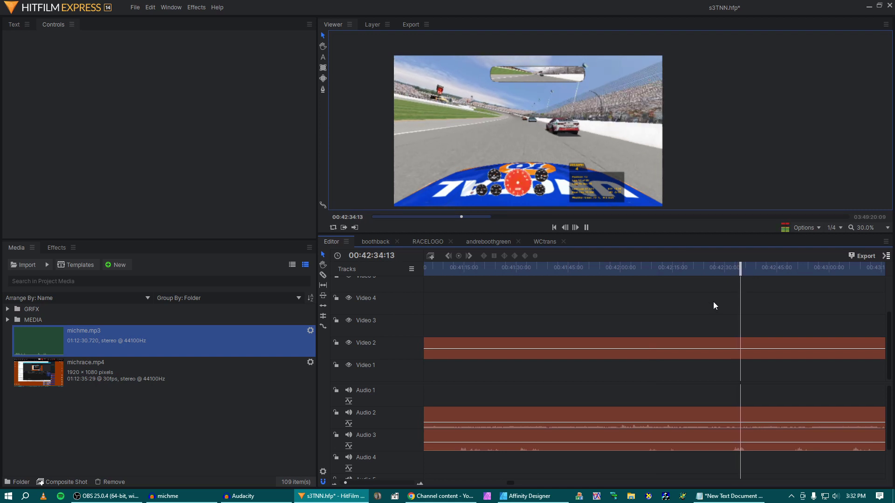
pyautogui.press('space')
pyautogui.hscroll(2, 712, 310)
pyautogui.hscroll(1, 694, 294)
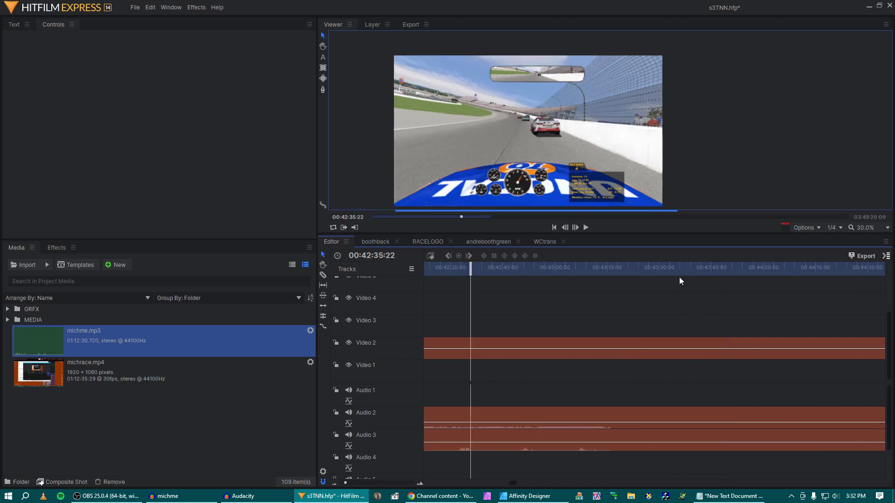
# - Find the start/finish line crossing behind the Rocket car and split michrace.mp4 and michme.mp3 there, at 00:41:54:07
pyautogui.hscroll(-2, 563, 313)
pyautogui.scroll(2, 573, 196)
pyautogui.scroll(-2, 575, 194)
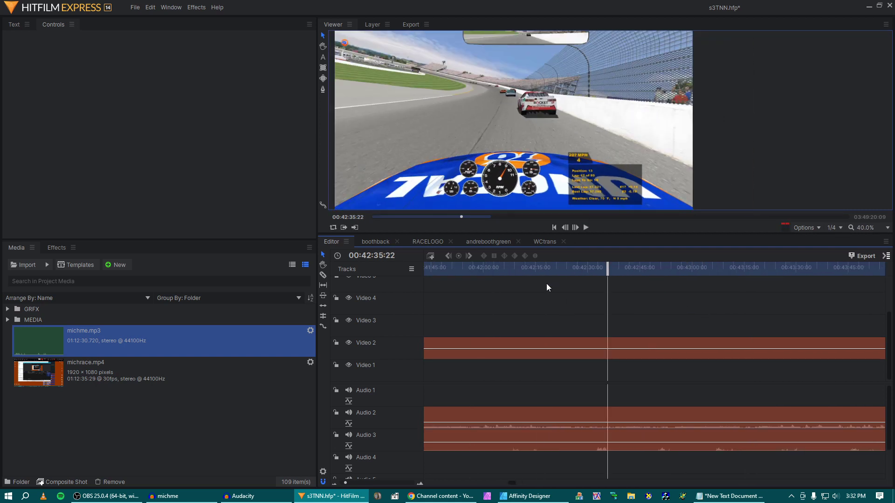
pyautogui.click(528, 268)
pyautogui.moveTo(529, 266); pyautogui.dragTo(464, 272)
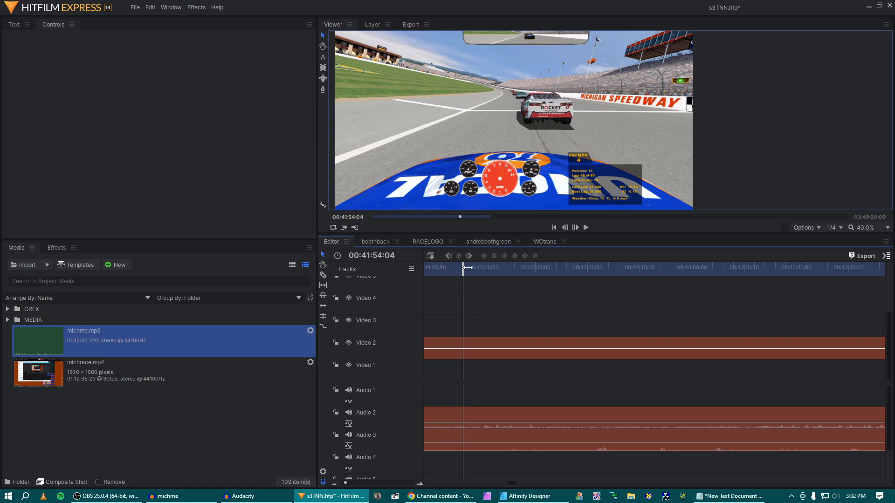
pyautogui.press('c')
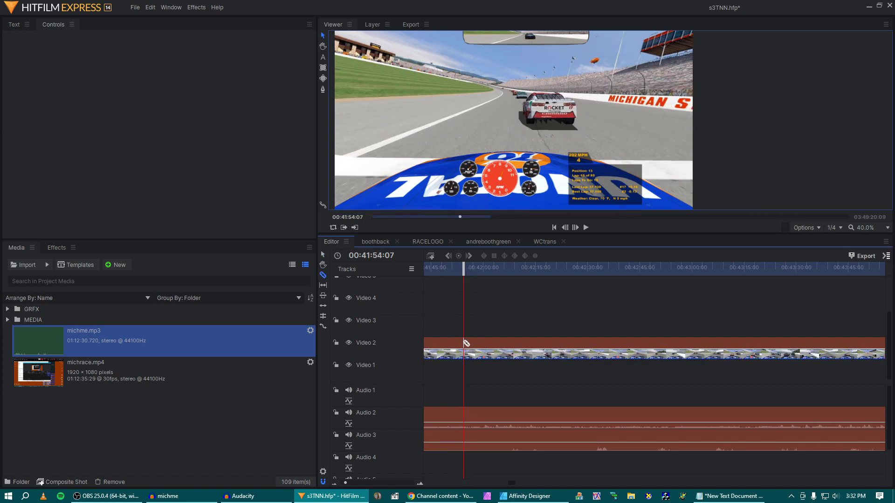
pyautogui.click(467, 345)
pyautogui.click(463, 434)
pyautogui.press('v')
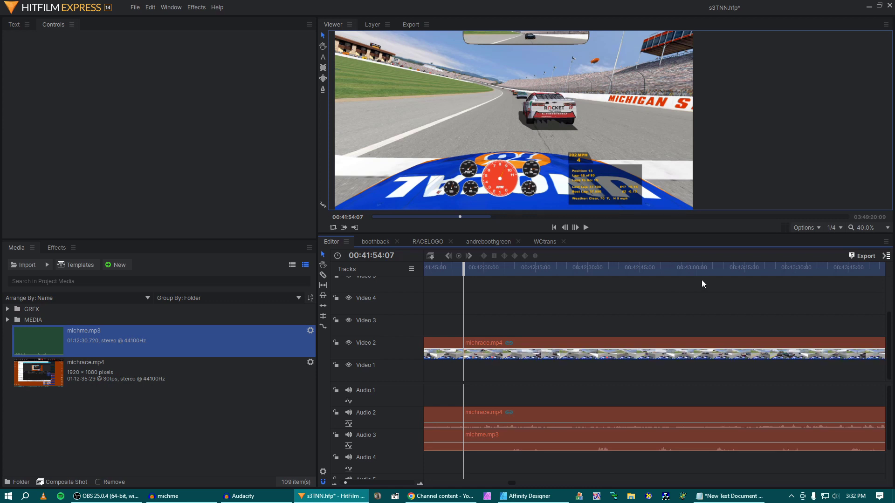
# - Check the footage near 00:46:08, go back to the end of the commentary passage and split michrace.mp4 and michme.mp3 at 00:44:41:19
pyautogui.hscroll(5, 562, 309)
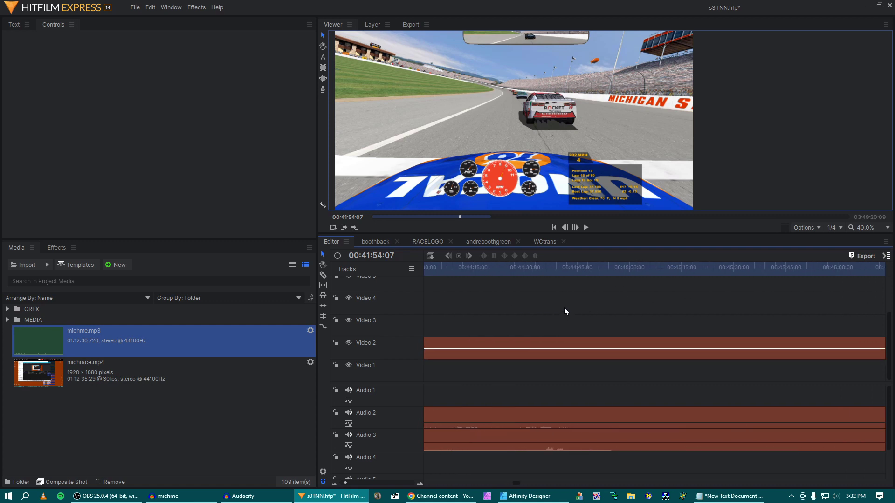
pyautogui.click(644, 277)
pyautogui.hscroll(2, 701, 300)
pyautogui.click(662, 278)
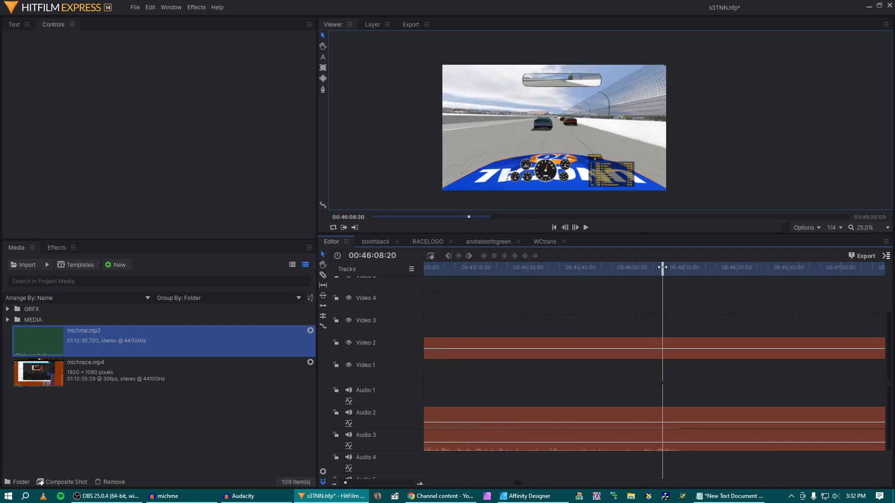
pyautogui.press('space')
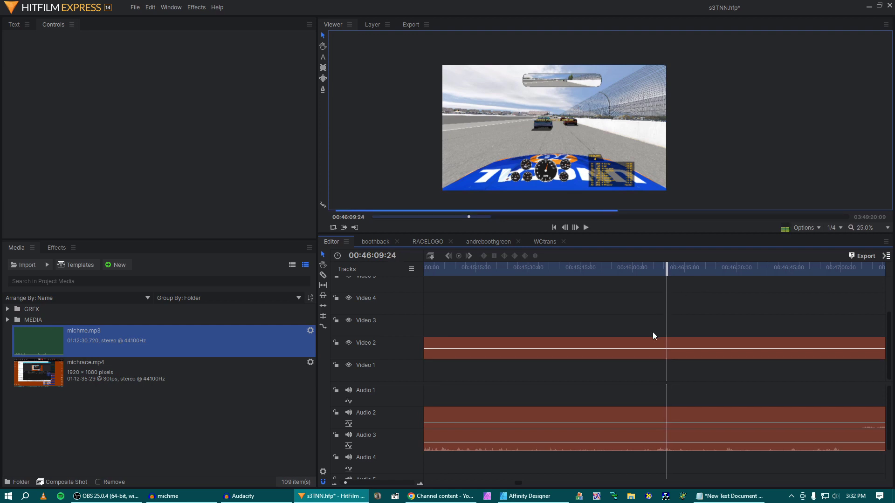
pyautogui.hscroll(-3, 654, 333)
pyautogui.click(632, 274)
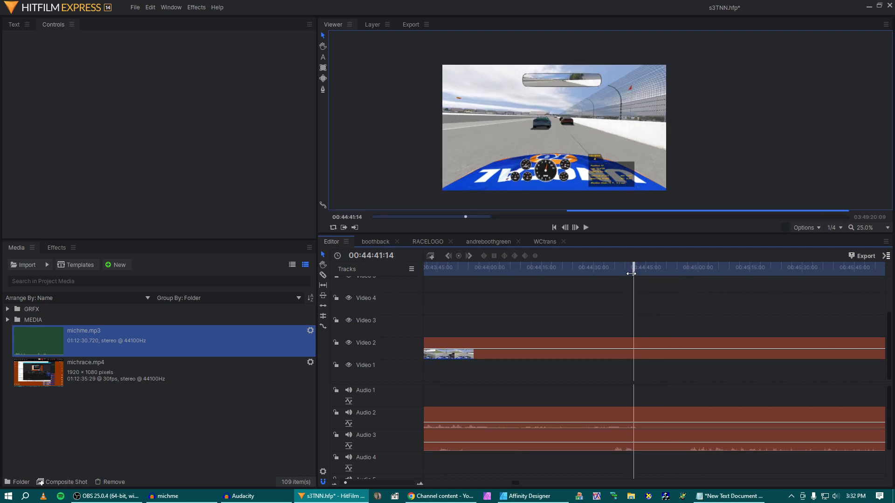
pyautogui.click(636, 341)
pyautogui.click(632, 436)
# - Split michrace.mp4 and michme.mp3 again at 00:47:06:14, ahead of SNAP3.png, where the race audio picks up
pyautogui.hscroll(5, 640, 392)
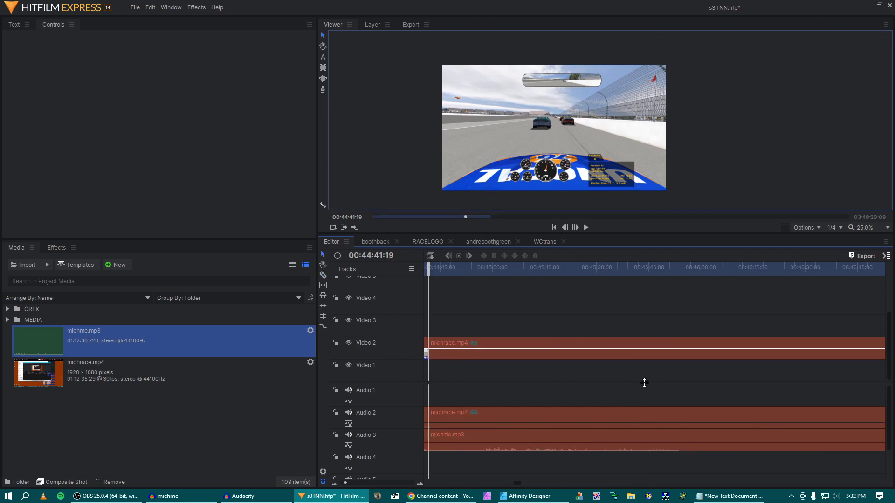
pyautogui.hscroll(10, 617, 389)
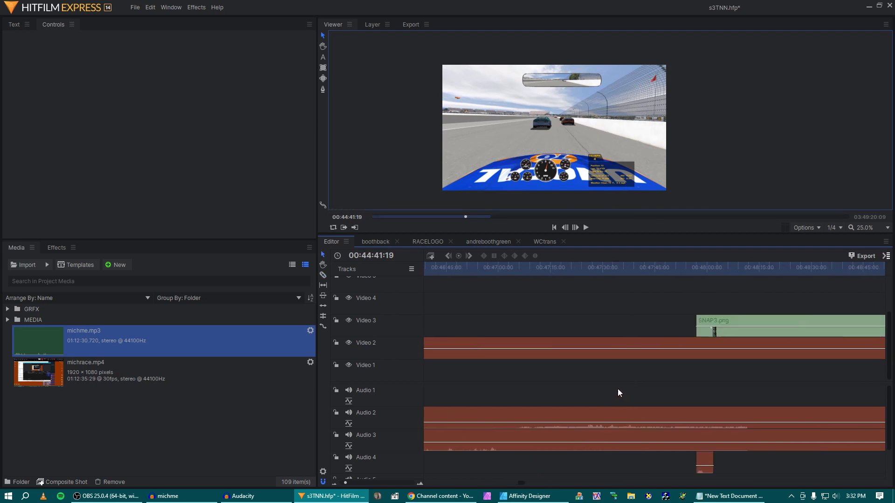
pyautogui.moveTo(508, 268); pyautogui.dragTo(521, 281)
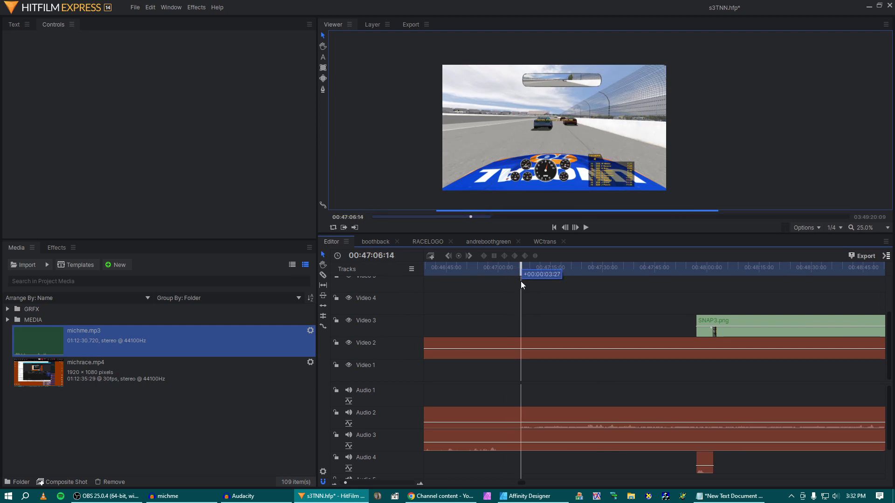
pyautogui.click(523, 345)
pyautogui.click(522, 415)
pyautogui.click(523, 435)
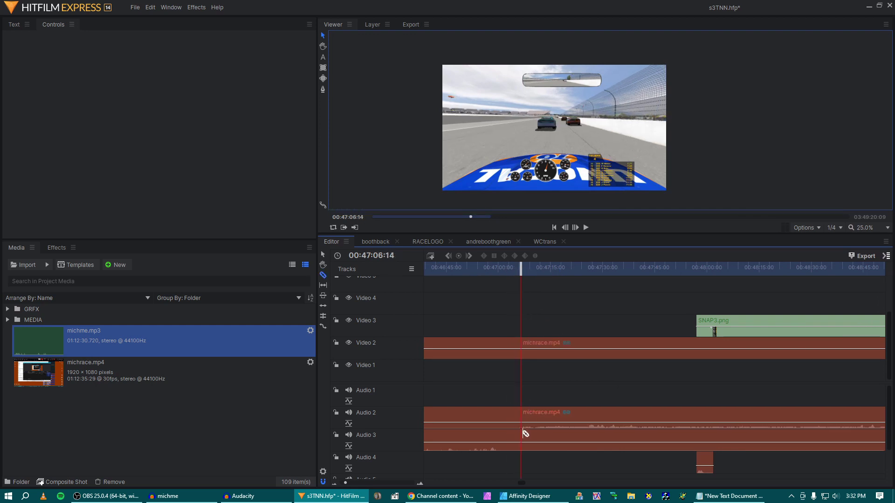
# - Remove the passage between 00:44:41:19 and 00:47:06:14 and move the following michrace.mp4 and michme.mp3 clips back against the first cut
pyautogui.moveTo(496, 321); pyautogui.dragTo(489, 447)
pyautogui.press('Delete')
pyautogui.moveTo(498, 348); pyautogui.dragTo(560, 451)
pyautogui.press('Delete')
pyautogui.scroll(5, 569, 442)
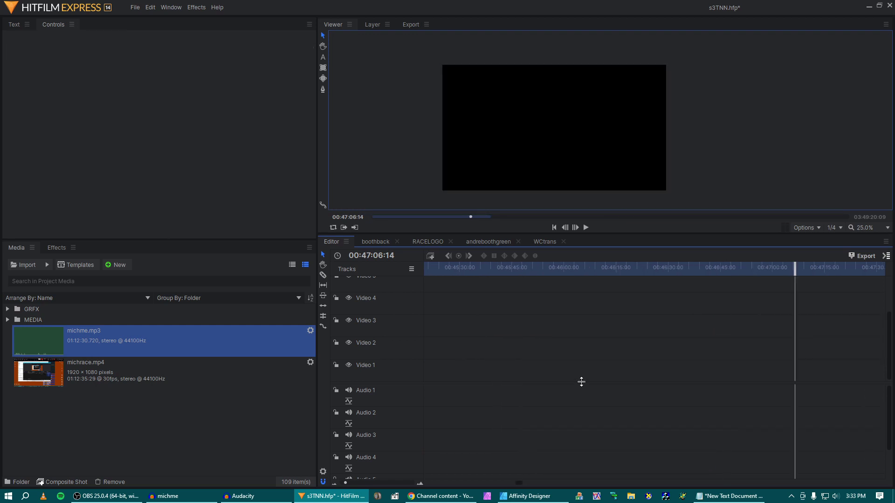
pyautogui.scroll(3, 591, 371)
pyautogui.hotkey('ctrl', 'z')
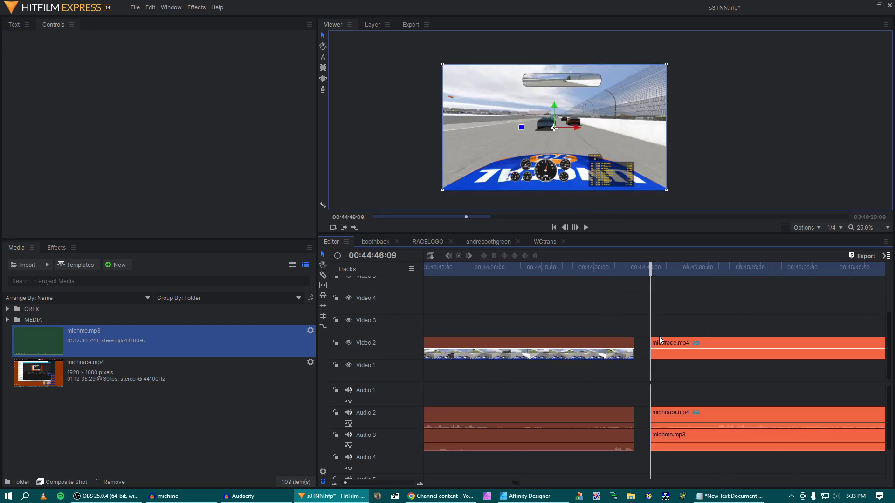
pyautogui.moveTo(660, 343); pyautogui.dragTo(646, 340)
# - Move SNAP3.png and its Audio 4 clip back to start at the cut near 00:44:41
pyautogui.scroll(-8, 652, 331)
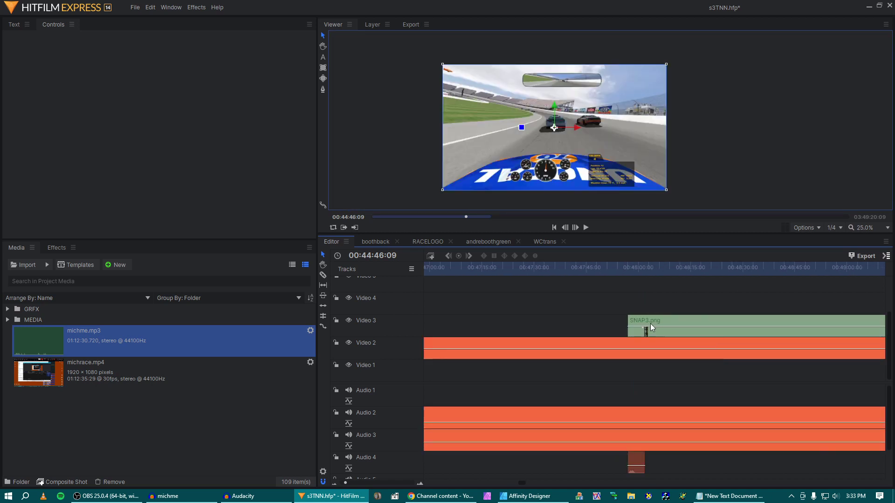
pyautogui.click(650, 323)
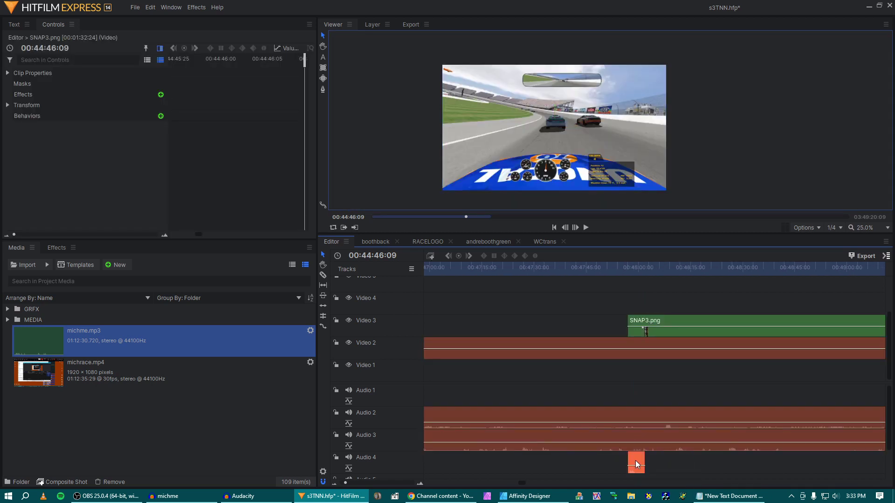
pyautogui.press('Delete')
pyautogui.scroll(8, 627, 455)
pyautogui.hotkey('ctrl', 'z')
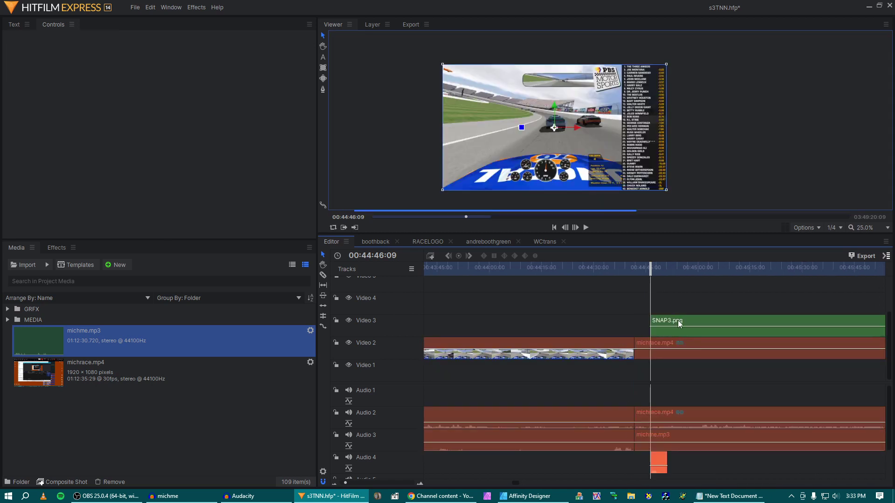
pyautogui.moveTo(677, 320); pyautogui.dragTo(662, 321)
# - Split michrace.mp4 and michme.mp3 at 00:46:42:13 and extend the end of SNAP3.png to that cut
pyautogui.scroll(-3, 666, 356)
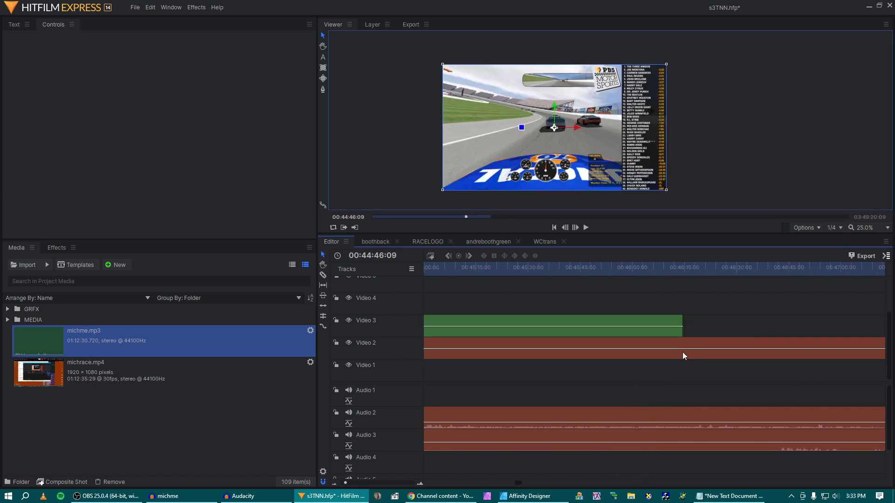
pyautogui.click(683, 324)
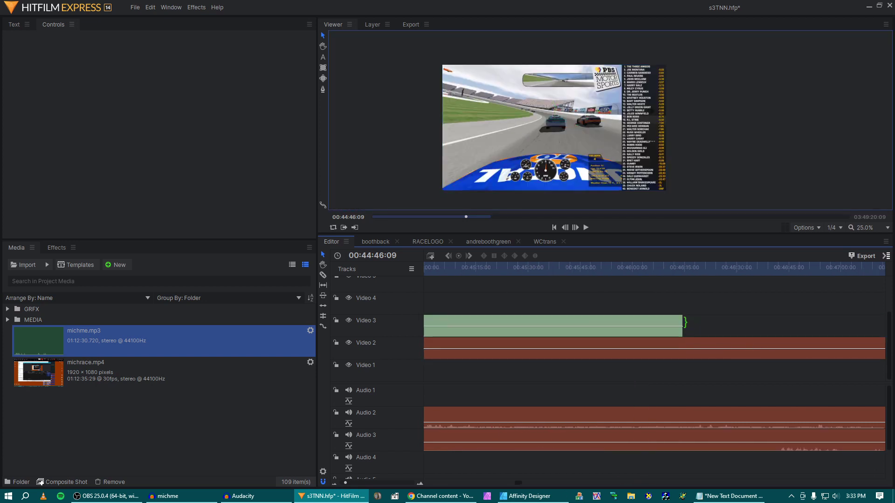
pyautogui.moveTo(762, 286); pyautogui.dragTo(780, 300)
pyautogui.press('c')
pyautogui.click(783, 345)
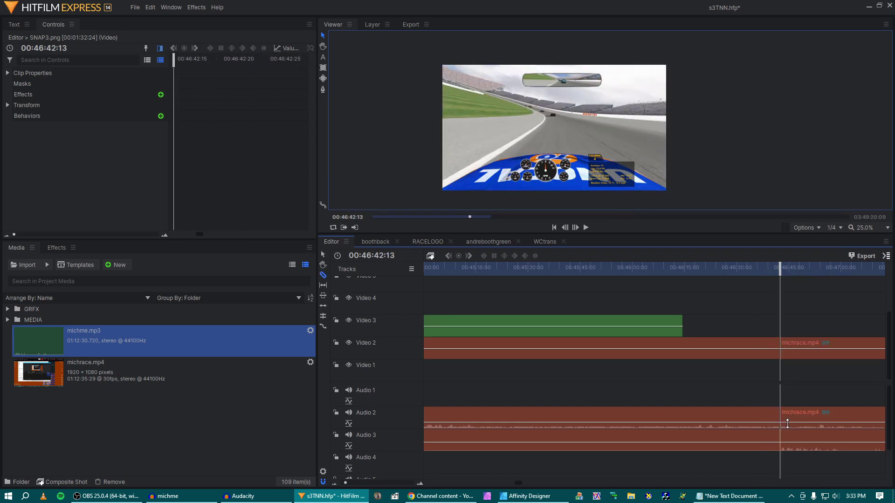
pyautogui.click(785, 440)
pyautogui.press('v')
pyautogui.moveTo(682, 325); pyautogui.dragTo(779, 328)
# - Play the start of SNAP3.png from 00:44:41:18 and examine the dashboard lap readout beside the standings
pyautogui.moveTo(780, 267); pyautogui.dragTo(534, 281)
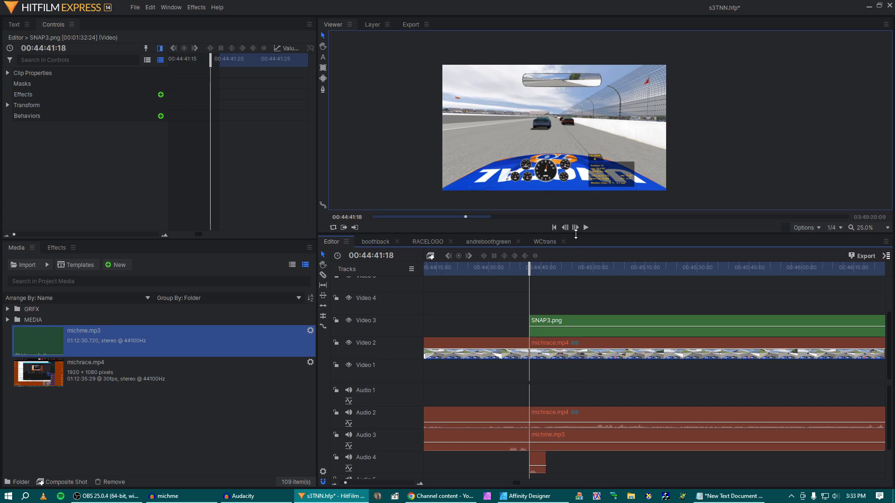
pyautogui.scroll(3, 613, 164)
pyautogui.scroll(-2, 618, 164)
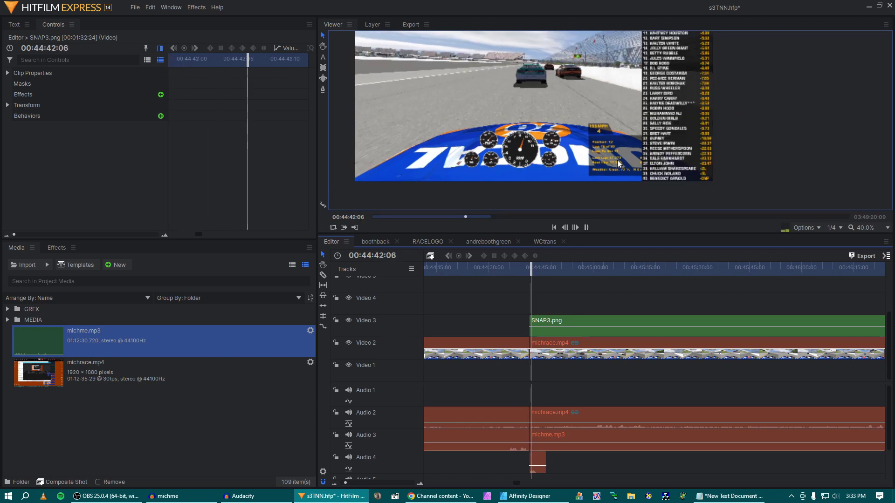
pyautogui.scroll(2, 618, 163)
pyautogui.scroll(-3, 616, 158)
pyautogui.press('space')
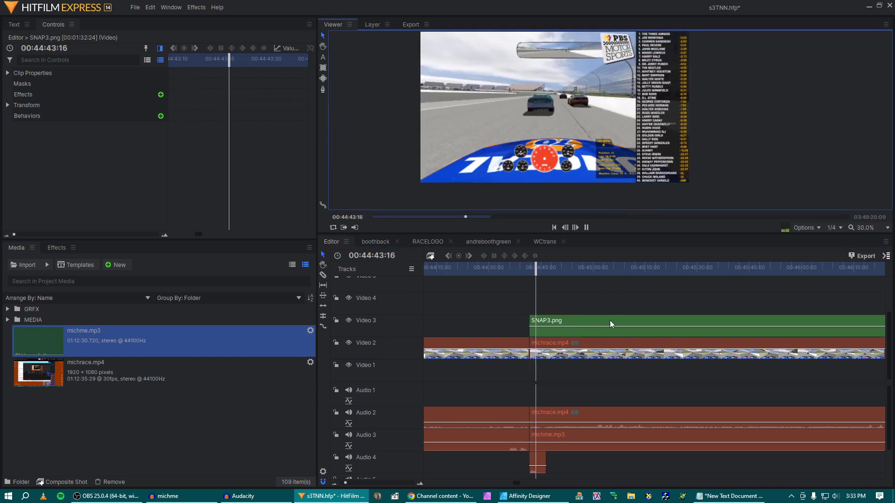
# - Play and scrub the race between about 00:47:10 and 00:48:28, examining the dashboard lap readout at several points
pyautogui.press('space')
pyautogui.scroll(-5, 610, 323)
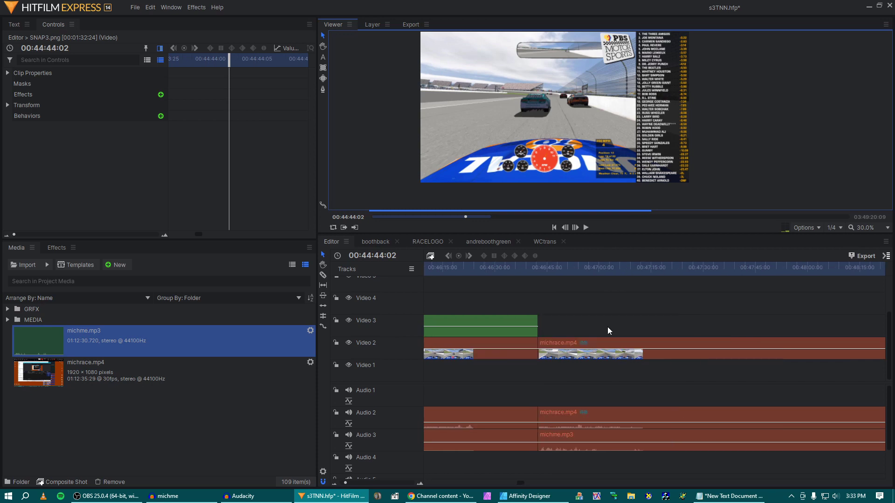
pyautogui.click(628, 268)
pyautogui.press('space')
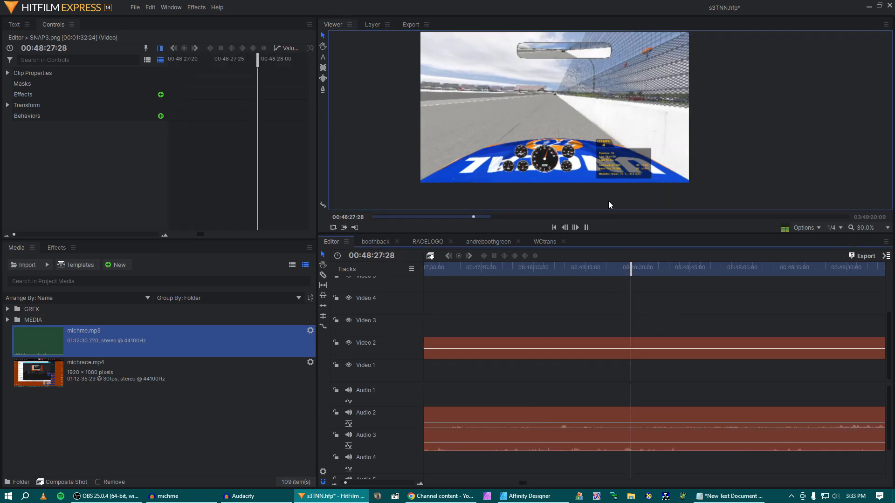
pyautogui.scroll(2, 603, 169)
pyautogui.scroll(-1, 605, 162)
pyautogui.press('space')
pyautogui.scroll(1, 605, 161)
pyautogui.scroll(-1, 606, 161)
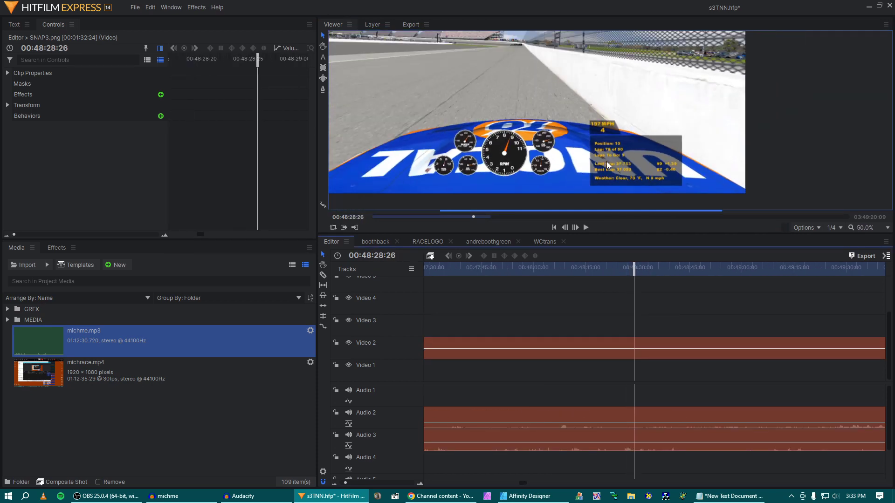
pyautogui.scroll(2, 571, 283)
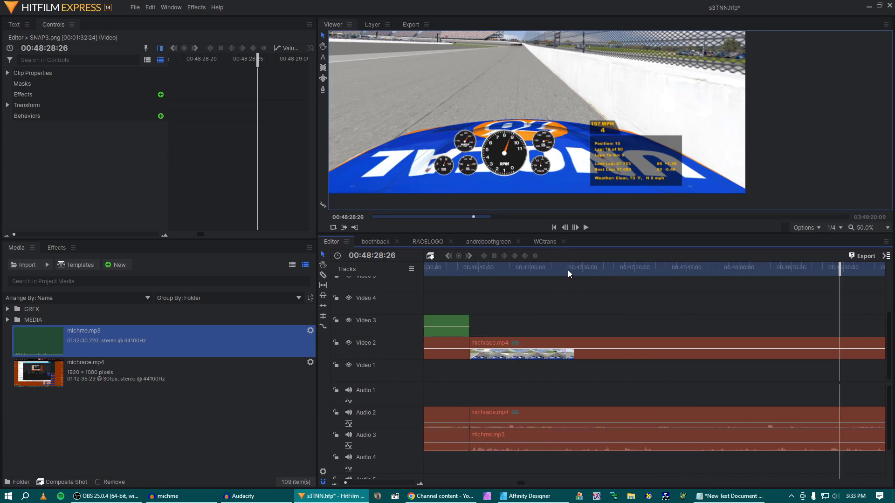
pyautogui.click(566, 269)
pyautogui.press('space')
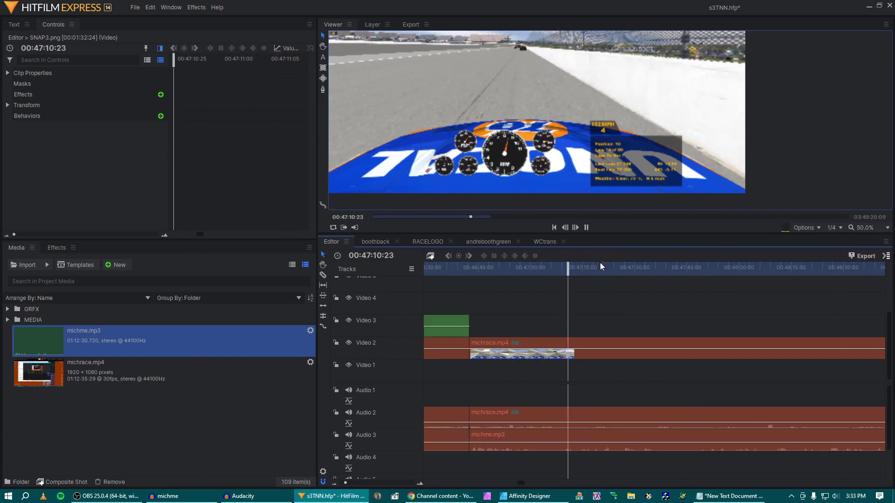
pyautogui.scroll(-2, 592, 167)
pyautogui.press('space')
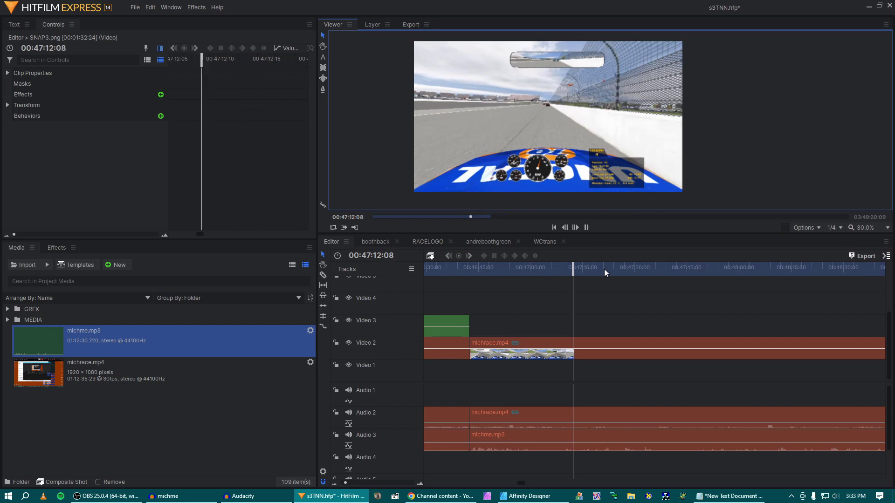
pyautogui.click(605, 270)
pyautogui.moveTo(606, 272); pyautogui.dragTo(630, 276)
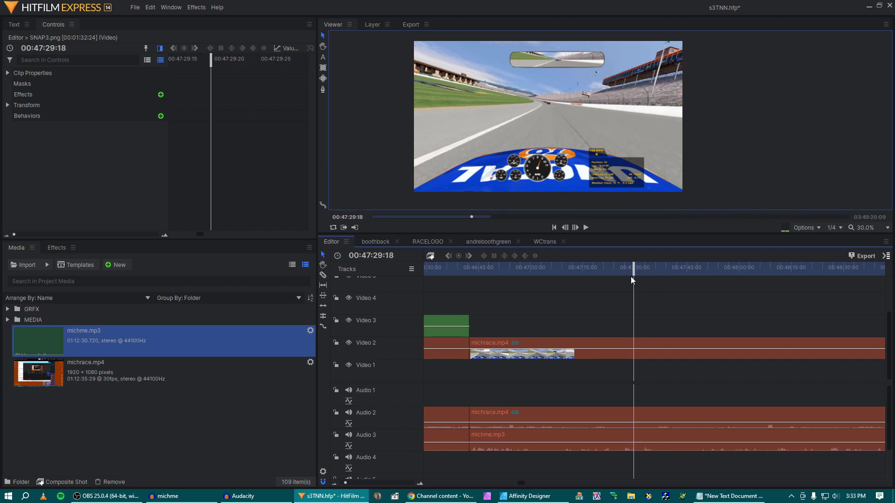
pyautogui.press('space')
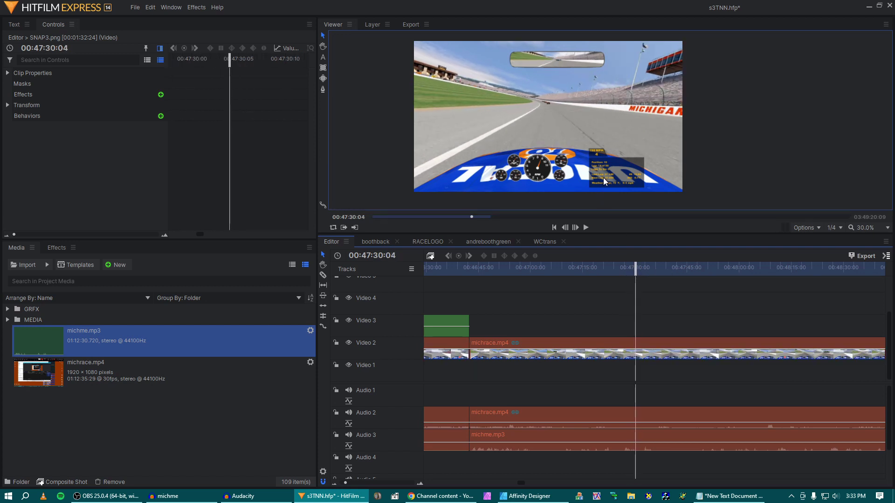
# - Split michrace.mp4 and michme.mp3 at 00:47:30:04 and play across the cut
pyautogui.scroll(2, 603, 177)
pyautogui.press('c')
pyautogui.click(634, 342)
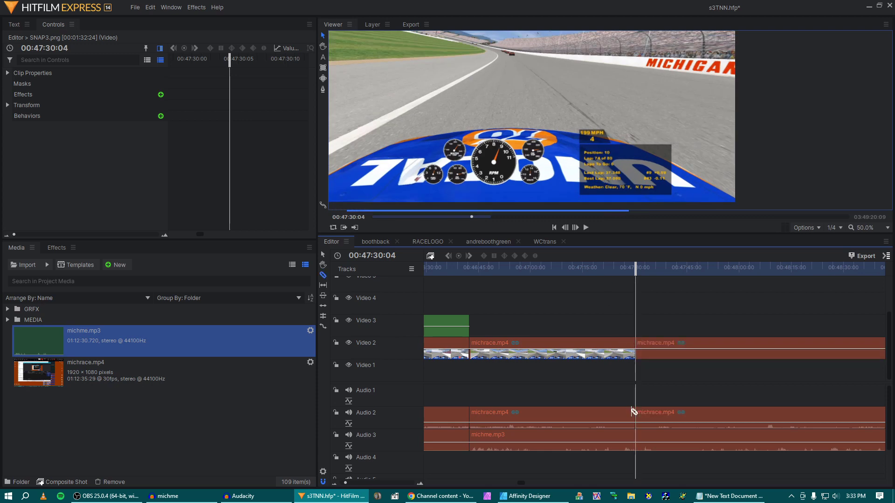
pyautogui.click(635, 431)
pyautogui.scroll(-1, 627, 224)
pyautogui.press('v')
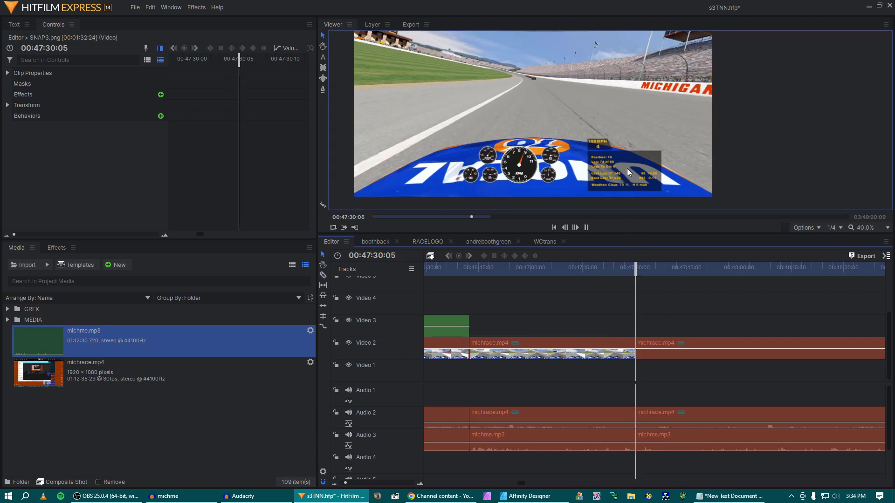
pyautogui.press('space')
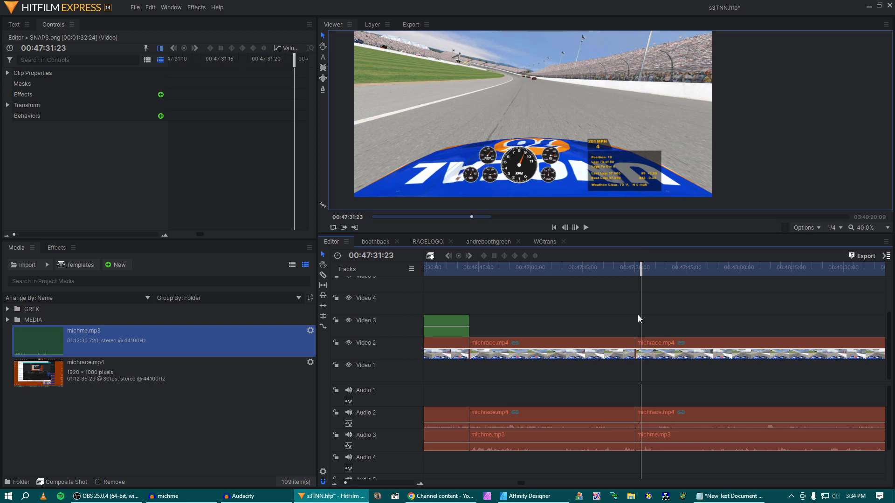
# - Split michrace.mp4 and michme.mp3 at 00:52:19:05, near the end of the race recording
pyautogui.hscroll(3, 638, 314)
pyautogui.scroll(-2, 580, 86)
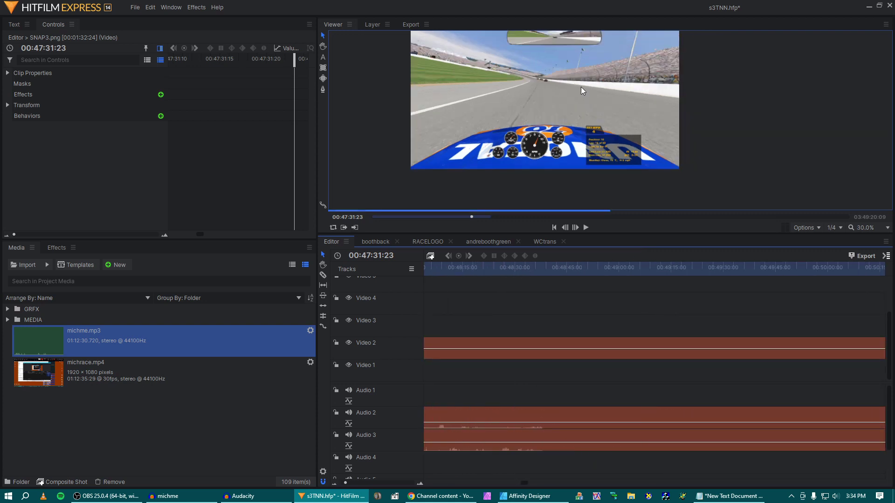
pyautogui.hscroll(5, 636, 315)
pyautogui.hscroll(2, 636, 315)
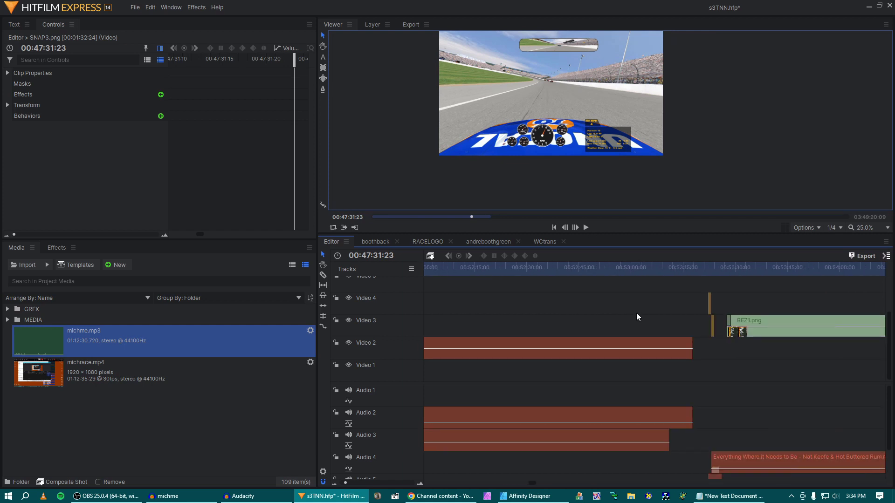
pyautogui.hscroll(-2, 636, 312)
pyautogui.hscroll(4, 636, 313)
pyautogui.click(603, 295)
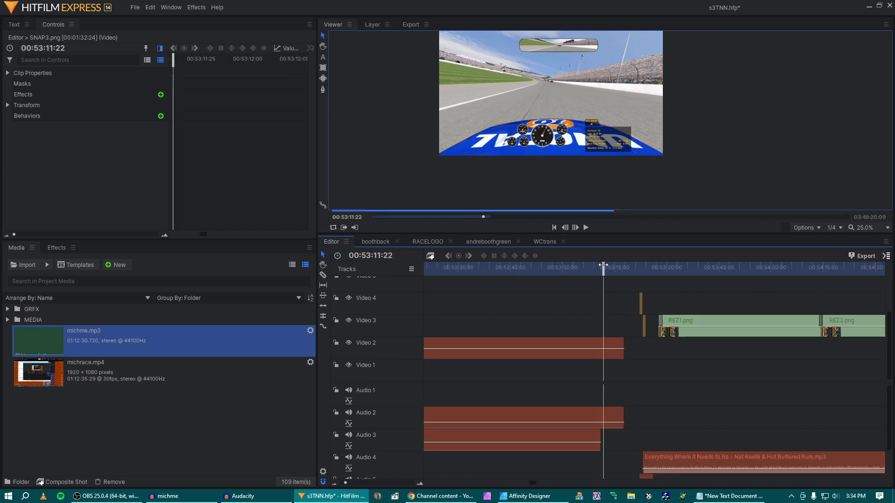
pyautogui.hscroll(-2, 572, 304)
pyautogui.click(555, 298)
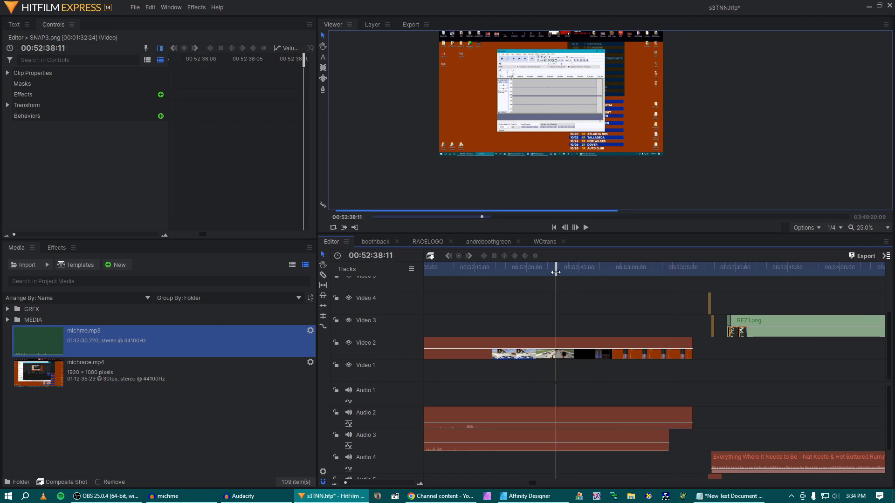
pyautogui.hscroll(-4, 541, 292)
pyautogui.moveTo(560, 268); pyautogui.dragTo(626, 280)
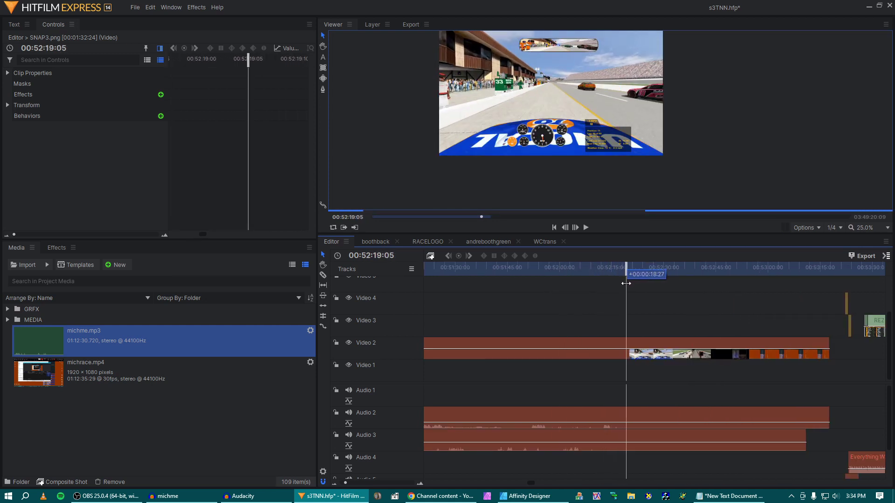
pyautogui.press('c')
pyautogui.click(627, 417)
pyautogui.click(630, 436)
pyautogui.press('v')
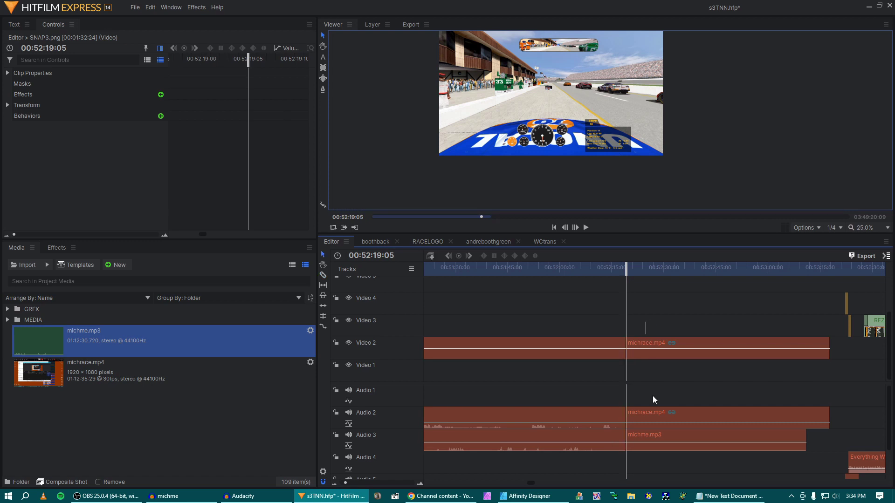
# - Delete the michrace.mp4 and michme.mp3 remainders after the 00:52:19:05 cut
pyautogui.moveTo(652, 396); pyautogui.dragTo(663, 440)
pyautogui.press('Delete')
pyautogui.hscroll(4, 681, 384)
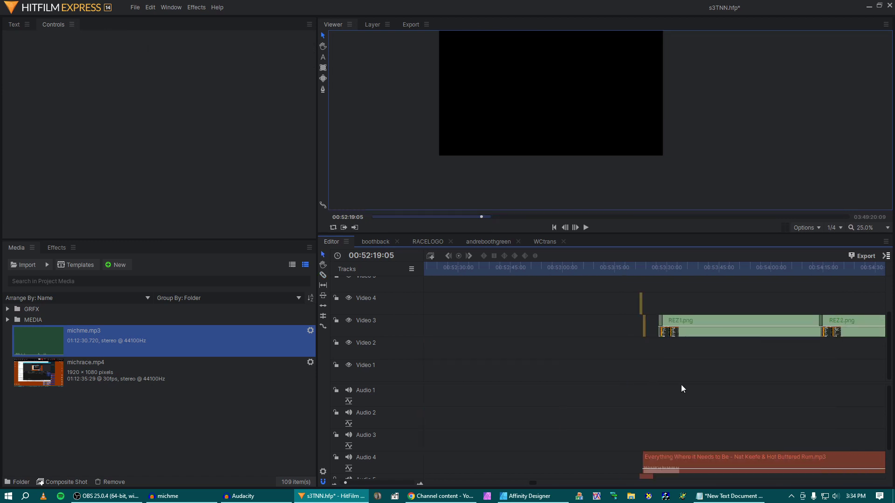
# - Play the transition into the REZ1.png race results graphic and save the project
pyautogui.click(637, 270)
pyautogui.press('space')
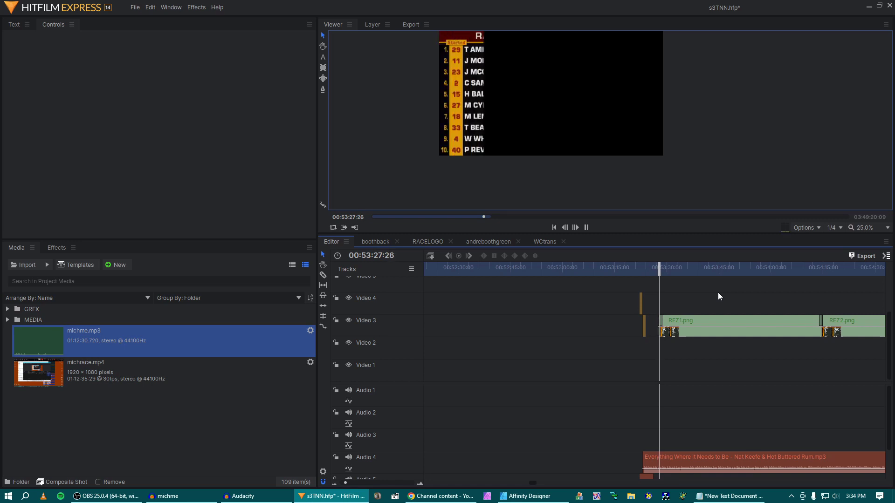
pyautogui.press('space')
pyautogui.hotkey('ctrl', 's')
# - Review the timeline from the race results graphics back to the opening titles and the first race clips
pyautogui.hscroll(5, 707, 299)
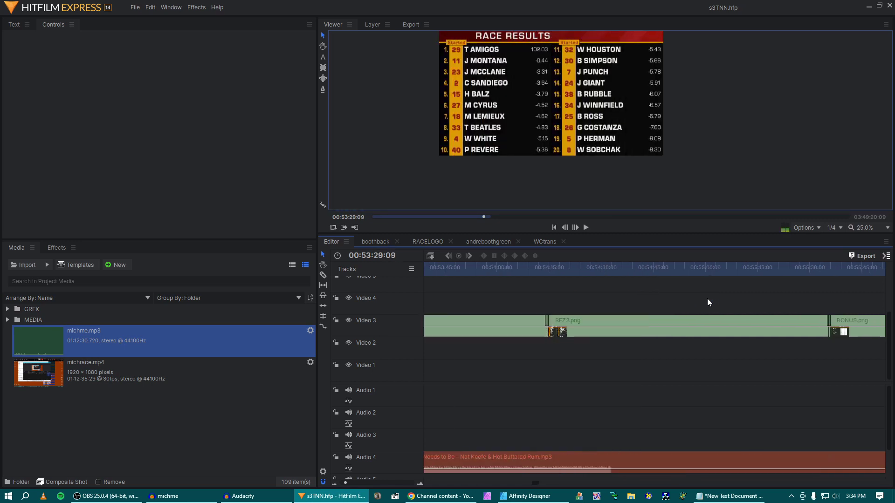
pyautogui.hscroll(-10, 706, 300)
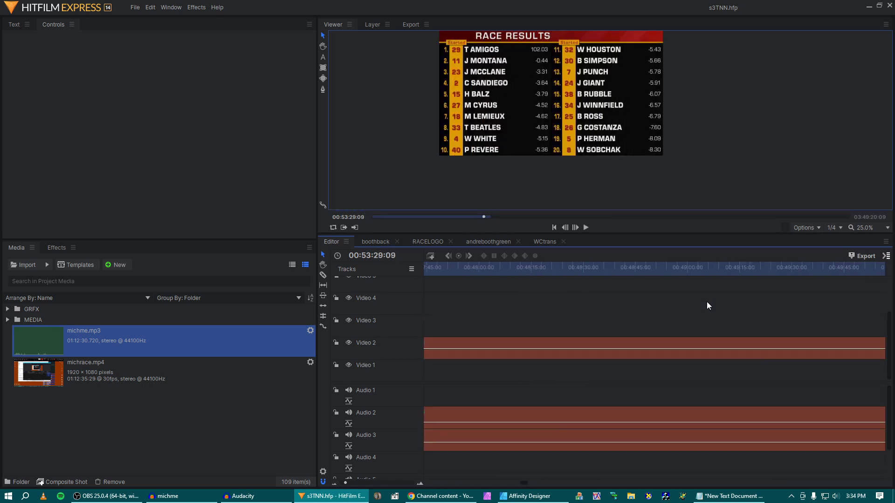
pyautogui.hscroll(-8, 709, 306)
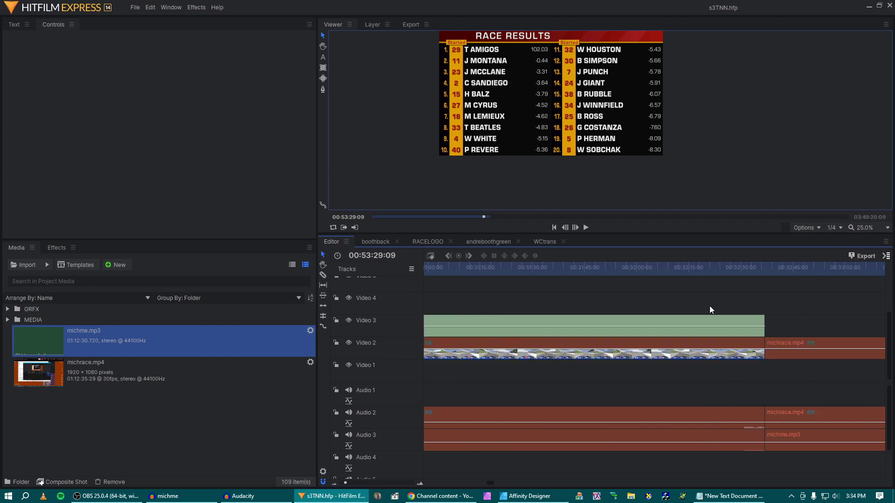
pyautogui.hscroll(-10, 710, 309)
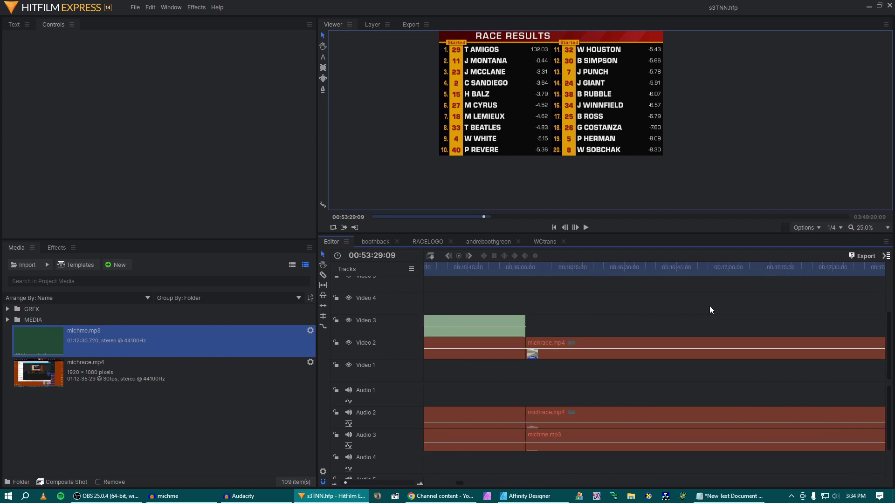
pyautogui.hscroll(-5, 709, 306)
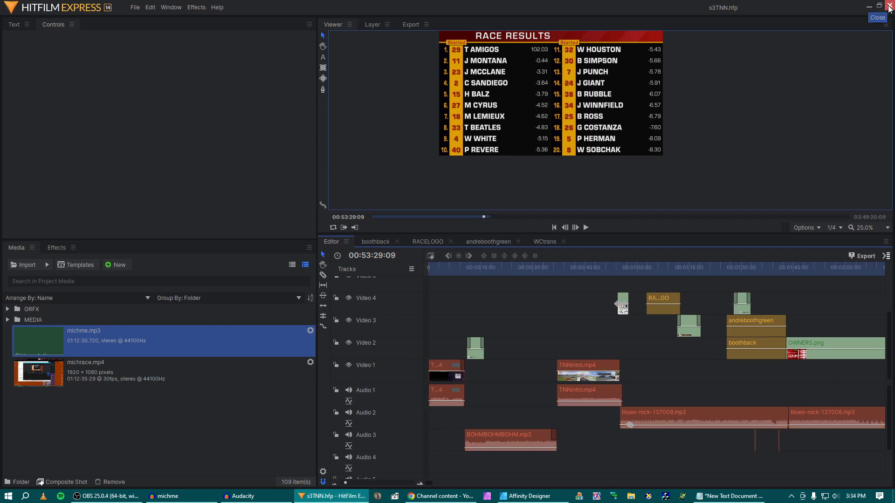
pyautogui.hscroll(2, 659, 401)
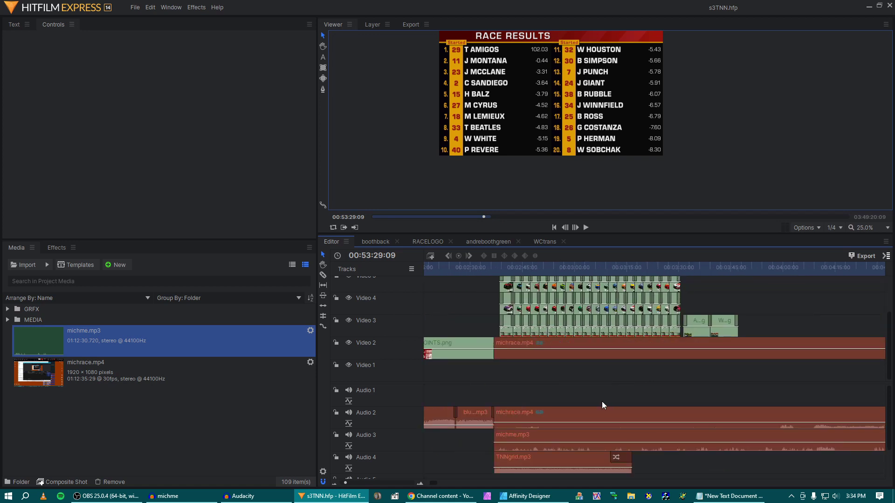
pyautogui.hscroll(-3, 602, 401)
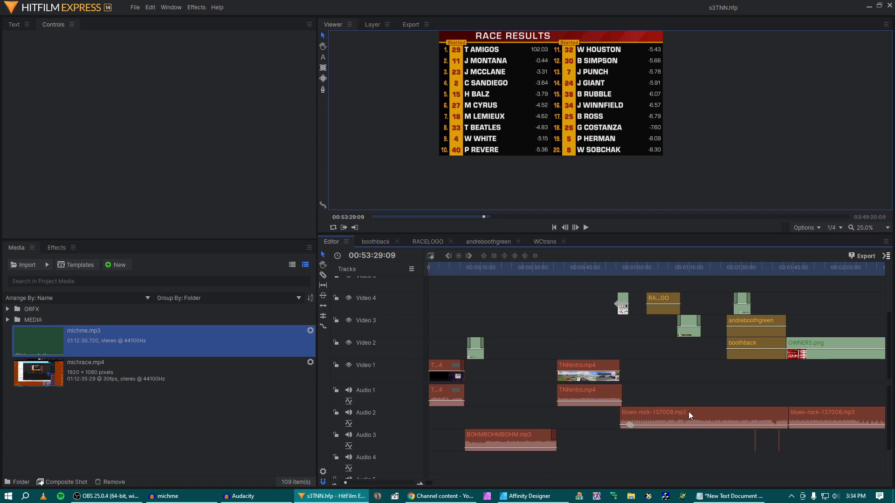
# - Paste a copy of the first michme.mp3 clip into the empty stretch of Audio 3 near 01:50:00
pyautogui.hscroll(2, 688, 412)
pyautogui.click(659, 434)
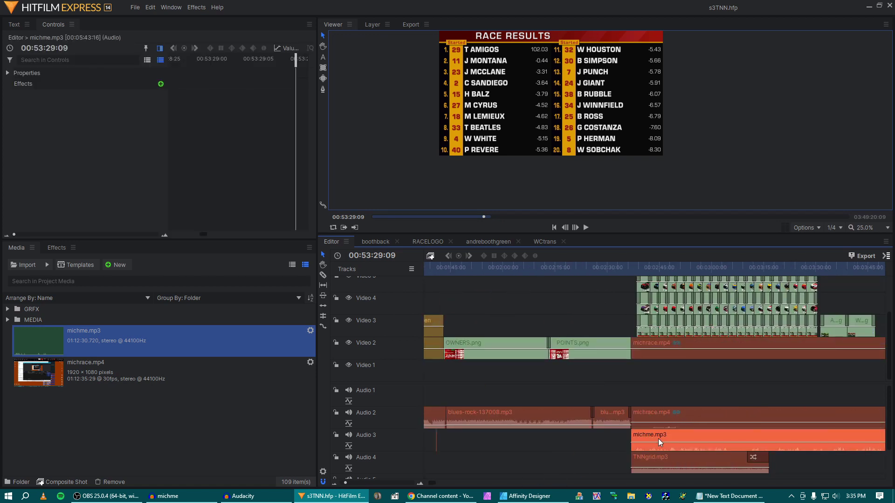
pyautogui.press('\\')
pyautogui.click(650, 265)
pyautogui.hotkey('ctrl', 'v')
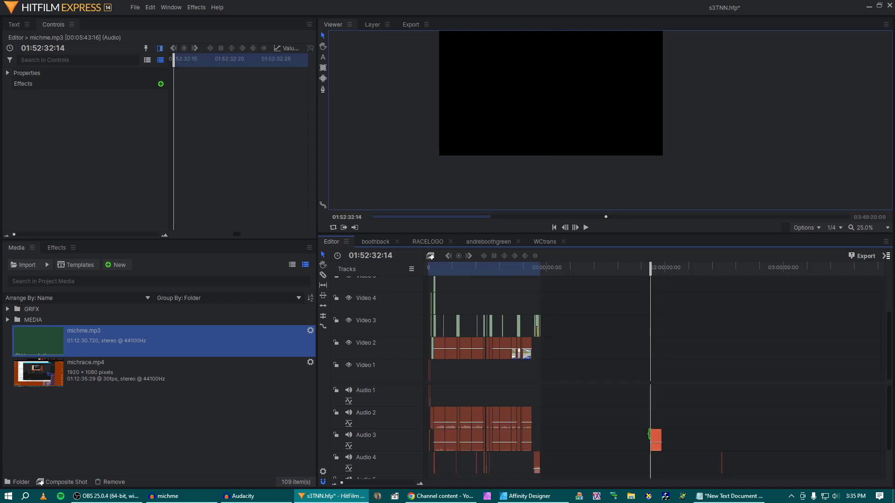
pyautogui.moveTo(644, 272); pyautogui.dragTo(646, 272)
# - Play the beginning of the pasted michme.mp3 clip around 01:50:13 to locate where the commentary starts
pyautogui.scroll(10, 651, 359)
pyautogui.hscroll(-2, 606, 380)
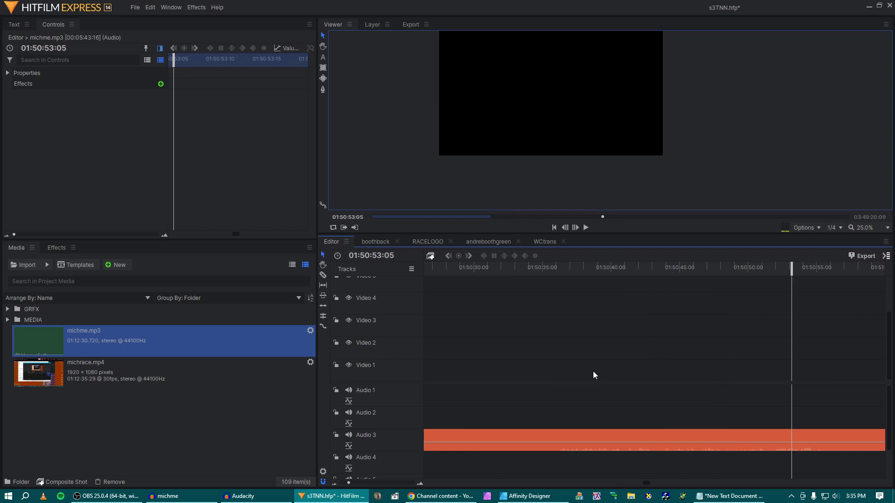
pyautogui.hscroll(-4, 570, 410)
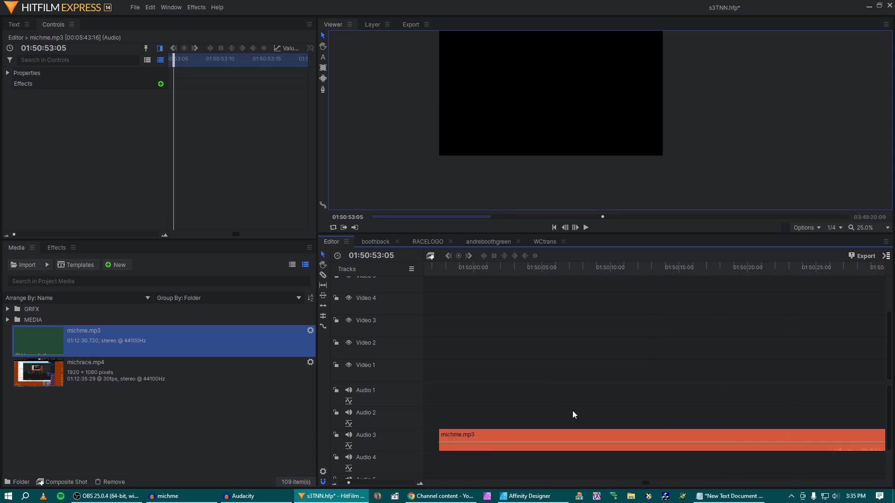
pyautogui.moveTo(709, 284); pyautogui.dragTo(666, 290)
pyautogui.press('space')
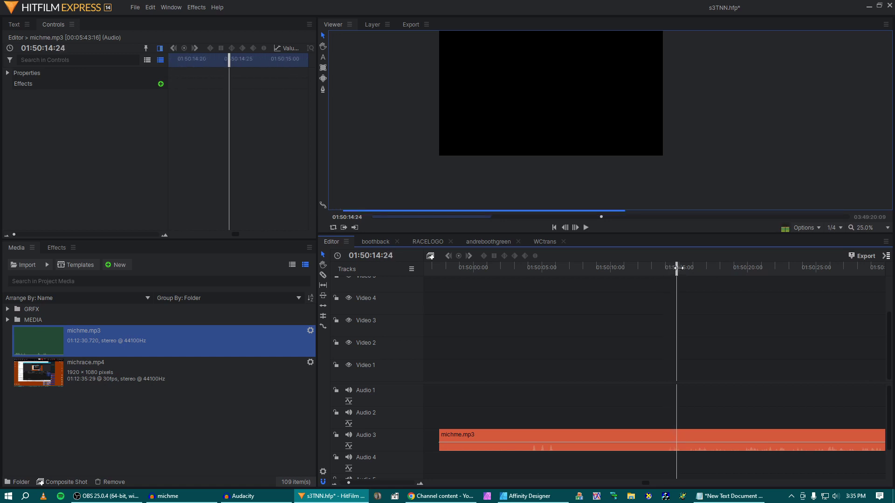
pyautogui.click(653, 278)
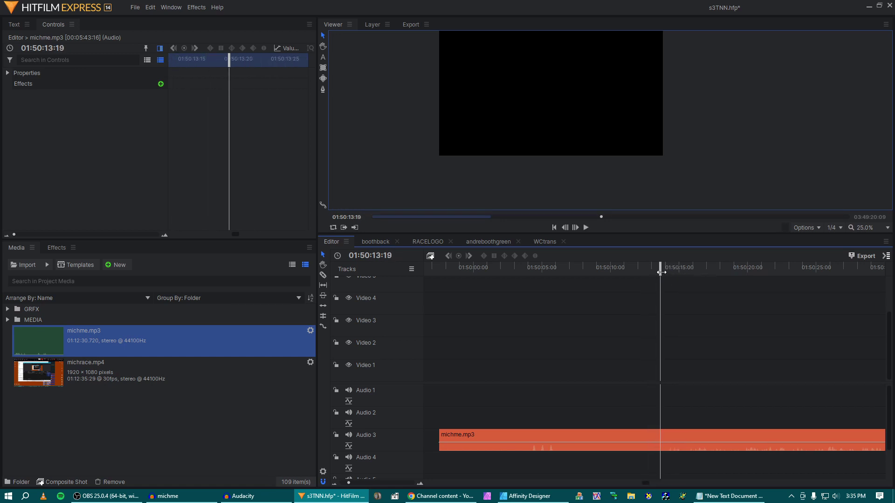
# - Play and scrub through the michme.mp3 audio on the timeline between about 01:50:13 and 01:50:32
pyautogui.click(653, 272)
pyautogui.moveTo(653, 272); pyautogui.dragTo(564, 290)
pyautogui.press('space')
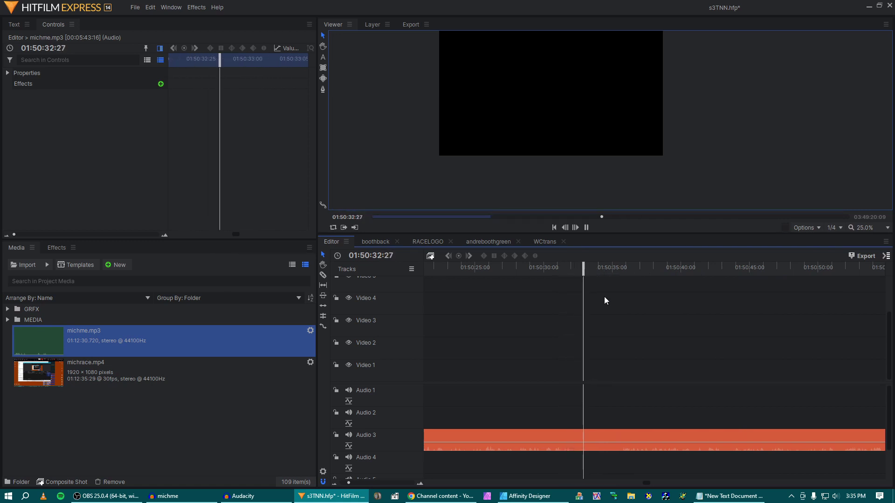
pyautogui.click(626, 269)
pyautogui.moveTo(627, 268); pyautogui.dragTo(736, 296)
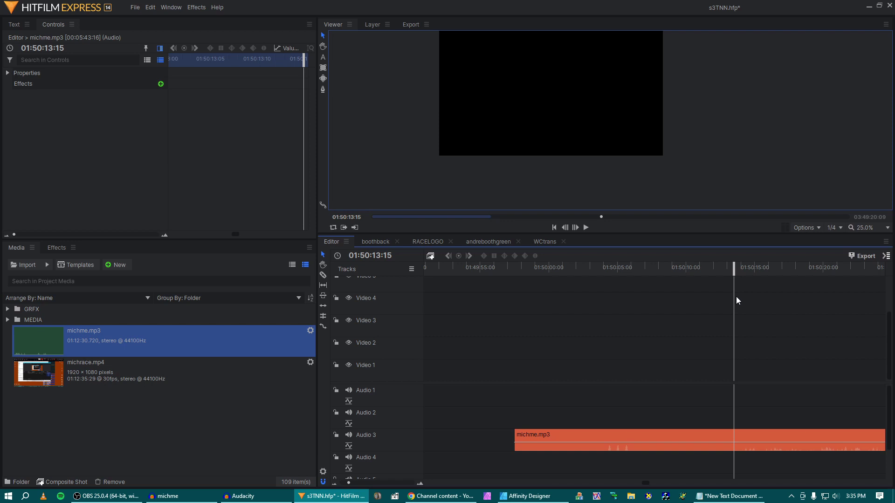
# - Remove the michme.mp3 clip from the Audio 3 track
pyautogui.scroll(-3, 687, 320)
pyautogui.click(691, 332)
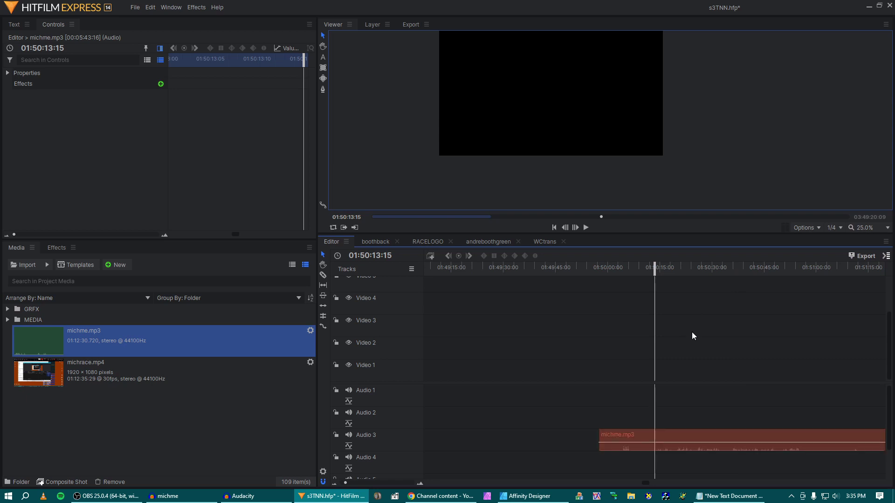
pyautogui.hscroll(3, 691, 331)
pyautogui.hscroll(2, 691, 332)
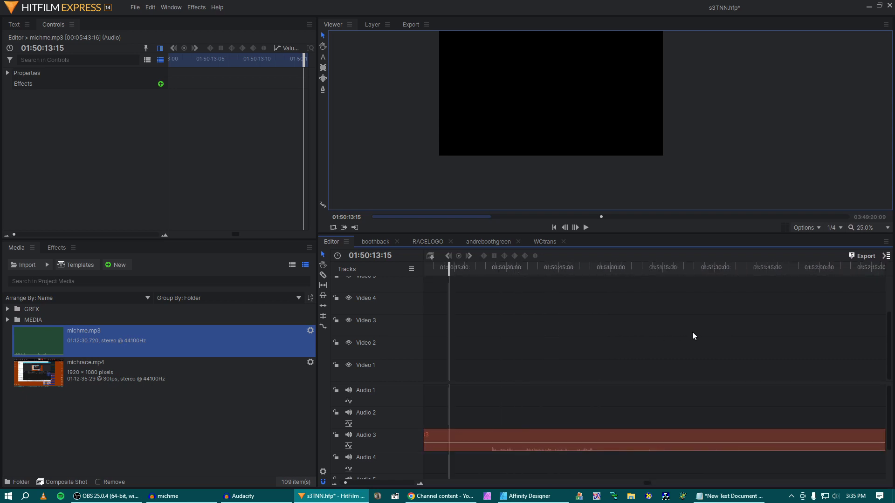
pyautogui.hscroll(-2, 692, 332)
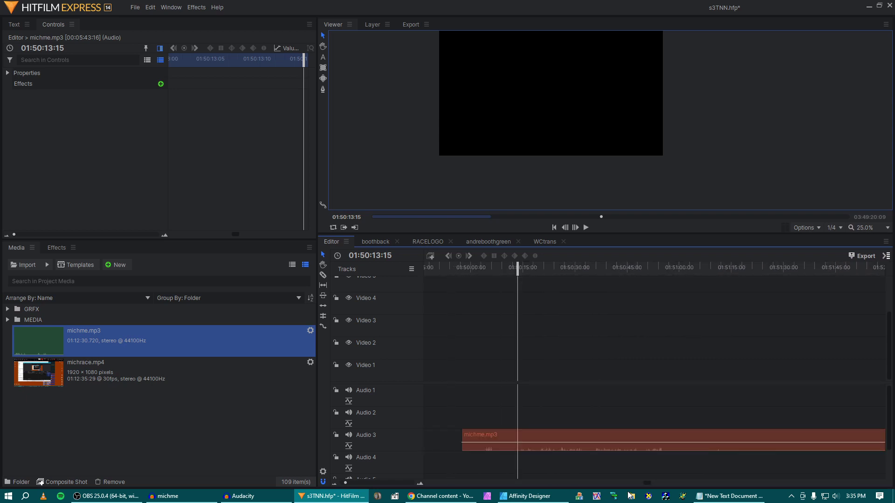
pyautogui.click(602, 430)
pyautogui.hotkey('ctrl', 'z')
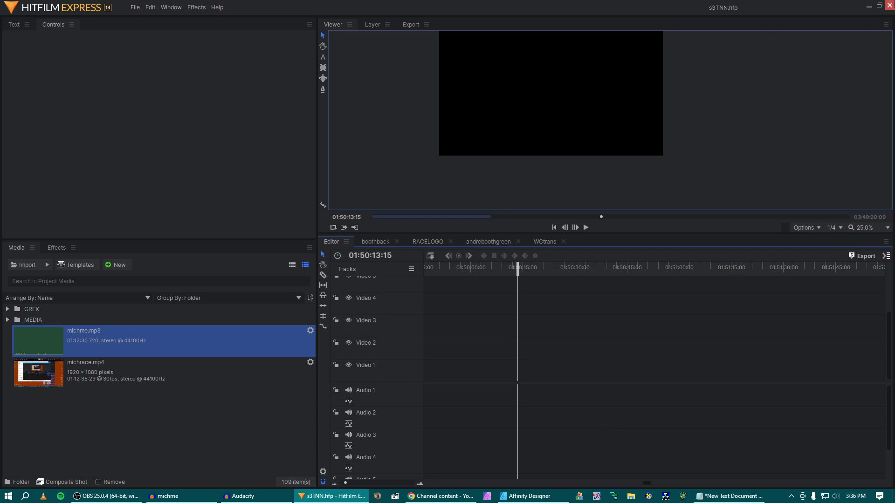
# - Close HitFilm Express, and bring up the fc tool and the NASCAR Racing 2003 Season game
pyautogui.click(887, 10)
pyautogui.click(610, 85)
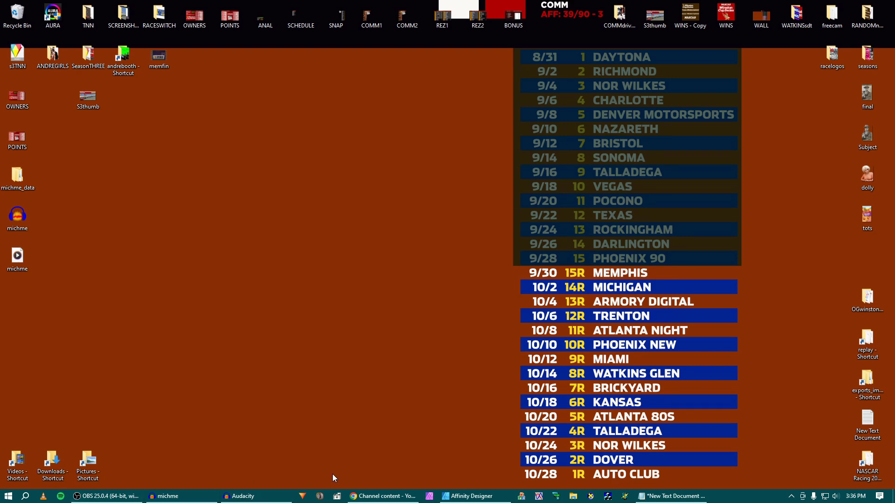
pyautogui.click(336, 497)
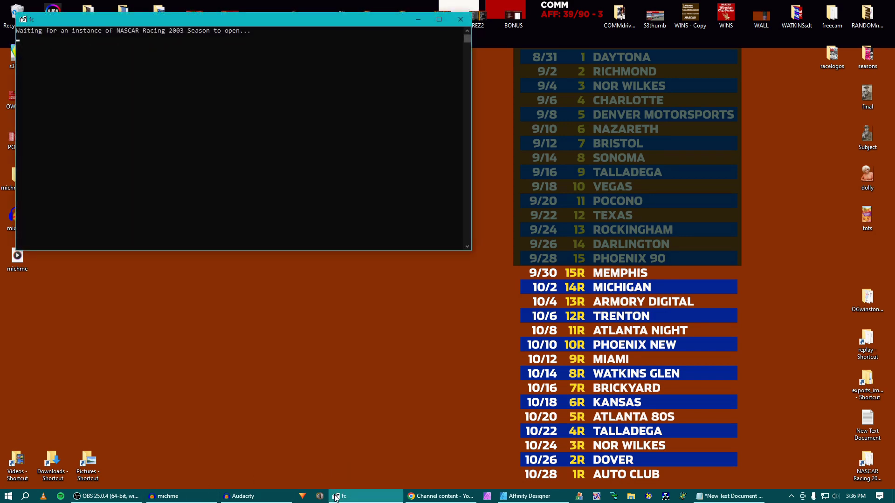
pyautogui.click(320, 496)
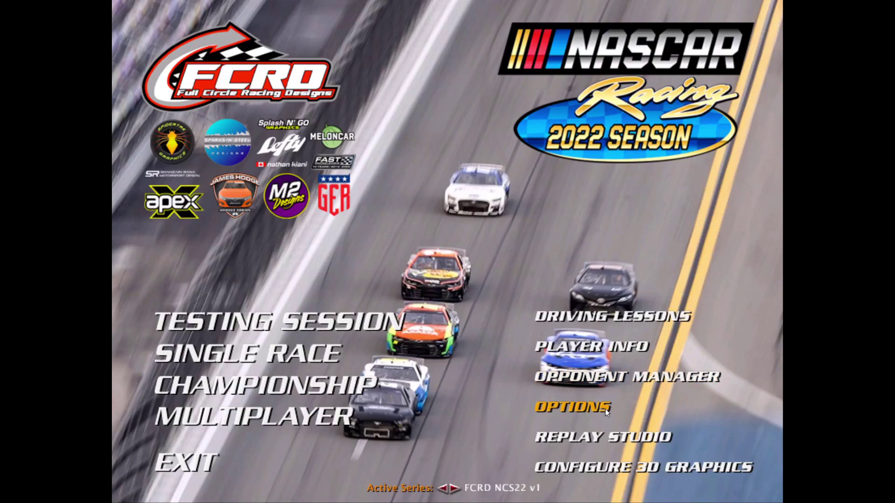
# - Open the Michigan replay named michrace from the Replay Studio
pyautogui.click(608, 430)
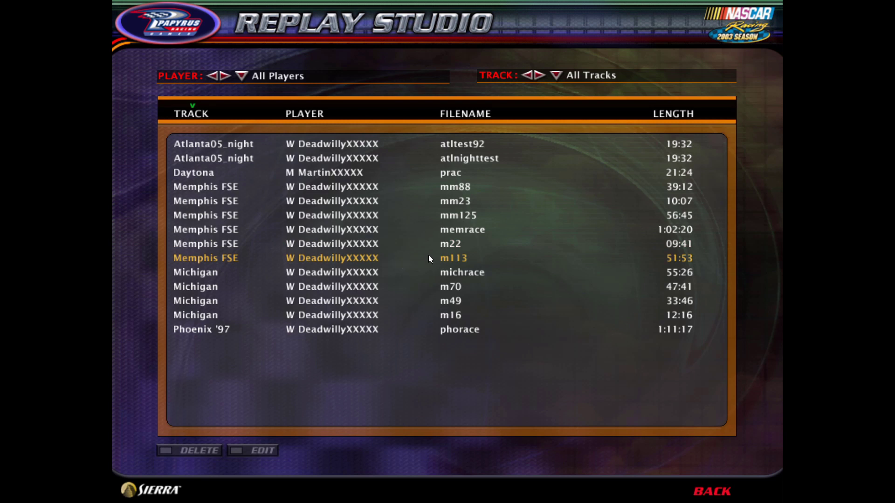
pyautogui.click(453, 273)
pyautogui.click(755, 492)
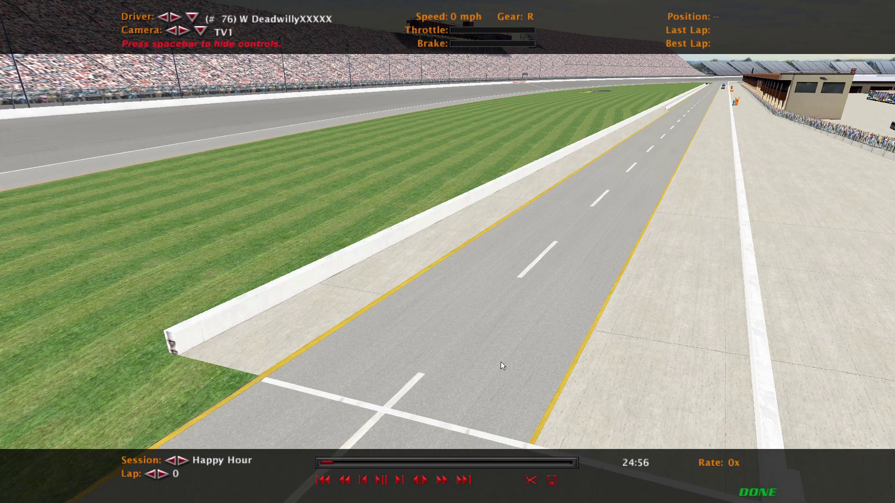
# - Switch the replay to the Race session, fast-forward through the cars on pit road and pause at about 00:27
pyautogui.click(186, 460)
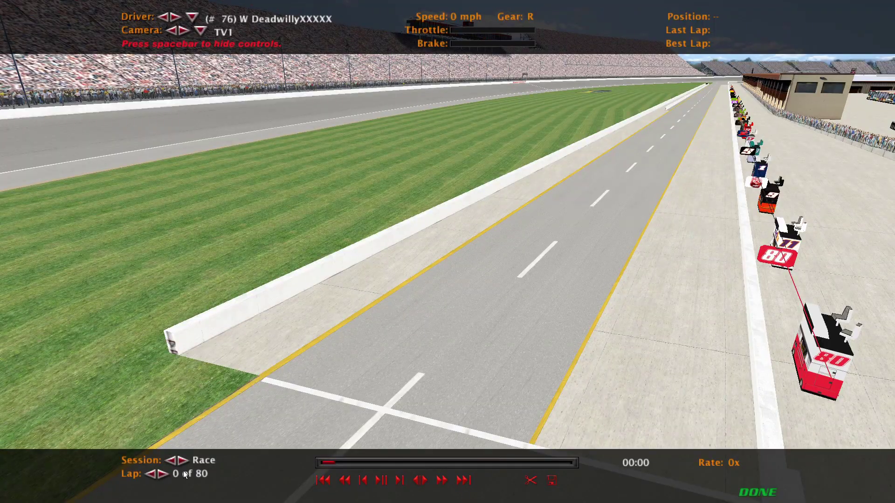
pyautogui.click(451, 482)
pyautogui.click(450, 481)
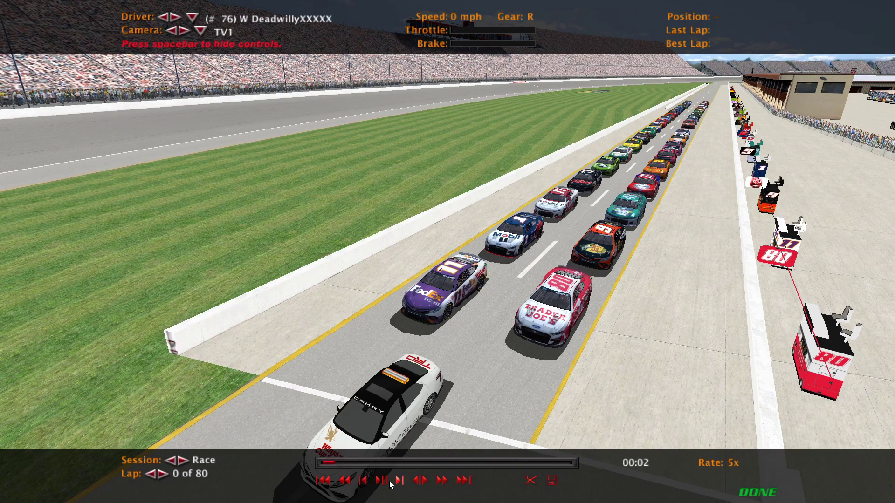
pyautogui.click(443, 482)
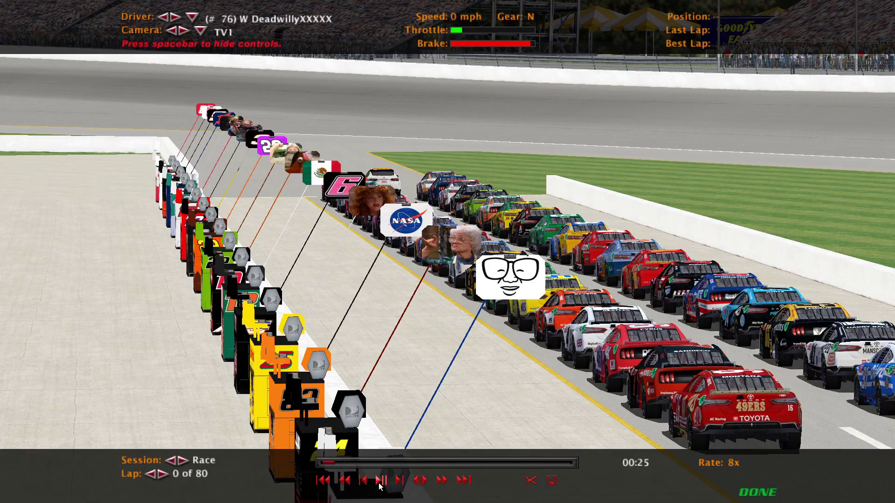
pyautogui.click(380, 485)
# - Change the camera view and look over the pit lane, infield logo and grandstands with the replay controls hidden
pyautogui.press('c')
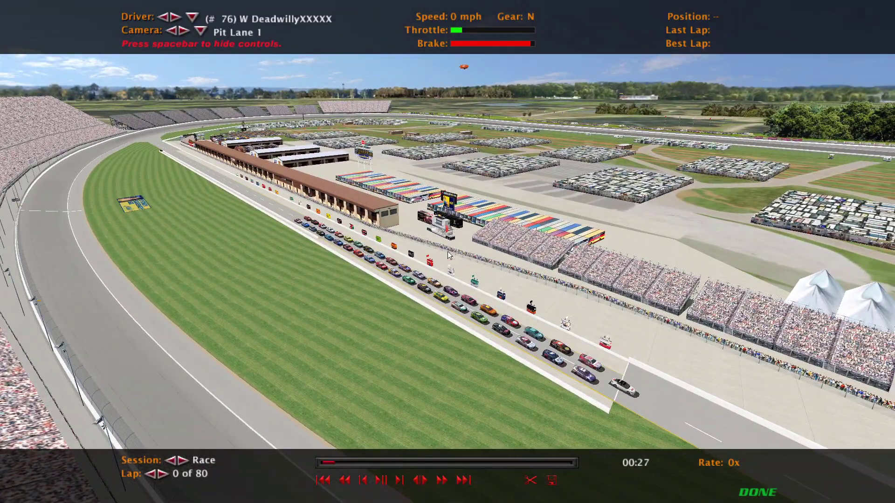
pyautogui.press('space')
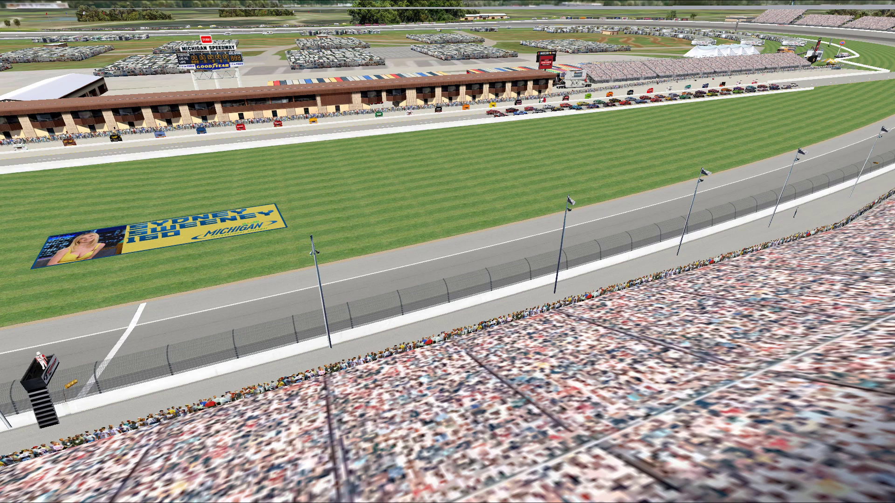
pyautogui.press('space')
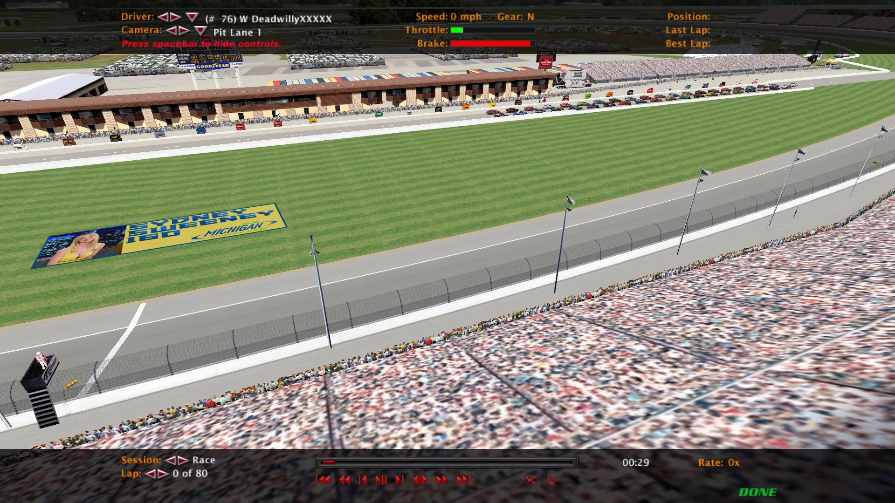
# - Switch to the Roof camera, fast-forward the replay at 3x and hide the controls
pyautogui.press('c')
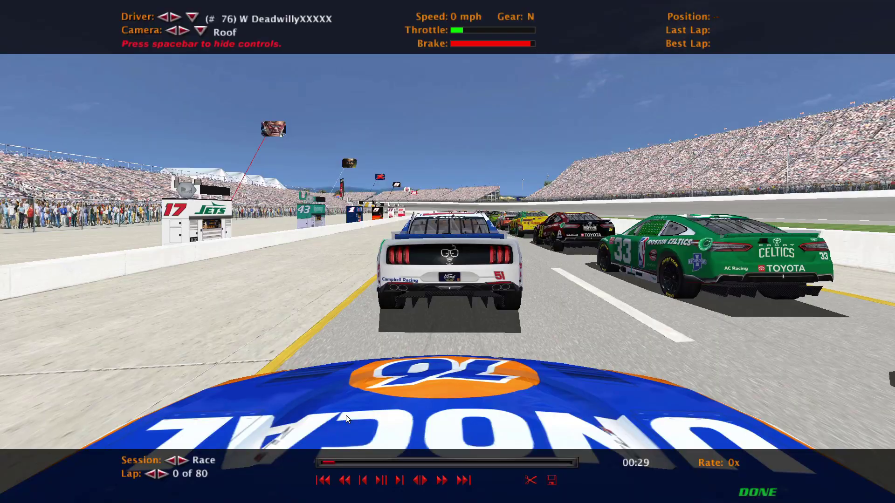
pyautogui.click(442, 480)
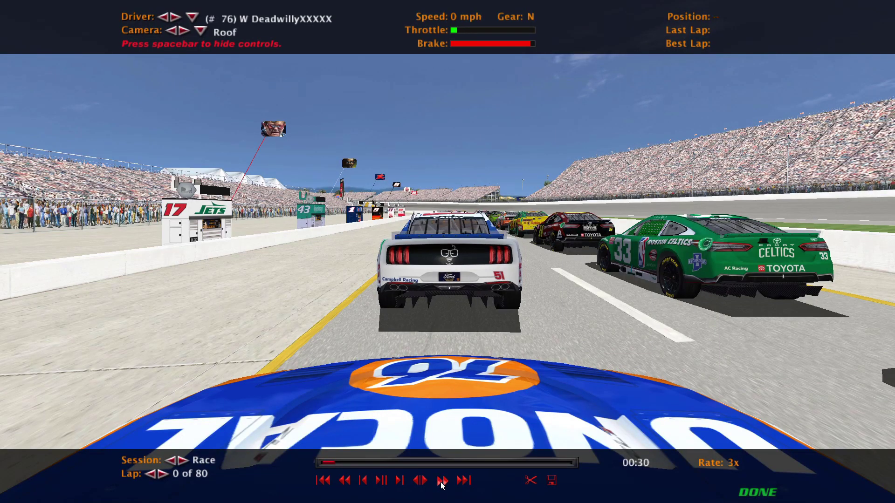
pyautogui.press('space')
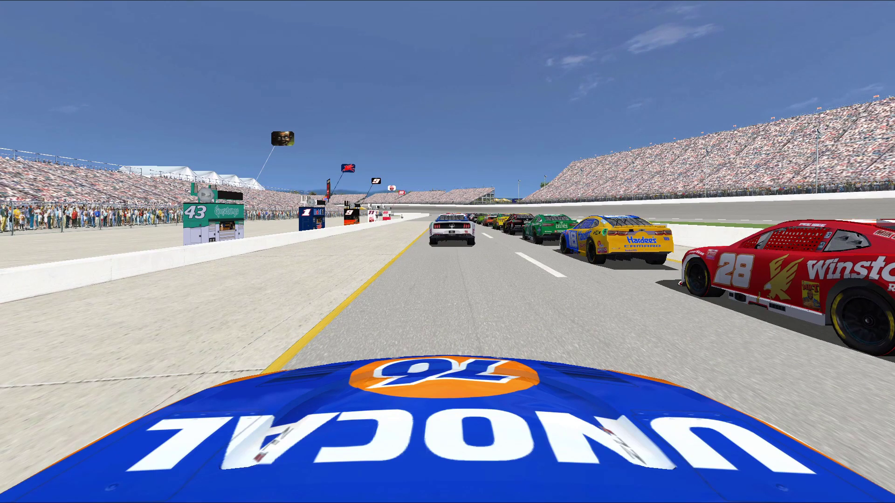
# - Cycle the followed car forward through the field to the purple FedEx car behind the pace car and change the camera
pyautogui.press('pagedown')
pyautogui.press('pagedown')
pyautogui.press('pagedown')
pyautogui.press('pagedown')
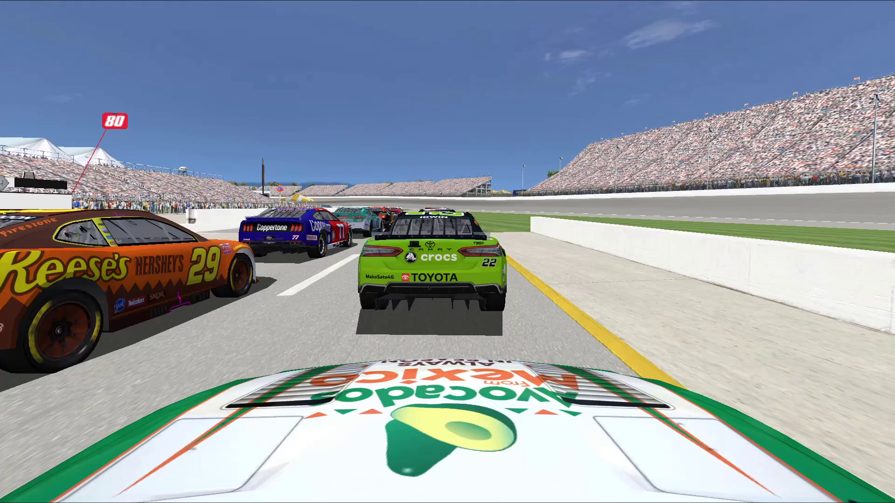
pyautogui.press('pagedown')
pyautogui.press('pagedown')
pyautogui.press('pagedown')
pyautogui.press('pagedown')
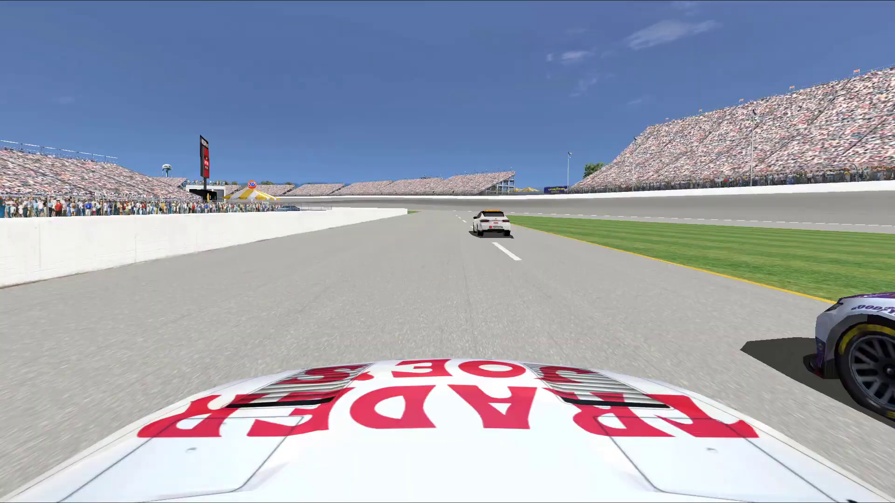
pyautogui.press('pagedown')
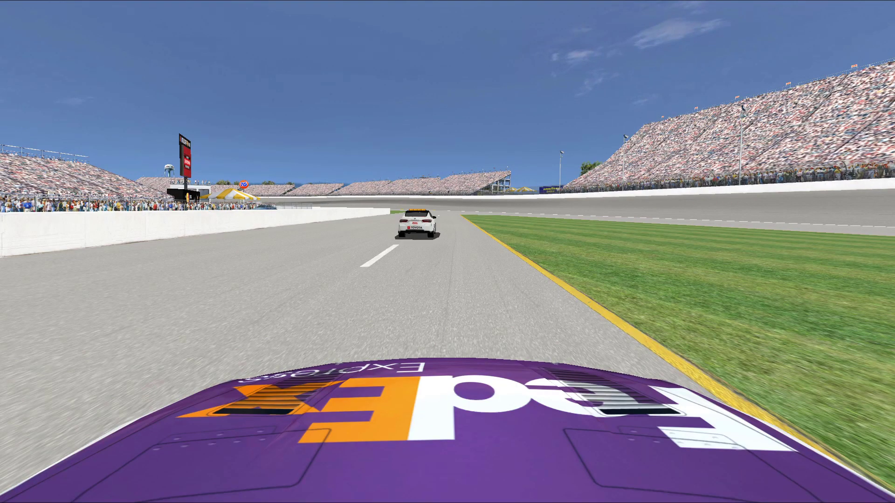
pyautogui.press('c')
pyautogui.press('c')
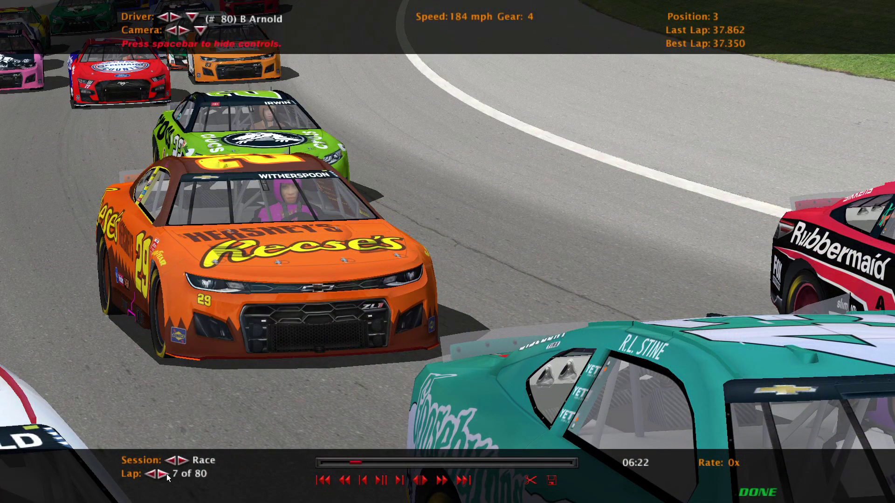
# - Jump the race replay to lap 15
pyautogui.press('BackSpace')
pyautogui.write('15')
pyautogui.press('Return')
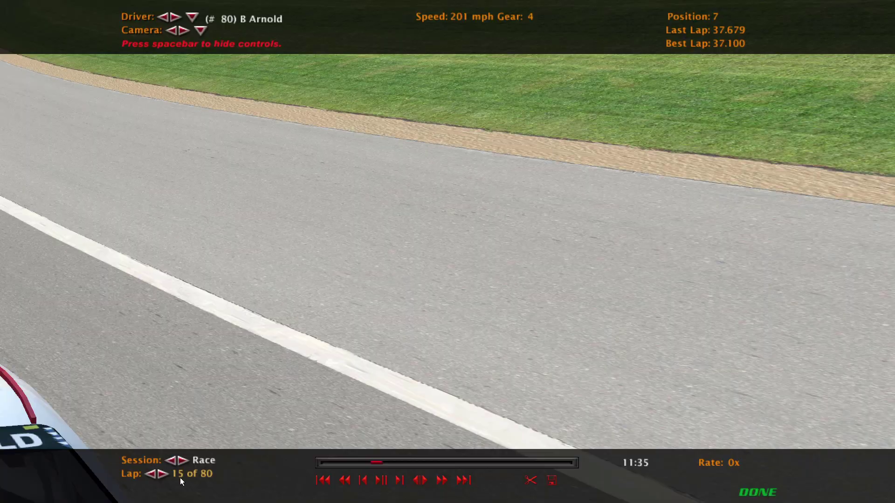
# - Set the replay camera to TV1 and follow the number 76 car
pyautogui.click(200, 29)
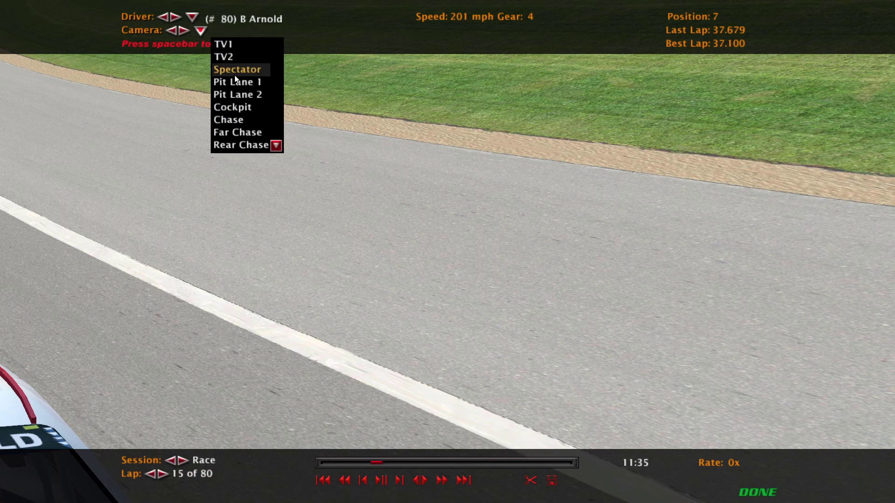
pyautogui.click(235, 46)
pyautogui.click(192, 17)
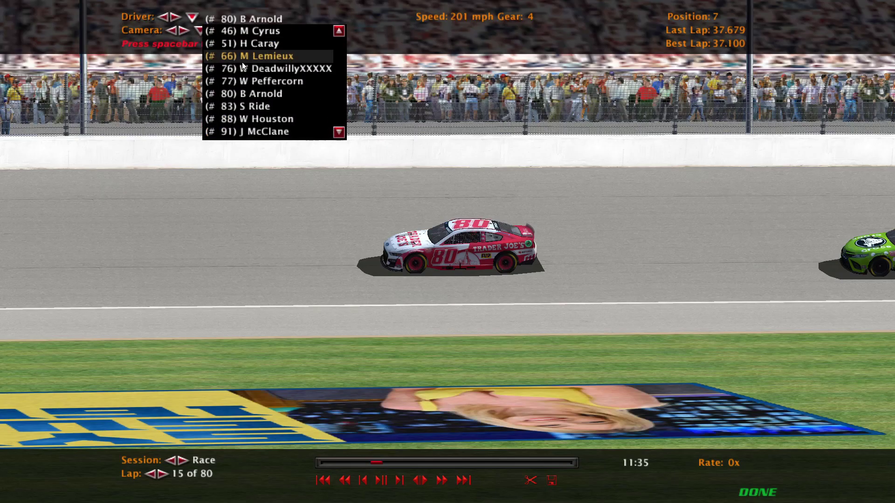
pyautogui.click(253, 68)
# - Fast-forward to about 12:01 on lap 16, pause, and move the camera focus car by car toward the race leaders
pyautogui.click(444, 485)
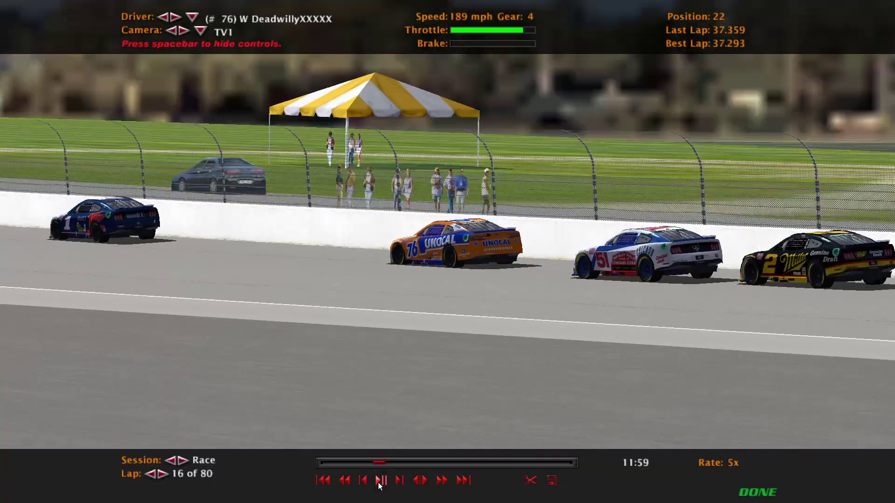
pyautogui.click(379, 483)
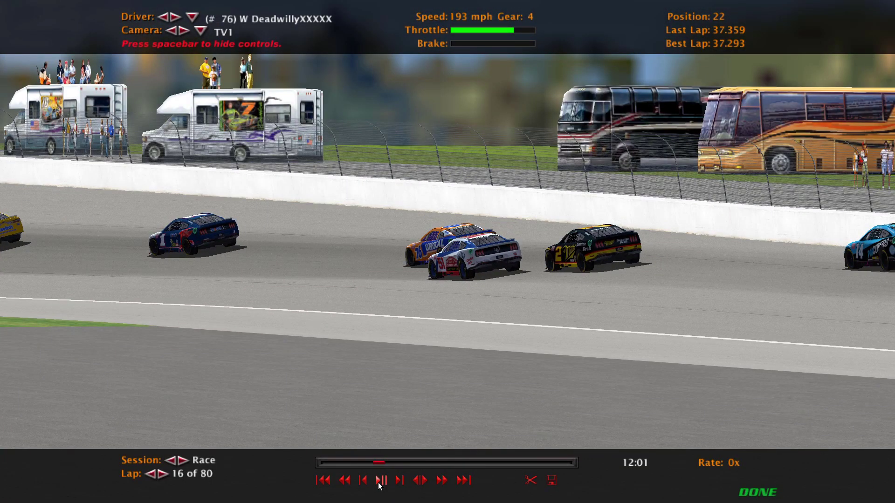
pyautogui.press('Up')
pyautogui.press('Up')
pyautogui.press('Up')
pyautogui.press('Up')
pyautogui.press('Up')
pyautogui.press('Up')
pyautogui.press('Up')
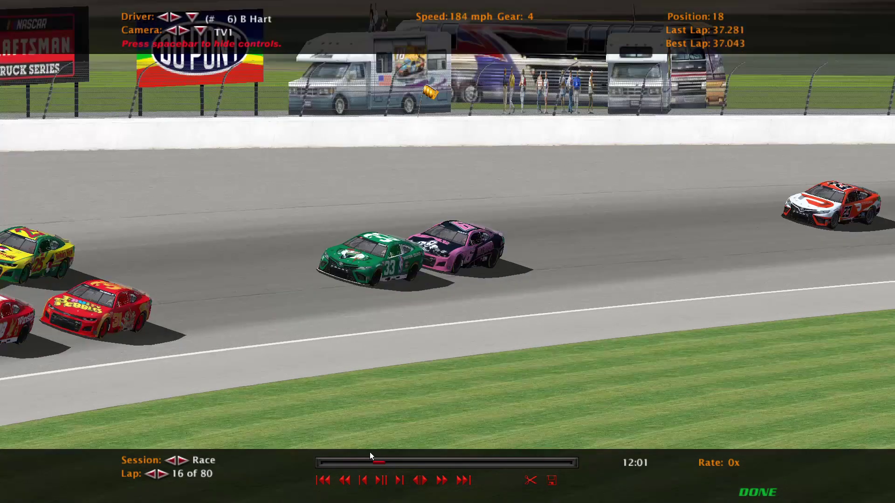
pyautogui.press('Up')
pyautogui.press('Up')
pyautogui.press('Up')
pyautogui.press('Up')
pyautogui.press('Up')
pyautogui.press('Up')
pyautogui.press('Up')
pyautogui.press('Up')
pyautogui.press('Up')
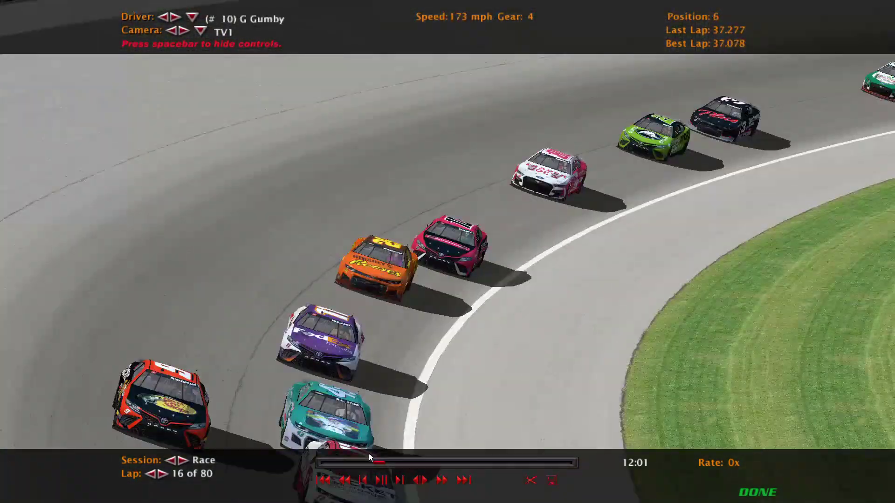
# - Advance the replay to about 12:07, pause, and set up a free trackside camera view with the controls toggled
pyautogui.click(440, 480)
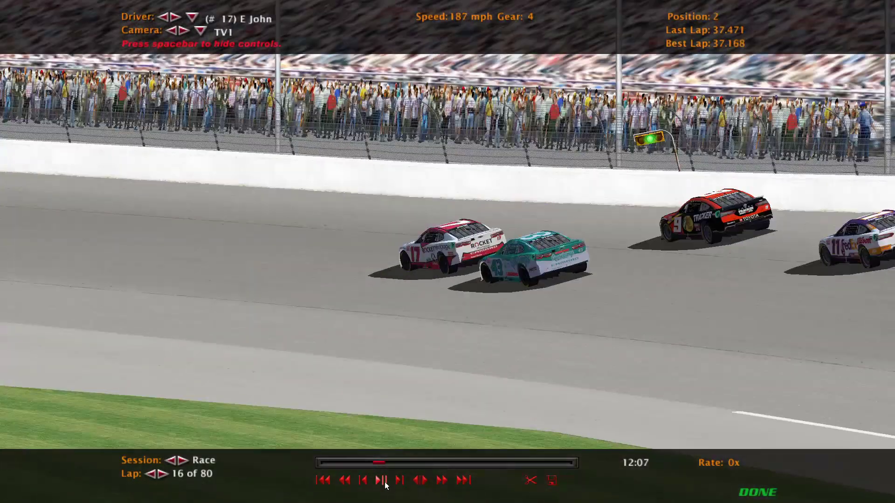
pyautogui.click(384, 482)
pyautogui.press('c')
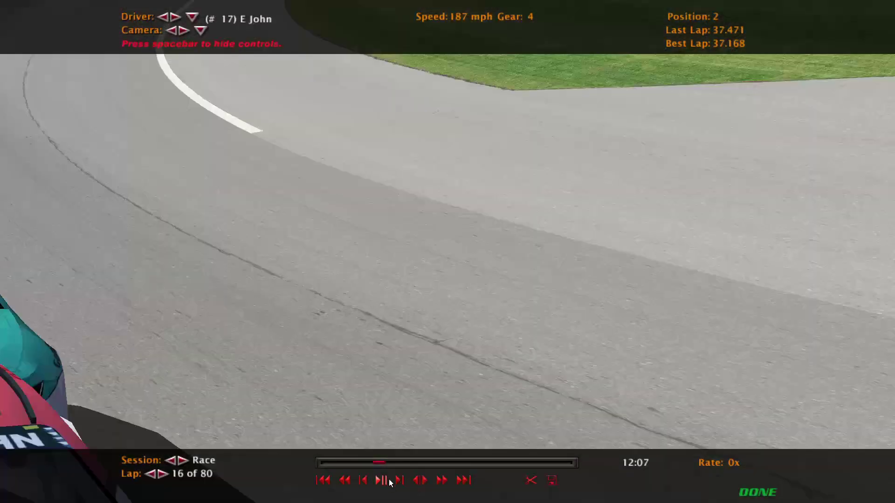
pyautogui.press('c')
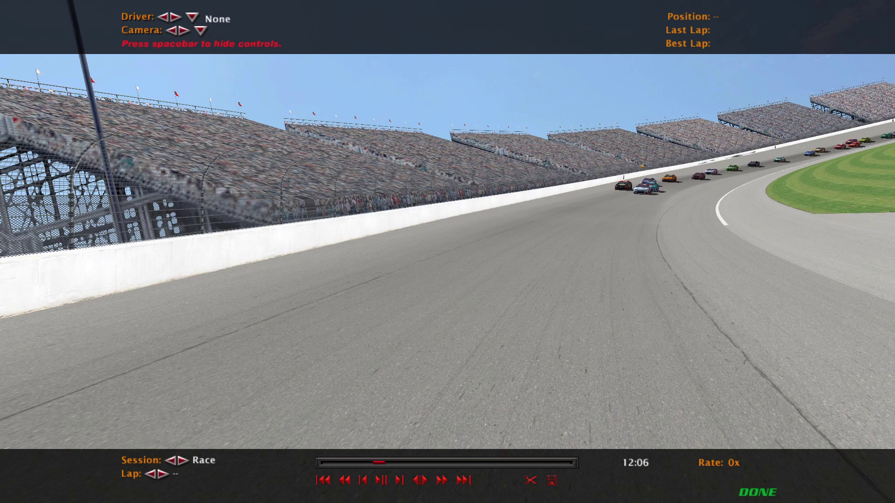
pyautogui.press('space')
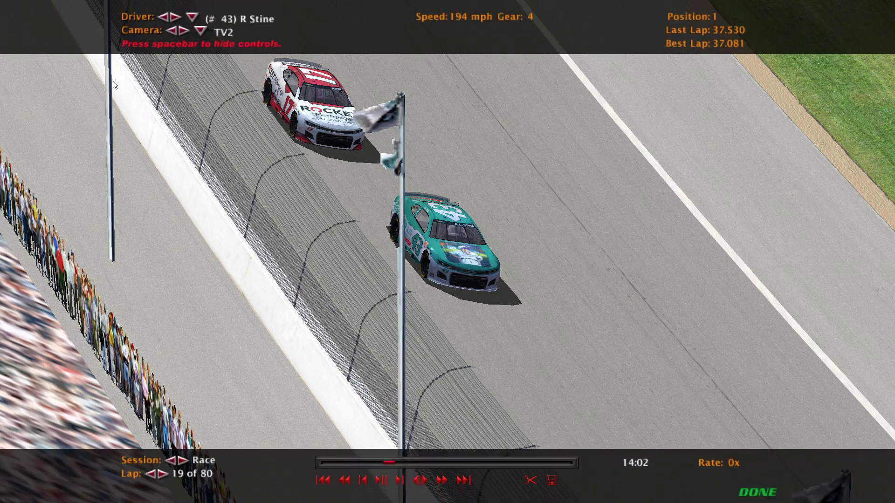
# - Select the number 76 car as the followed driver and switch its replay camera to Roof
pyautogui.click(192, 18)
pyautogui.scroll(-2, 270, 107)
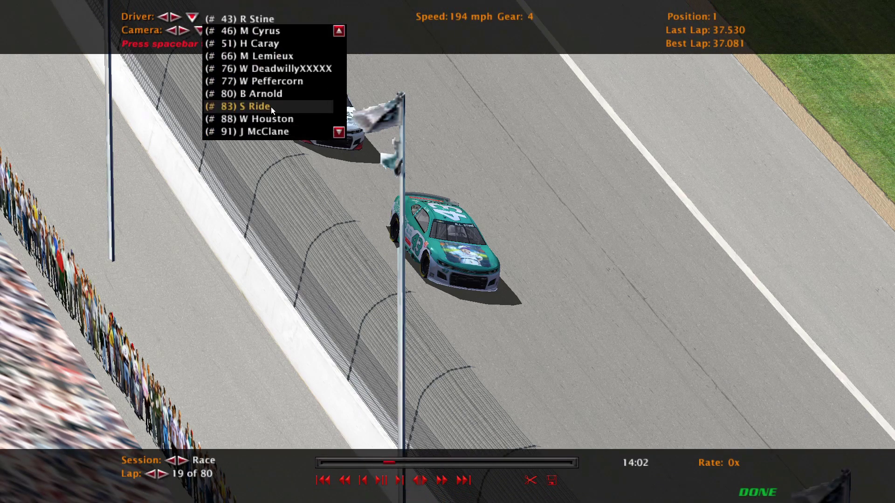
pyautogui.click(275, 69)
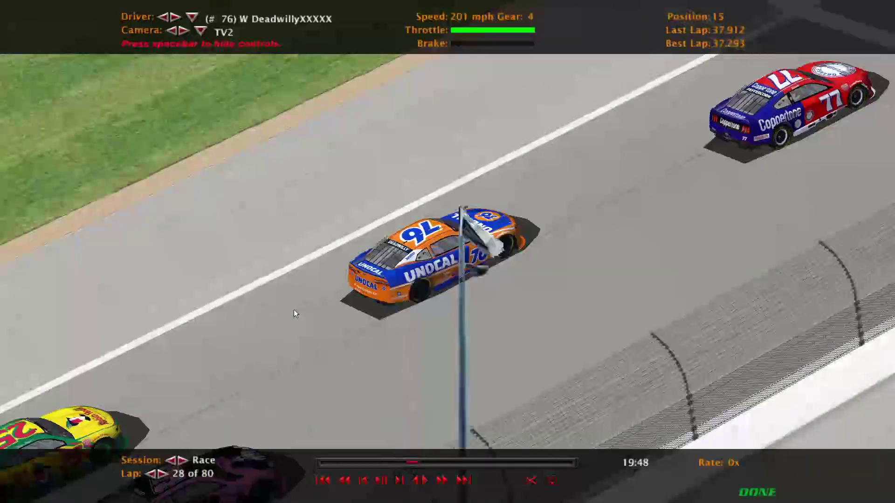
pyautogui.press('c')
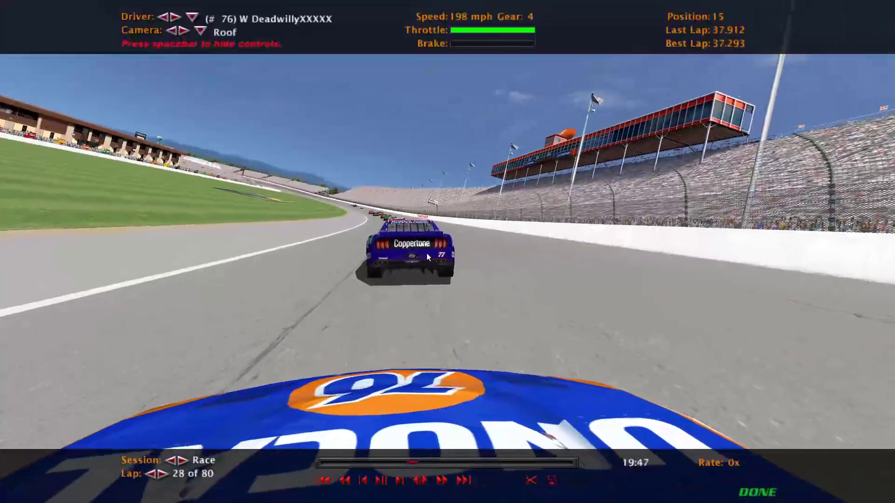
# - Cue the Roof view replay to about 19:42 on lap 28, pause it, and toggle the controls
pyautogui.click(380, 481)
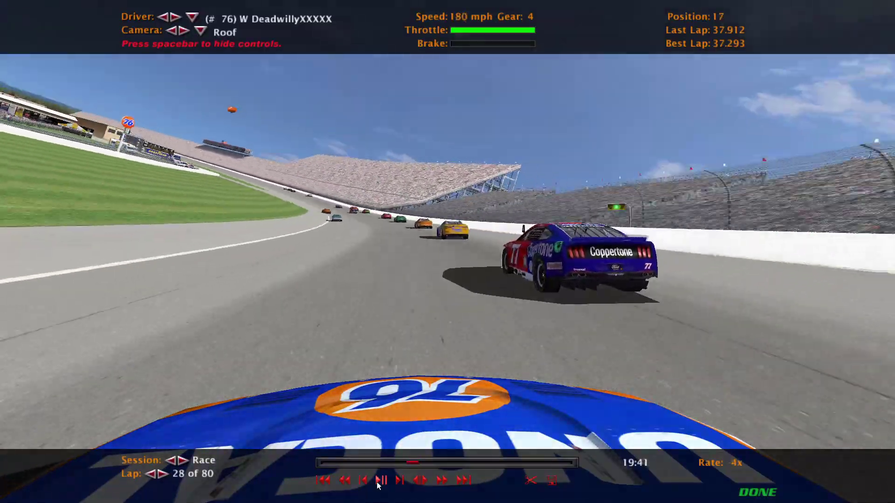
pyautogui.click(378, 484)
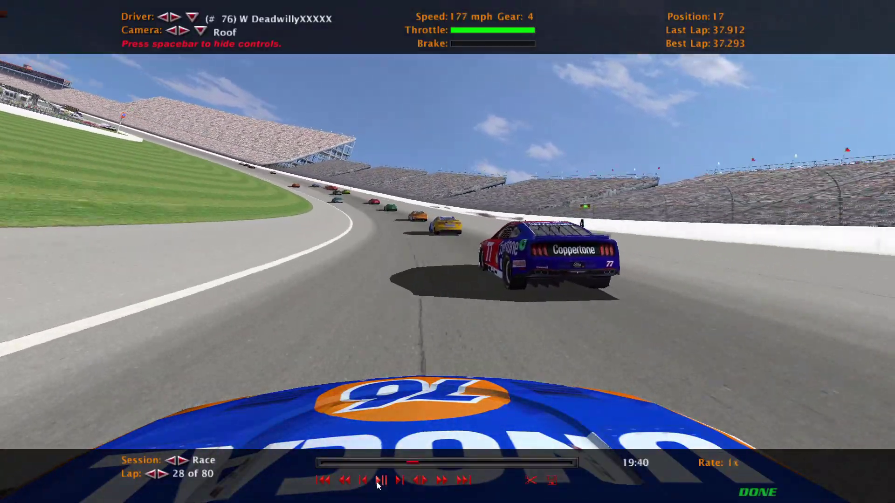
pyautogui.click(381, 481)
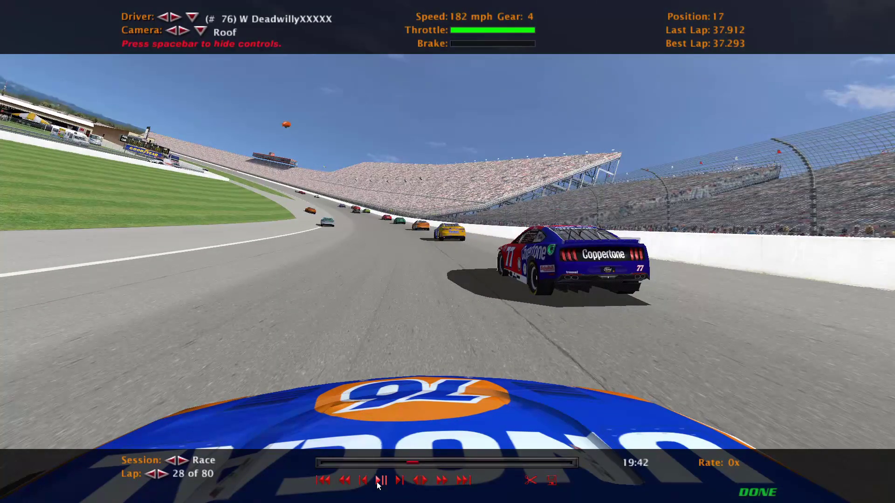
pyautogui.press('space')
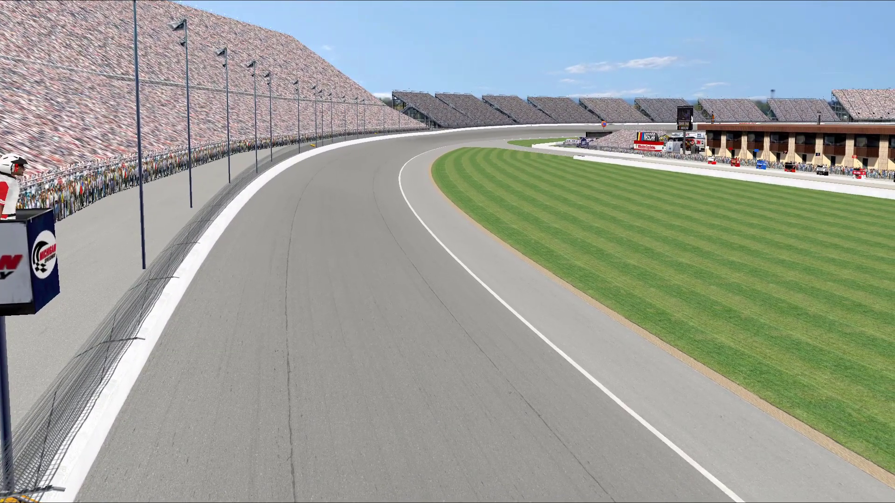
# - Jump the race replay to lap 19
pyautogui.press('s')
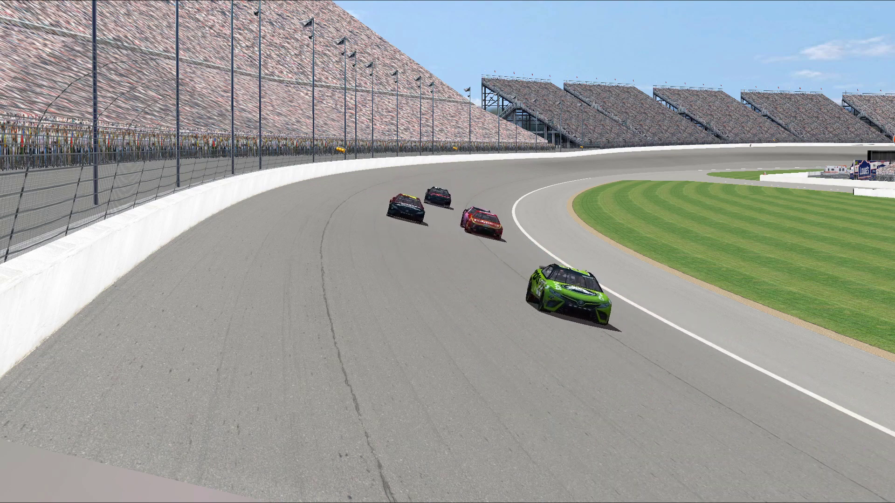
pyautogui.moveTo(447, 257)
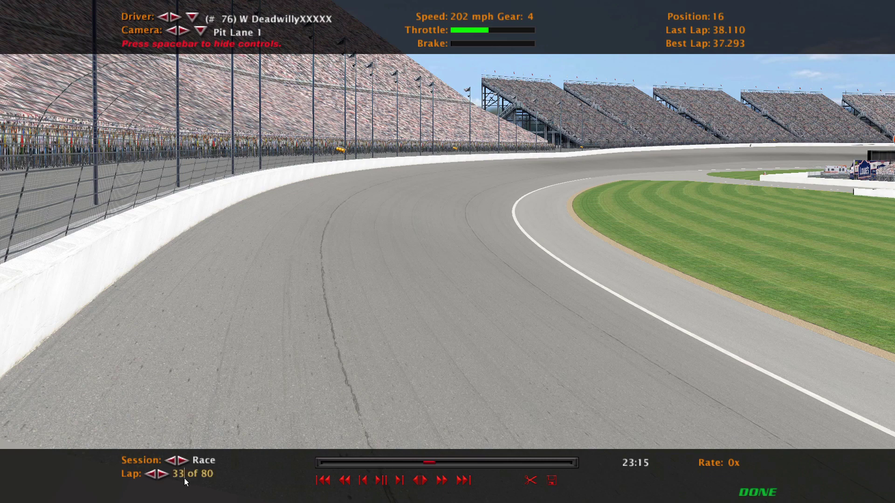
pyautogui.press('BackSpace')
pyautogui.press('BackSpace')
pyautogui.write('19')
pyautogui.press('Return')
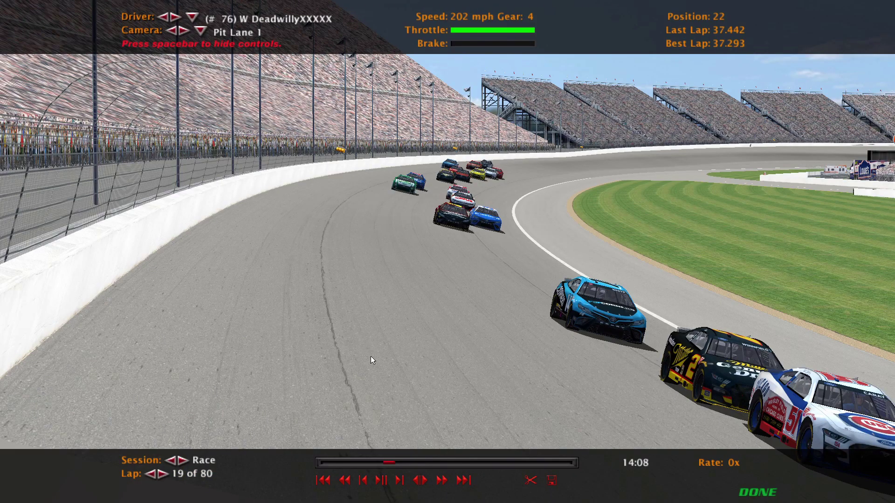
# - Check the cars around the number 6 and 77 cars in the Chase camera, then return to the number 76 car
pyautogui.write('6')
pyautogui.press('Return')
pyautogui.press('Down')
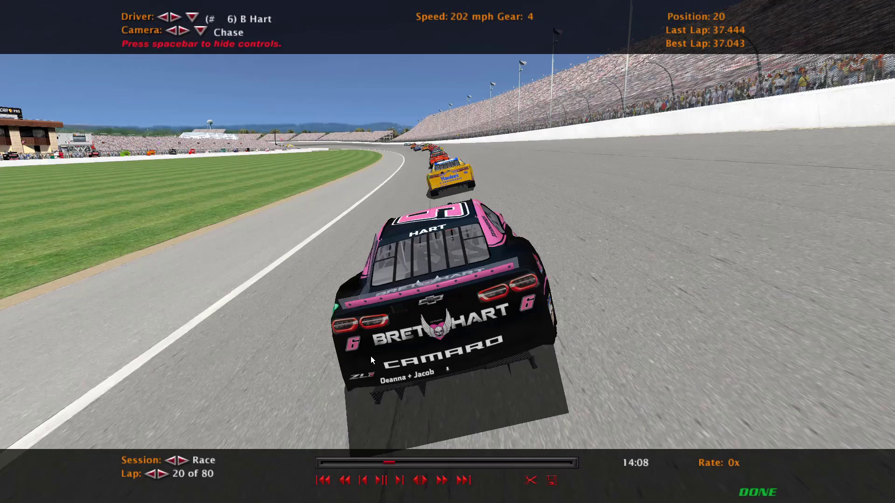
pyautogui.press('Right')
pyautogui.press('Right')
pyautogui.press('Right')
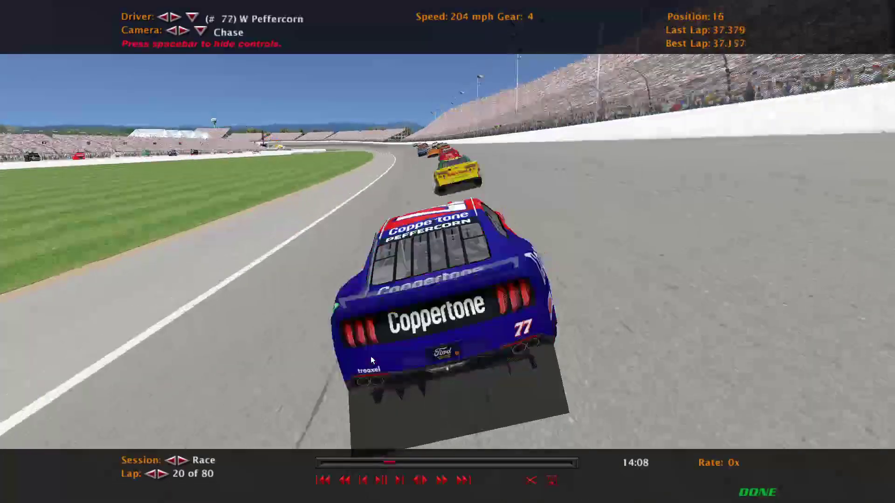
pyautogui.press('Right')
pyautogui.press('Right')
pyautogui.press('Right')
pyautogui.press('Left')
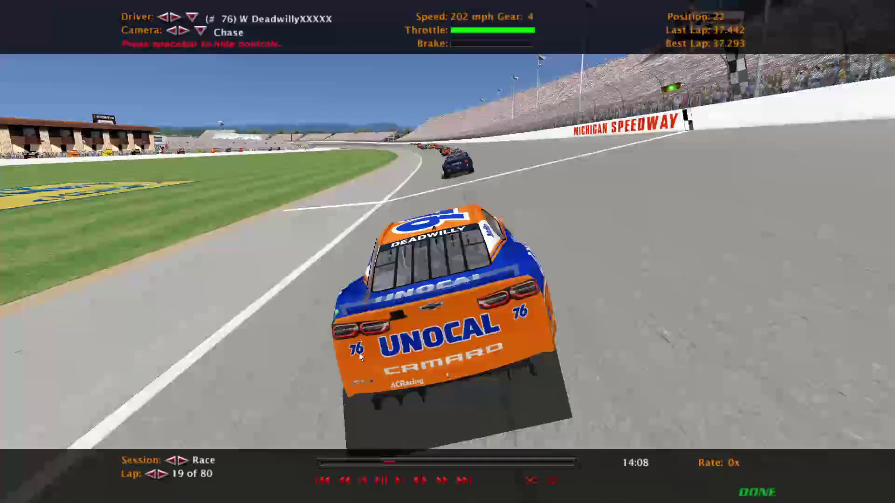
# - Advance the replay to lap 21, switch the number 76 car to the TV1 camera, and toggle the controls
pyautogui.click(163, 475)
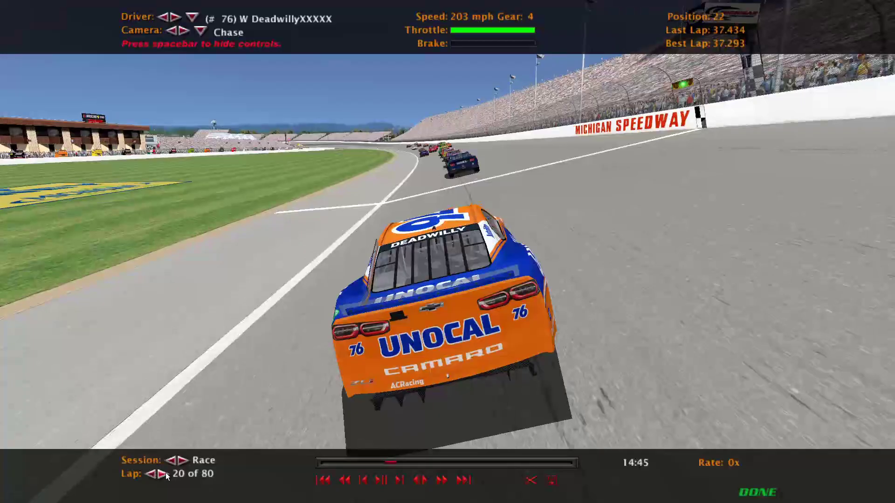
pyautogui.click(163, 475)
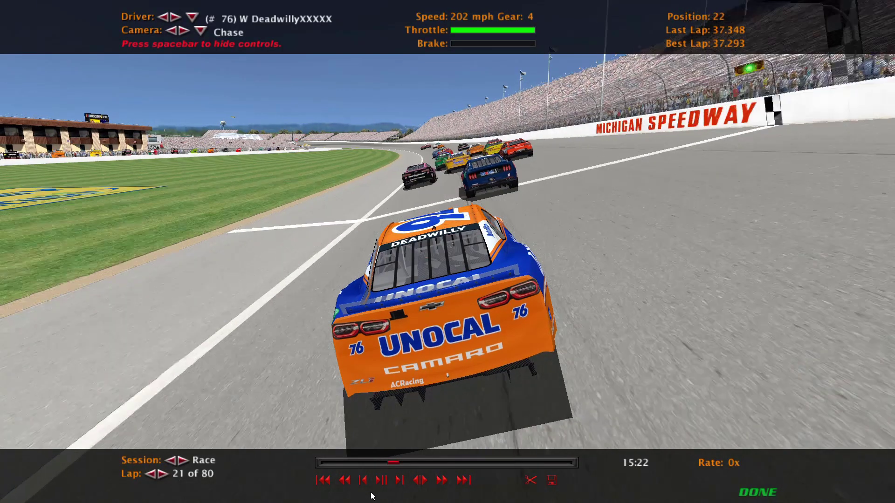
pyautogui.press('c')
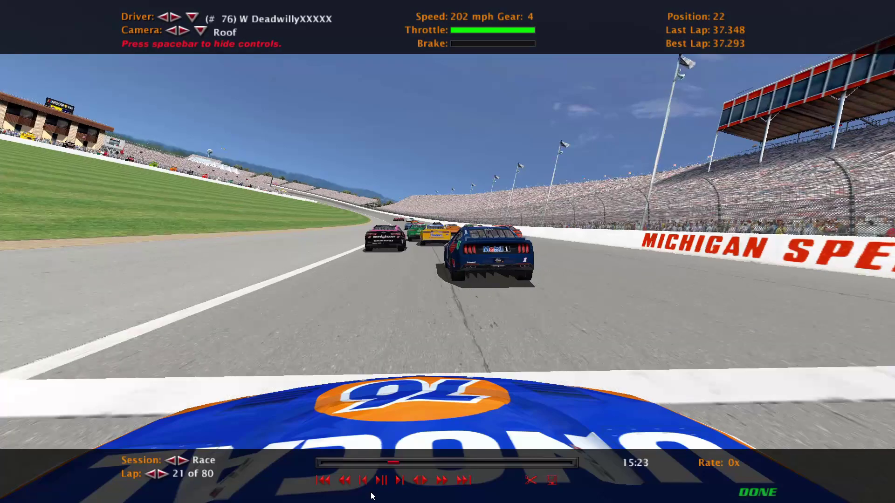
pyautogui.press('c')
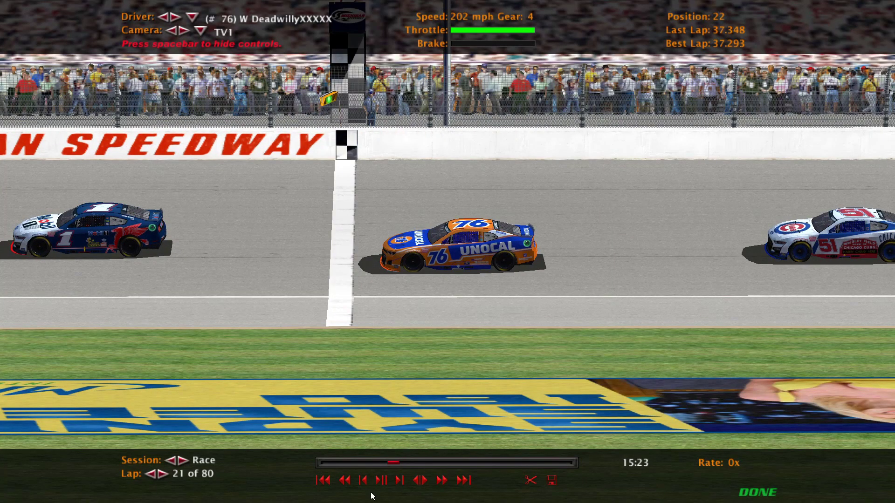
pyautogui.press('space')
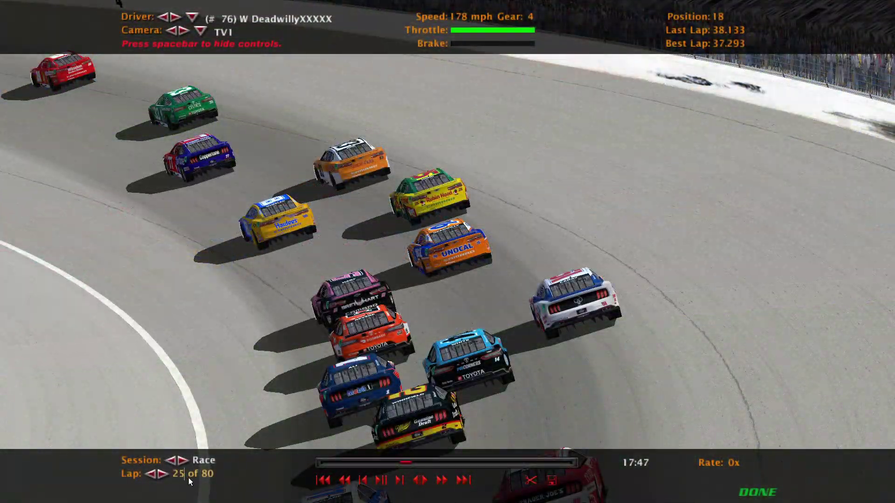
# - Jump the replay to lap 36, move the TV1 camera focus car by car through the field to the number 29 car, and hide the controls
pyautogui.press('Return')
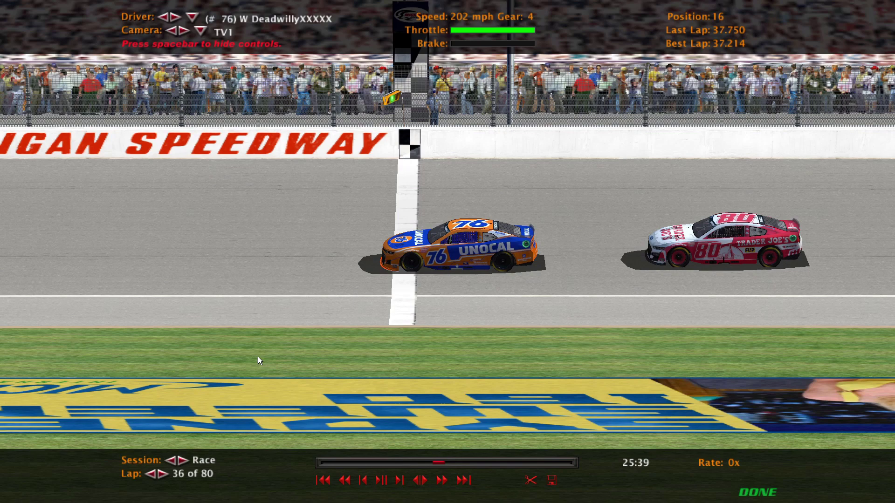
pyautogui.press('Up')
pyautogui.press('Up')
pyautogui.press('Up')
pyautogui.press('Up')
pyautogui.press('Up')
pyautogui.press('Up')
pyautogui.press('Up')
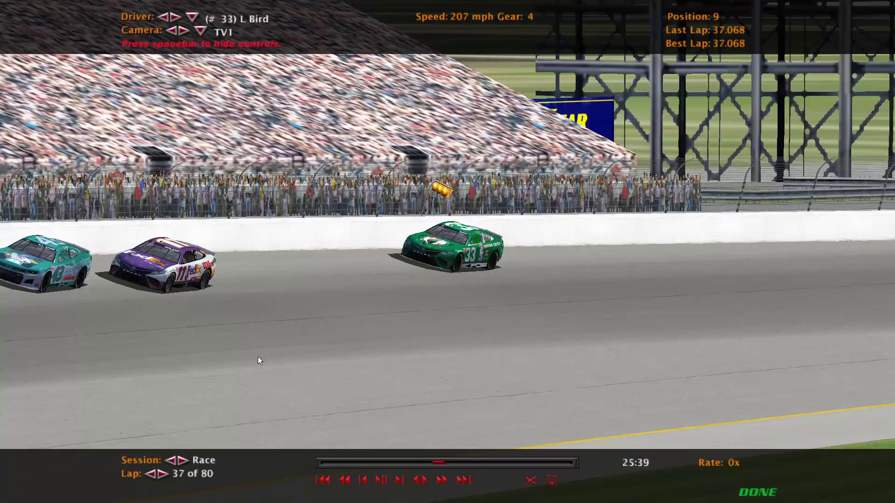
pyautogui.press('Up')
pyautogui.press('Up')
pyautogui.press('Up')
pyautogui.press('Up')
pyautogui.press('Up')
pyautogui.press('Up')
pyautogui.press('Up')
pyautogui.press('Up')
pyautogui.press('Up')
pyautogui.press('Up')
pyautogui.press('Up')
pyautogui.press('Up')
pyautogui.press('Up')
pyautogui.press('Up')
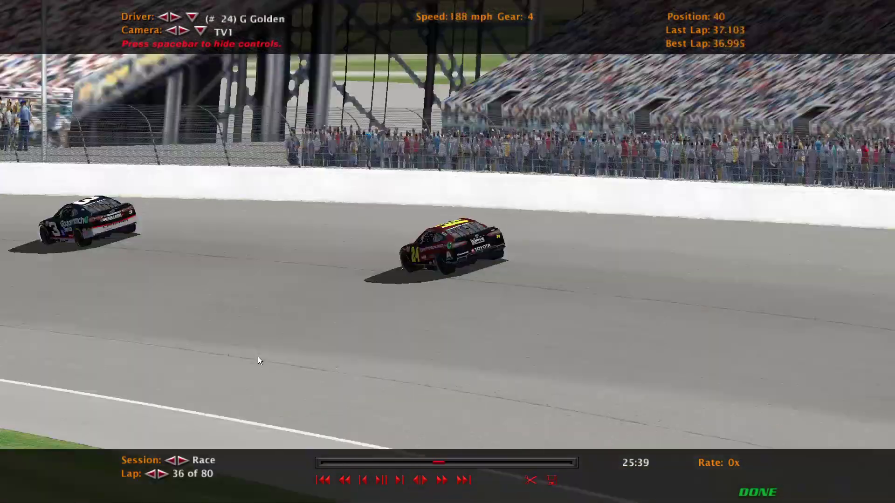
pyautogui.press('Up')
pyautogui.press('Up')
pyautogui.press('Up')
pyautogui.press('Up')
pyautogui.press('Up')
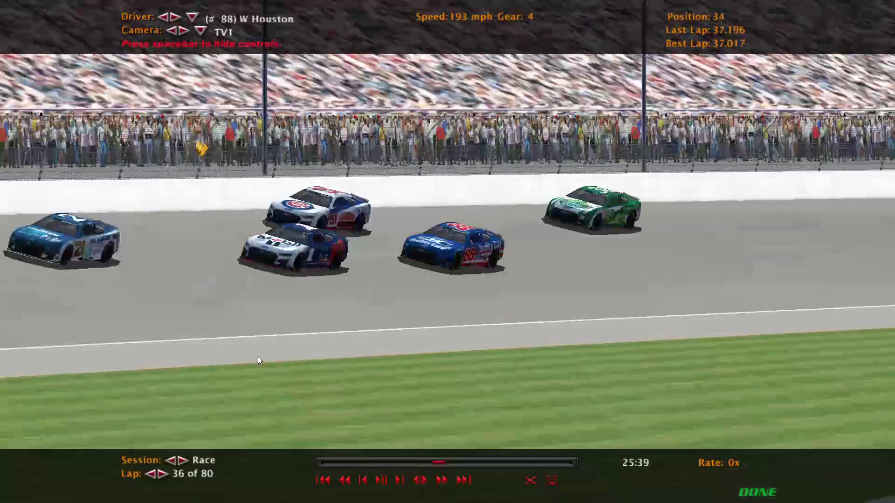
pyautogui.press('Up')
pyautogui.press('Up')
pyautogui.press('Up')
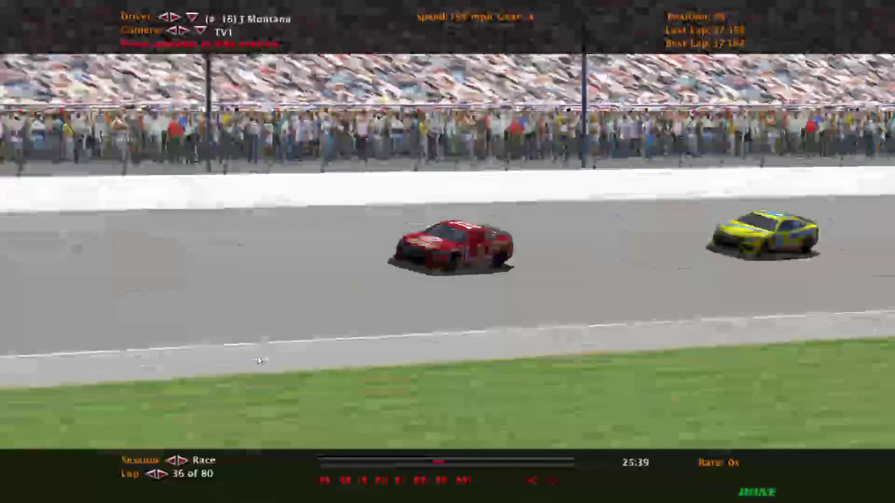
pyautogui.press('Up')
pyautogui.press('Up')
pyautogui.press('Up')
pyautogui.press('Up')
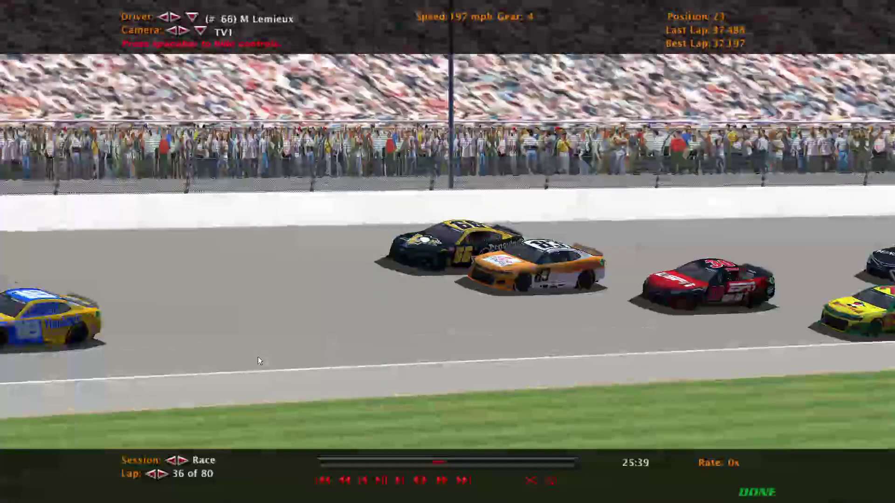
pyautogui.press('Up')
pyautogui.press('Up')
pyautogui.press('Up')
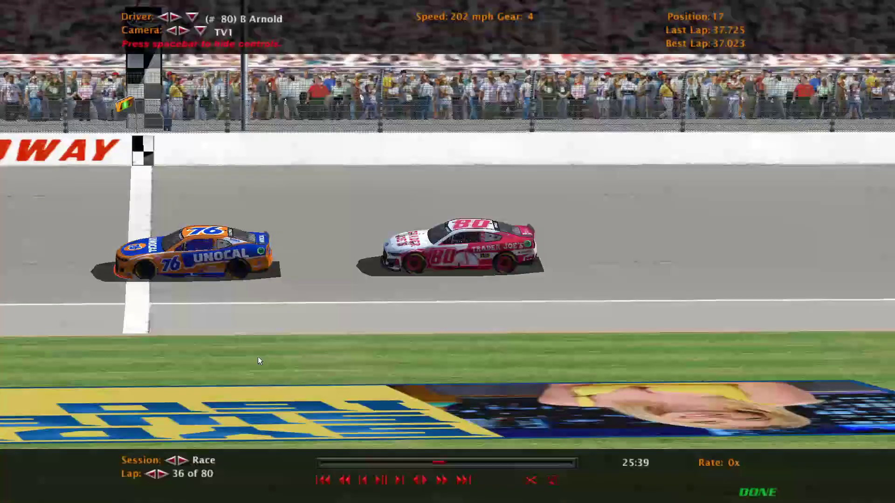
pyautogui.press('Up')
pyautogui.press('Up')
pyautogui.press('Up')
pyautogui.press('Up')
pyautogui.press('Up')
pyautogui.press('Up')
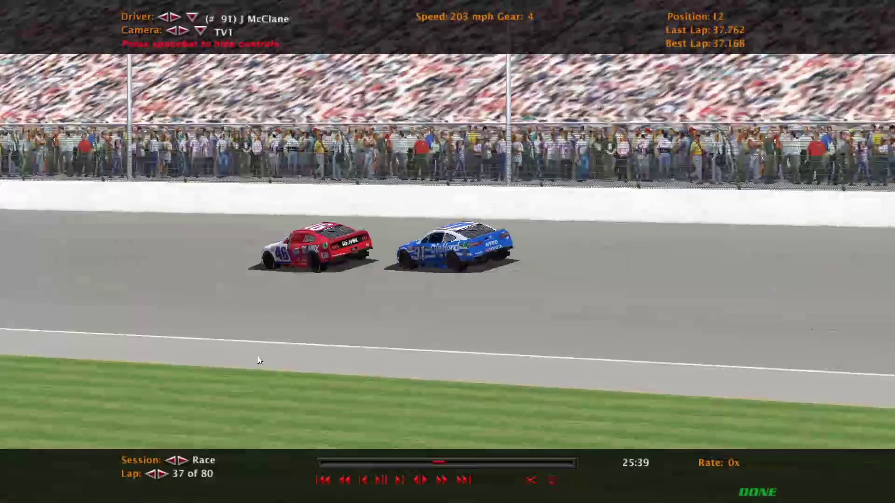
pyautogui.press('Up')
pyautogui.press('Up')
pyautogui.press('Up')
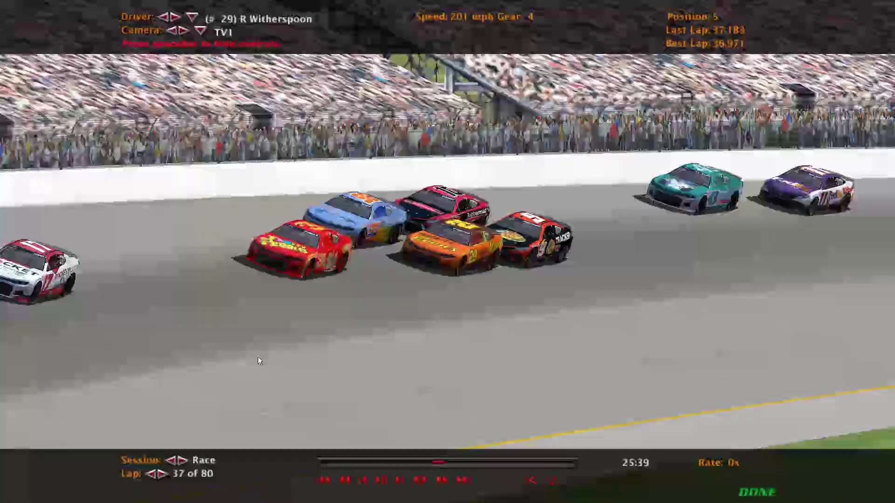
pyautogui.press('Up')
pyautogui.press('Up')
pyautogui.press('Up')
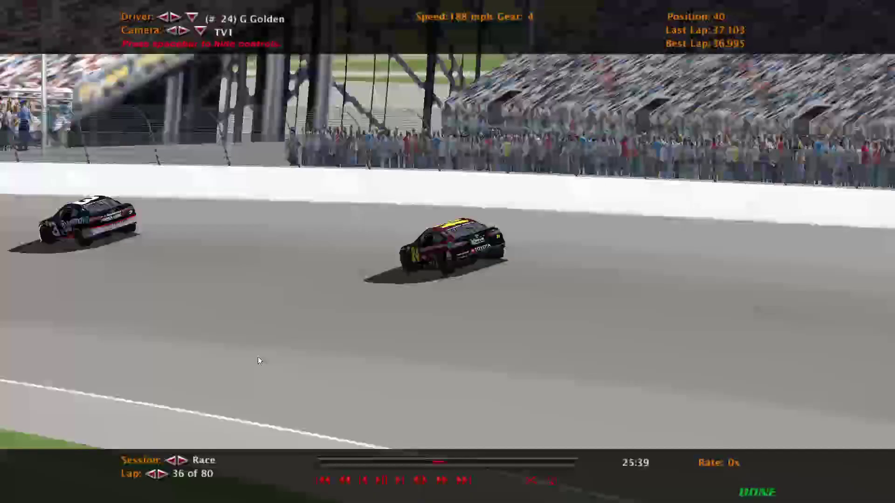
pyautogui.press('Up')
pyautogui.press('Up')
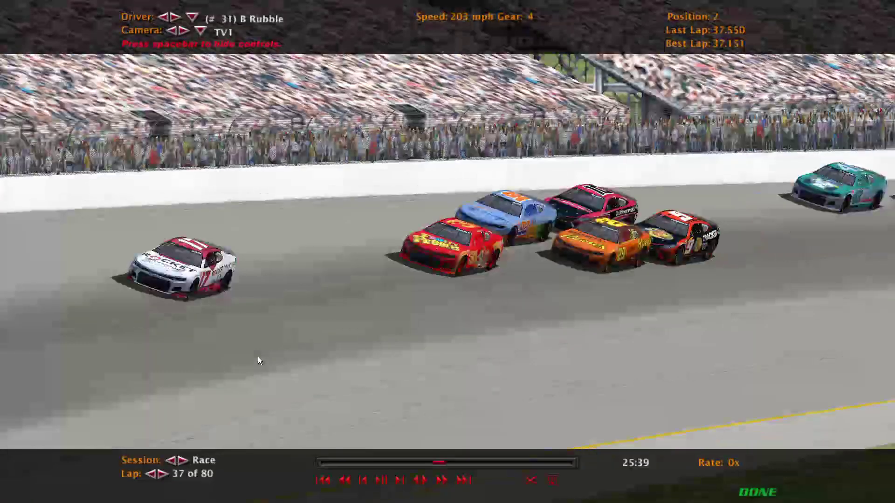
pyautogui.press('Up')
pyautogui.press('Up')
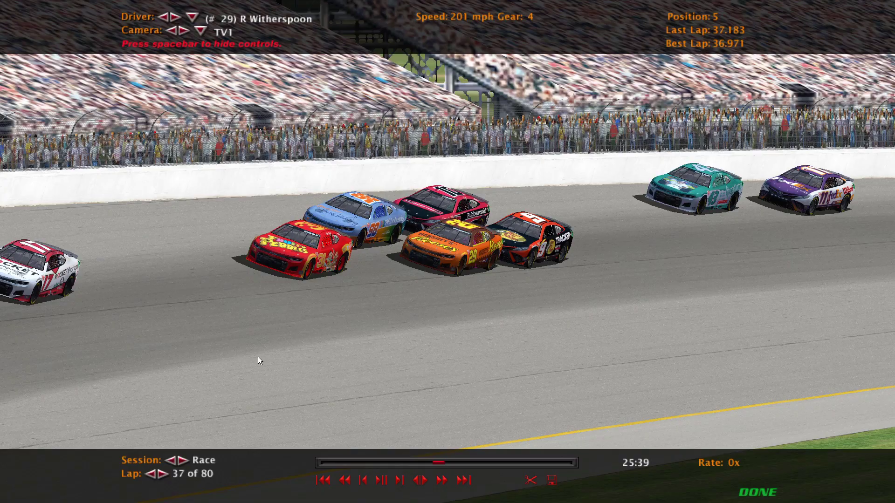
pyautogui.press('space')
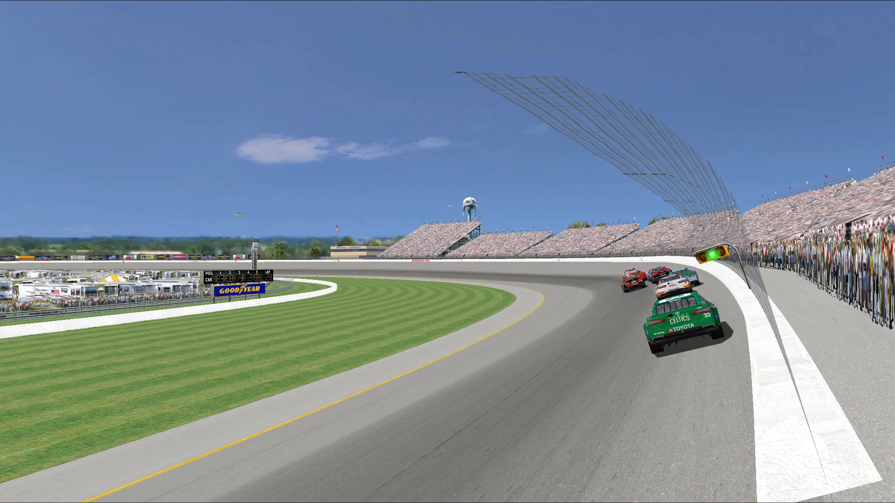
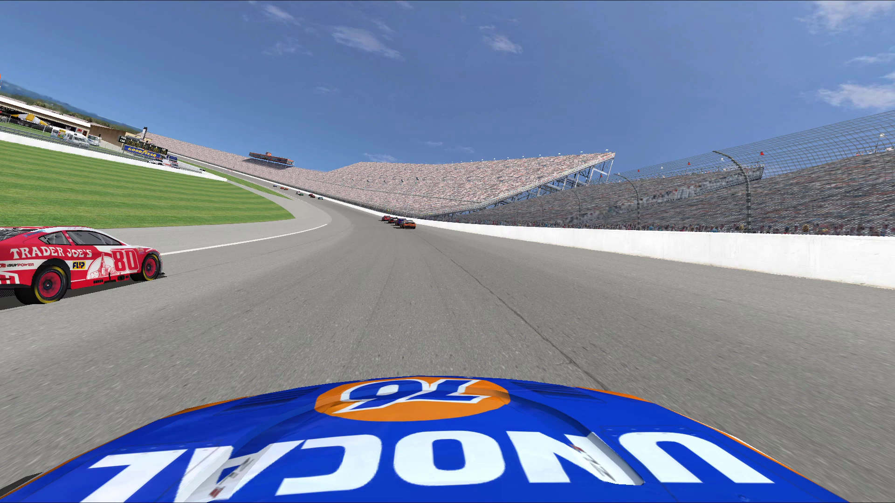
# - Show the replay controls, switch to the TV1 camera, and move the focus car by car through the field to the number 14 car
pyautogui.press('space')
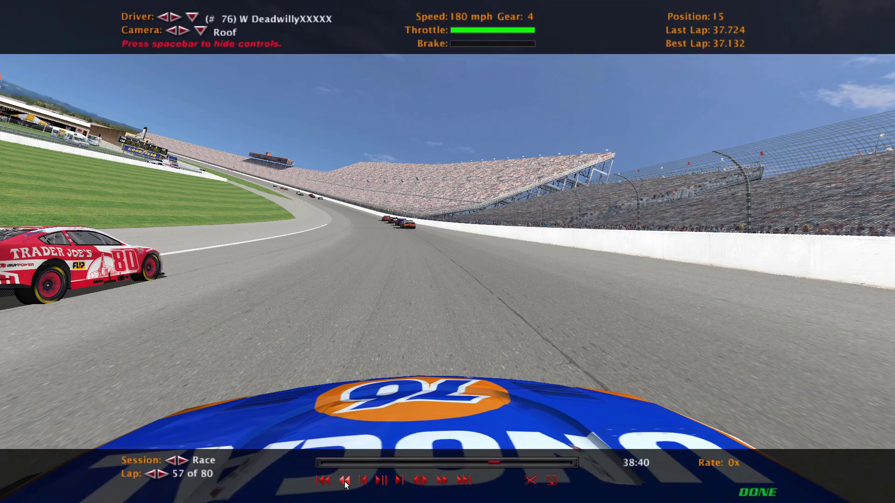
pyautogui.press('Up')
pyautogui.press('c')
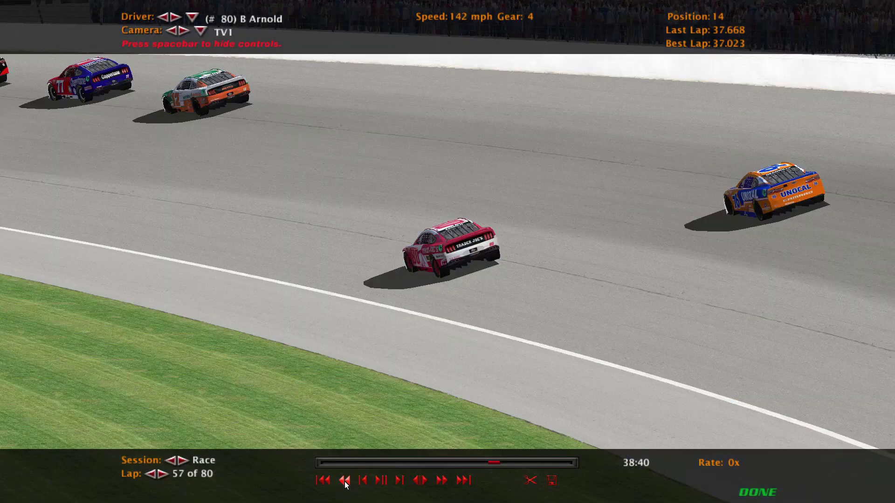
pyautogui.press('Up')
pyautogui.press('Up')
pyautogui.press('Up')
pyautogui.press('Up')
pyautogui.press('Up')
pyautogui.press('Up')
pyautogui.press('Up')
pyautogui.press('Up')
pyautogui.press('Up')
pyautogui.press('Up')
pyautogui.press('Up')
pyautogui.press('Up')
pyautogui.press('Up')
pyautogui.press('Up')
pyautogui.press('Up')
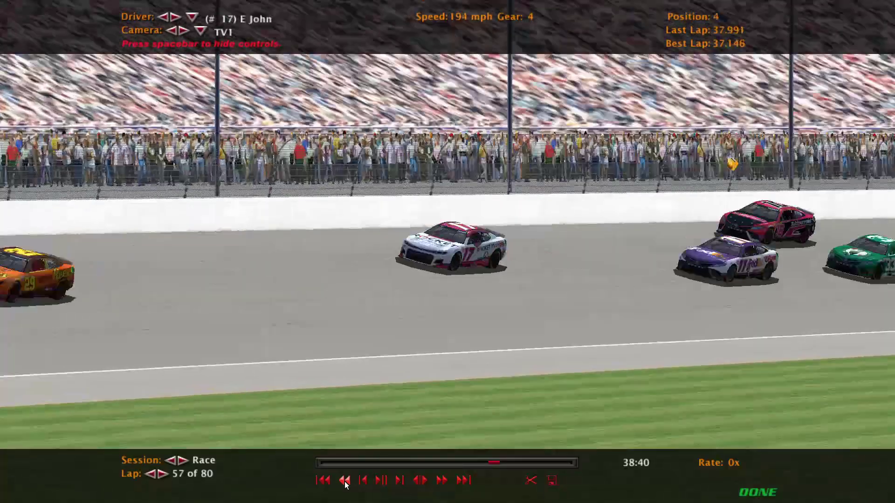
pyautogui.press('Up')
pyautogui.press('Up')
pyautogui.press('Up')
pyautogui.press('Up')
pyautogui.press('Up')
pyautogui.press('Up')
pyautogui.press('Up')
pyautogui.press('Up')
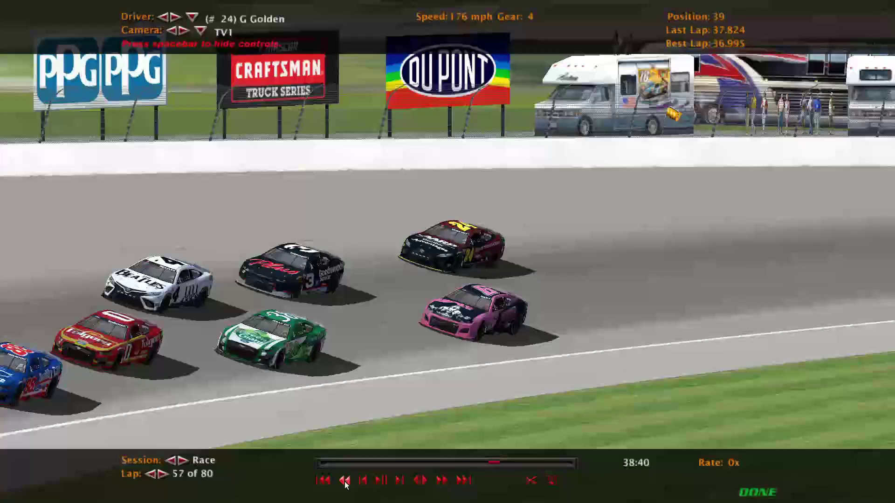
pyautogui.press('Up')
pyautogui.press('Up')
pyautogui.press('Up')
pyautogui.press('Up')
pyautogui.press('Up')
pyautogui.press('Up')
pyautogui.press('Up')
pyautogui.press('Up')
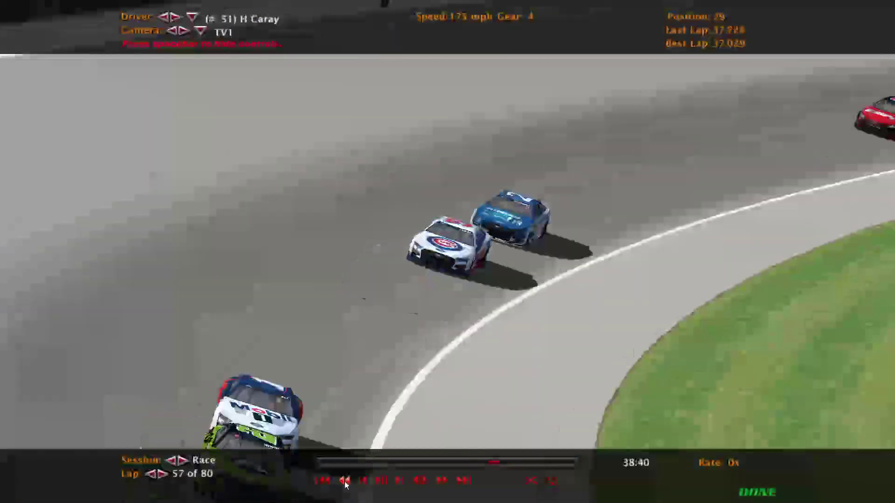
pyautogui.press('Up')
pyautogui.press('Up')
pyautogui.press('Up')
pyautogui.press('Up')
pyautogui.press('Up')
pyautogui.press('Up')
pyautogui.press('Up')
pyautogui.press('Up')
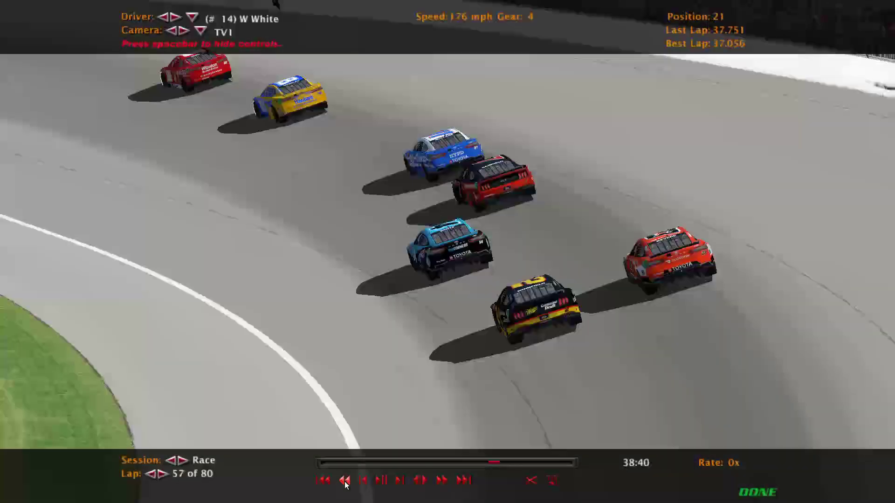
# - Move the focus back to the number 18 car, switch it to the Pit Lane 2 camera, and hide the controls
pyautogui.press('Down')
pyautogui.press('Down')
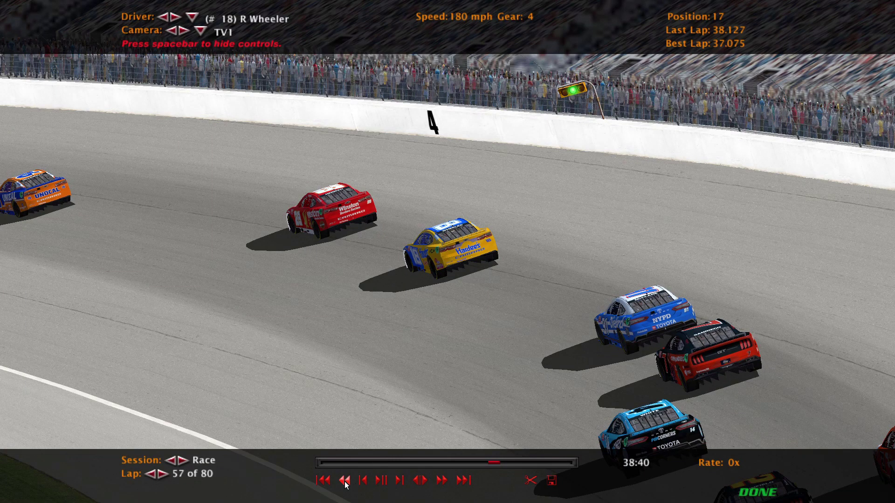
pyautogui.hotkey('shift', 'c')
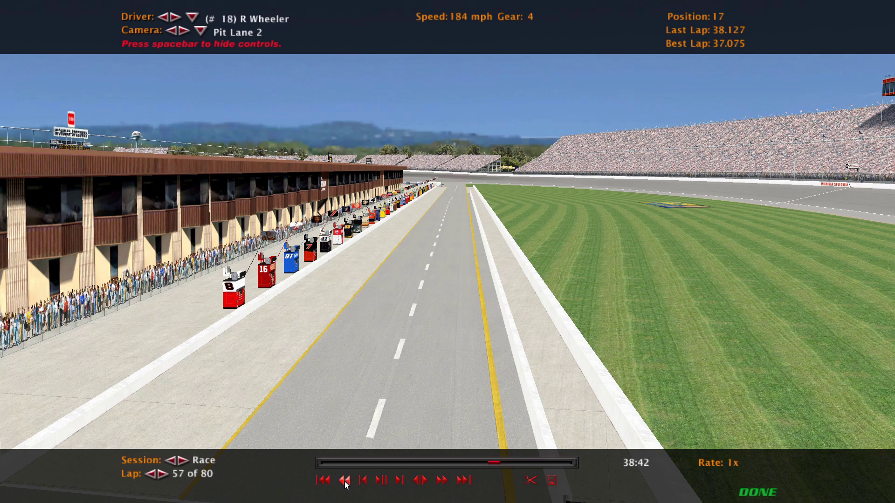
pyautogui.press('space')
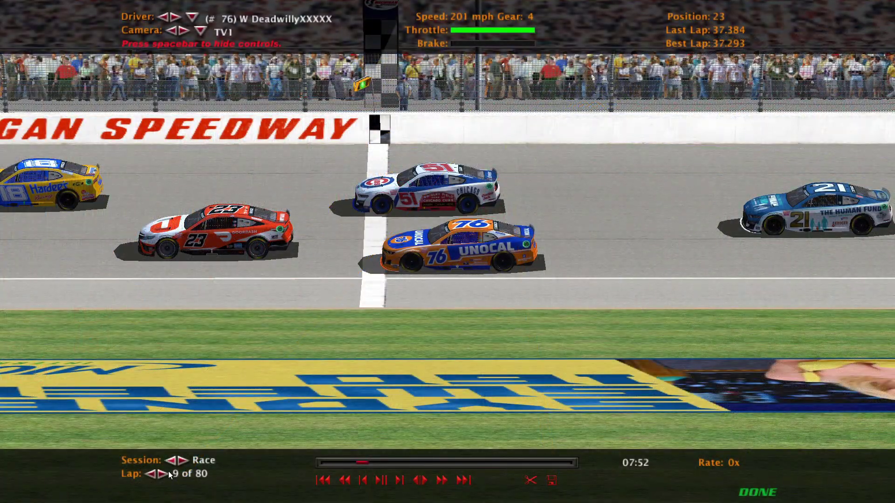
# - Jump the race replay to lap 8 with the TV1 camera on the number 76 car
pyautogui.click(149, 479)
pyautogui.click(149, 479)
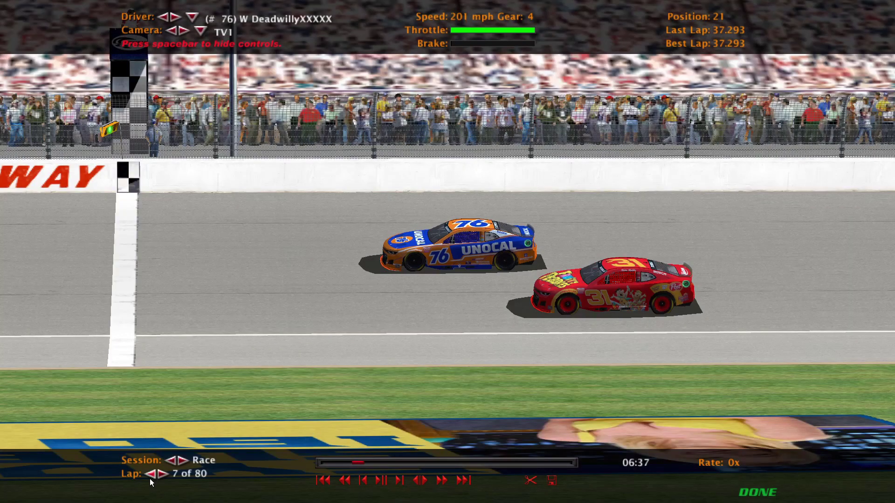
pyautogui.click(166, 475)
pyautogui.click(166, 476)
pyautogui.click(150, 475)
pyautogui.click(150, 475)
pyautogui.click(166, 478)
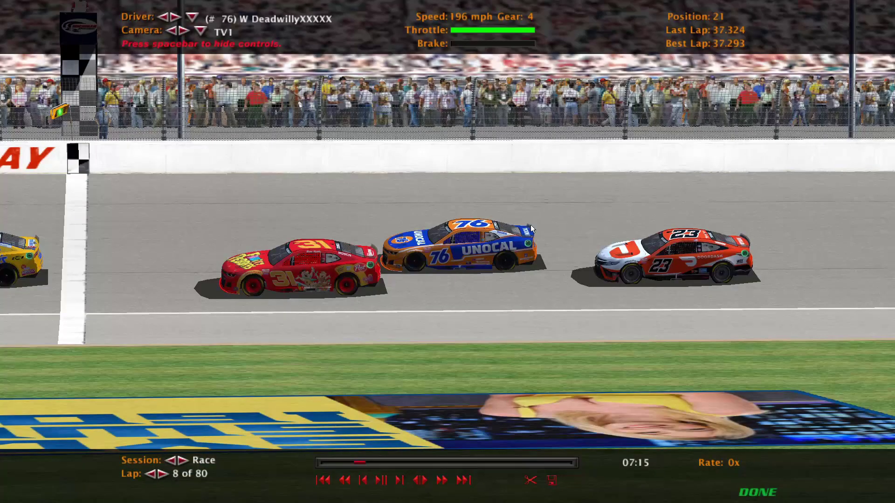
# - Hide the replay controls on the wide shot behind the number 76 car and on the lap 31 shot
pyautogui.click(485, 227)
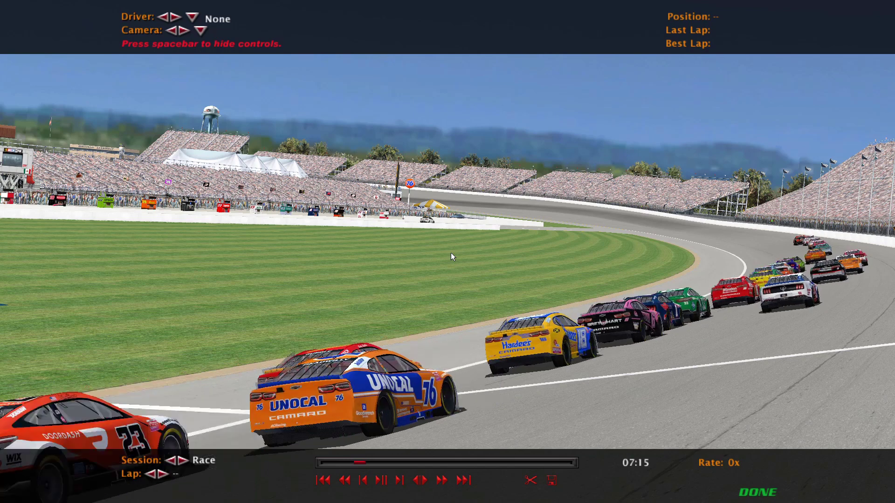
pyautogui.press('space')
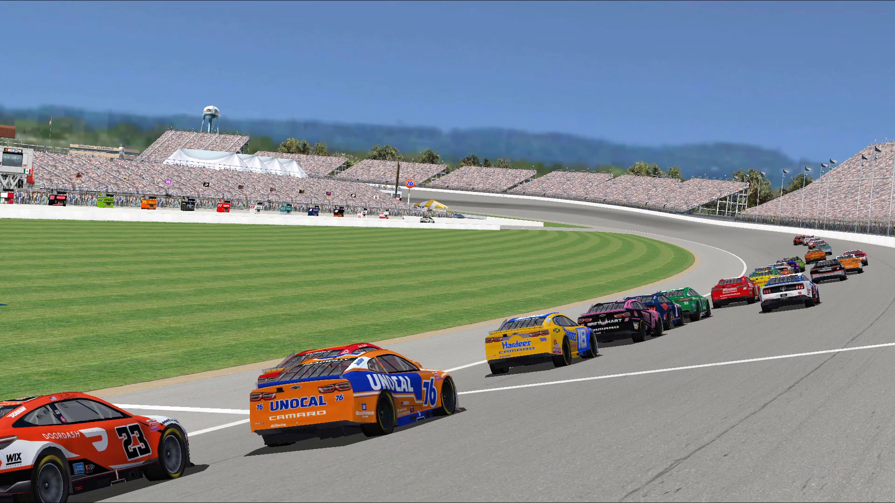
pyautogui.moveTo(449, 252)
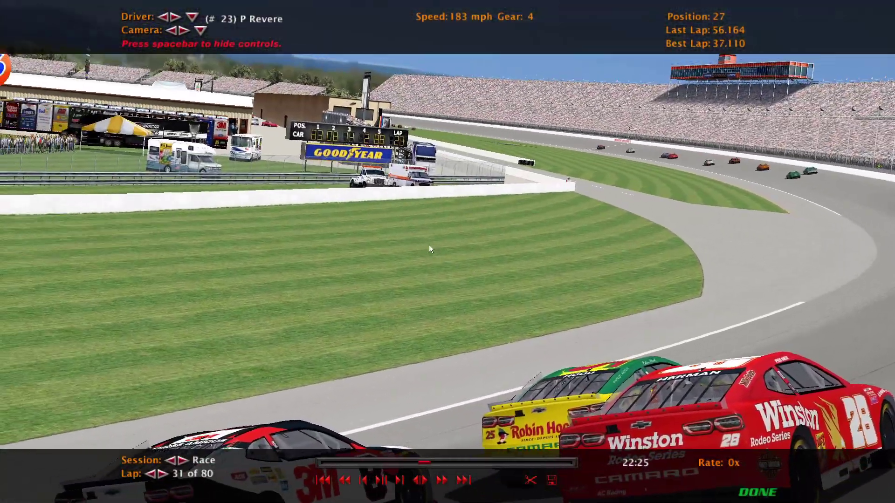
pyautogui.press('space')
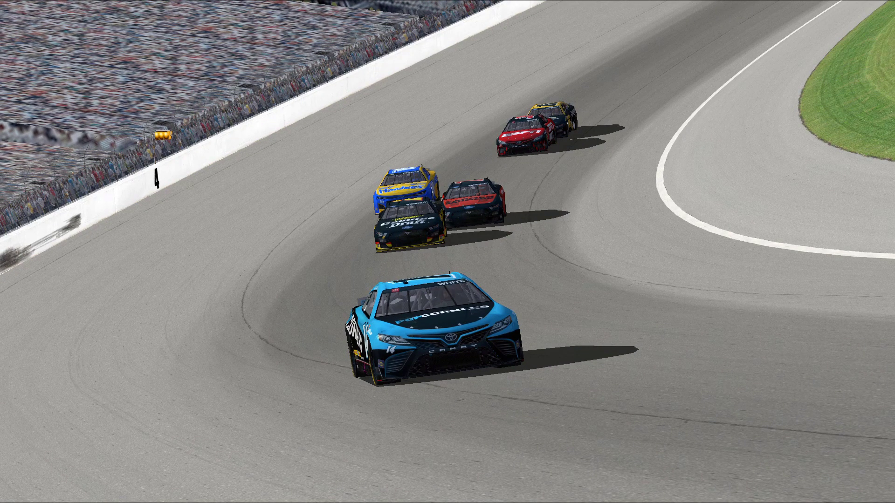
# - Leave the replay, exit the game to the desktop, and switch to OBS and the channel content window
pyautogui.press('Escape')
pyautogui.press('Escape')
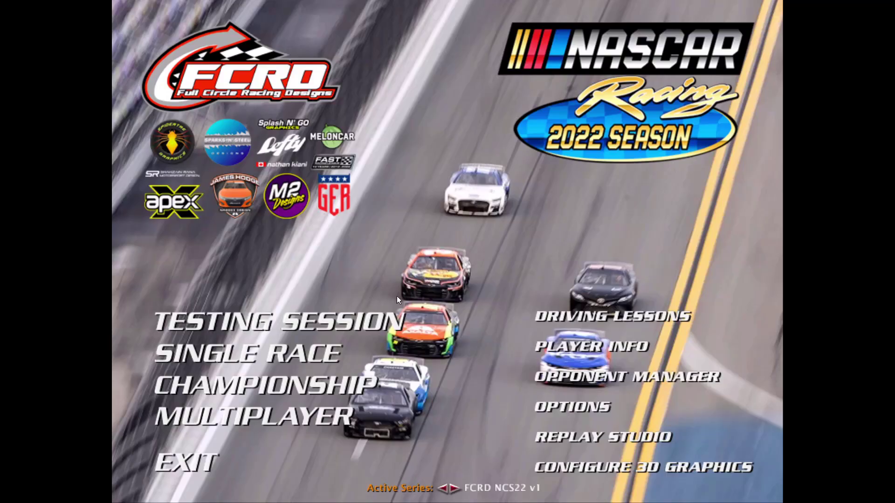
pyautogui.press('Escape')
pyautogui.click(297, 316)
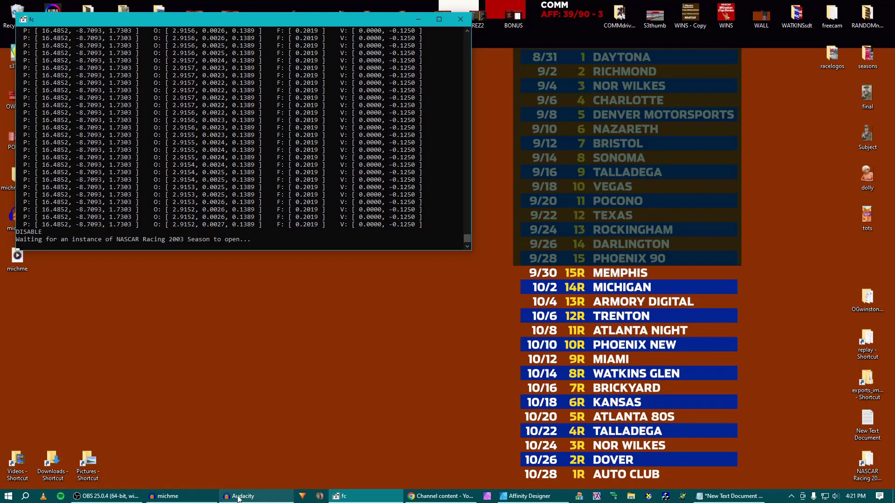
pyautogui.click(107, 497)
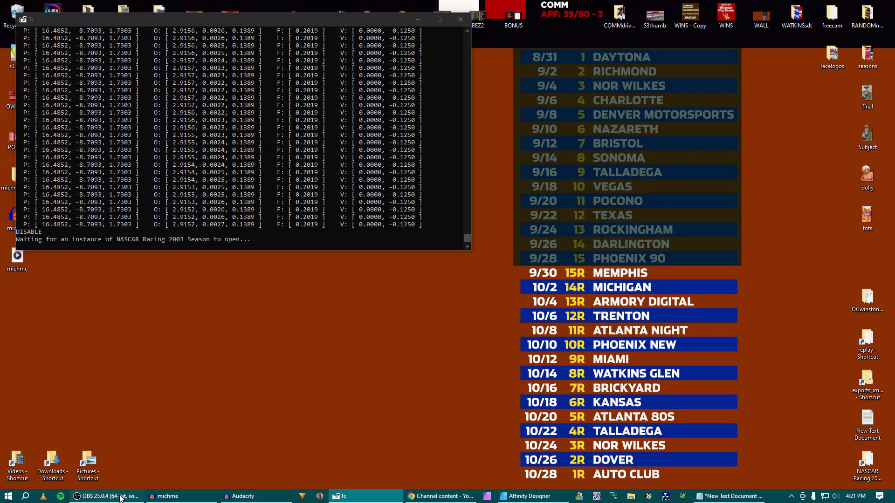
pyautogui.click(120, 497)
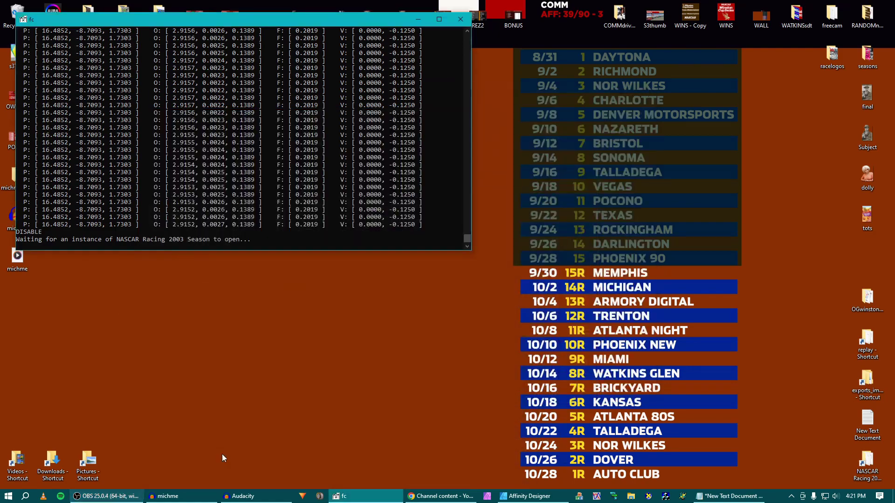
pyautogui.click(442, 496)
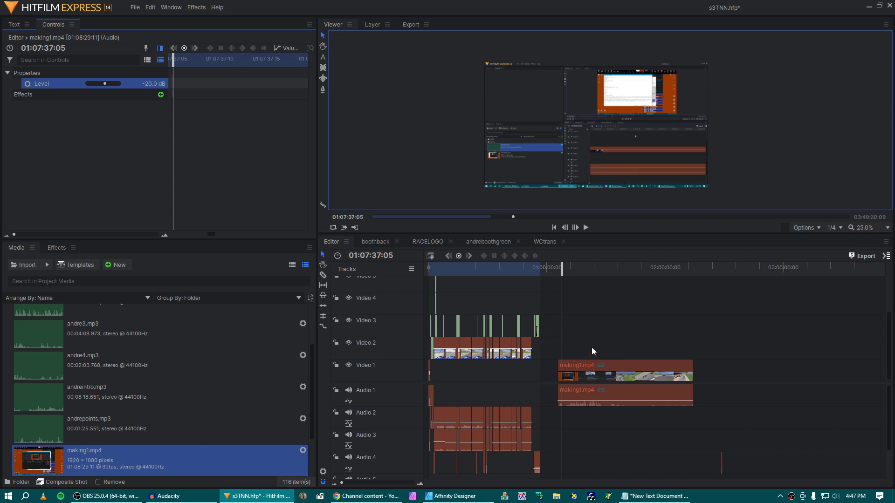
# - Scrub through the making1.mp4 recording on the editor timeline in HitFilm Express to examine its footage
pyautogui.scroll(5, 582, 311)
pyautogui.scroll(-5, 578, 302)
pyautogui.scroll(5, 572, 297)
pyautogui.hscroll(-5, 599, 303)
pyautogui.click(609, 268)
pyautogui.moveTo(609, 268); pyautogui.dragTo(737, 291)
pyautogui.scroll(-10, 699, 298)
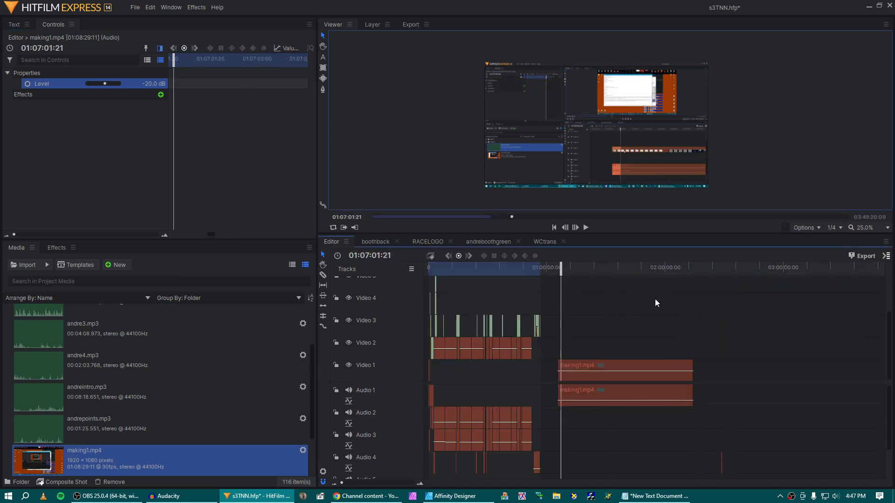
pyautogui.moveTo(584, 275)
pyautogui.mouseDown()
pyautogui.moveTo(609, 274)
pyautogui.moveTo(600, 275)
pyautogui.mouseUp()
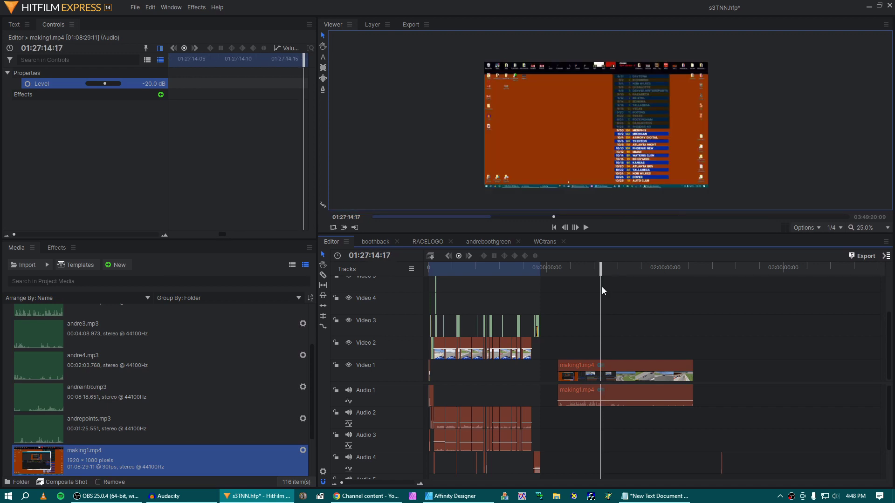
# - Slice the aerial track shot out of making1.mp4 as a section about 27 seconds long starting at 01:28:35:03
pyautogui.scroll(5, 684, 306)
pyautogui.moveTo(679, 270); pyautogui.dragTo(651, 272)
pyautogui.click(760, 368)
pyautogui.press('space')
pyautogui.click(663, 365)
pyautogui.press('v')
pyautogui.click(697, 371)
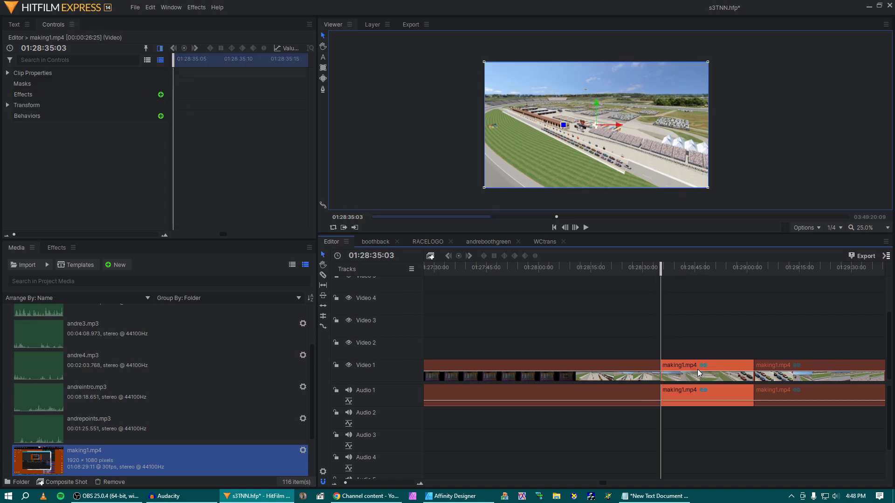
# - Unlink the sliced aerial section's audio from its video and delete the audio part
pyautogui.hotkey('ctrl', 'l')
pyautogui.click(708, 388)
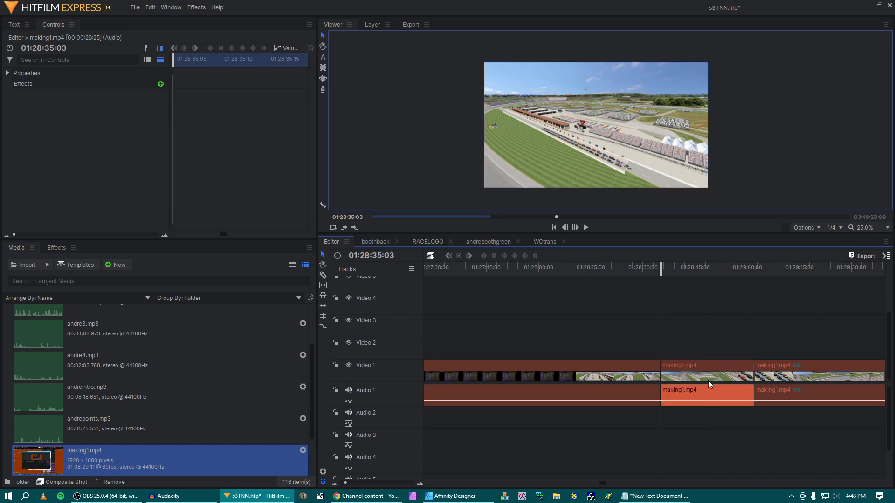
pyautogui.press('Delete')
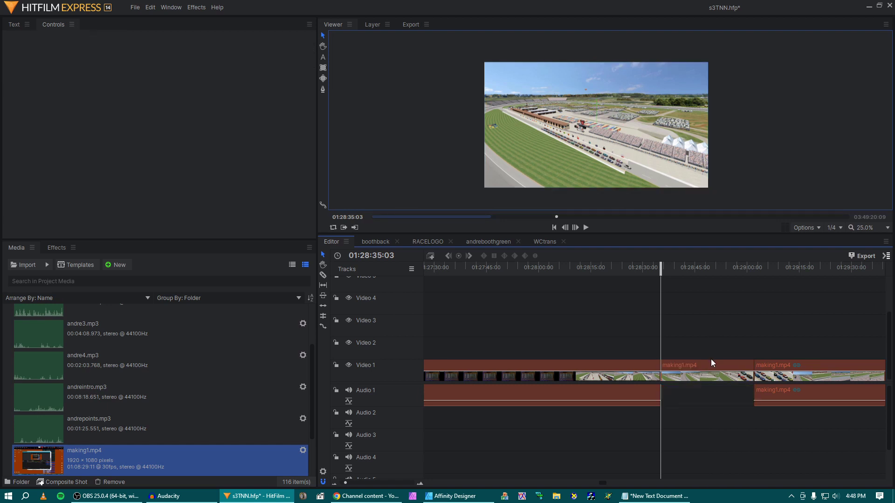
# - Cut the aerial video section from Video 1 and save the project
pyautogui.click(717, 362)
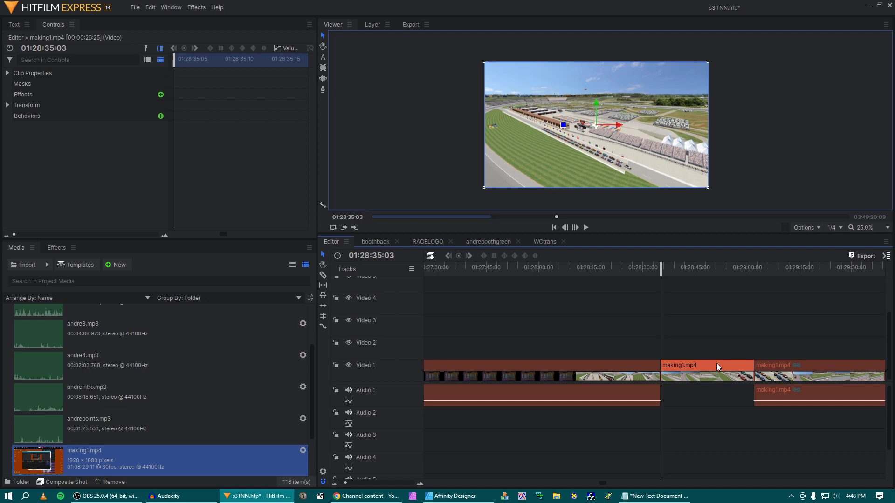
pyautogui.press('Delete')
pyautogui.scroll(-10, 717, 363)
pyautogui.hotkey('ctrl', 's')
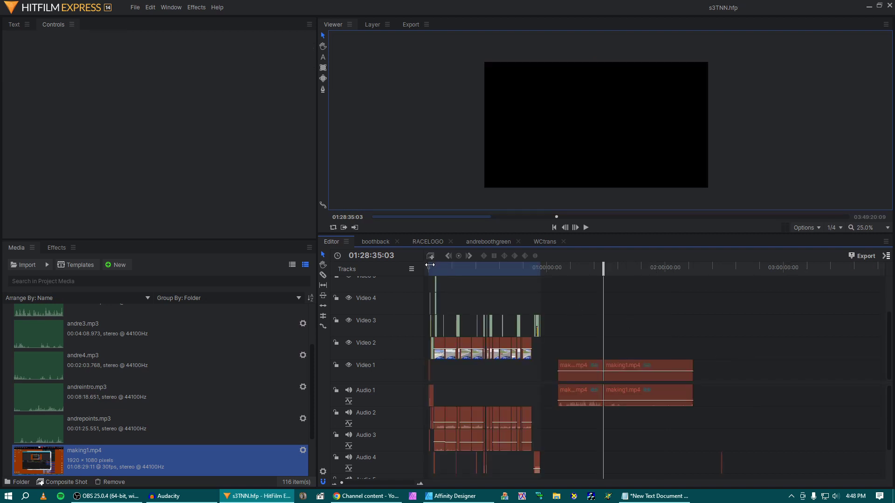
# - Paste the aerial track section onto Video 1 directly after the intro clip and play it back
pyautogui.click(432, 272)
pyautogui.scroll(10, 432, 271)
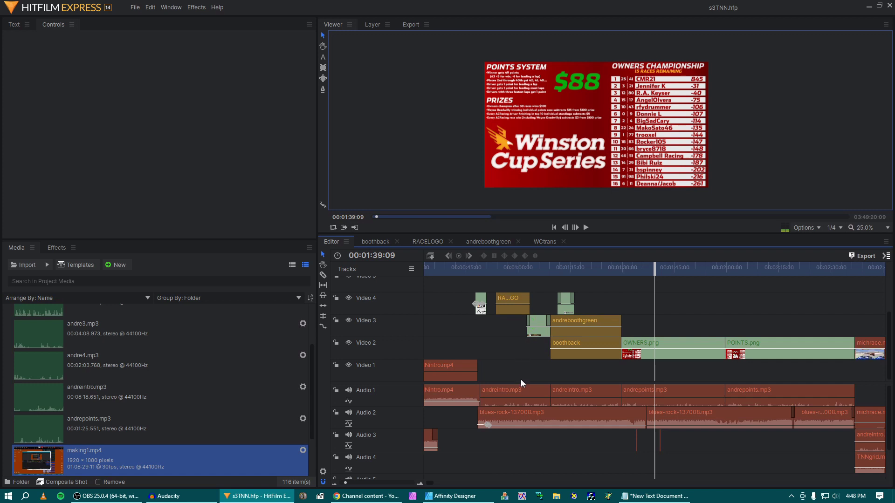
pyautogui.click(500, 268)
pyautogui.hotkey('ctrl', 'v')
pyautogui.moveTo(520, 366); pyautogui.dragTo(494, 365)
pyautogui.click(469, 267)
pyautogui.press('space')
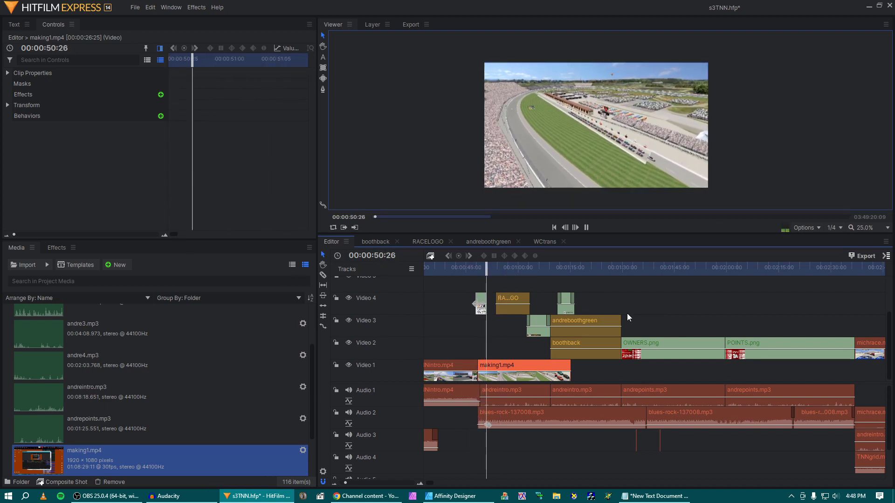
pyautogui.press('space')
# - Trim the end of the pasted aerial clip to where the boothback clip begins and save the project
pyautogui.moveTo(570, 372); pyautogui.dragTo(551, 372)
pyautogui.click(546, 267)
pyautogui.press('space')
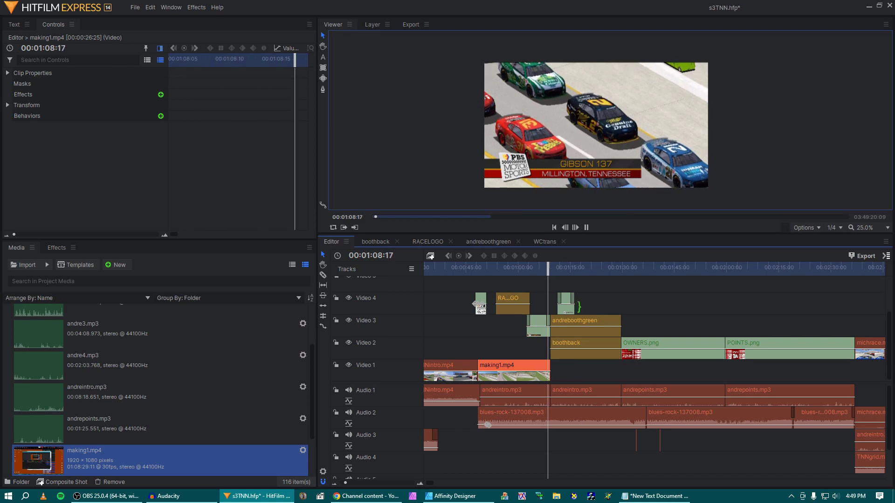
pyautogui.press('space')
pyautogui.hotkey('ctrl', 's')
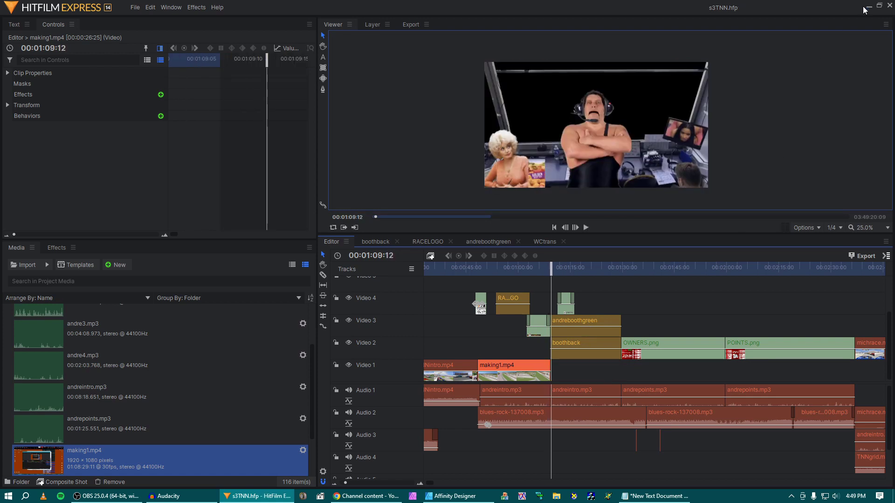
# - Minimize the video editor and open the RACESWITCH folder inside TNN and the RACESWITCH folder on the desktop
pyautogui.click(863, 8)
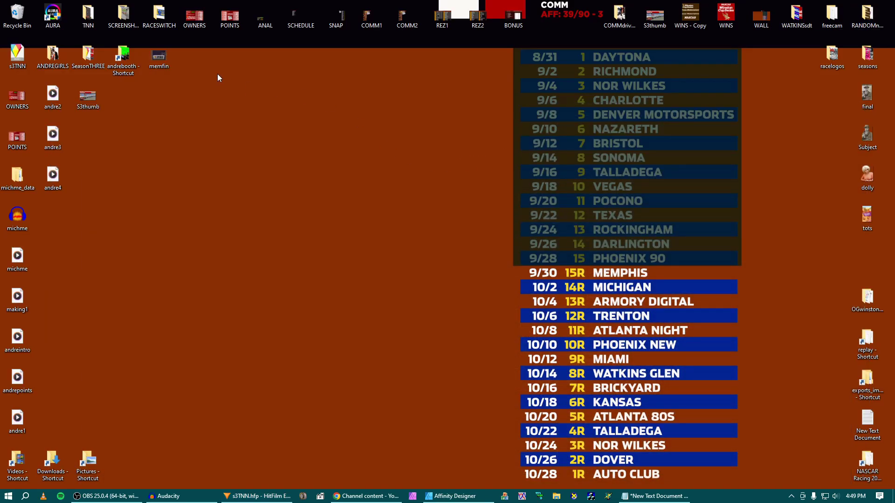
pyautogui.doubleClick(88, 14)
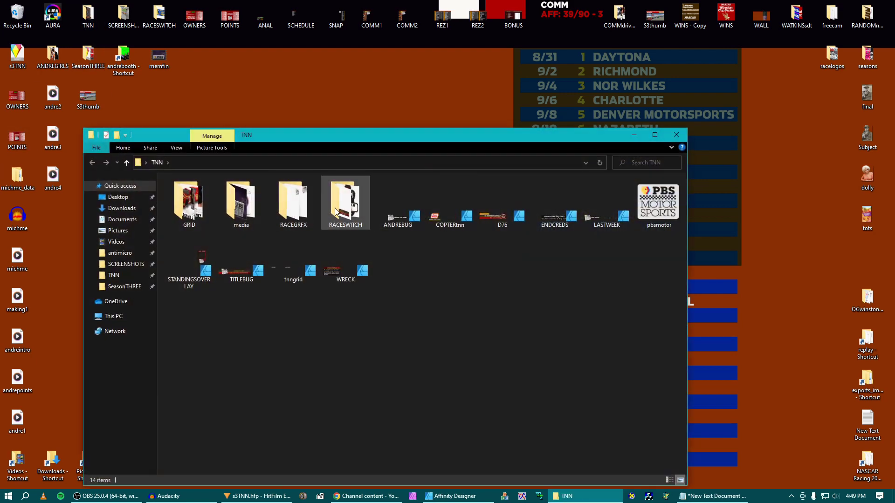
pyautogui.doubleClick(345, 205)
pyautogui.click(159, 15)
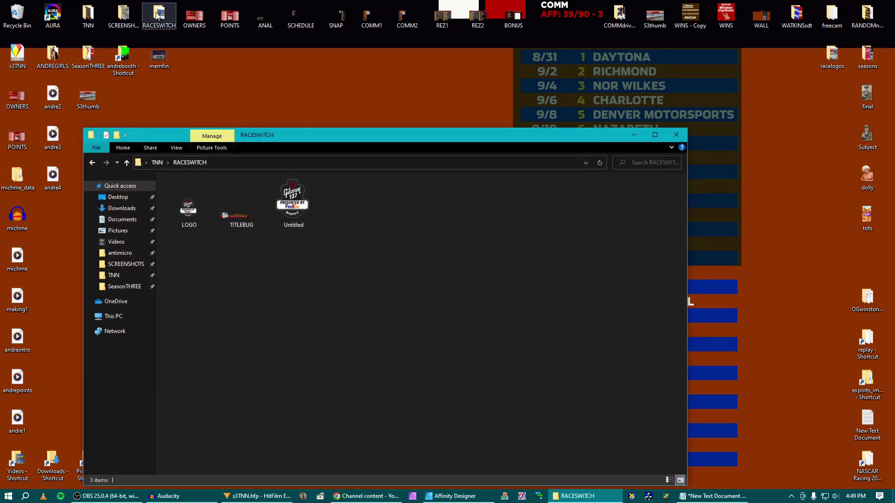
pyautogui.doubleClick(158, 15)
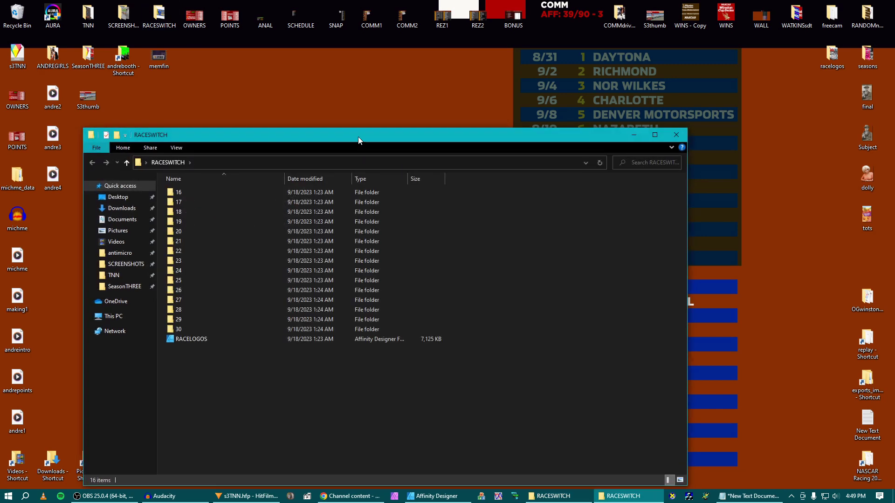
# - Copy LOGO and TITLEBUG from folder 17 into TNN's RACESWITCH folder, replacing the existing files, and delete the Untitled image there
pyautogui.doubleClick(406, 169)
pyautogui.moveTo(475, 199); pyautogui.dragTo(366, 140)
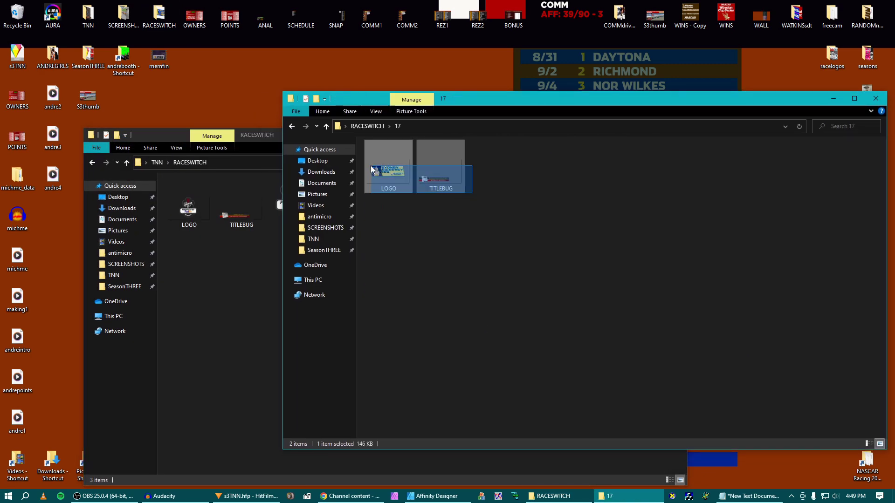
pyautogui.hotkey('ctrl', 'c')
pyautogui.click(252, 268)
pyautogui.hotkey('ctrl', 'v')
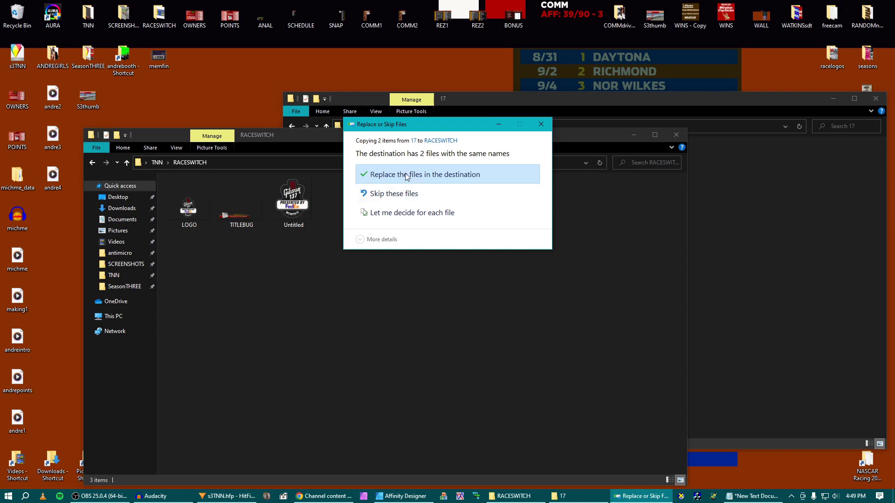
pyautogui.click(380, 174)
pyautogui.click(299, 212)
pyautogui.press('Delete')
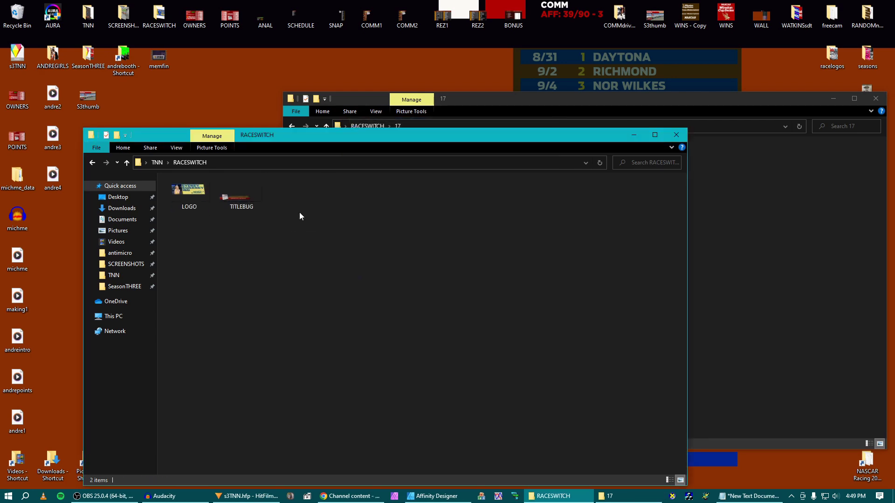
# - Switch to HitFilm Express and play back the making1 aerial section with its race logo and title graphics
pyautogui.click(247, 496)
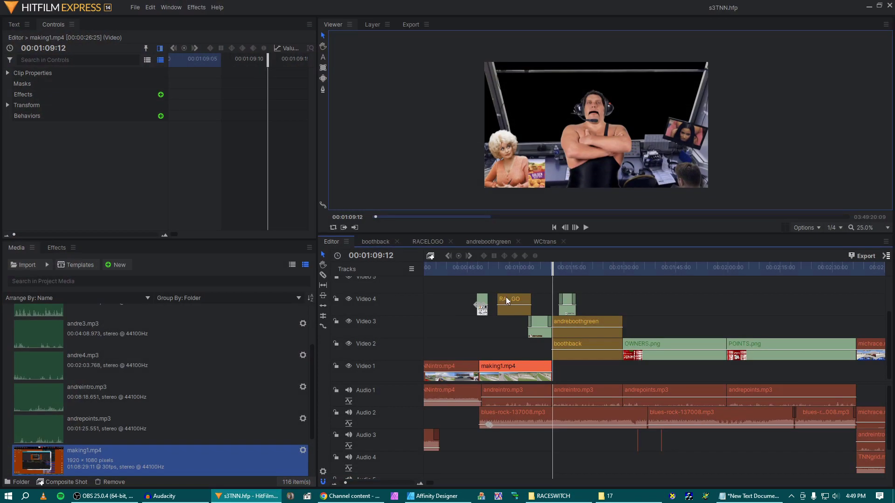
pyautogui.click(480, 267)
pyautogui.press('space')
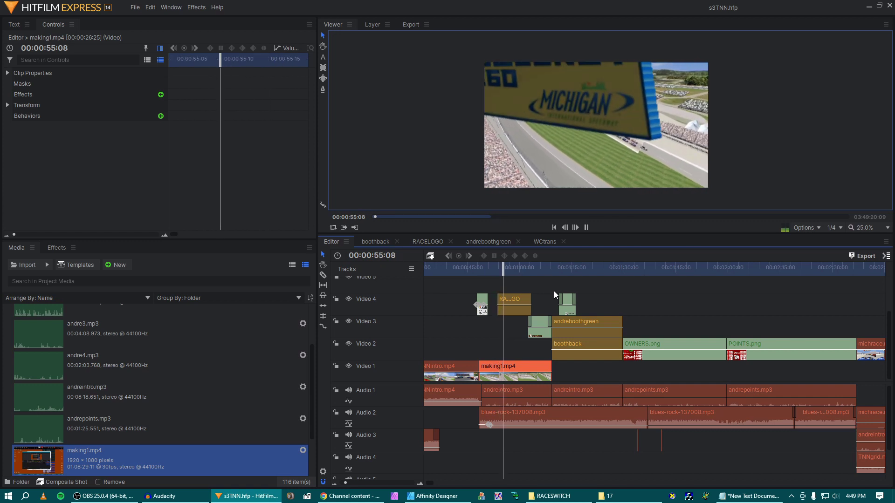
pyautogui.press('space')
pyautogui.click(525, 272)
pyautogui.press('space')
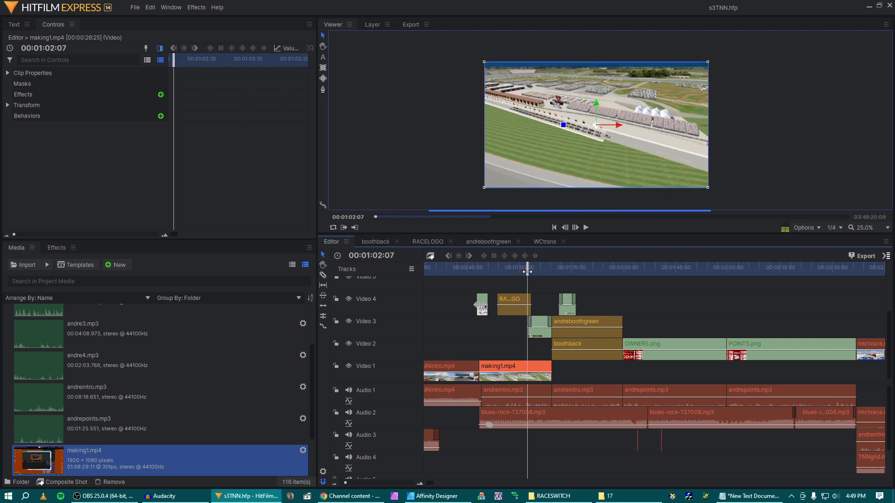
pyautogui.click(518, 268)
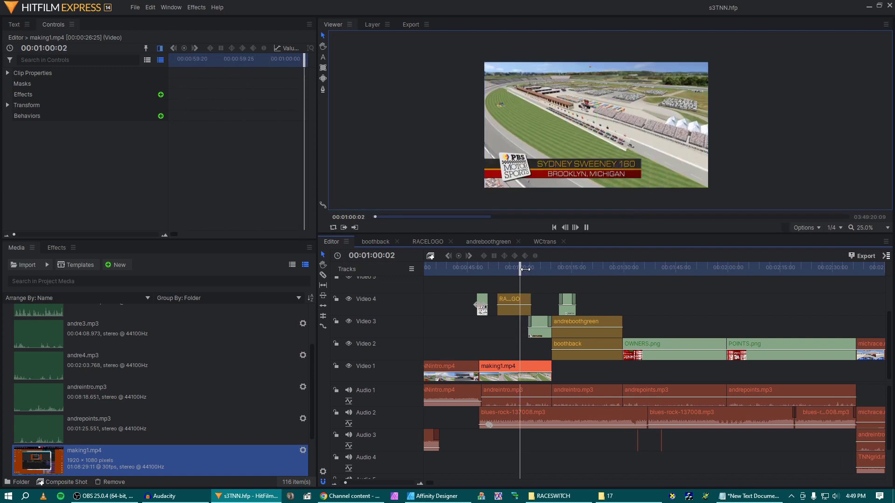
pyautogui.moveTo(522, 268)
pyautogui.mouseDown()
pyautogui.moveTo(508, 264)
pyautogui.moveTo(522, 265)
pyautogui.mouseUp()
pyautogui.press('space')
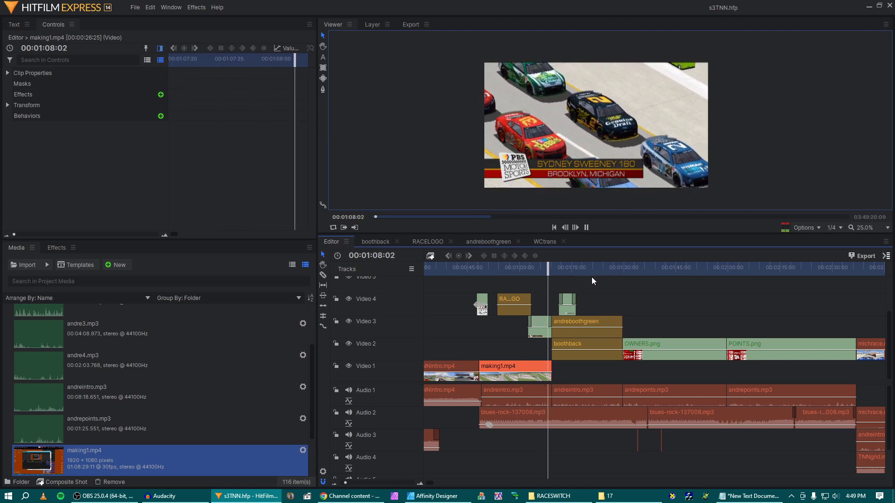
pyautogui.press('space')
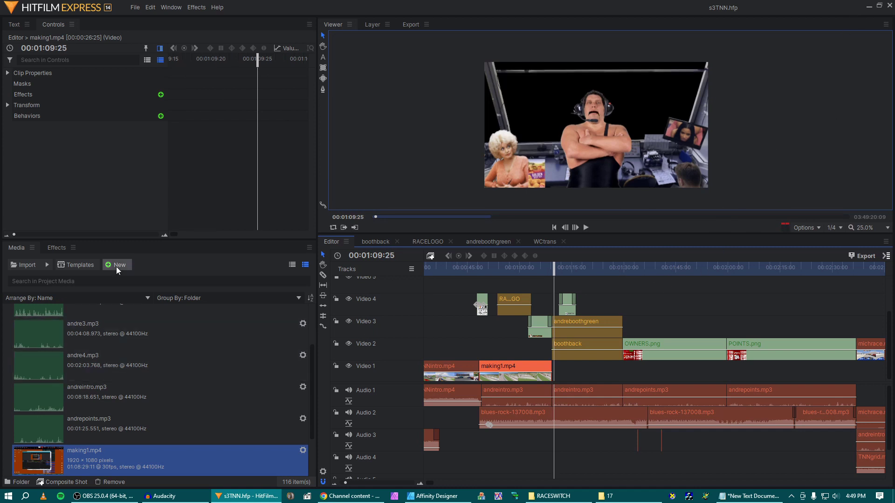
pyautogui.click(27, 265)
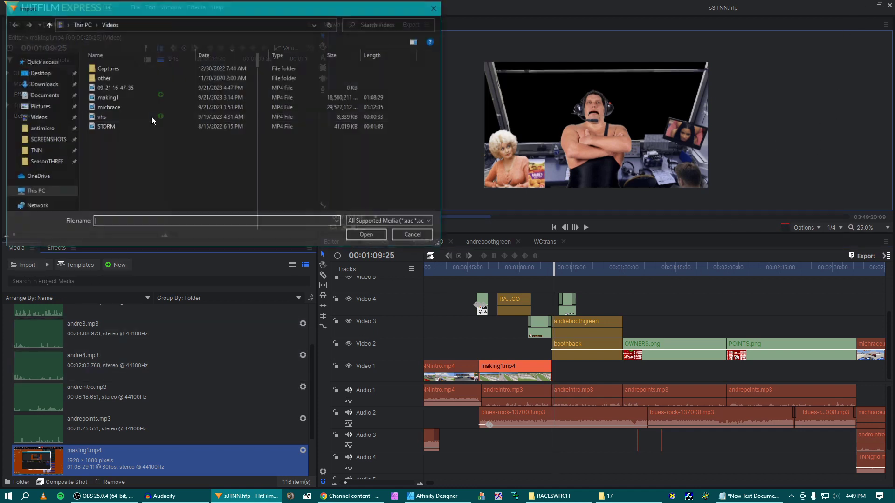
pyautogui.click(46, 139)
pyautogui.scroll(-15, 167, 91)
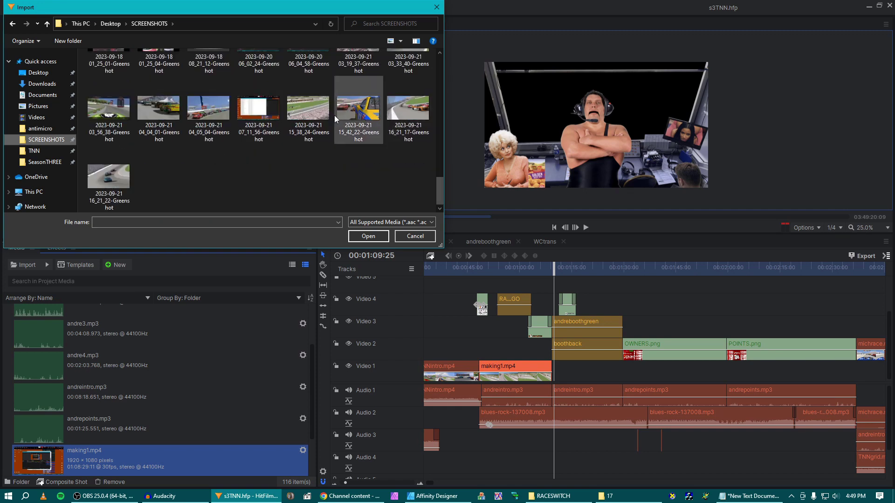
pyautogui.click(312, 114)
pyautogui.click(385, 236)
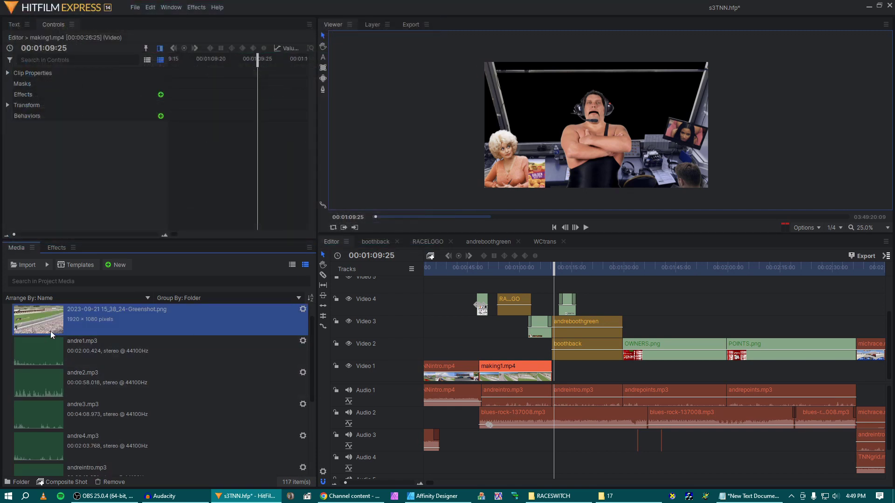
pyautogui.moveTo(397, 355); pyautogui.dragTo(622, 363)
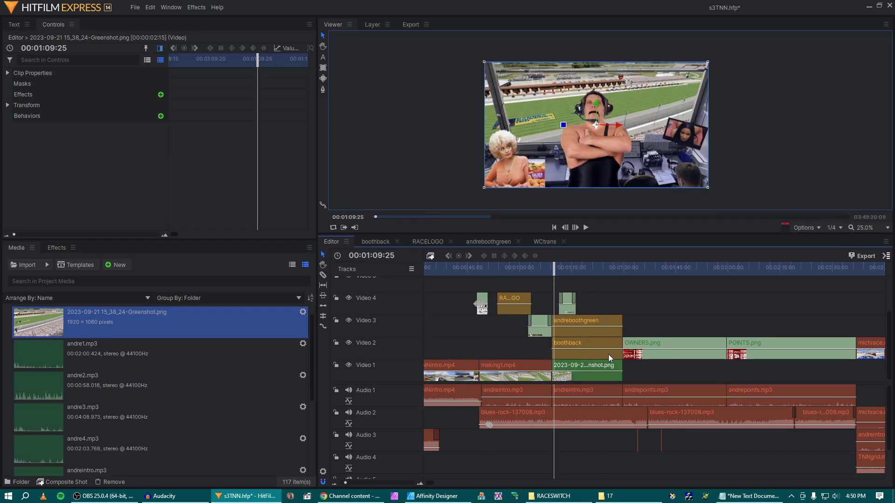
# - Play back the transition from the aerial clip into the booth scene and save the project
pyautogui.click(578, 322)
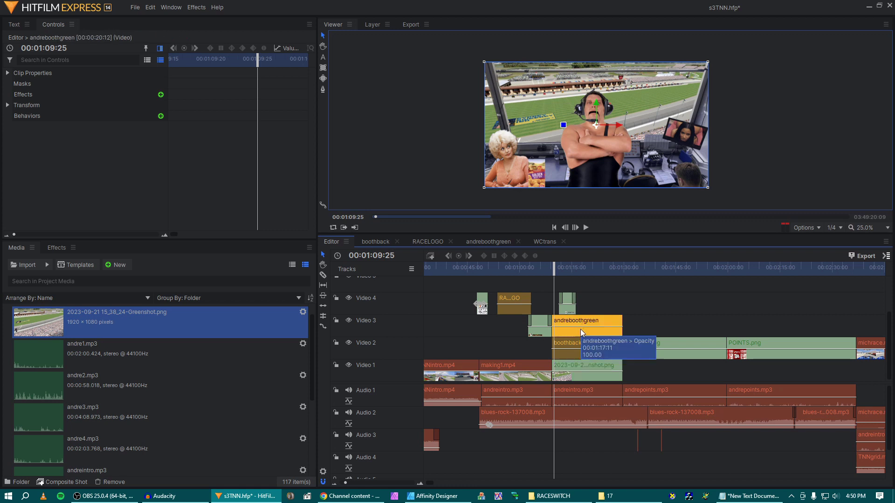
pyautogui.moveTo(555, 269); pyautogui.dragTo(551, 269)
pyautogui.press('space')
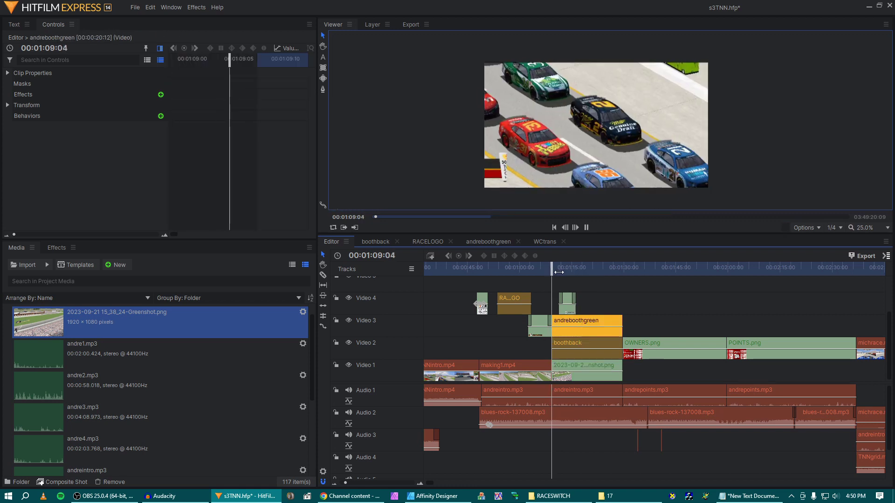
pyautogui.press('space')
pyautogui.hotkey('ctrl', 's')
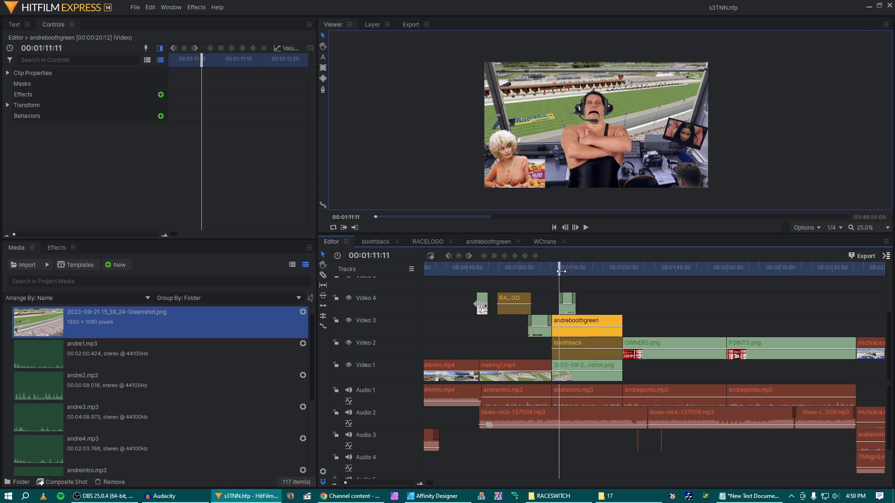
pyautogui.moveTo(561, 271); pyautogui.dragTo(559, 273)
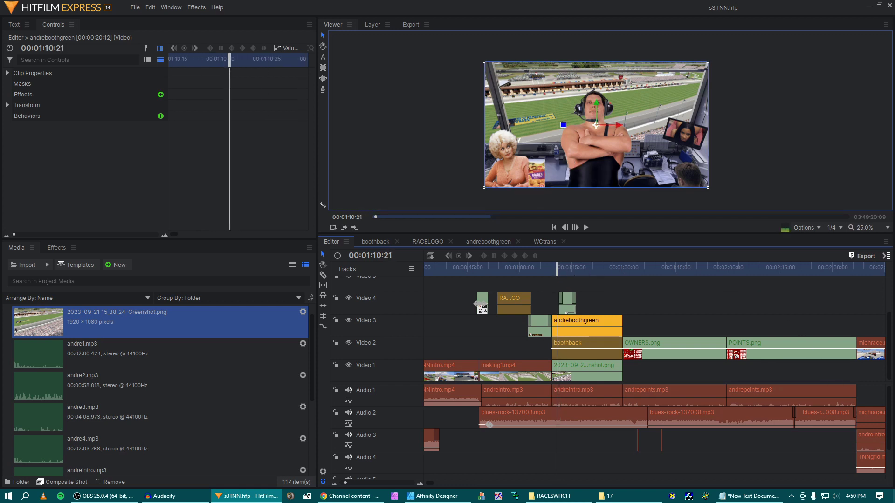
# - Open the andrebooth design from the desktop's andrebooth folder in Affinity Designer and preview its hidden black rectangle layers
pyautogui.press('super+d')
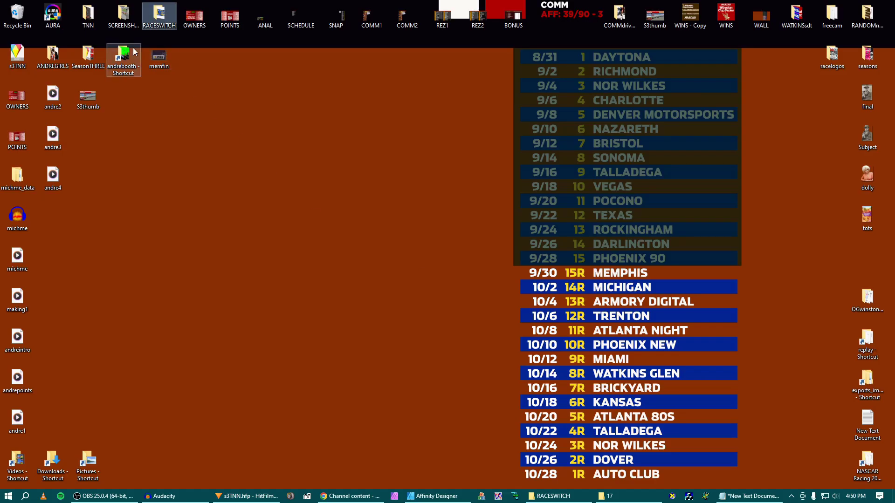
pyautogui.doubleClick(110, 56)
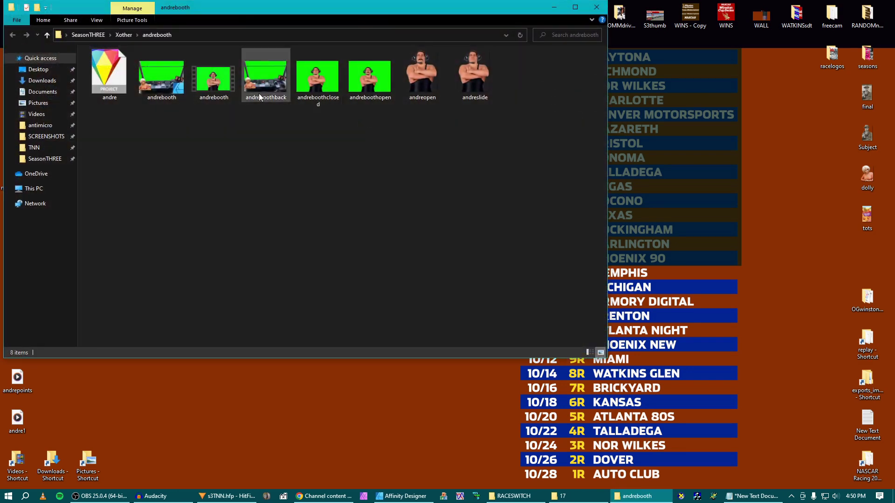
pyautogui.doubleClick(162, 77)
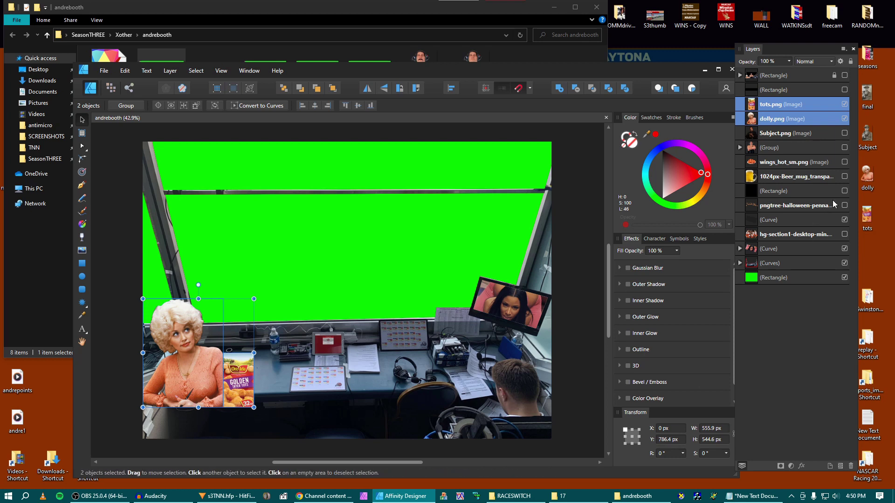
pyautogui.click(844, 191)
pyautogui.click(845, 191)
pyautogui.click(844, 90)
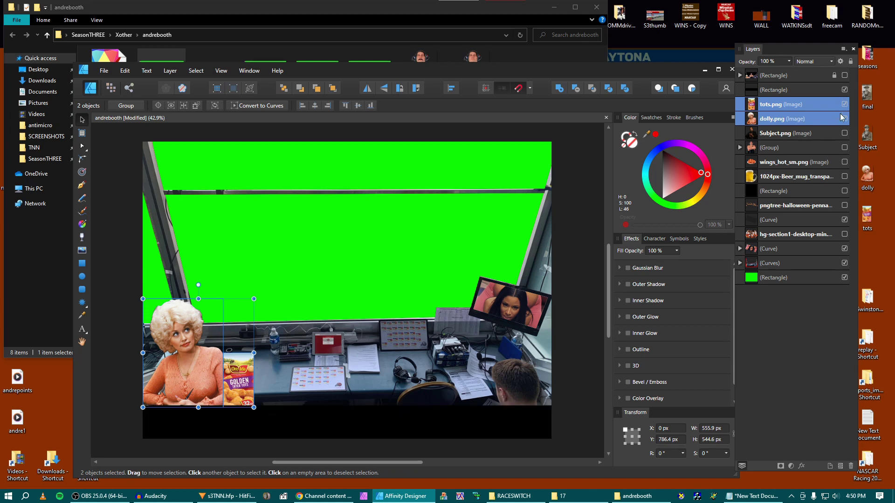
pyautogui.click(845, 90)
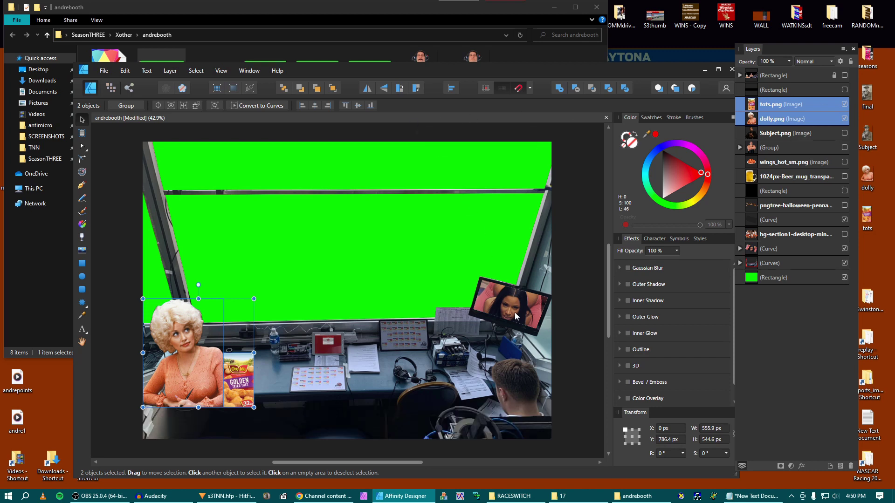
# - Preview the booth with the hg-section1-desktop image shown and the monitor picture curve hidden, restoring both layers' visibility
pyautogui.click(532, 314)
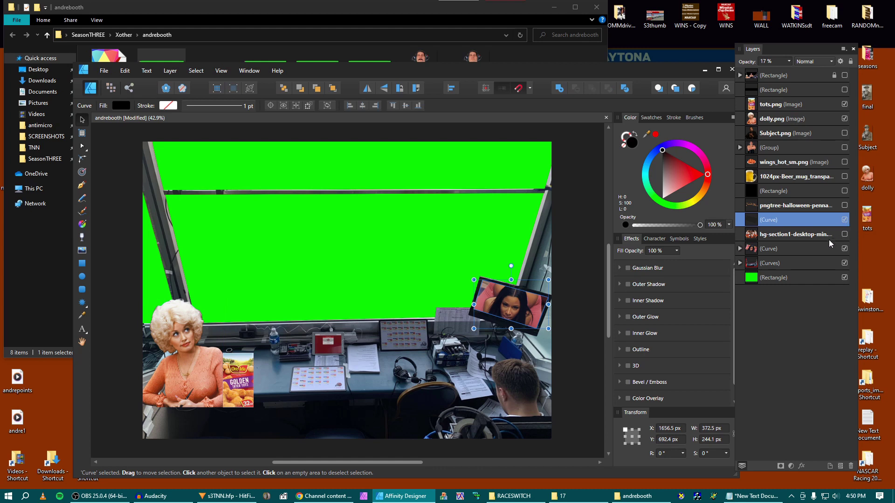
pyautogui.click(848, 248)
pyautogui.click(845, 235)
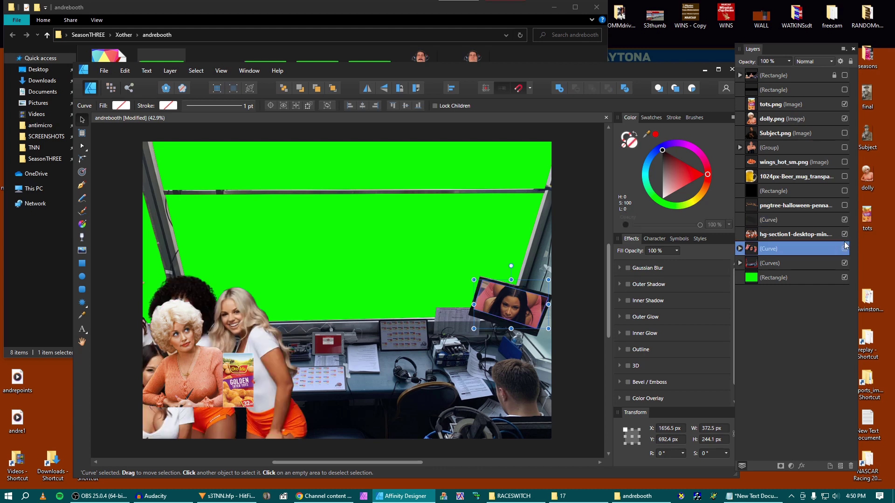
pyautogui.click(844, 249)
pyautogui.click(845, 249)
pyautogui.click(845, 234)
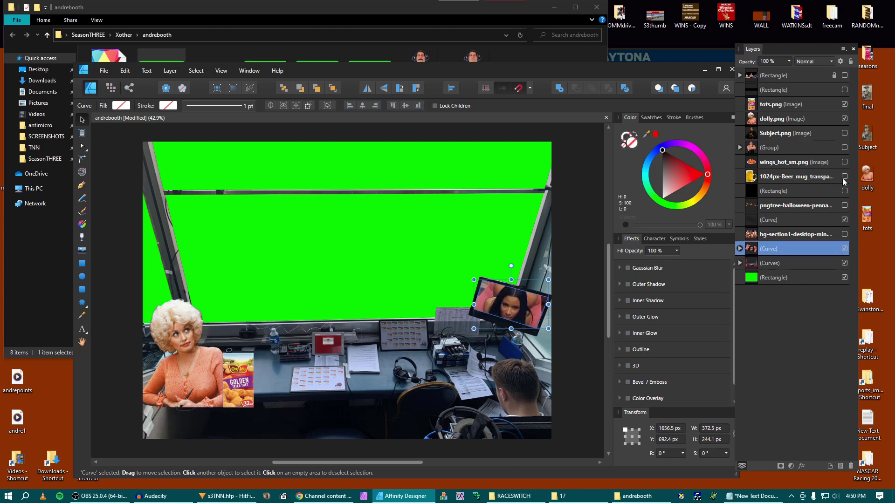
# - Expand the monitor picture curve, toggle its nested artworks image off and on, and close the andrebooth design
pyautogui.click(740, 249)
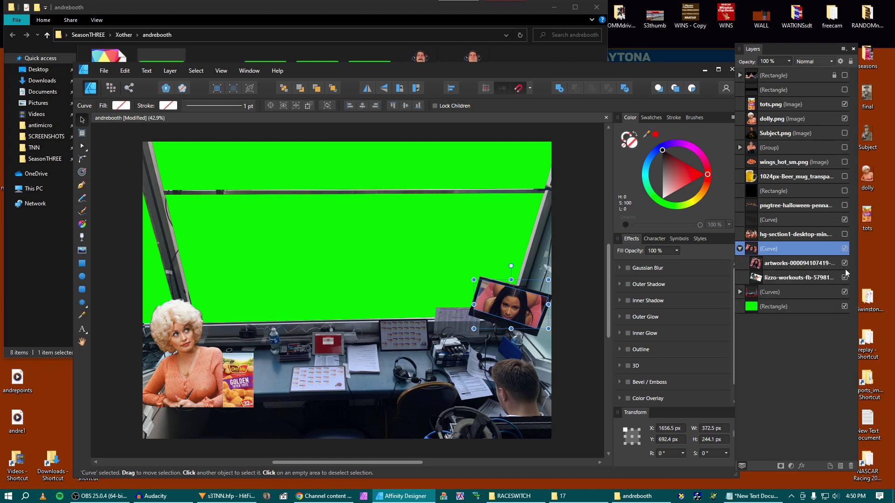
pyautogui.click(845, 263)
pyautogui.click(845, 264)
pyautogui.click(579, 212)
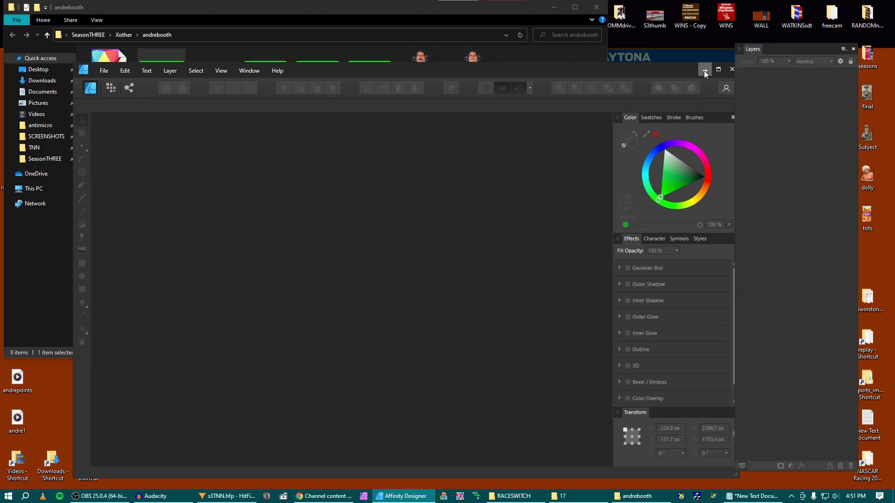
# - Return to HitFilm Express and delete the leftover audio slivers on Audio 3 beneath the OWNERS clip
pyautogui.click(703, 71)
pyautogui.click(235, 497)
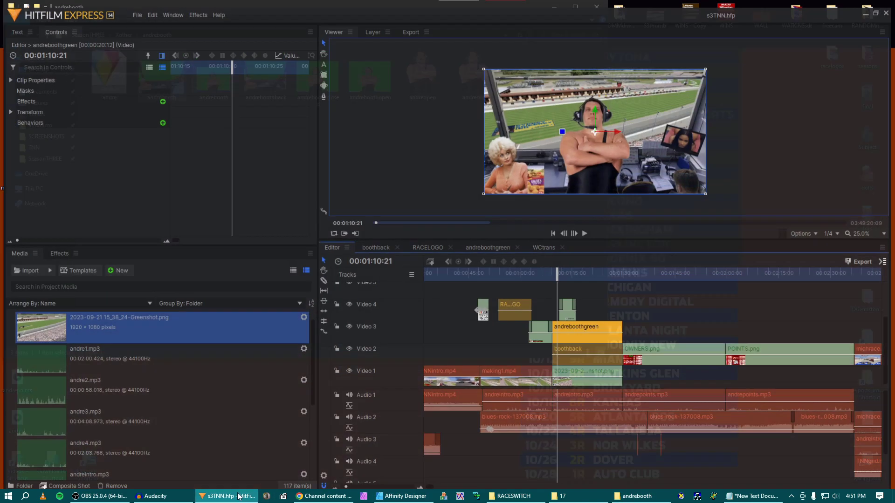
pyautogui.click(571, 268)
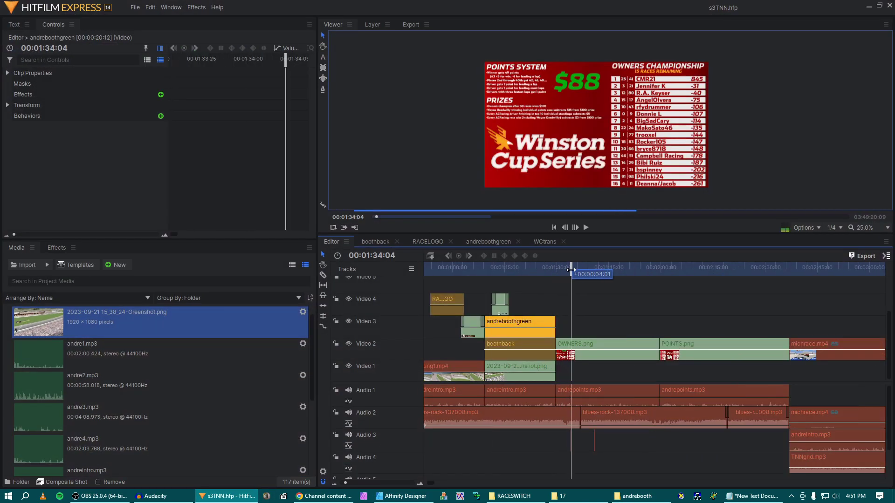
pyautogui.moveTo(577, 268); pyautogui.dragTo(569, 268)
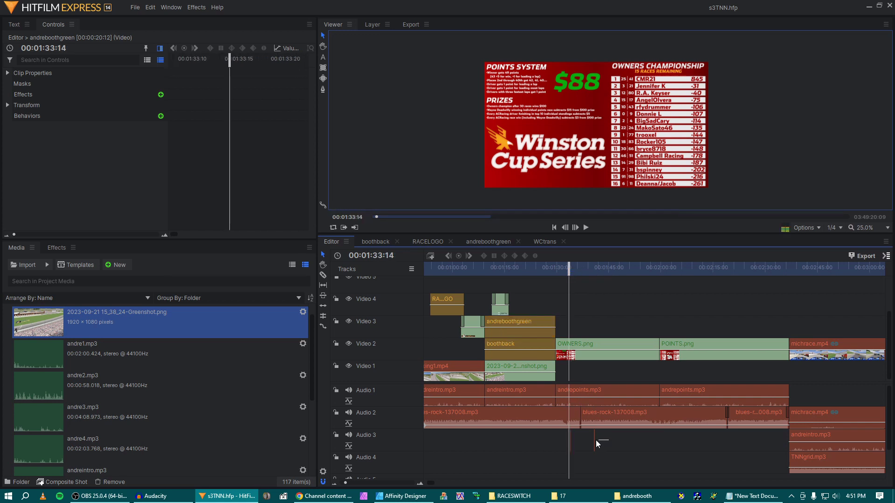
pyautogui.moveTo(549, 437); pyautogui.dragTo(651, 455)
pyautogui.press('Delete')
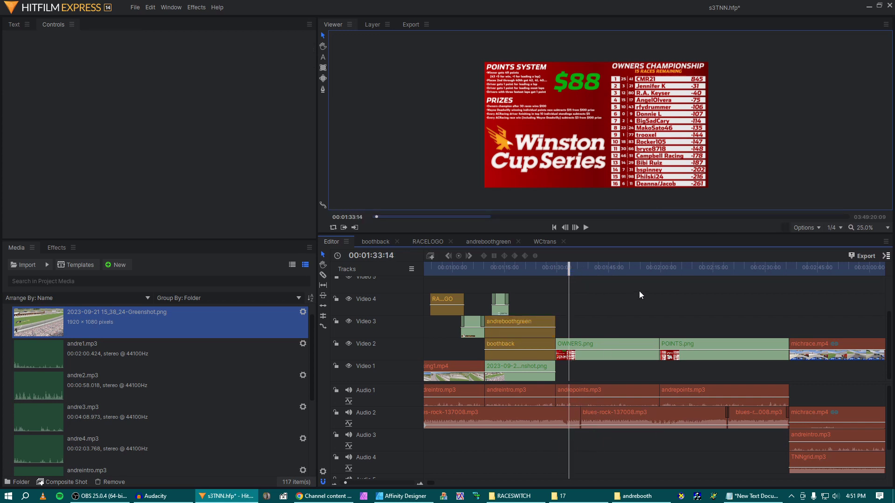
# - Minimize the video editor, close the andrebooth folder and open the RACEGRFX folder inside TNN
pyautogui.click(867, 6)
pyautogui.click(596, 7)
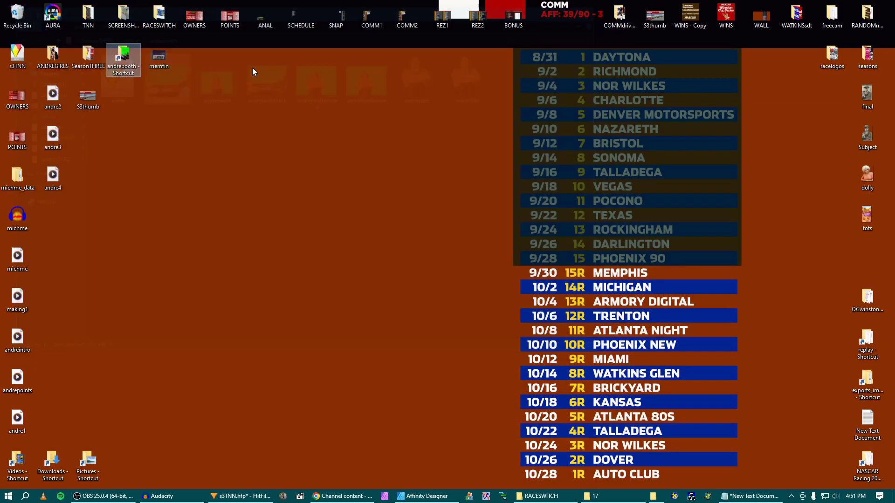
pyautogui.click(90, 20)
pyautogui.doubleClick(89, 20)
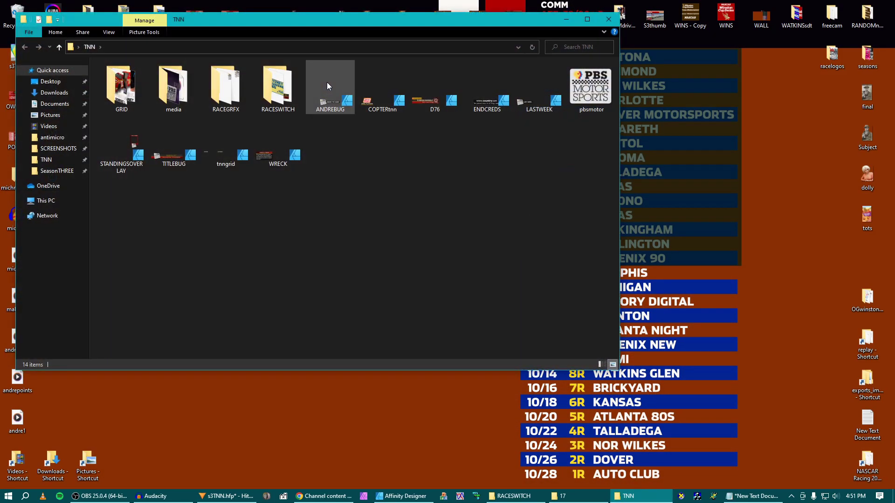
pyautogui.moveTo(261, 18); pyautogui.dragTo(361, 27)
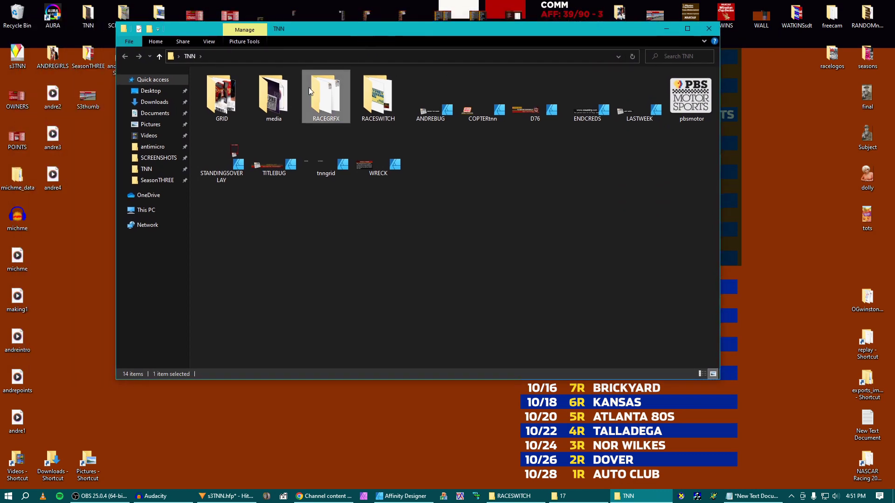
pyautogui.doubleClick(315, 90)
# - Replace the OWNERS and POINTS images in RACEGRFX with the desktop versions and switch back to HitFilm Express
pyautogui.click(17, 99)
pyautogui.moveTo(14, 135); pyautogui.dragTo(368, 177)
pyautogui.click(374, 175)
pyautogui.hotkey('alt', 'Tab')
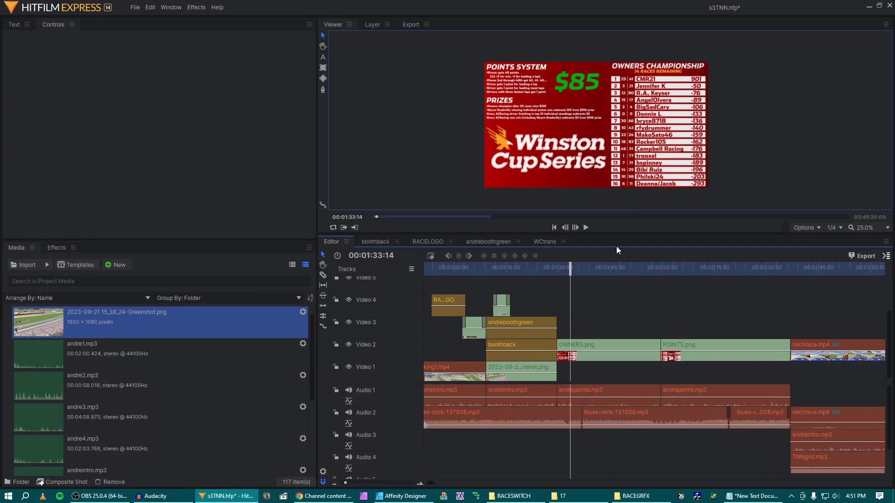
# - Add a Cross Dissolve transition between the OWNERS and POINTS images on Video 2 and preview it
pyautogui.click(658, 266)
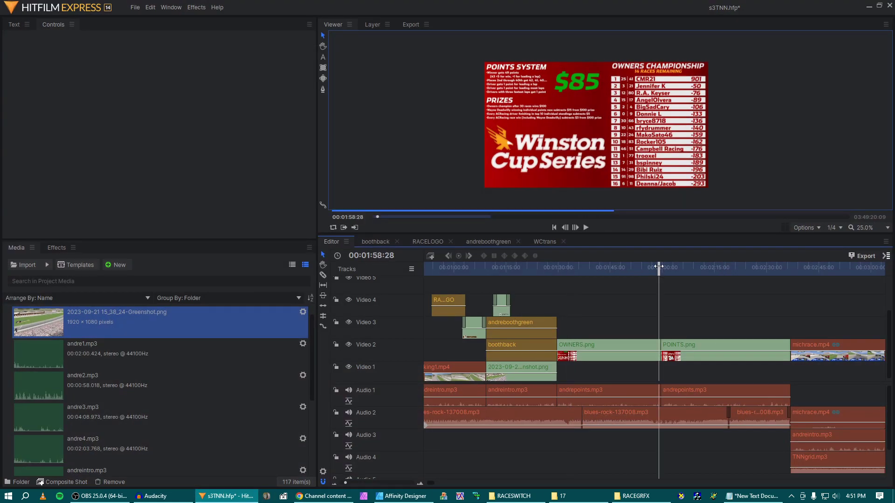
pyautogui.click(51, 247)
pyautogui.click(17, 450)
pyautogui.scroll(-2, 47, 428)
pyautogui.moveTo(60, 406); pyautogui.dragTo(660, 345)
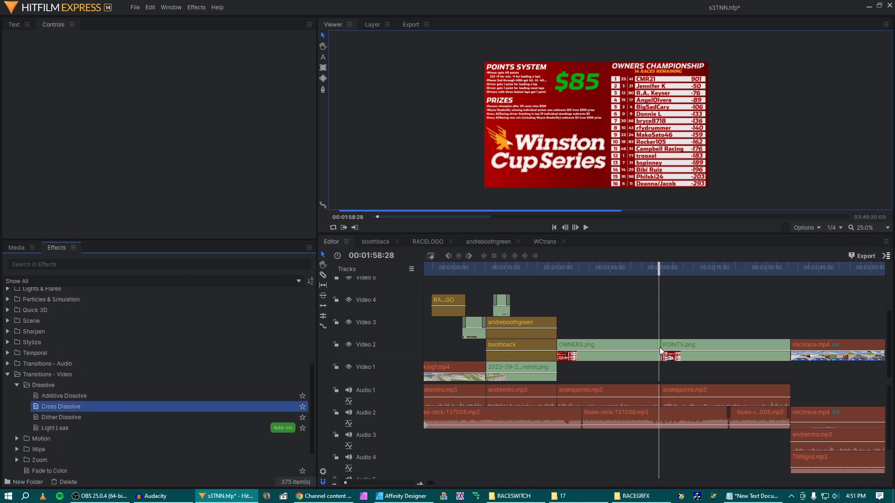
pyautogui.press('space')
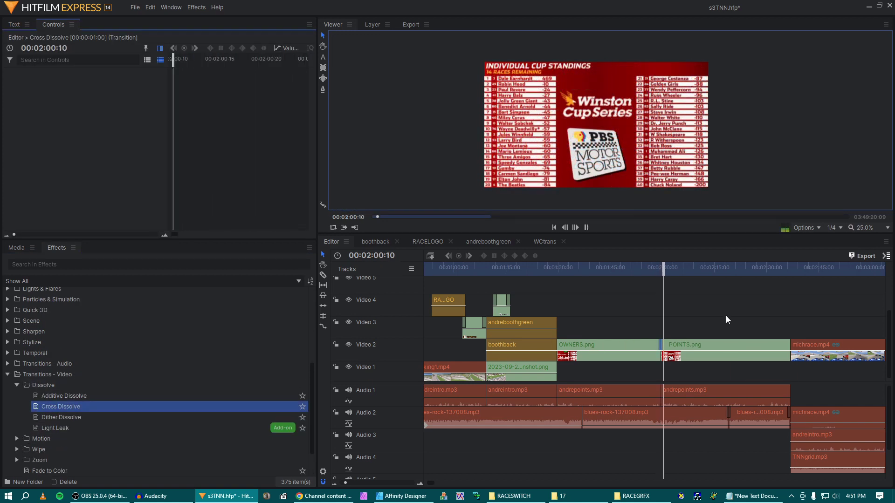
pyautogui.press('space')
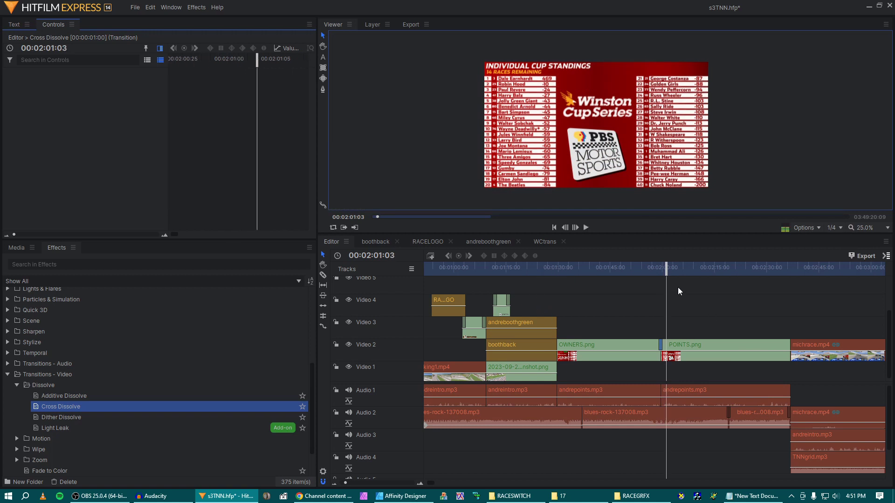
# - Preview the cut from the POINTS image to michrace.mp4 and save the project
pyautogui.hscroll(3, 662, 293)
pyautogui.click(638, 268)
pyautogui.press('space')
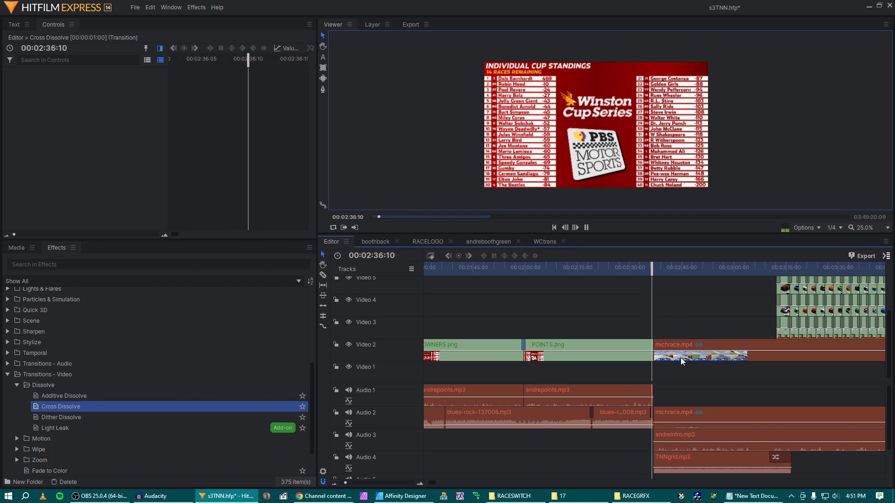
pyautogui.press('space')
pyautogui.hotkey('ctrl', 's')
# - Delete the clip ahead of the long making1.mp4 footage on Video 1 and move that footage earlier on the timeline
pyautogui.scroll(-10, 677, 369)
pyautogui.click(609, 269)
pyautogui.click(583, 370)
pyautogui.press('Delete')
pyautogui.moveTo(605, 368); pyautogui.dragTo(559, 368)
pyautogui.click(555, 270)
# - Find the pace-lap shot in making1.mp4, split the clip at 01:03:53:23 and delete the part before it
pyautogui.scroll(10, 558, 300)
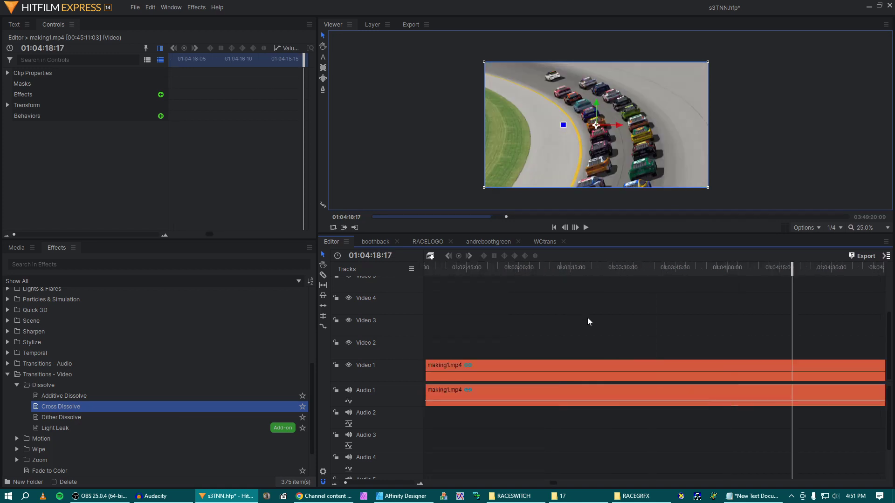
pyautogui.hscroll(-3, 587, 319)
pyautogui.click(604, 270)
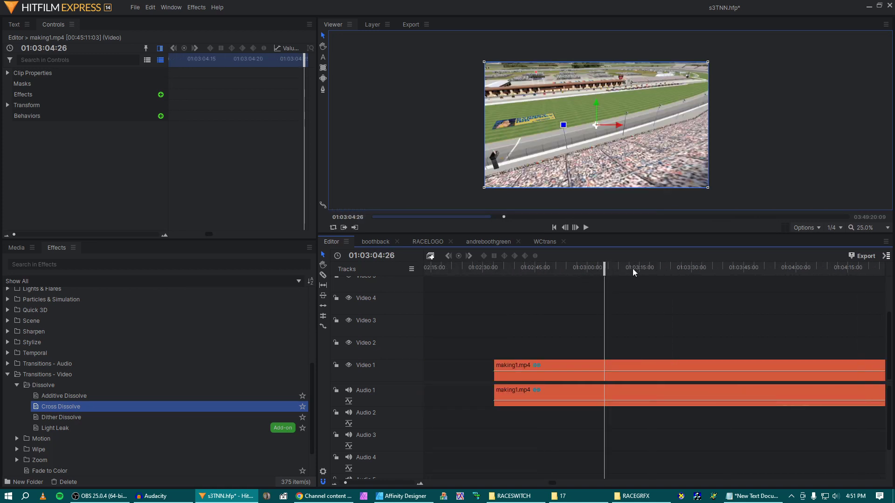
pyautogui.click(690, 268)
pyautogui.moveTo(691, 266); pyautogui.dragTo(770, 286)
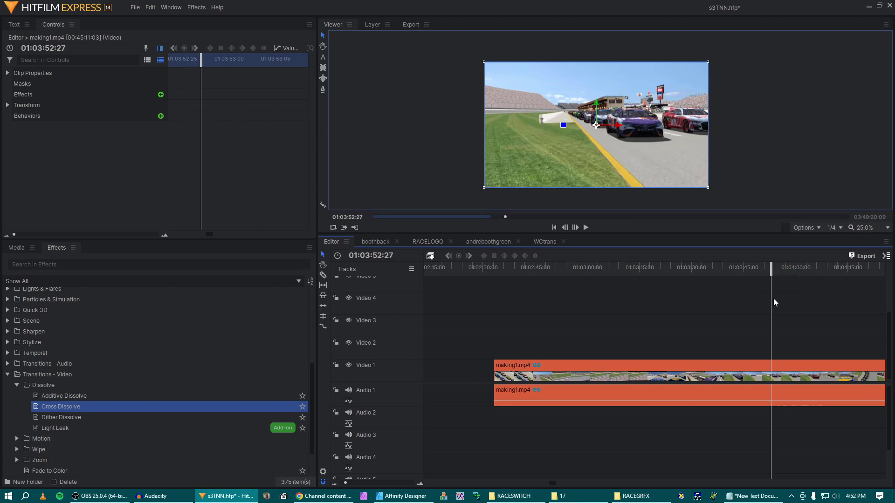
pyautogui.press('space')
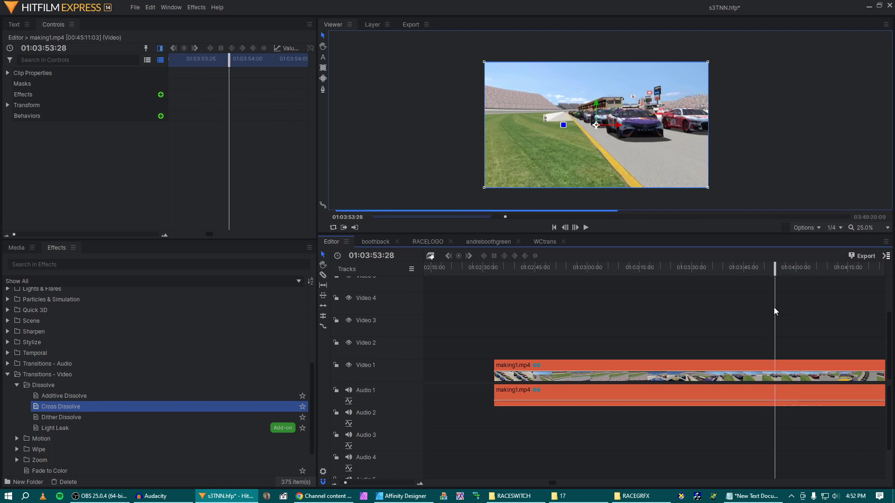
pyautogui.press('Left')
pyautogui.press('Right')
pyautogui.press('Right')
pyautogui.press('Right')
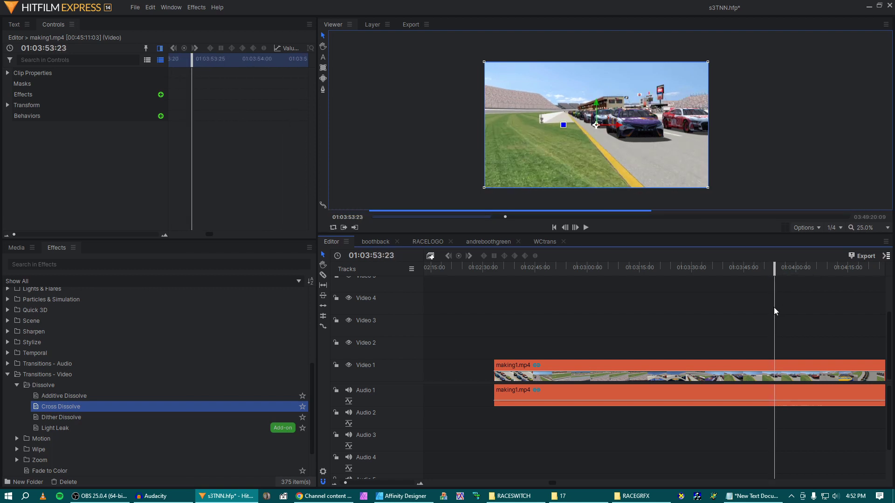
pyautogui.press('c')
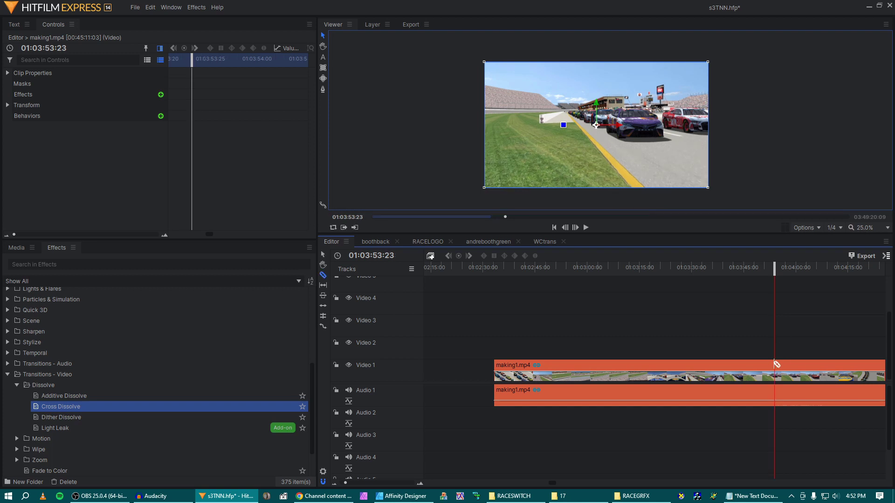
pyautogui.click(775, 363)
pyautogui.press('Delete')
# - Split making1.mp4 at 01:09:56:01, cut out the segment before the split and save the project
pyautogui.hscroll(5, 746, 359)
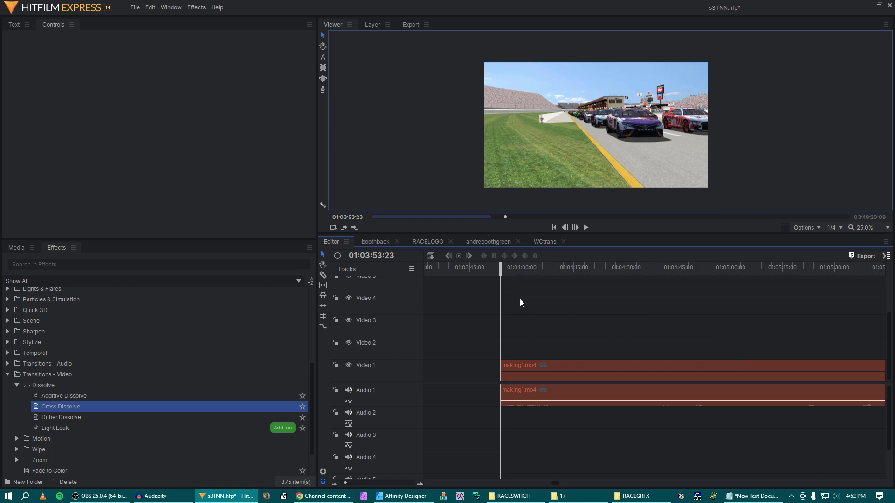
pyautogui.hscroll(5, 521, 303)
pyautogui.hscroll(1, 520, 303)
pyautogui.click(561, 264)
pyautogui.click(526, 267)
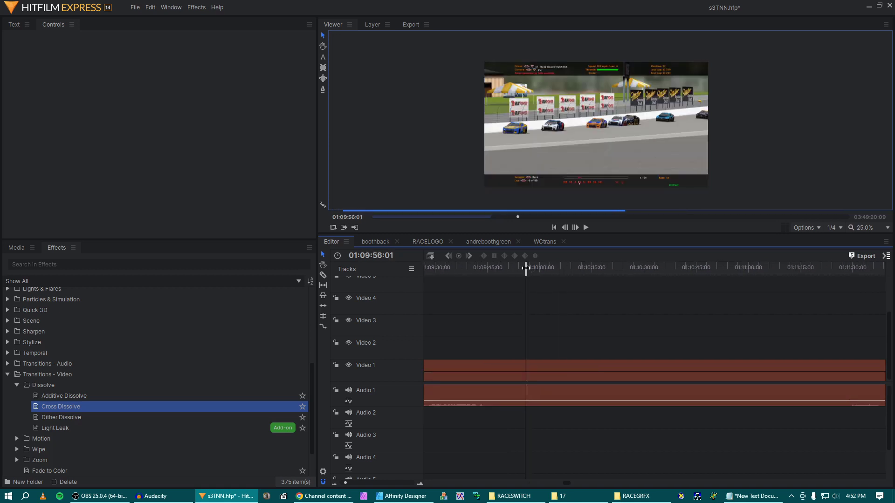
pyautogui.press('c')
pyautogui.click(529, 366)
pyautogui.press('v')
pyautogui.click(514, 368)
pyautogui.press('Delete')
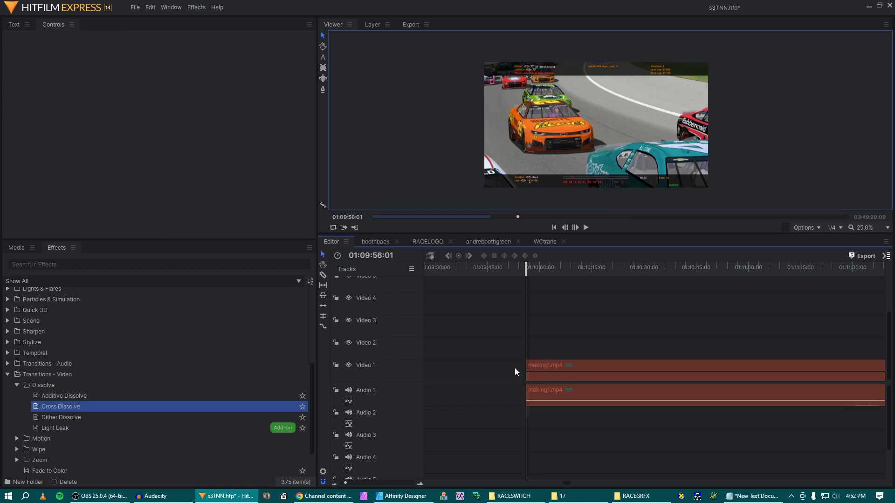
pyautogui.hotkey('ctrl', 's')
# - Place the cut-out making1.mp4 segment on Video 1 and Audio 1, aligned with the start of michrace.mp4
pyautogui.scroll(-10, 474, 346)
pyautogui.click(445, 267)
pyautogui.scroll(10, 468, 355)
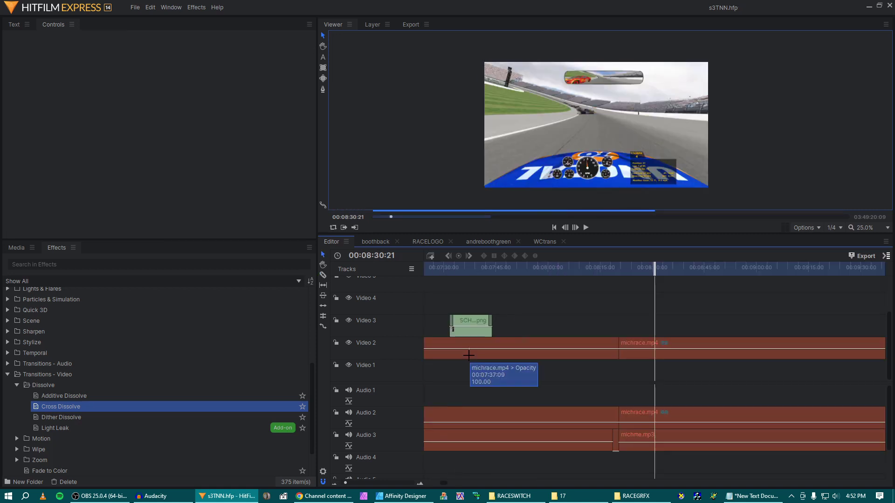
pyautogui.hscroll(-15, 622, 379)
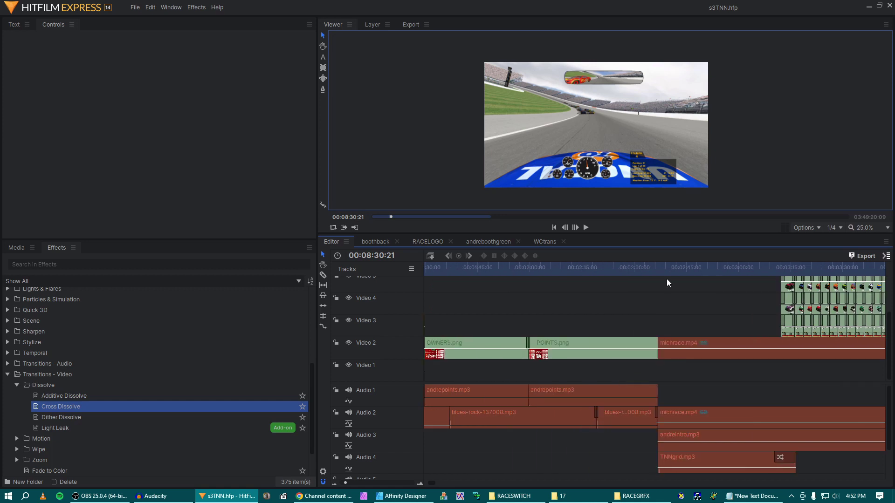
pyautogui.click(694, 269)
pyautogui.moveTo(698, 364); pyautogui.dragTo(670, 360)
# - Split michrace.mp4 at 00:04:21:26, just after the WRECK graphic, and lower the earlier part's opacity to reveal making1.mp4
pyautogui.hscroll(4, 666, 360)
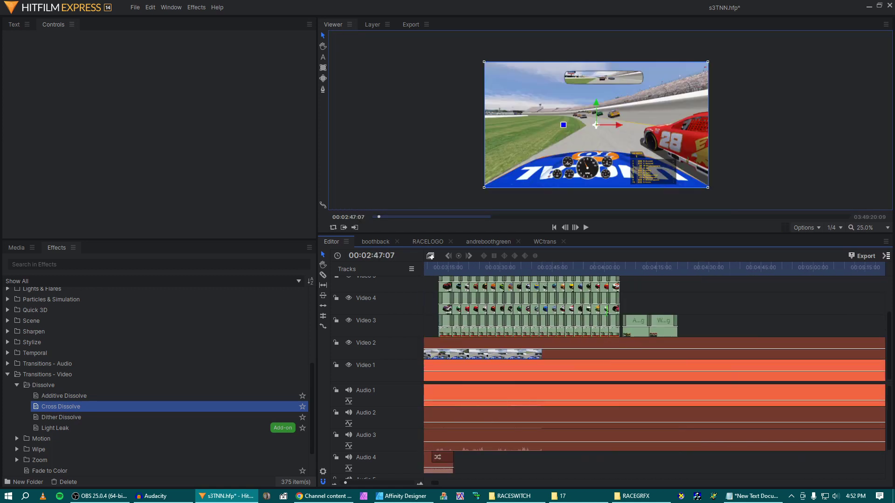
pyautogui.click(606, 272)
pyautogui.press('space')
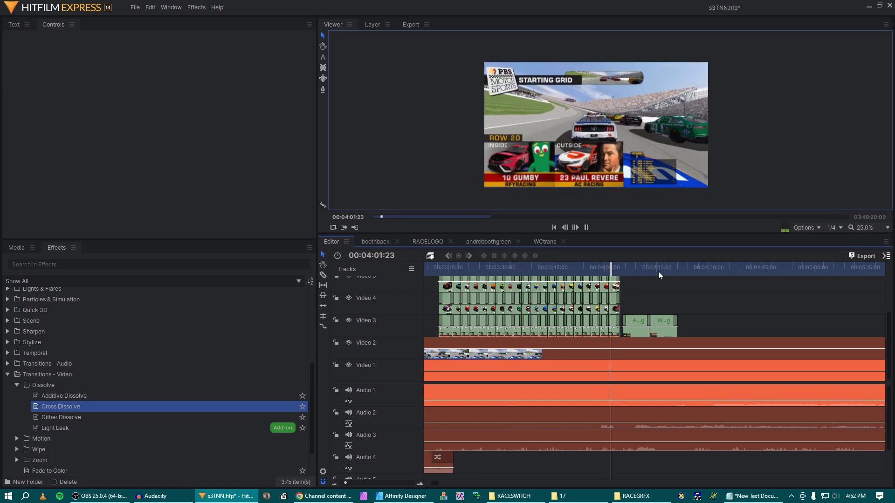
pyautogui.click(672, 268)
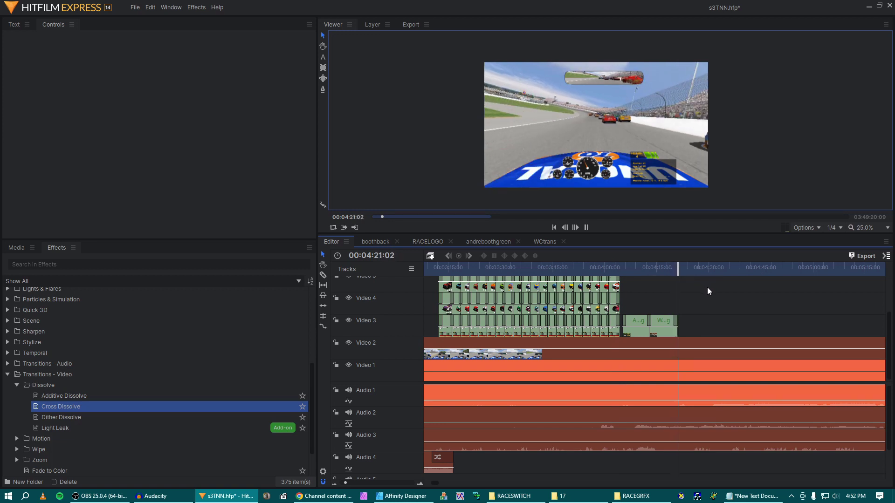
pyautogui.press('space')
pyautogui.hscroll(-5, 718, 340)
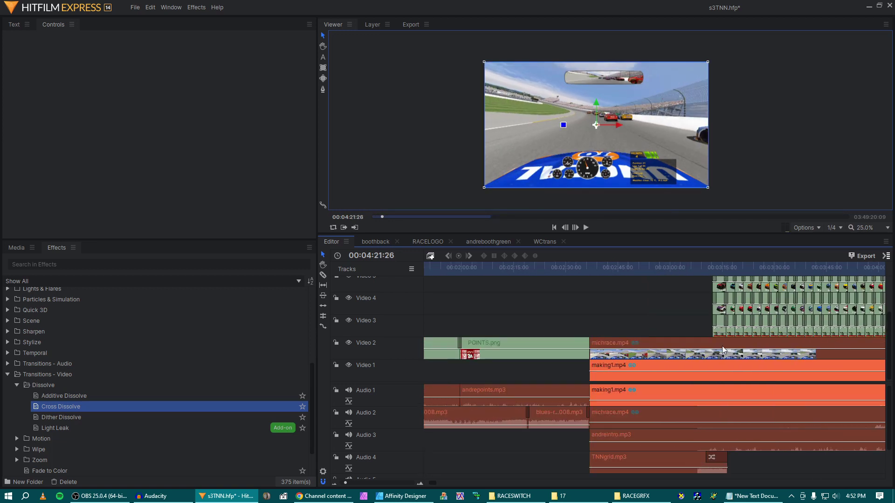
pyautogui.hscroll(5, 721, 348)
pyautogui.press('c')
pyautogui.click(681, 342)
pyautogui.press('v')
pyautogui.click(671, 346)
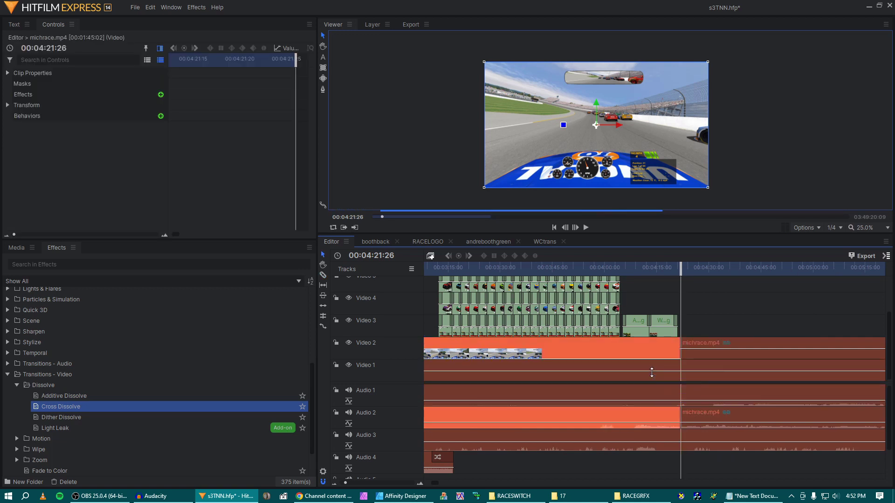
# - Step and play through the change from the POINTS standings image to the pace-lap footage
pyautogui.hscroll(-5, 651, 373)
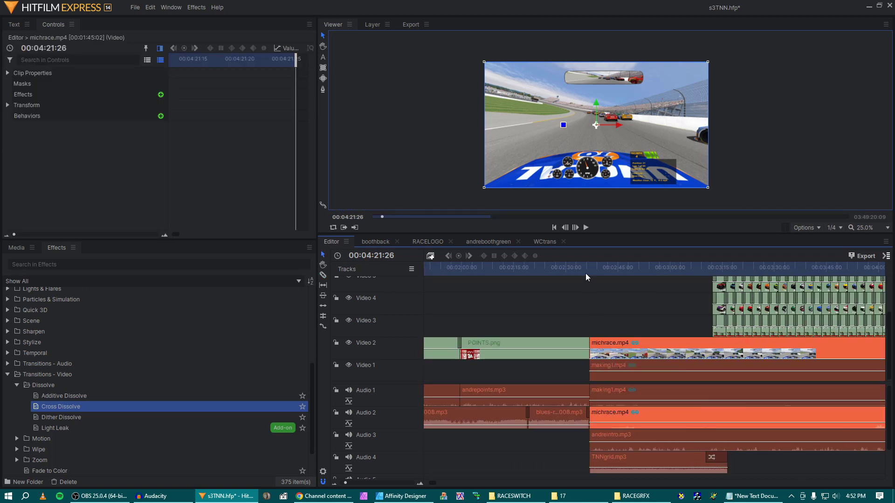
pyautogui.click(585, 268)
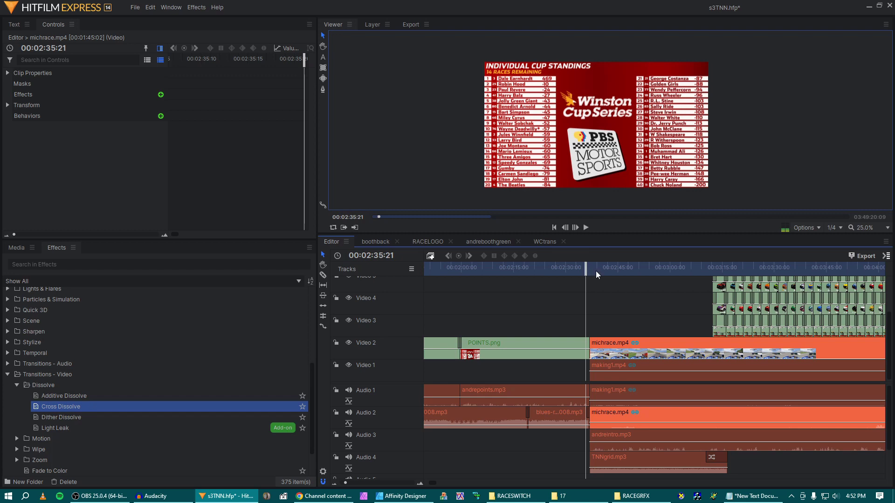
pyautogui.press('Right')
pyautogui.press('Right')
pyautogui.press('Right')
pyautogui.press('Right')
pyautogui.press('Right')
pyautogui.press('Right')
pyautogui.press('Right')
pyautogui.press('Right')
pyautogui.press('Right')
pyautogui.press('Right')
pyautogui.press('Right')
pyautogui.press('Right')
pyautogui.press('Right')
pyautogui.press('Right')
pyautogui.press('Right')
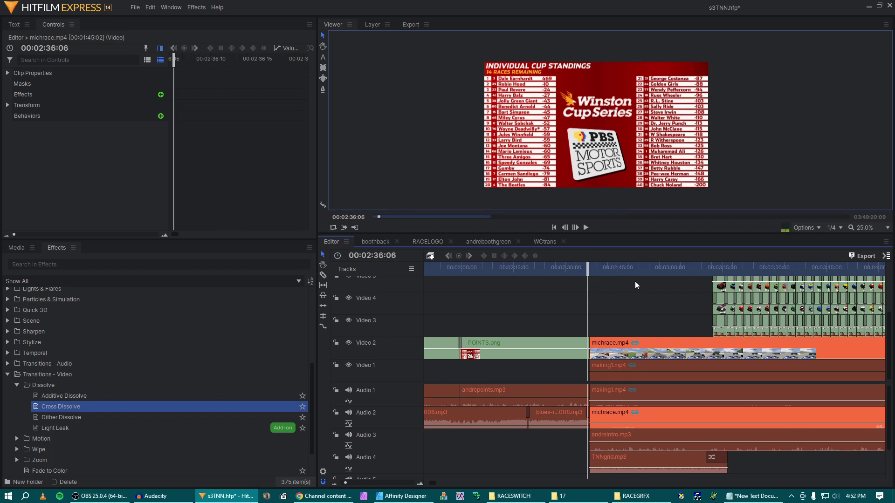
pyautogui.press('space')
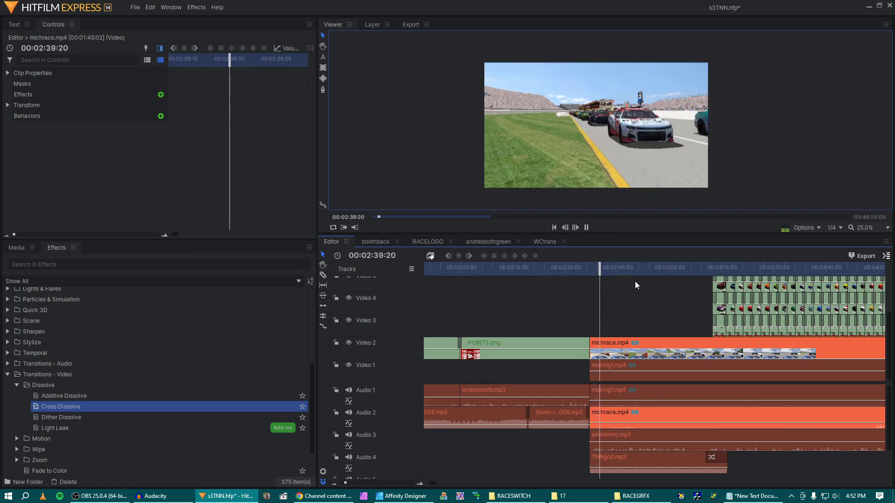
pyautogui.press('space')
# - Move the starting-grid graphics and the two overlays following them earlier to start at 00:02:40:17, and preview them
pyautogui.hscroll(3, 833, 330)
pyautogui.moveTo(833, 330); pyautogui.dragTo(843, 368)
pyautogui.scroll(1, 652, 327)
pyautogui.scroll(-1, 770, 345)
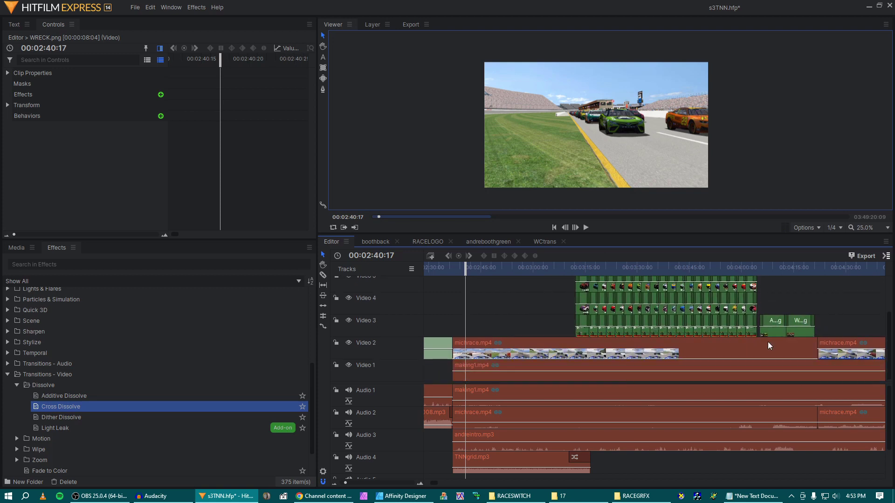
pyautogui.moveTo(772, 335); pyautogui.dragTo(668, 336)
pyautogui.press('space')
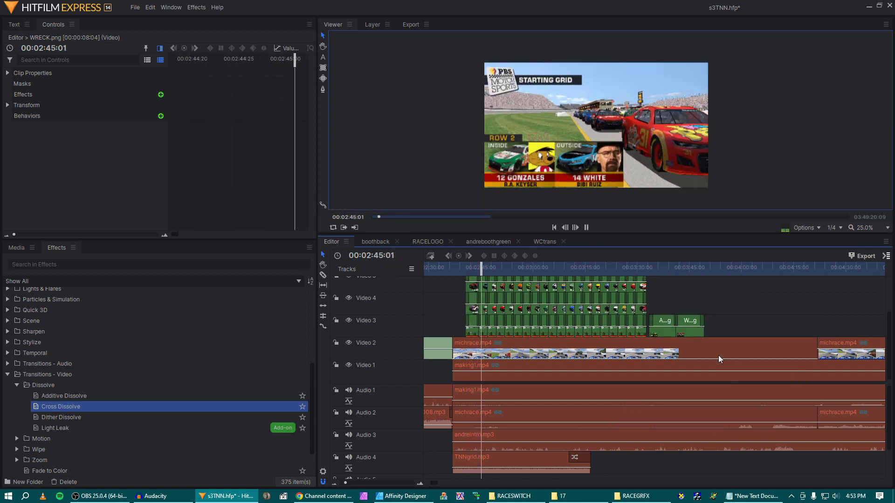
pyautogui.press('space')
# - Split making1.mp4 on Video 1 in line with the michrace.mp4 cut near 00:08:20 and delete the remainder
pyautogui.hscroll(10, 693, 320)
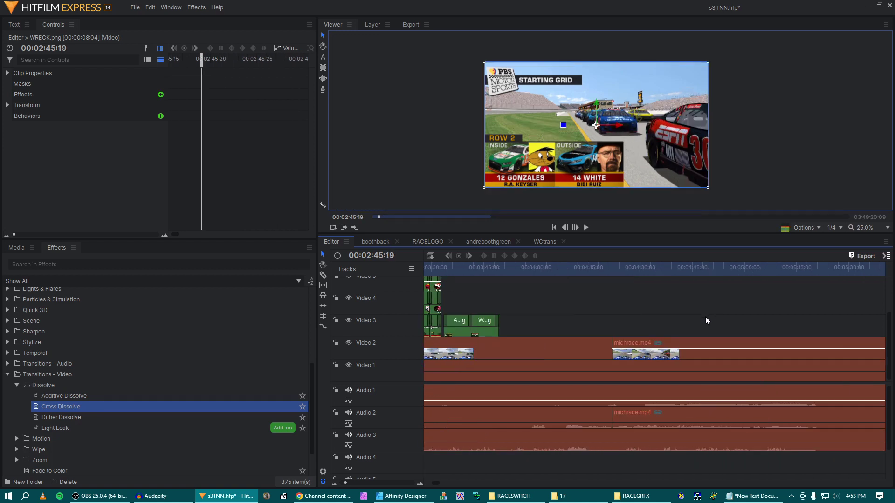
pyautogui.hscroll(8, 648, 337)
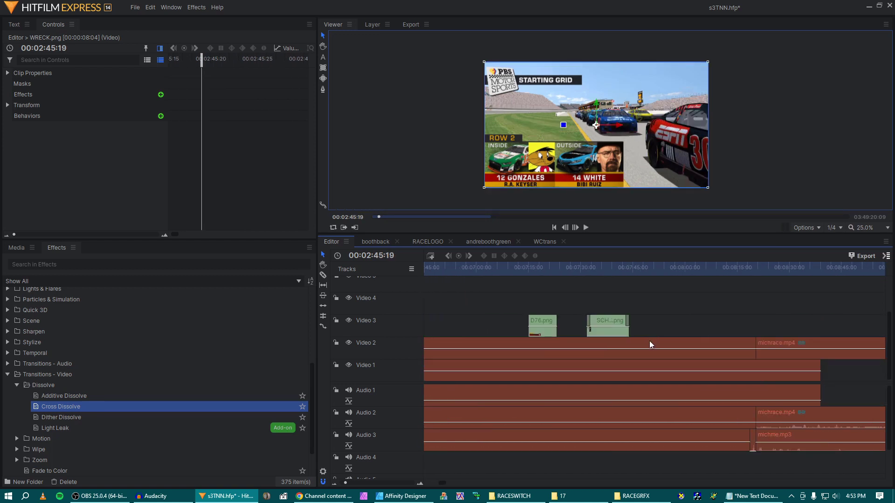
pyautogui.press('c')
pyautogui.click(622, 364)
pyautogui.press('v')
pyautogui.click(638, 365)
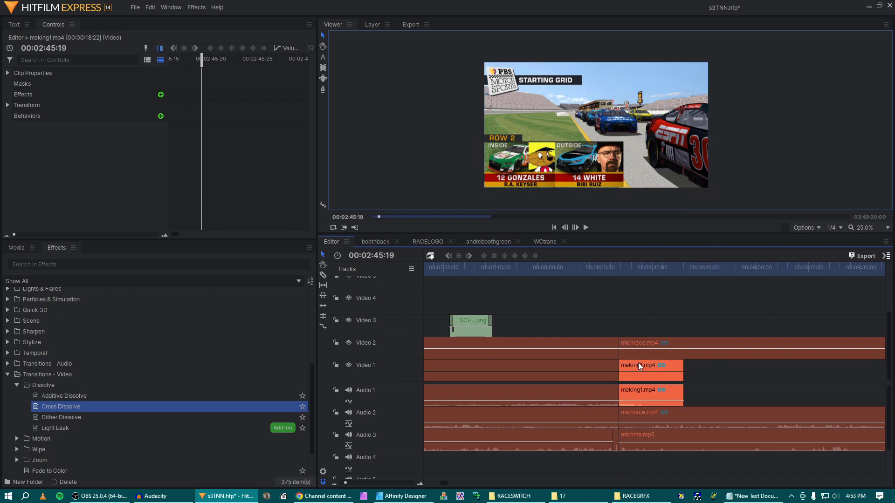
pyautogui.press('Delete')
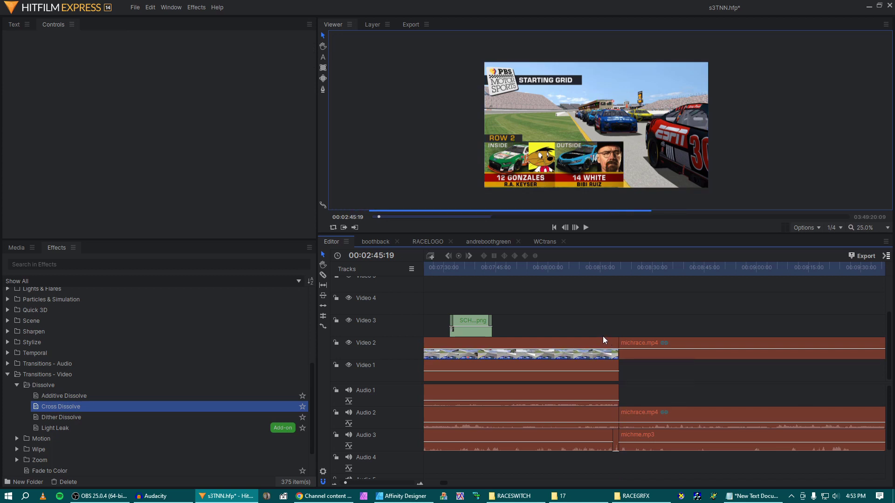
# - Set the michrace.mp4 clip starting near 00:04:22 to position 730, 400 and scale it to 20%
pyautogui.hscroll(-2, 601, 340)
pyautogui.hscroll(-10, 602, 340)
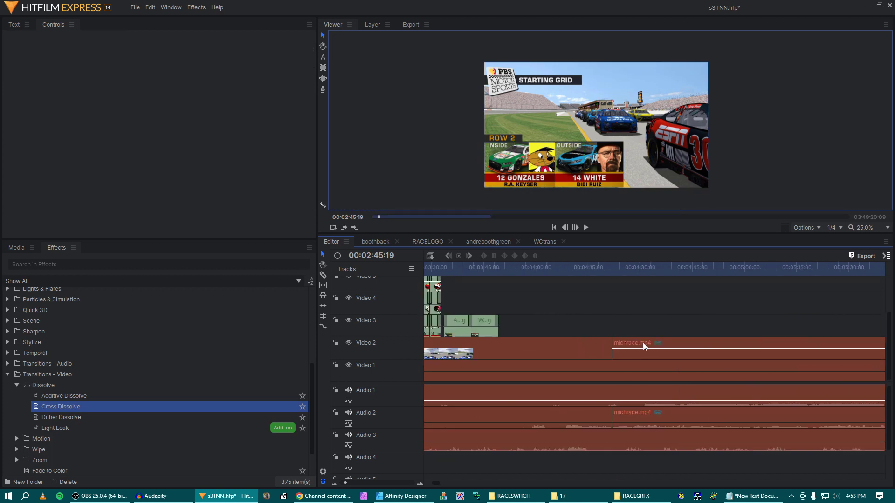
pyautogui.click(643, 343)
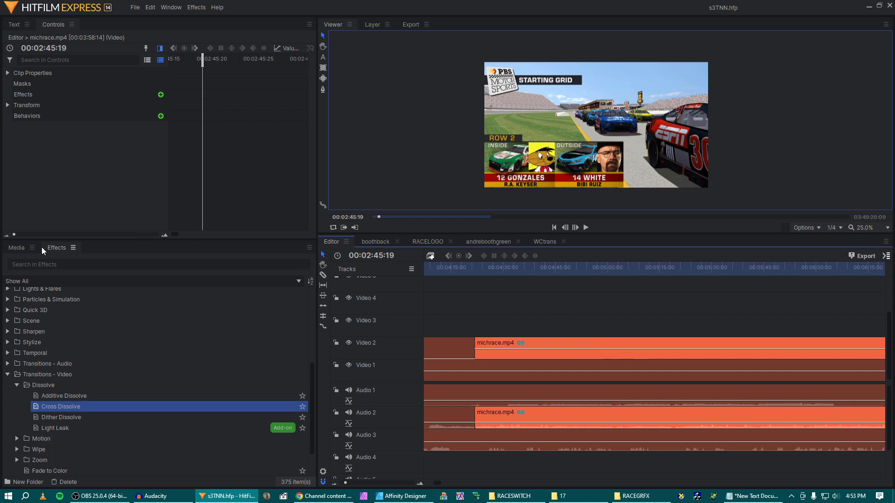
pyautogui.click(16, 249)
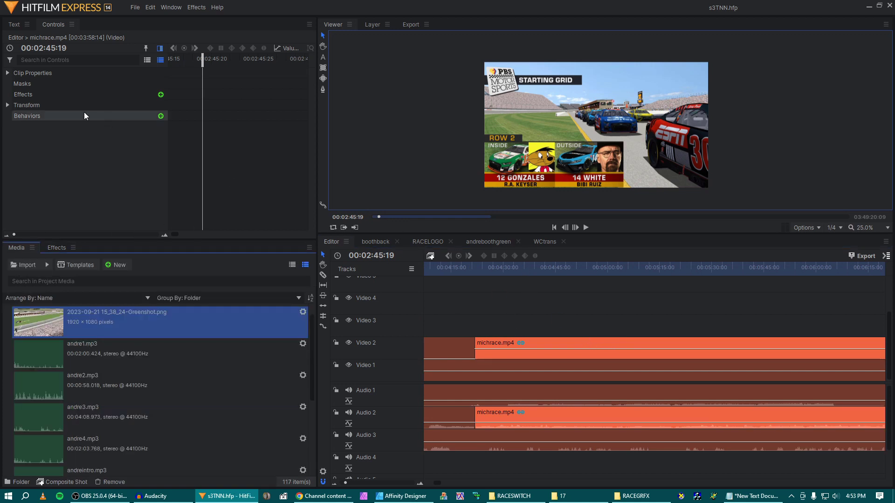
pyautogui.click(19, 105)
pyautogui.click(147, 127)
pyautogui.write('730')
pyautogui.press('Tab')
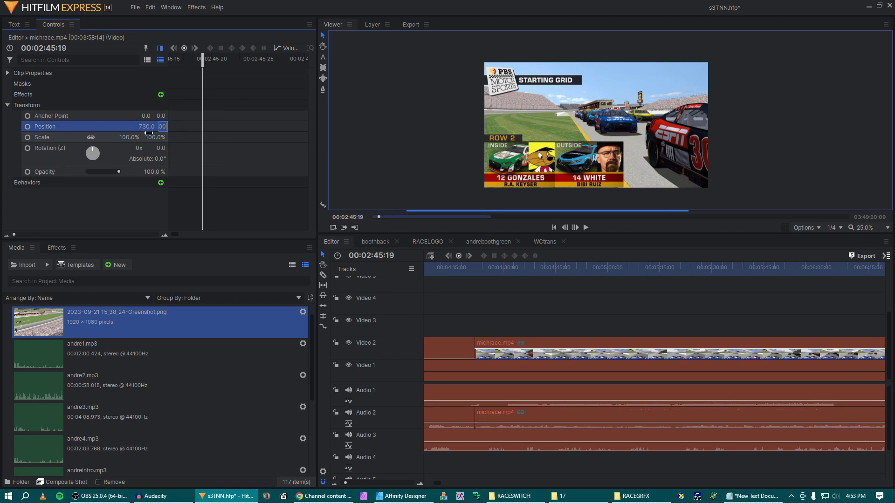
pyautogui.write('400')
pyautogui.moveTo(149, 133); pyautogui.dragTo(111, 134)
# - Add a Drop Shadow effect with the Soft Outline preset to the inset michrace.mp4 clip and preview its entrance
pyautogui.click(161, 95)
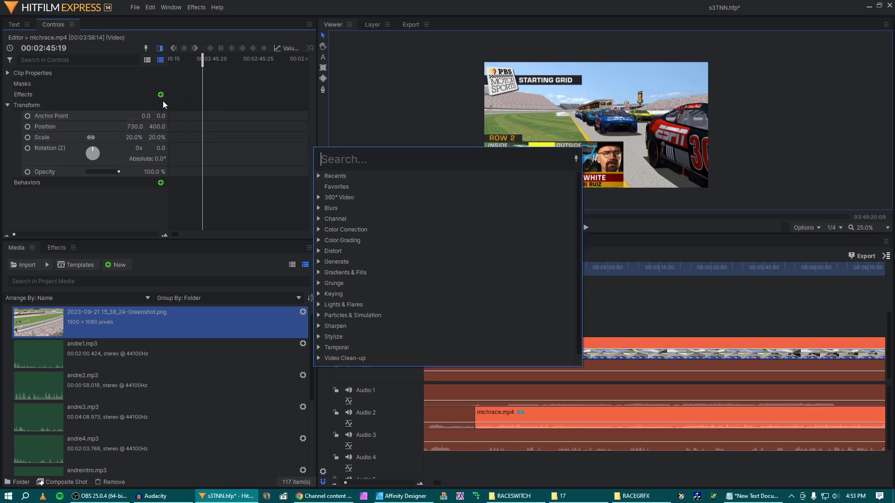
pyautogui.scroll(-1, 321, 319)
pyautogui.scroll(1, 326, 279)
pyautogui.click(335, 262)
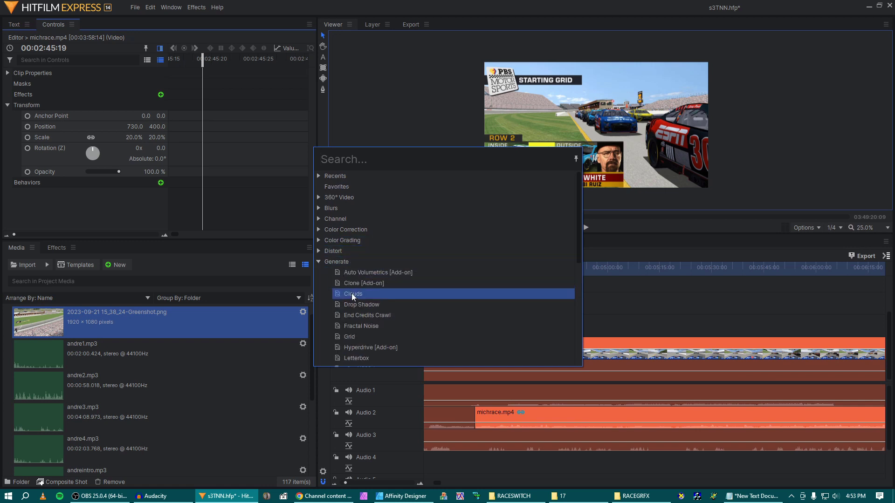
pyautogui.doubleClick(355, 304)
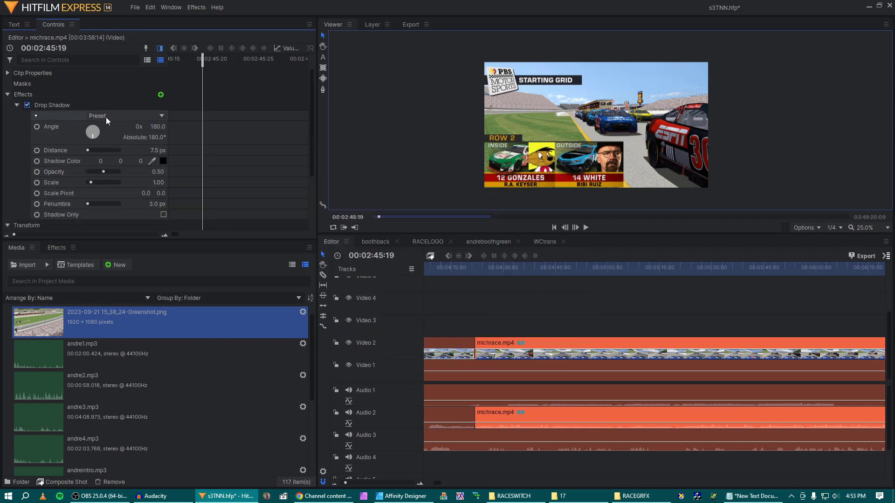
pyautogui.click(105, 116)
pyautogui.click(182, 243)
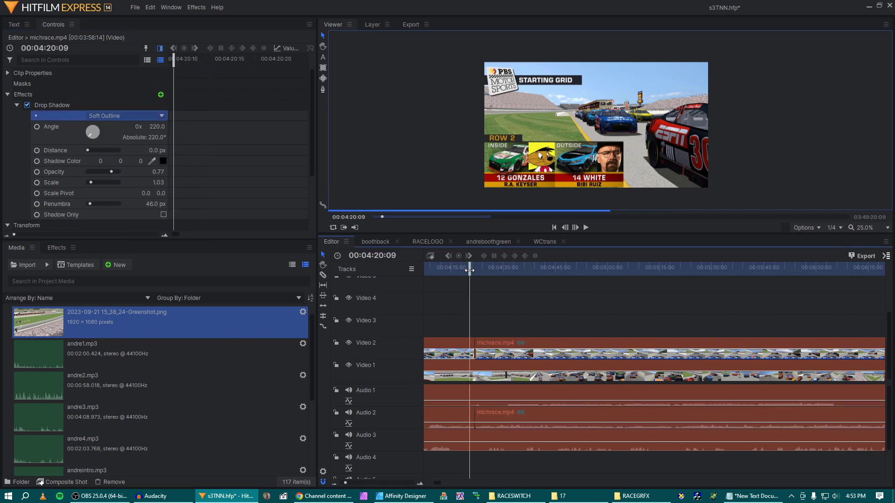
pyautogui.click(470, 270)
pyautogui.press('space')
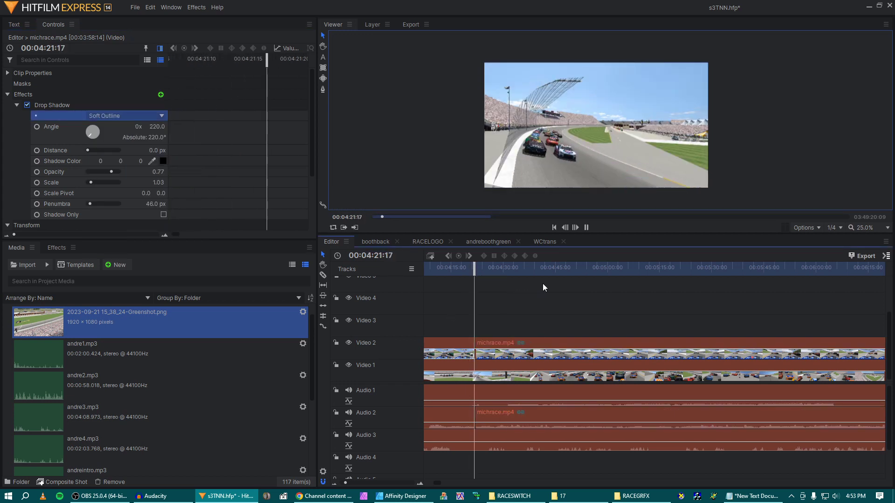
pyautogui.press('space')
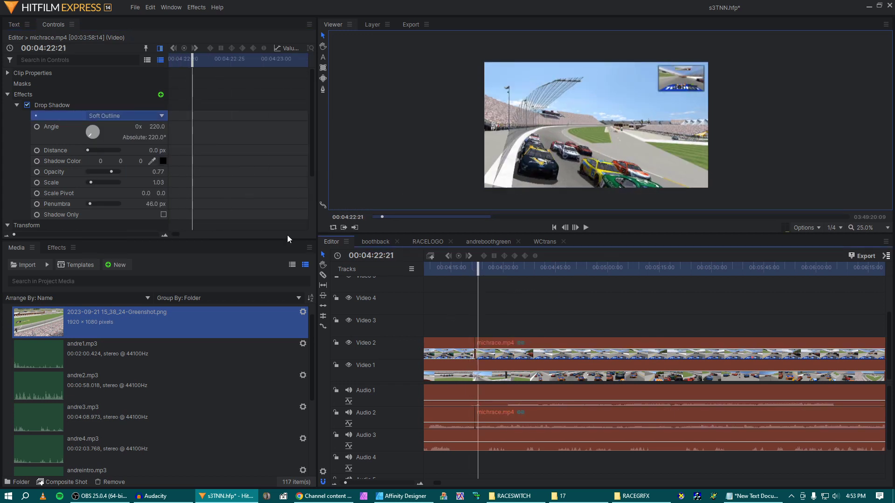
# - Add an Additive Dissolve transition at the start of the inset michrace.mp4 clip on Video 2
pyautogui.click(57, 250)
pyautogui.click(71, 353)
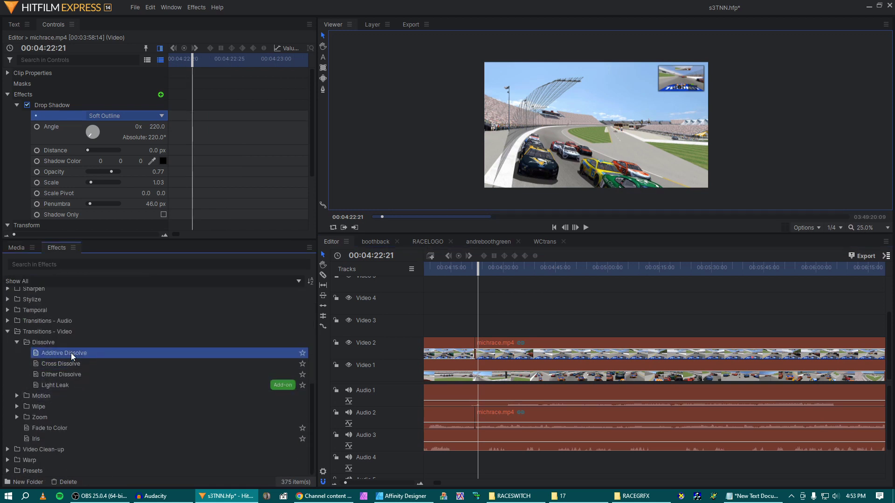
pyautogui.moveTo(71, 353); pyautogui.dragTo(480, 350)
pyautogui.moveTo(479, 268); pyautogui.dragTo(470, 268)
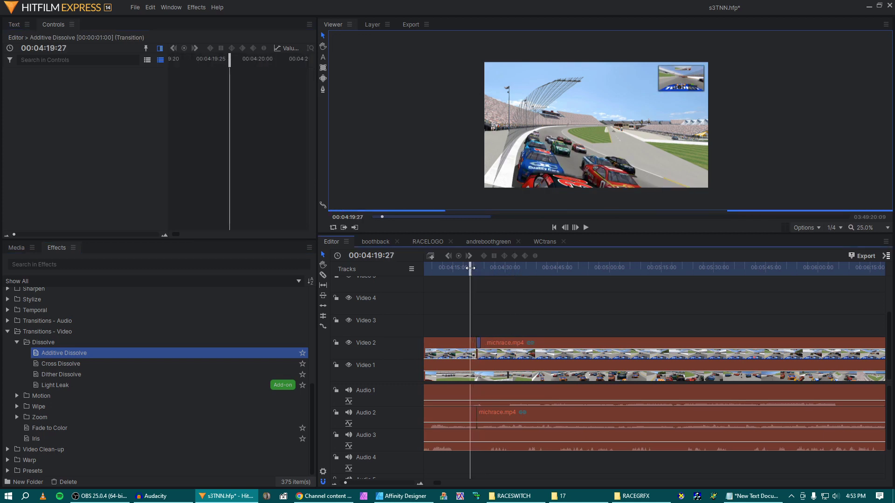
# - Split making1.mp4 at 00:04:20:01 and 00:04:24:12 and set the middle piece's audio level to -5 dB
pyautogui.hscroll(-5, 513, 327)
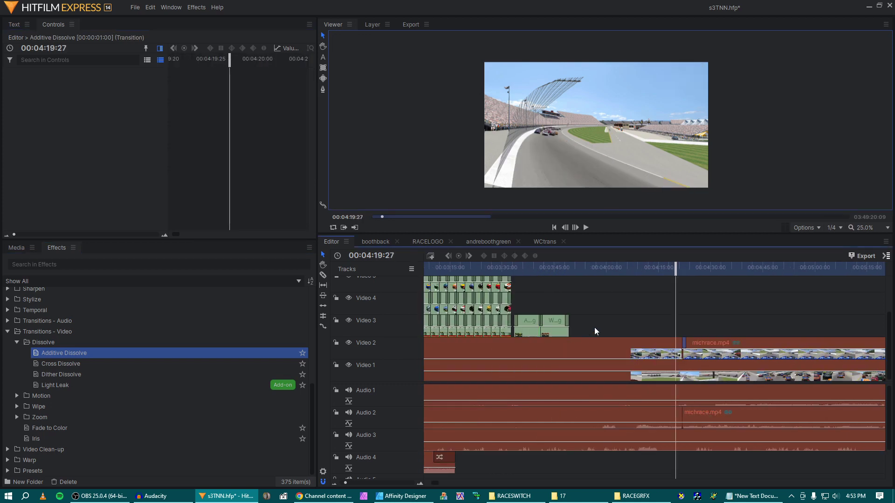
pyautogui.hscroll(1, 595, 331)
pyautogui.moveTo(607, 263); pyautogui.dragTo(607, 265)
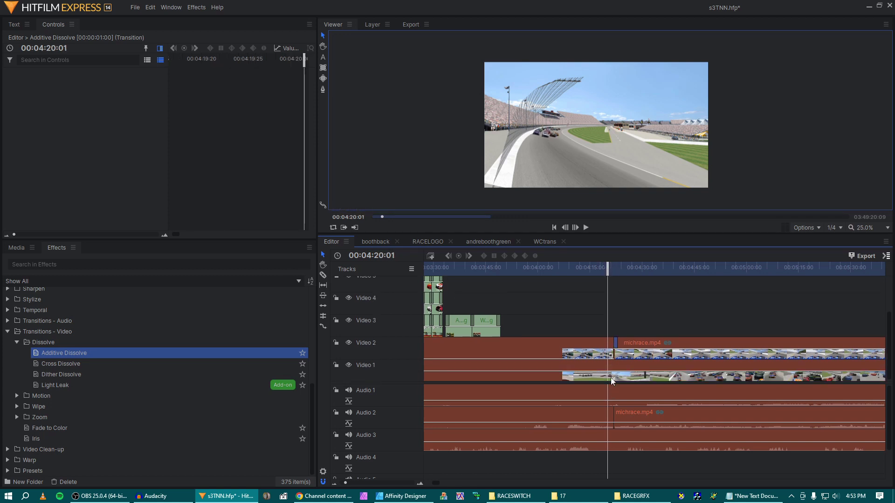
pyautogui.click(611, 366)
pyautogui.moveTo(612, 276)
pyautogui.mouseDown()
pyautogui.moveTo(630, 275)
pyautogui.moveTo(623, 272)
pyautogui.mouseUp()
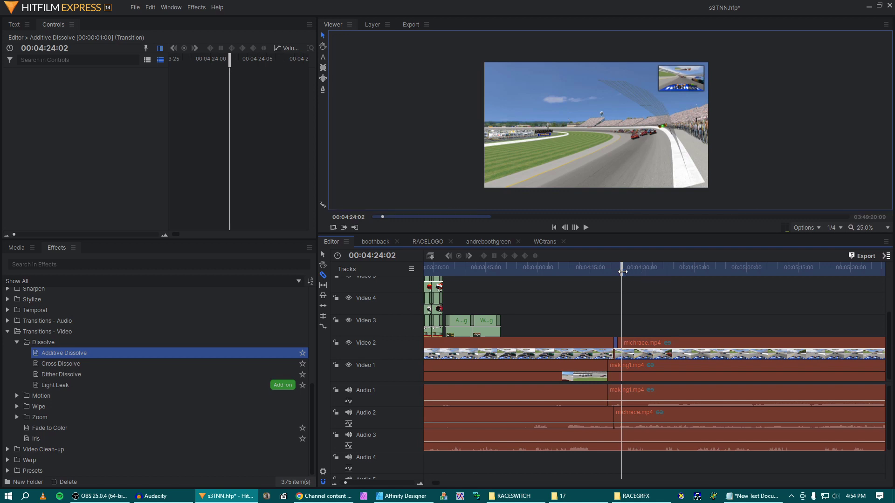
pyautogui.click(623, 272)
pyautogui.click(623, 272)
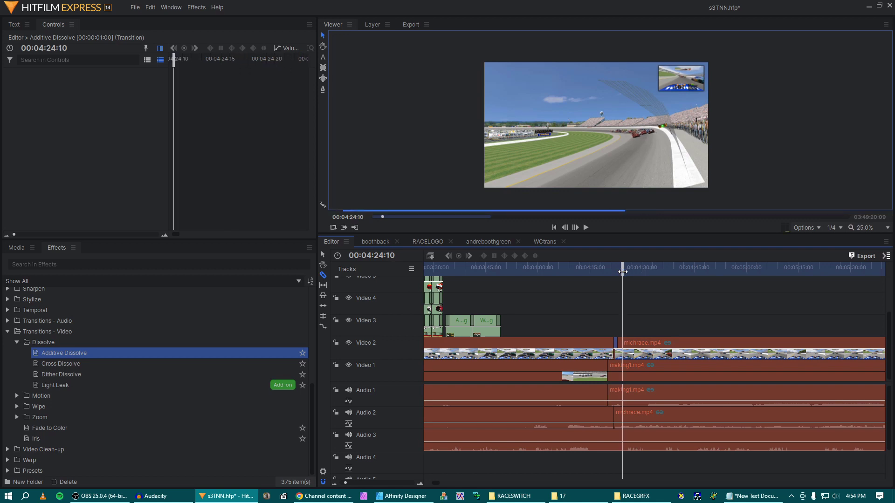
pyautogui.click(626, 369)
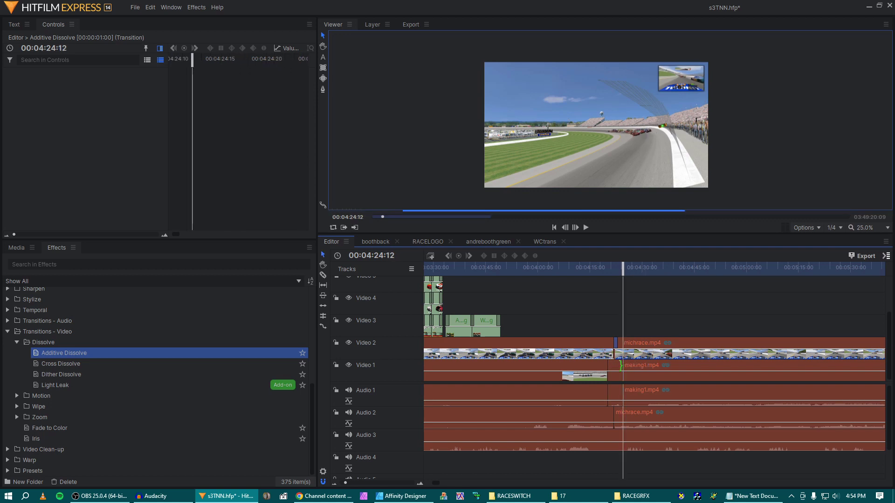
pyautogui.click(615, 397)
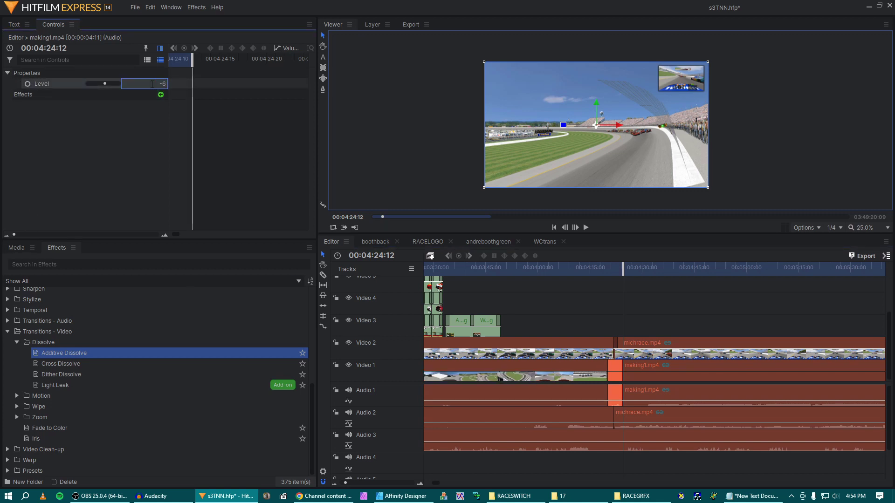
pyautogui.press('Return')
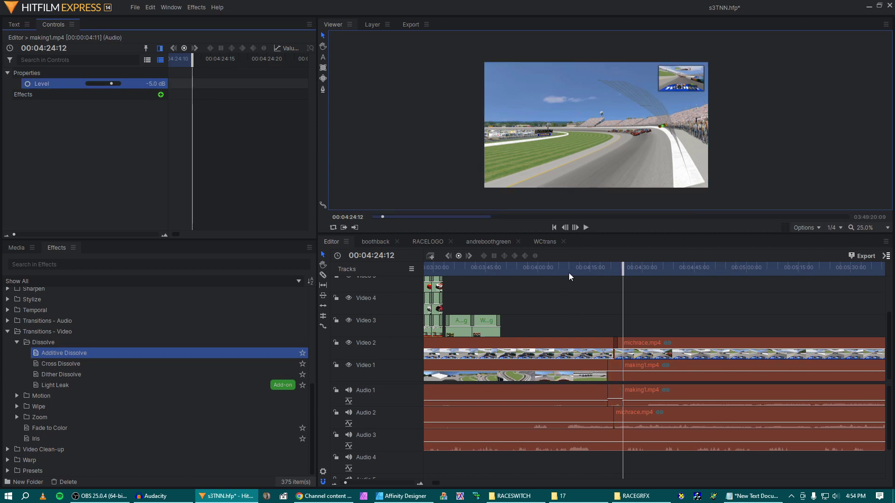
# - Play from 00:04:09:17 through the quieter making1.mp4 piece to check its audio and the inset's entrance
pyautogui.click(571, 267)
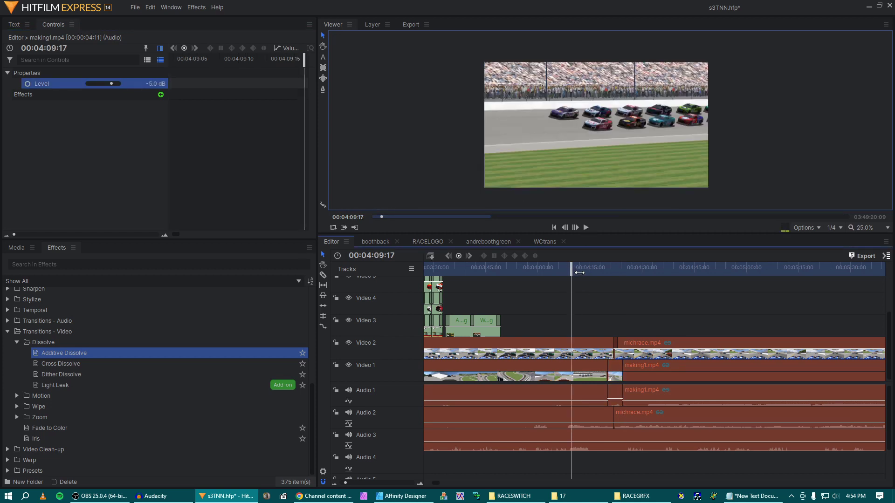
pyautogui.press('space')
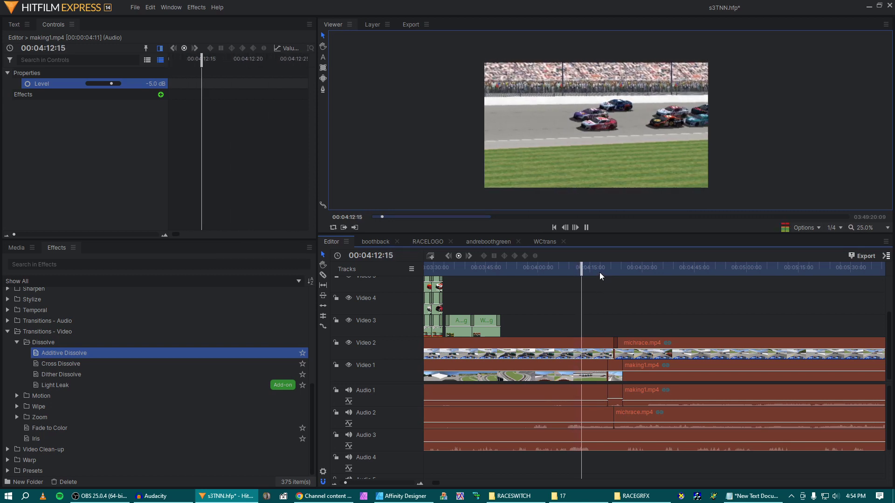
pyautogui.click(599, 267)
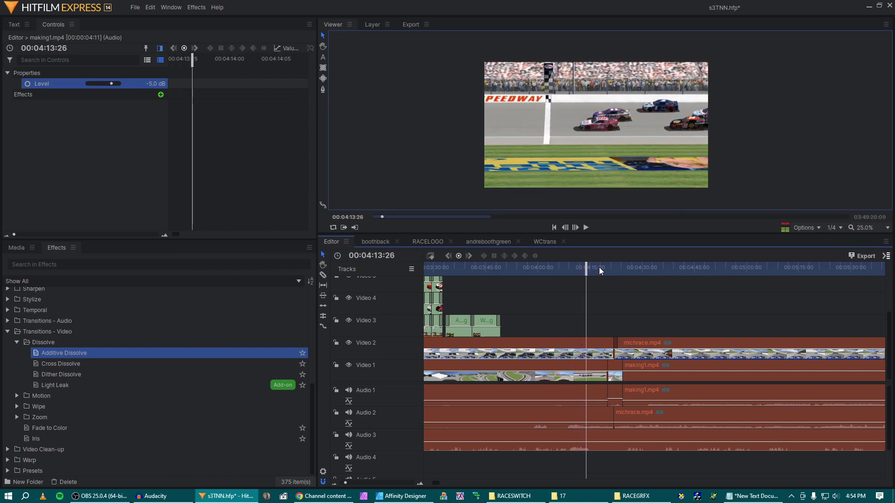
pyautogui.press('space')
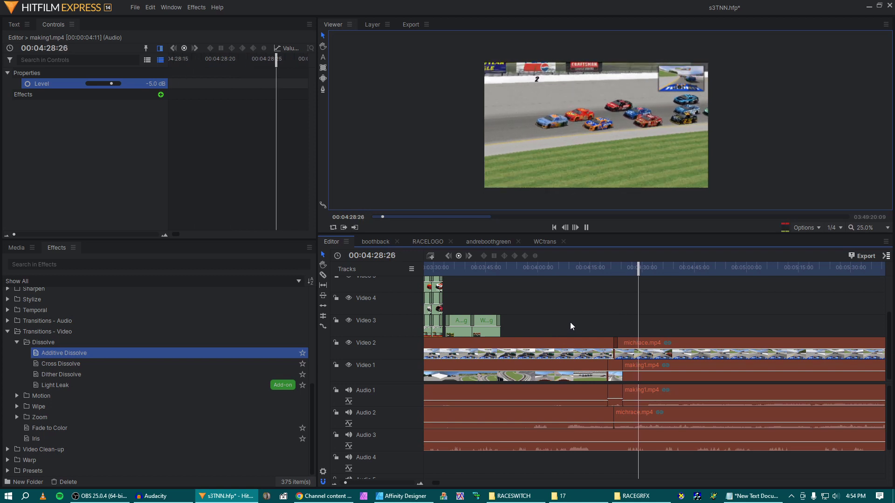
pyautogui.press('space')
# - Spot-check playback at the starting-grid graphics, the inset's entrance and the footage leading up to the 00:08:20 cut
pyautogui.hscroll(-5, 569, 322)
pyautogui.hscroll(-3, 569, 323)
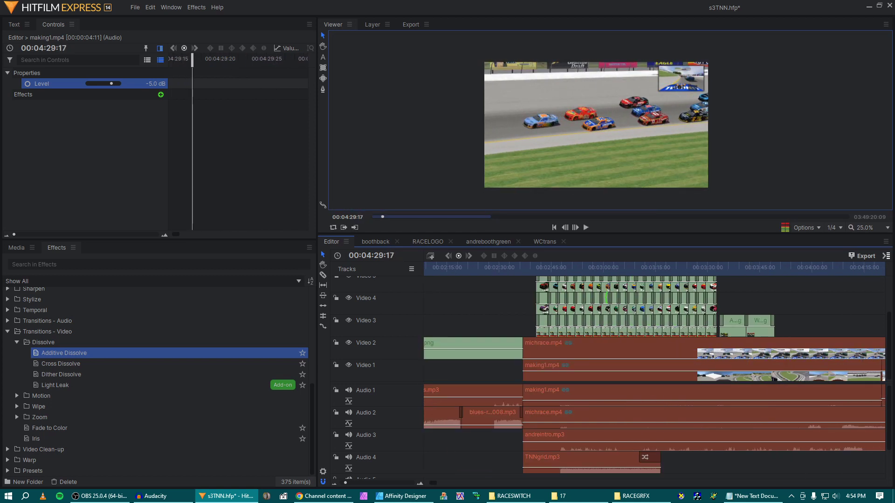
pyautogui.click(536, 268)
pyautogui.press('space')
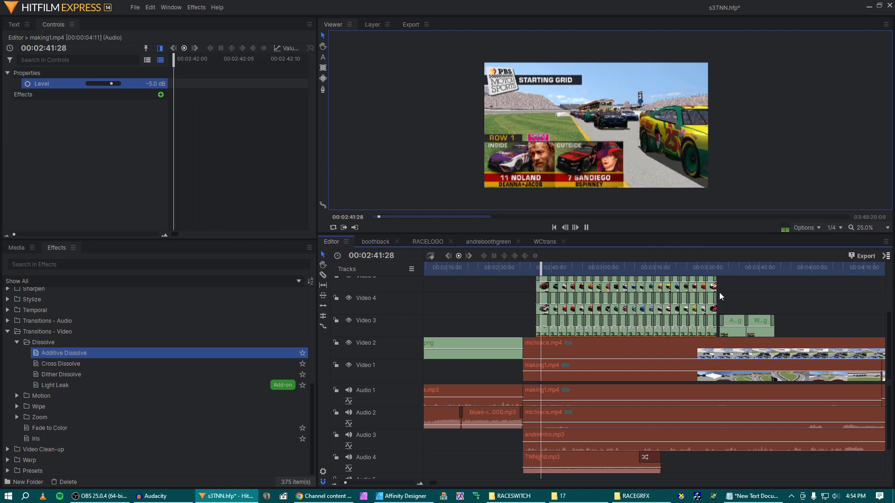
pyautogui.hscroll(8, 737, 305)
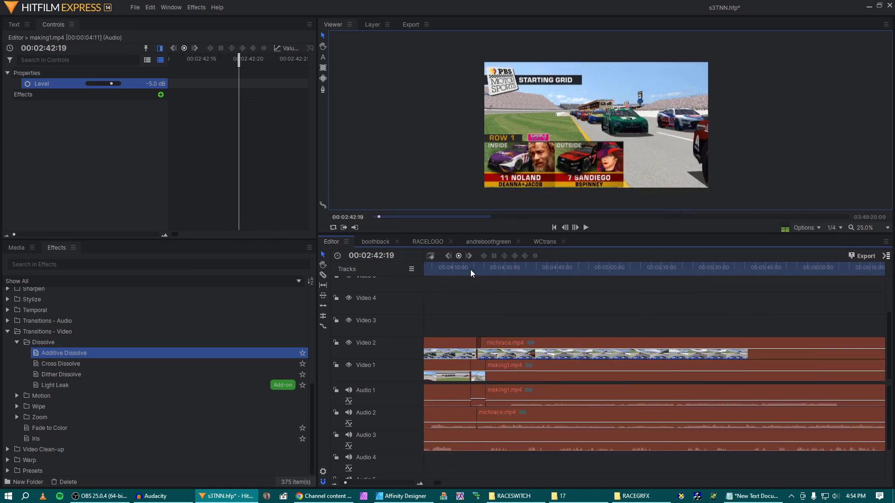
pyautogui.click(473, 267)
pyautogui.press('space')
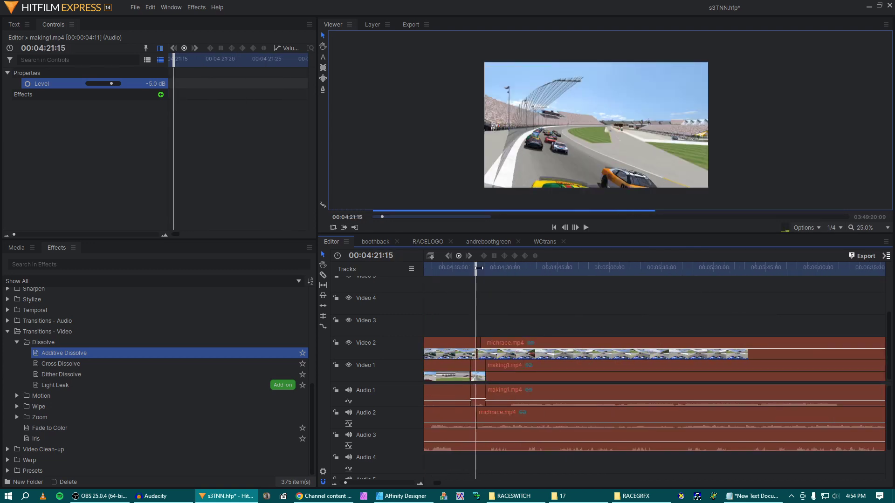
pyautogui.hscroll(4, 558, 308)
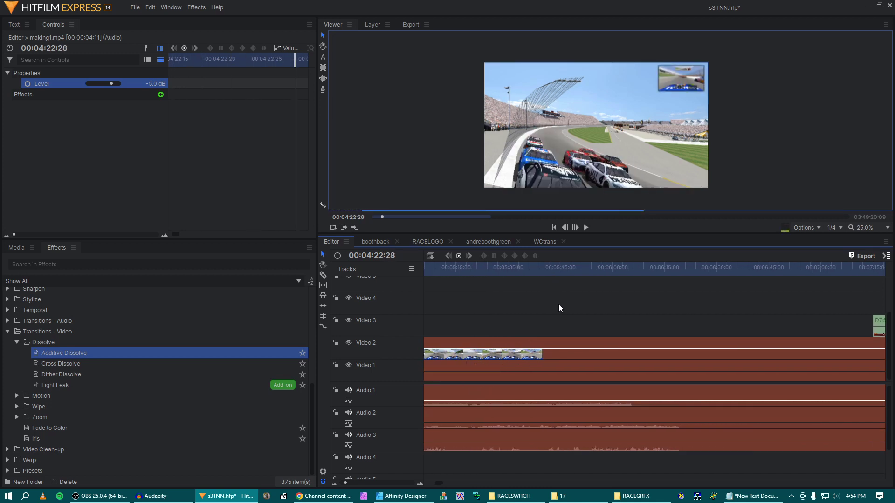
pyautogui.click(649, 264)
pyautogui.hscroll(8, 679, 300)
pyautogui.click(662, 267)
pyautogui.press('space')
pyautogui.press('space')
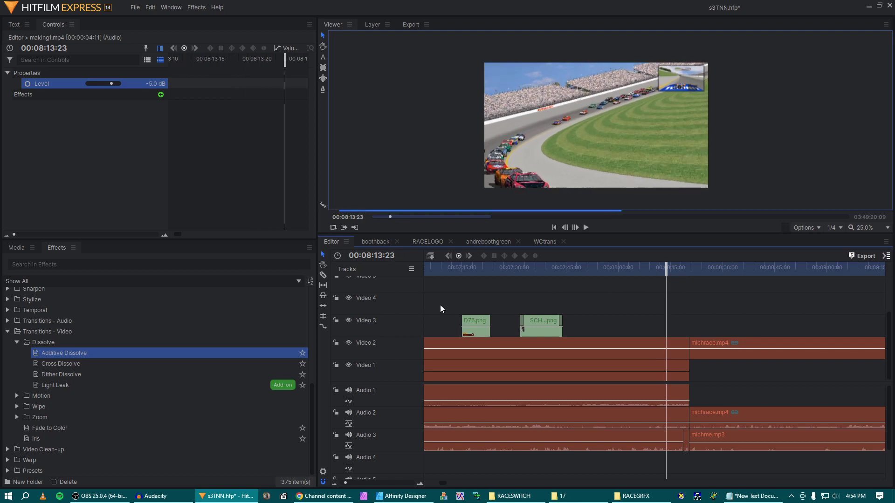
# - Move the D76 and schedule graphics on Video 3 to start at the 00:08:20 cut, preview them and save the project
pyautogui.moveTo(575, 318); pyautogui.dragTo(767, 323)
pyautogui.press('space')
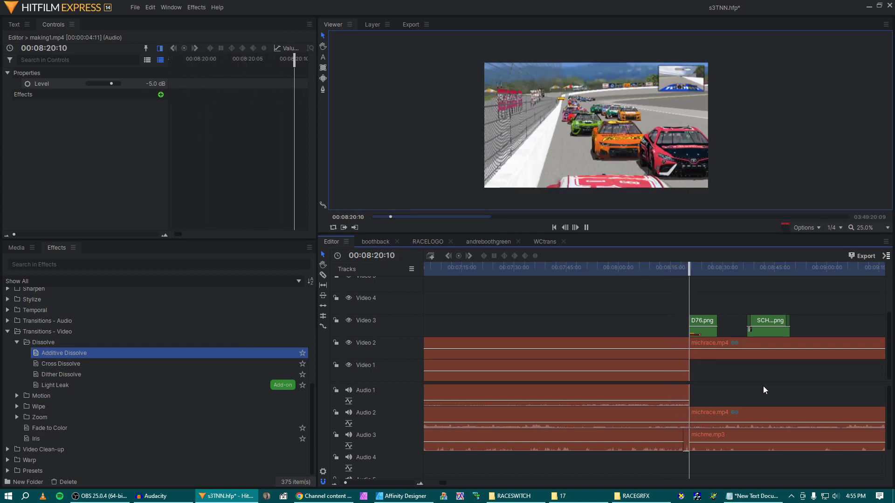
pyautogui.press('space')
pyautogui.hotkey('ctrl', 's')
# - Switch to File Explorer, look through the row graphics in RACEGRFX's GRID folder, and open the GRID folder directly under TNN
pyautogui.hscroll(-10, 661, 354)
pyautogui.hscroll(-3, 642, 333)
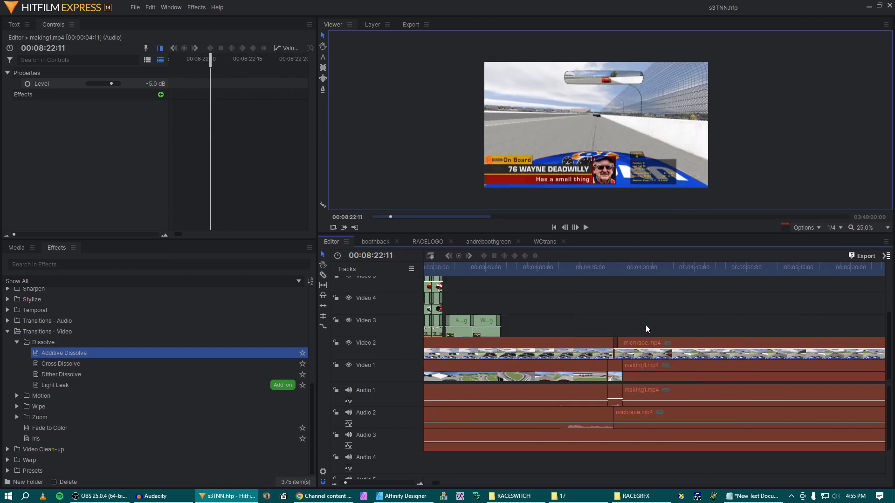
pyautogui.click(870, 6)
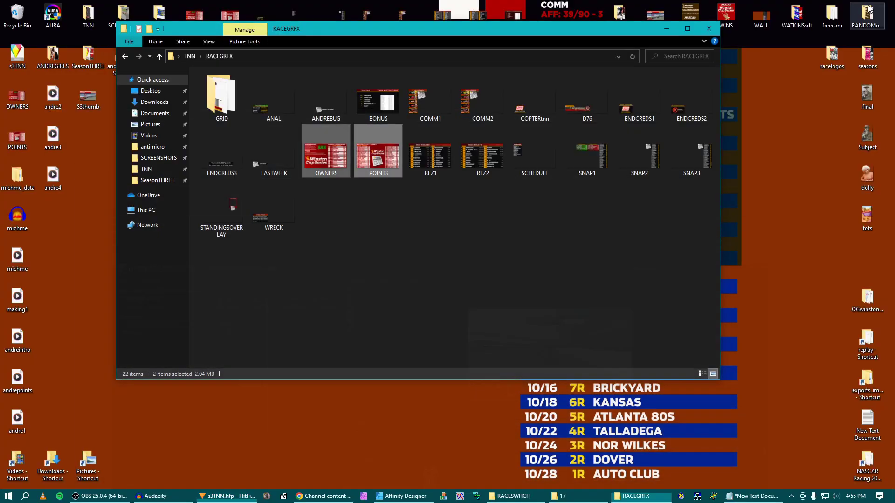
pyautogui.doubleClick(215, 103)
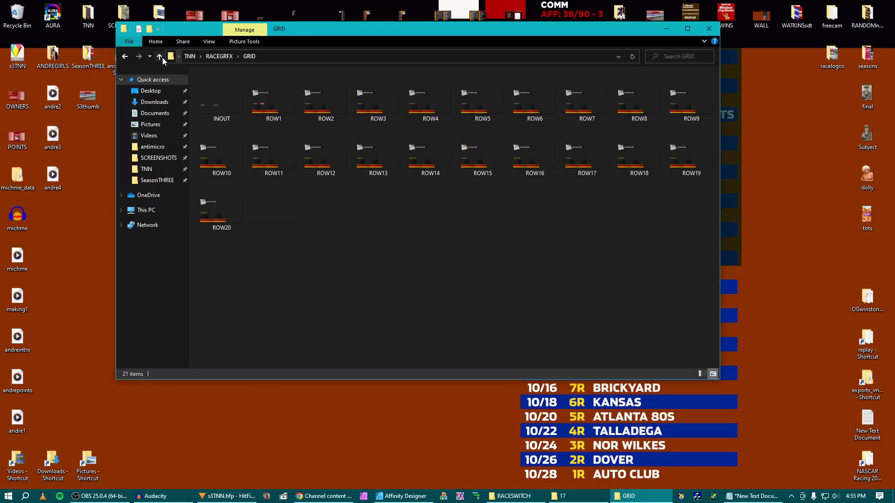
pyautogui.click(162, 58)
pyautogui.click(162, 57)
pyautogui.doubleClick(326, 96)
# - Move the driver images from TNN's GRID folder into its GRIDdrivers subfolder, and open that subfolder with everything selected
pyautogui.click(239, 96)
pyautogui.scroll(-4, 247, 233)
pyautogui.keyDown('shift'); pyautogui.click(216, 361); pyautogui.keyUp('shift')
pyautogui.moveTo(227, 346); pyautogui.dragTo(234, 86)
pyautogui.doubleClick(231, 84)
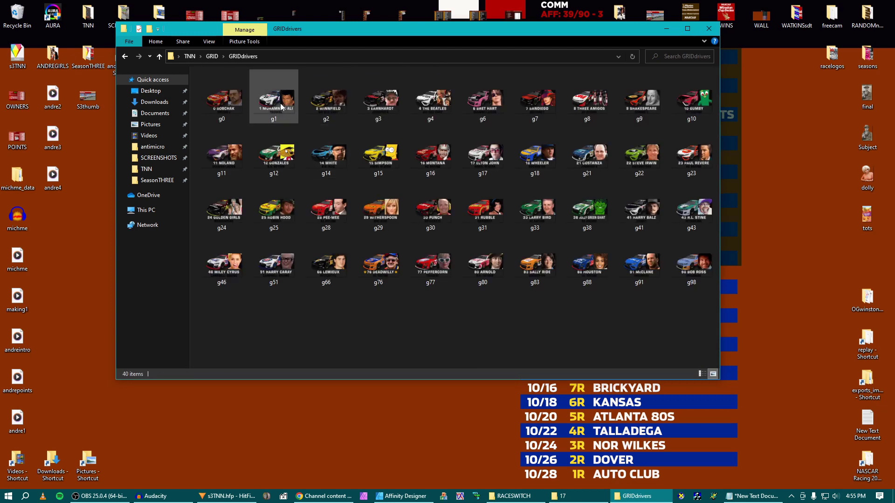
pyautogui.click(283, 108)
pyautogui.hotkey('ctrl', 'a')
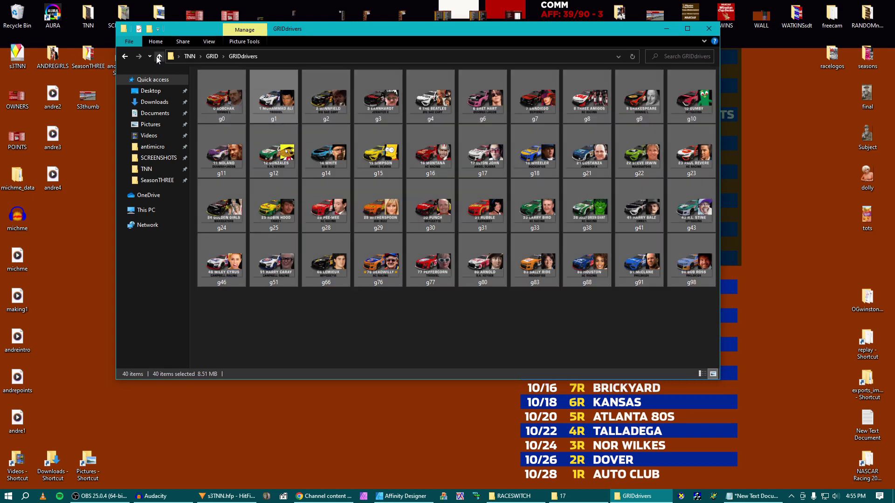
# - Paste the copied driver images into TNN's GRID folder and open the exports_imports folder from its desktop shortcut
pyautogui.click(159, 56)
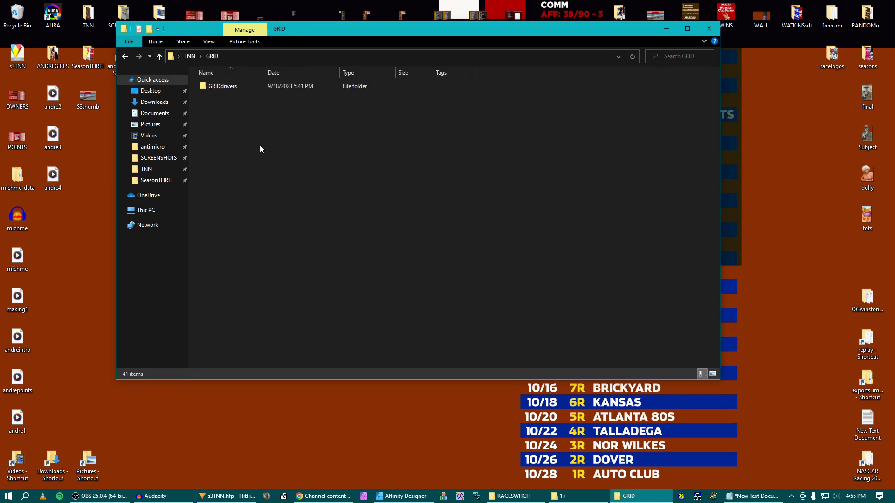
pyautogui.hotkey('ctrl', 'v')
pyautogui.click(867, 375)
pyautogui.doubleClick(866, 375)
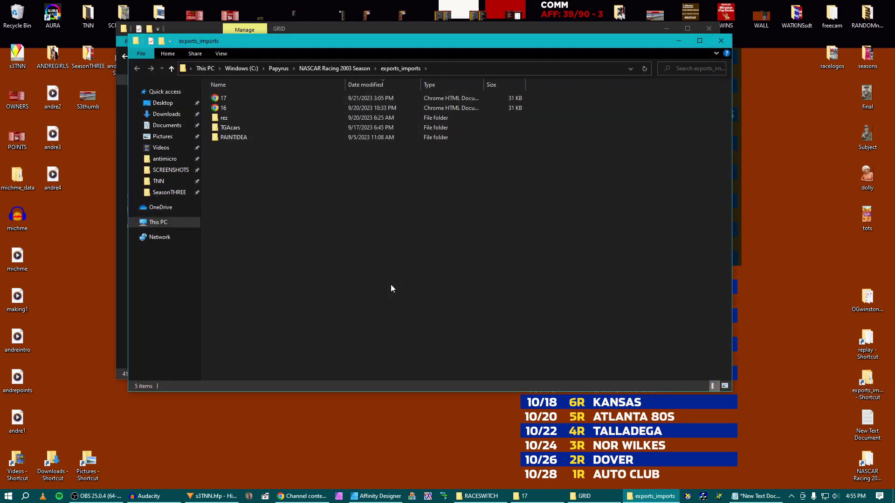
# - Copy the results table from export 17 into the RACE REZ sheet of FIC3 Standings from A2, and sort the sheet ascending by the # column
pyautogui.doubleClick(226, 98)
pyautogui.scroll(-10, 268, 231)
pyautogui.moveTo(81, 114); pyautogui.dragTo(310, 341)
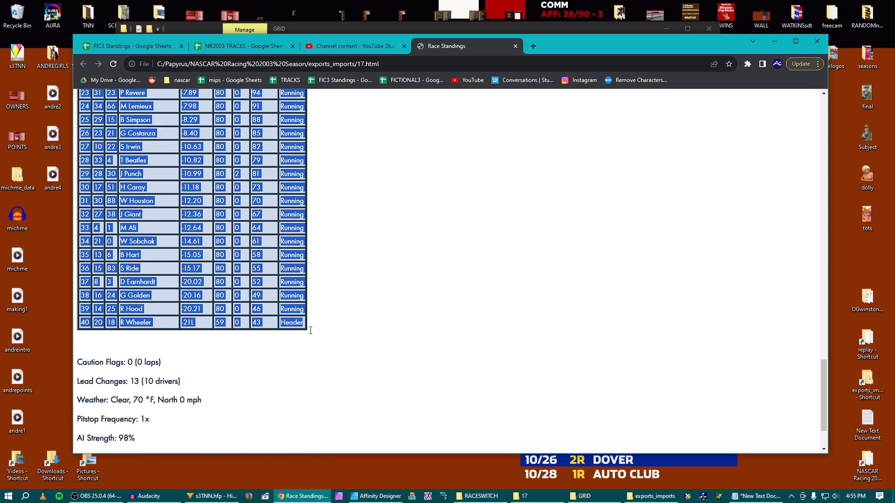
pyautogui.click(149, 47)
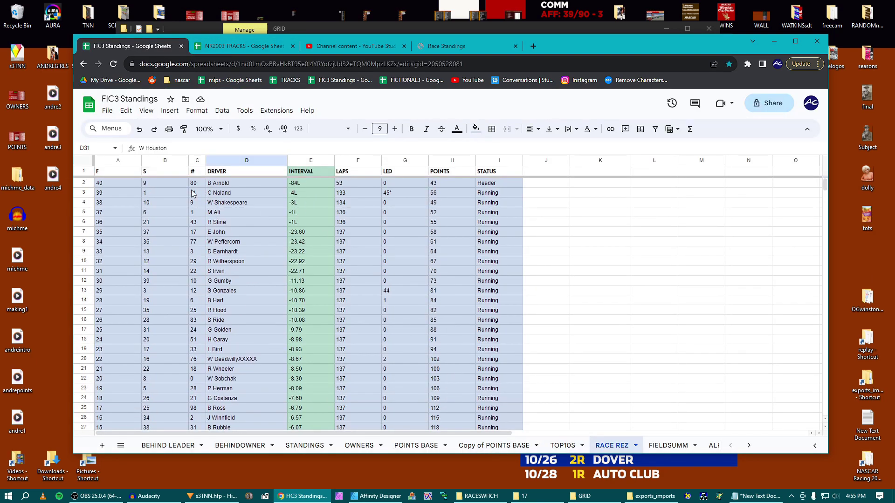
pyautogui.click(138, 182)
pyautogui.hotkey('ctrl', 'v')
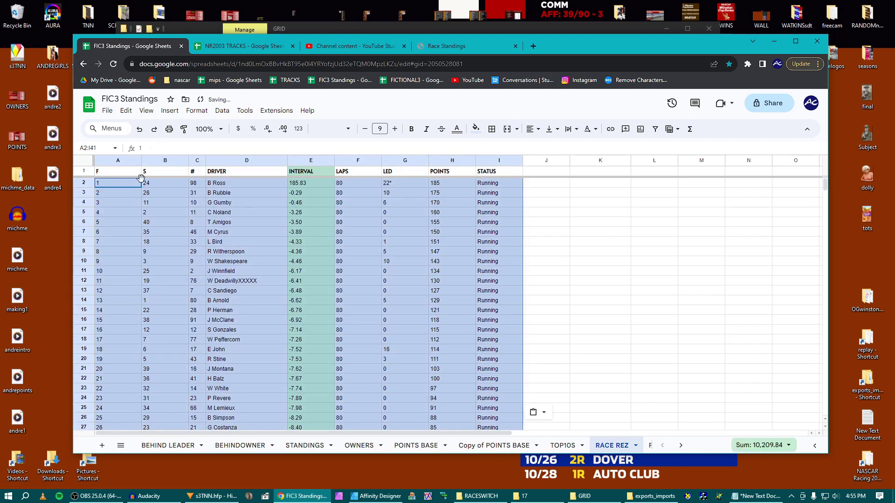
pyautogui.rightClick(191, 161)
pyautogui.click(238, 322)
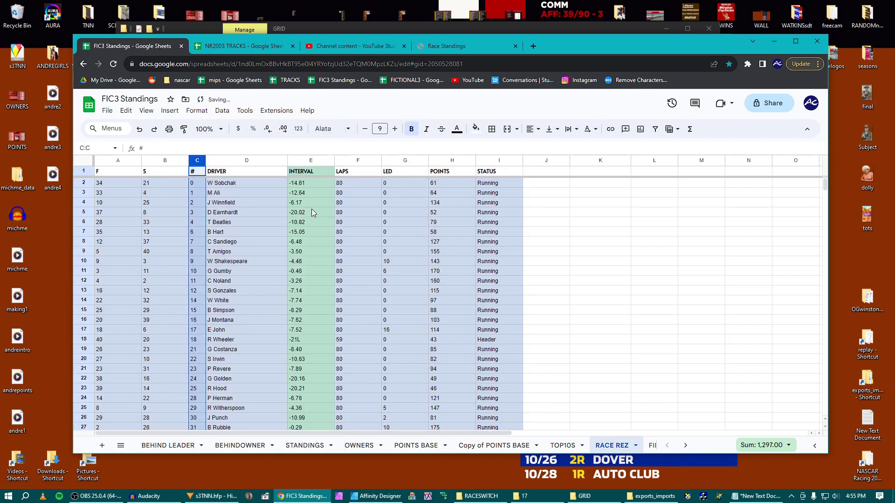
# - Close the exports_imports folder and arrange the GRID folder beside the spreadsheet so the S, # and DRIVER columns stay visible
pyautogui.moveTo(588, 46); pyautogui.dragTo(549, 57)
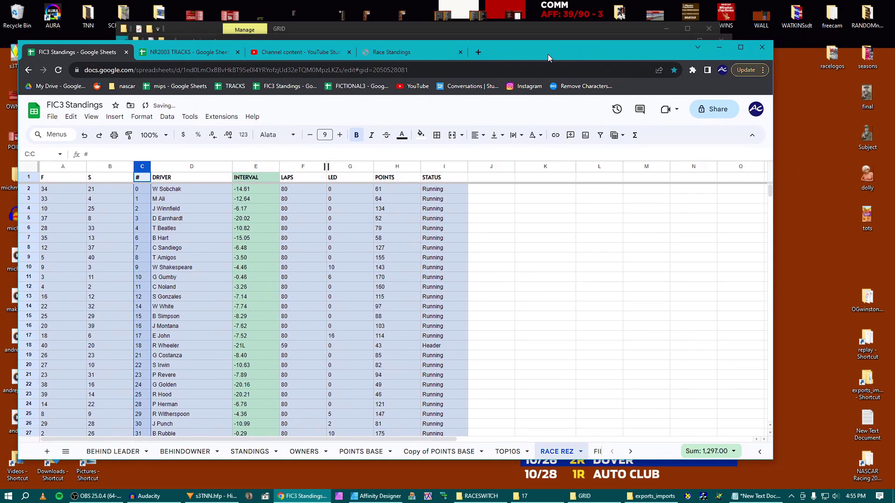
pyautogui.click(508, 34)
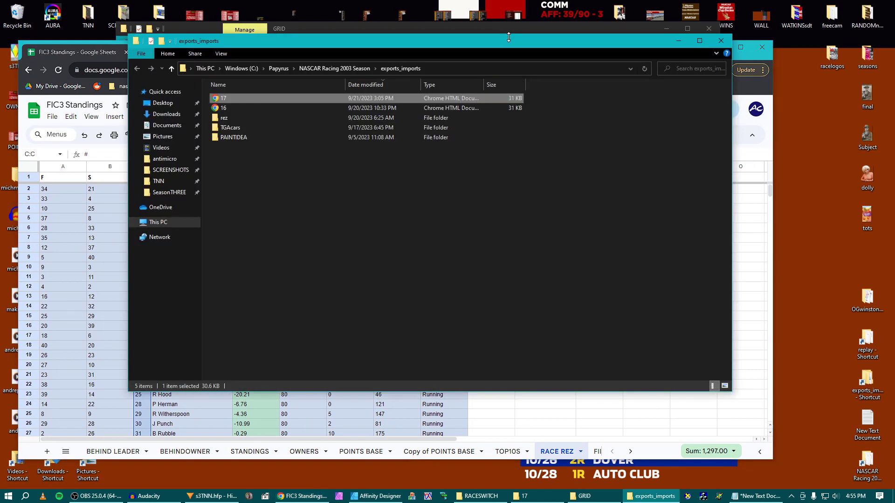
pyautogui.click(722, 42)
pyautogui.hotkey('ctrl', 'a')
pyautogui.moveTo(594, 28); pyautogui.dragTo(767, 40)
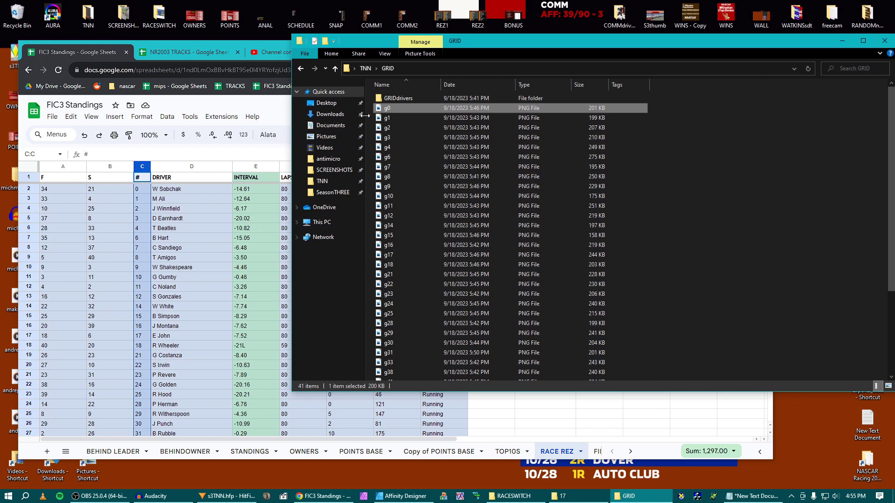
# - Rename images g0 to g11 in GRID to their cars' S values: 21, 4, 25, 8, 33, 13, 37, 40, 3, 11 and 2
pyautogui.click(387, 108)
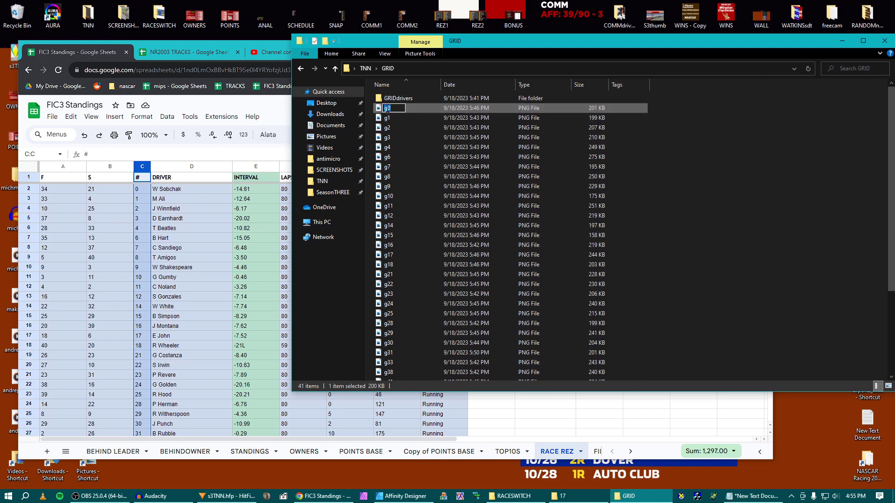
pyautogui.write('21')
pyautogui.press('Tab')
pyautogui.write('4')
pyautogui.press('Tab')
pyautogui.write('25')
pyautogui.press('Tab')
pyautogui.write('8\t33\t13')
pyautogui.press('Tab')
pyautogui.write('37')
pyautogui.press('Tab')
pyautogui.write('40')
pyautogui.press('Tab')
pyautogui.write('3')
pyautogui.press('Tab')
pyautogui.write('11\t2')
pyautogui.press('Tab')
# - Rename images g12 to g22 in GRID to their cars' S values: 12, 32, 29, 39, 6, 20, 23 and 10
pyautogui.write('12')
pyautogui.press('Tab')
pyautogui.write('32')
pyautogui.press('Tab')
pyautogui.write('29')
pyautogui.press('Tab')
pyautogui.write('39')
pyautogui.press('Tab')
pyautogui.write('6')
pyautogui.press('Tab')
pyautogui.write('20')
pyautogui.press('Tab')
pyautogui.write('23\t10')
# - Rename images g23 to g31 in GRID to their cars' S values: 31, 16, 14, 22, 9, 28 and 26
pyautogui.press('Tab')
pyautogui.write('31')
pyautogui.press('Tab')
pyautogui.write('16')
pyautogui.press('Tab')
pyautogui.write('14')
pyautogui.press('Tab')
pyautogui.write('22')
pyautogui.press('Tab')
pyautogui.write('9')
pyautogui.press('Tab')
pyautogui.write('28')
pyautogui.press('Tab')
pyautogui.write('26')
# - Rename g33 to g98 to their cars' S values: 18, 27, 36, 5, 35, 17, 34, 19, 7, 1, 15, 30, 38 and 24
pyautogui.scroll(-5, 239, 238)
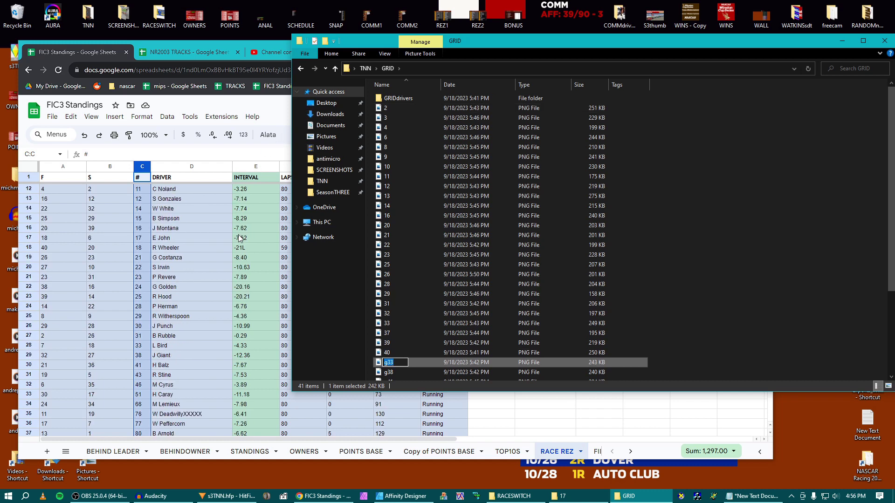
pyautogui.scroll(2, 239, 238)
pyautogui.scroll(-3, 238, 238)
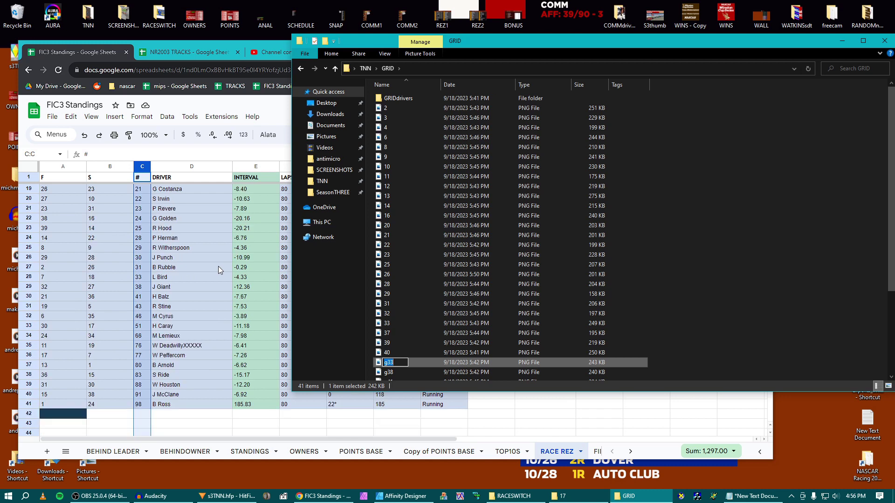
pyautogui.press('Tab')
pyautogui.write('2')
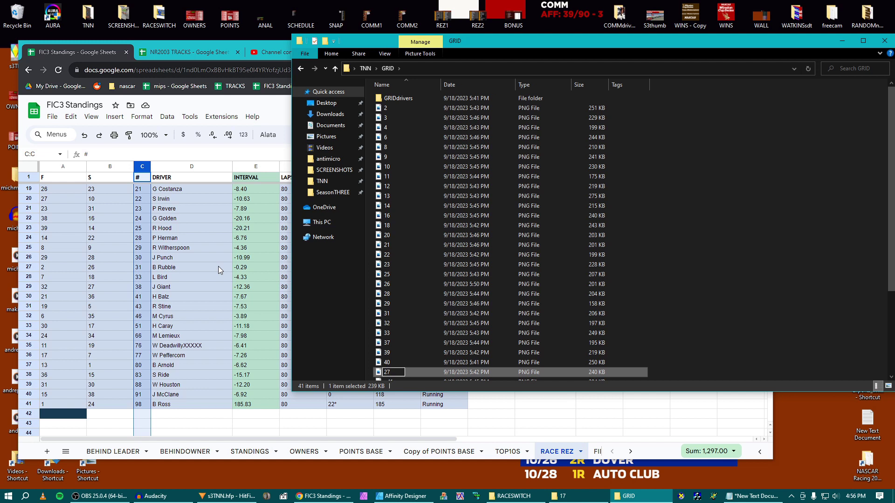
pyautogui.write('7')
pyautogui.press('Tab')
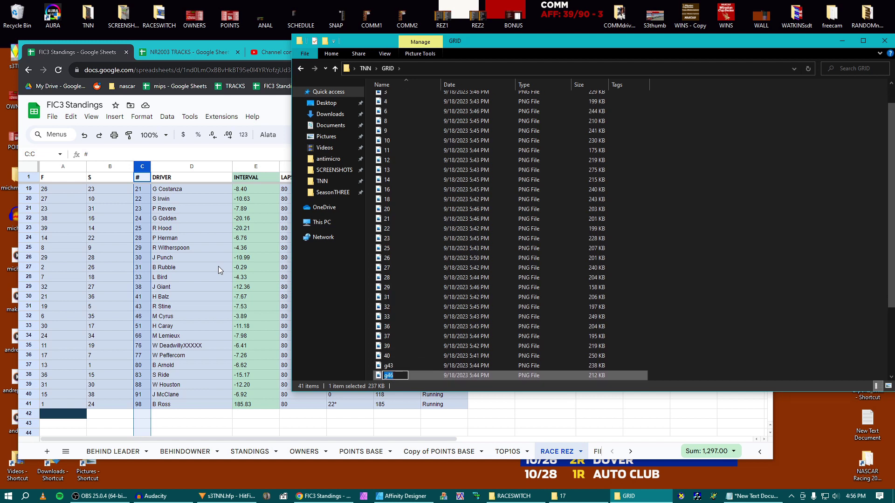
pyautogui.write('34')
pyautogui.press('Tab')
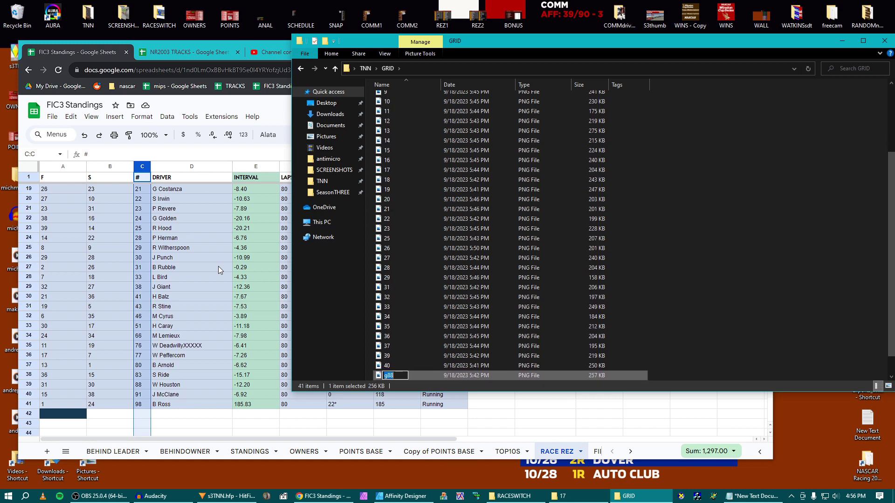
pyautogui.write('30')
pyautogui.press('Tab')
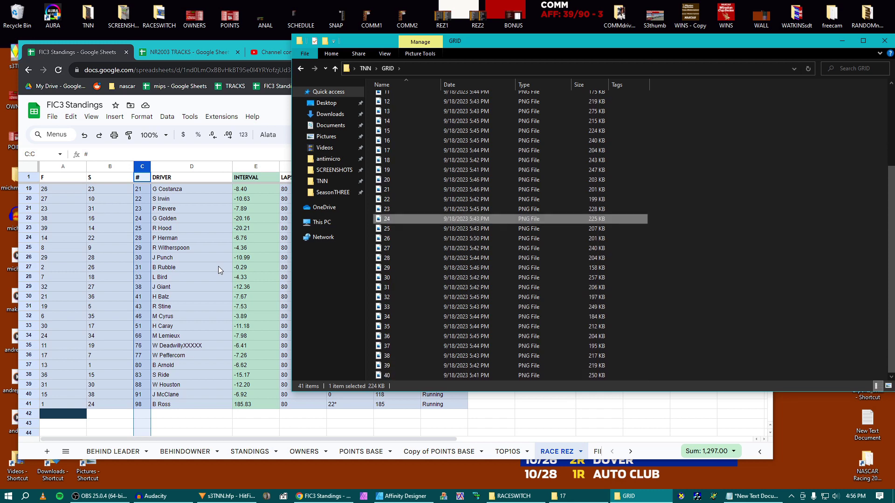
# - Switch to HitFilm Express and spot-check playback of the starting-grid rows and the Race Analysis graphic that follows them
pyautogui.click(226, 499)
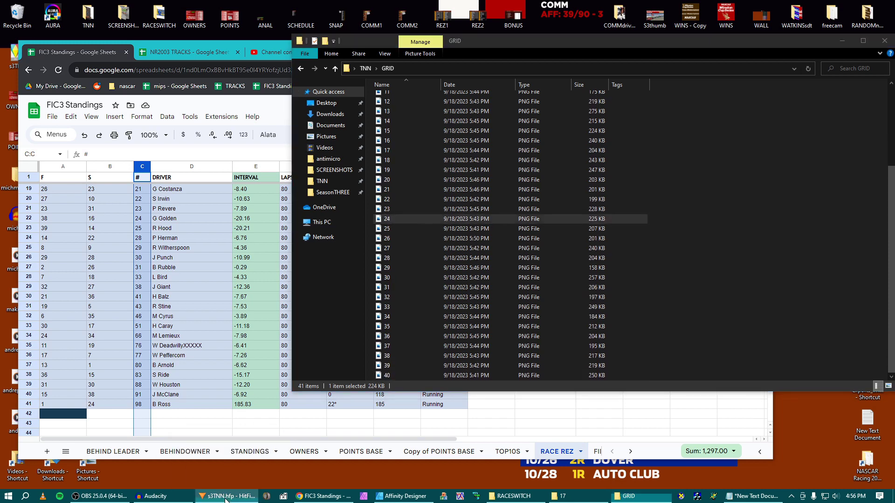
pyautogui.hscroll(-5, 498, 293)
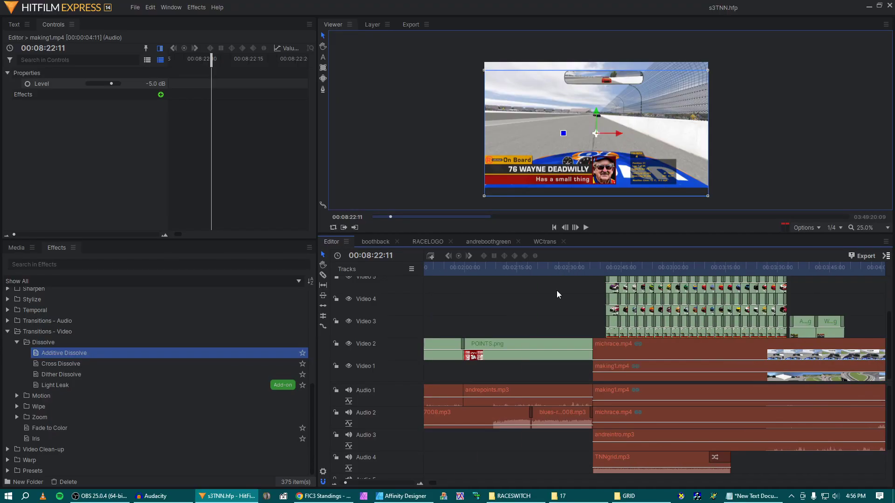
pyautogui.click(606, 268)
pyautogui.press('space')
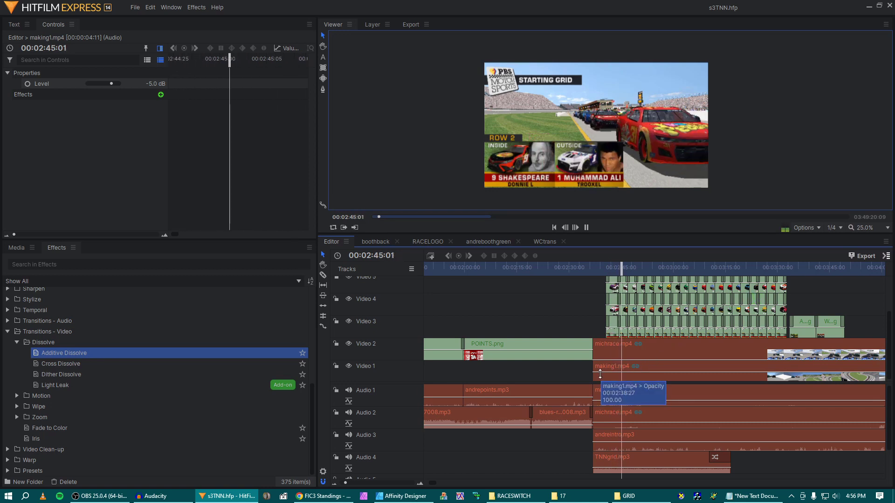
pyautogui.press('space')
pyautogui.hscroll(3, 605, 275)
pyautogui.click(605, 276)
pyautogui.press('space')
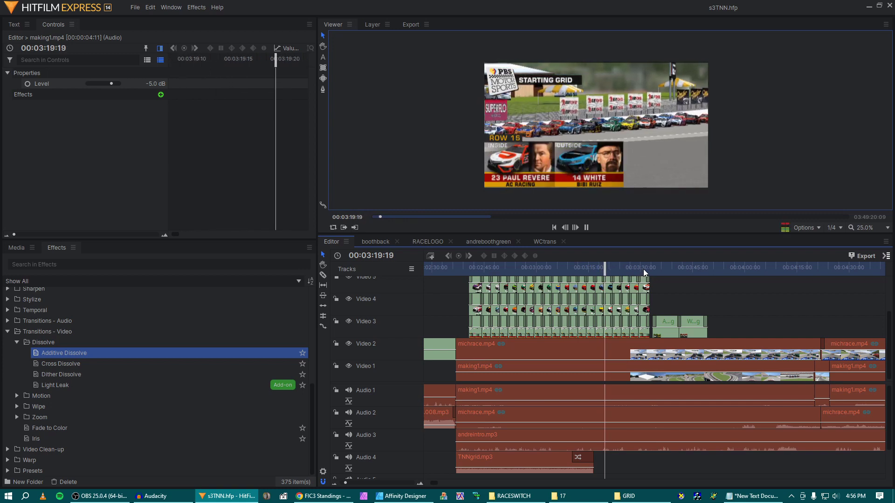
pyautogui.press('space')
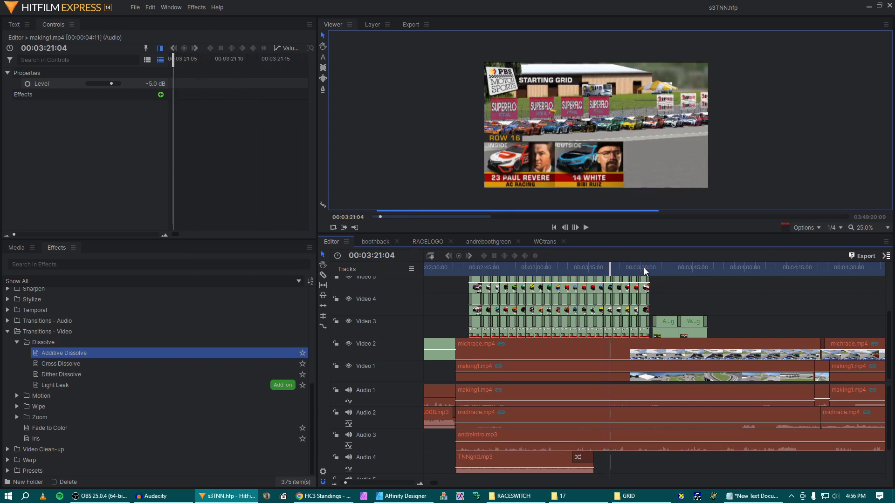
pyautogui.click(644, 268)
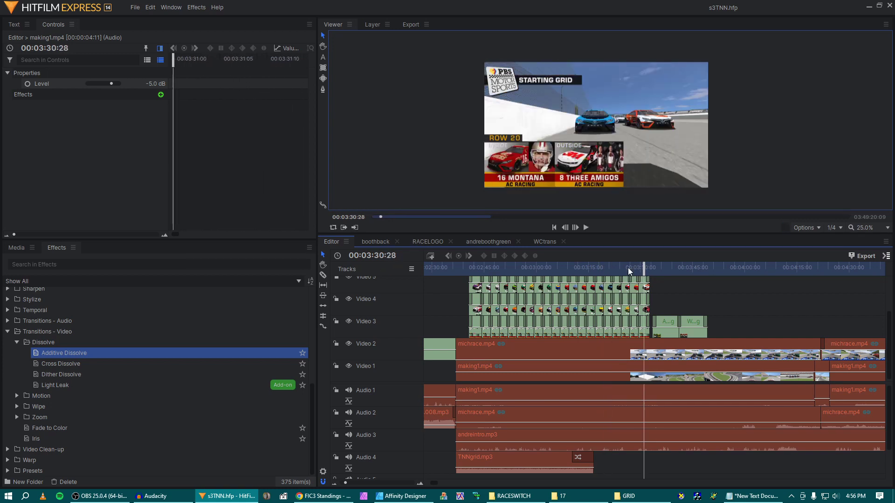
pyautogui.click(537, 269)
pyautogui.press('space')
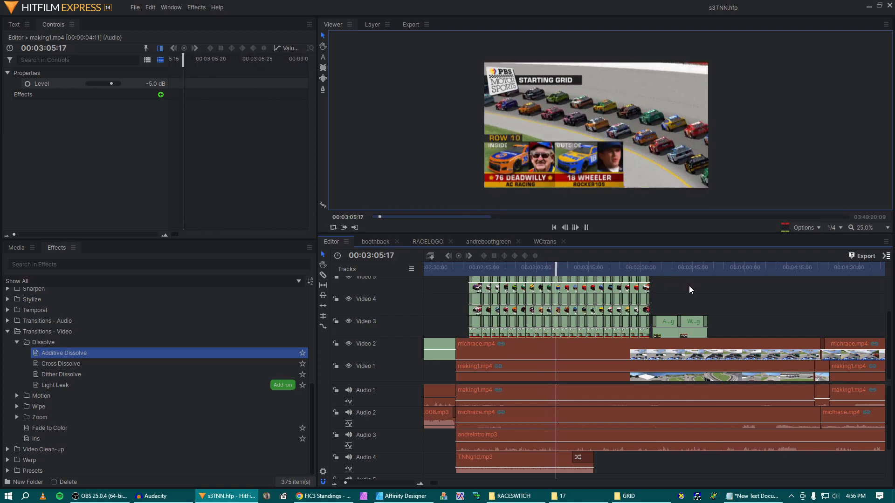
pyautogui.click(645, 269)
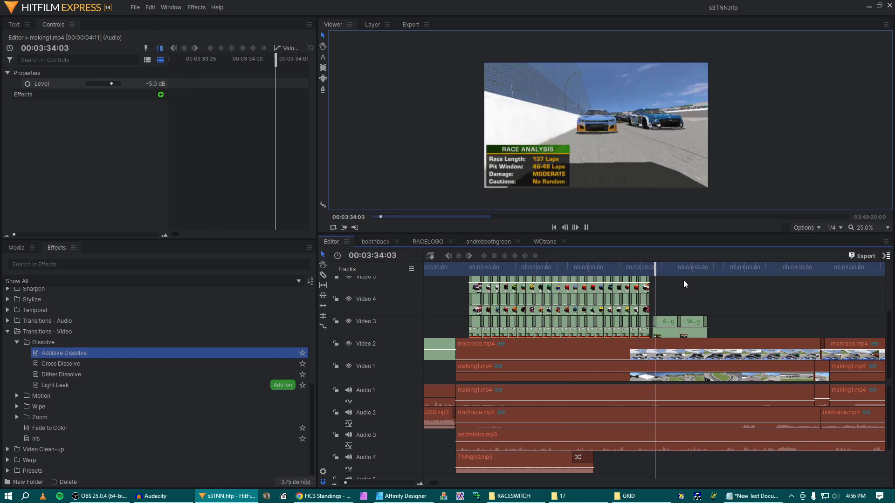
# - Open the desktop ANAL graphic in Affinity Designer and set Race Length to 80 Laps, Pit Window to 30 Laps and Damage to FULL
pyautogui.click(869, 6)
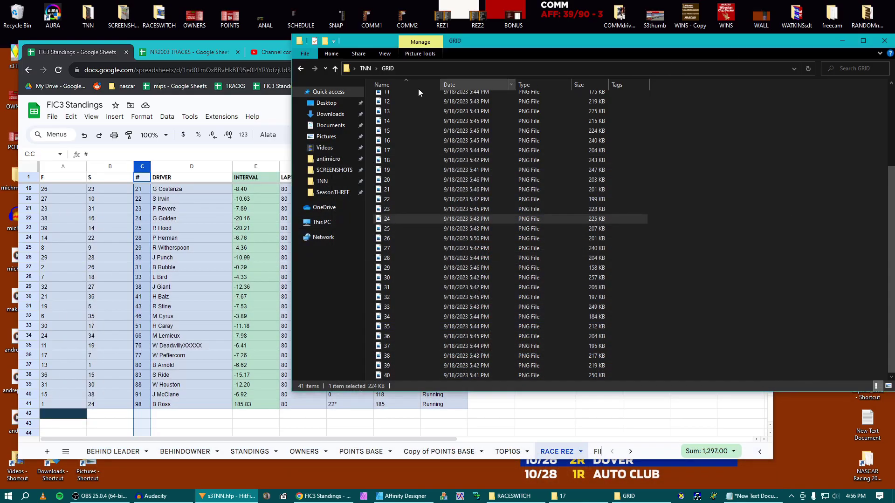
pyautogui.doubleClick(261, 13)
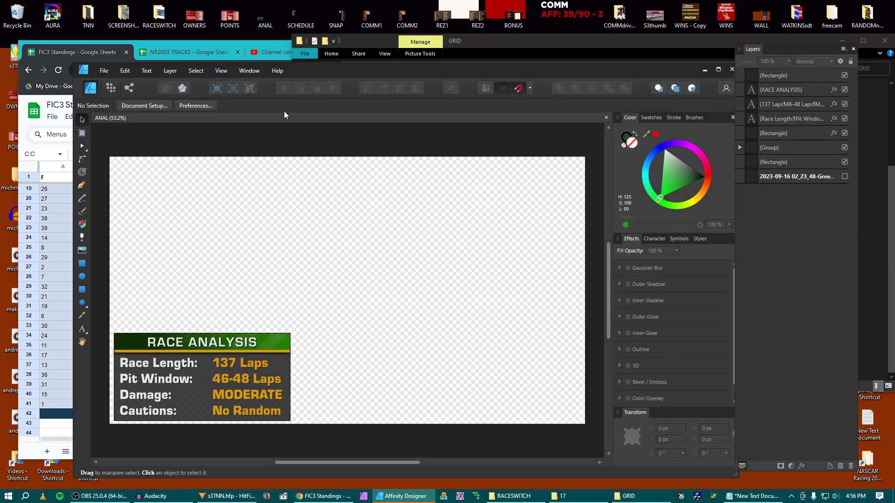
pyautogui.doubleClick(236, 362)
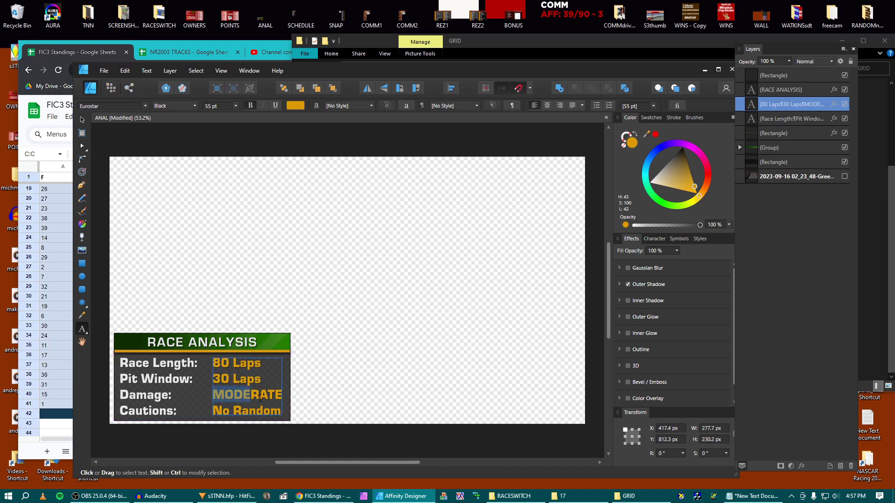
pyautogui.write('FULL')
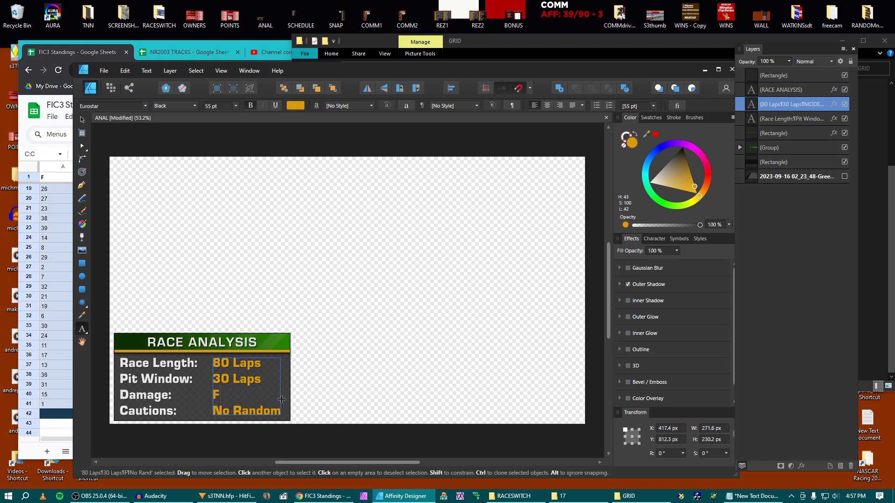
pyautogui.press('Escape')
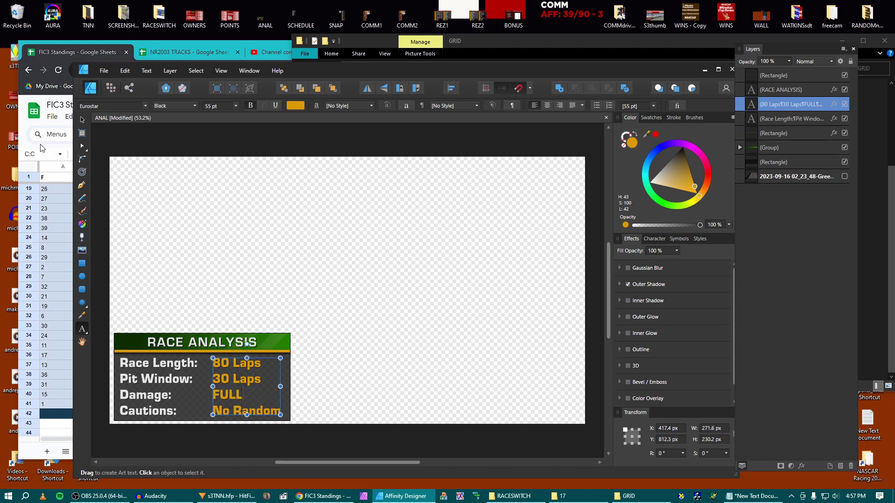
pyautogui.click(70, 117)
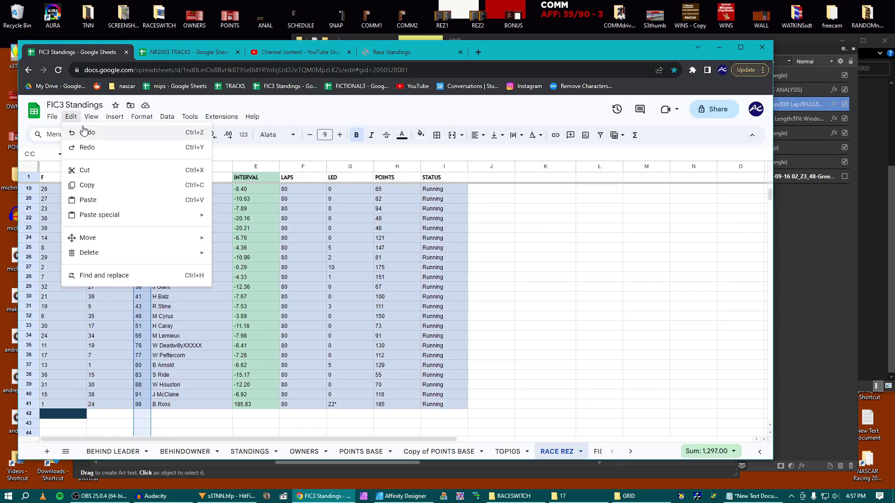
pyautogui.click(725, 48)
pyautogui.click(82, 118)
pyautogui.click(207, 220)
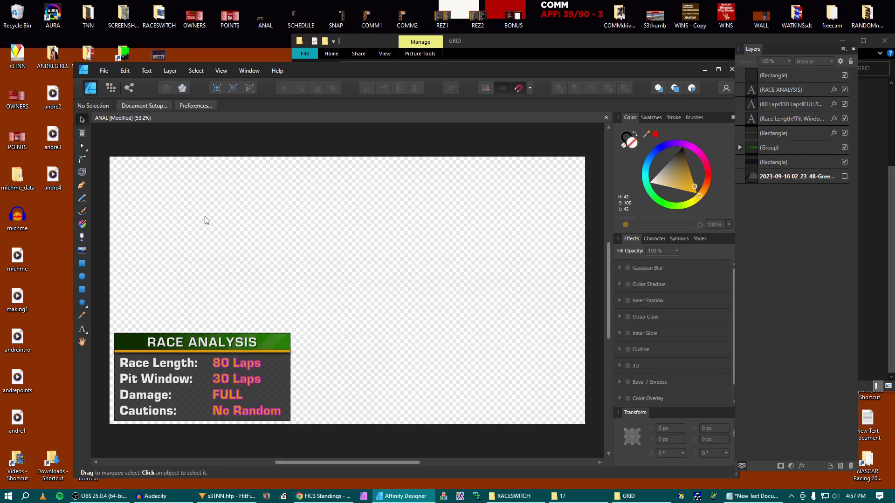
# - Export the Race Analysis graphic as PNG over ANAL in TNN's RACEGRFX folder, and preview it in HitFilm Express
pyautogui.hotkey('ctrl', 'shift', 'alt', 's')
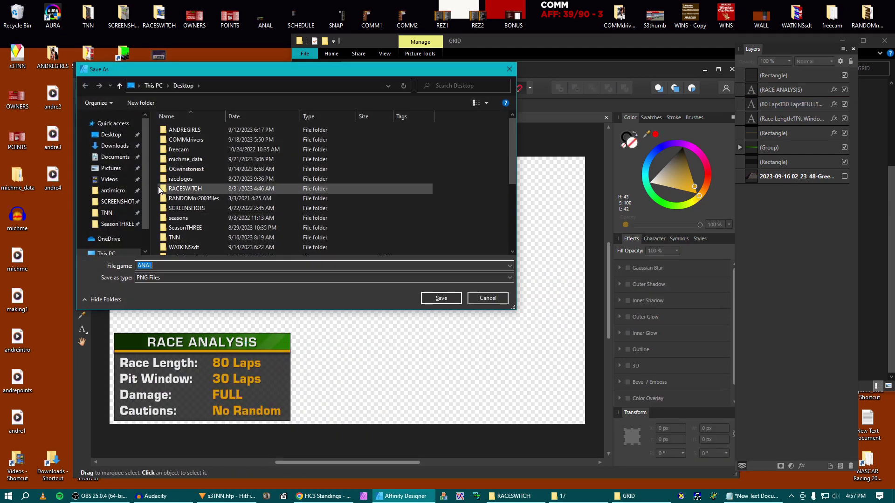
pyautogui.click(107, 213)
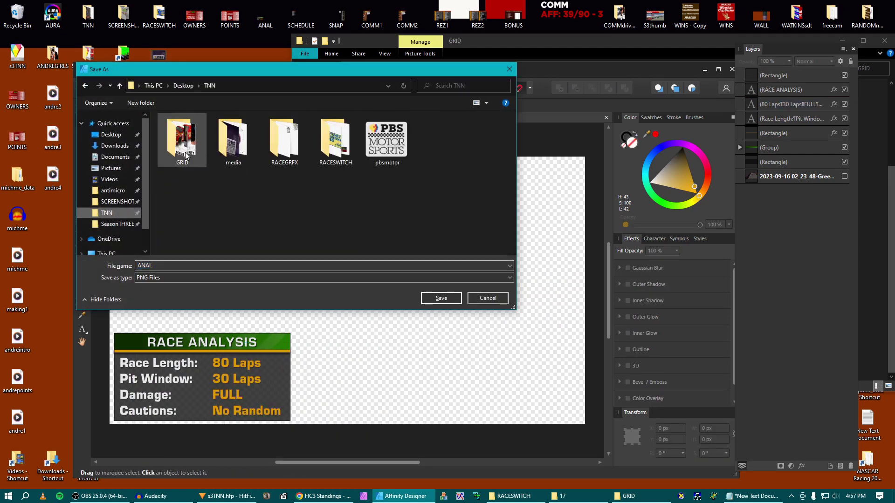
pyautogui.doubleClick(280, 140)
pyautogui.click(434, 298)
pyautogui.press('Return')
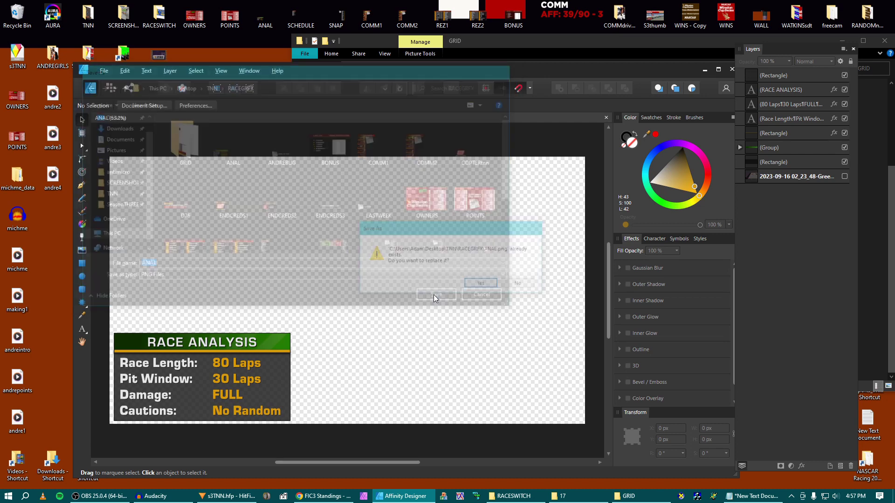
pyautogui.click(226, 495)
pyautogui.press('space')
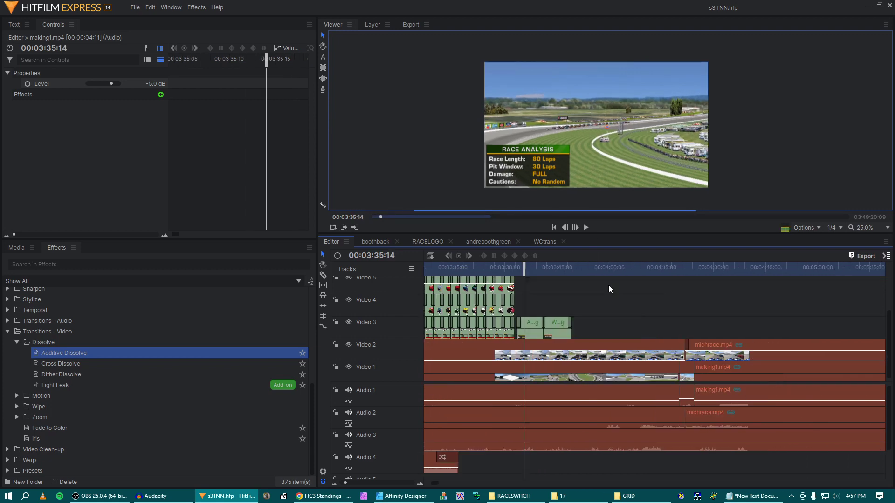
# - Check the Race Analysis, Wreck Timer and On Board driver graphics in the preview along the timeline
pyautogui.scroll(2, 549, 161)
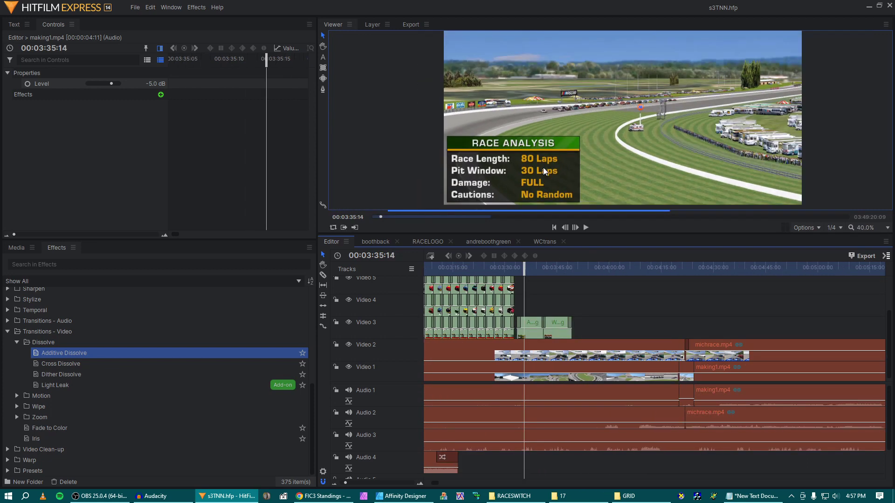
pyautogui.scroll(1, 534, 195)
pyautogui.scroll(-1, 536, 205)
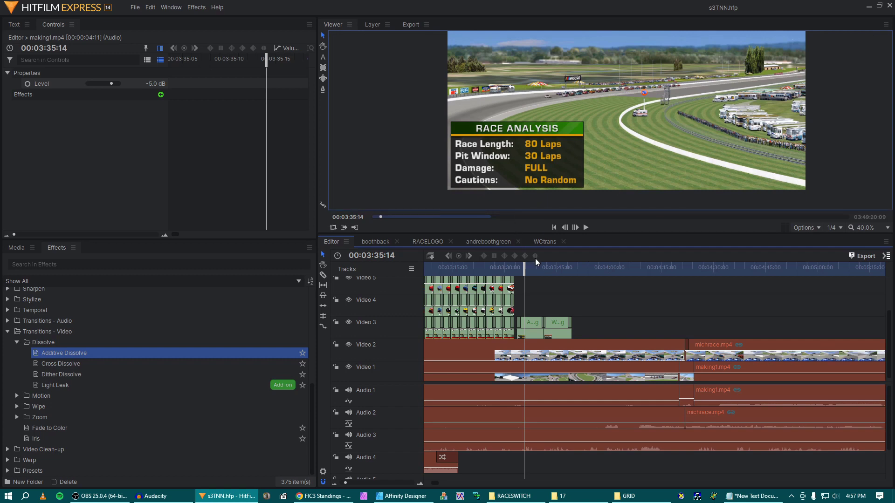
pyautogui.hscroll(3, 550, 305)
pyautogui.click(476, 269)
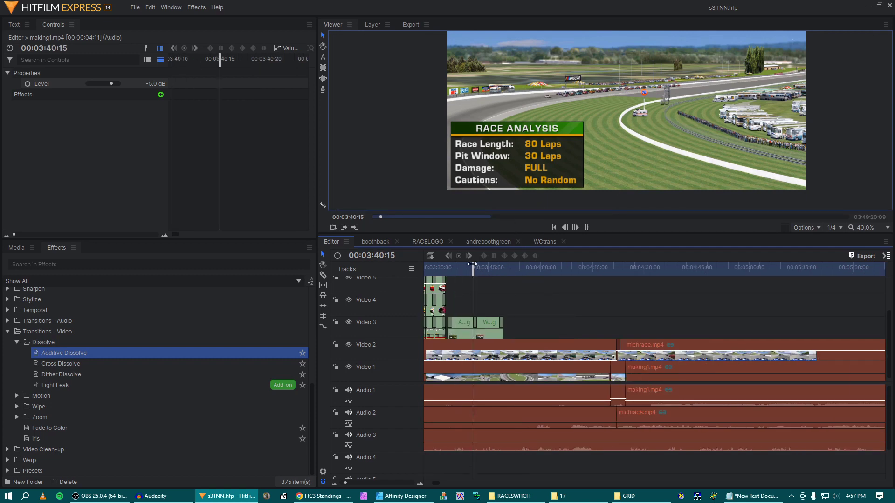
pyautogui.hscroll(15, 576, 291)
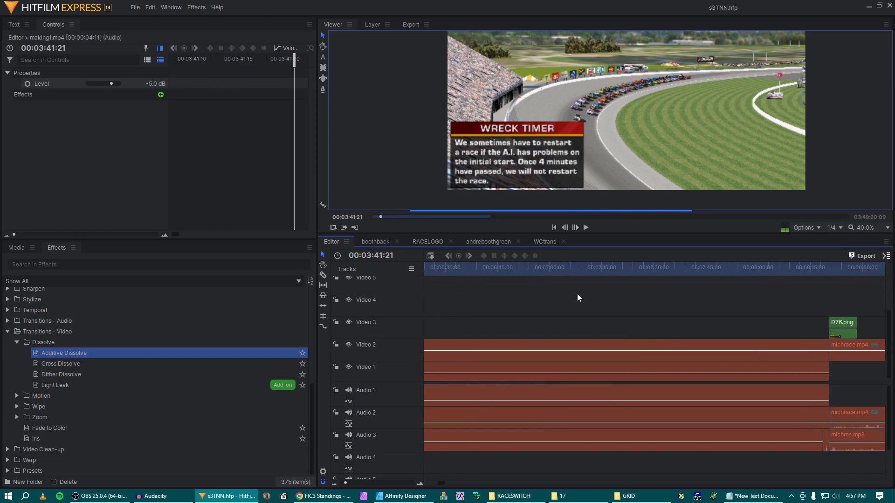
pyautogui.click(566, 269)
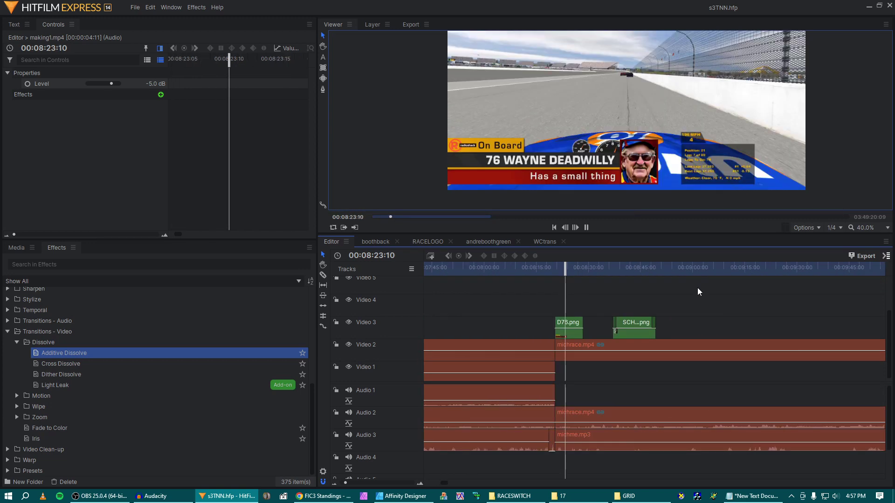
# - Open the D76 graphic from the desktop's TNN folder in Affinity Designer
pyautogui.click(862, 8)
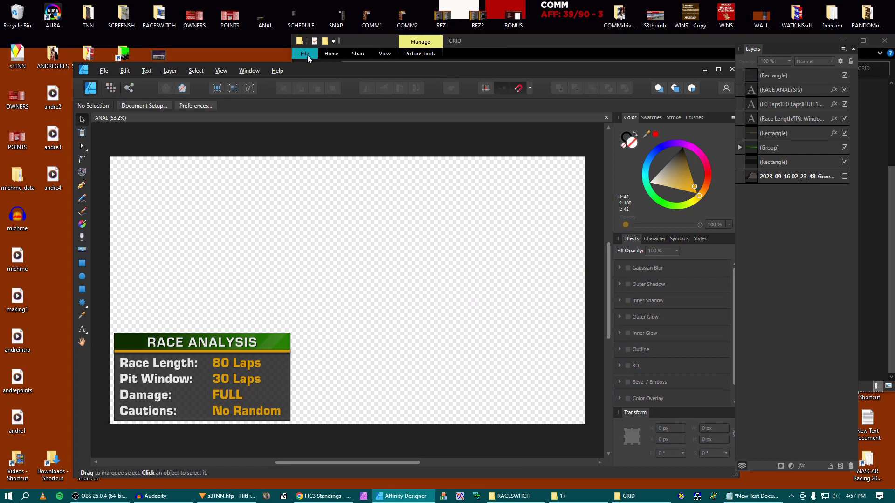
pyautogui.doubleClick(99, 15)
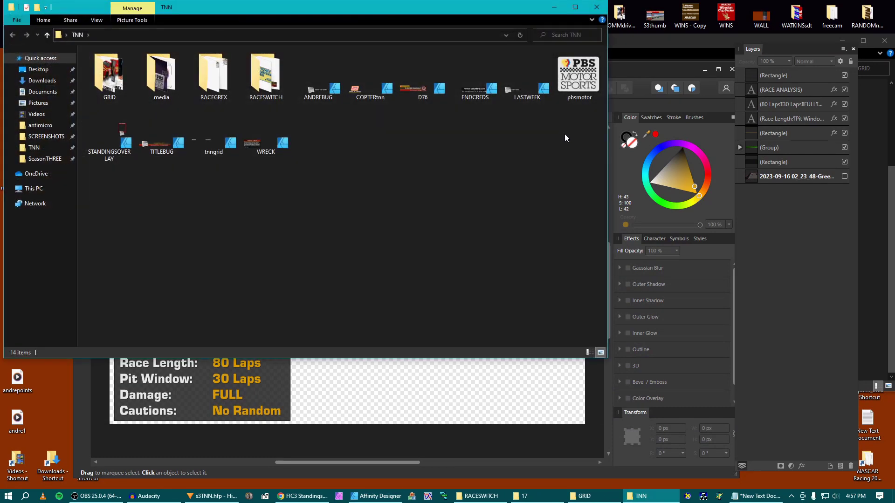
pyautogui.doubleClick(427, 91)
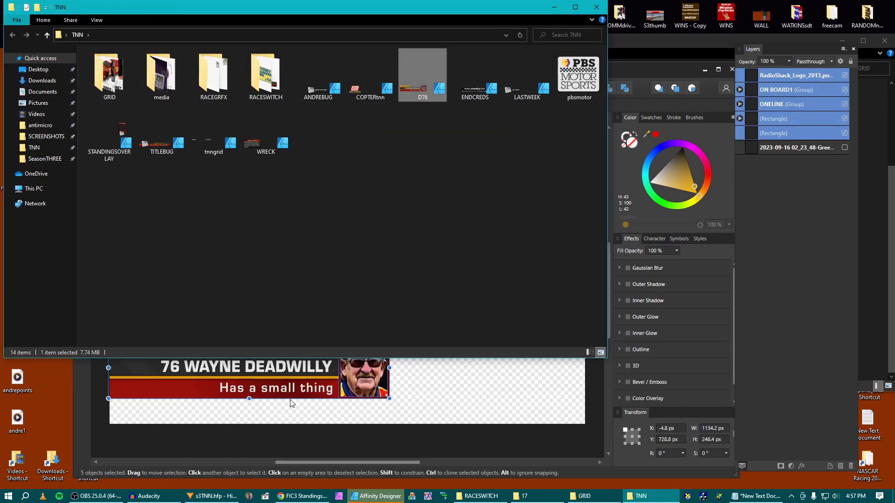
# - Replace the caption under the driver's name in the On Board graphic with "Lookin' for some hot stuff"
pyautogui.click(293, 393)
pyautogui.doubleClick(293, 392)
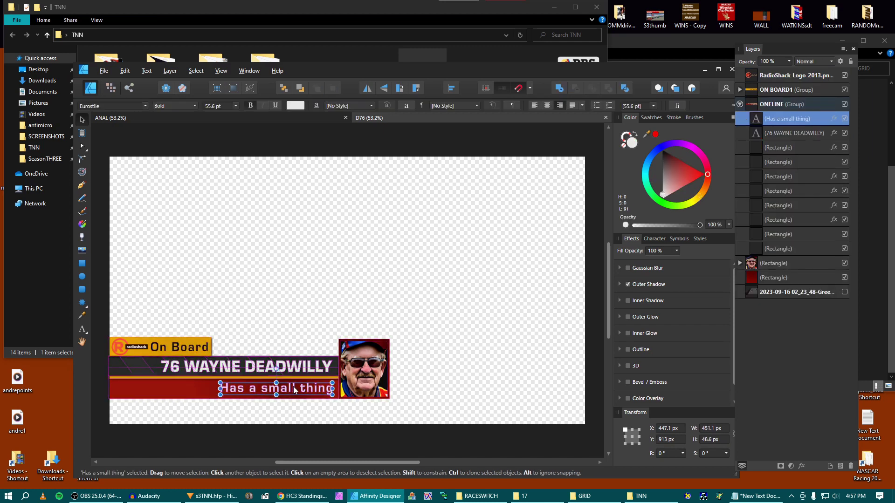
pyautogui.doubleClick(293, 389)
pyautogui.write('L')
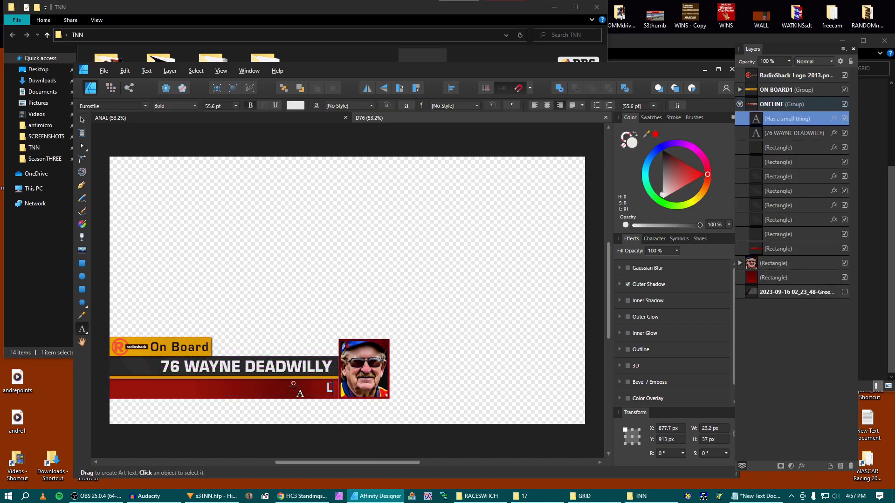
pyautogui.write("ookin' for t")
pyautogui.press('BackSpace')
pyautogui.write('ho')
pyautogui.press('BackSpace')
pyautogui.press('BackSpace')
pyautogui.write('some hot stuff')
pyautogui.press('Escape')
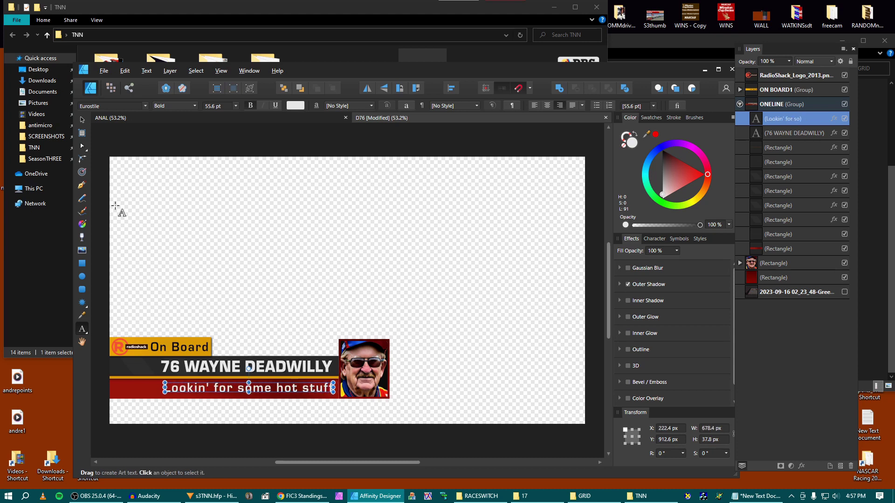
pyautogui.click(82, 121)
pyautogui.click(229, 239)
# - Export the D76 graphic as PNG over the existing file and preview it in HitFilm Express
pyautogui.hotkey('ctrl', 'alt', 'shift', 's')
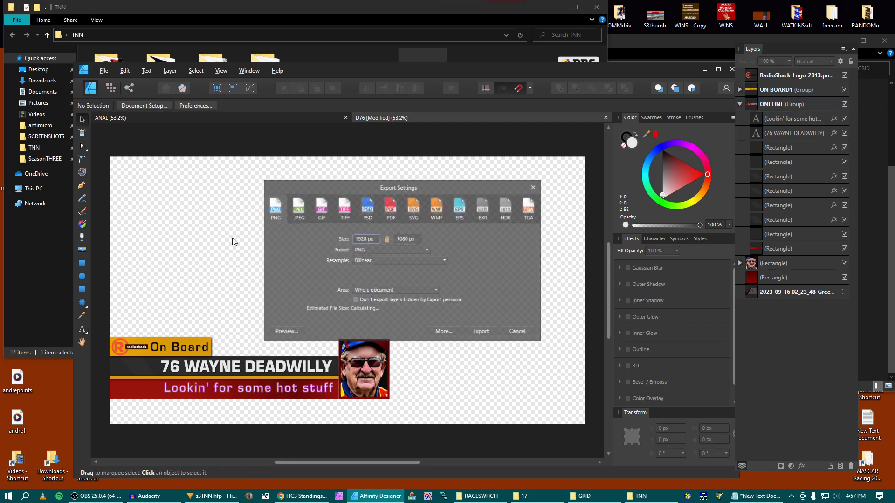
pyautogui.press('Return')
pyautogui.press('Return')
pyautogui.press('y')
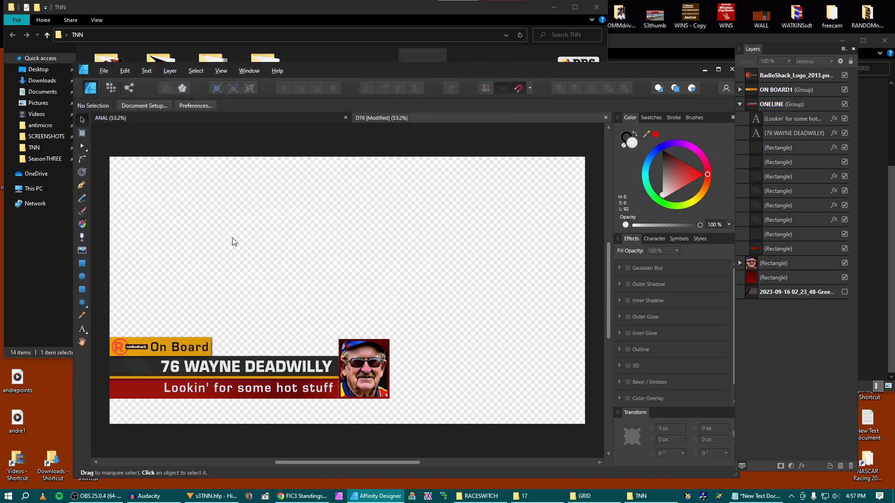
pyautogui.click(212, 496)
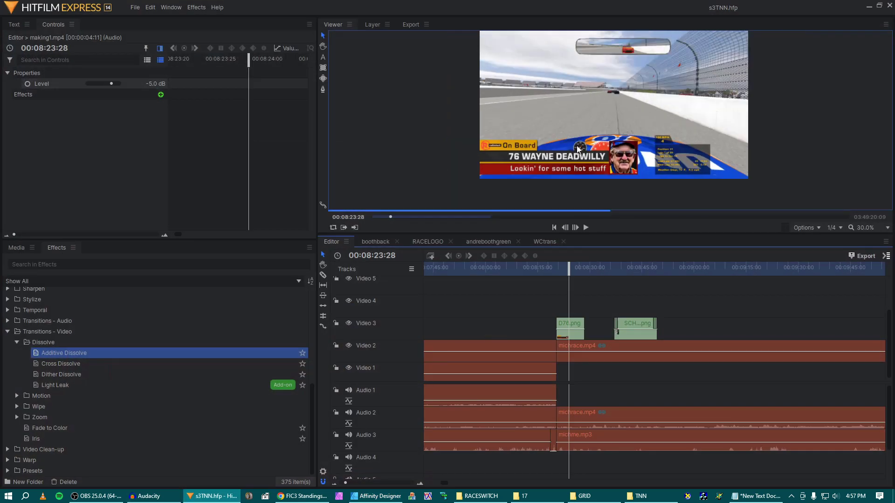
pyautogui.scroll(-2, 578, 150)
pyautogui.press('space')
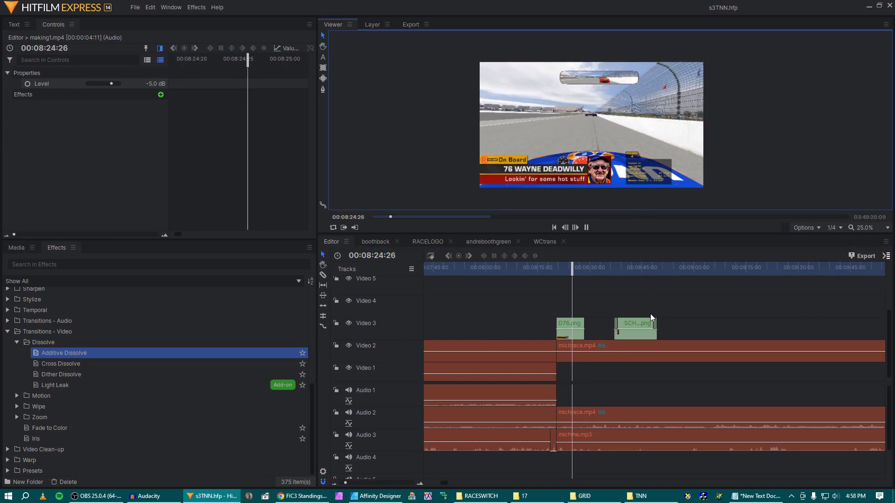
# - Check the Schedule overlay in the timeline, then open the desktop SCHEDULE graphic in Affinity Designer
pyautogui.click(614, 269)
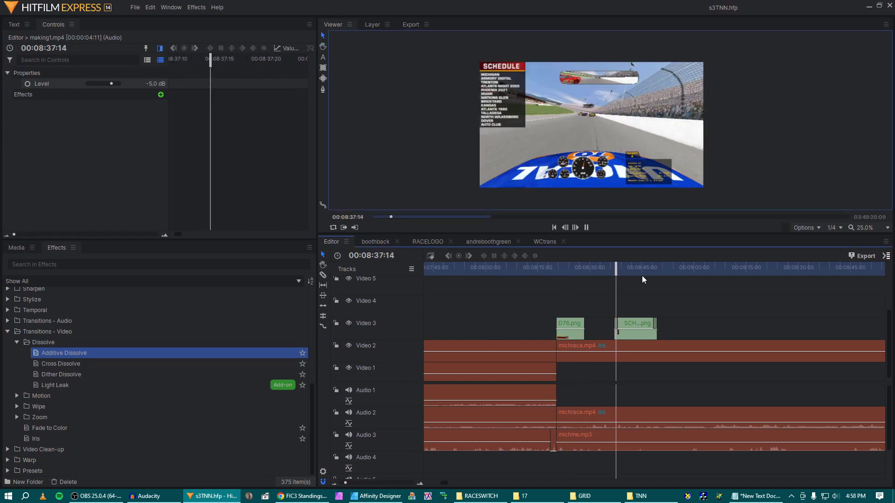
pyautogui.click(869, 6)
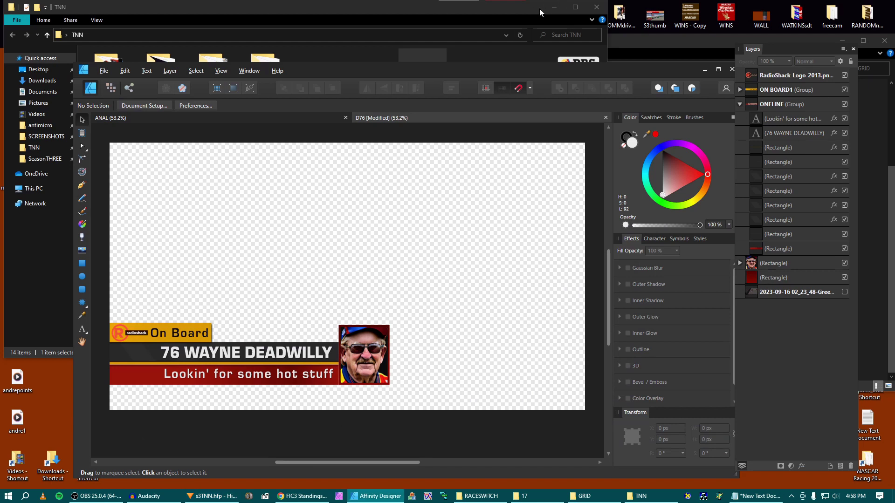
pyautogui.click(553, 7)
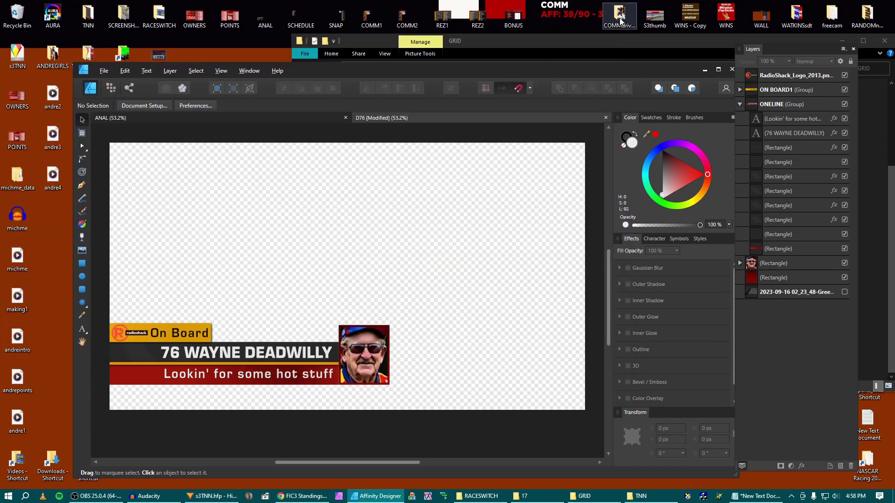
pyautogui.doubleClick(298, 19)
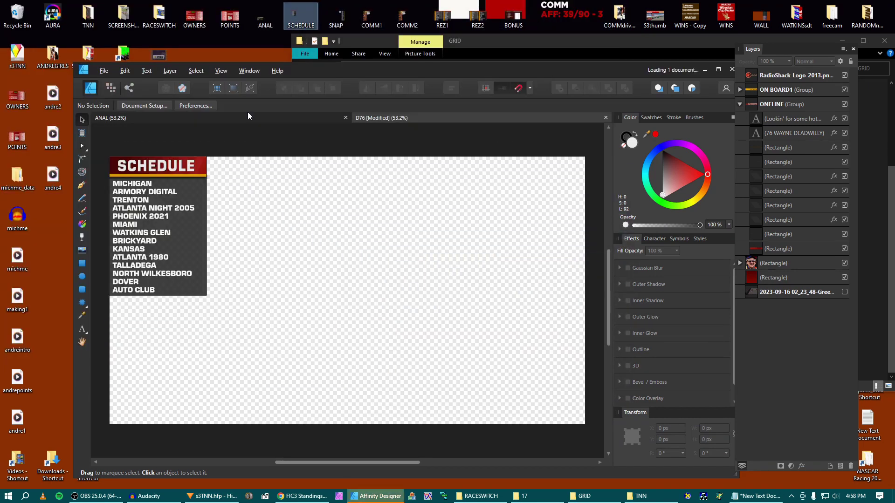
# - Delete MICHIGAN from the schedule list and position the remaining races directly below the heading
pyautogui.click(135, 188)
pyautogui.doubleClick(139, 189)
pyautogui.moveTo(161, 192); pyautogui.dragTo(112, 183)
pyautogui.click(154, 183)
pyautogui.press('Delete')
pyautogui.press('Delete')
pyautogui.press('Escape')
pyautogui.click(83, 119)
pyautogui.moveTo(123, 203); pyautogui.dragTo(124, 195)
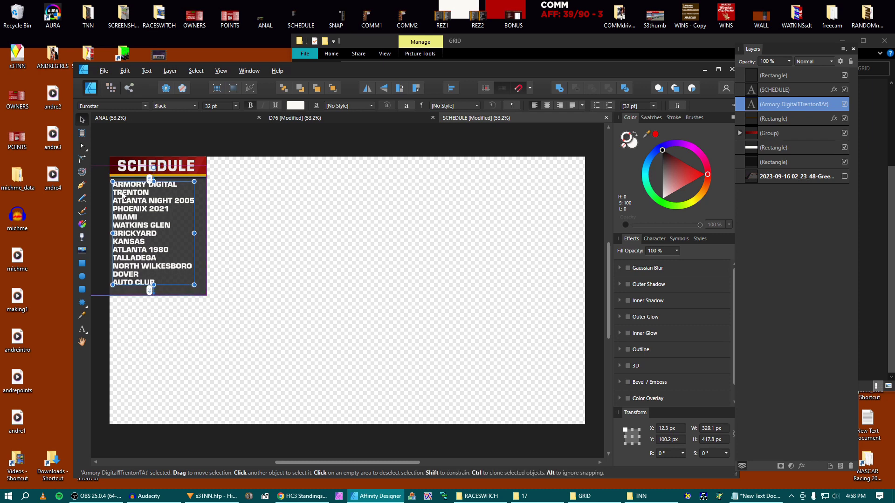
# - Try to shorten only the schedule's outline rectangle to a height of 569 px
pyautogui.click(201, 290)
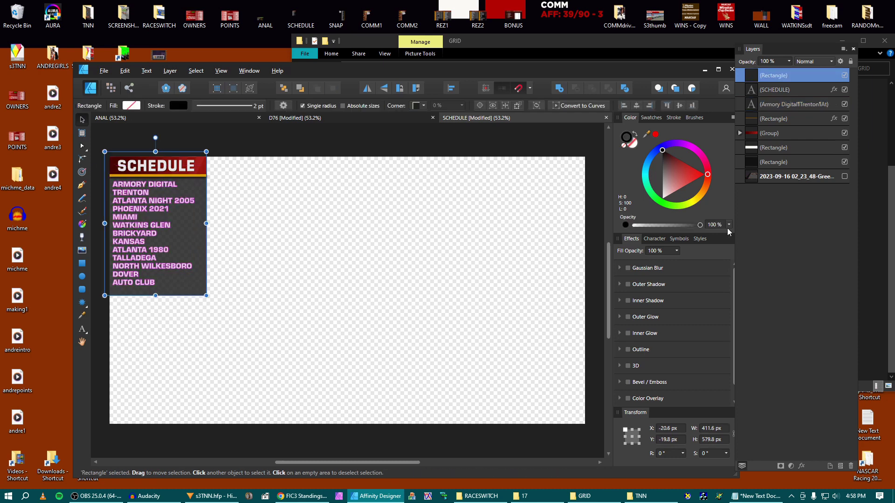
pyautogui.scroll(-13, 717, 440)
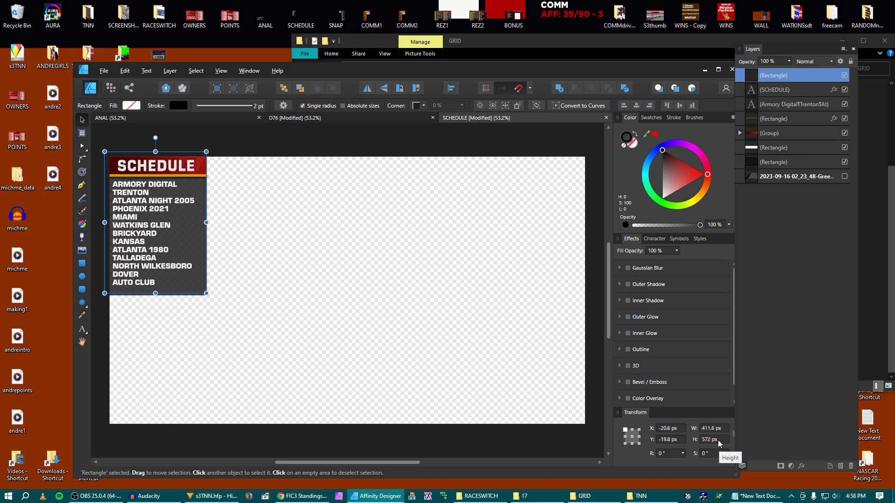
pyautogui.scroll(2, 717, 440)
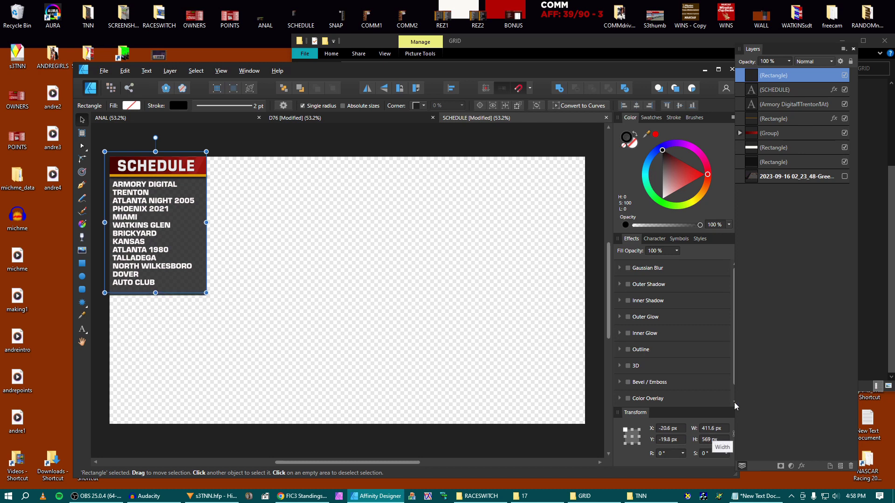
pyautogui.press('alt')
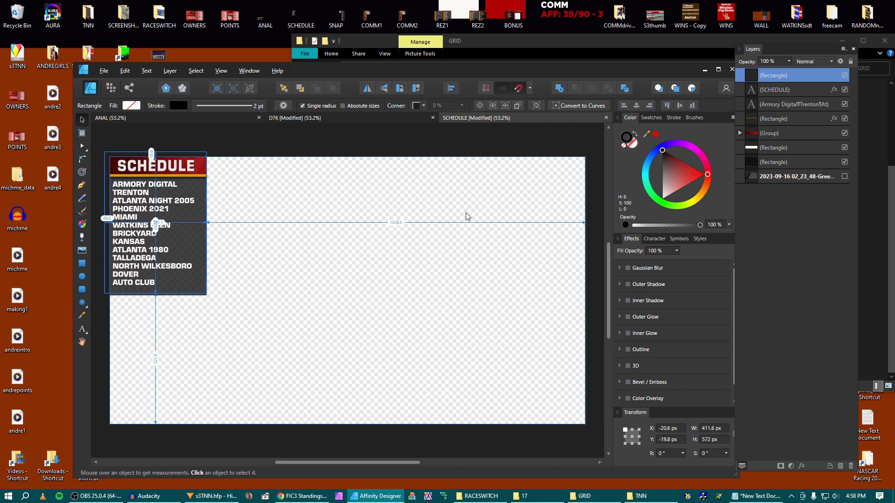
pyautogui.press('Up')
pyautogui.press('Up')
pyautogui.press('Up')
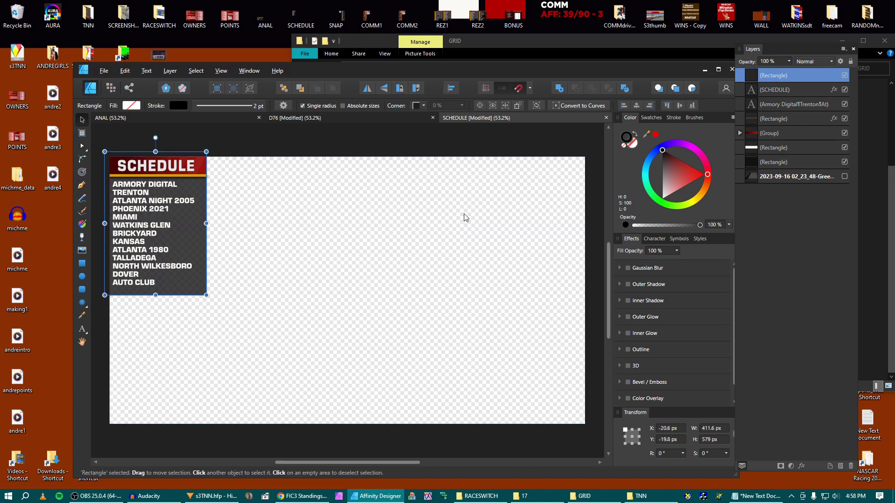
# - Shorten the schedule's outline and dark background rectangles together so they end just below AUTO CLUB
pyautogui.keyDown('ctrl'); pyautogui.click(773, 162); pyautogui.keyUp('ctrl')
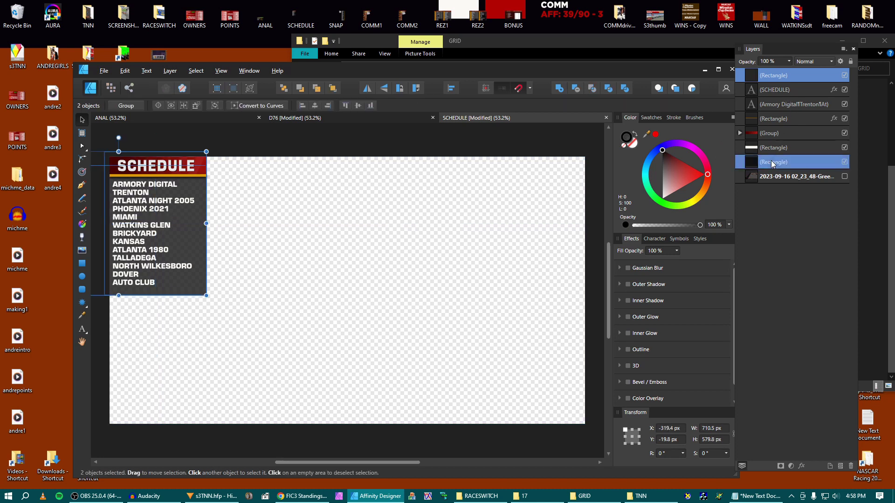
pyautogui.scroll(-20, 709, 440)
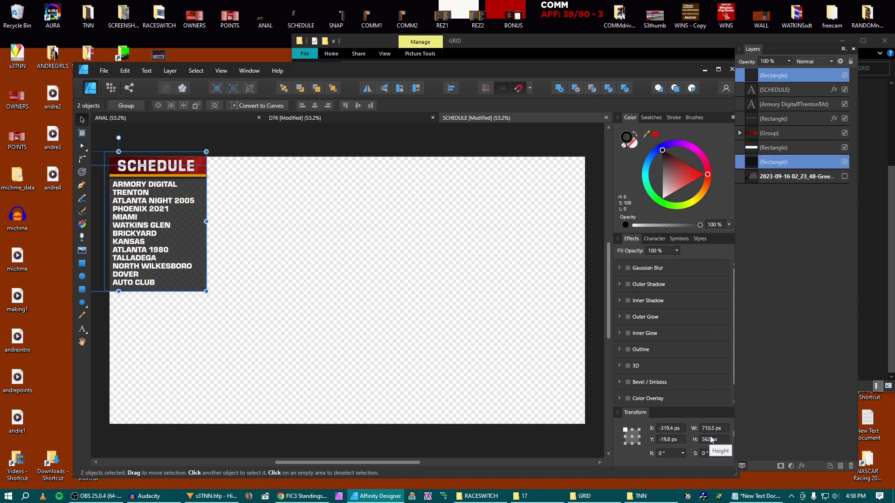
pyautogui.scroll(-3, 711, 440)
pyautogui.click(431, 329)
# - Export the SCHEDULE graphic as PNG and preview the shortened schedule overlay in HitFilm Express
pyautogui.hotkey('ctrl', 'shift', 'alt', 's')
pyautogui.press('Return')
pyautogui.press('Return')
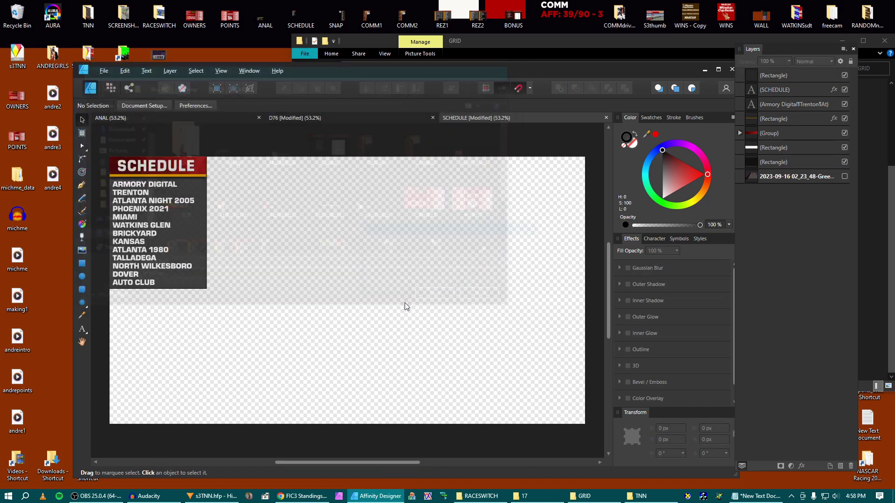
pyautogui.click(231, 494)
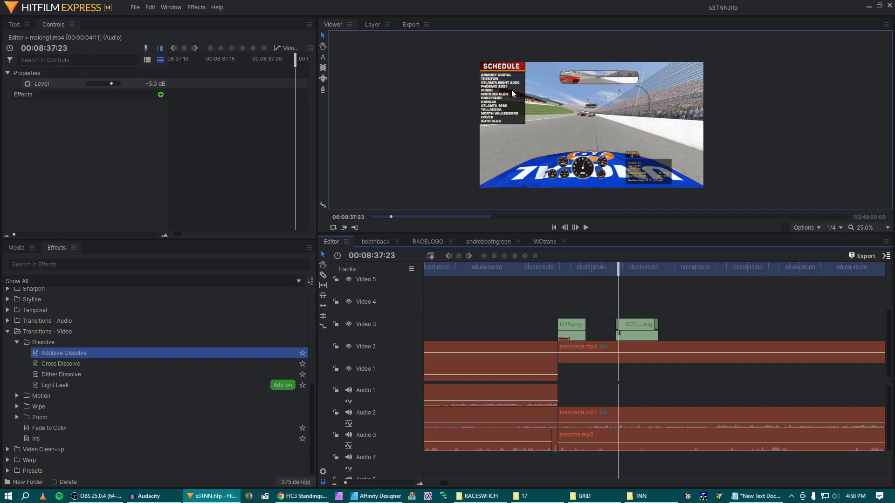
pyautogui.scroll(-1, 503, 83)
pyautogui.press('space')
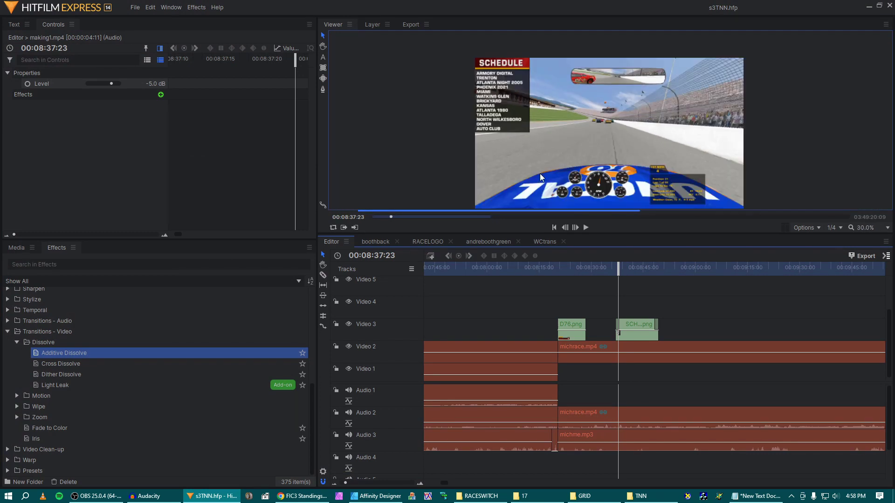
# - Find the SNAP1 clip near 00:14:01 in the timeline and preview its Early Movers and Early Losers graphic
pyautogui.scroll(-10, 625, 309)
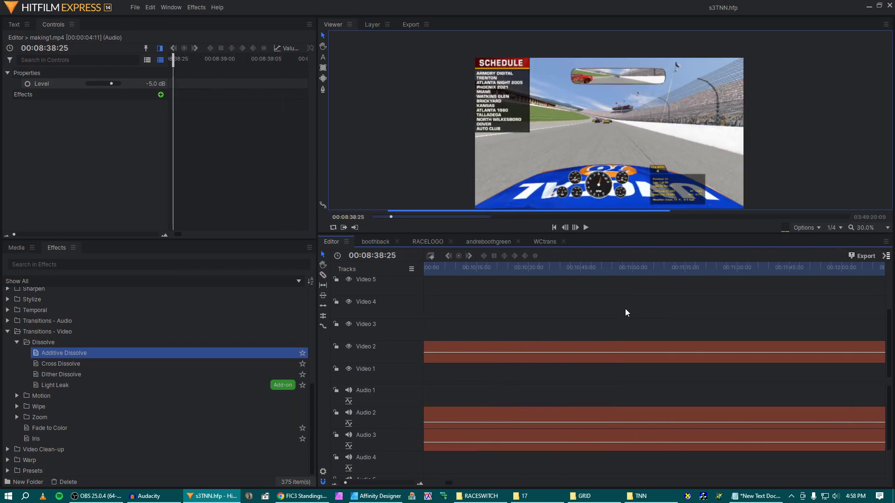
pyautogui.press('space')
pyautogui.scroll(-2, 626, 308)
pyautogui.click(511, 268)
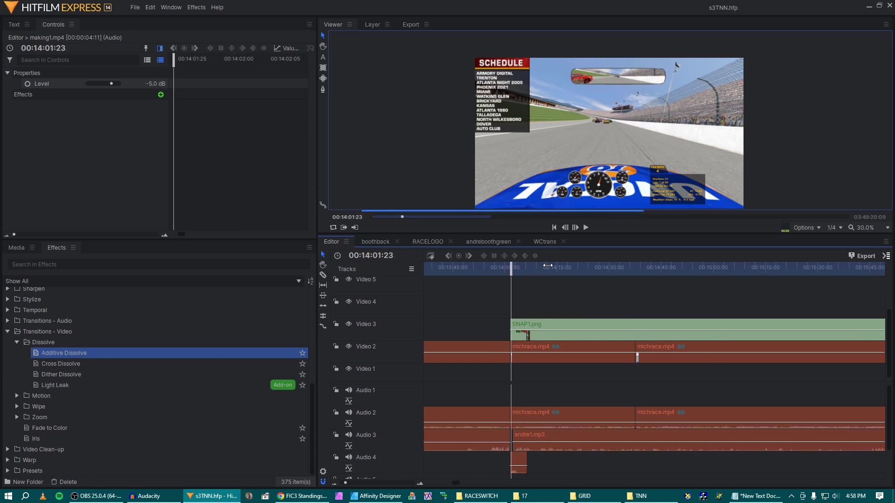
pyautogui.press('space')
pyautogui.press('space')
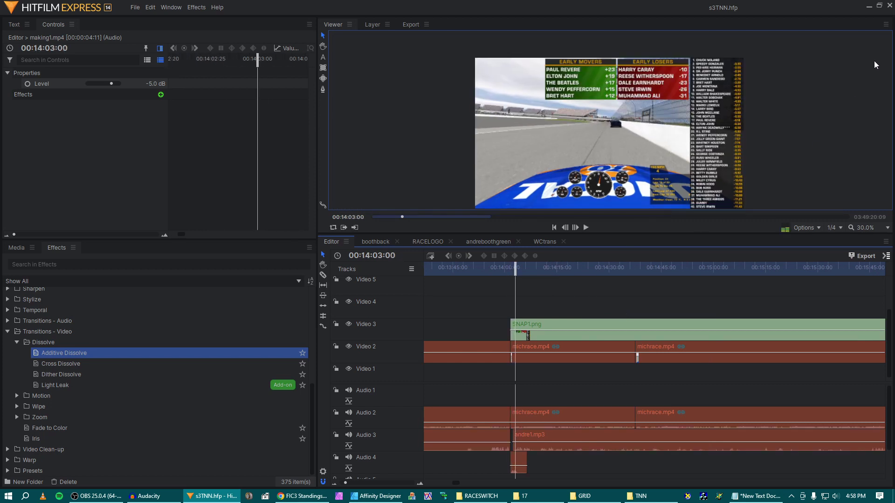
# - Leave HitFilm Express and start the lap-data program
pyautogui.click(869, 7)
pyautogui.click(426, 497)
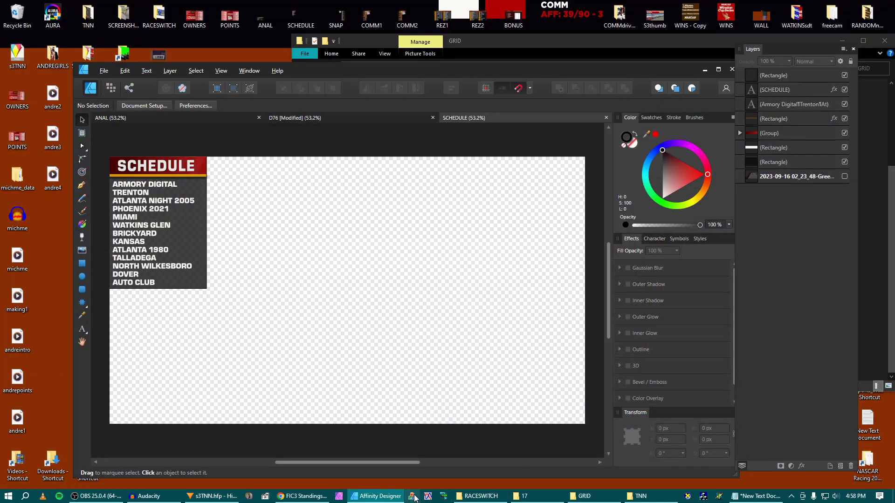
pyautogui.click(641, 394)
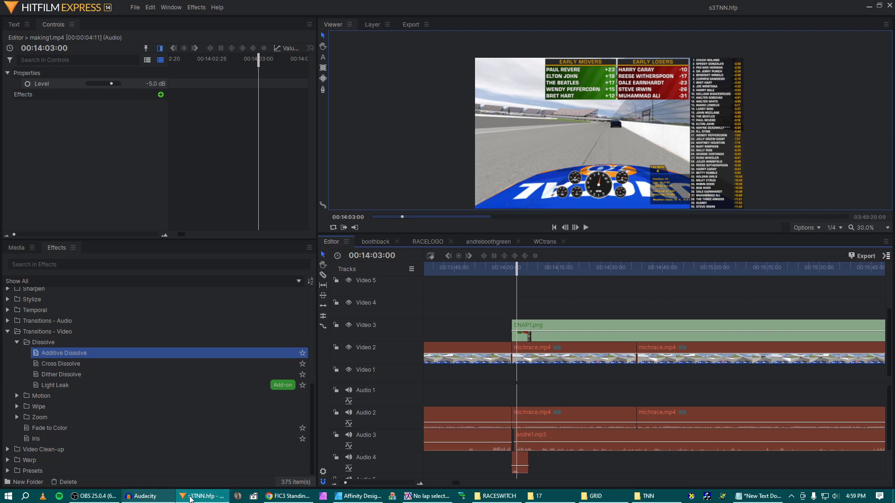
# - Open the m16.rpy replay in NASCAR2003 Replay Analyzer and load its Michigan lap data
pyautogui.click(426, 496)
pyautogui.click(290, 144)
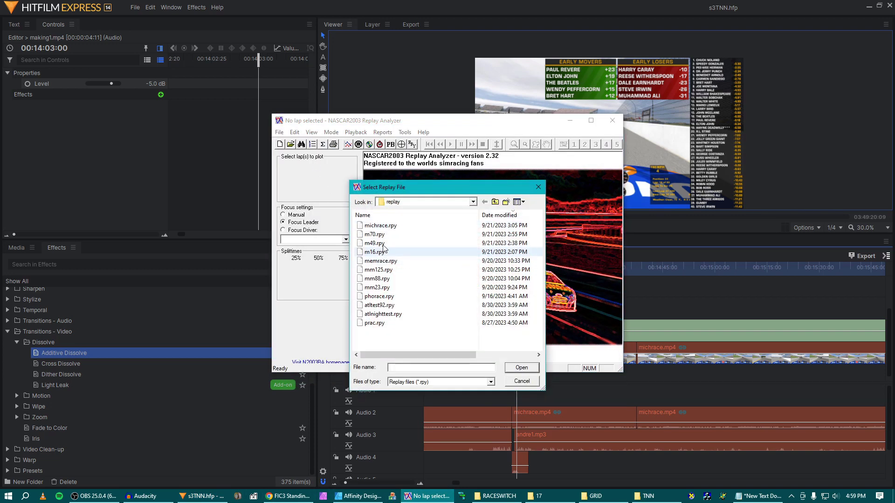
pyautogui.click(380, 253)
pyautogui.doubleClick(383, 256)
pyautogui.doubleClick(326, 190)
pyautogui.doubleClick(318, 205)
pyautogui.click(336, 228)
pyautogui.doubleClick(335, 228)
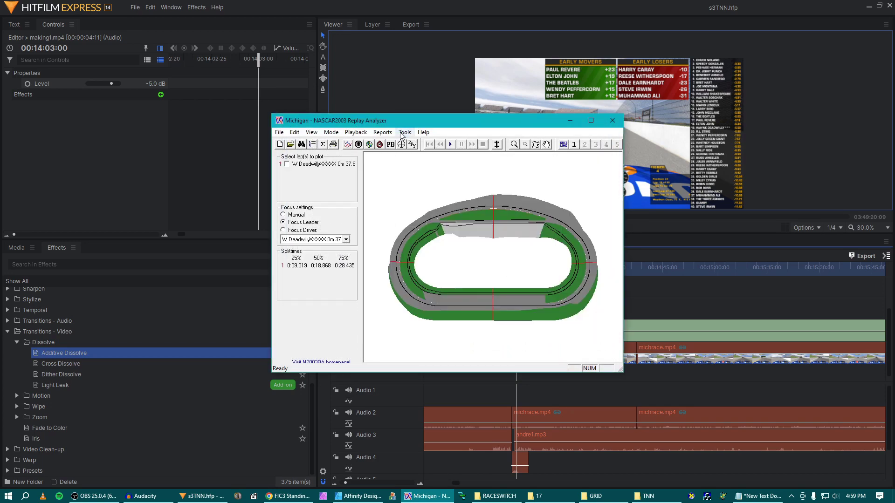
# - Generate the race report for the Michigan replay and copy all of its driver result rows
pyautogui.click(382, 132)
pyautogui.click(392, 184)
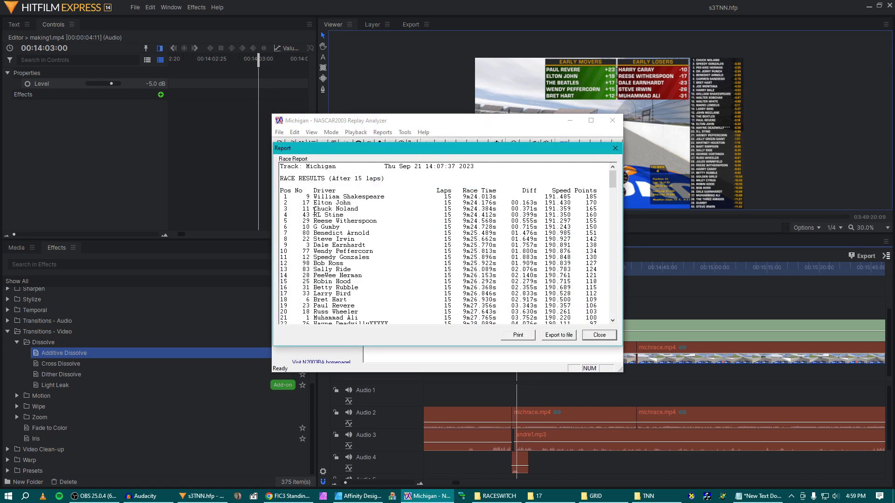
pyautogui.moveTo(281, 196); pyautogui.dragTo(598, 308)
pyautogui.click(599, 335)
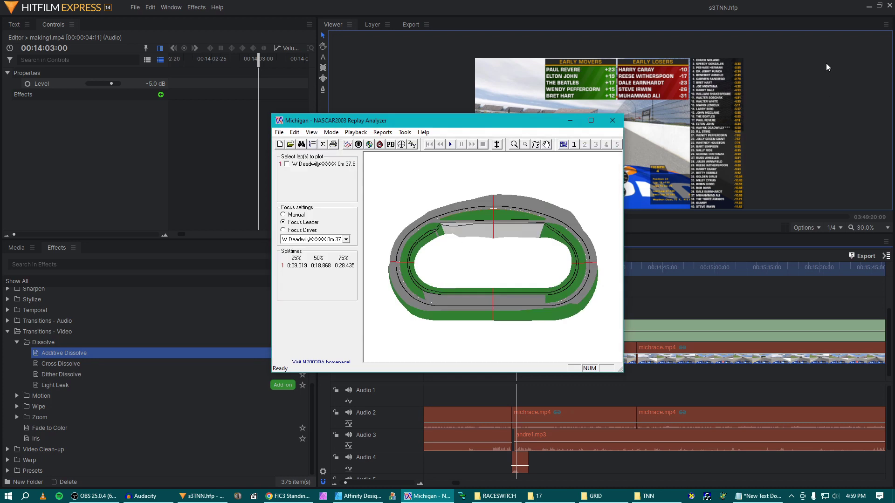
# - Switch to the FIC3 Standings spreadsheet, paste the results at A1 of the FIELDSUMM sheet and split the text to columns
pyautogui.click(569, 120)
pyautogui.click(287, 495)
pyautogui.scroll(5, 307, 262)
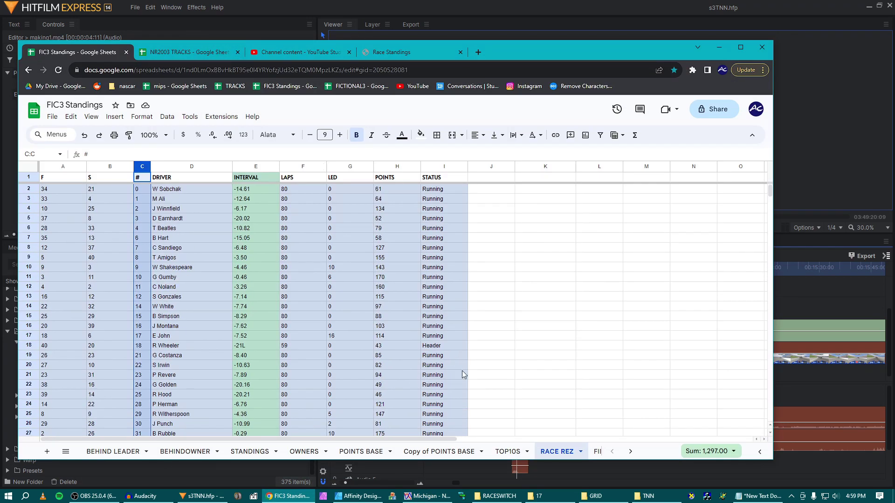
pyautogui.click(596, 451)
pyautogui.scroll(1, 71, 184)
pyautogui.hotkey('ctrl', 'v')
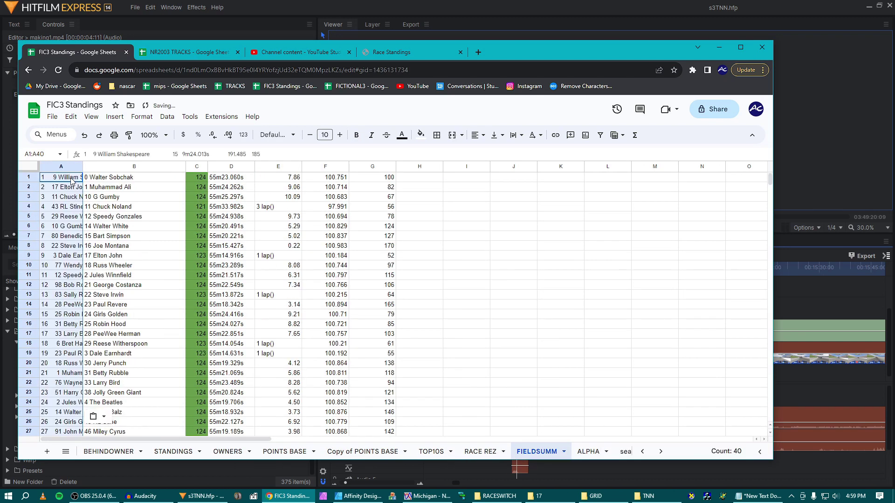
pyautogui.click(103, 418)
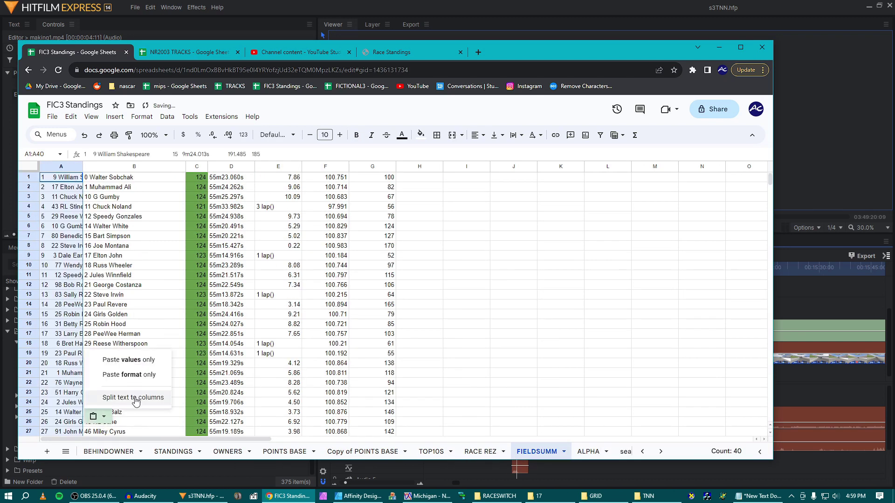
pyautogui.click(136, 402)
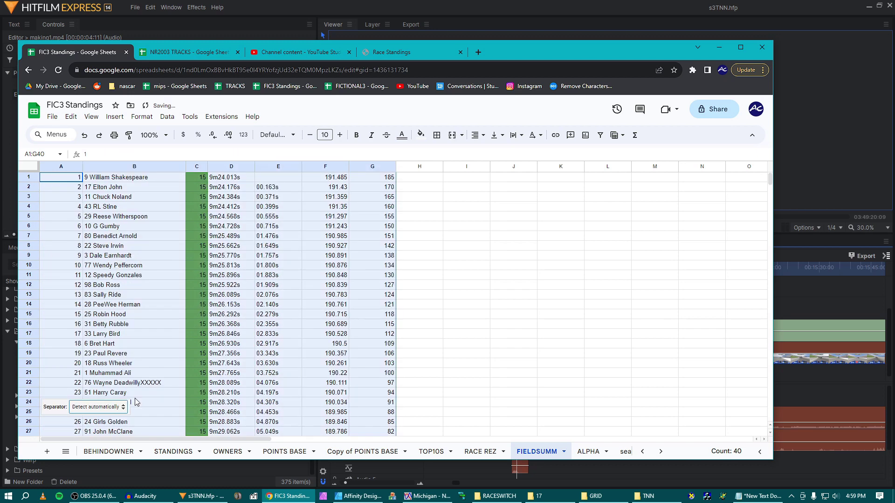
pyautogui.click(105, 178)
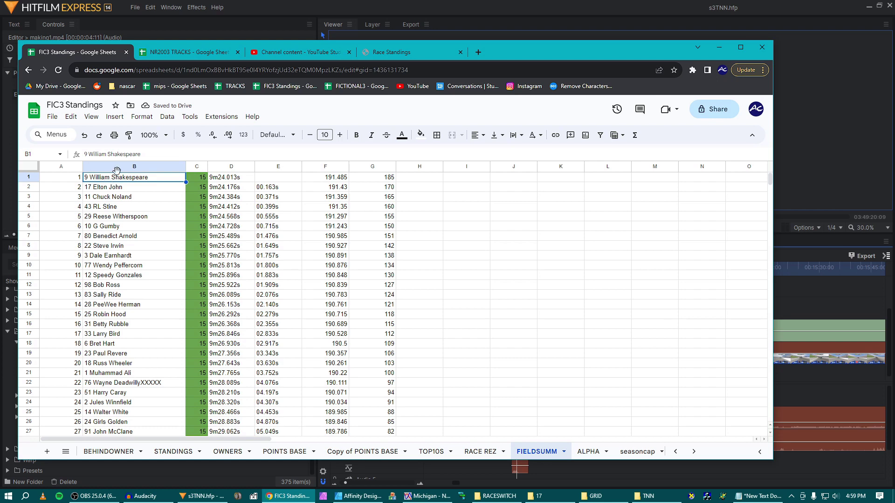
pyautogui.moveTo(510, 43); pyautogui.dragTo(539, 48)
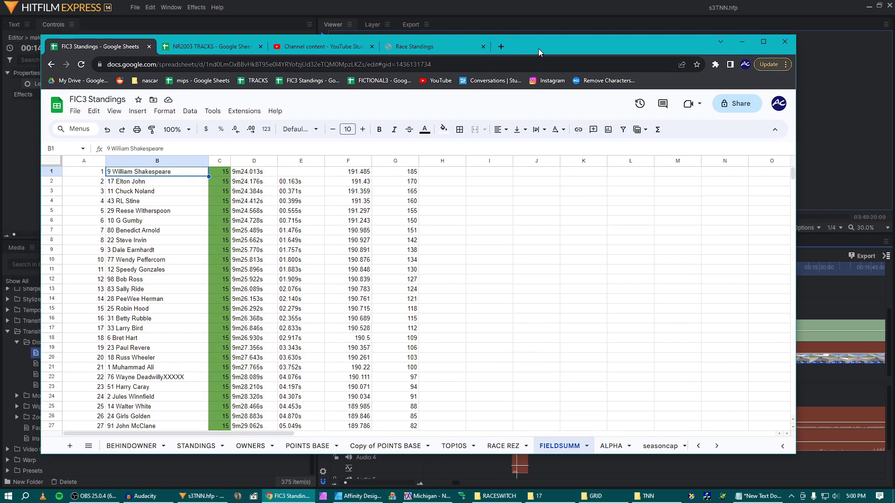
# - Copy the time gaps in cells E1:E40 of the FIELDSUMM sheet
pyautogui.click(302, 173)
pyautogui.scroll(-5, 305, 252)
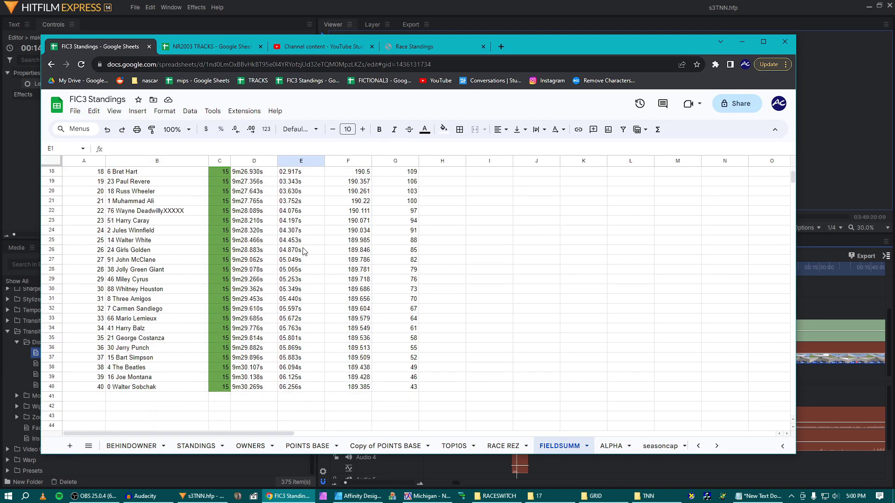
pyautogui.keyDown('shift'); pyautogui.click(301, 339); pyautogui.keyUp('shift')
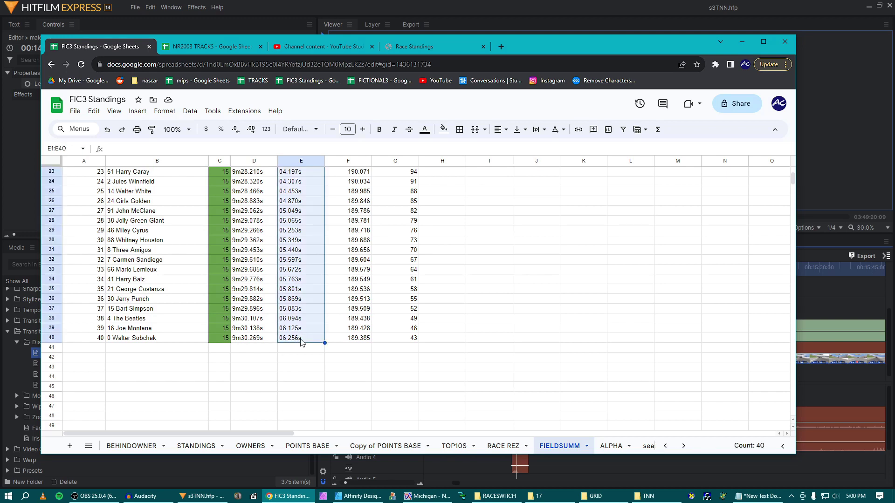
pyautogui.scroll(5, 304, 326)
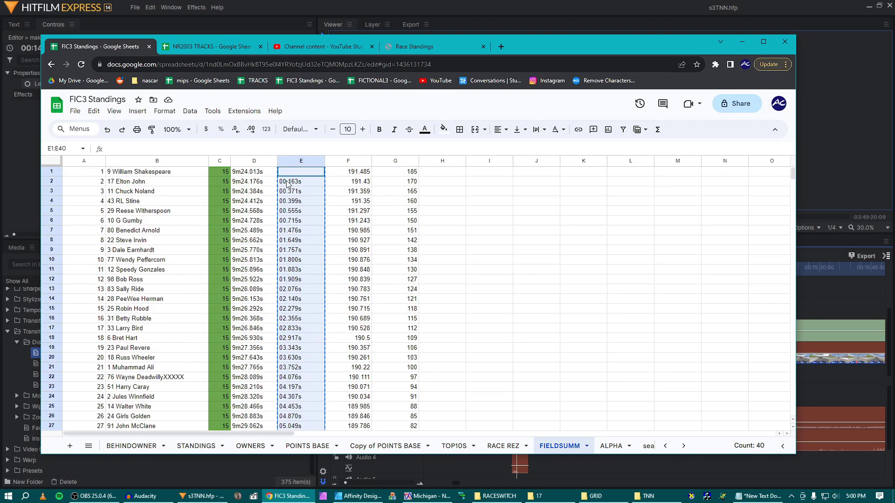
pyautogui.scroll(-2, 299, 320)
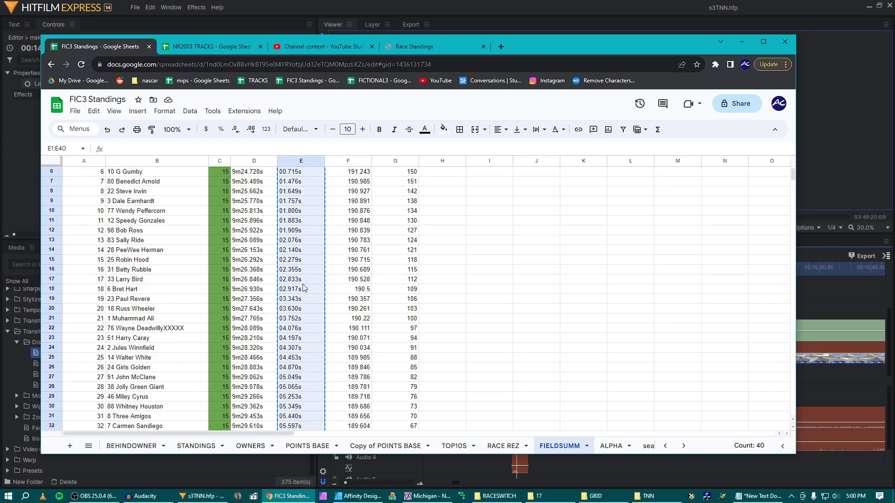
pyautogui.scroll(2, 303, 242)
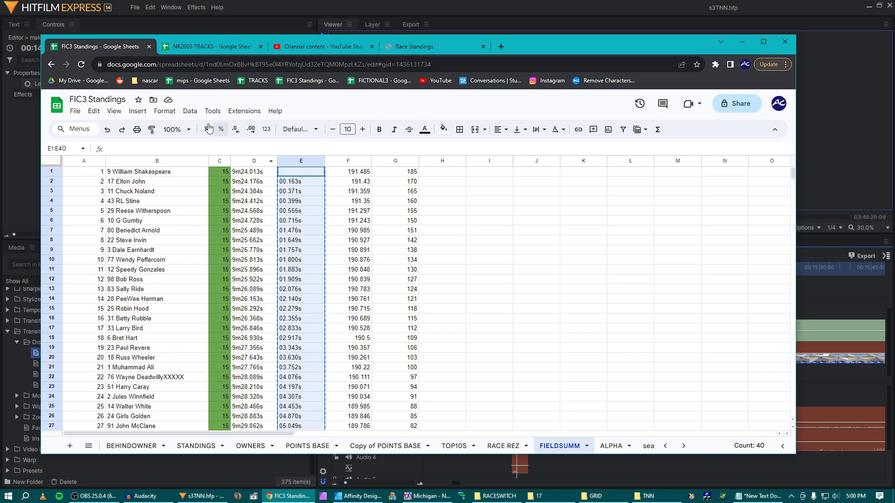
pyautogui.click(165, 112)
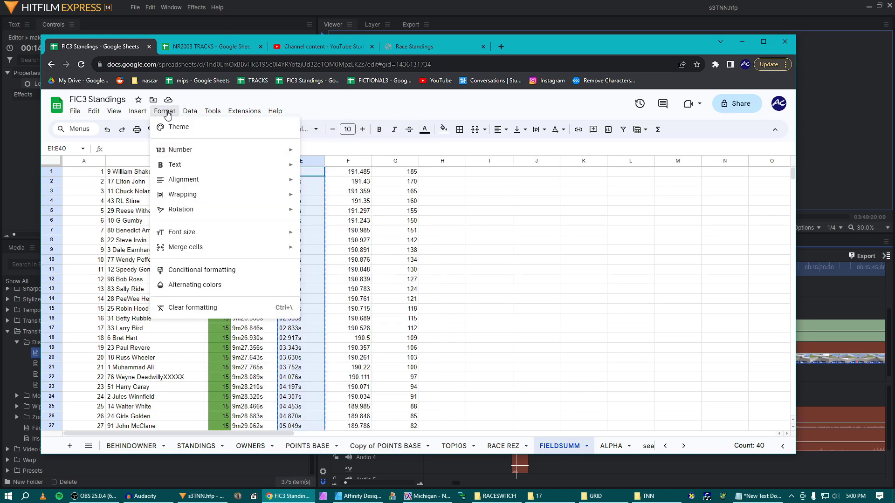
pyautogui.click(168, 114)
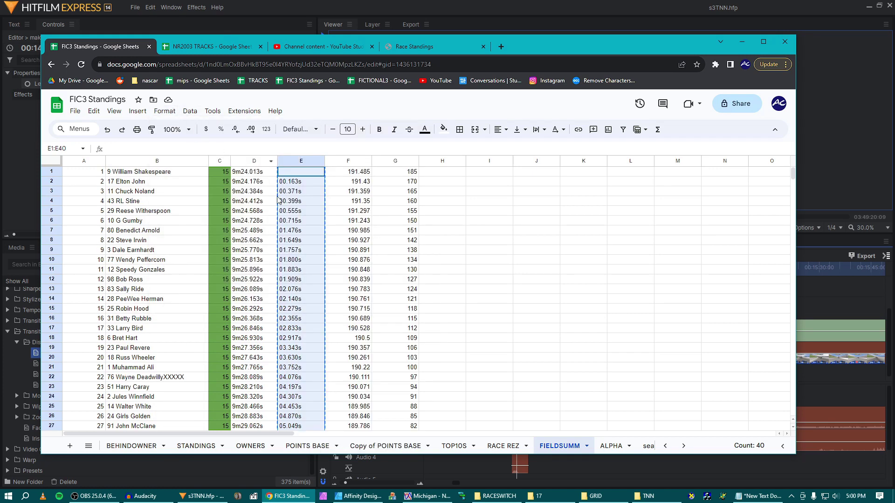
# - Strip every "s" from the copied time gaps with the Remove Characters website and copy the cleaned list
pyautogui.click(400, 48)
pyautogui.click(589, 82)
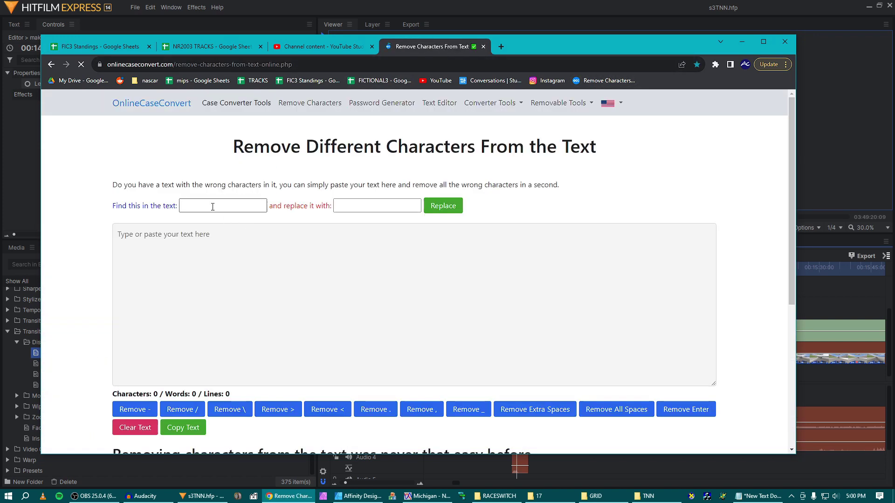
pyautogui.write('s')
pyautogui.click(202, 252)
pyautogui.hotkey('ctrl', 'v')
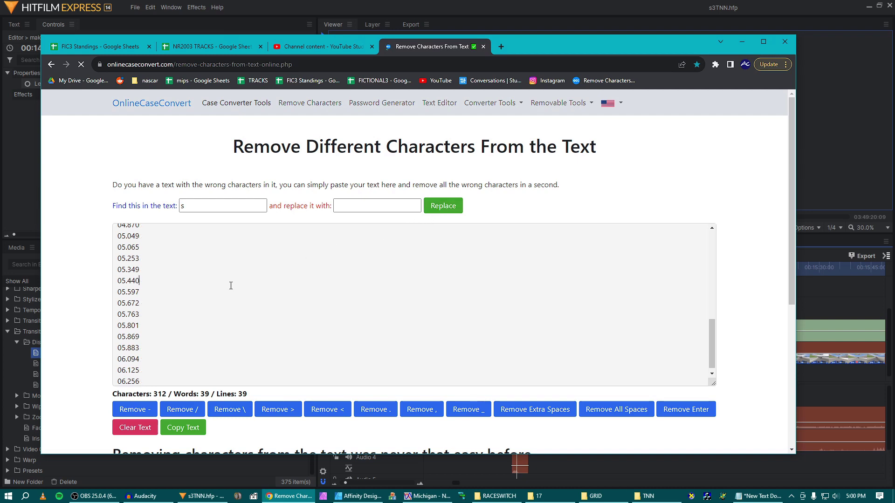
pyautogui.hotkey('ctrl', 'a')
# - Paste the cleaned gaps over E1:E40 in FIELDSUMM and apply the Number format to them
pyautogui.click(122, 51)
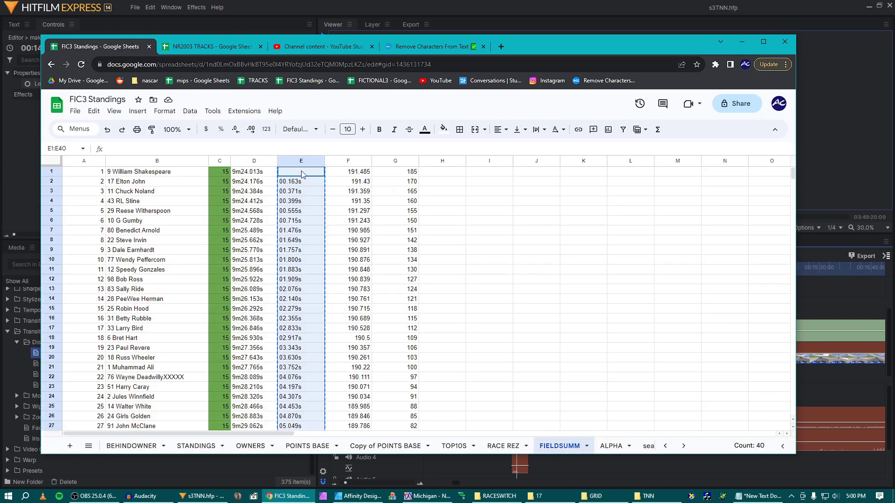
pyautogui.hotkey('ctrl', 'v')
pyautogui.scroll(-2, 305, 196)
pyautogui.scroll(2, 308, 214)
pyautogui.click(164, 111)
pyautogui.moveTo(204, 155)
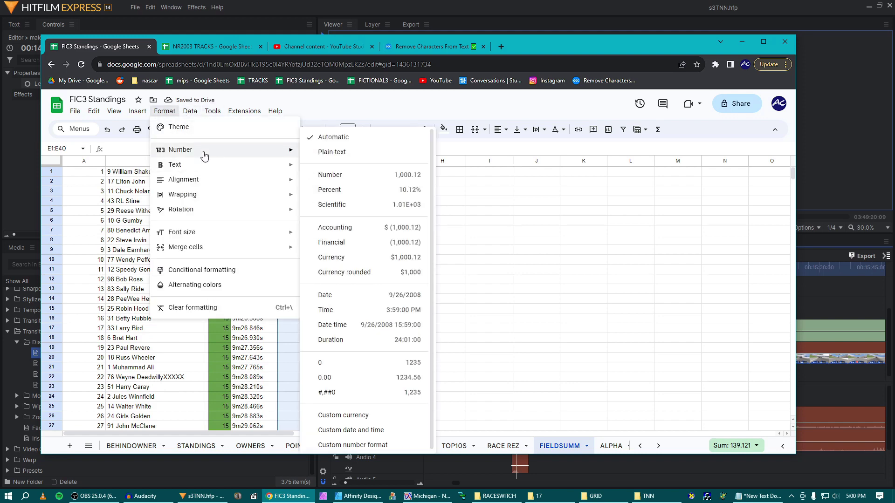
pyautogui.click(321, 175)
# - Copy the formatted gaps in E1:E40 and paste them over the orange interval text of the SNAP graphic in Affinity Designer
pyautogui.click(303, 173)
pyautogui.scroll(-7, 312, 315)
pyautogui.keyDown('shift'); pyautogui.click(318, 341); pyautogui.keyUp('shift')
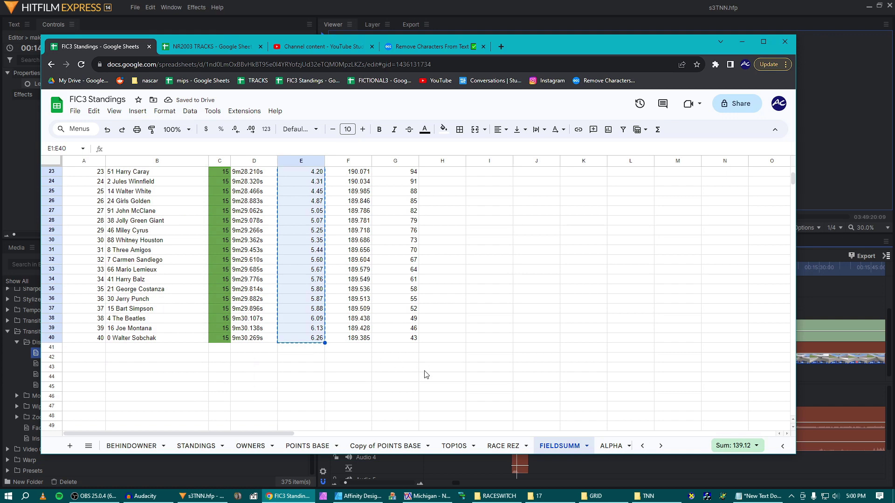
pyautogui.press('super+d')
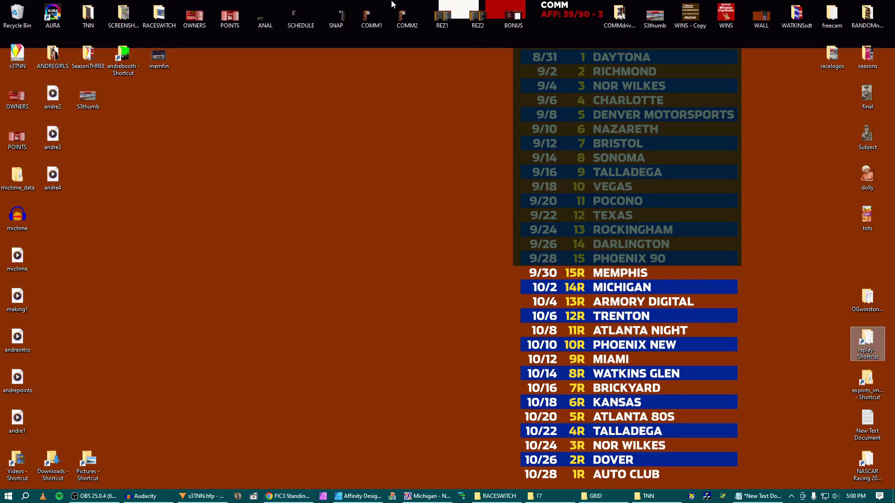
pyautogui.doubleClick(347, 14)
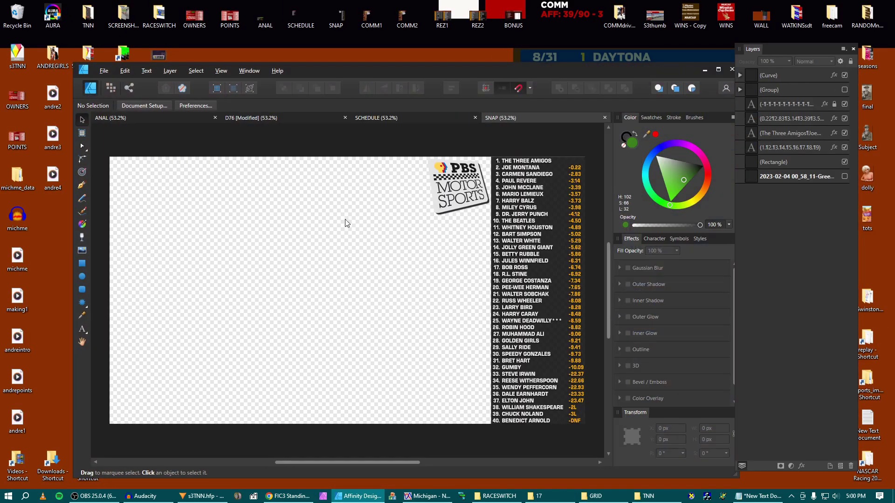
pyautogui.doubleClick(576, 200)
pyautogui.hotkey('ctrl', 'a')
pyautogui.hotkey('ctrl', 'v')
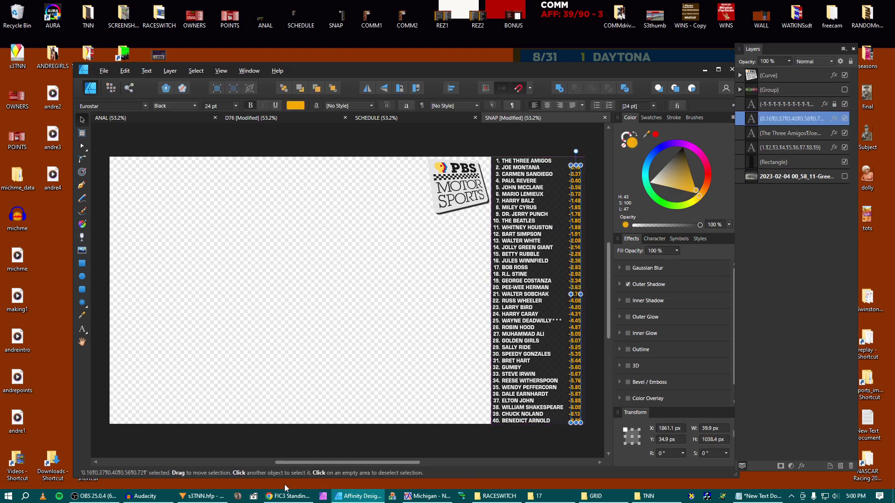
# - Return to the FIC3 Standings spreadsheet and sort the FIELDSUMM sheet A to Z by driver column B
pyautogui.click(272, 496)
pyautogui.scroll(5, 358, 292)
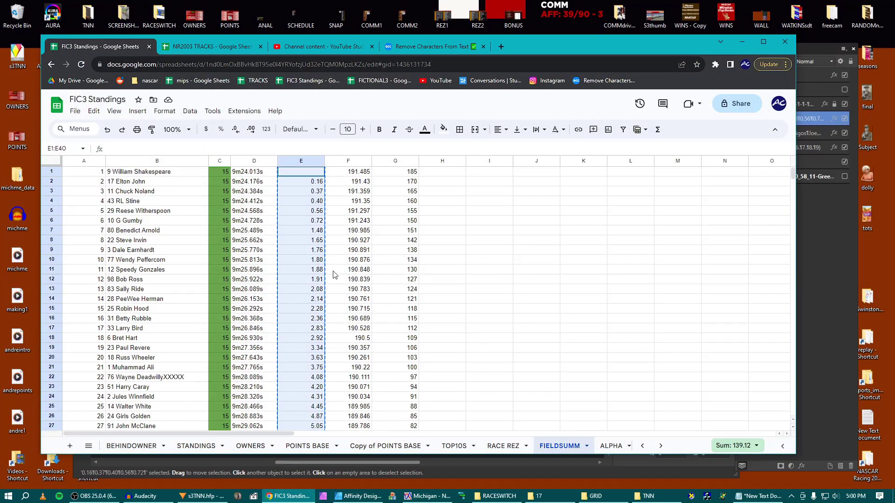
pyautogui.click(157, 161)
pyautogui.rightClick(157, 160)
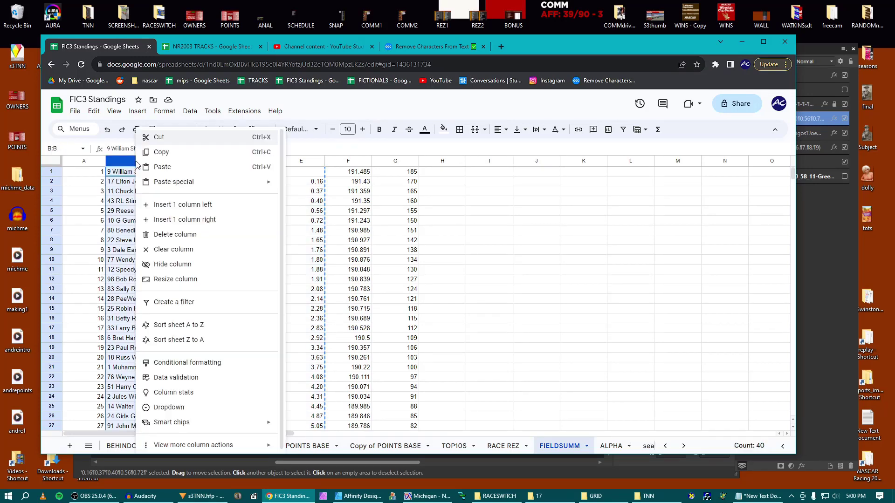
pyautogui.click(198, 322)
# - Copy the finishing positions in A1:A40 of the sorted FIELDSUMM sheet
pyautogui.click(100, 176)
pyautogui.scroll(-5, 88, 378)
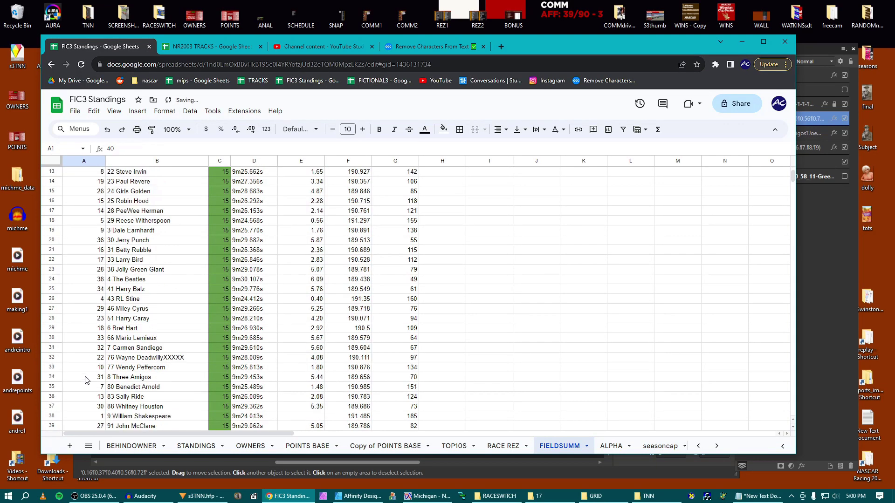
pyautogui.keyDown('shift'); pyautogui.click(98, 404); pyautogui.keyUp('shift')
pyautogui.scroll(5, 111, 303)
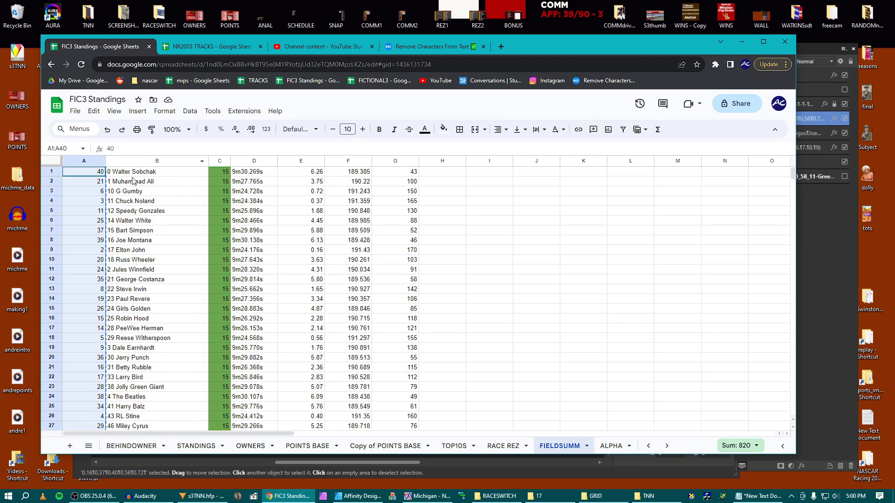
# - Sort the ALPHA sheet A to Z by its driver column B
pyautogui.click(611, 446)
pyautogui.scroll(7, 151, 181)
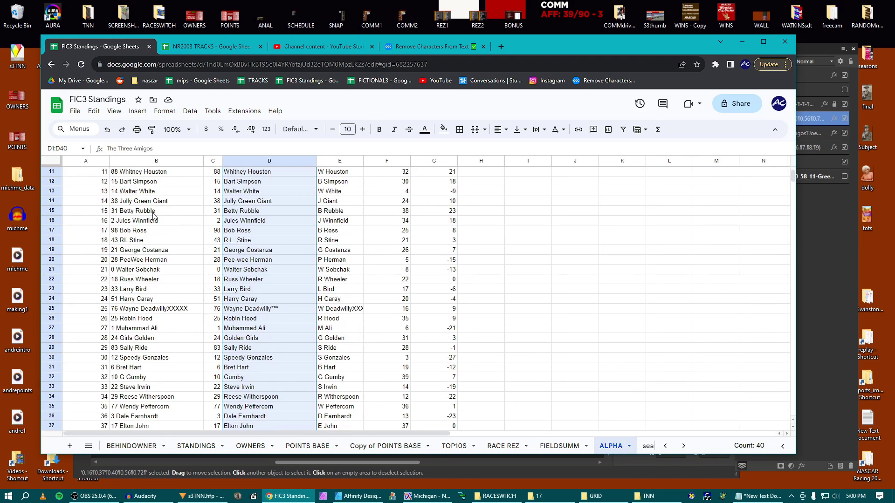
pyautogui.click(147, 161)
pyautogui.rightClick(147, 161)
pyautogui.click(201, 324)
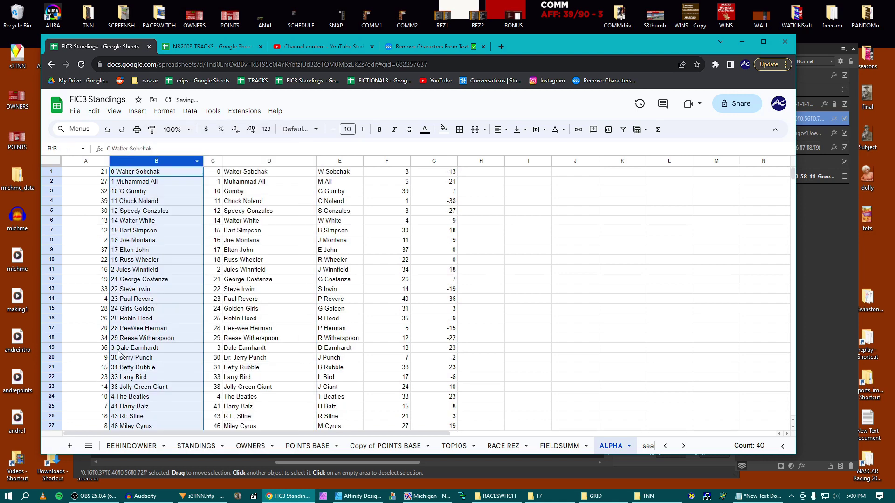
# - Paste the copied positions into A1:A40 of the ALPHA sheet and sort the sheet A to Z by column A
pyautogui.click(93, 177)
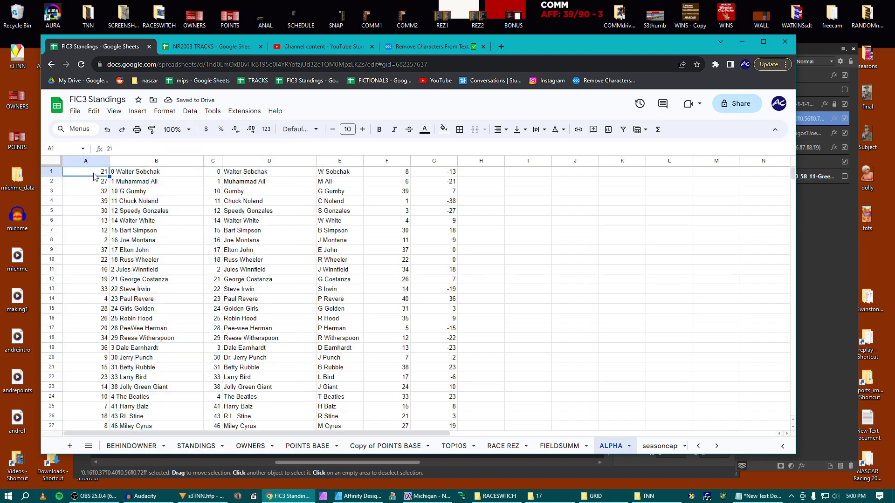
pyautogui.hotkey('ctrl', 'v')
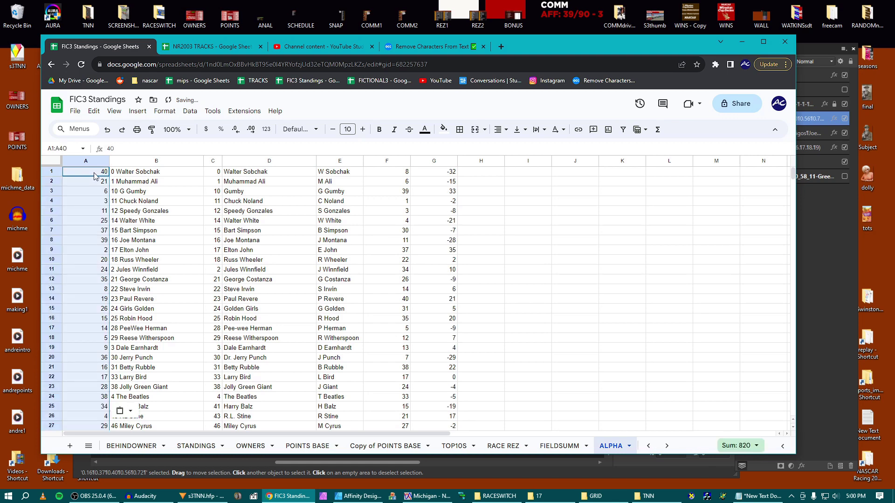
pyautogui.click(86, 161)
pyautogui.rightClick(86, 160)
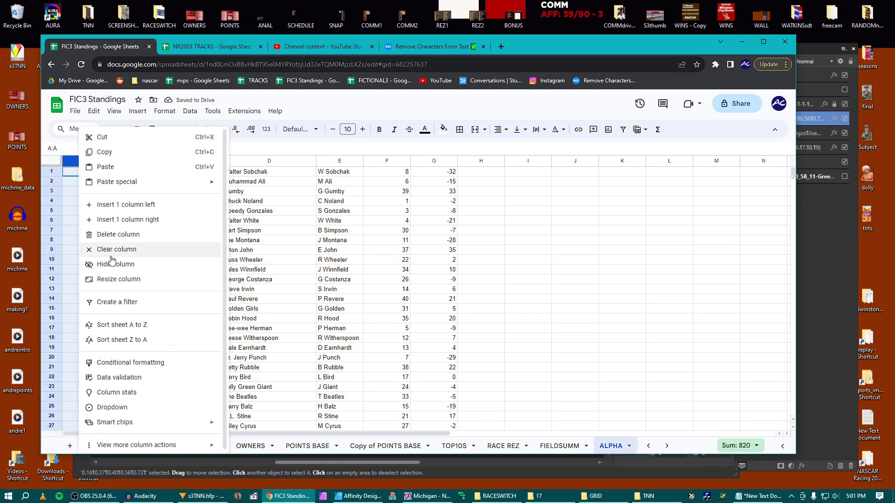
pyautogui.click(124, 323)
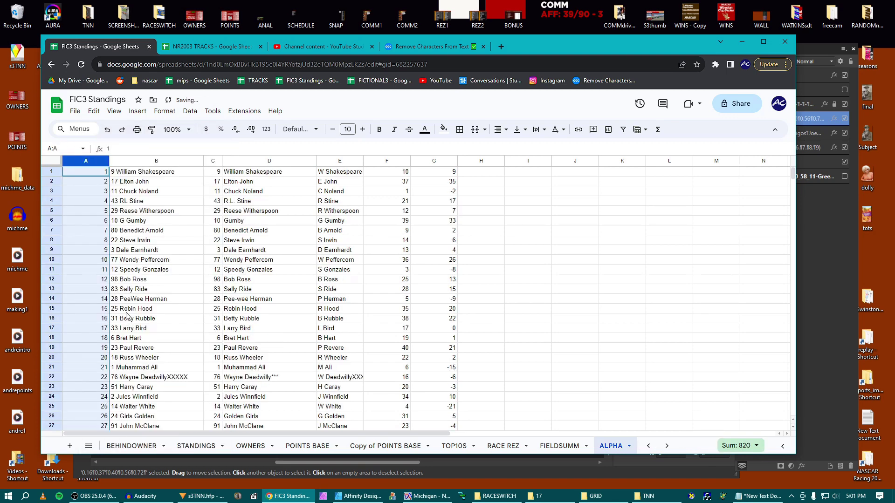
# - Copy the driver names in D1:D40 of the ALPHA sheet and replace the SNAP graphic's running-order names with them in Affinity Designer
pyautogui.click(254, 172)
pyautogui.scroll(-5, 254, 233)
pyautogui.keyDown('shift'); pyautogui.click(247, 338); pyautogui.keyUp('shift')
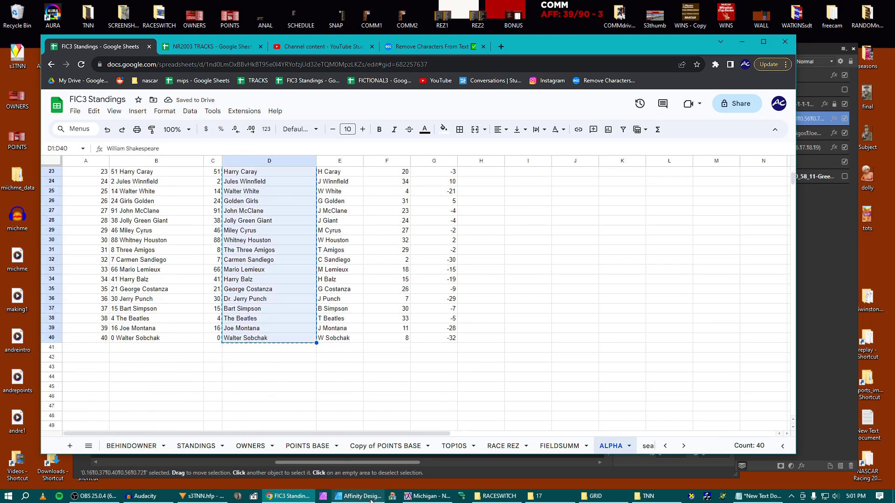
pyautogui.click(361, 496)
pyautogui.hotkey('ctrl', 'v')
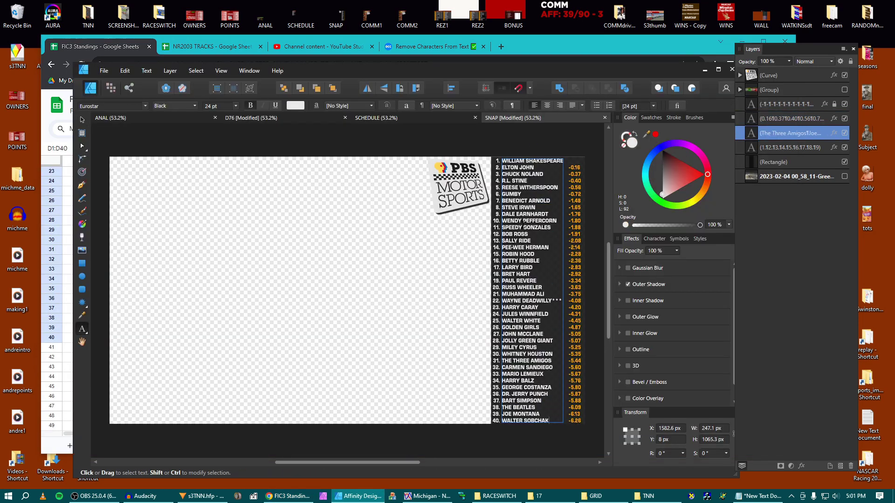
pyautogui.press('Escape')
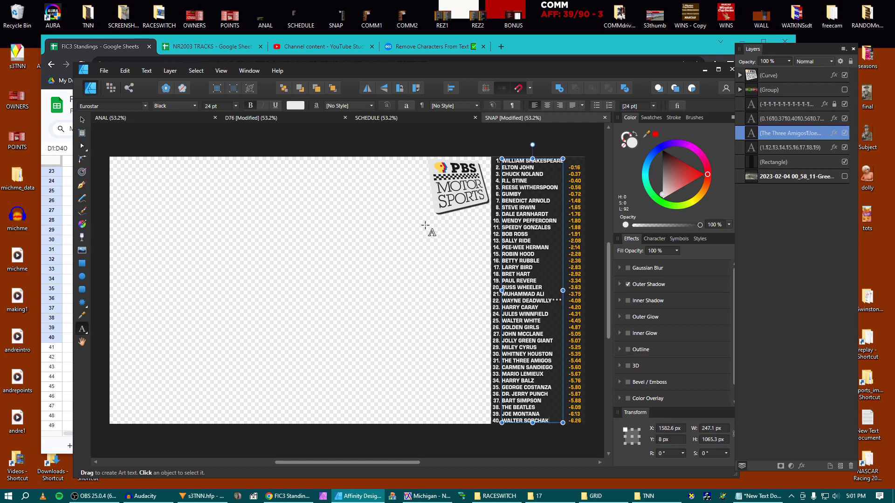
# - Return to the FIC3 Standings spreadsheet and sort the RACE REZ sheet A to Z by its DRIVER column D
pyautogui.hotkey('alt', 'Tab')
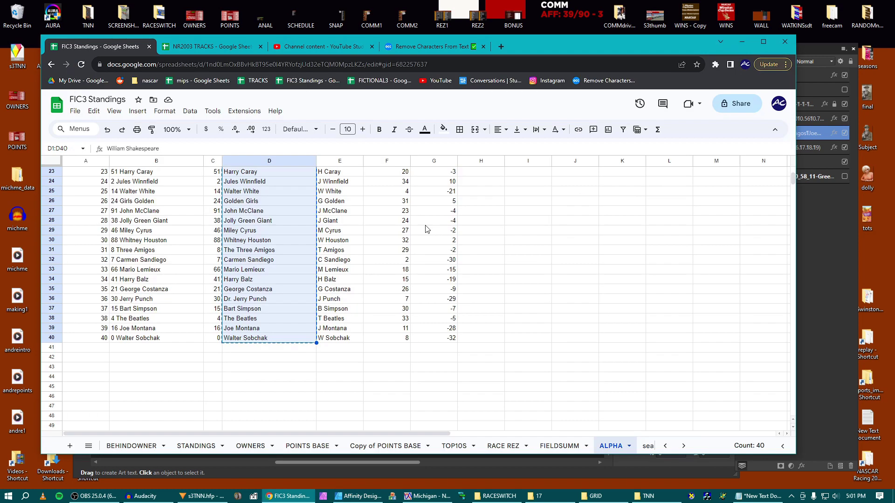
pyautogui.scroll(5, 285, 202)
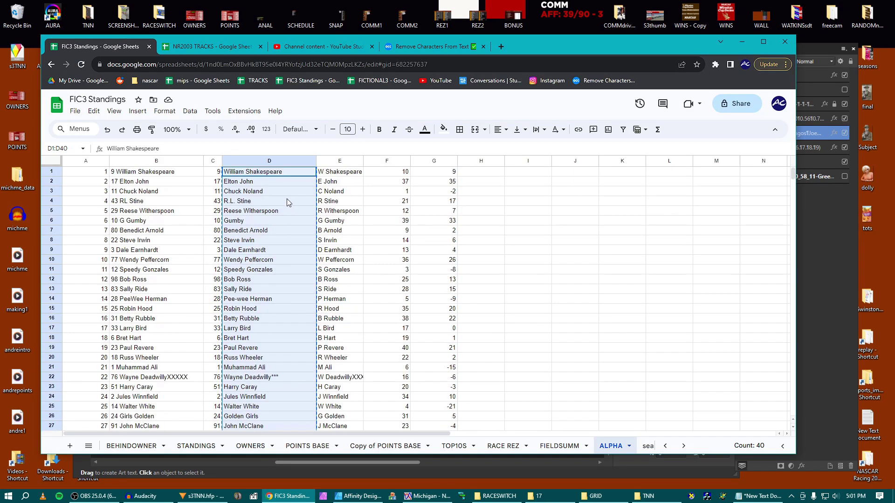
pyautogui.scroll(-1, 279, 235)
pyautogui.scroll(1, 284, 236)
pyautogui.scroll(-2, 287, 234)
pyautogui.scroll(1, 292, 233)
pyautogui.scroll(1, 296, 231)
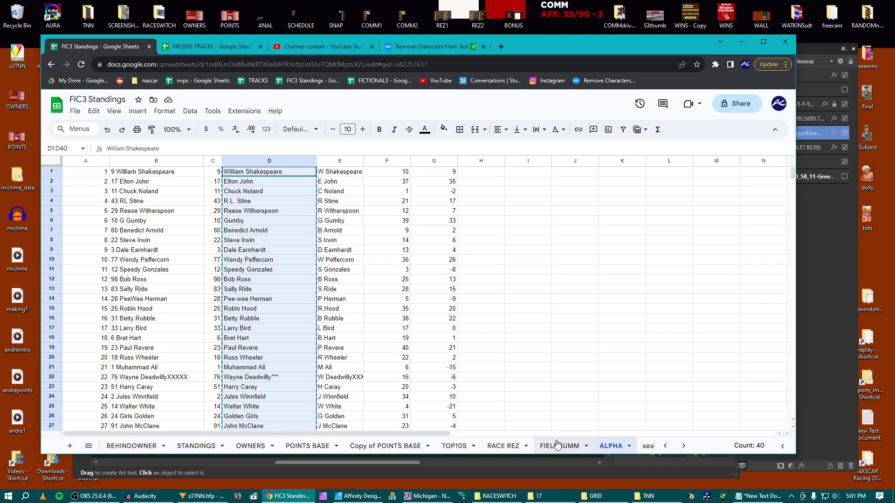
pyautogui.click(504, 446)
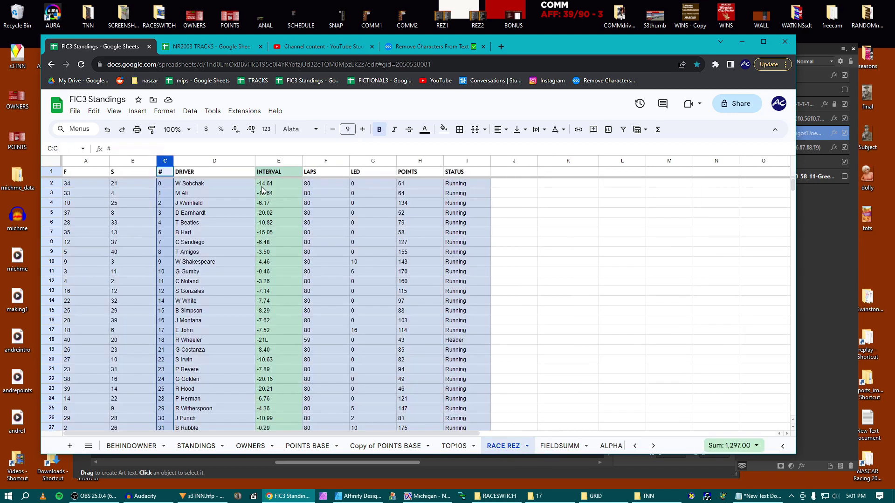
pyautogui.rightClick(188, 161)
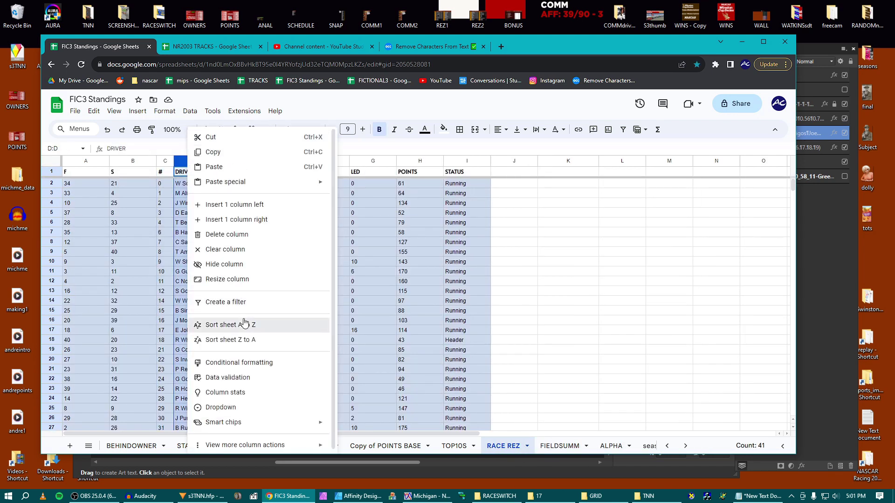
pyautogui.click(224, 324)
# - Copy the starting positions in B2:B41 of the sorted RACE REZ sheet
pyautogui.click(97, 184)
pyautogui.click(124, 188)
pyautogui.scroll(-5, 123, 261)
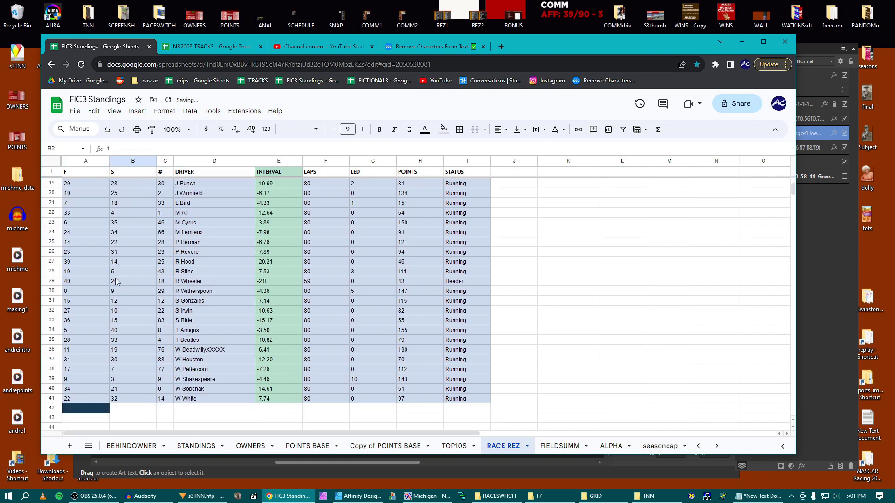
pyautogui.keyDown('shift'); pyautogui.click(123, 302); pyautogui.keyUp('shift')
pyautogui.hotkey('ctrl', 'c')
# - Sort the ALPHA sheet A to Z by its abbreviated driver column E and paste the copied starting positions into F1:F40
pyautogui.click(559, 446)
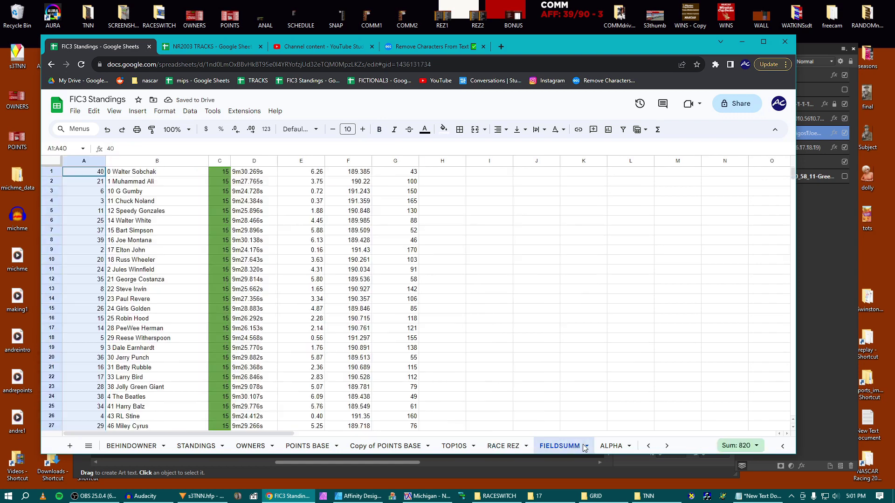
pyautogui.click(610, 446)
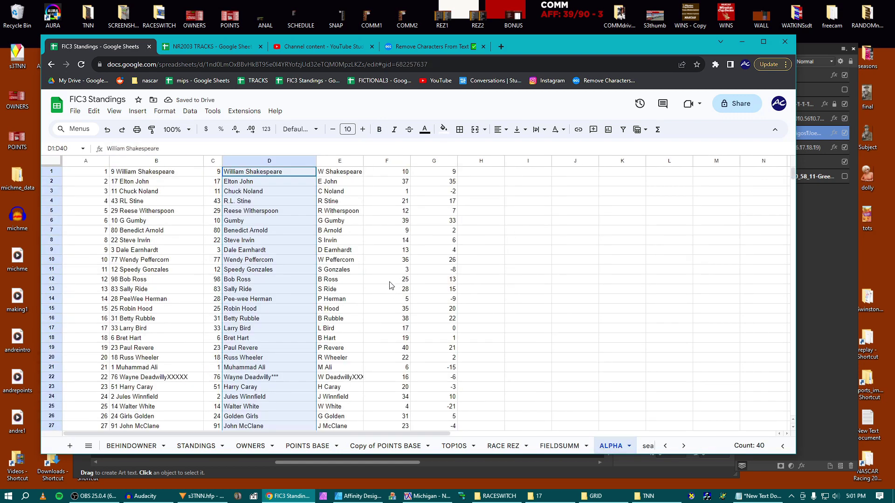
pyautogui.rightClick(326, 162)
pyautogui.click(391, 325)
pyautogui.click(384, 175)
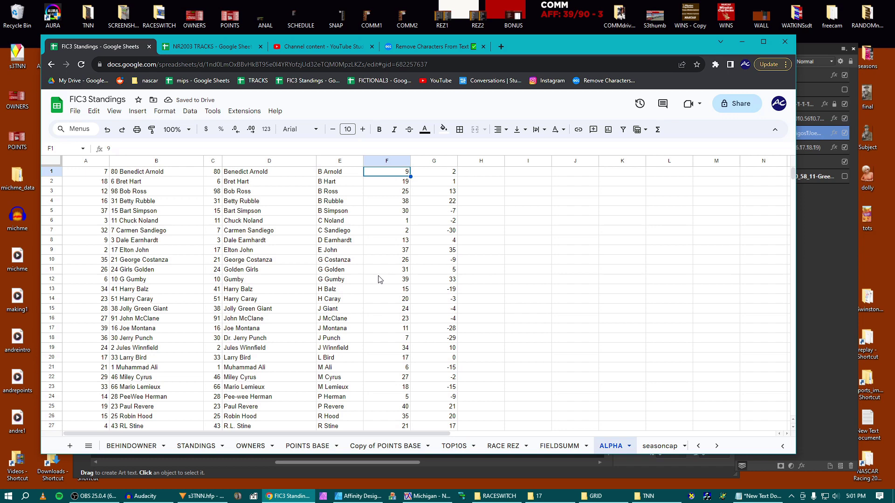
pyautogui.hotkey('ctrl', 'v')
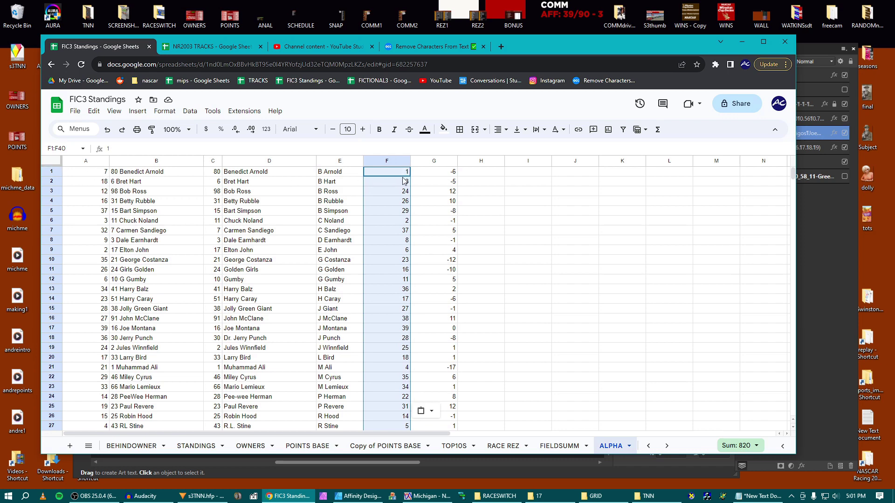
# - Sort the ALPHA sheet Z to A by the position-change column G and copy the first five driver names in D1:D5
pyautogui.click(433, 161)
pyautogui.rightClick(434, 161)
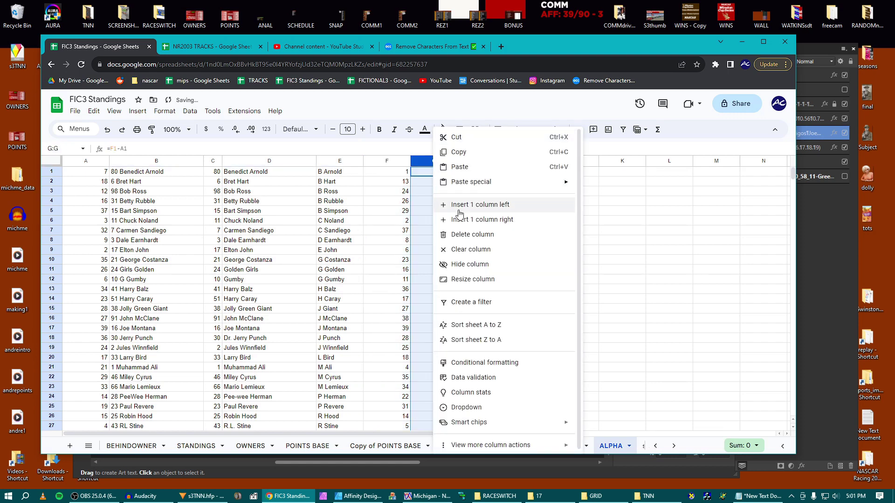
pyautogui.click(506, 340)
pyautogui.moveTo(289, 174); pyautogui.dragTo(275, 213)
pyautogui.hotkey('ctrl', 'c')
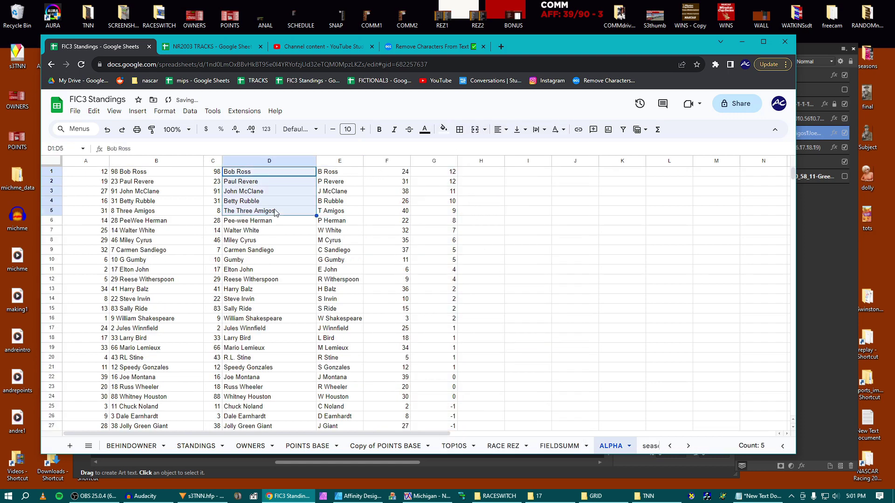
# - In the SNAP graphic, show the movers and losers group instead of the PBS logo and paste the copied names into EARLY MOVERS
pyautogui.hotkey('alt', 'Tab')
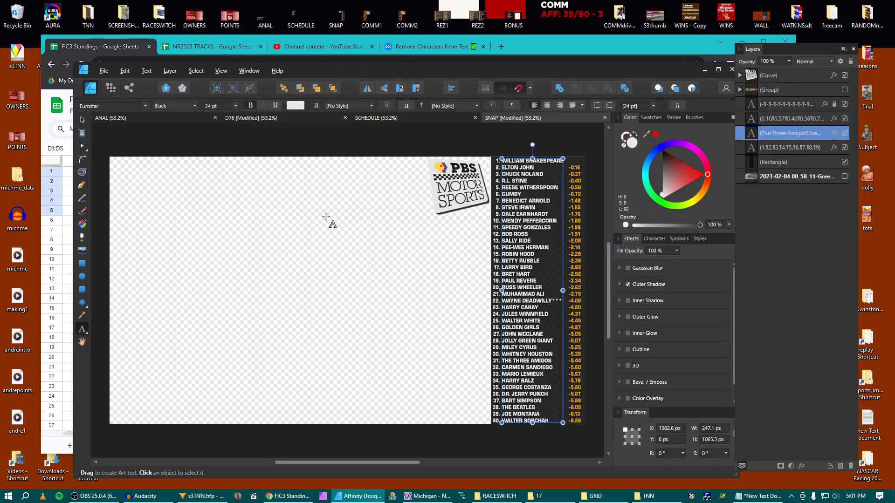
pyautogui.click(844, 89)
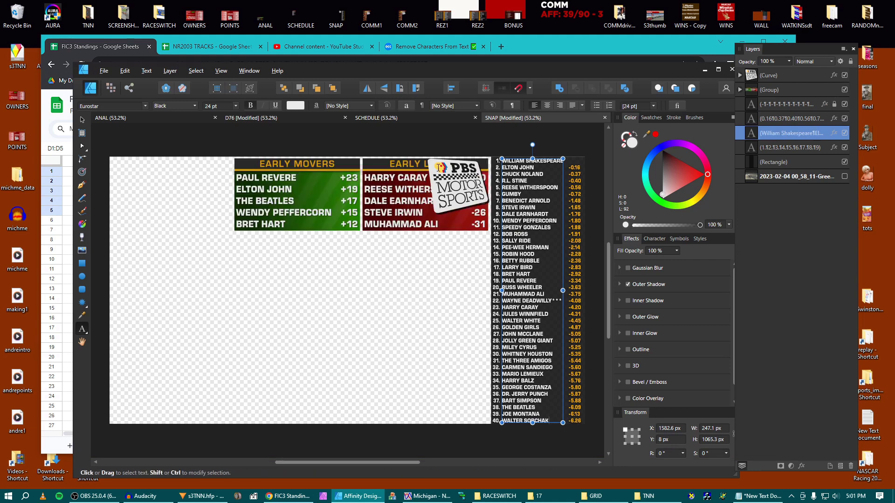
pyautogui.click(845, 75)
pyautogui.click(280, 200)
pyautogui.hotkey('ctrl', 'a')
pyautogui.hotkey('ctrl', 'v')
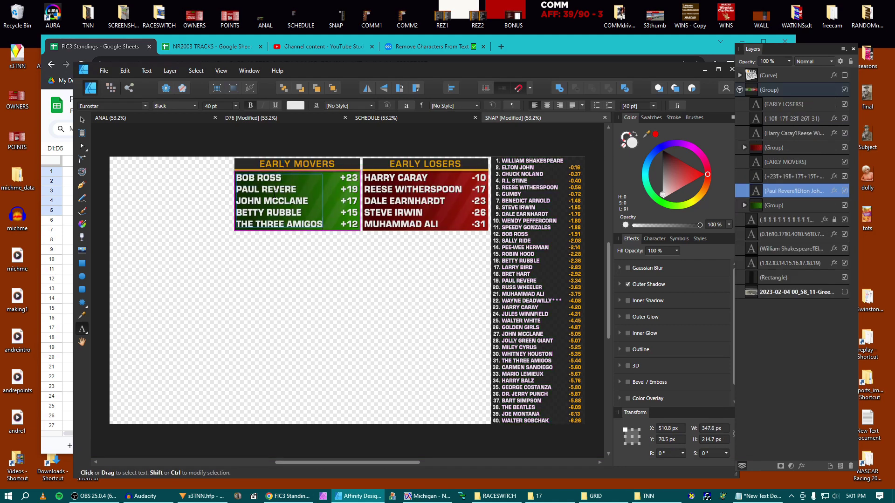
# - Copy G1:G5 from the ALPHA sheet into the EARLY MOVERS gains and format them as +12, +12, +11, +10 and +9
pyautogui.hotkey('alt', 'Tab')
pyautogui.click(441, 174)
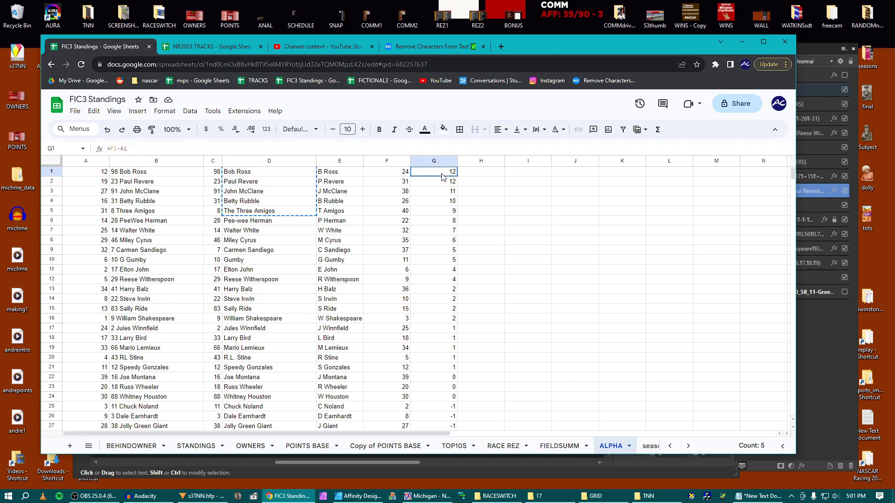
pyautogui.keyDown('shift'); pyautogui.click(445, 213); pyautogui.keyUp('shift')
pyautogui.hotkey('alt', 'Tab')
pyautogui.click(343, 183)
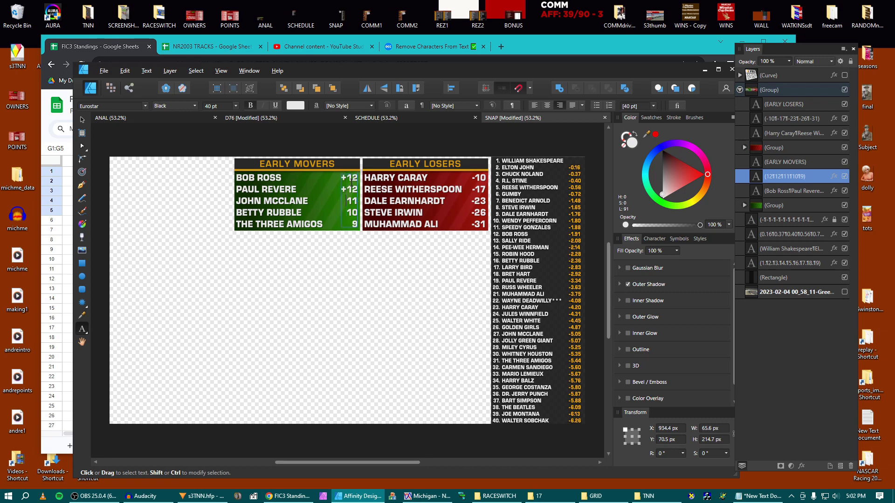
# - Copy the last five driver names in D36:D40 of the ALPHA sheet and replace the EARLY LOSERS names with them
pyautogui.hotkey('alt', 'Tab')
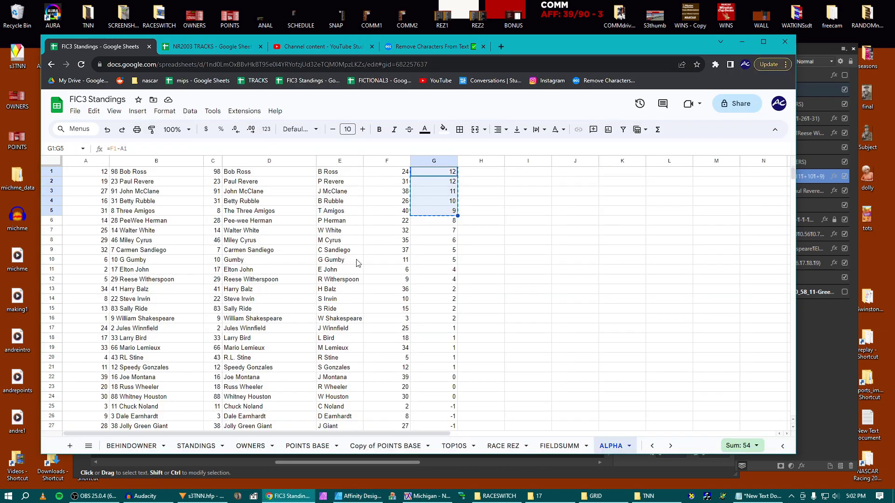
pyautogui.moveTo(269, 386); pyautogui.dragTo(261, 355)
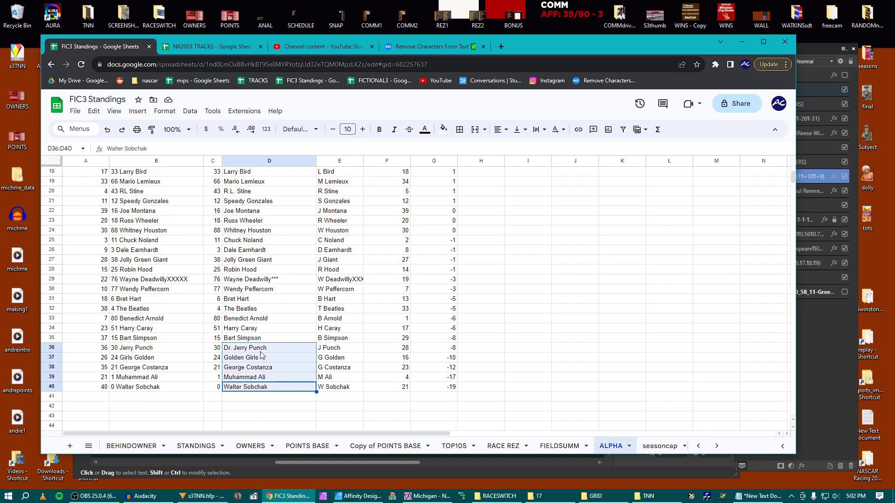
pyautogui.hotkey('alt', 'Tab')
pyautogui.click(379, 212)
pyautogui.hotkey('ctrl', 'a')
pyautogui.write('DR. JERRY PUNCH GOLDEN GIRLS GEORGE COSTANZA MUHAMMAD ALI WALTER SOBCHAK')
# - Copy G36:G40 from the ALPHA sheet and replace the EARLY LOSERS values with -8, -10, -12, -17 and -19
pyautogui.hotkey('alt', 'Tab')
pyautogui.moveTo(448, 349); pyautogui.dragTo(448, 387)
pyautogui.hotkey('ctrl', 'c')
pyautogui.hotkey('alt', 'Tab')
pyautogui.click(477, 200)
pyautogui.hotkey('ctrl', 'a')
pyautogui.hotkey('ctrl', 'v')
pyautogui.click(82, 120)
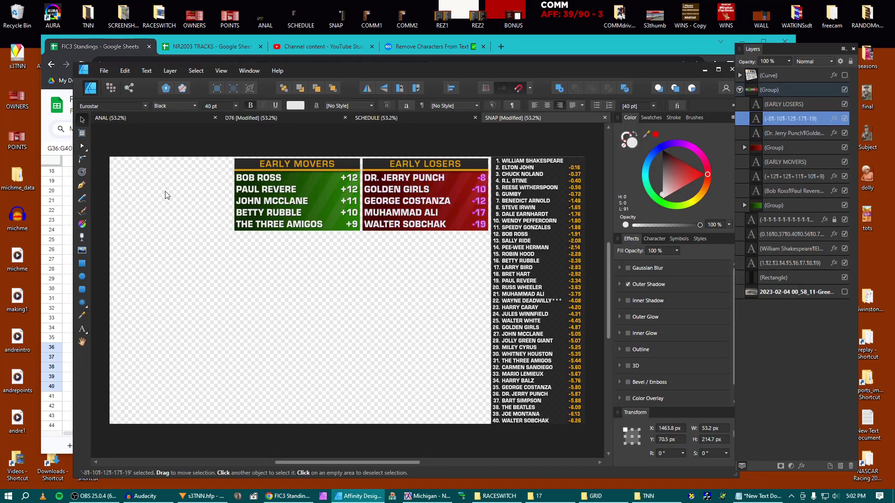
# - Export the SNAP graphic as the PNG file SNAP1 in the RACEGRFX folder and switch to HitFilm Express to check the overlay
pyautogui.click(186, 193)
pyautogui.hotkey('ctrl', 'alt', 'shift', 'w')
pyautogui.press('Return')
pyautogui.press('Return')
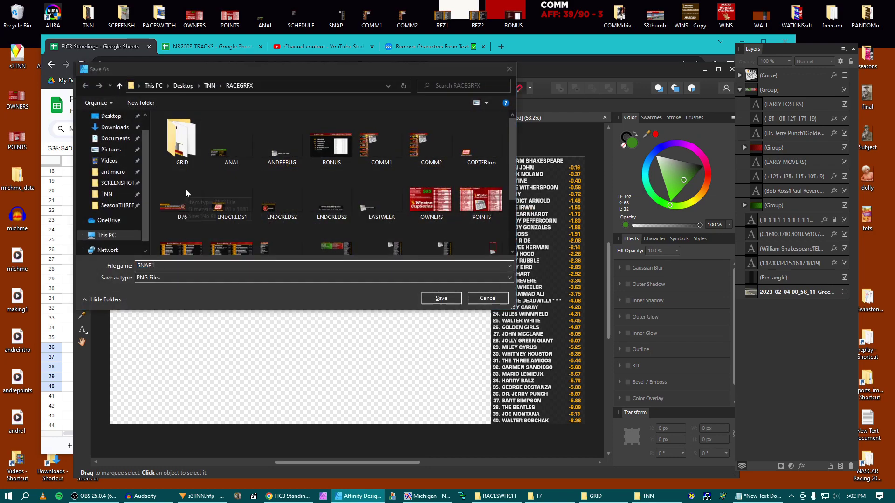
pyautogui.click(211, 497)
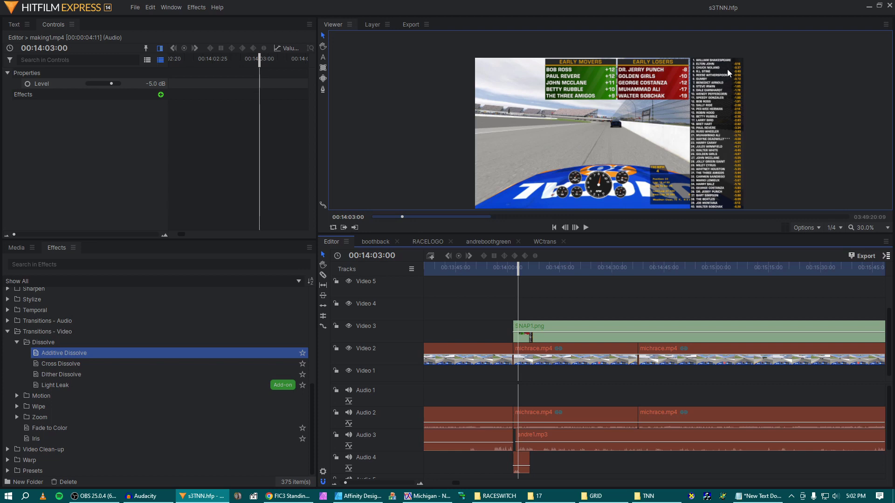
pyautogui.scroll(-1, 718, 230)
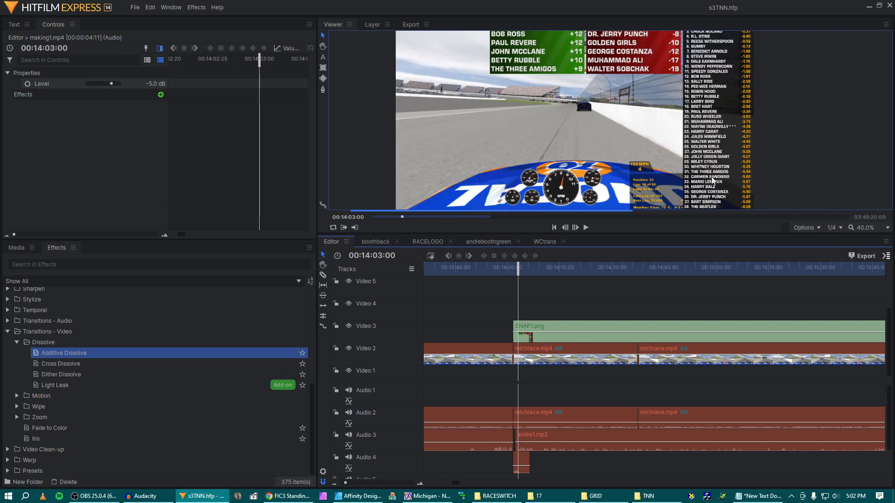
# - Copy the earlier michrace.mp4 clip with the Drop Shadow effect, then return to the clip under SNAP1.png
pyautogui.click(559, 354)
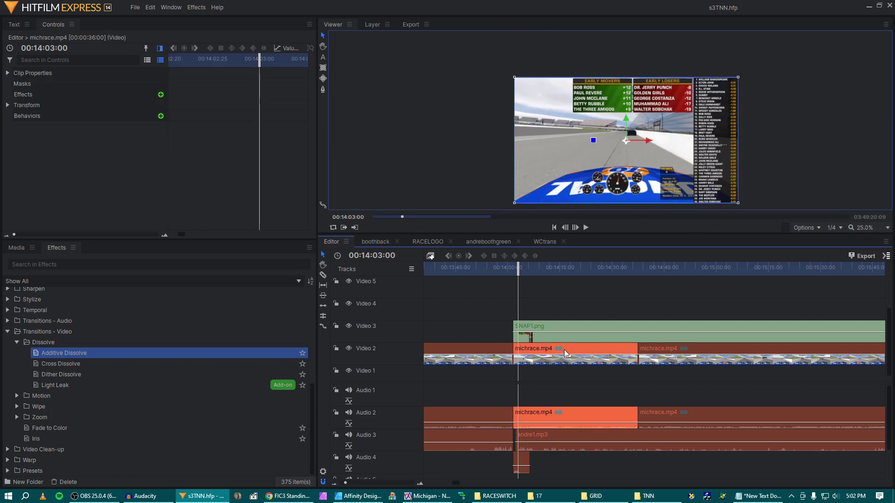
pyautogui.hscroll(-5, 455, 324)
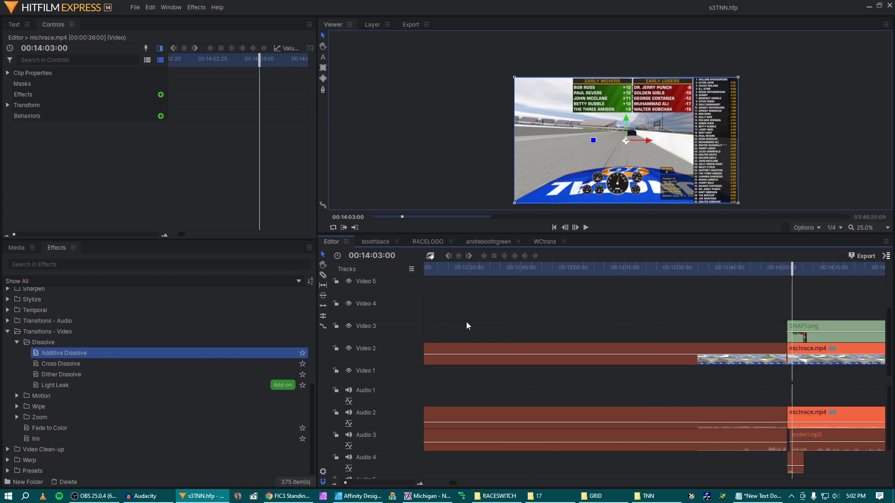
pyautogui.hscroll(-3, 536, 337)
pyautogui.click(577, 348)
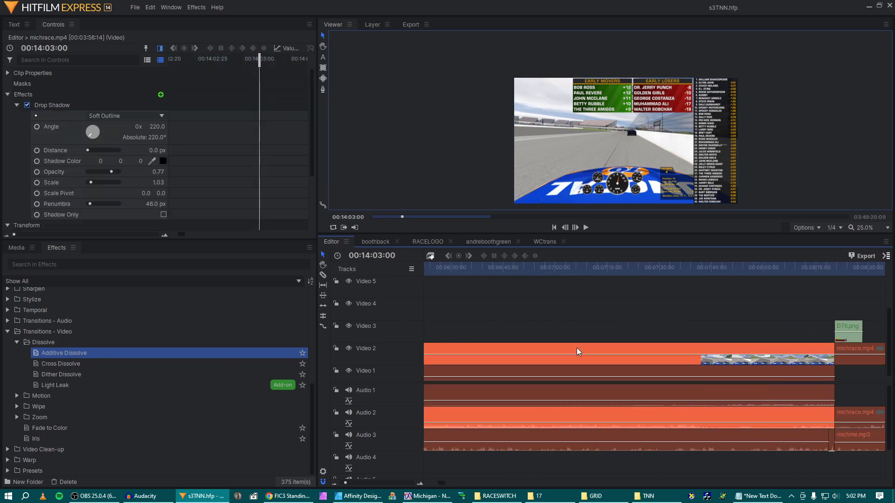
pyautogui.hscroll(8, 577, 347)
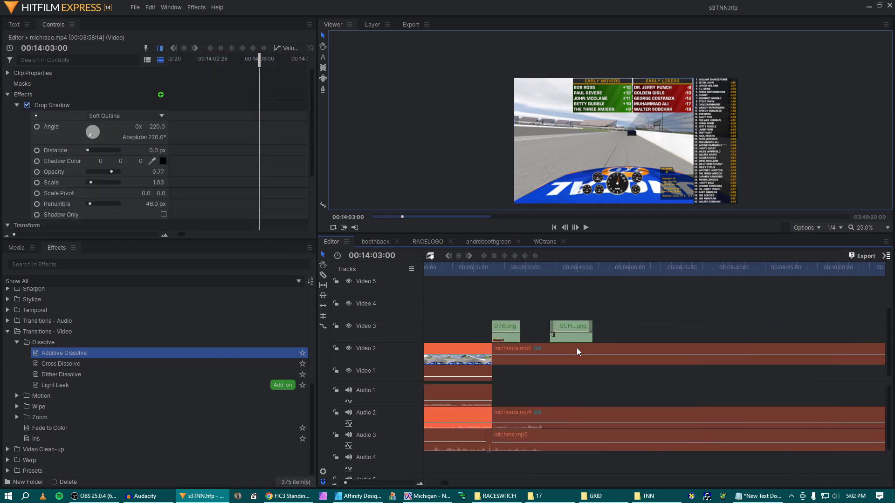
pyautogui.hscroll(-1, 575, 347)
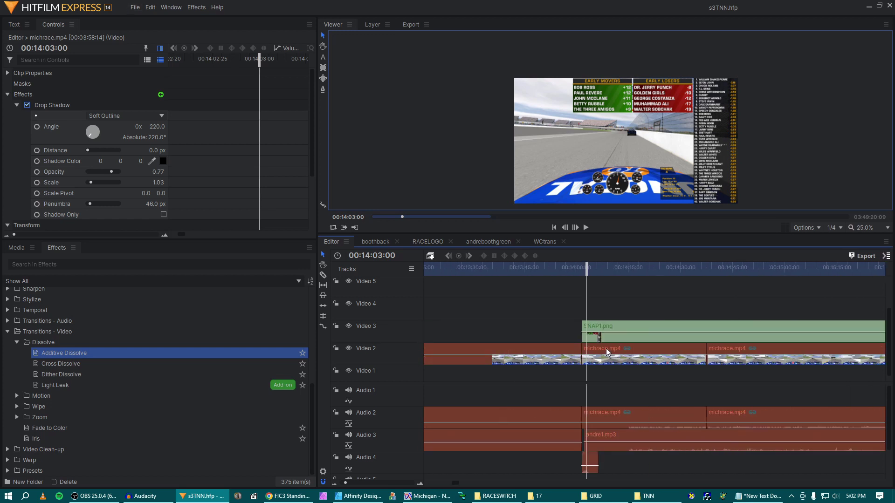
# - Paste the copied Drop Shadow, Position, Scale and audio Level attributes onto the first michrace.mp4 clip beneath SNAP1.png
pyautogui.click(605, 348)
pyautogui.rightClick(606, 348)
pyautogui.click(651, 176)
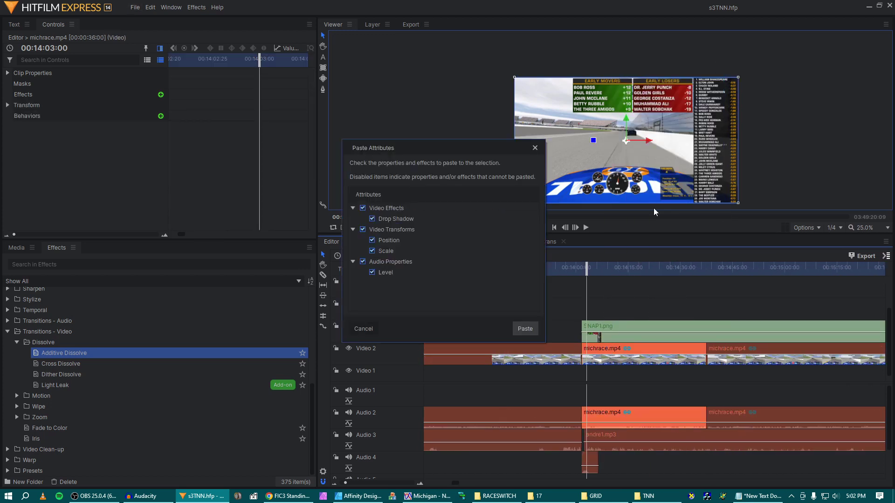
pyautogui.press('Return')
# - Move the scaled-down michrace.mp4 picture horizontally into the empty area left of the EARLY MOVERS panel
pyautogui.click(732, 349)
pyautogui.rightClick(732, 348)
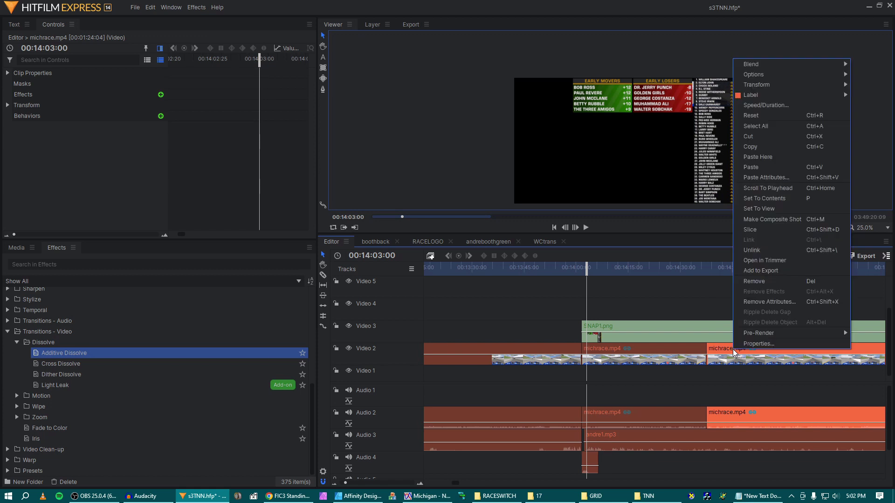
pyautogui.click(725, 100)
pyautogui.moveTo(725, 101); pyautogui.dragTo(563, 101)
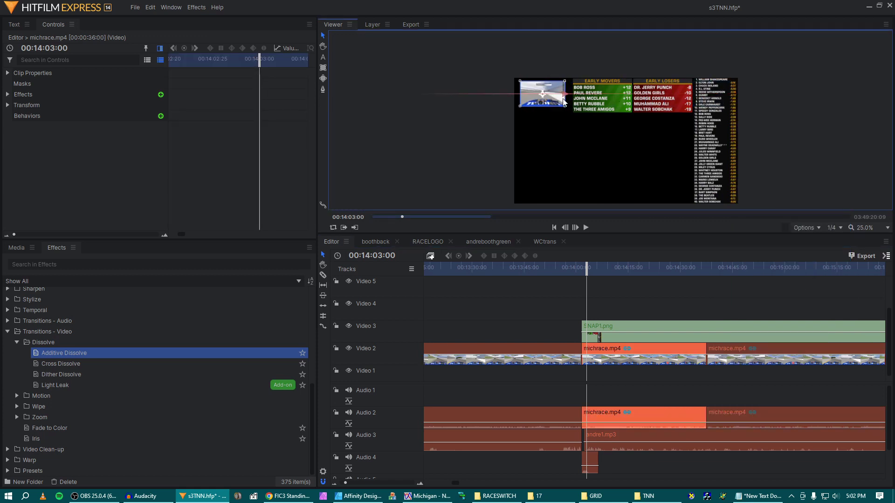
pyautogui.hscroll(2, 650, 298)
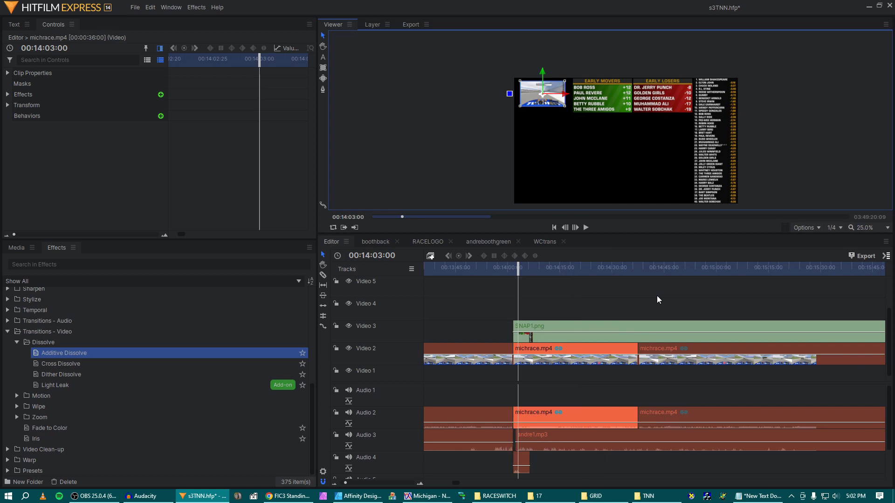
# - Paste the copied attributes onto the second michrace.mp4 clip beneath the SNAP1.png graphic on Video 2
pyautogui.rightClick(665, 353)
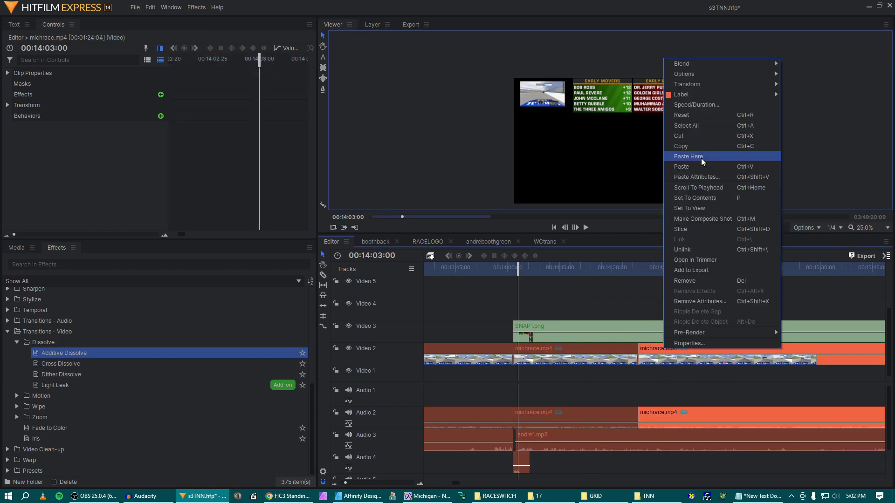
pyautogui.click(742, 396)
pyautogui.hscroll(8, 743, 394)
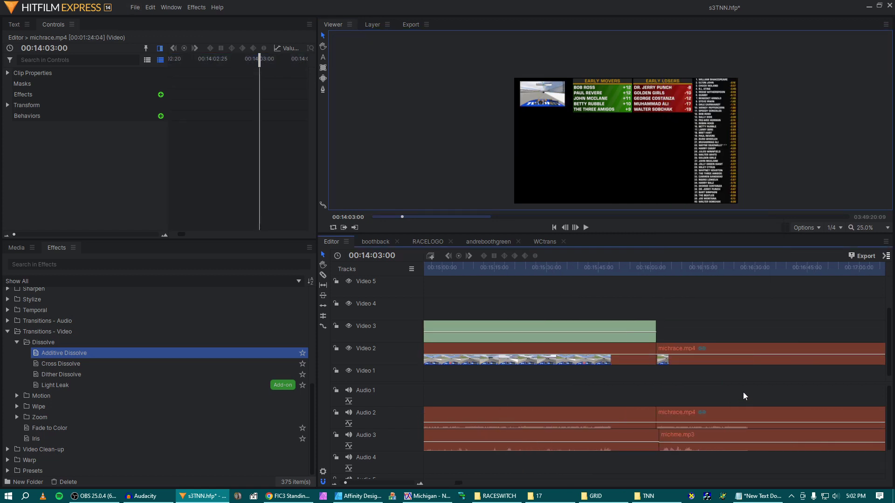
pyautogui.click(603, 352)
pyautogui.rightClick(603, 353)
pyautogui.click(638, 180)
# - Play back the timeline from the start of the SNAP1.png section to check the inset race footage
pyautogui.click(523, 321)
pyautogui.hscroll(-6, 551, 307)
pyautogui.click(440, 270)
pyautogui.press('space')
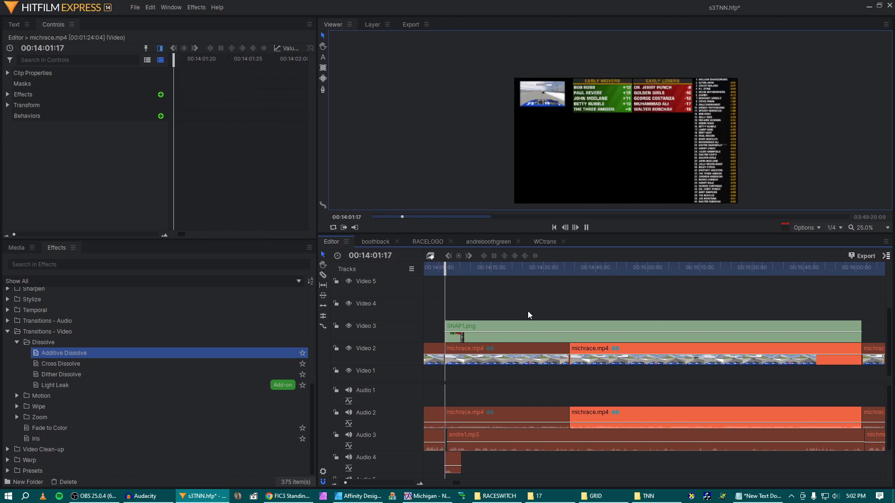
pyautogui.press('space')
# - Move the long making1.mp4 clip on Video 1 earlier, close behind the edited part of the timeline
pyautogui.scroll(-10, 530, 314)
pyautogui.moveTo(573, 366); pyautogui.dragTo(551, 370)
pyautogui.click(545, 268)
pyautogui.scroll(10, 584, 348)
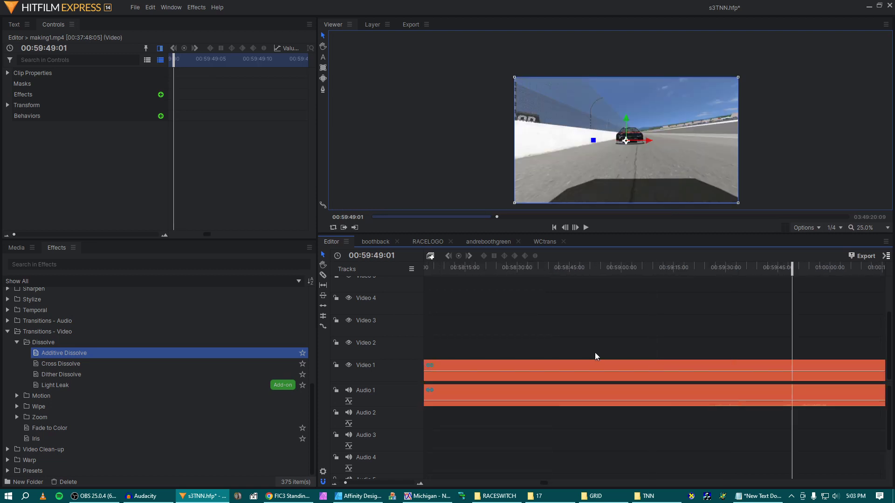
# - Slice making1.mp4 at 00:58:57:26 and delete the portion before the cut
pyautogui.hscroll(-3, 606, 333)
pyautogui.moveTo(608, 268); pyautogui.dragTo(765, 282)
pyautogui.moveTo(617, 272)
pyautogui.mouseDown()
pyautogui.moveTo(595, 272)
pyautogui.moveTo(615, 274)
pyautogui.mouseUp()
pyautogui.hotkey('ctrl', 'shift', 'd')
pyautogui.click(591, 366)
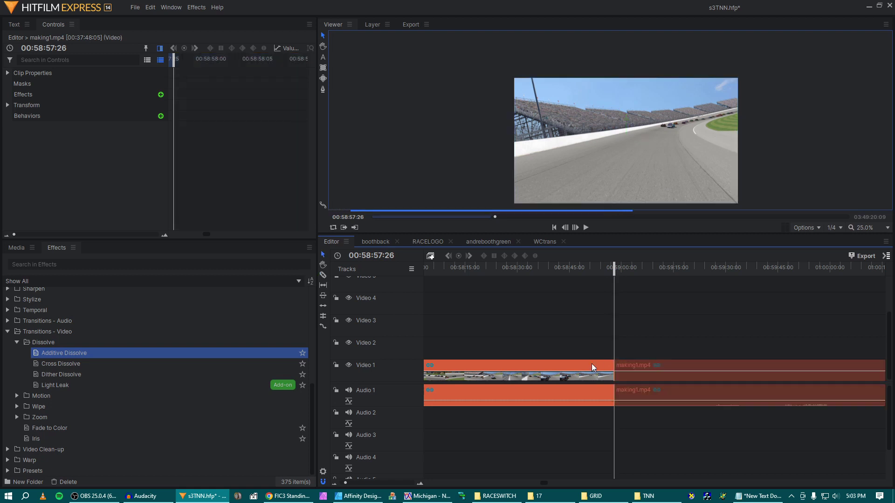
pyautogui.press('Delete')
# - Slice making1.mp4 at 01:01:23:23 and cut the segment before that point out of the timeline
pyautogui.hscroll(3, 610, 350)
pyautogui.hscroll(3, 616, 347)
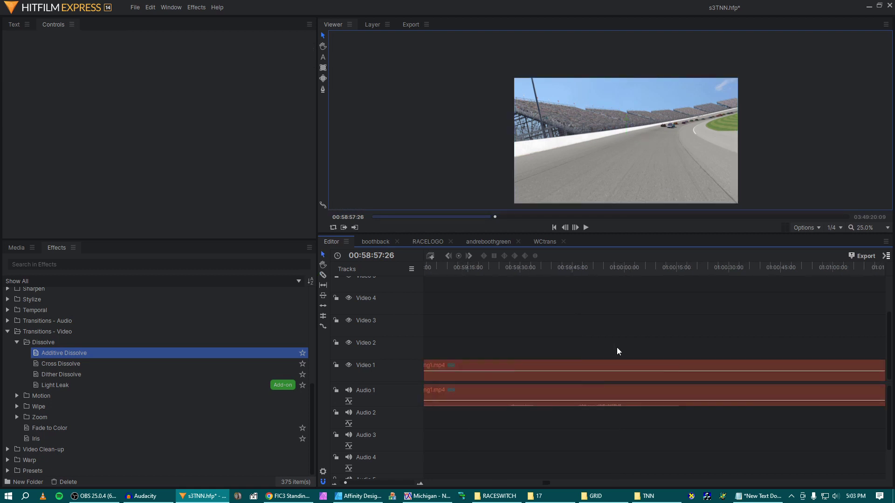
pyautogui.click(658, 270)
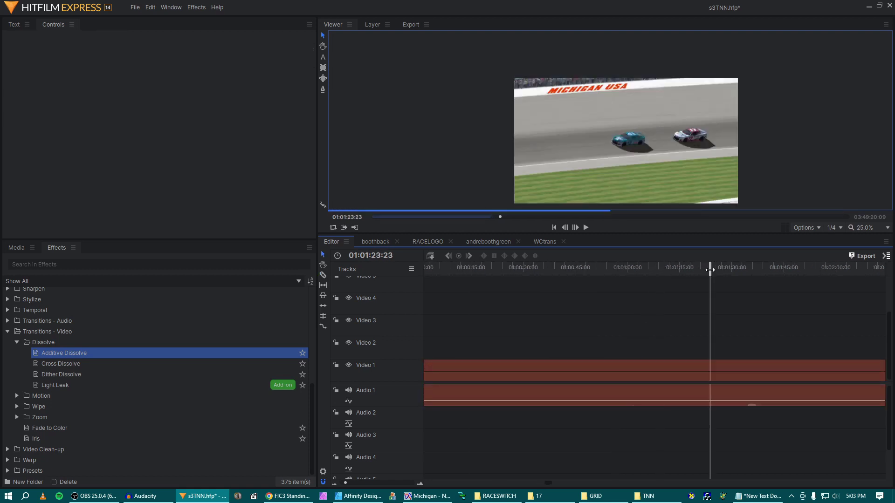
pyautogui.click(710, 270)
pyautogui.click(709, 362)
pyautogui.press('v')
pyautogui.click(689, 371)
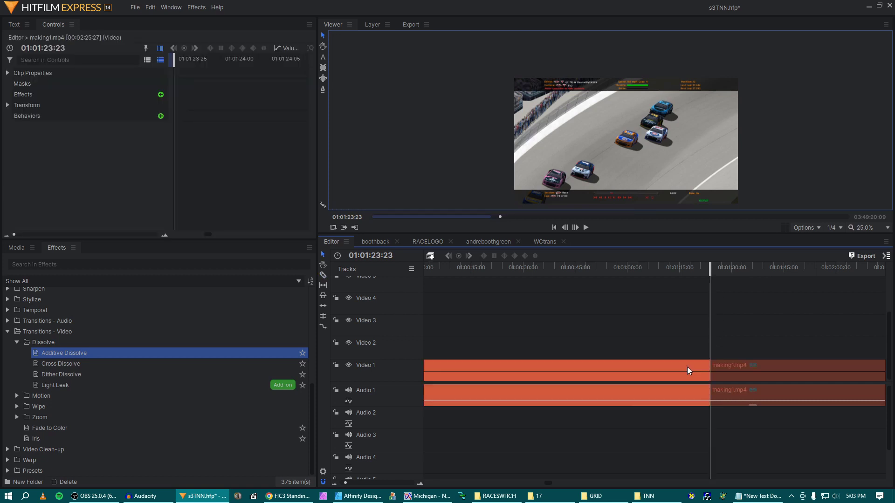
pyautogui.press('Delete')
# - Place the cut making1.mp4 segment on Video 1, aligned with the start of the SNAP1.png graphic
pyautogui.press('\\')
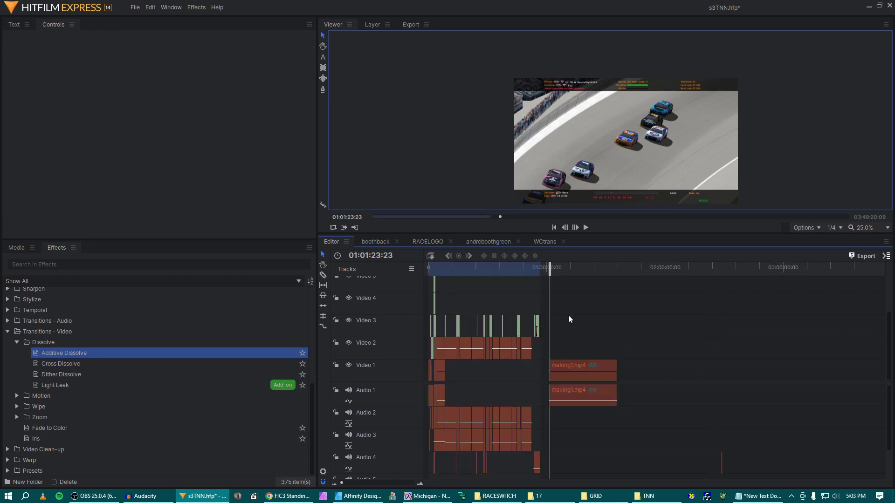
pyautogui.click(457, 267)
pyautogui.press('\\')
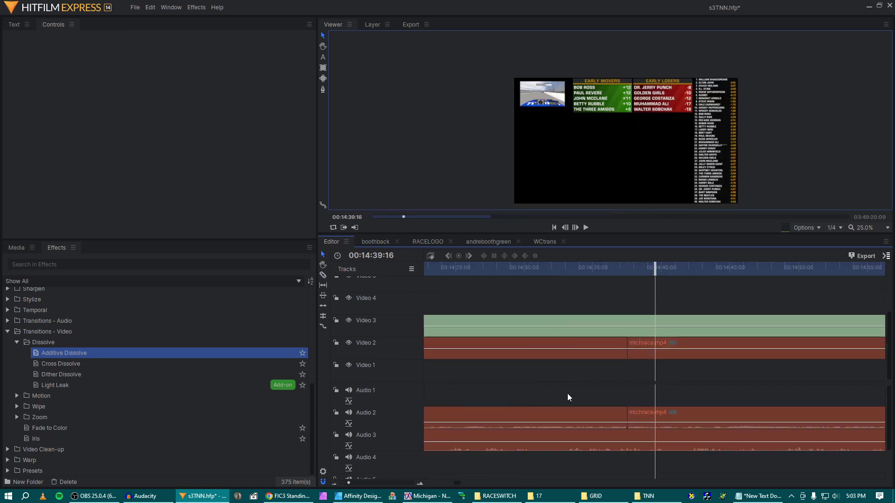
pyautogui.press('-')
pyautogui.press('-')
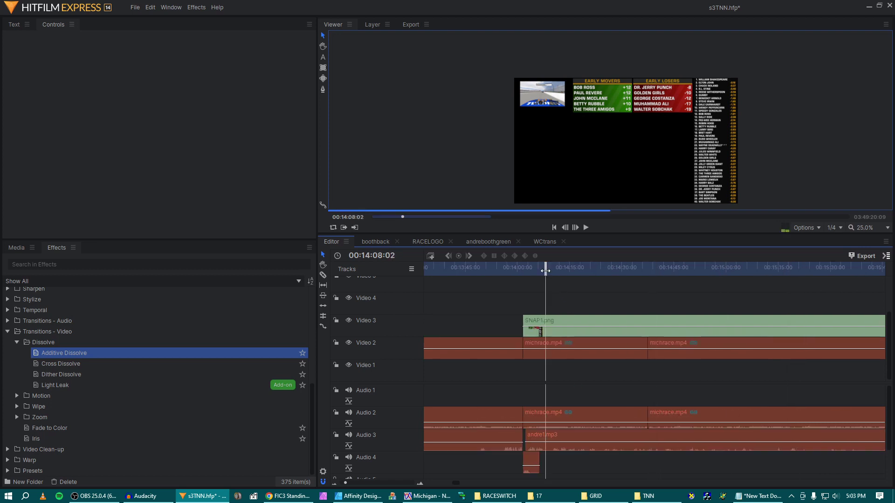
pyautogui.click(546, 270)
pyautogui.moveTo(552, 362); pyautogui.dragTo(539, 365)
# - Trim the placed making1.mp4 segment so it ends together with SNAP1.png, and save the project
pyautogui.hscroll(5, 606, 367)
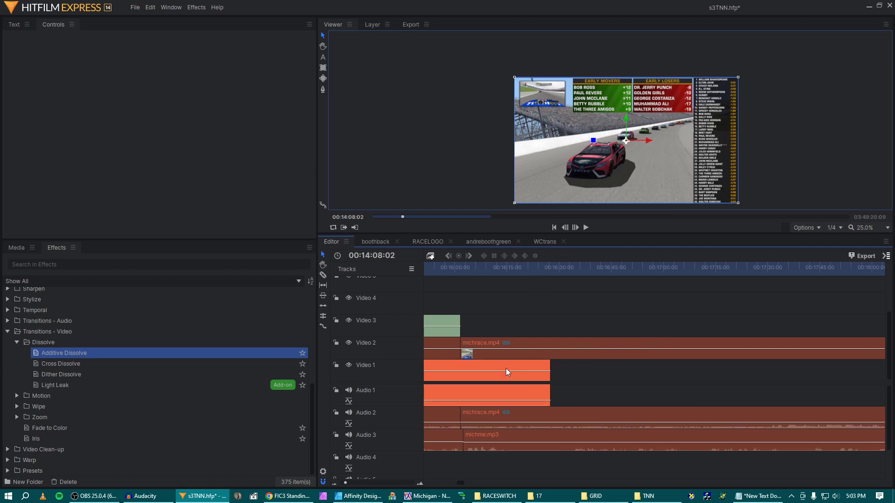
pyautogui.hscroll(-5, 507, 371)
pyautogui.press('c')
pyautogui.click(598, 366)
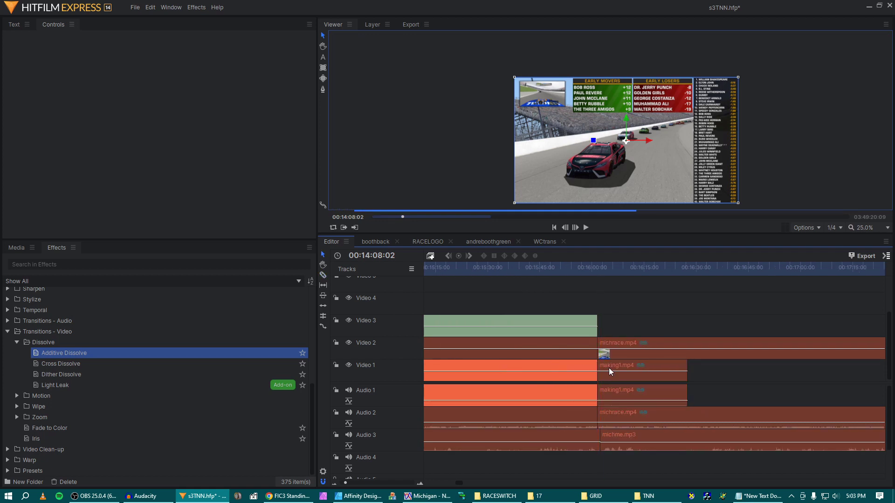
pyautogui.press('v')
pyautogui.click(609, 368)
pyautogui.press('Delete')
pyautogui.hotkey('ctrl', 's')
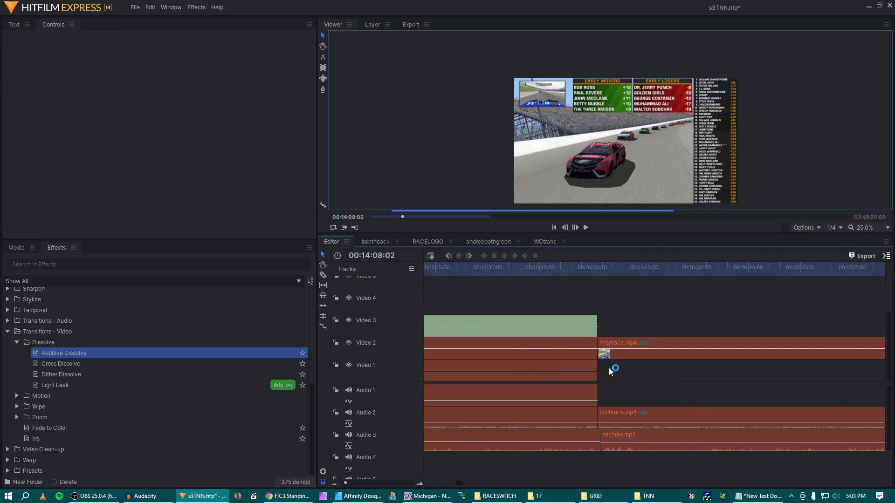
# - Play back the beginning and end of the SNAP1.png section to check the new background footage
pyautogui.hscroll(-12, 608, 368)
pyautogui.click(515, 273)
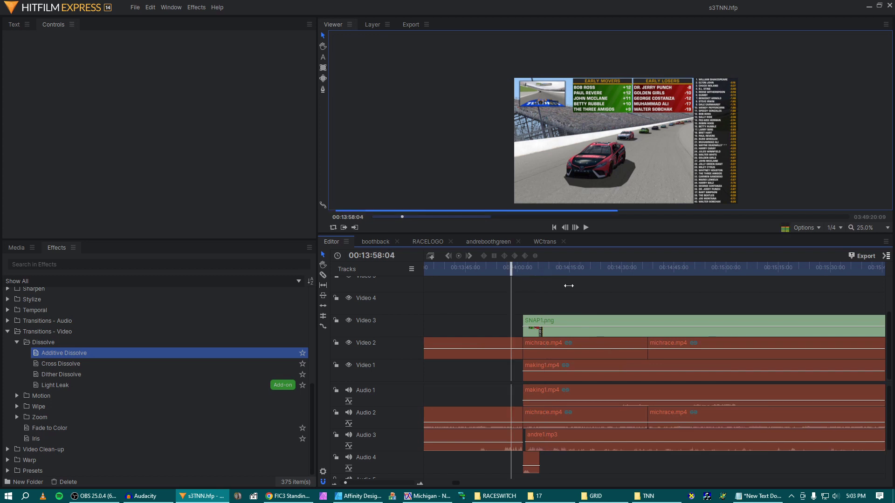
pyautogui.press('space')
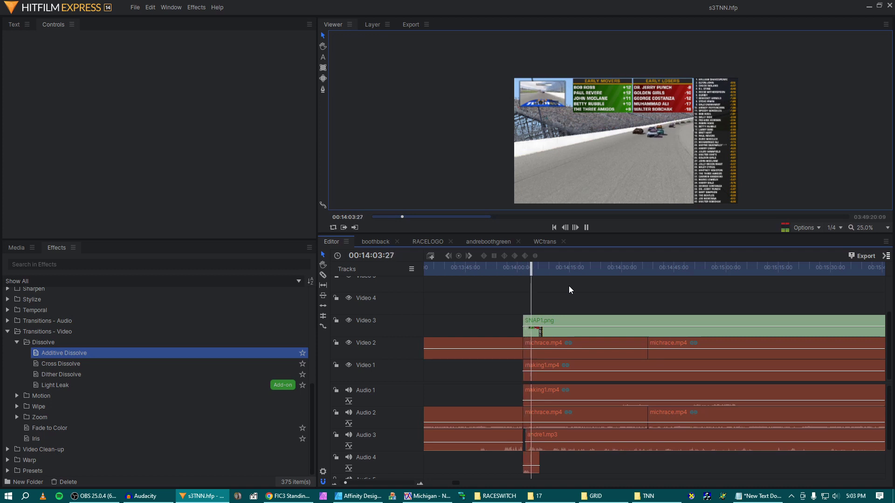
pyautogui.press('space')
pyautogui.hscroll(5, 580, 297)
pyautogui.hscroll(-3, 513, 287)
pyautogui.moveTo(568, 271); pyautogui.dragTo(575, 271)
pyautogui.press('space')
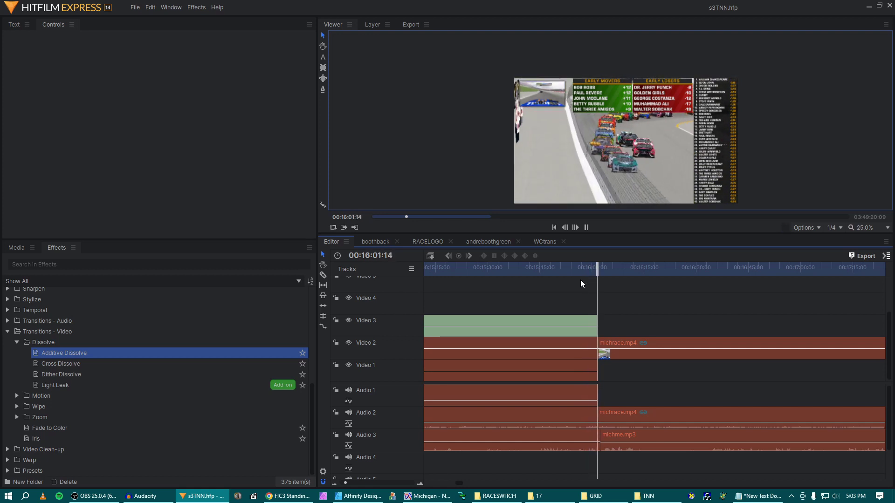
pyautogui.press('space')
# - Scrub through the opening graphics and look over the timeline up to about 00:21:49
pyautogui.press('\\')
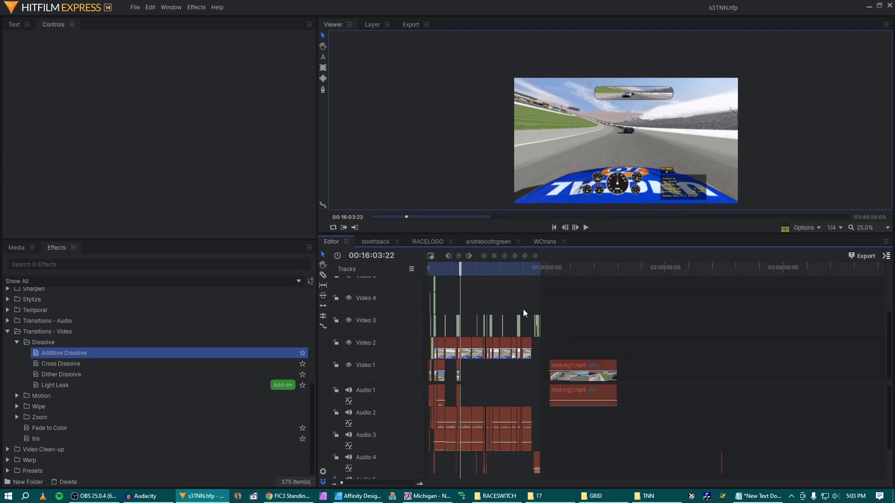
pyautogui.scroll(8, 539, 312)
pyautogui.hscroll(-15, 589, 298)
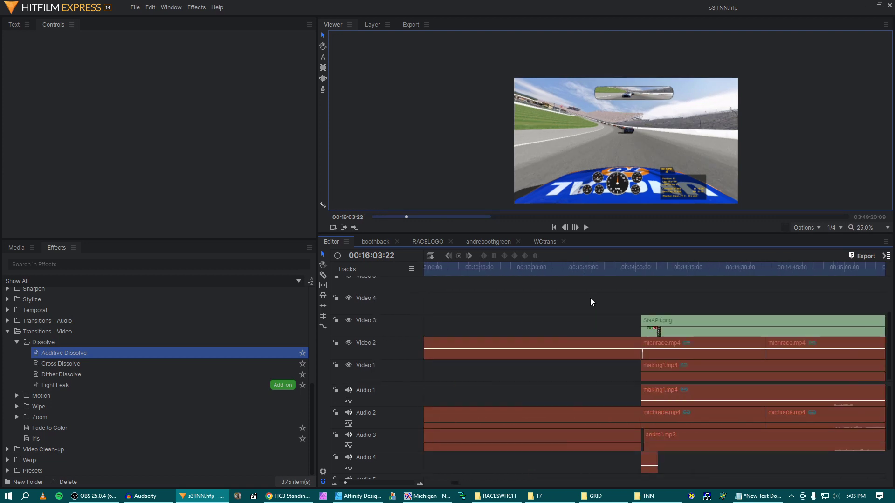
pyautogui.hscroll(-4, 592, 305)
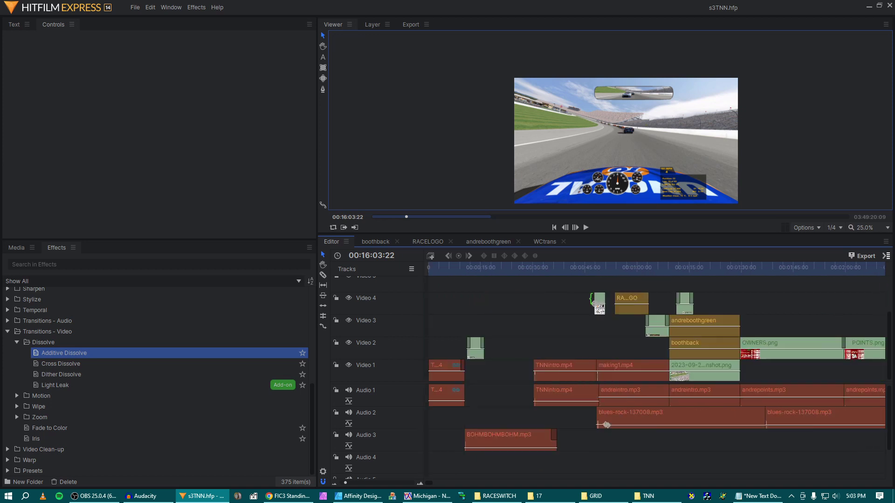
pyautogui.moveTo(456, 267); pyautogui.dragTo(470, 268)
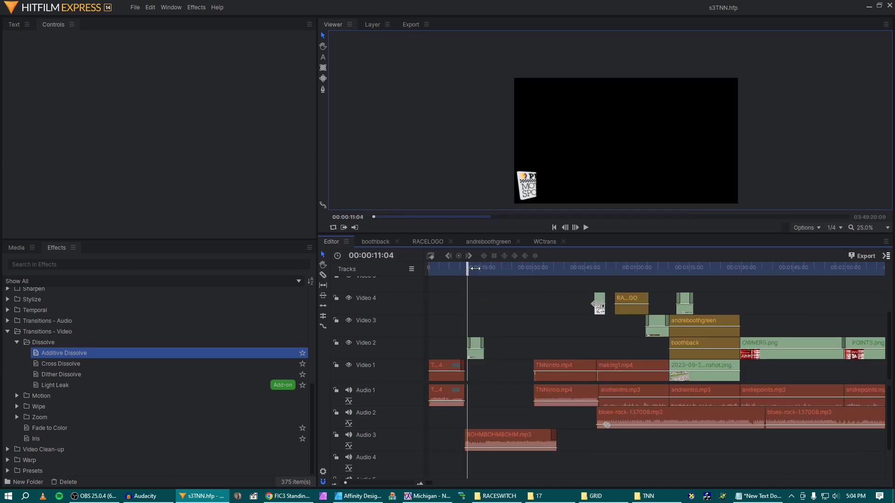
pyautogui.moveTo(523, 265); pyautogui.dragTo(594, 284)
pyautogui.hscroll(2, 555, 314)
pyautogui.hscroll(20, 615, 298)
pyautogui.hscroll(20, 614, 302)
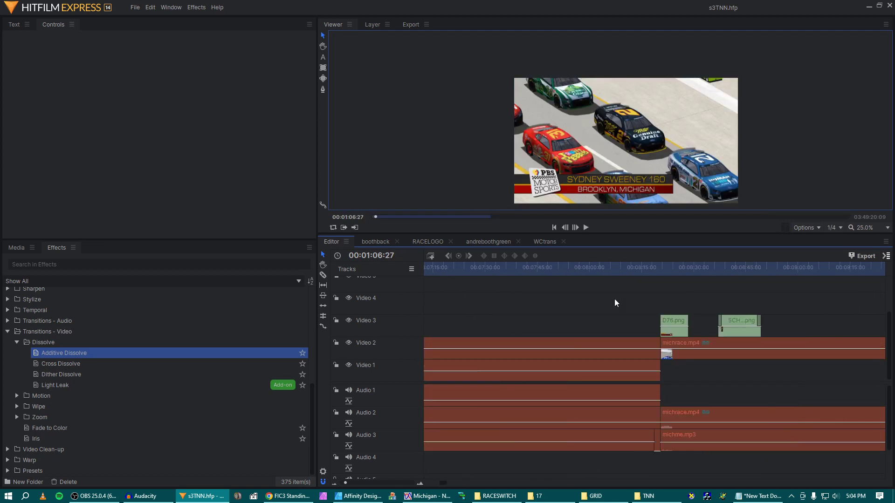
pyautogui.hscroll(20, 614, 302)
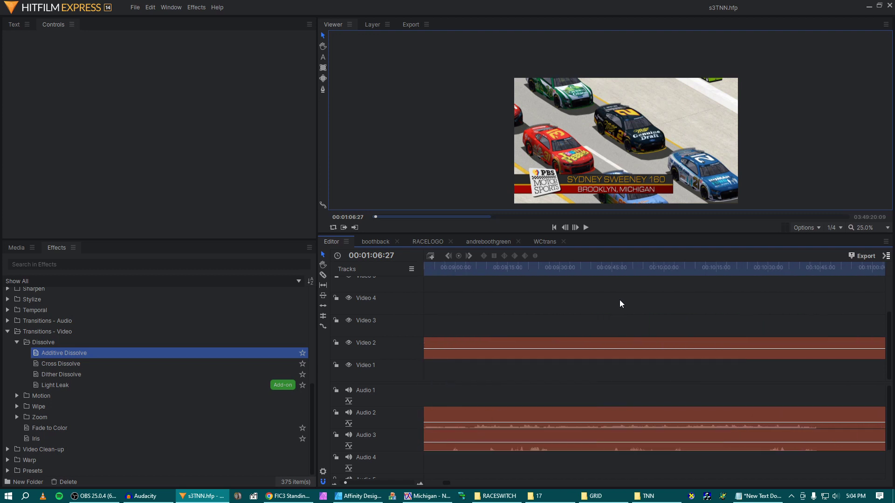
pyautogui.hscroll(20, 619, 302)
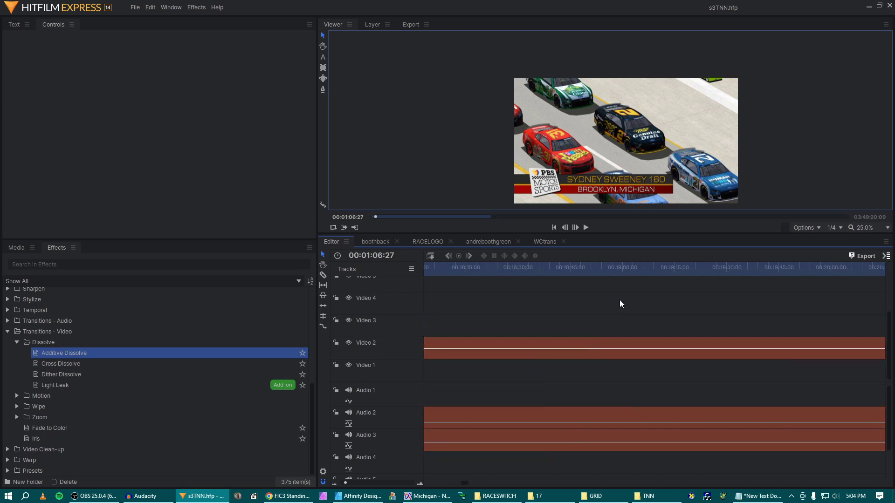
pyautogui.click(596, 300)
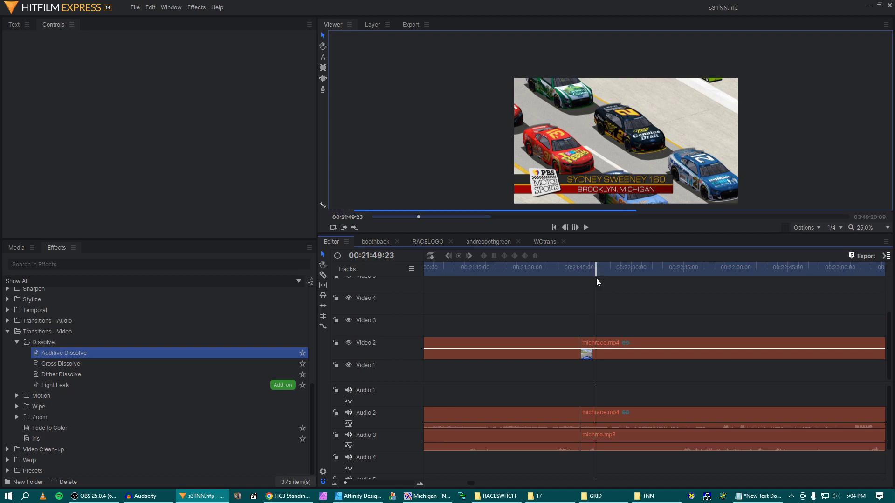
# - Slice the remaining making1.mp4 clip at 01:02:06:26 and delete the portion before the cut
pyautogui.press('\\')
pyautogui.click(552, 269)
pyautogui.press('\\')
pyautogui.click(524, 267)
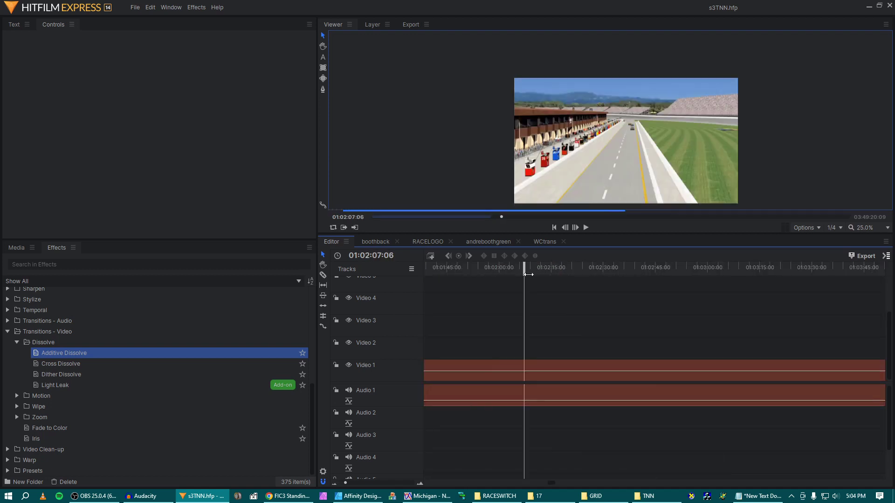
pyautogui.moveTo(523, 270)
pyautogui.mouseDown()
pyautogui.moveTo(486, 274)
pyautogui.moveTo(522, 275)
pyautogui.mouseUp()
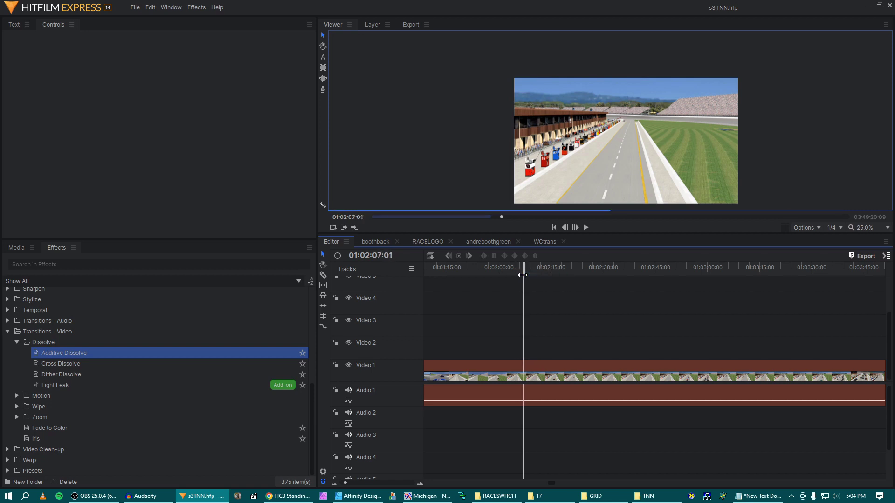
pyautogui.press('Left')
pyautogui.press('Left')
pyautogui.press('Left')
pyautogui.press('Left')
pyautogui.press('Left')
pyautogui.press('Left')
pyautogui.scroll(3, 625, 130)
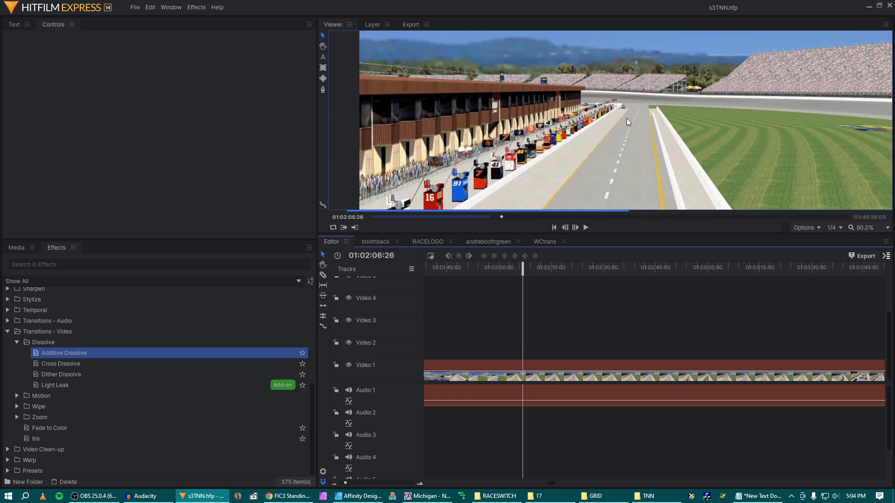
pyautogui.scroll(2, 626, 117)
pyautogui.scroll(-3, 627, 108)
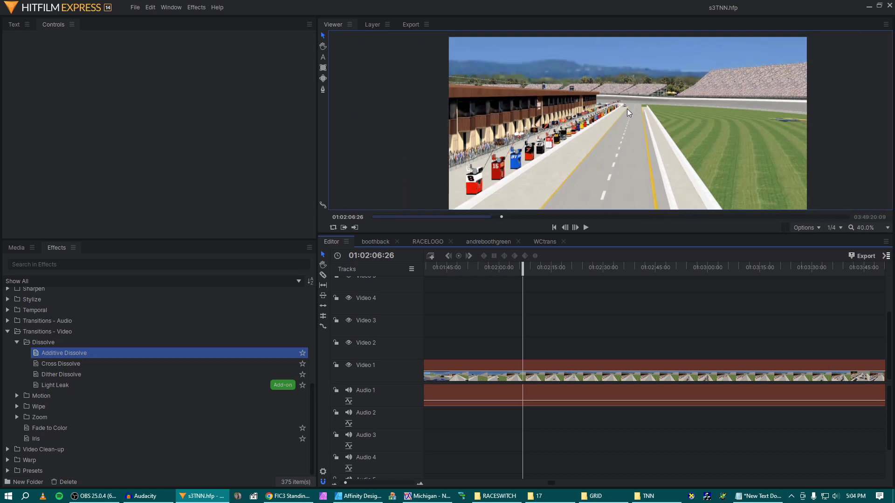
pyautogui.click(527, 365)
pyautogui.hotkey('ctrl', 'shift', 'd')
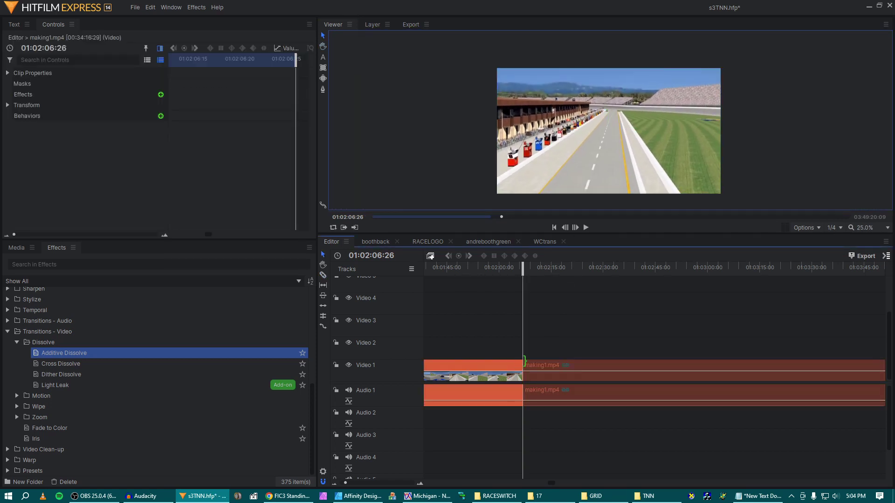
pyautogui.press('Delete')
# - Slice the remaining making1.mp4 clip at 01:05:39:03 and cut the segment before the slice for reuse
pyautogui.hscroll(2, 609, 305)
pyautogui.click(691, 267)
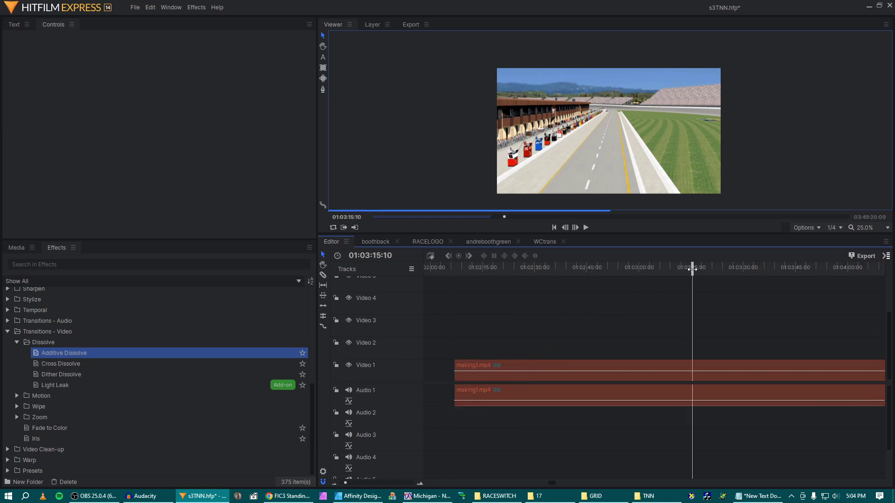
pyautogui.hscroll(5, 703, 279)
pyautogui.click(712, 267)
pyautogui.hscroll(3, 733, 278)
pyautogui.click(707, 267)
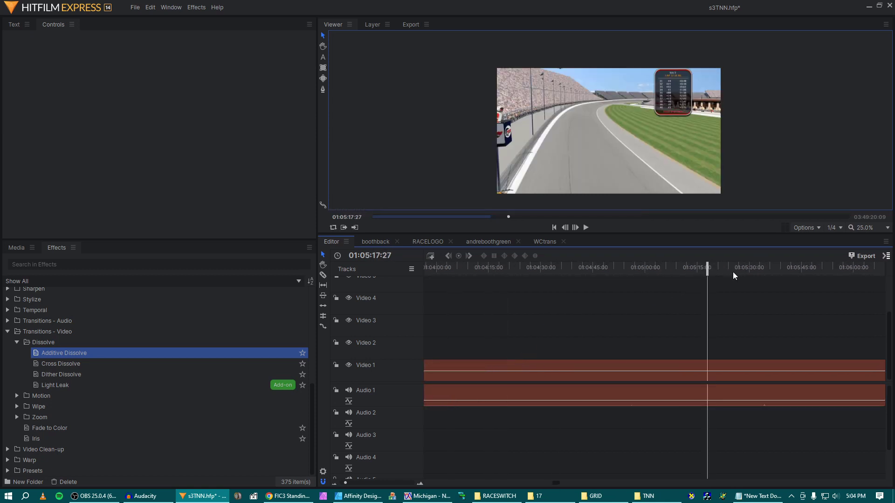
pyautogui.click(811, 267)
pyautogui.hscroll(3, 765, 273)
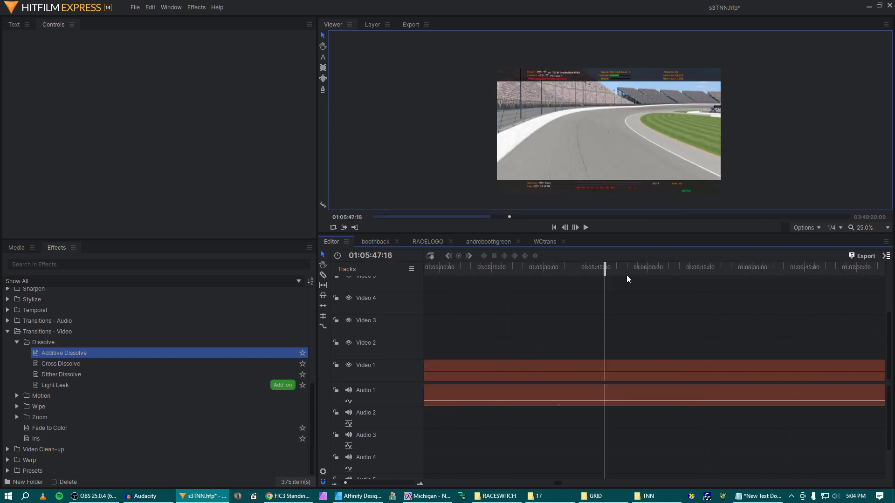
pyautogui.click(559, 268)
pyautogui.press('c')
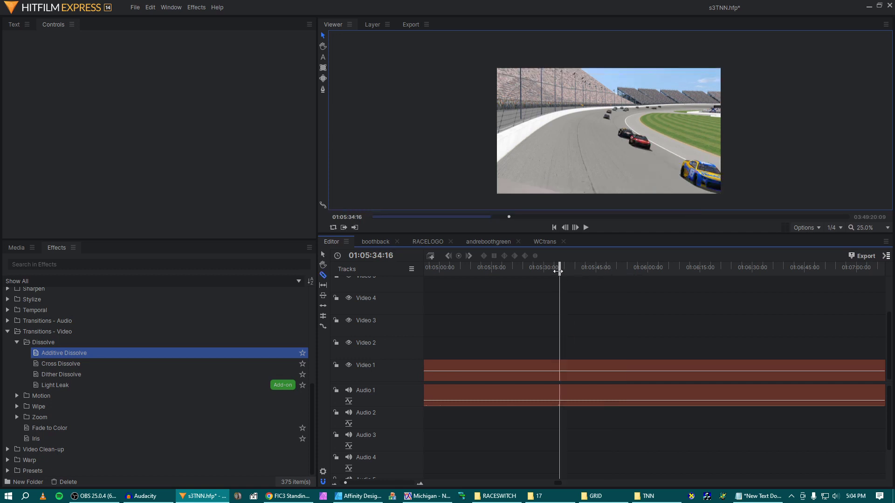
pyautogui.click(576, 267)
pyautogui.click(575, 363)
pyautogui.press('v')
pyautogui.click(555, 368)
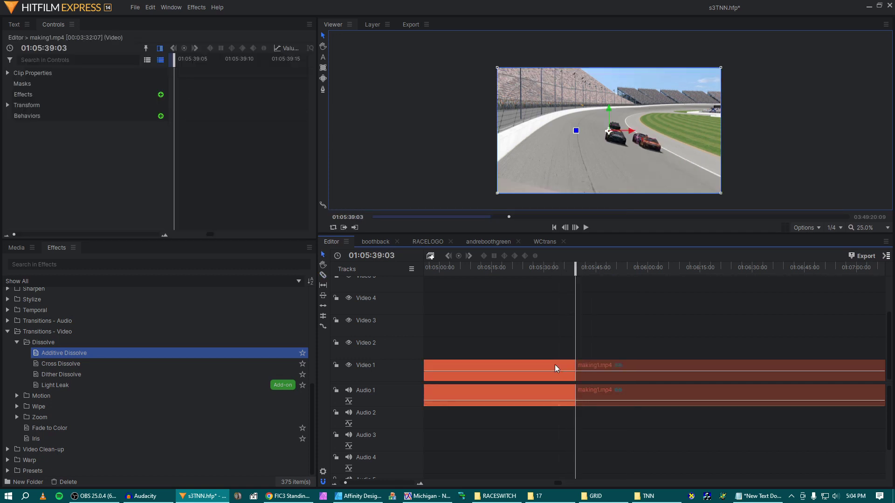
pyautogui.press('Delete')
# - Paste the cut making1.mp4 segment on Video 1 and align its start with the michrace.mp4 edit at about 00:21:45
pyautogui.scroll(-10, 554, 364)
pyautogui.click(462, 268)
pyautogui.scroll(8, 466, 293)
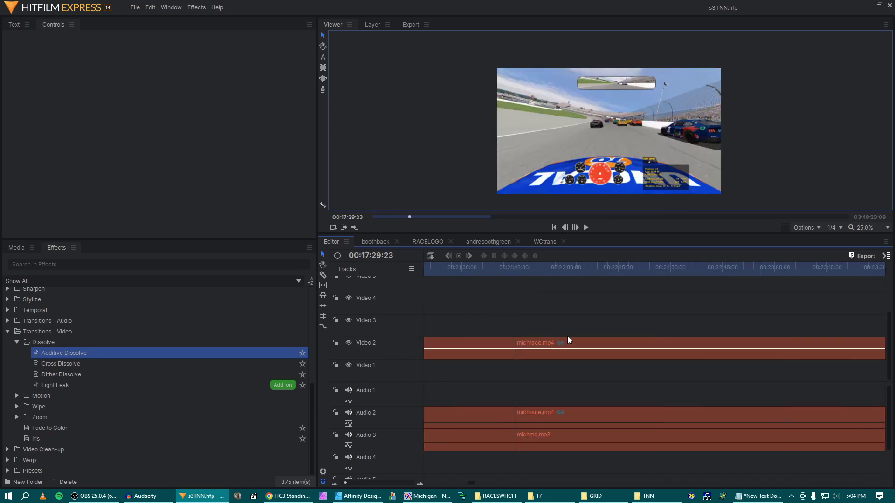
pyautogui.click(539, 268)
pyautogui.hotkey('ctrl', 'v')
pyautogui.moveTo(549, 365); pyautogui.dragTo(527, 368)
# - Slice michrace.mp4 on Video 2 at the end of the making1.mp4 segment placed beneath it
pyautogui.hscroll(10, 585, 355)
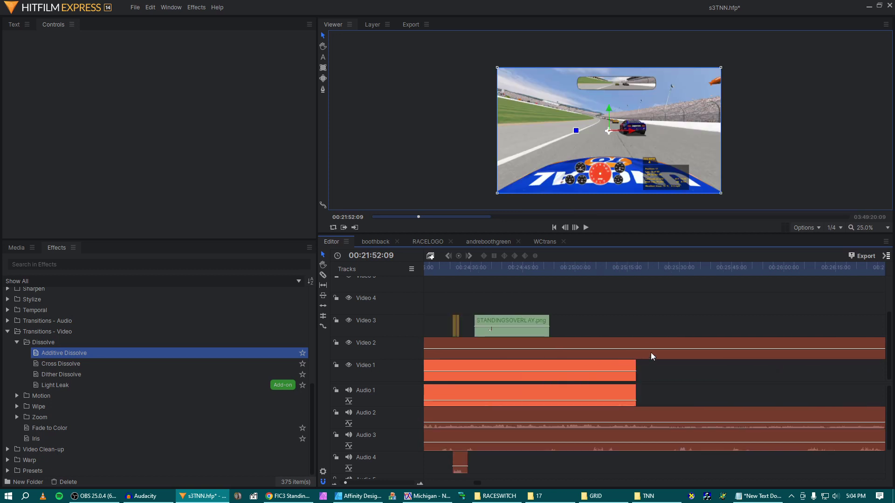
pyautogui.press('c')
pyautogui.click(636, 339)
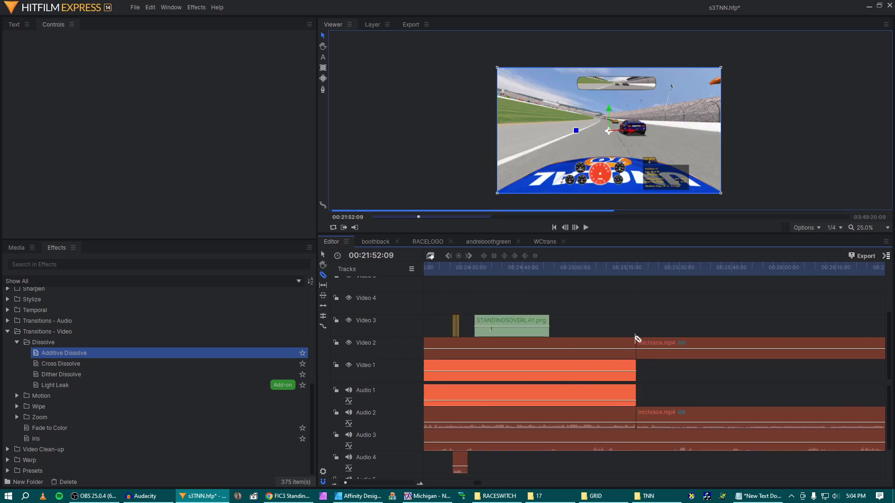
# - Apply the attributes of the earlier picture-in-picture michrace.mp4 clip to the michrace.mp4 segment above the new making1.mp4 footage
pyautogui.click(608, 344)
pyautogui.hscroll(-10, 608, 344)
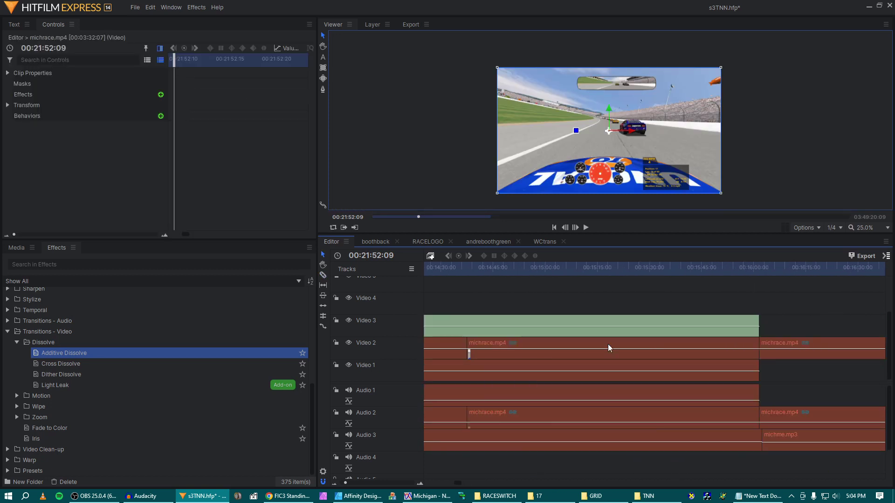
pyautogui.click(608, 344)
pyautogui.hscroll(8, 608, 344)
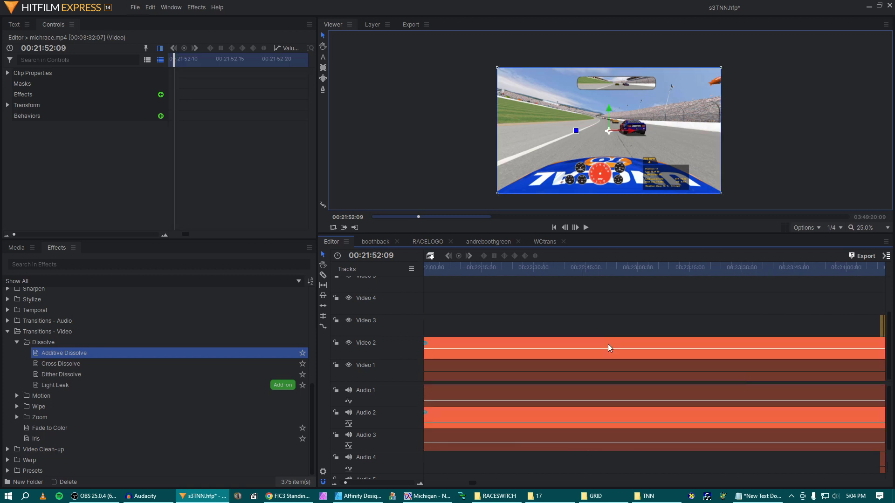
pyautogui.rightClick(607, 344)
pyautogui.click(660, 328)
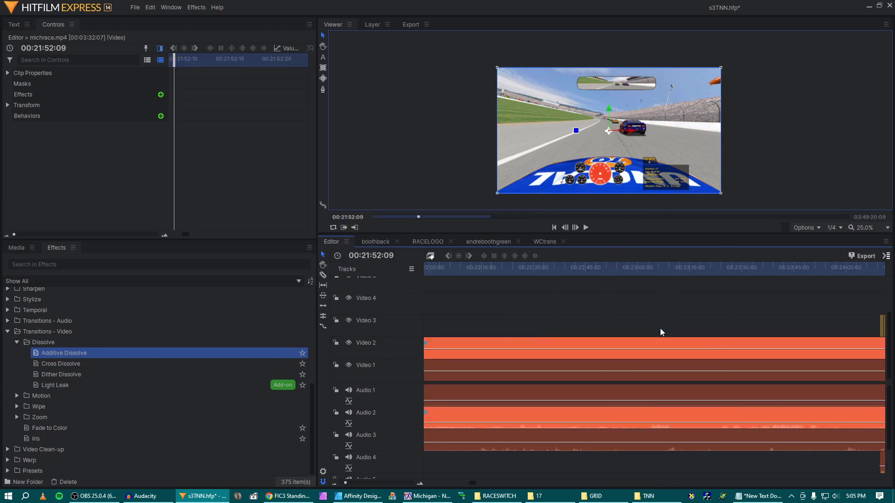
pyautogui.hscroll(-3, 613, 336)
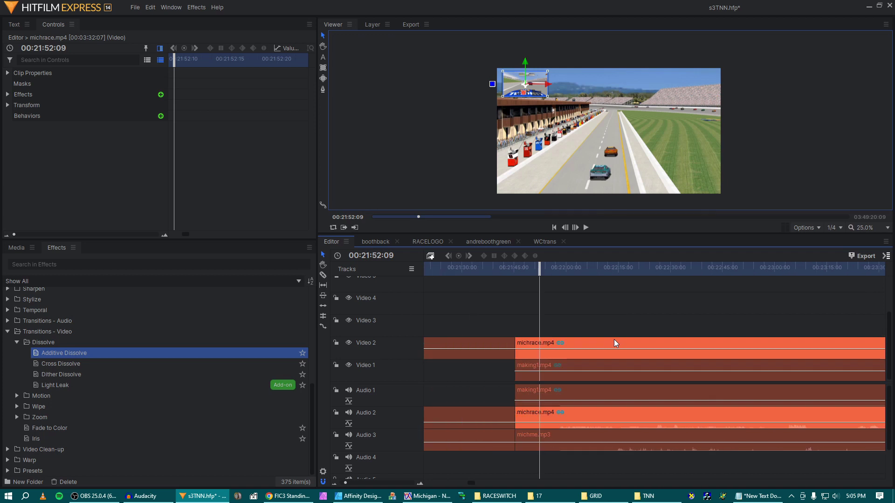
# - Scrub to about 00:23:21 and play the pit stops, comparing the timing of the inset with the background footage
pyautogui.click(685, 267)
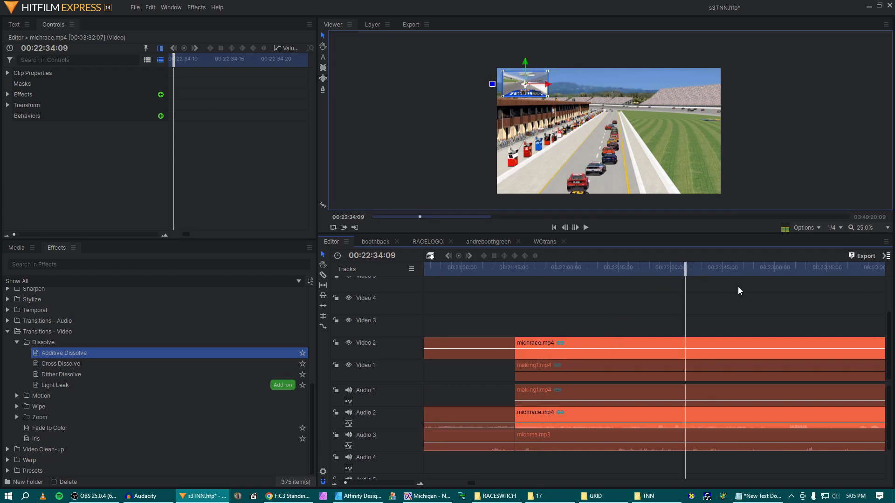
pyautogui.scroll(3, 646, 182)
pyautogui.scroll(-2, 626, 138)
pyautogui.click(737, 265)
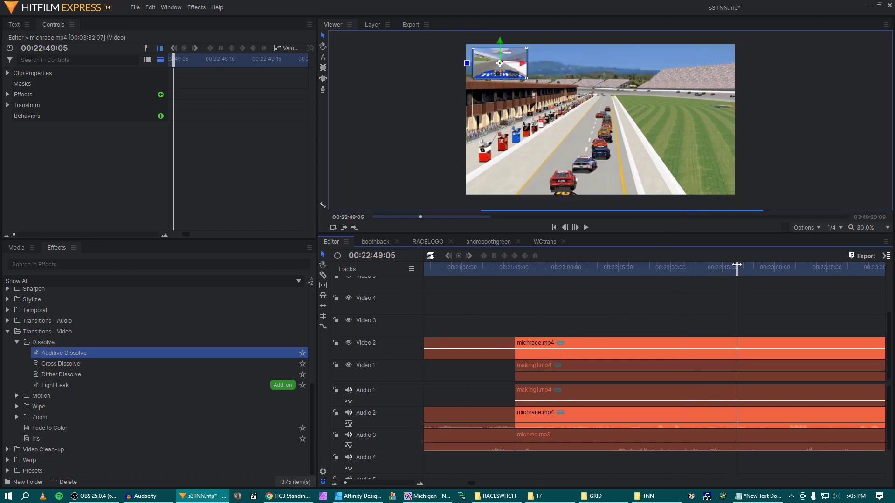
pyautogui.scroll(3, 611, 124)
pyautogui.scroll(-2, 608, 121)
pyautogui.click(801, 268)
pyautogui.hscroll(3, 708, 300)
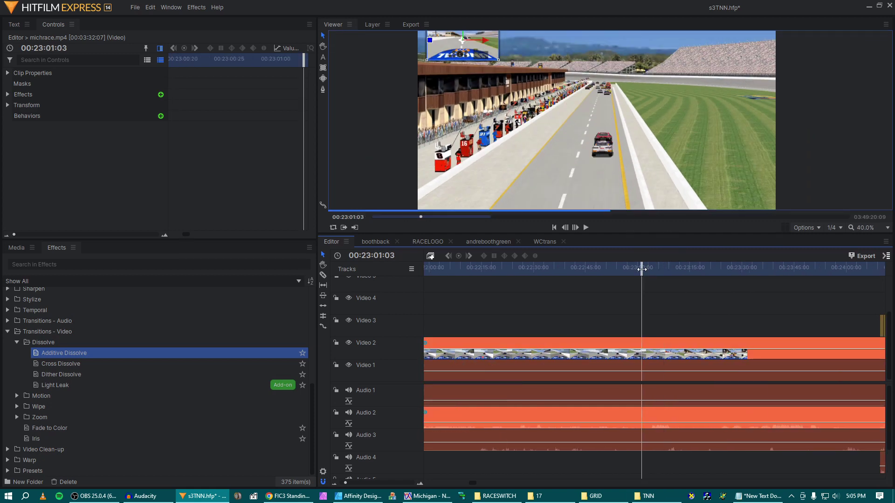
pyautogui.click(622, 270)
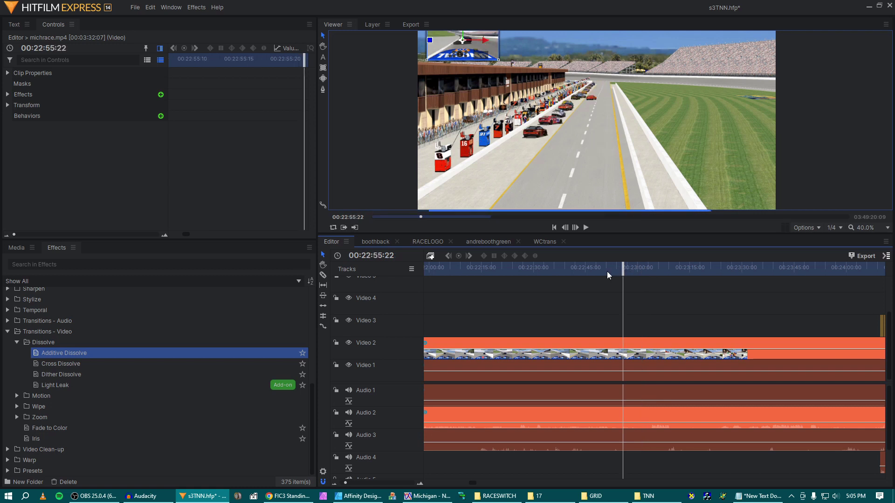
pyautogui.click(664, 269)
pyautogui.click(713, 269)
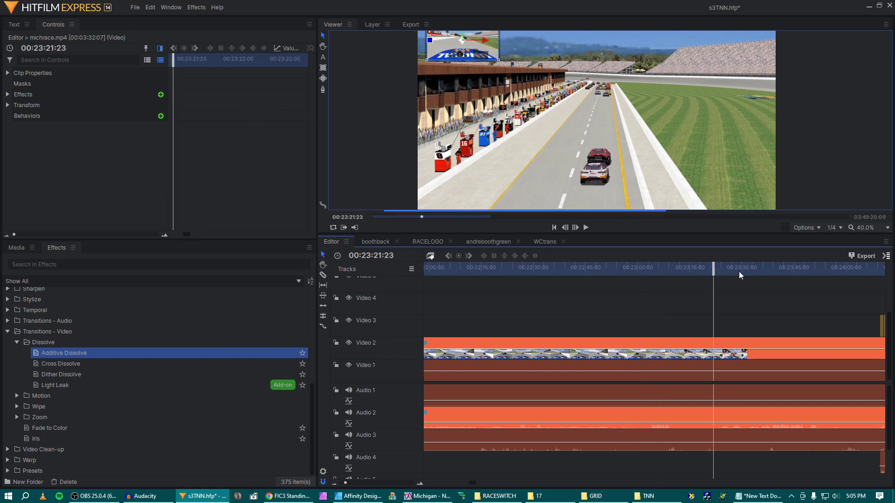
pyautogui.scroll(3, 541, 114)
pyautogui.scroll(-1, 594, 170)
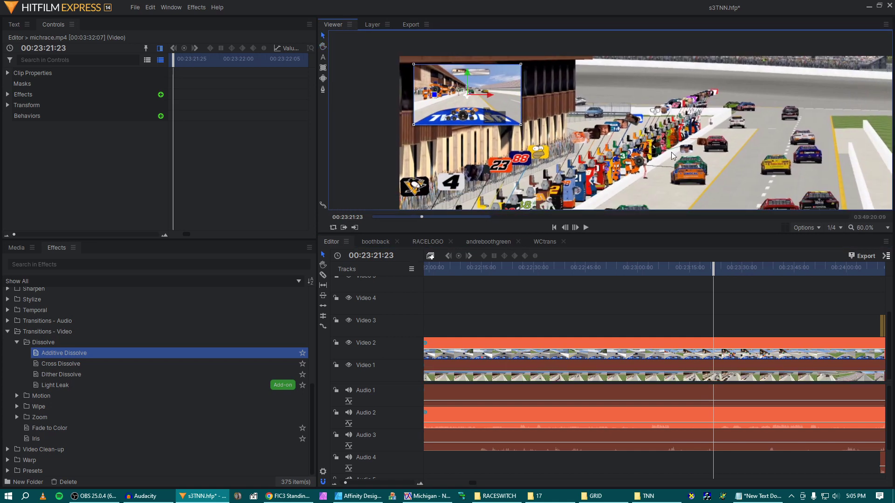
pyautogui.press('space')
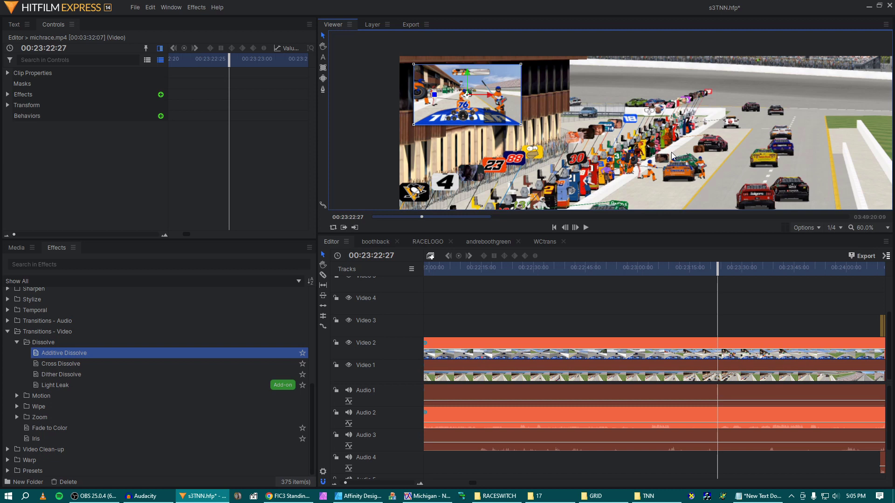
# - Shift the making1.mp4 segment on Video 1 about one frame earlier at its start near 00:21:45
pyautogui.hscroll(-3, 616, 380)
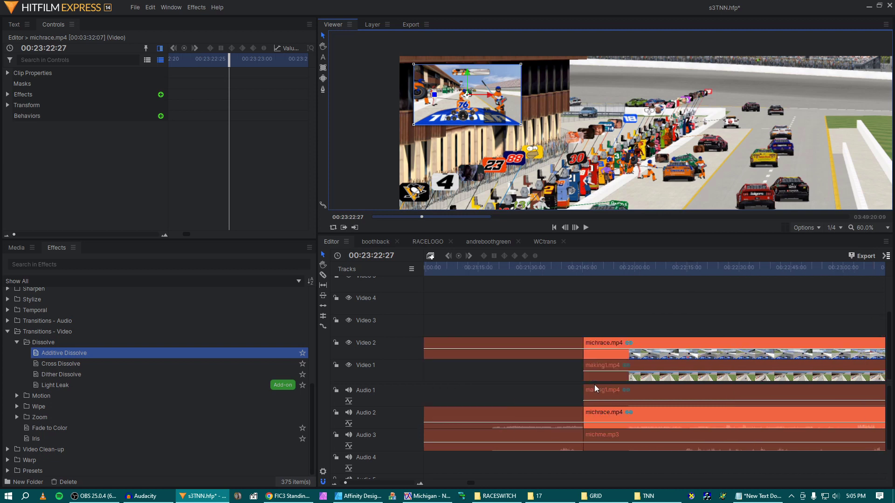
pyautogui.moveTo(513, 276); pyautogui.dragTo(515, 276)
pyautogui.scroll(2, 592, 357)
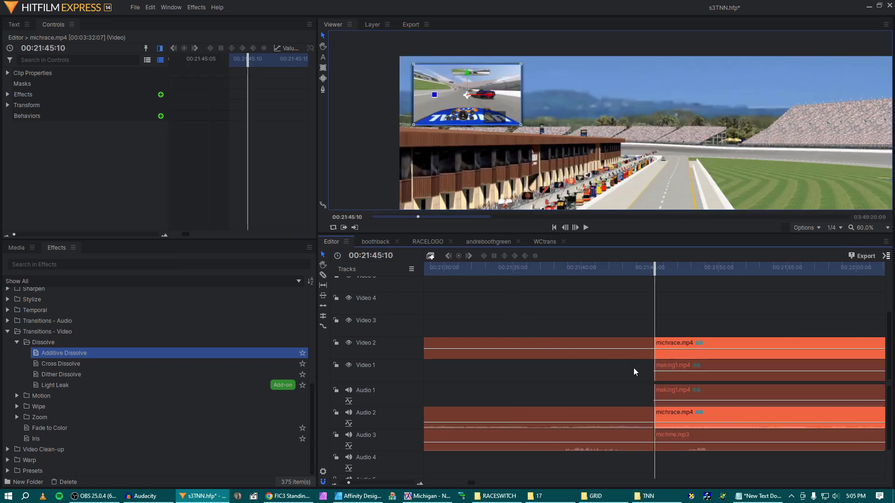
pyautogui.scroll(3, 661, 367)
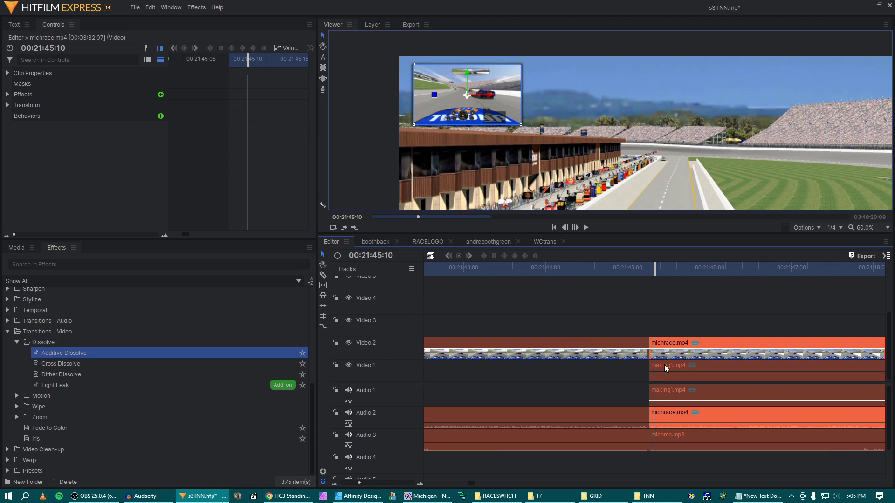
pyautogui.click(665, 368)
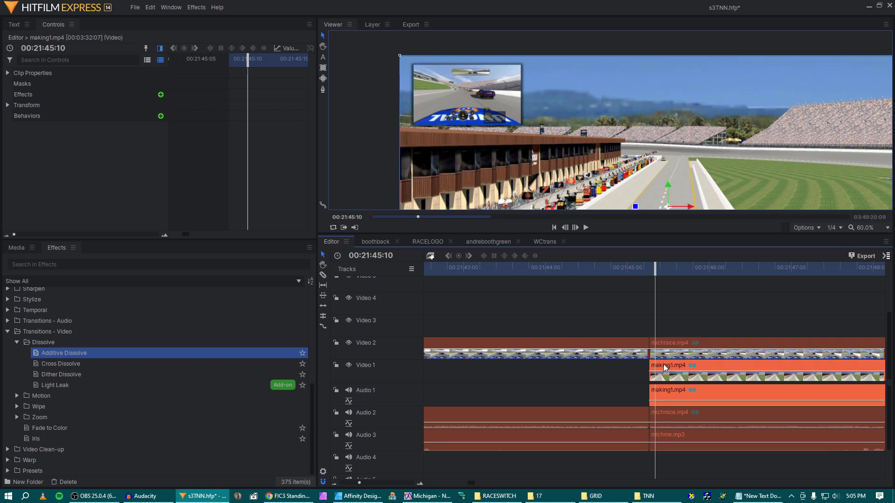
pyautogui.scroll(4, 664, 371)
pyautogui.moveTo(660, 371); pyautogui.dragTo(645, 370)
pyautogui.scroll(-3, 647, 371)
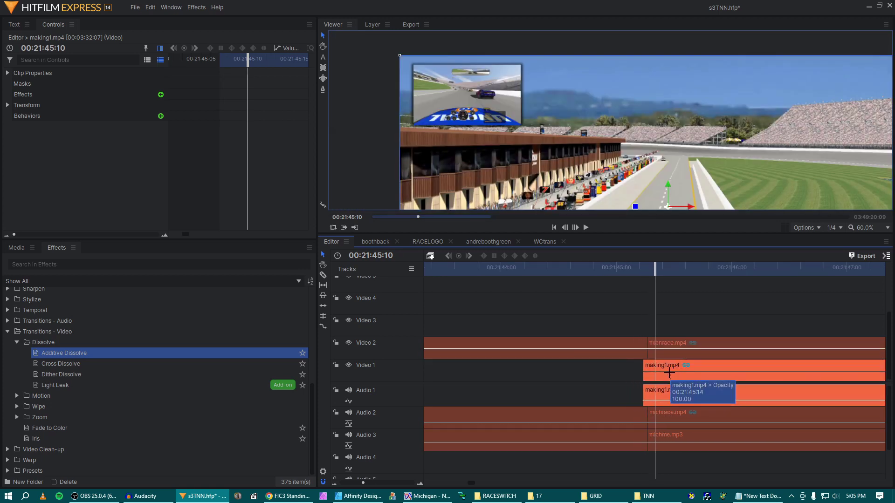
# - Recheck the sync between inset and background by scrubbing to 00:23:22:25 and playing the pit stops
pyautogui.scroll(-10, 678, 313)
pyautogui.scroll(10, 678, 313)
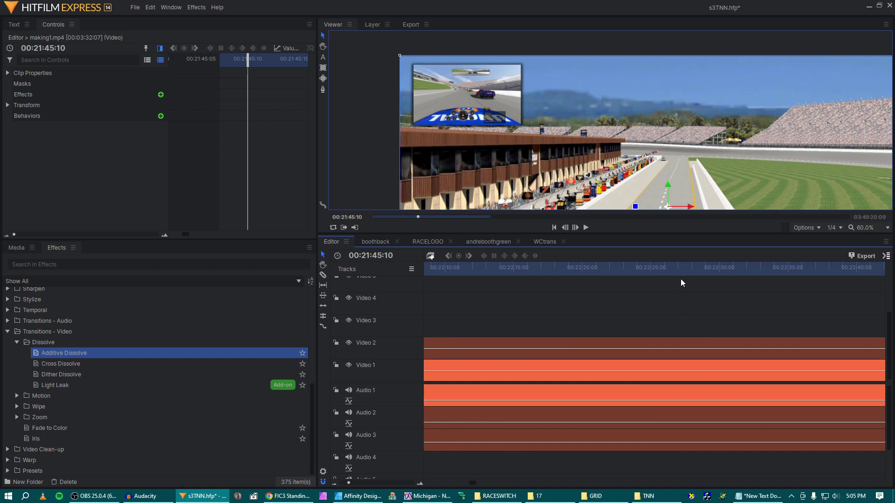
pyautogui.click(680, 275)
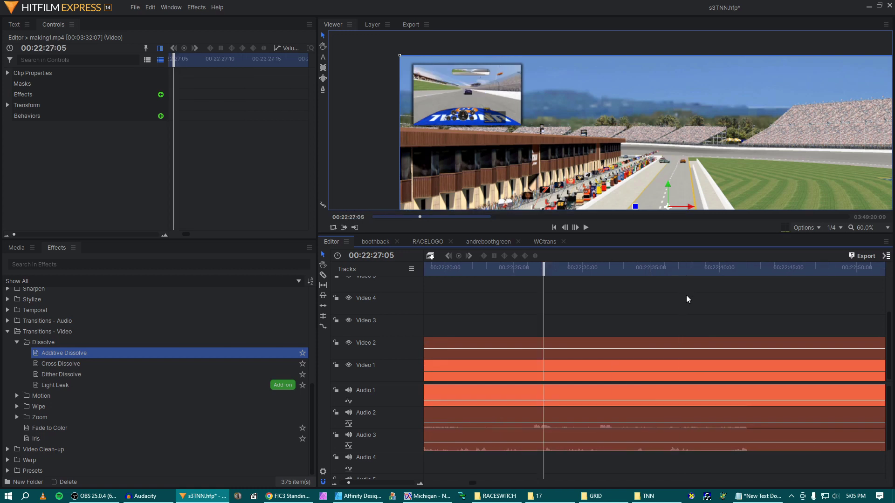
pyautogui.click(659, 270)
pyautogui.click(695, 269)
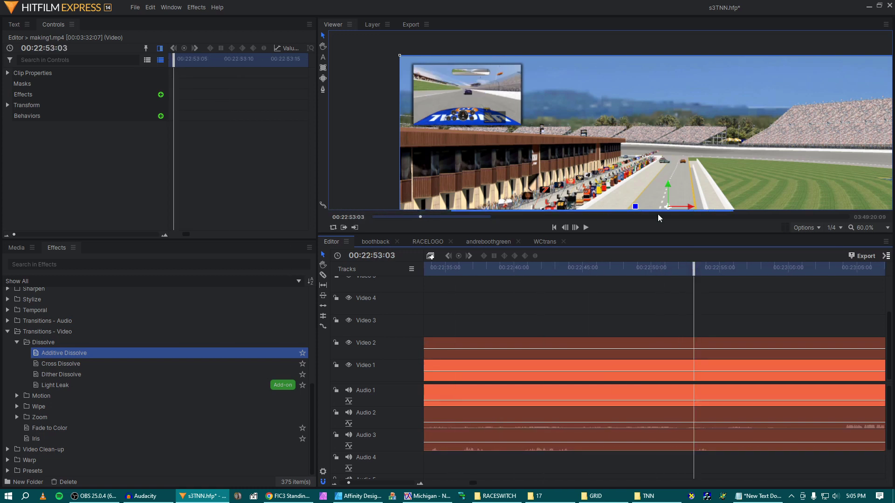
pyautogui.scroll(-2, 648, 160)
pyautogui.hscroll(2, 667, 314)
pyautogui.click(679, 270)
pyautogui.click(717, 270)
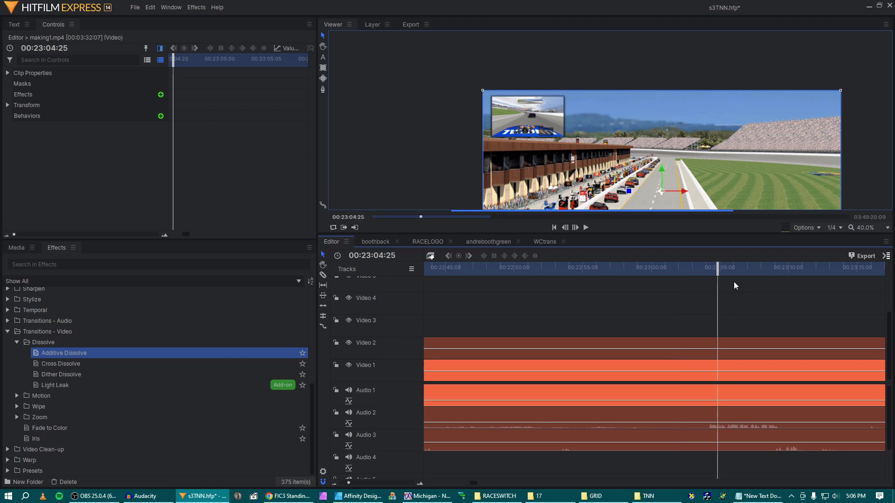
pyautogui.click(741, 268)
pyautogui.hscroll(4, 745, 280)
pyautogui.click(690, 267)
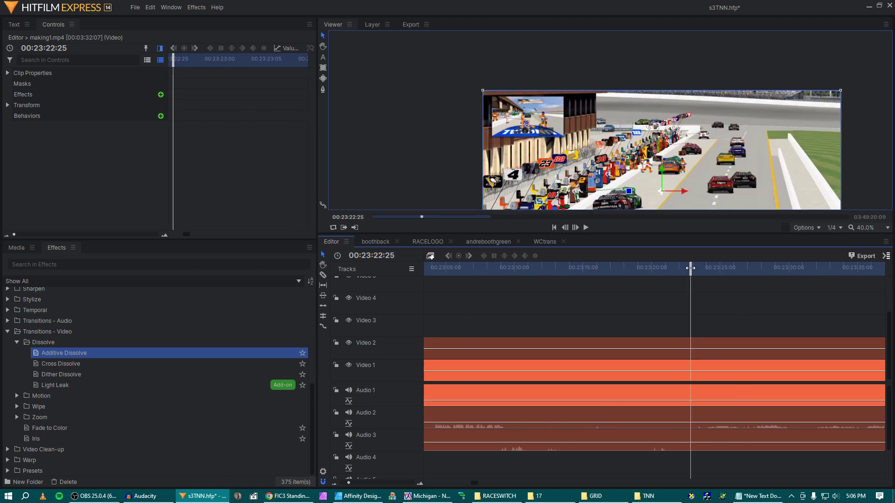
pyautogui.scroll(2, 652, 193)
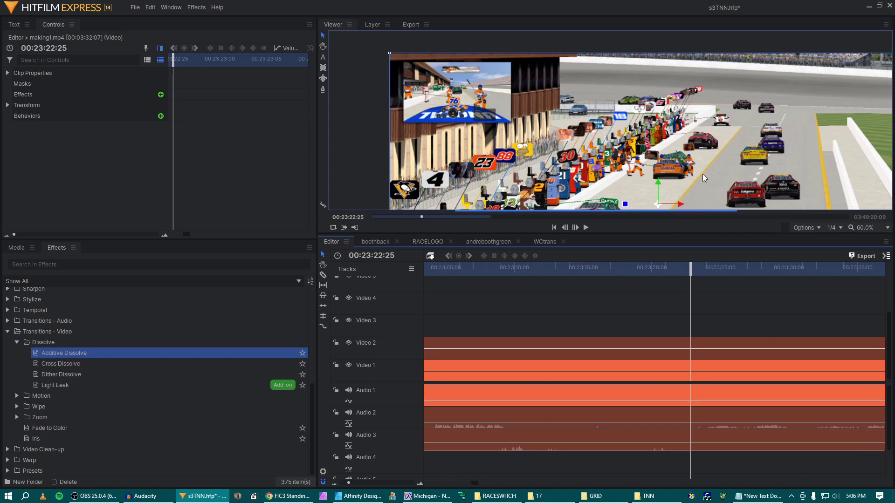
pyautogui.press('space')
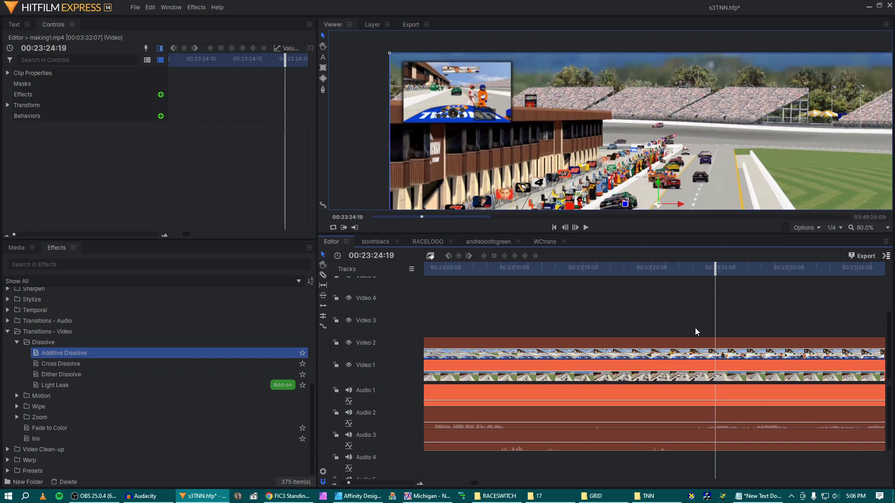
# - Replay the pit stop section from about 00:23:14, and go back to the start of the making1.mp4 segment
pyautogui.click(576, 267)
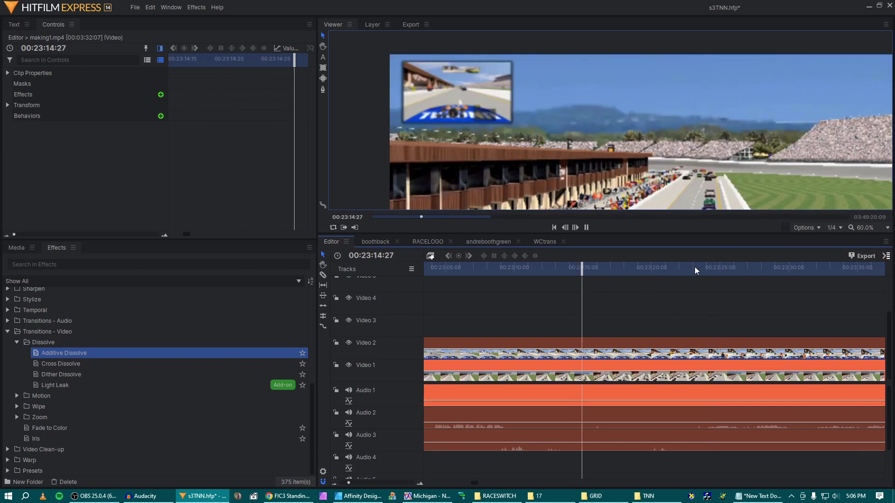
pyautogui.scroll(-3, 661, 172)
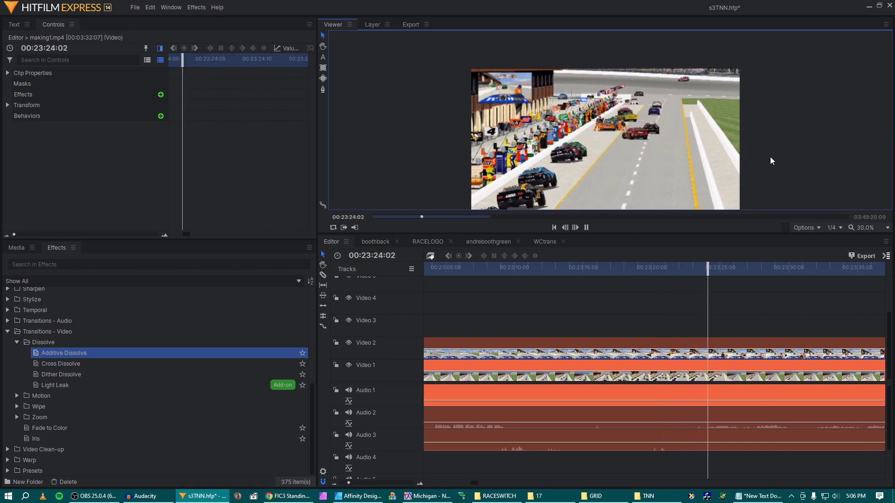
pyautogui.click(672, 357)
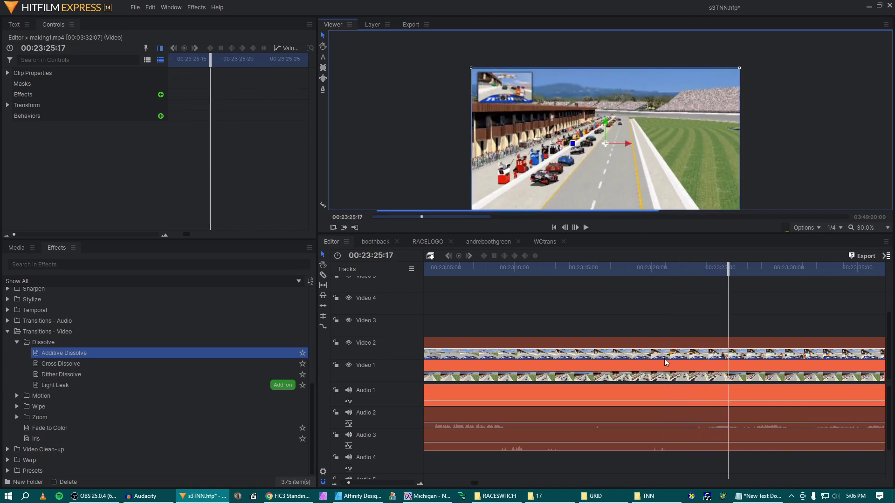
pyautogui.hscroll(-4, 664, 358)
pyautogui.hscroll(-10, 663, 357)
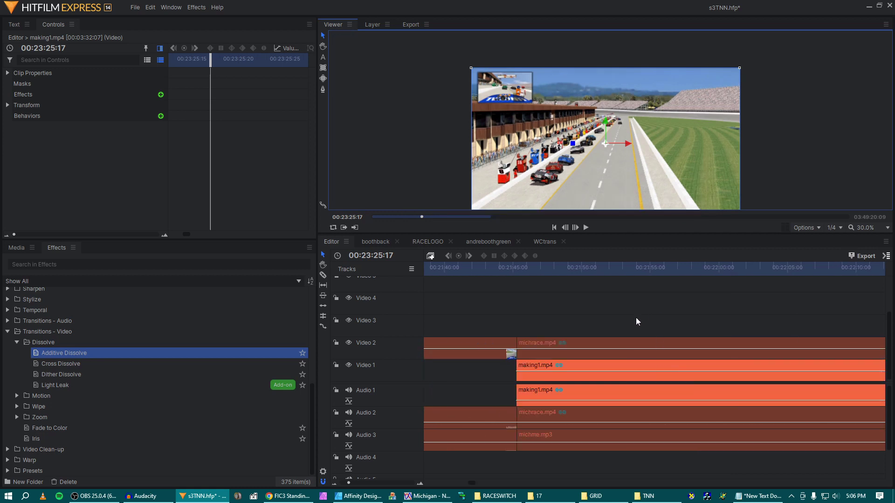
# - Check the start of the making1.mp4 segment at about 00:21:45 against the michrace.mp4 cut
pyautogui.click(514, 276)
pyautogui.scroll(5, 519, 311)
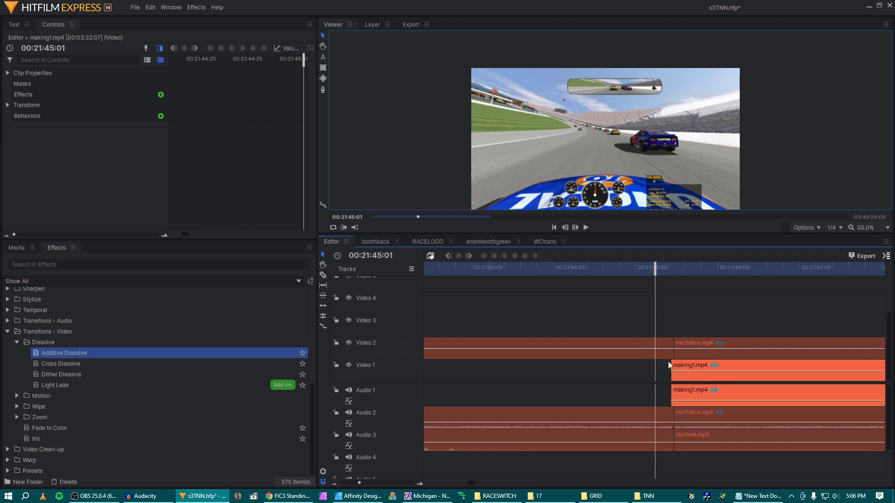
pyautogui.scroll(-2, 666, 360)
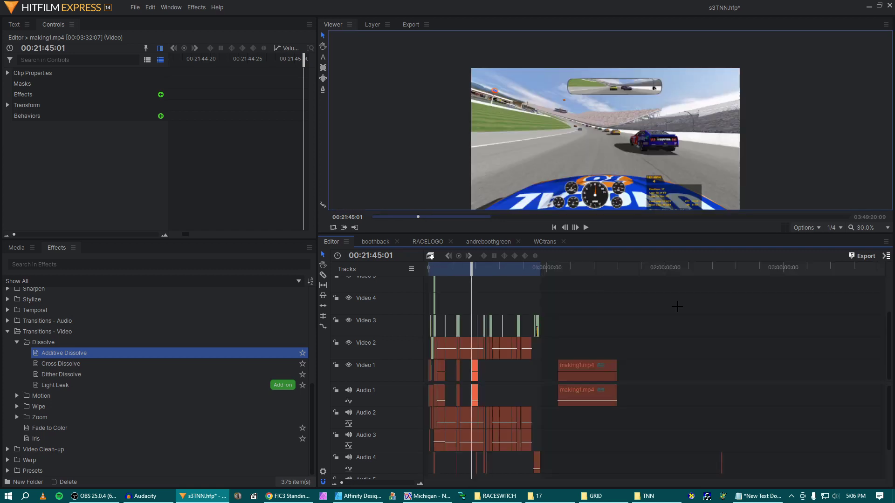
# - Preview the first WCtrans transition near 00:24:10, and move it with its linked audio to 01:00:31:18
pyautogui.scroll(-5, 684, 309)
pyautogui.hscroll(10, 691, 311)
pyautogui.hscroll(4, 692, 311)
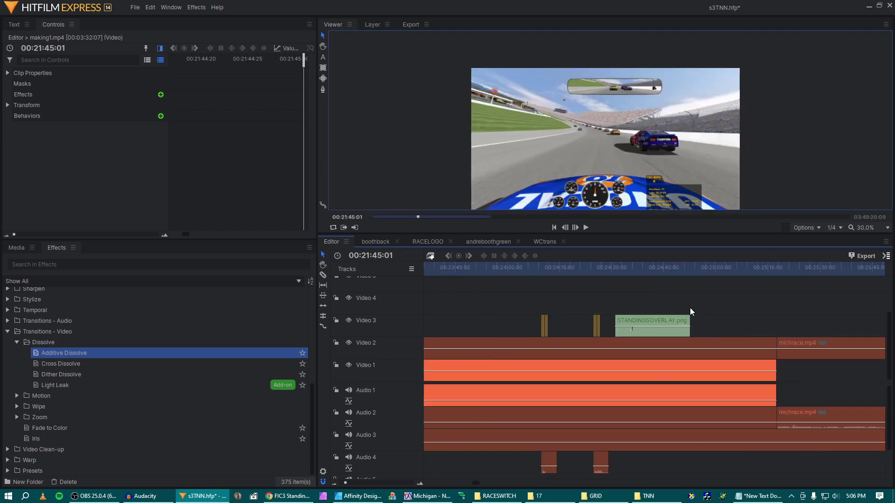
pyautogui.moveTo(530, 302); pyautogui.dragTo(552, 331)
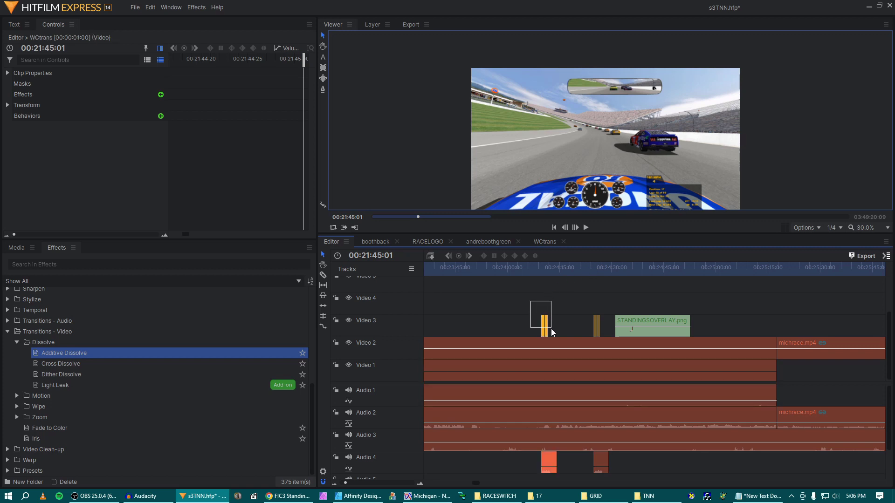
pyautogui.click(540, 270)
pyautogui.press('space')
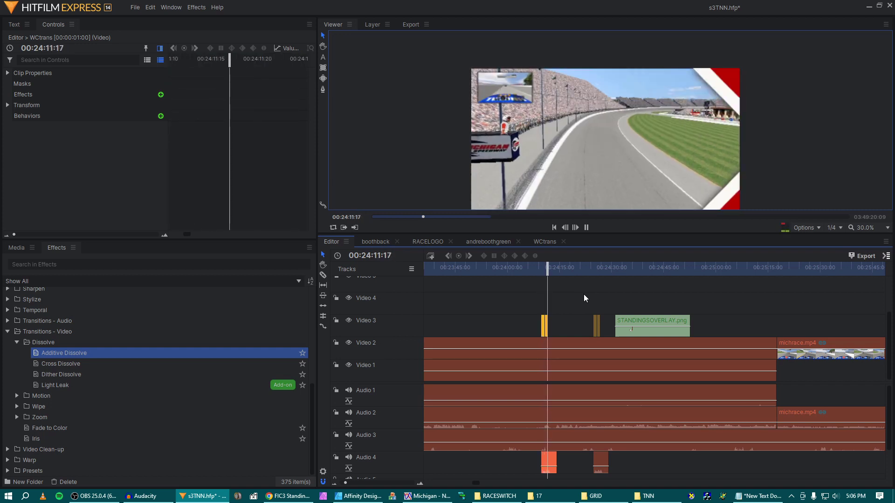
pyautogui.press('space')
pyautogui.click(569, 311)
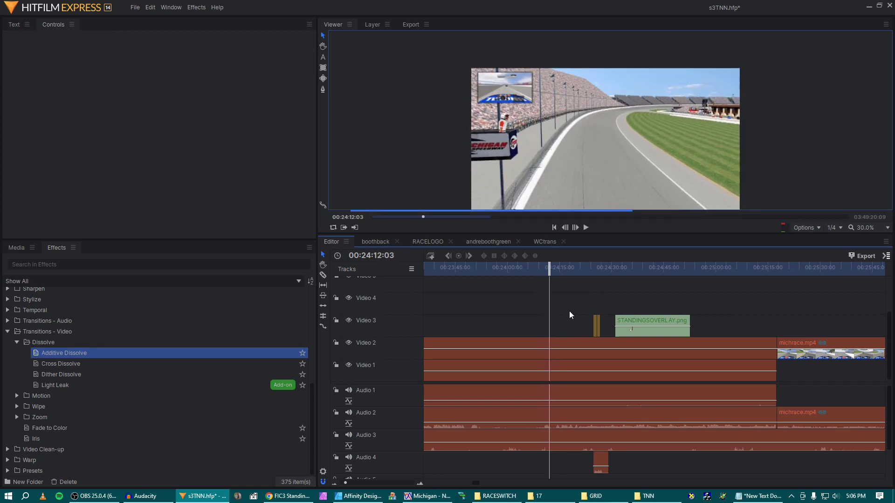
pyautogui.press('\\')
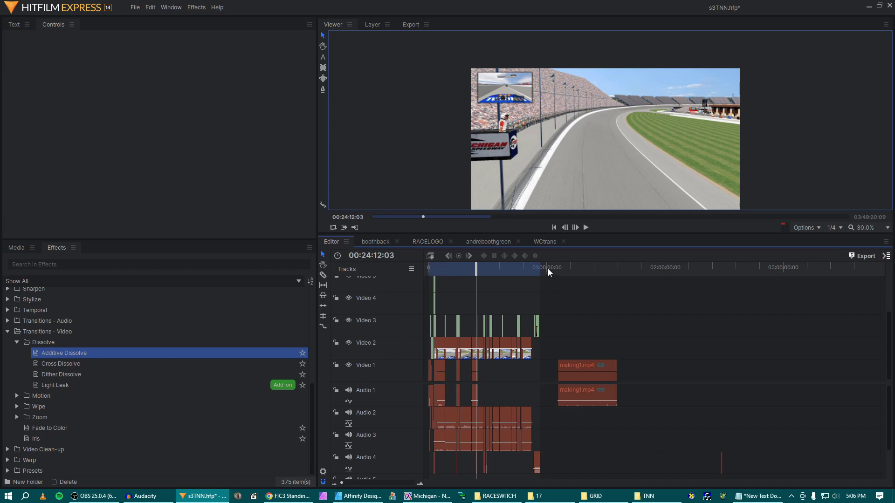
pyautogui.click(547, 268)
pyautogui.press('\\')
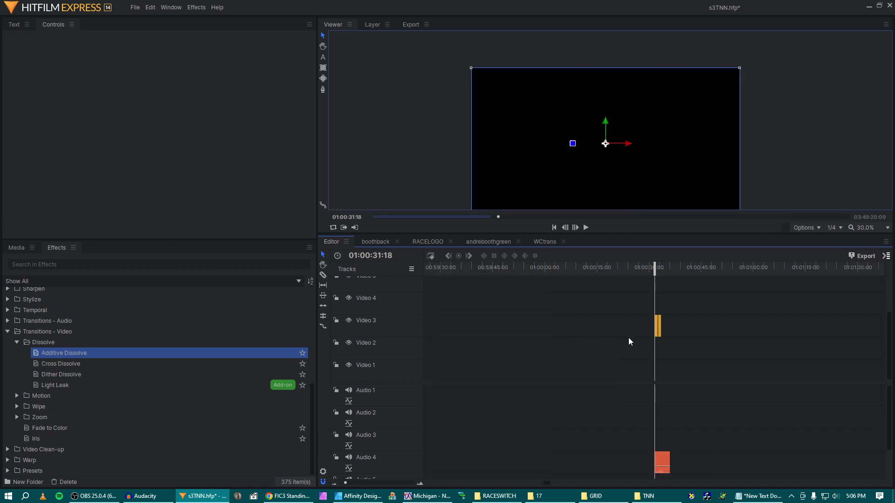
# - Scrub back to 00:15:07:27 and examine the earlier section with the movers and losers graphics
pyautogui.press('\\')
pyautogui.moveTo(480, 268); pyautogui.dragTo(458, 278)
pyautogui.scroll(5, 603, 332)
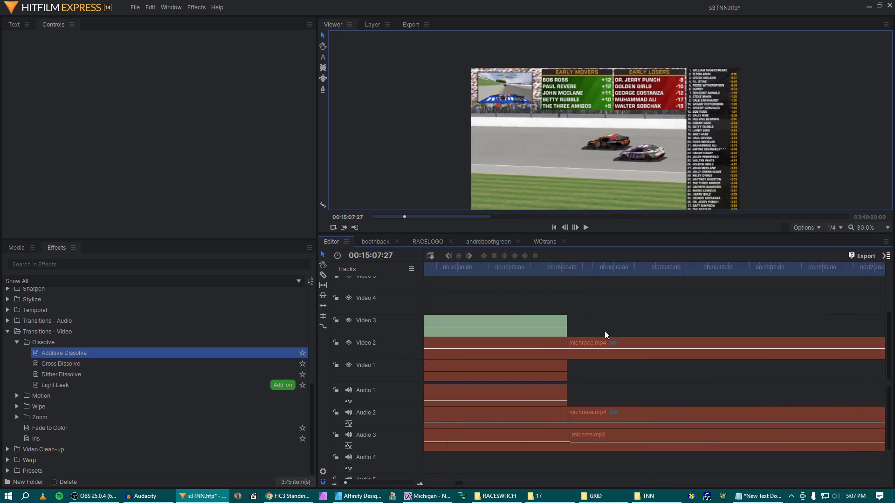
# - Delete the remaining WCtrans transition and its audio just before the STANDINGSOVERLAY.png clip near 00:24:25
pyautogui.scroll(-5, 610, 332)
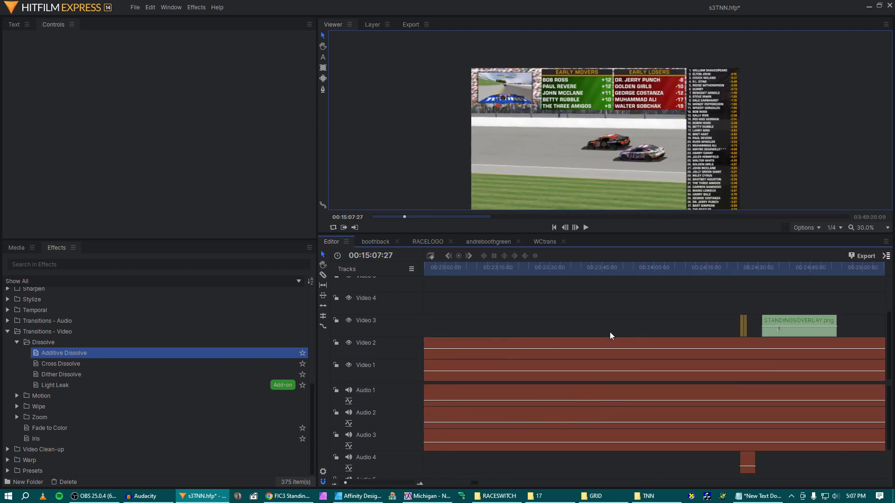
pyautogui.click(539, 327)
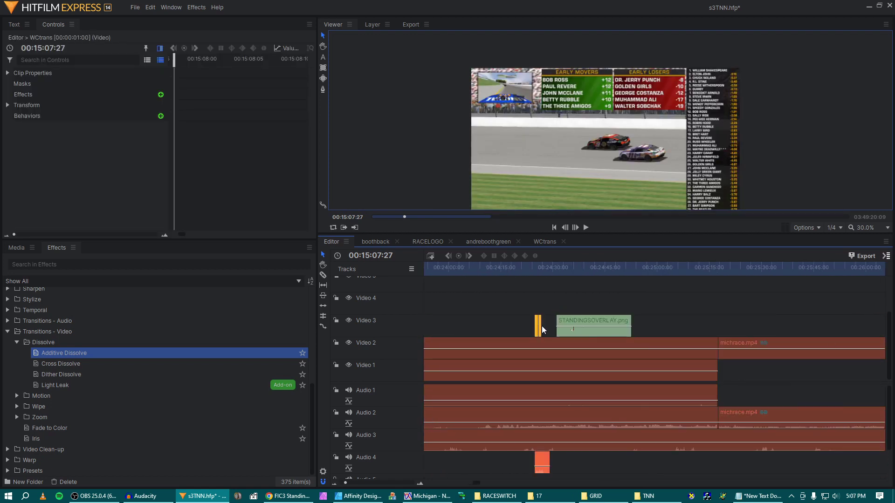
pyautogui.press('Delete')
# - Find where the race scoring panel appears and extend the start of STANDINGSOVERLAY.png back to 00:24:15:10
pyautogui.scroll(3, 563, 334)
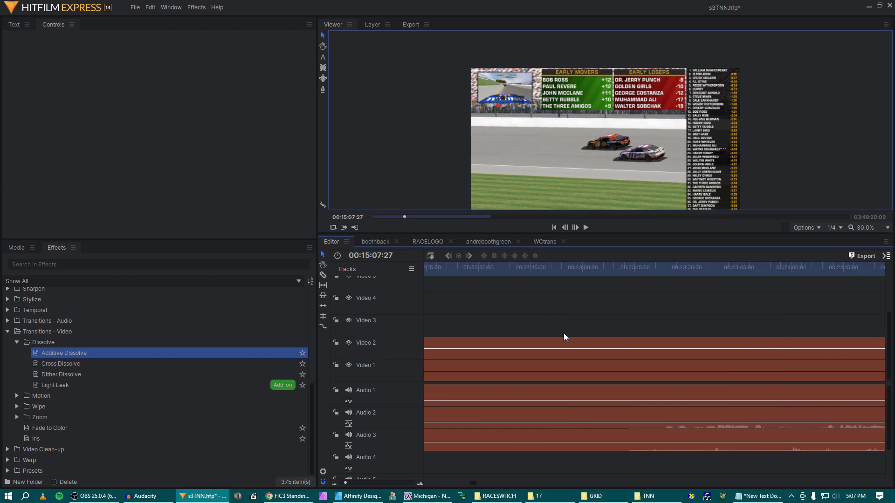
pyautogui.scroll(-3, 563, 334)
pyautogui.click(568, 267)
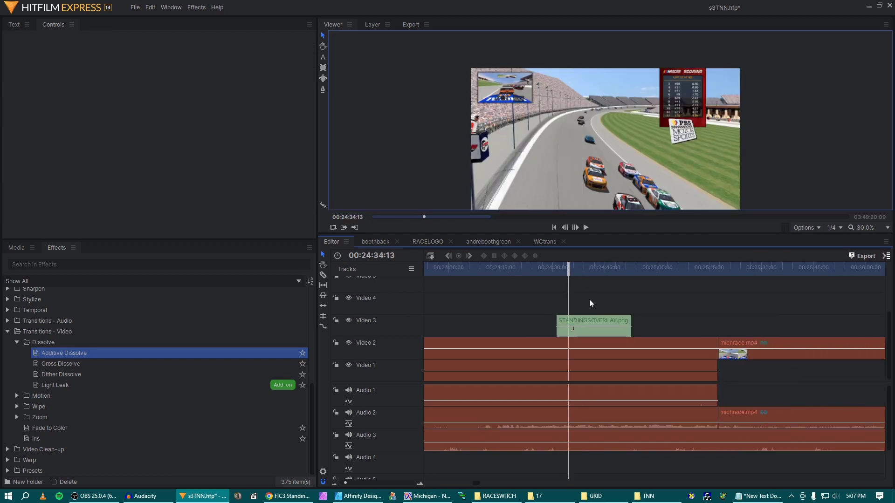
pyautogui.scroll(3, 589, 302)
pyautogui.moveTo(702, 268); pyautogui.dragTo(697, 285)
pyautogui.press('space')
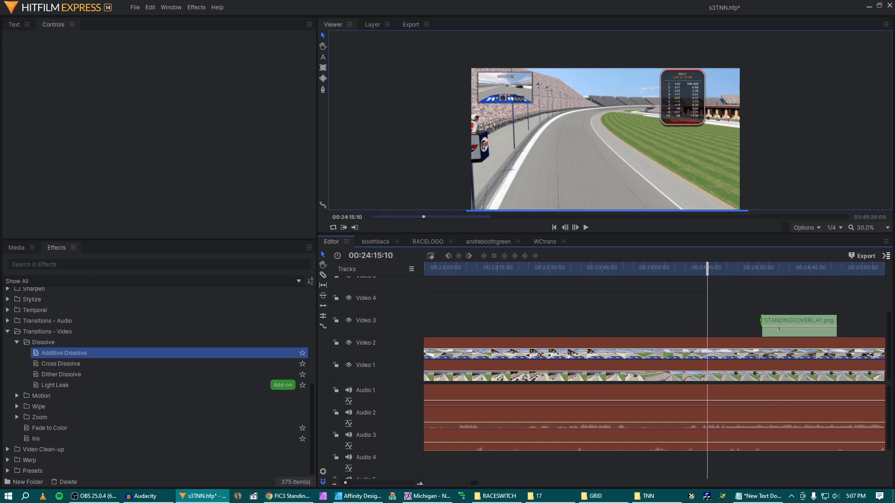
pyautogui.moveTo(793, 321); pyautogui.dragTo(739, 320)
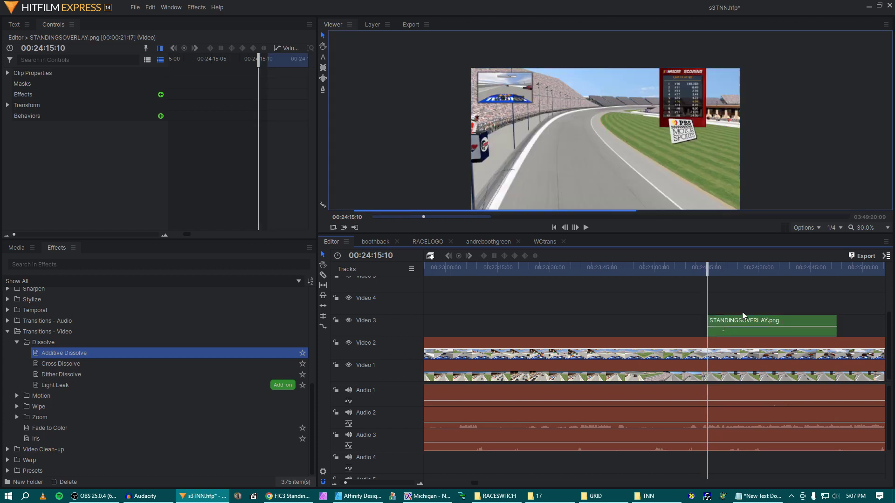
# - Scrub to 00:25:01:12 and step back frame by frame to 00:24:58:14, looking for the scoring panel's last frame
pyautogui.click(829, 310)
pyautogui.hscroll(3, 792, 298)
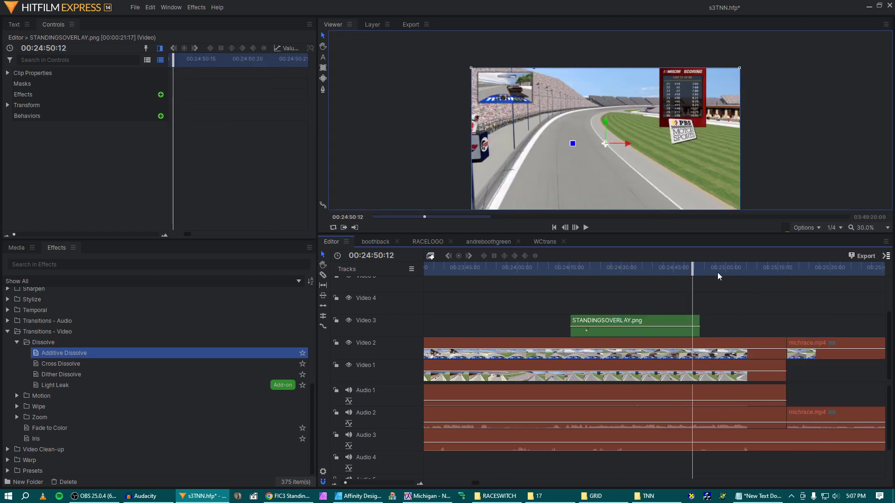
pyautogui.click(708, 269)
pyautogui.moveTo(708, 269); pyautogui.dragTo(729, 286)
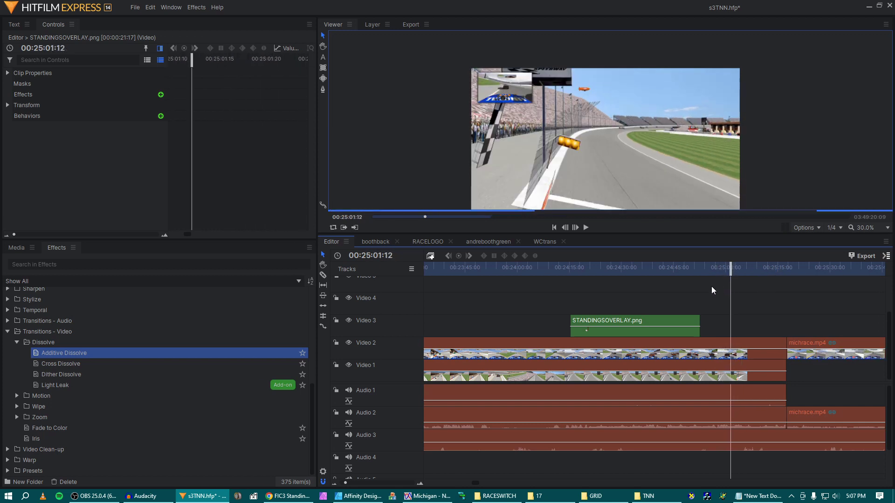
pyautogui.press('Left')
pyautogui.press('Left')
pyautogui.press('Left')
pyautogui.press('Left')
pyautogui.press('Left')
pyautogui.press('Left')
pyautogui.press('Left')
pyautogui.press('Left')
pyautogui.press('Left')
pyautogui.press('Left')
pyautogui.press('Left')
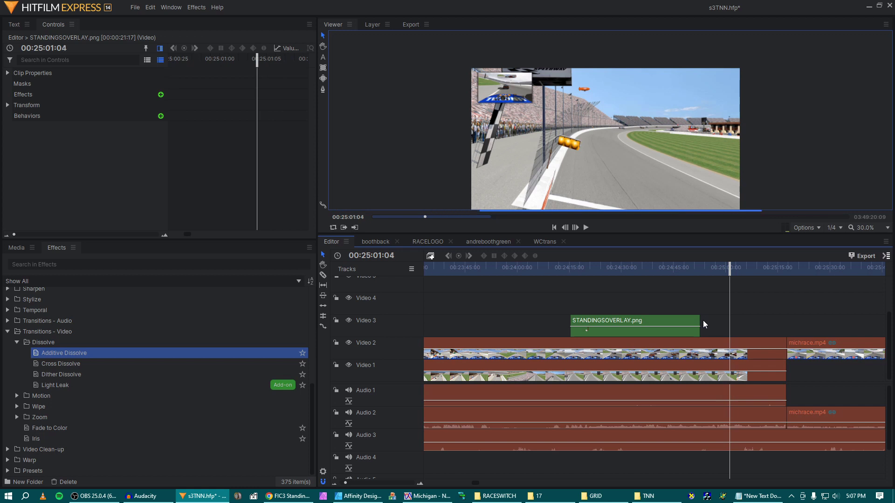
pyautogui.press('Left')
pyautogui.press('Left')
pyautogui.press('Left')
pyautogui.press('Left')
pyautogui.press('Left')
pyautogui.press('Left')
pyautogui.press('Left')
pyautogui.press('Left')
pyautogui.press('Left')
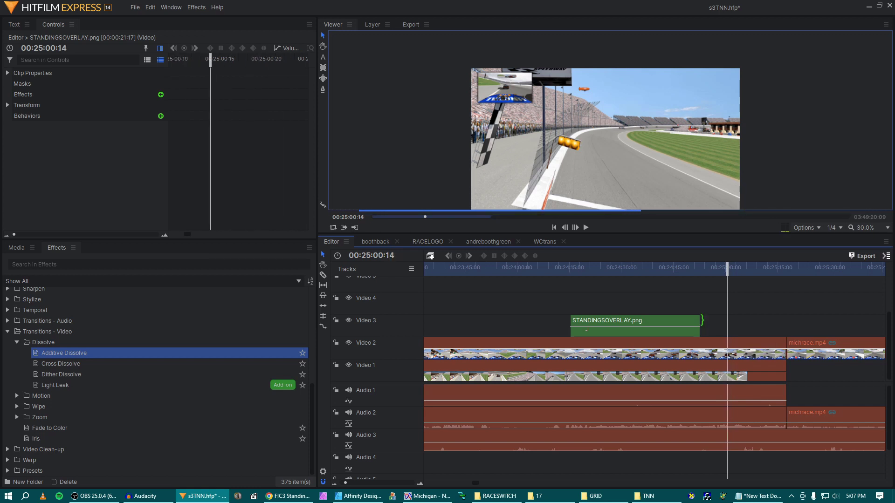
pyautogui.press('Left')
pyautogui.press('Left')
pyautogui.press('Left')
pyautogui.press('Left')
pyautogui.press('Left')
pyautogui.press('Left')
pyautogui.press('Left')
pyautogui.press('Left')
pyautogui.press('Left')
pyautogui.press('Left')
pyautogui.press('Left')
pyautogui.press('Left')
pyautogui.press('Left')
pyautogui.press('Left')
pyautogui.press('Left')
pyautogui.press('Left')
pyautogui.press('Left')
pyautogui.press('Left')
pyautogui.press('Left')
pyautogui.press('Left')
pyautogui.press('Left')
pyautogui.press('Left')
pyautogui.press('Left')
pyautogui.press('Left')
pyautogui.press('Left')
pyautogui.press('Left')
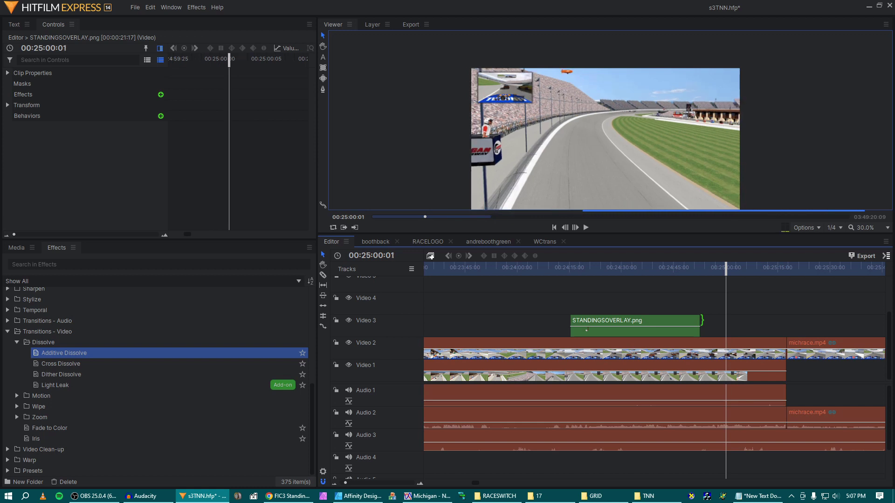
pyautogui.press('Left')
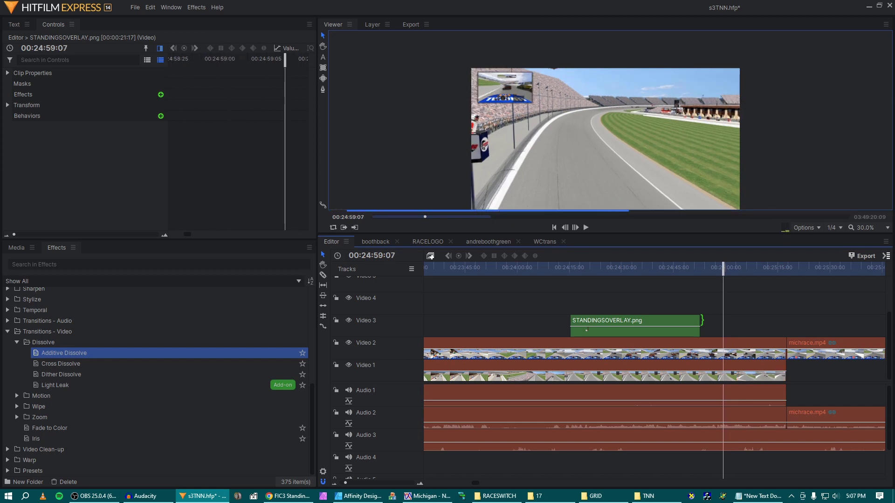
pyautogui.press('Left')
pyautogui.press('Left')
pyautogui.press('Left')
pyautogui.press('Left')
pyautogui.press('Left')
pyautogui.press('Left')
pyautogui.press('Left')
pyautogui.press('Left')
pyautogui.press('Left')
pyautogui.press('Left')
pyautogui.press('Left')
pyautogui.press('Left')
pyautogui.press('Left')
pyautogui.press('Left')
pyautogui.press('Left')
pyautogui.press('Left')
pyautogui.press('Left')
pyautogui.press('Left')
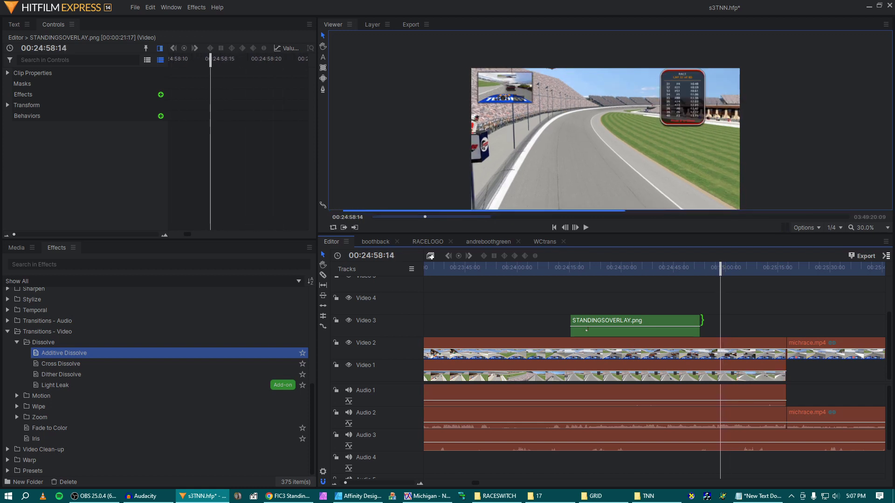
# - Extend STANDINGSOVERLAY.png past 00:25:00, and trim its end to 00:24:58:27 at the scoring panel's disappearance
pyautogui.moveTo(702, 320); pyautogui.dragTo(756, 329)
pyautogui.press('Right')
pyautogui.press('Right')
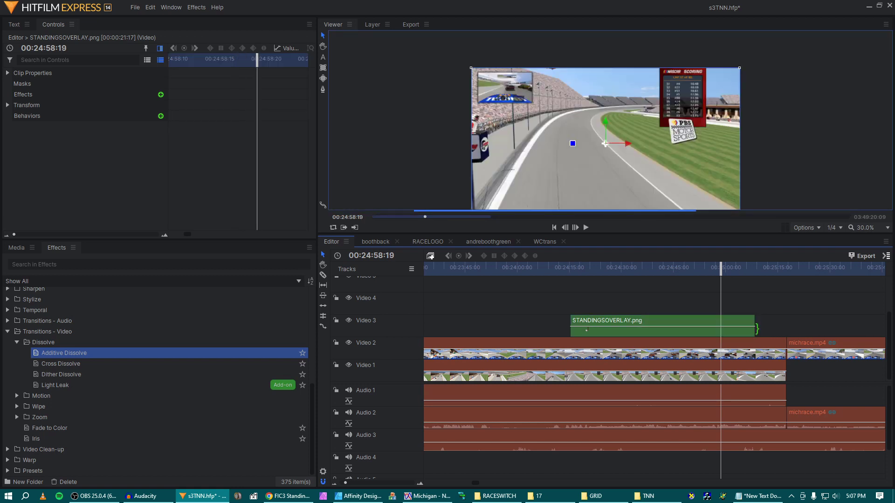
pyautogui.press('Right')
pyautogui.press('Right')
pyautogui.press('Right')
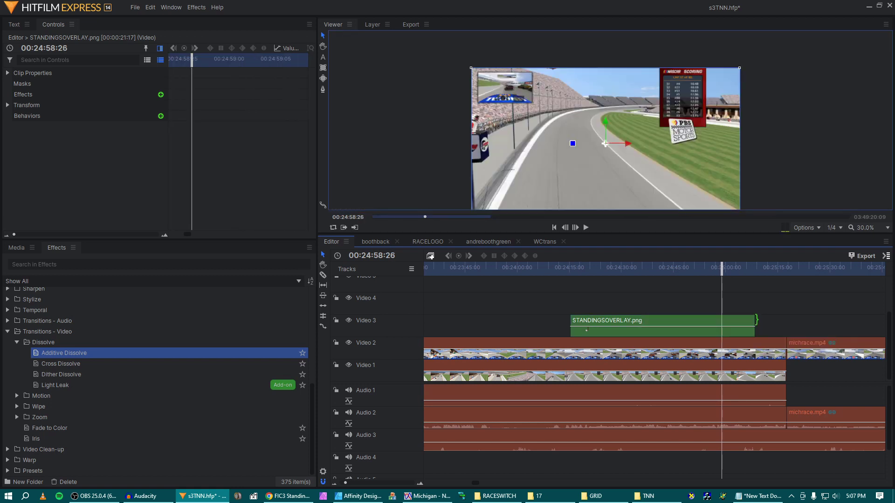
pyautogui.press('Right')
pyautogui.press('Right')
pyautogui.press('Right')
pyautogui.press('Right')
pyautogui.press('Right')
pyautogui.press('Right')
pyautogui.press('Right')
pyautogui.press('Right')
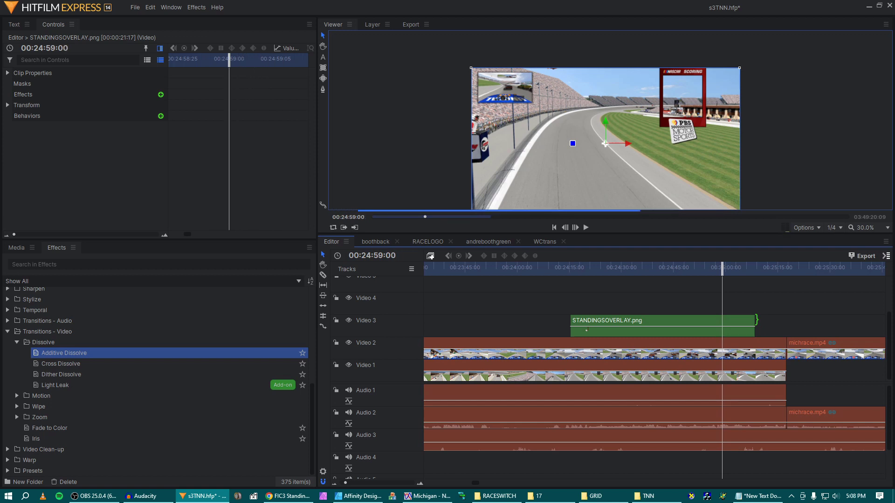
pyautogui.press('Left')
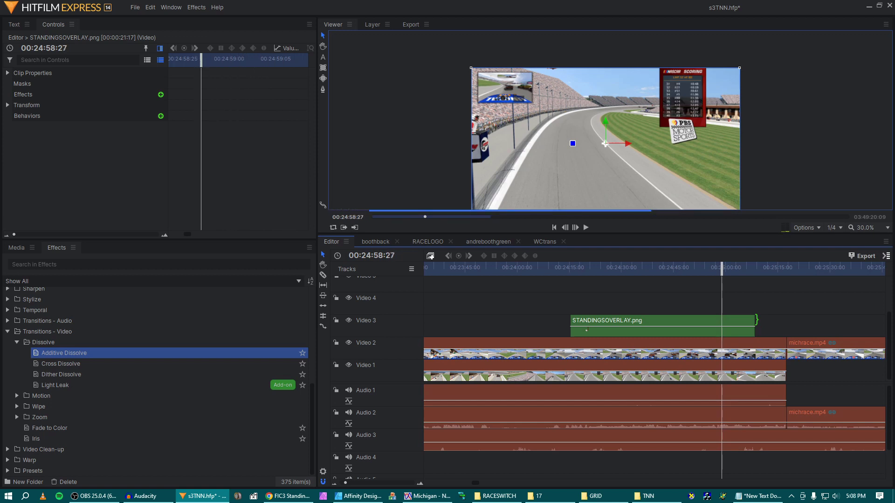
pyautogui.press('Left')
pyautogui.moveTo(755, 320); pyautogui.dragTo(726, 325)
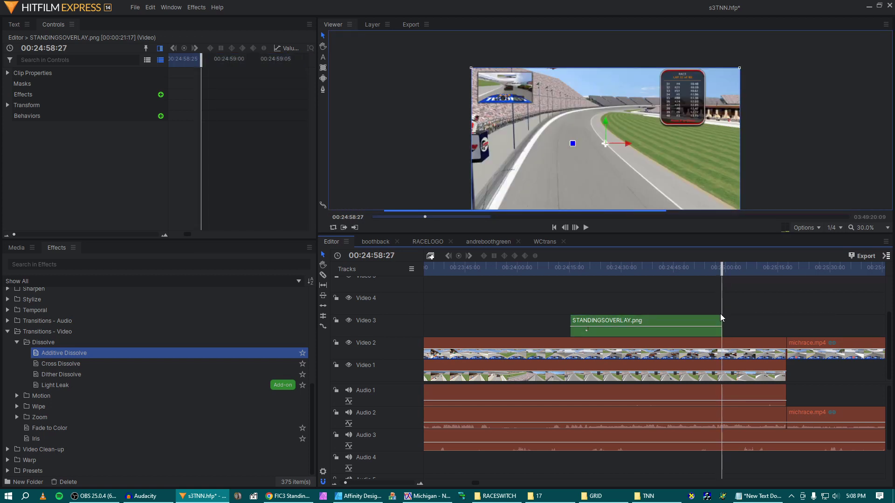
# - Lengthen STANDINGSOVERLAY.png again to check the neighbouring frame, and trim its end to 00:24:58:28
pyautogui.moveTo(722, 270); pyautogui.dragTo(721, 270)
pyautogui.moveTo(722, 324); pyautogui.dragTo(746, 320)
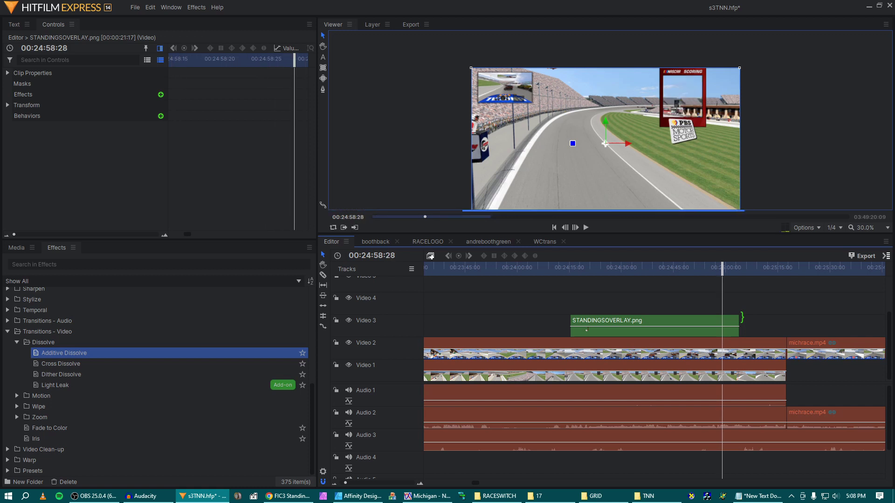
pyautogui.moveTo(742, 318)
pyautogui.mouseDown()
pyautogui.moveTo(717, 322)
pyautogui.moveTo(729, 322)
pyautogui.mouseUp()
# - Play the STANDINGSOVERLAY.png section from its start near 00:24:15 to check the scoring frame
pyautogui.click(570, 267)
pyautogui.press('space')
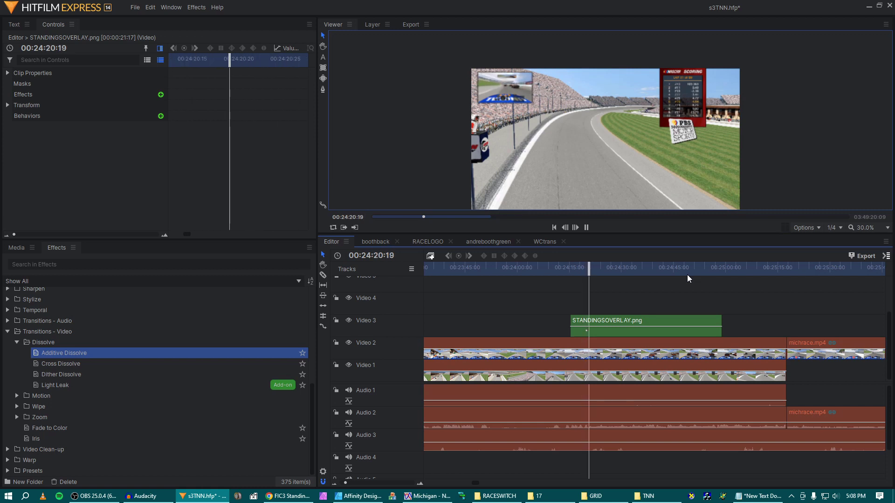
pyautogui.press('space')
# - Review the making1.mp4 segment by scrubbing through the pit road footage from about 00:22:20
pyautogui.hscroll(3, 645, 301)
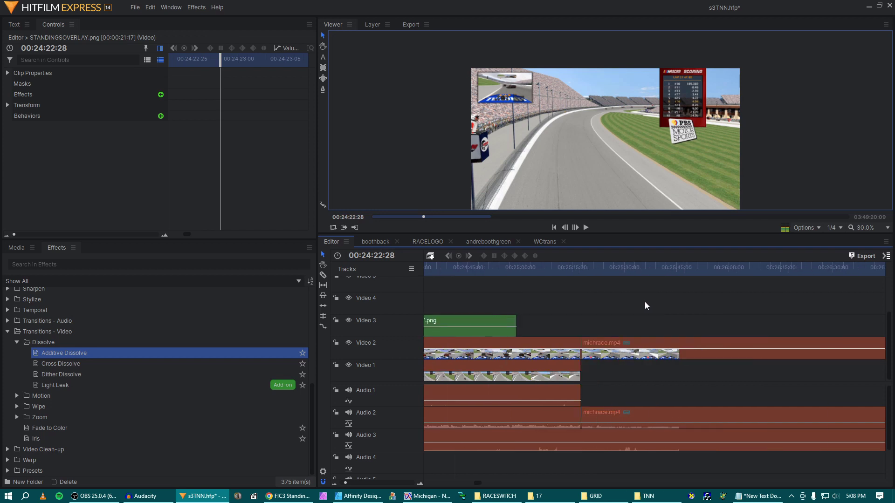
pyautogui.hscroll(-6, 644, 301)
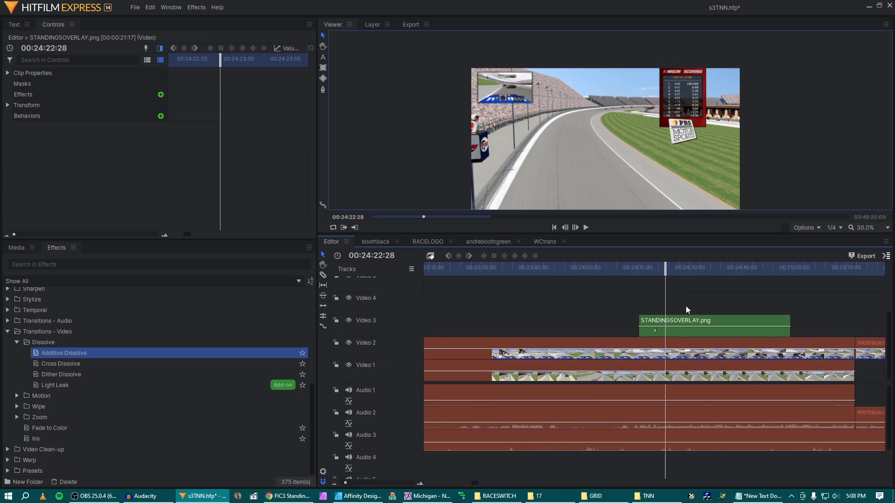
pyautogui.hscroll(-12, 686, 306)
pyautogui.hscroll(9, 678, 306)
pyautogui.hscroll(3, 677, 304)
pyautogui.hscroll(-15, 670, 304)
pyautogui.click(583, 268)
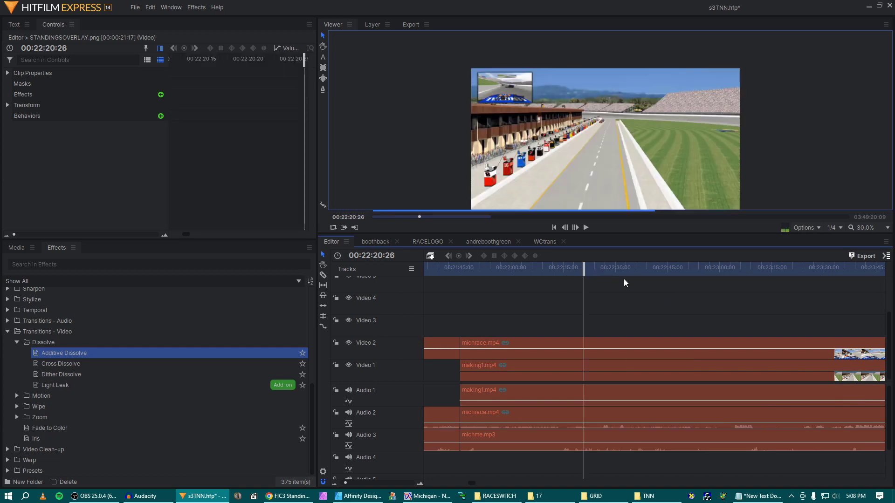
pyautogui.moveTo(639, 272); pyautogui.dragTo(714, 276)
# - Play from 00:24:20:11, and preview the cut from making1.mp4 to full-screen michrace.mp4 near 00:25:17
pyautogui.hscroll(5, 734, 290)
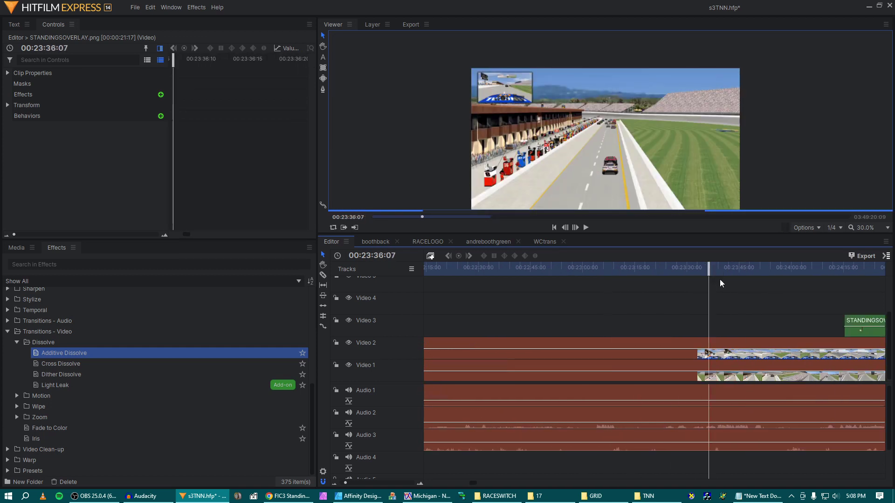
pyautogui.hscroll(3, 757, 276)
pyautogui.click(725, 270)
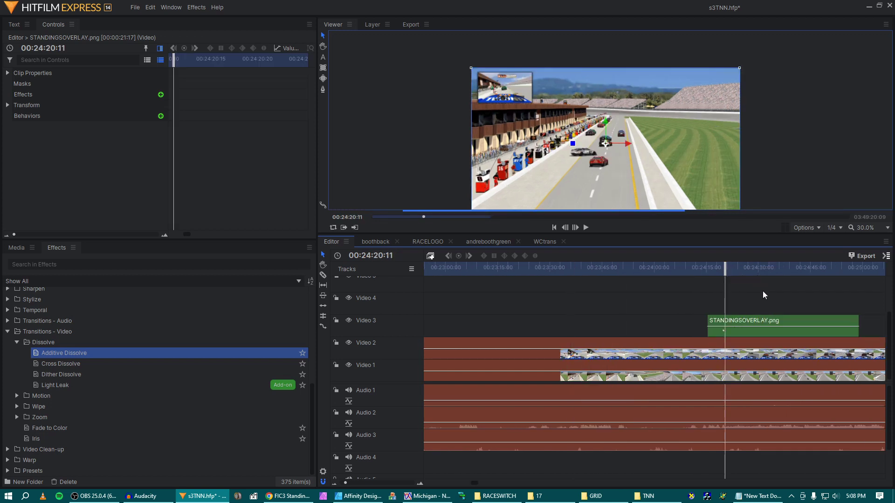
pyautogui.press('space')
pyautogui.click(777, 273)
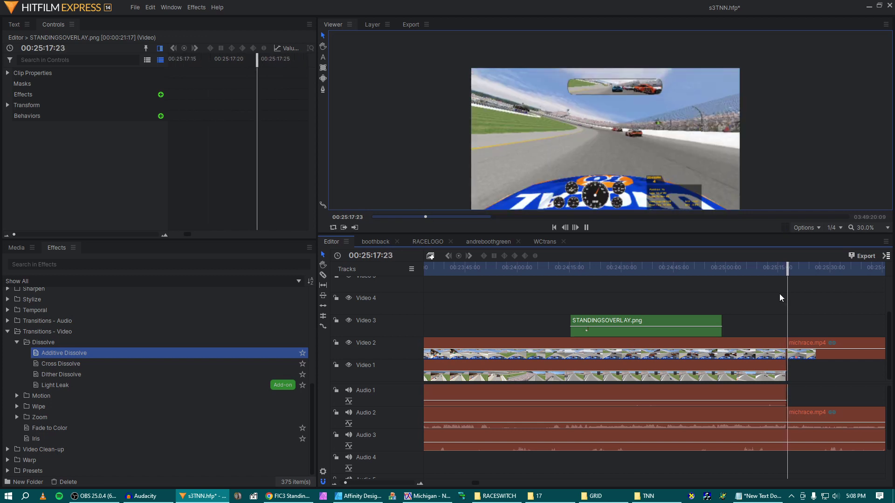
# - Stop playback and move the short TNNelihot2.mp3 audio clip from Audio 1 to Audio 3, directly before andre2.mp3
pyautogui.press('space')
pyautogui.hscroll(4, 769, 305)
pyautogui.hscroll(-1, 759, 317)
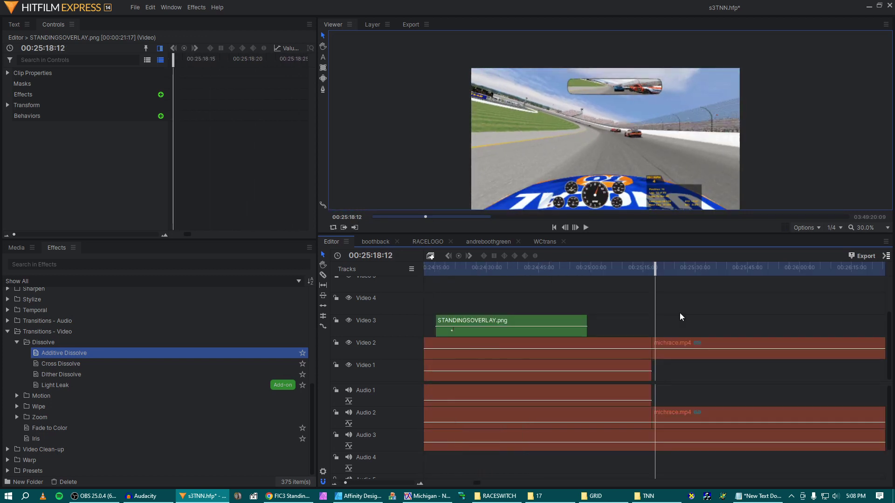
pyautogui.hscroll(10, 687, 315)
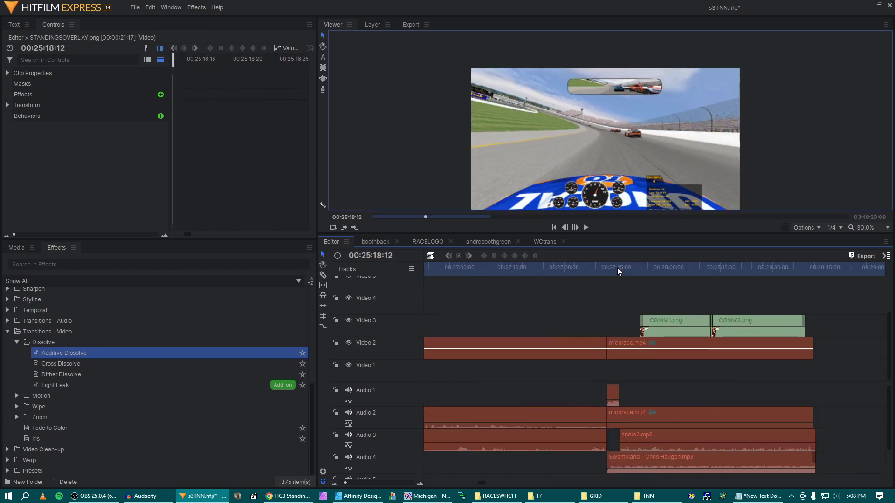
pyautogui.moveTo(613, 393); pyautogui.dragTo(613, 438)
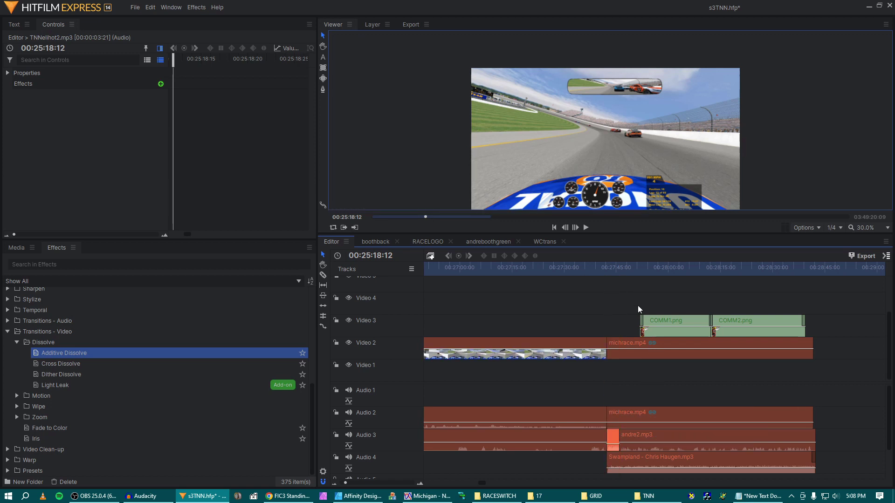
# - Position the playhead in the spare making1.mp4 clip at the start/finish line crossing, 01:06:15:24
pyautogui.hscroll(2, 639, 305)
pyautogui.scroll(-10, 601, 287)
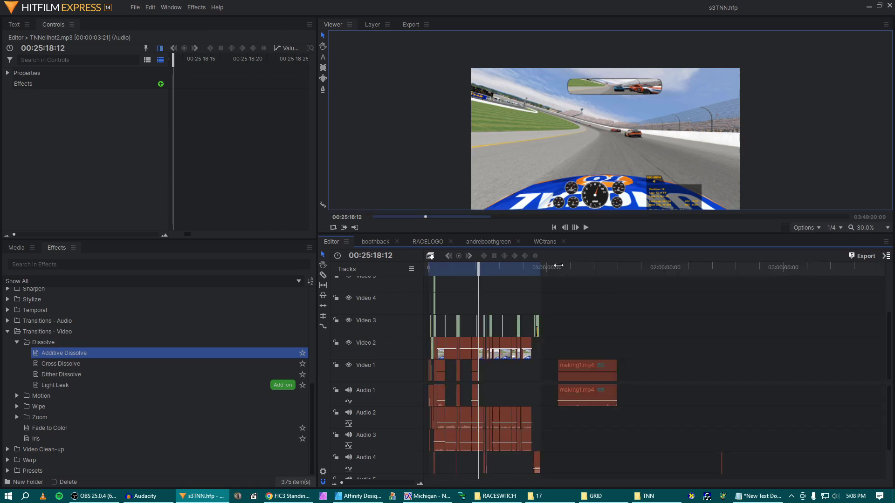
pyautogui.click(559, 269)
pyautogui.scroll(10, 591, 325)
pyautogui.hscroll(3, 650, 331)
pyautogui.click(587, 269)
pyautogui.moveTo(632, 268); pyautogui.dragTo(734, 270)
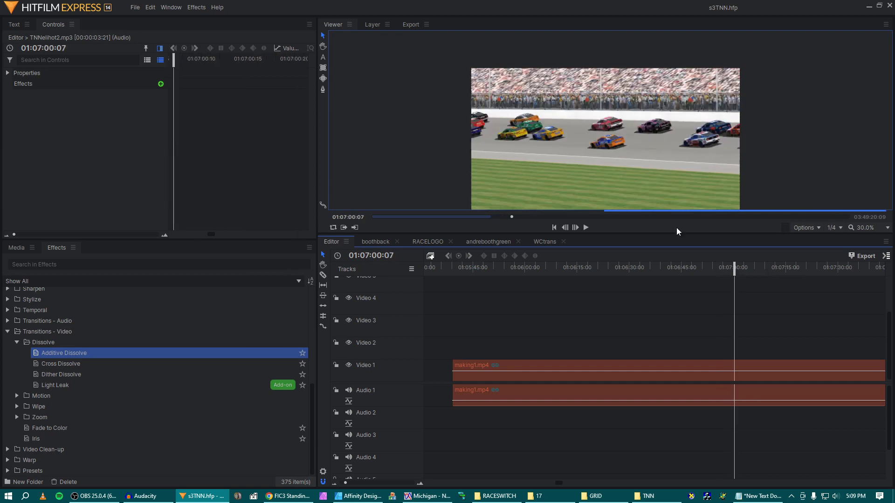
pyautogui.scroll(-1, 659, 191)
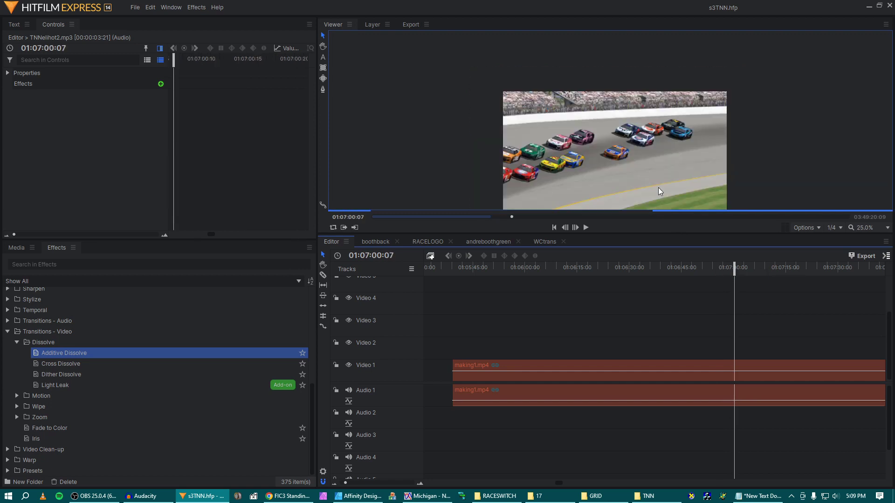
pyautogui.click(499, 269)
pyautogui.moveTo(498, 269); pyautogui.dragTo(578, 274)
pyautogui.press('space')
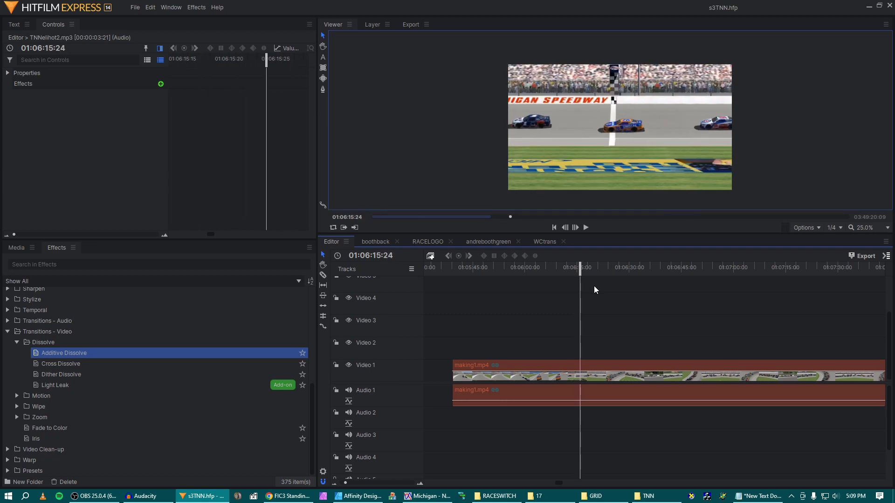
# - Split the spare making1.mp4 clip at the start/finish line crossing and delete the portion before the cut
pyautogui.press('c')
pyautogui.click(582, 365)
pyautogui.press('v')
pyautogui.click(573, 365)
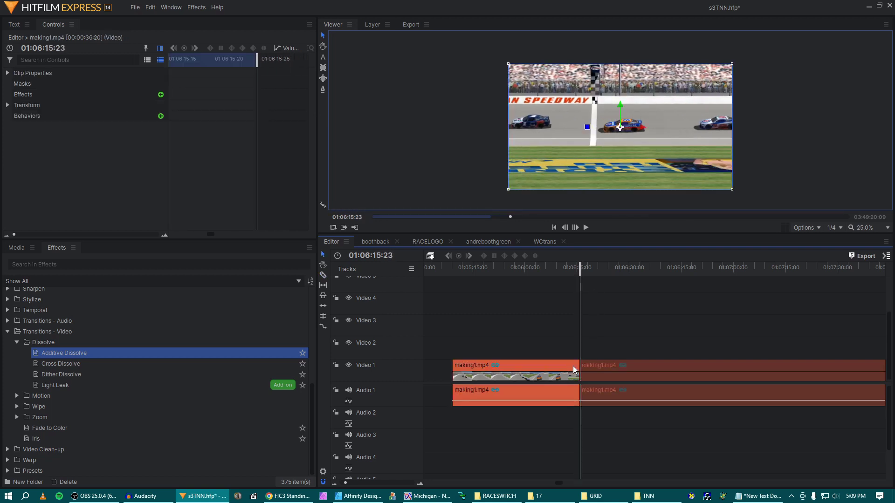
pyautogui.press('Delete')
# - Split the spare making1.mp4 clip at 01:08:47:11, cut the section before it out of the timeline, and save the project
pyautogui.click(716, 265)
pyautogui.hscroll(3, 724, 283)
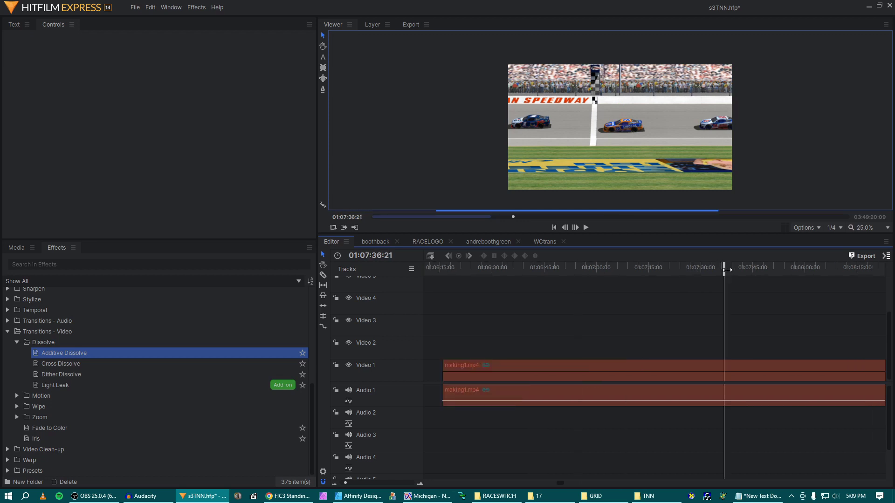
pyautogui.hscroll(4, 776, 271)
pyautogui.click(792, 268)
pyautogui.moveTo(794, 271); pyautogui.dragTo(764, 270)
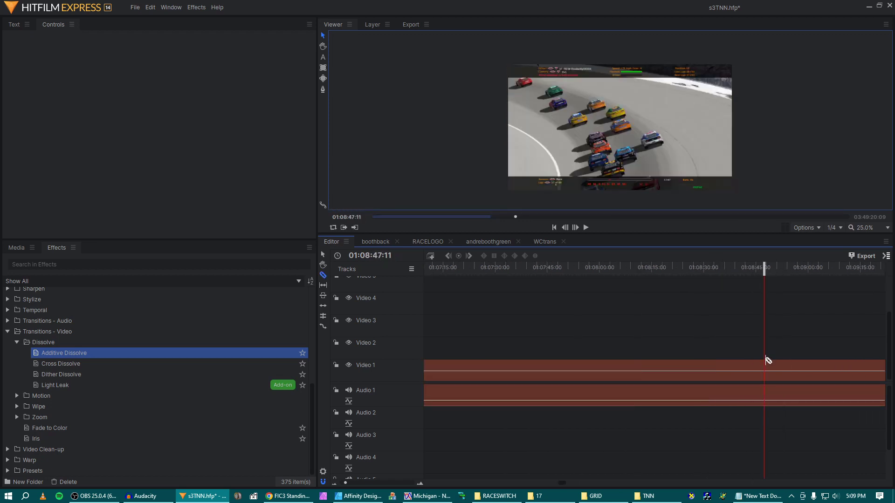
pyautogui.click(730, 365)
pyautogui.press('Delete')
pyautogui.press('\\')
pyautogui.hotkey('ctrl', 's')
# - Position the playhead in the michrace.mp4 in-car footage just before the start/finish line, at 00:18:03:24
pyautogui.click(451, 270)
pyautogui.press('\\')
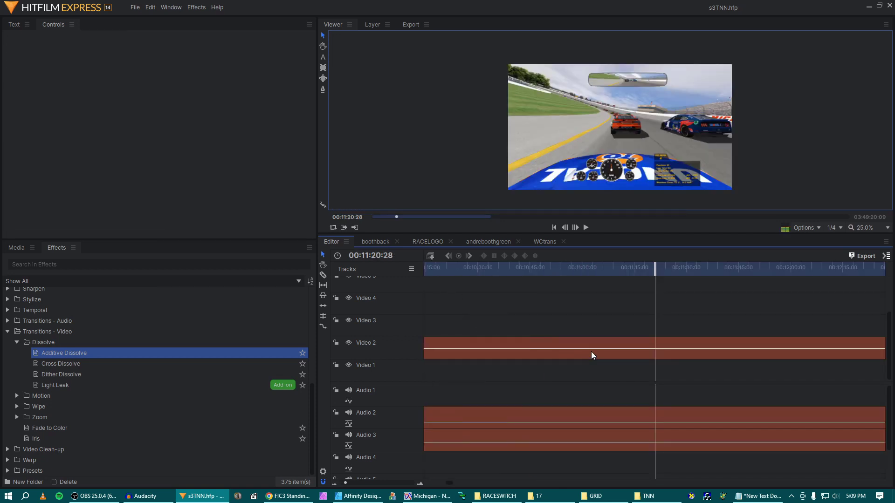
pyautogui.scroll(1, 666, 159)
pyautogui.scroll(-1, 670, 166)
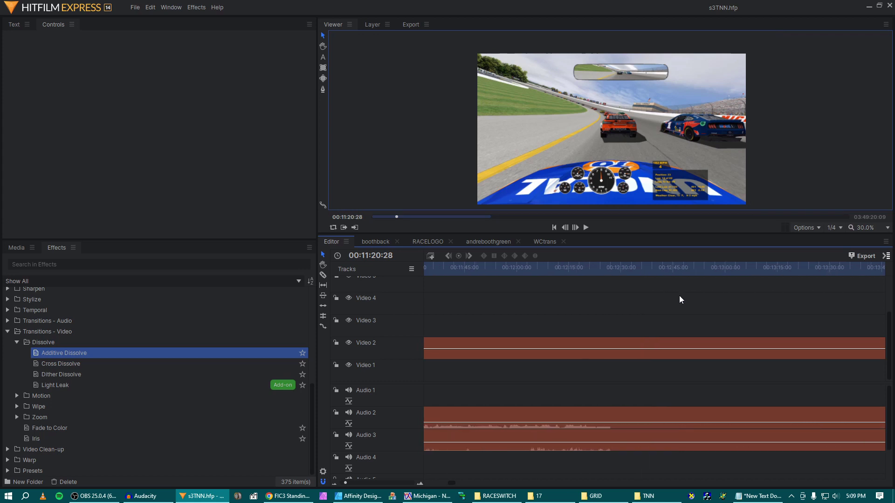
pyautogui.scroll(-3, 681, 295)
pyautogui.click(652, 269)
pyautogui.scroll(2, 663, 192)
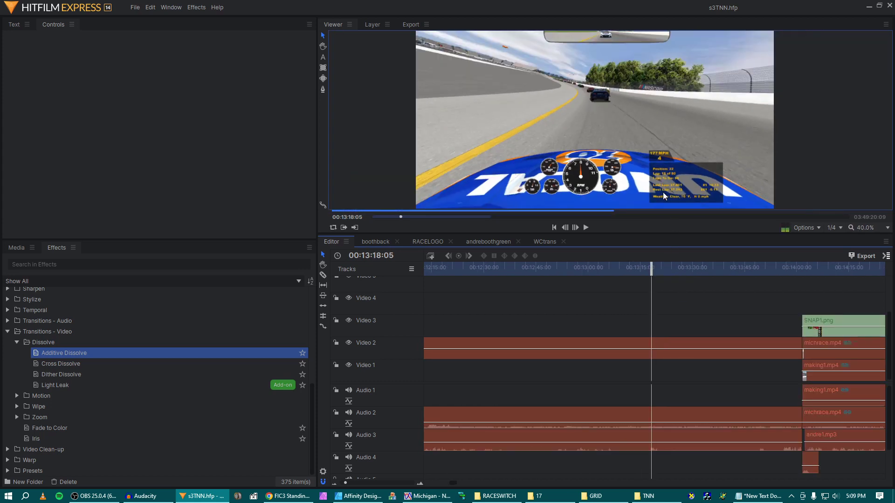
pyautogui.scroll(-3, 663, 192)
pyautogui.scroll(-7, 698, 312)
pyautogui.click(688, 269)
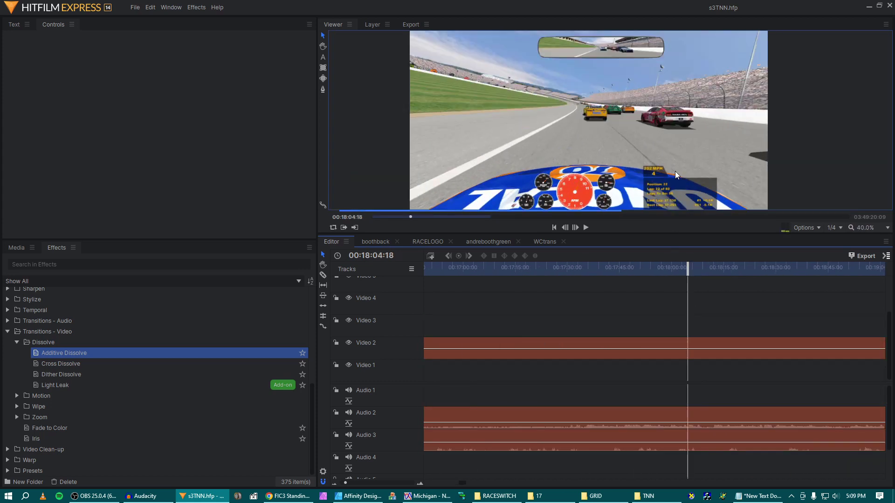
pyautogui.moveTo(686, 272); pyautogui.dragTo(684, 308)
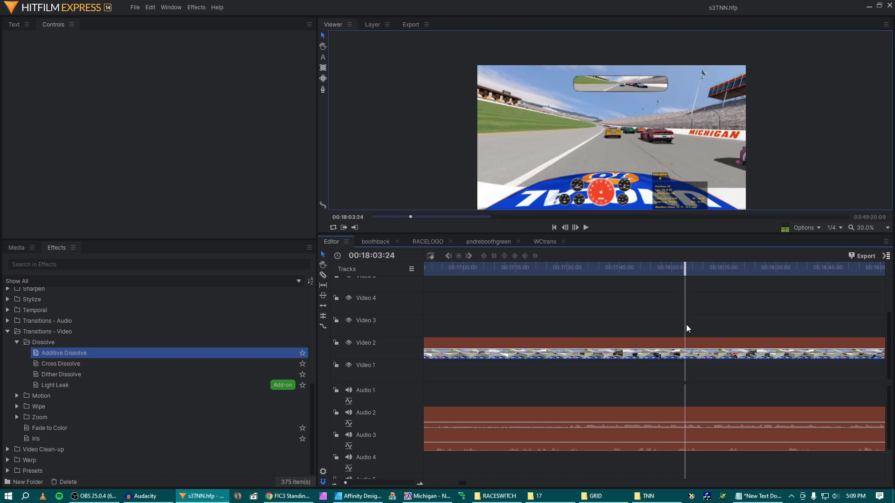
# - Paste the making1.mp4 section at 00:18:03:24 on Video 1 and split michrace.mp4 at both ends of it
pyautogui.hotkey('ctrl', 'v')
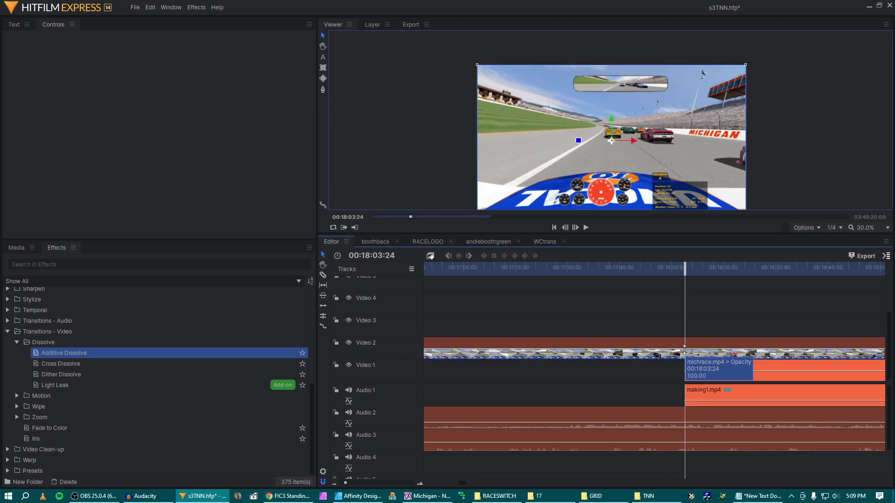
pyautogui.click(685, 341)
pyautogui.hscroll(10, 676, 359)
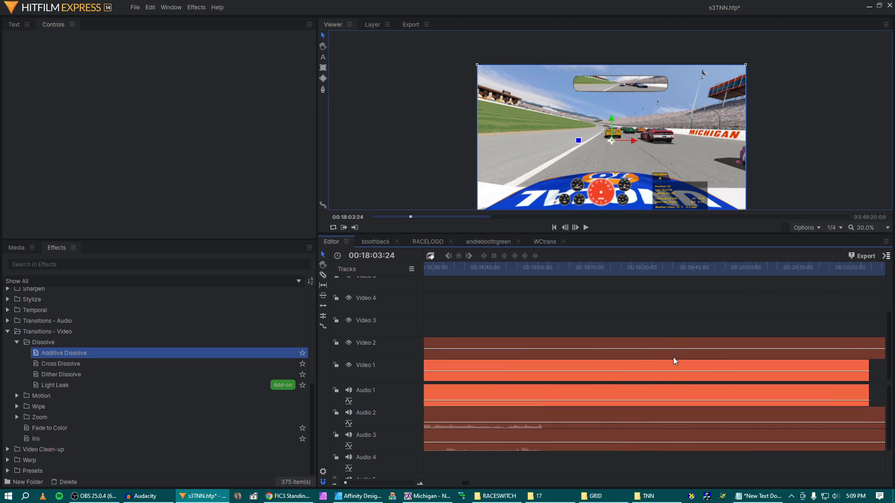
pyautogui.press('c')
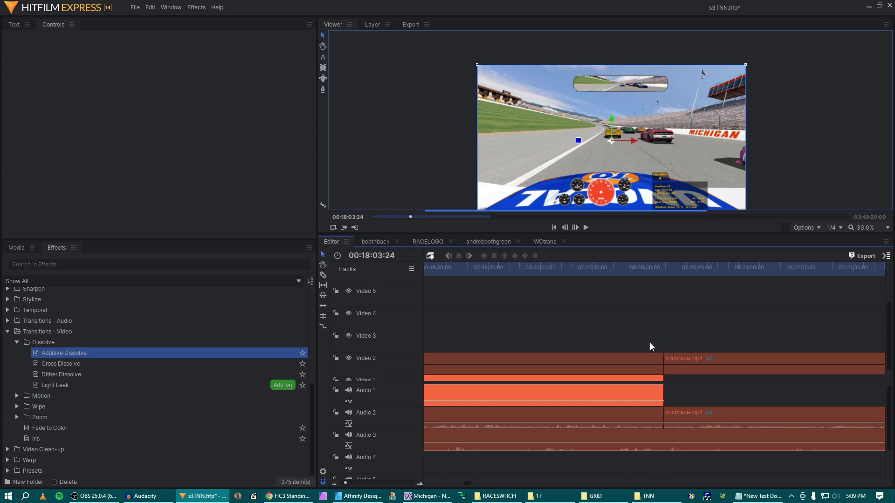
pyautogui.click(650, 342)
# - Copy the inset attributes from the michrace.mp4 clip after 00:14:00 and paste them onto the michrace.mp4 section starting at 00:18:03:24
pyautogui.hscroll(-20, 647, 341)
pyautogui.click(647, 341)
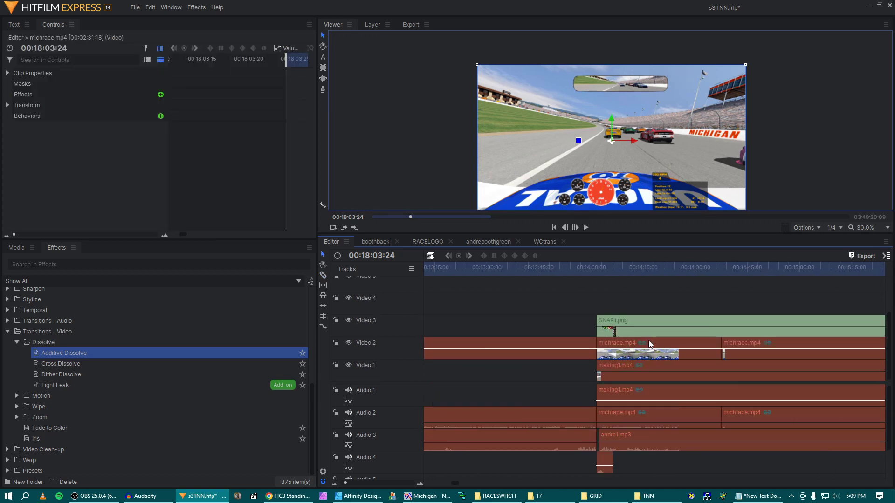
pyautogui.hscroll(4, 650, 340)
pyautogui.hscroll(8, 652, 345)
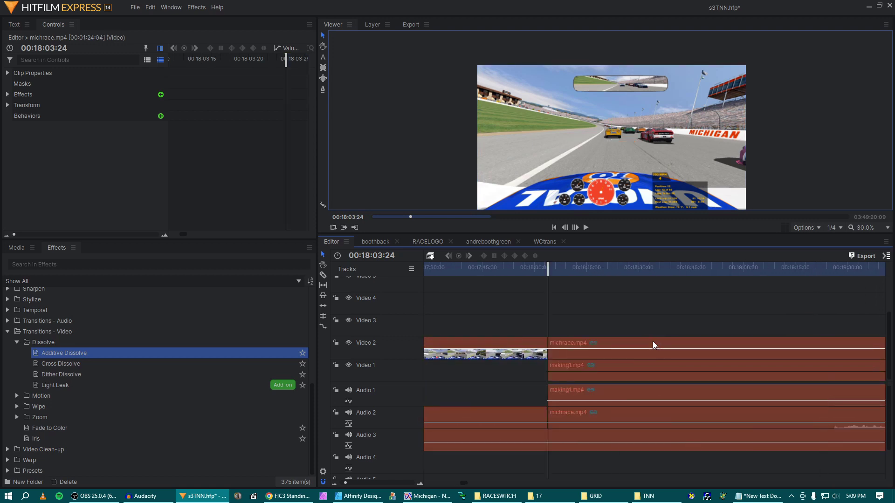
pyautogui.rightClick(653, 343)
pyautogui.click(683, 170)
pyautogui.press('Escape')
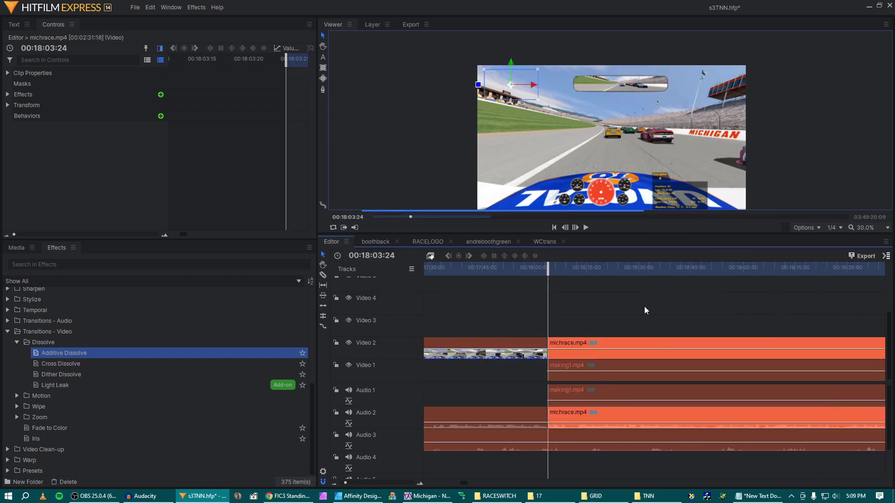
# - Preview the michrace.mp4 inset over making1.mp4 from 00:18:03:24 to 00:18:15:00, and check the frame near 00:18:58
pyautogui.press('space')
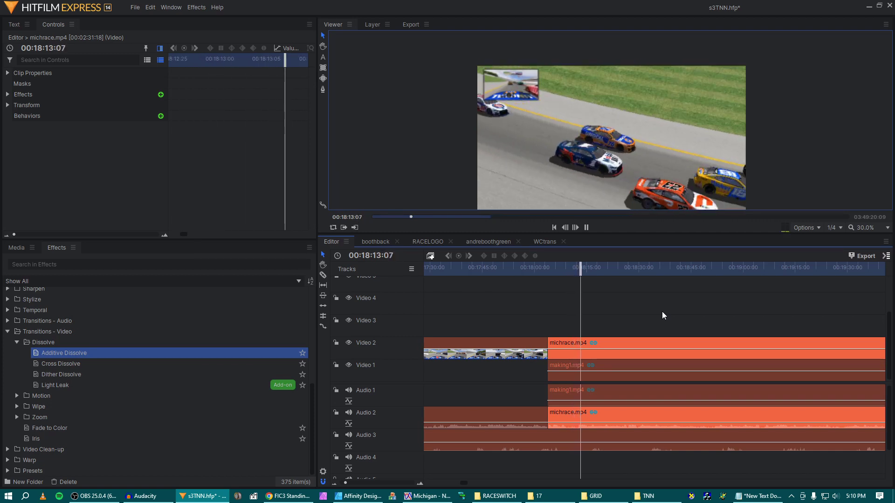
pyautogui.press('space')
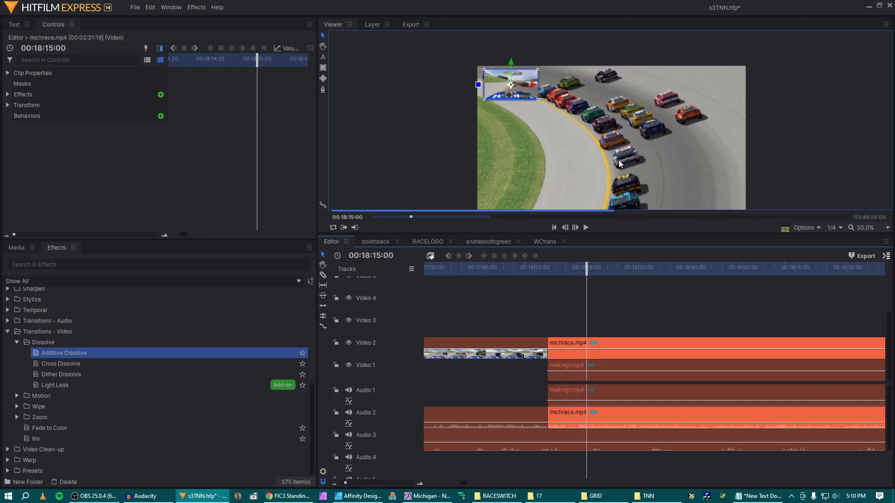
pyautogui.scroll(2, 606, 135)
pyautogui.scroll(-2, 518, 77)
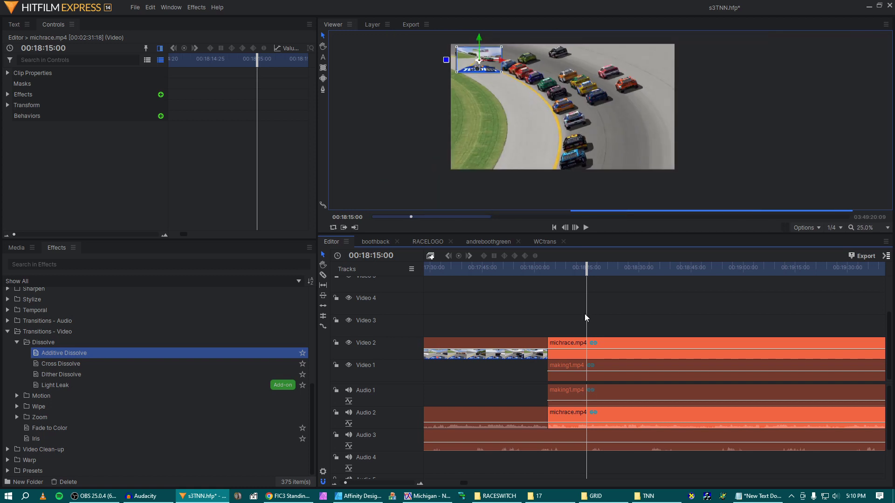
pyautogui.hscroll(-3, 590, 303)
pyautogui.hscroll(6, 613, 289)
pyautogui.click(600, 269)
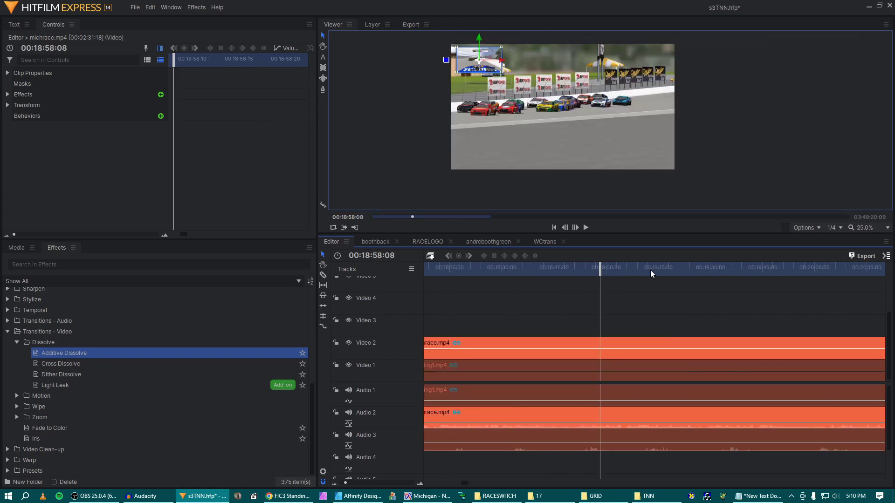
# - Compare the making1.mp4 frame at 00:18:05:20 with the in-car footage near 00:17:24 to check the lap sync
pyautogui.hscroll(-7, 594, 295)
pyautogui.click(554, 269)
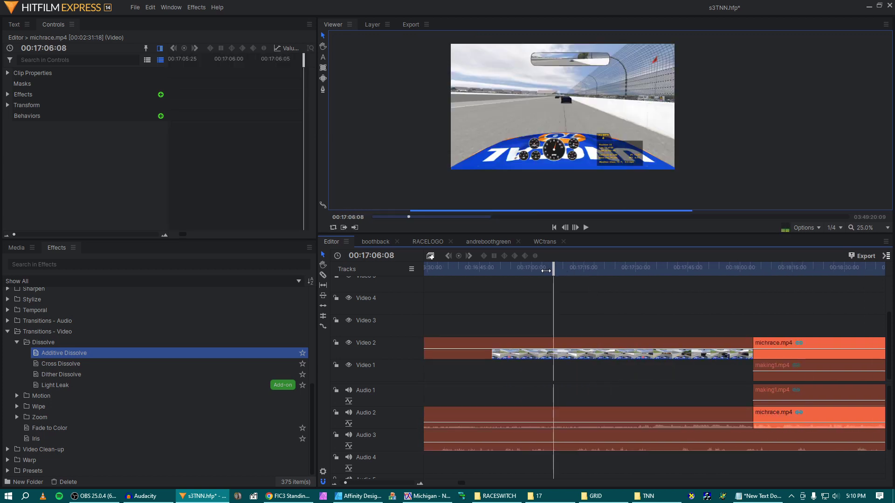
pyautogui.moveTo(550, 270); pyautogui.dragTo(759, 295)
pyautogui.scroll(1, 619, 139)
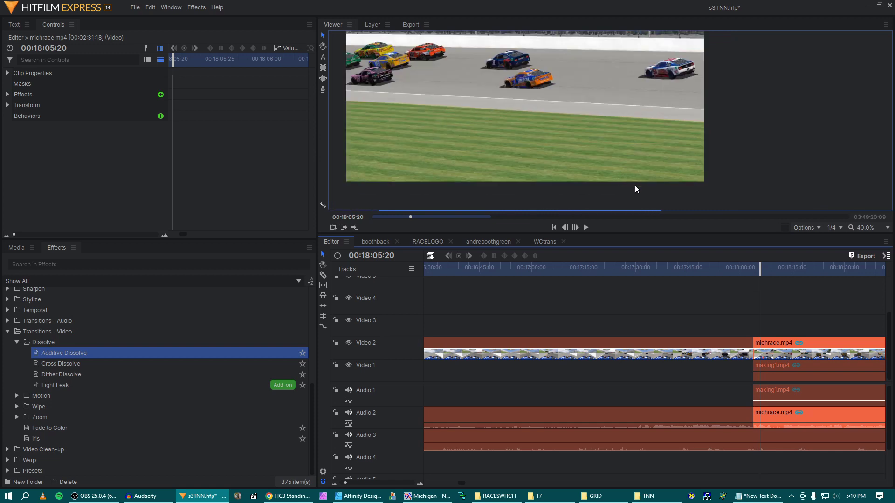
pyautogui.scroll(-1, 628, 152)
pyautogui.click(609, 268)
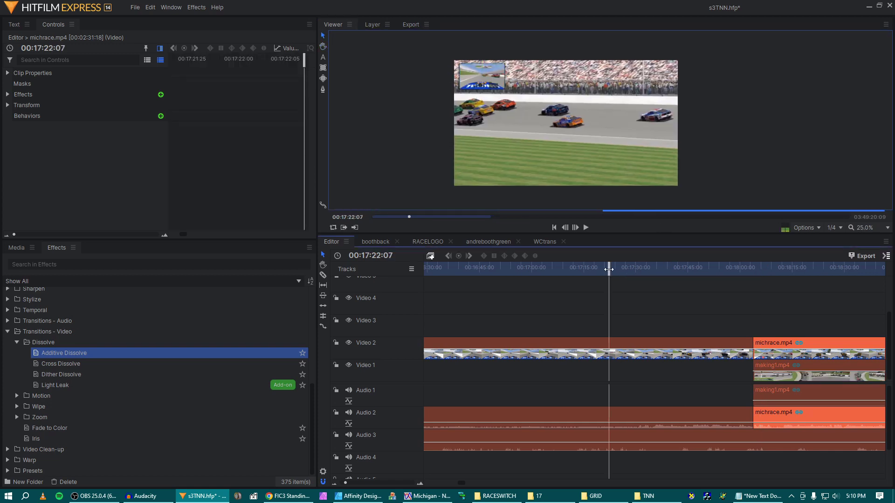
pyautogui.moveTo(610, 273); pyautogui.dragTo(616, 250)
pyautogui.scroll(1, 612, 175)
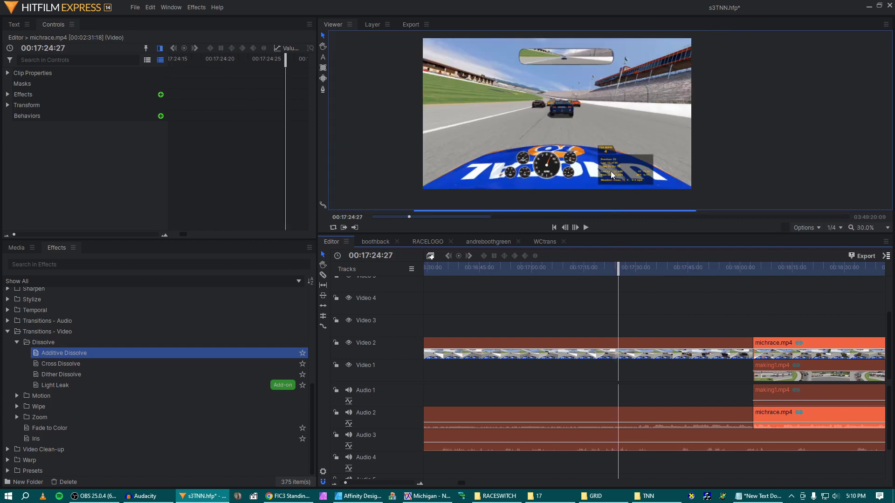
# - Examine the in-car lap information near 00:17:07, and check the running order in making1.mp4 at 00:18:06:03
pyautogui.moveTo(567, 272); pyautogui.dragTo(431, 278)
pyautogui.moveTo(508, 274); pyautogui.dragTo(646, 272)
pyautogui.scroll(3, 601, 162)
pyautogui.scroll(-2, 601, 162)
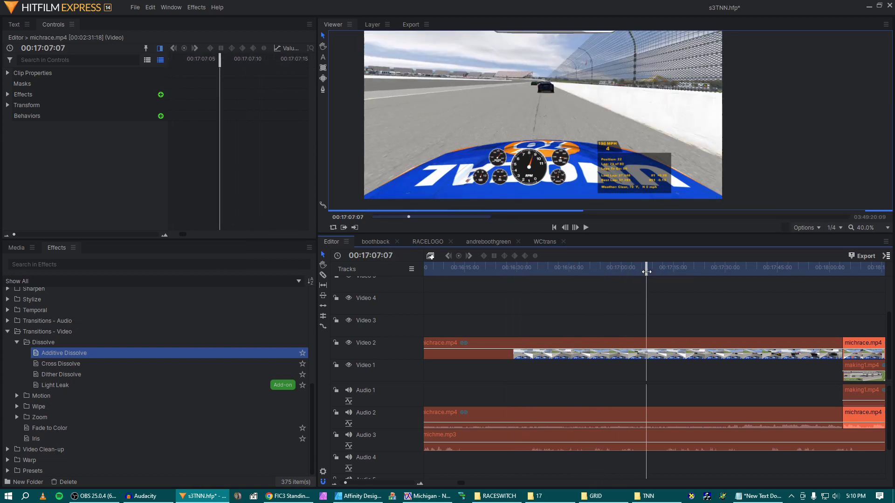
pyautogui.scroll(-1, 659, 189)
pyautogui.hscroll(3, 719, 296)
pyautogui.click(713, 266)
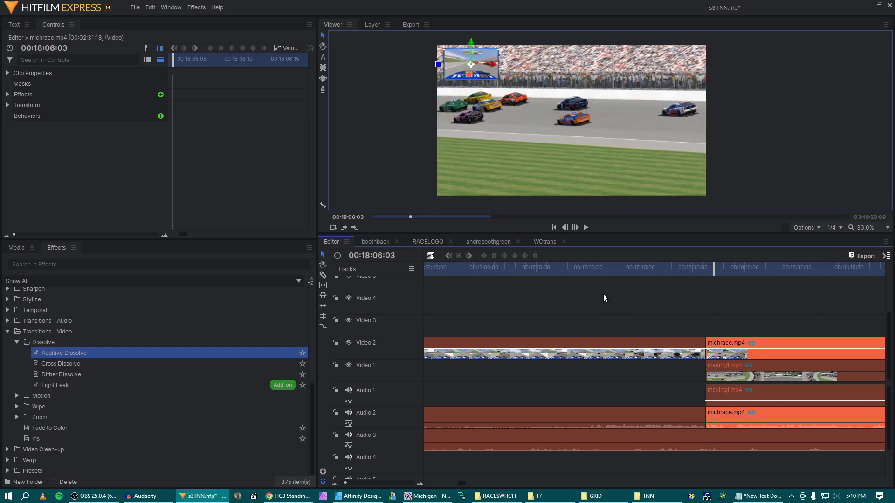
# - Split michrace.mp4 at the start/finish line crossing at 00:16:48:14 and move the making1.mp4 section back to that cut
pyautogui.moveTo(582, 269); pyautogui.dragTo(452, 283)
pyautogui.scroll(2, 639, 156)
pyautogui.scroll(-2, 638, 156)
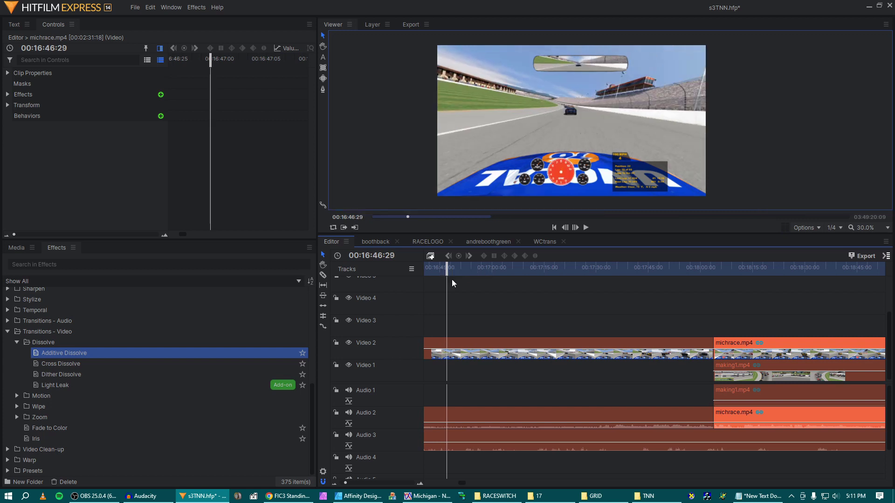
pyautogui.press('space')
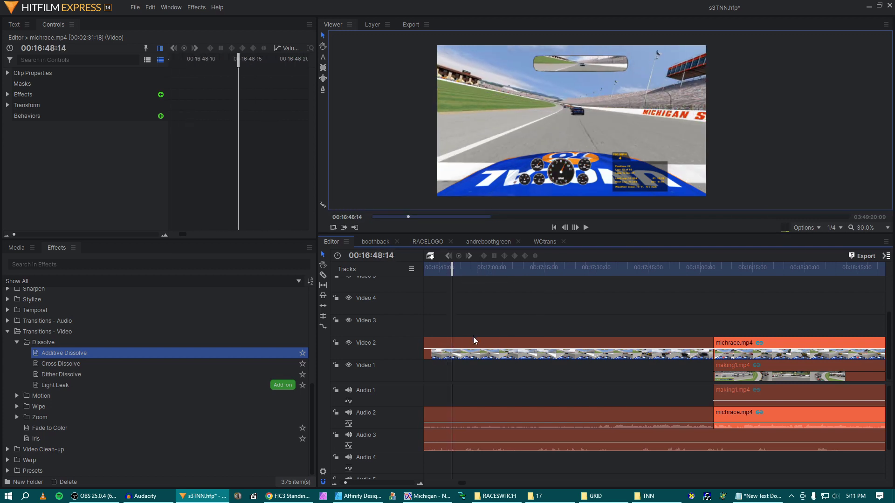
pyautogui.click(453, 343)
pyautogui.moveTo(730, 367); pyautogui.dragTo(468, 372)
# - Adjust the michrace.mp4 clips on Video 2 to the end of the moved making1.mp4 section, and start playback from 00:16:48:14
pyautogui.hscroll(2, 577, 367)
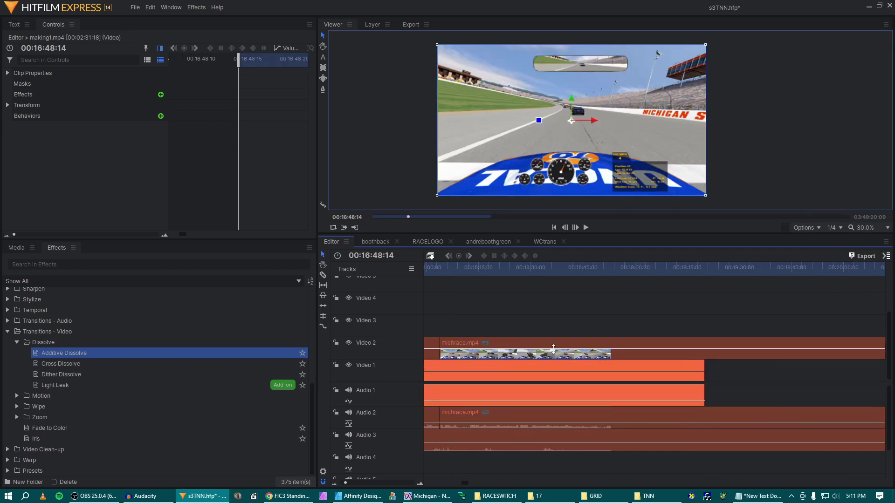
pyautogui.click(488, 352)
pyautogui.moveTo(883, 349); pyautogui.dragTo(620, 332)
pyautogui.press('Delete')
pyautogui.press('space')
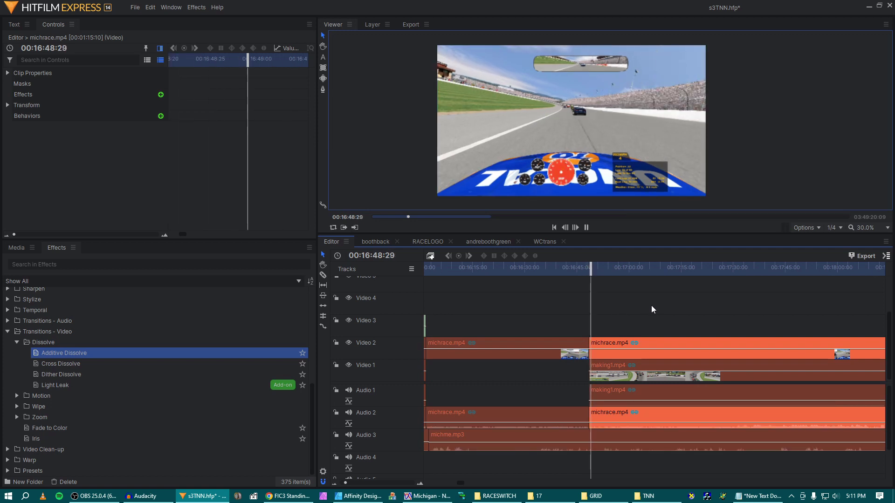
# - Paste the copied inset attributes onto the michrace.mp4 clip on Video 2 after the 00:16:48:14 cut and play the result
pyautogui.press('space')
pyautogui.hscroll(-5, 618, 341)
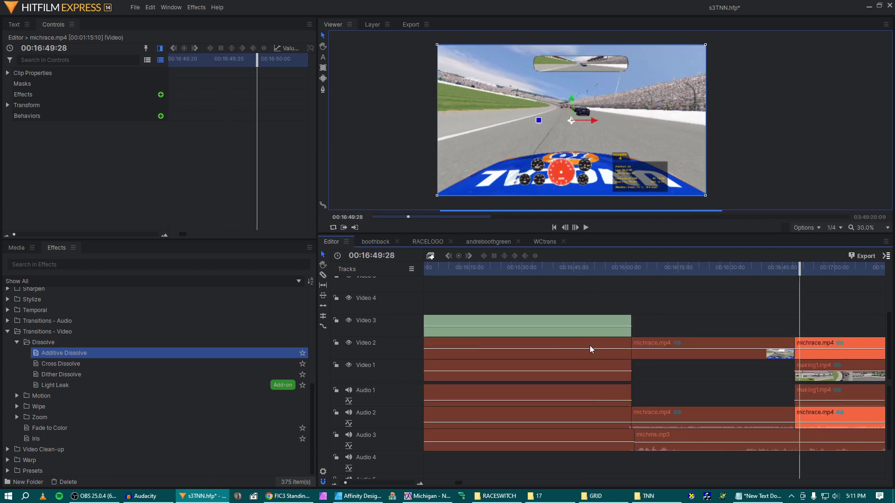
pyautogui.click(589, 346)
pyautogui.hscroll(5, 589, 346)
pyautogui.rightClick(589, 345)
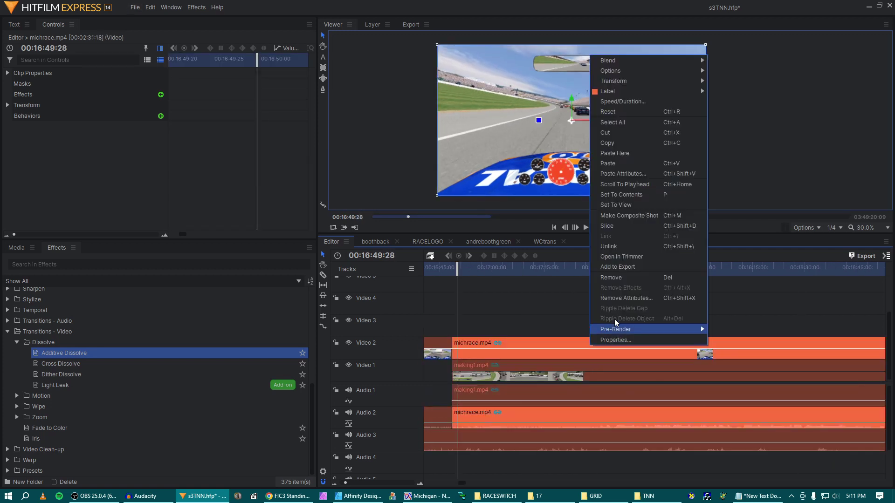
pyautogui.click(633, 177)
pyautogui.press('Return')
pyautogui.press('space')
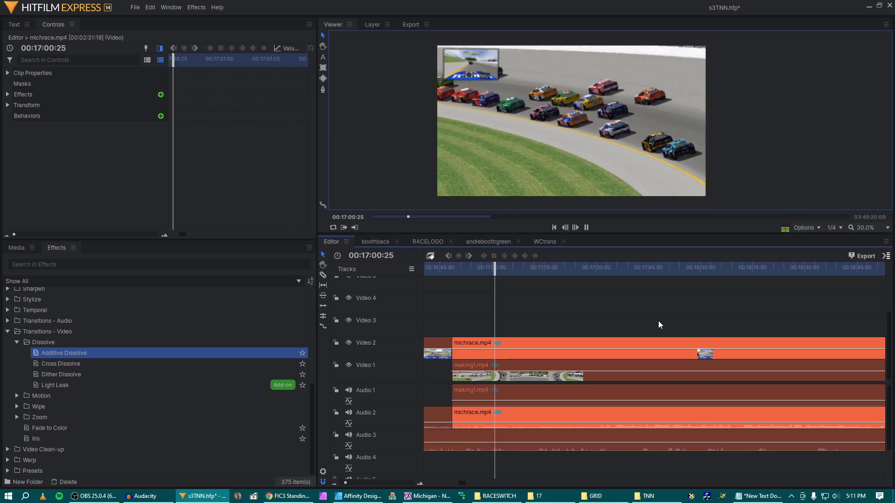
# - Scrub the section between 00:16:49 and 00:17:31 to compare the in-car inset with the making1.mp4 footage
pyautogui.press('space')
pyautogui.click(562, 268)
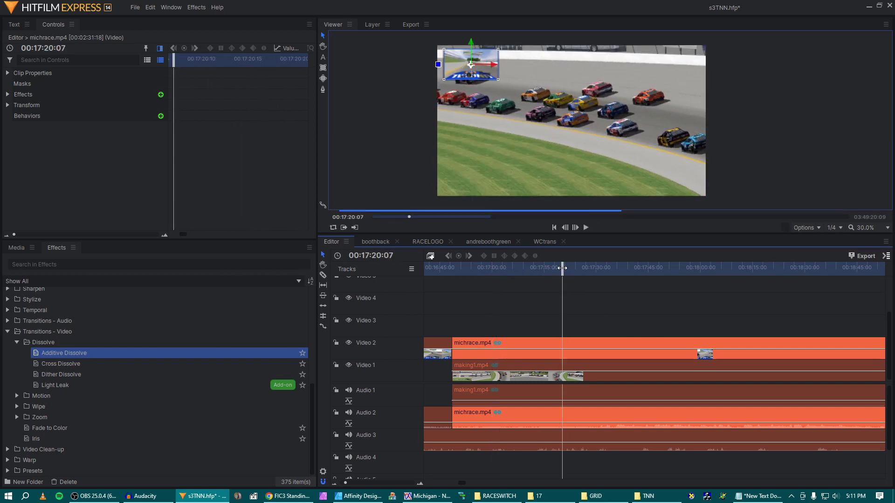
pyautogui.click(594, 267)
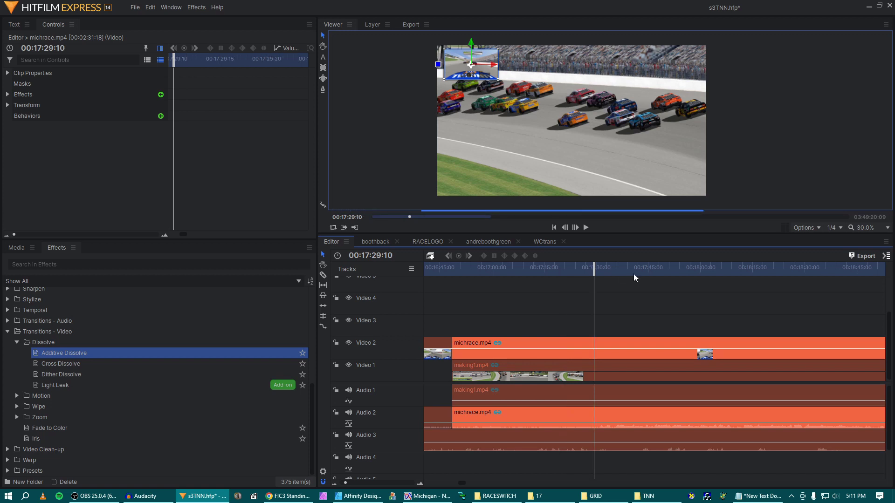
pyautogui.click(640, 275)
pyautogui.click(615, 273)
pyautogui.click(602, 270)
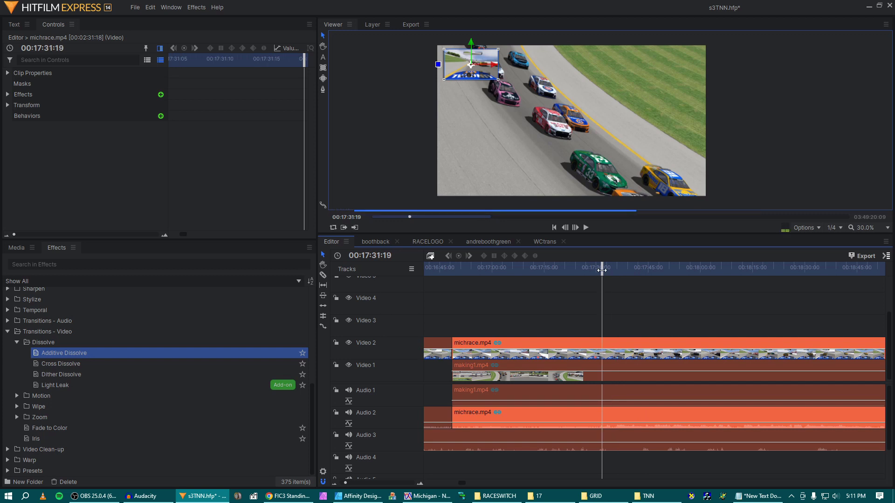
pyautogui.click(455, 269)
pyautogui.press('space')
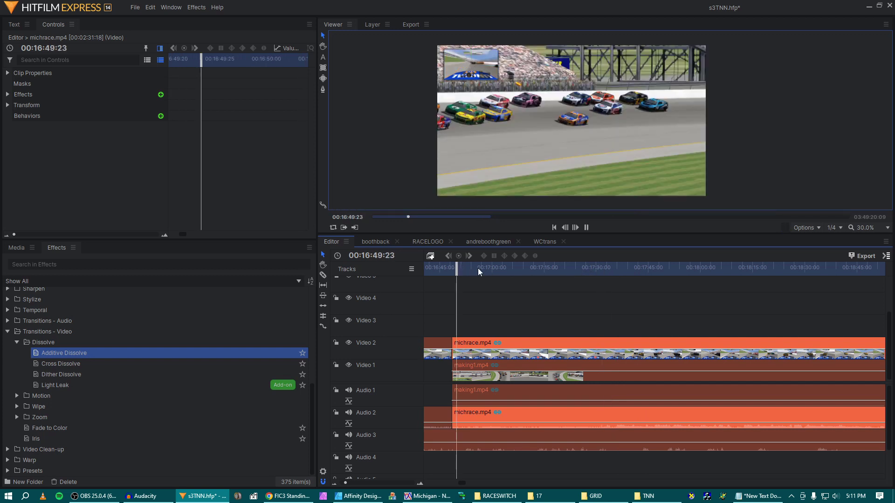
pyautogui.press('space')
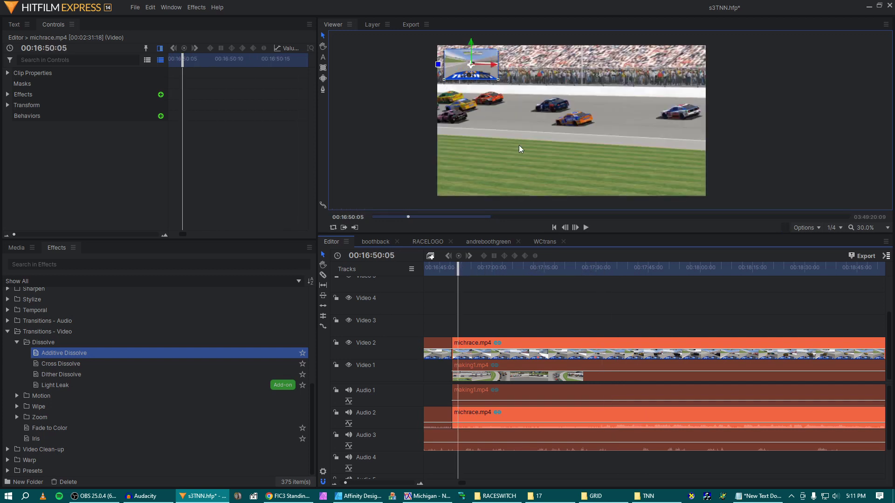
# - Enlarge the preview to 50% and compare the car positions in both views between 00:17:16 and 00:17:23
pyautogui.scroll(1, 489, 66)
pyautogui.scroll(1, 492, 70)
pyautogui.scroll(-1, 521, 110)
pyautogui.click(517, 267)
pyautogui.click(548, 266)
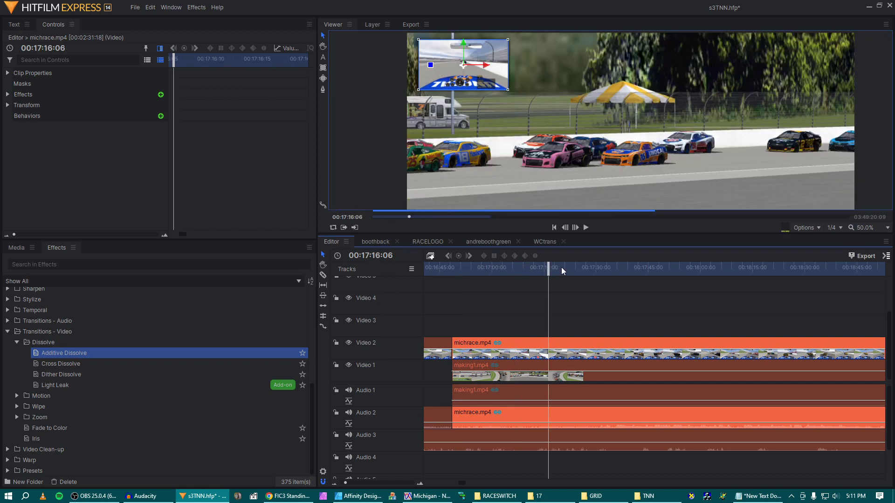
pyautogui.click(575, 272)
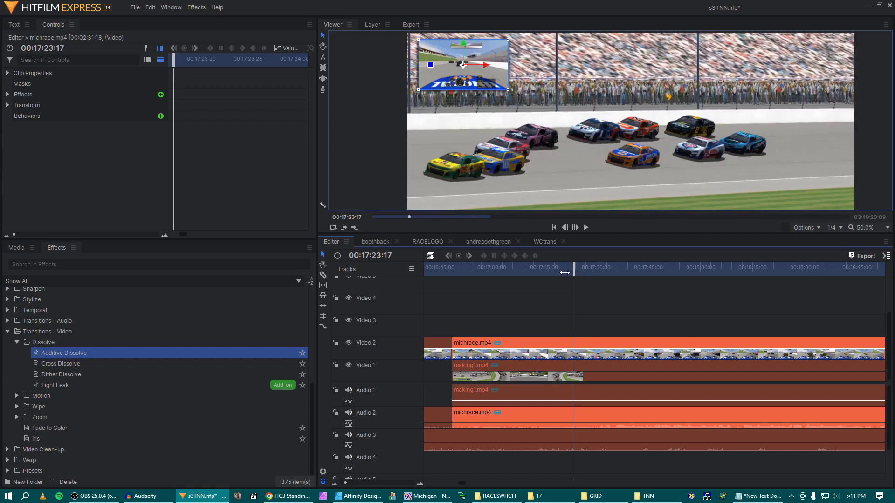
pyautogui.click(561, 272)
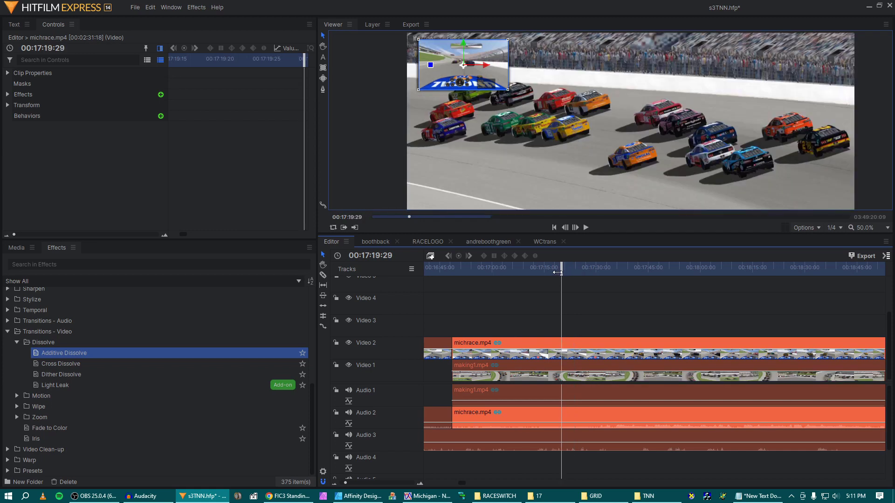
# - Locate the frame just before the start/finish line crossing and split michrace.mp4 and making1.mp4 at 00:17:25:25
pyautogui.moveTo(561, 271); pyautogui.dragTo(584, 282)
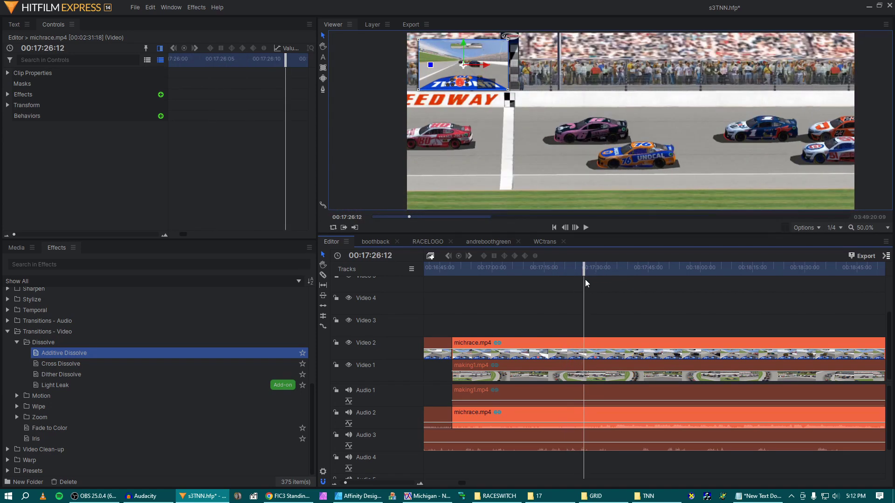
pyautogui.press('Left')
pyautogui.press('Left')
pyautogui.press('Left')
pyautogui.press('Left')
pyautogui.press('Left')
pyautogui.press('Left')
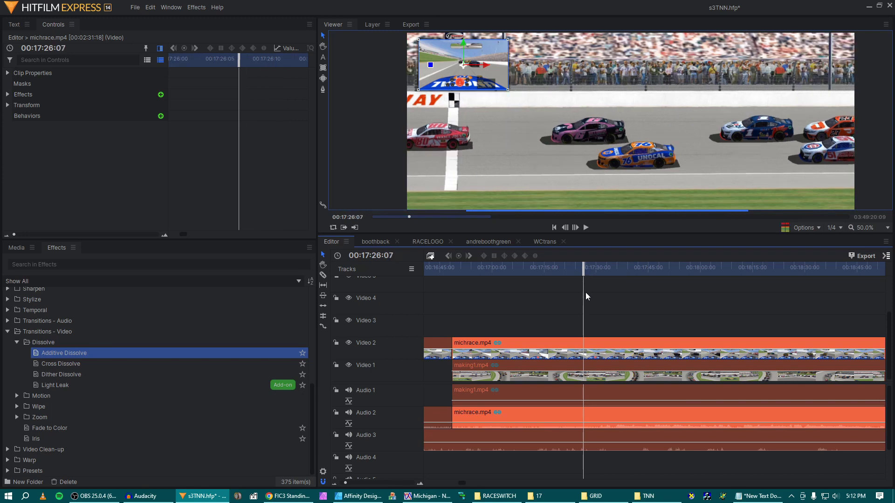
pyautogui.press('Left')
pyautogui.press('Left')
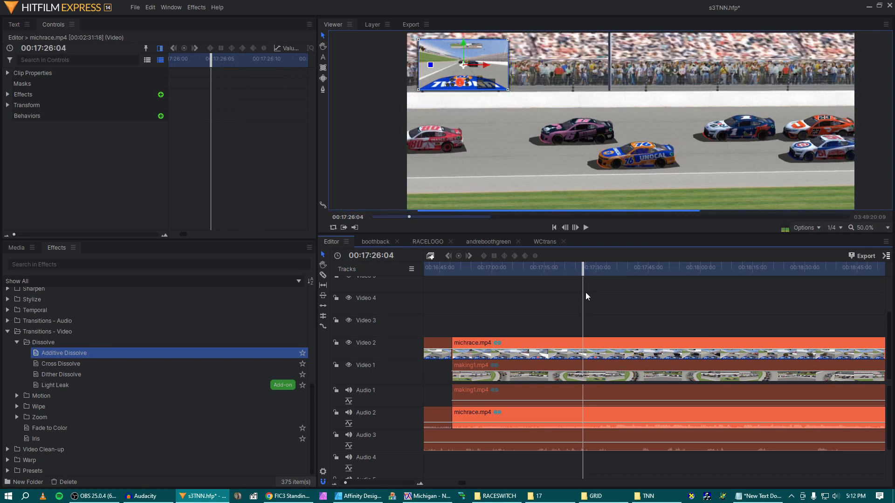
pyautogui.press('Left')
pyautogui.press('Left')
pyautogui.press('Left')
pyautogui.press('Left')
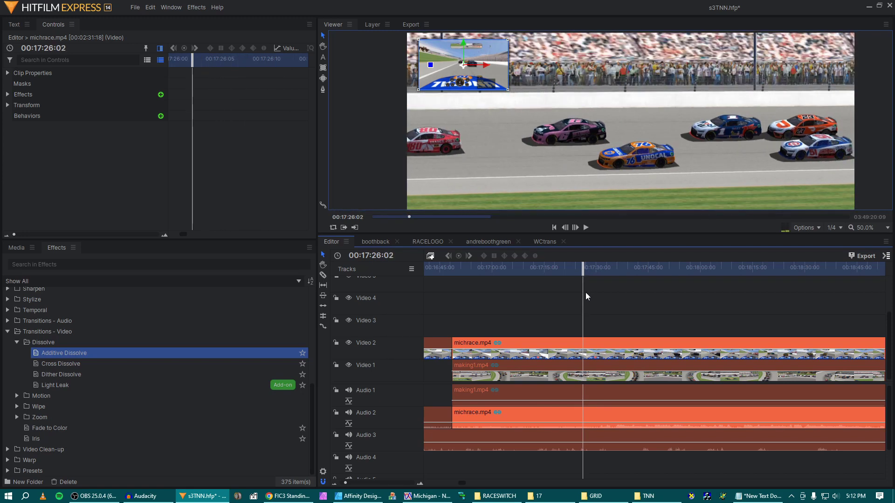
pyautogui.press('Left')
pyautogui.press('Left')
pyautogui.press('Left')
pyautogui.press('Left')
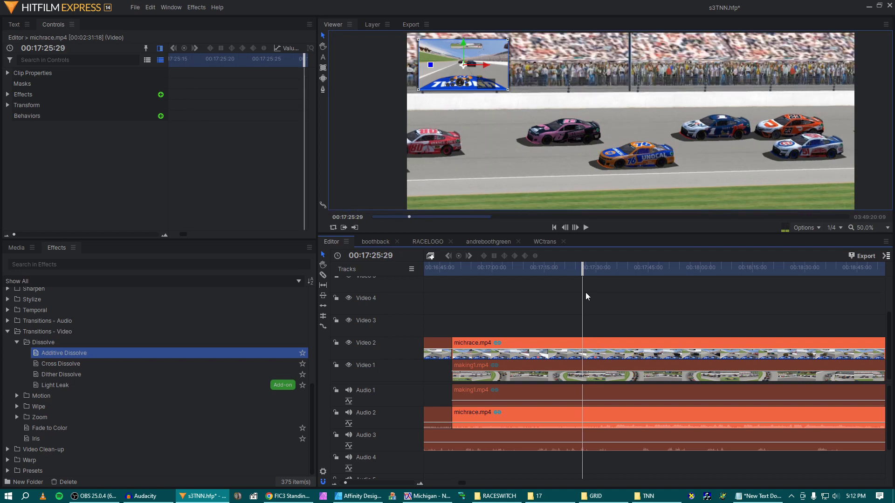
pyautogui.press('Left')
pyautogui.press('Left')
pyautogui.press('Left')
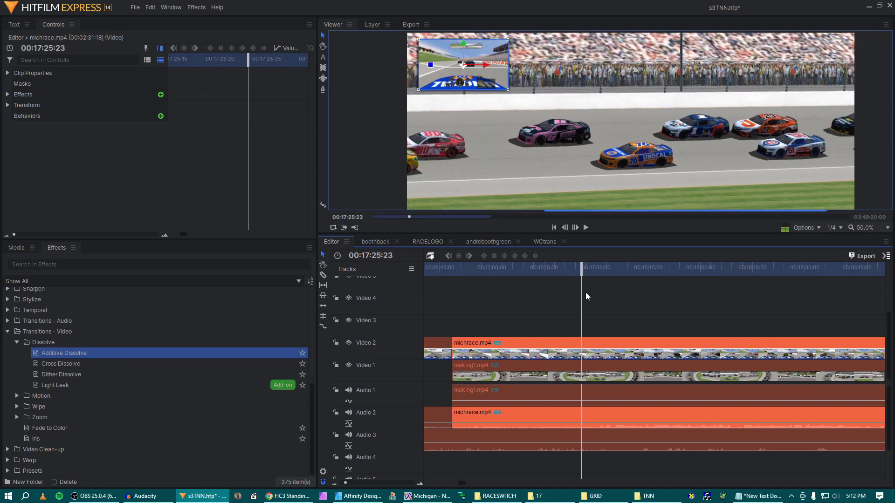
pyautogui.press('Right')
pyautogui.press('Right')
pyautogui.press('c')
pyautogui.click(583, 343)
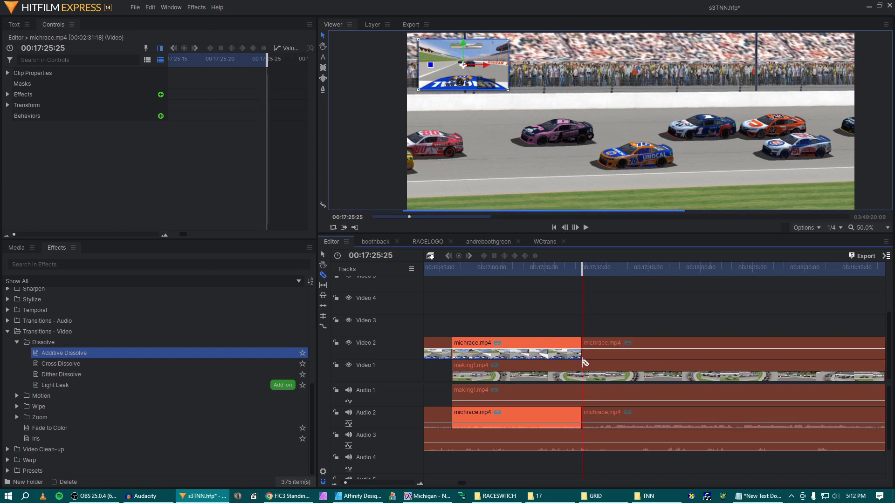
pyautogui.click(583, 363)
pyautogui.press('v')
# - Select both making1.mp4 sections with their audio and move them so the first one starts at 00:17:25:25
pyautogui.click(573, 369)
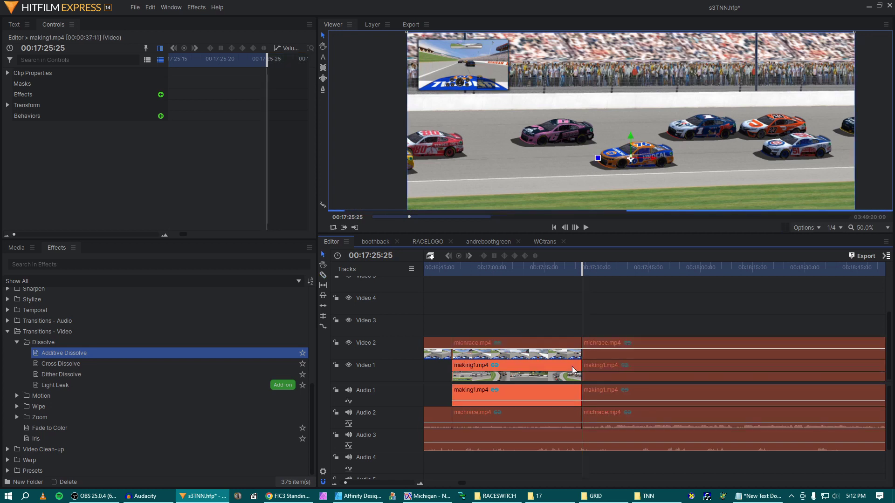
pyautogui.click(592, 369)
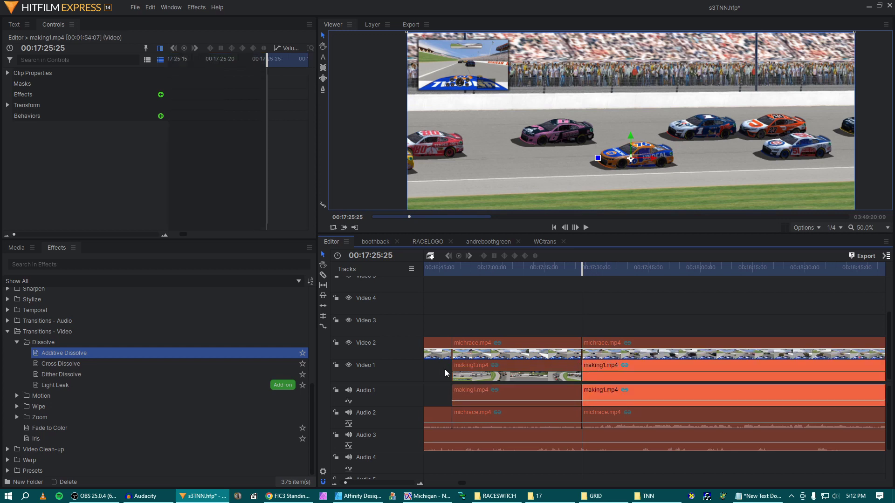
pyautogui.click(553, 391)
pyautogui.keyDown('ctrl'); pyautogui.click(595, 391); pyautogui.keyUp('ctrl')
pyautogui.moveTo(520, 365); pyautogui.dragTo(651, 368)
# - Delete the michrace.mp4 inset section before 00:17:25:25 and extend the preceding full-screen clip to that cut
pyautogui.click(474, 346)
pyautogui.click(496, 267)
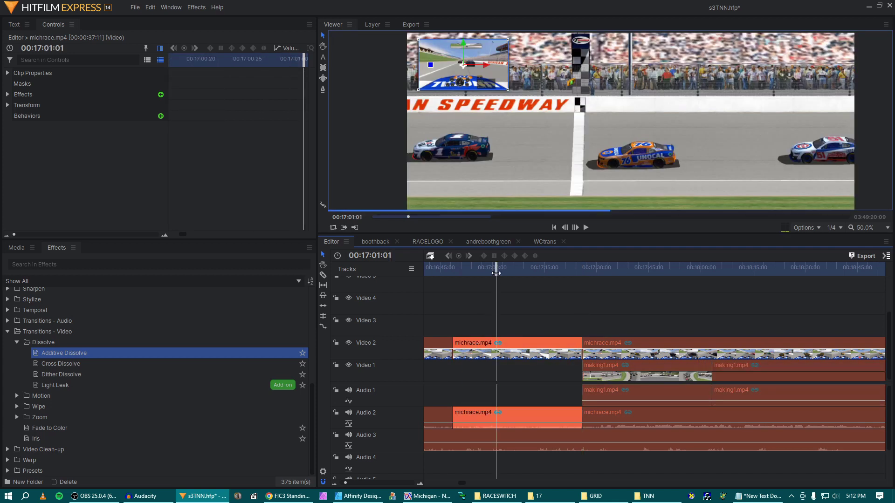
pyautogui.press('Delete')
pyautogui.moveTo(452, 349); pyautogui.dragTo(582, 357)
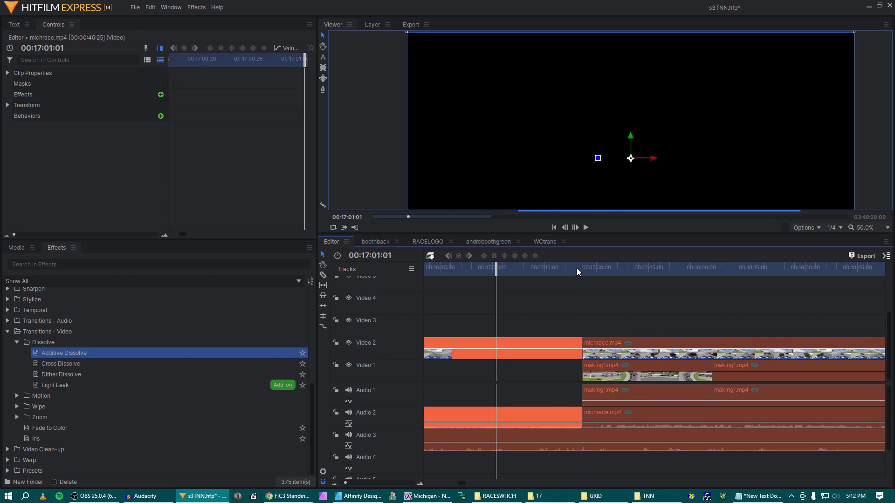
# - Play across the 00:17:25:25 cut from full-screen in-car footage to making1.mp4 with the inset
pyautogui.click(579, 268)
pyautogui.press('space')
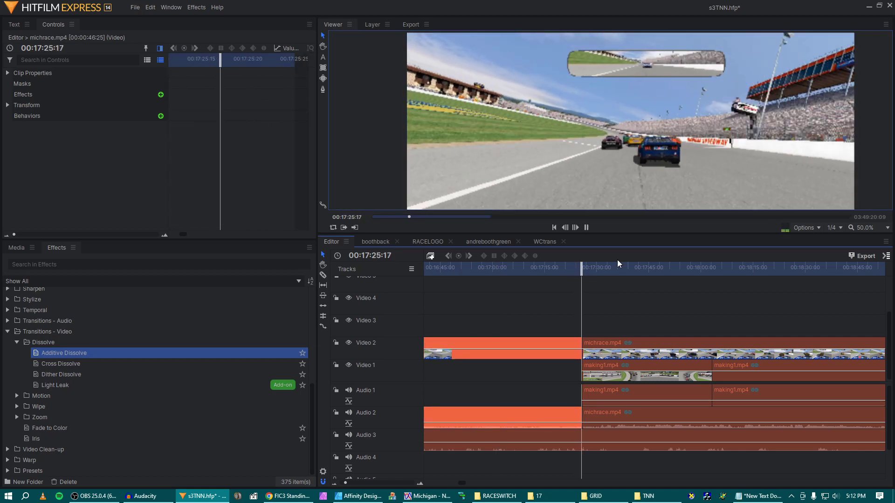
pyautogui.scroll(-2, 636, 133)
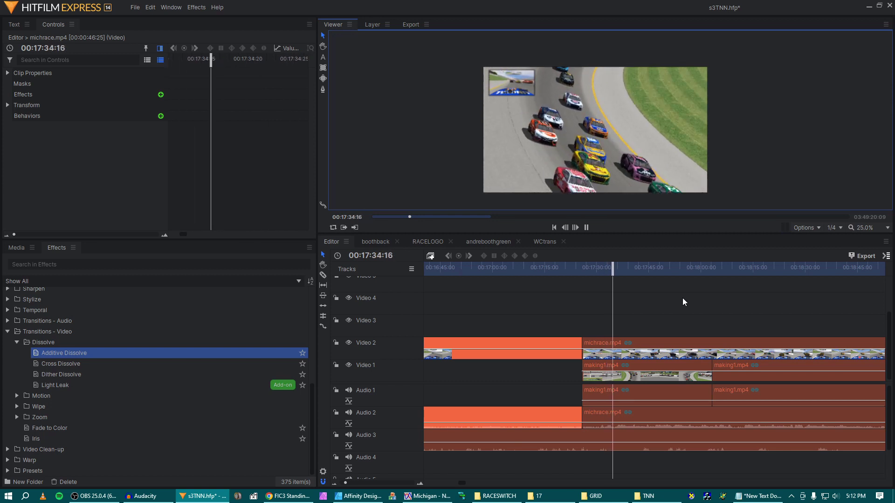
pyautogui.press('space')
# - Move the following michrace.mp4 clip to the end of making1.mp4, extend the inset clip up to it, and preview the extension
pyautogui.hscroll(5, 689, 309)
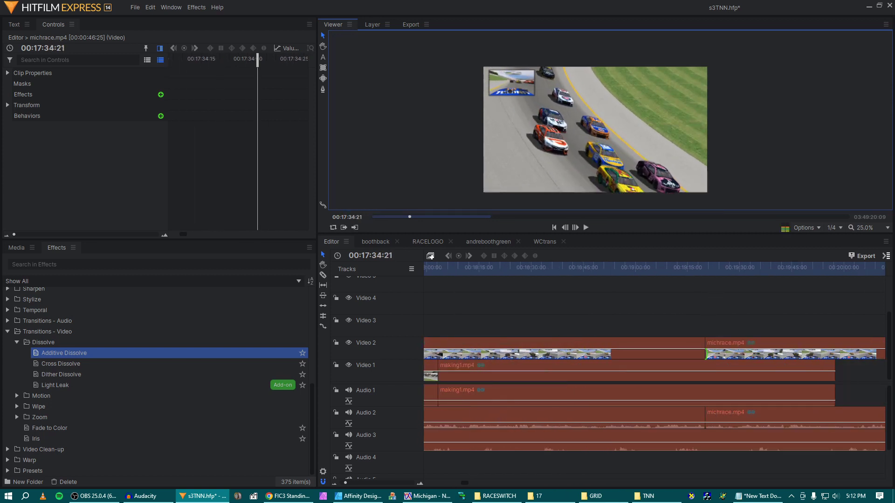
pyautogui.click(703, 345)
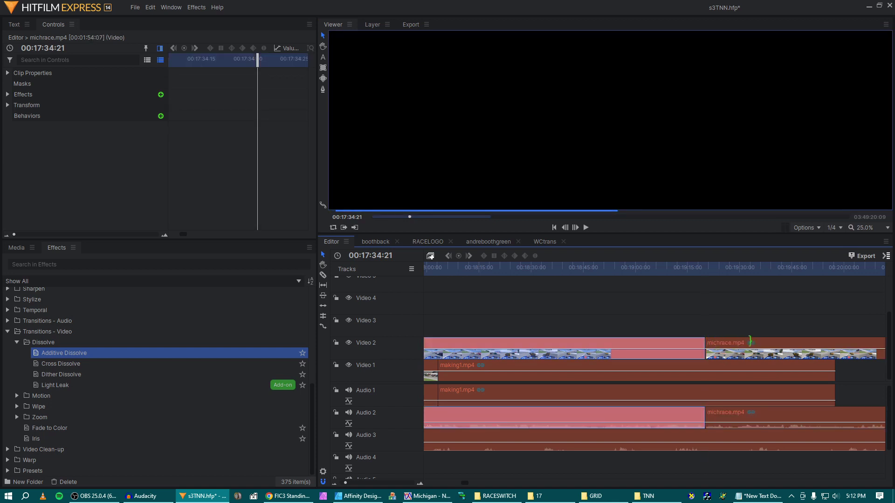
pyautogui.moveTo(712, 341); pyautogui.dragTo(835, 342)
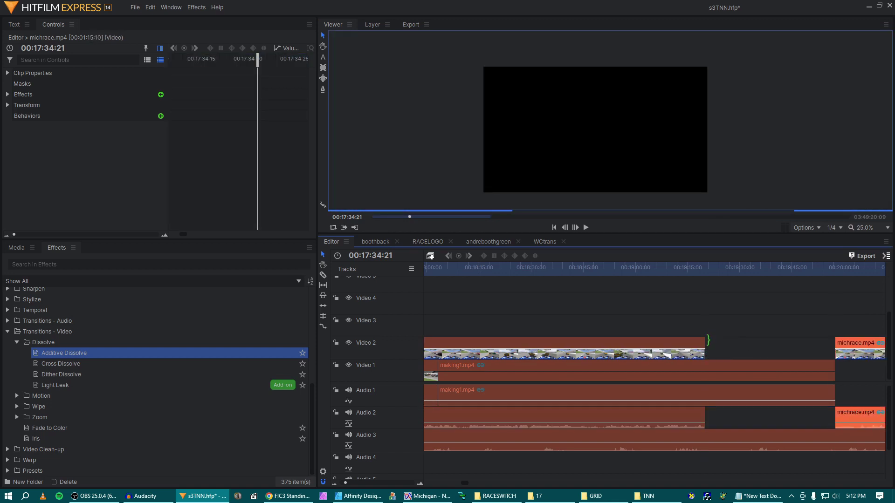
pyautogui.click(754, 345)
pyautogui.moveTo(705, 346); pyautogui.dragTo(834, 347)
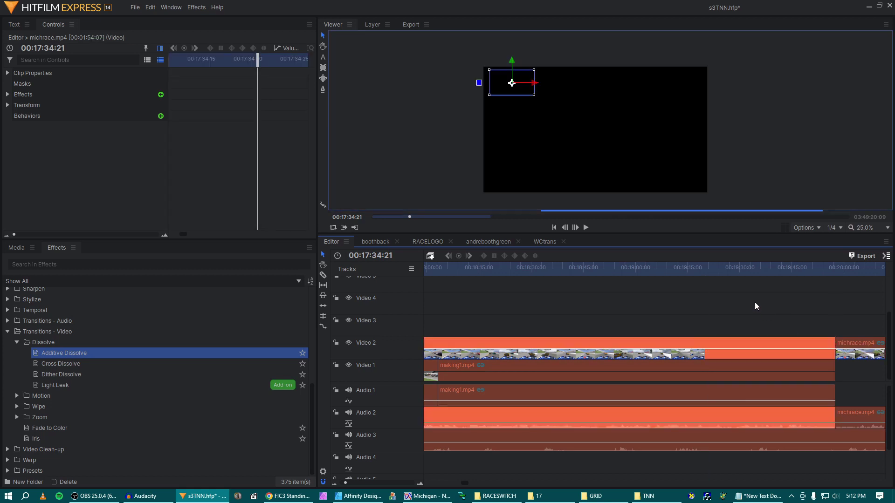
pyautogui.press('space')
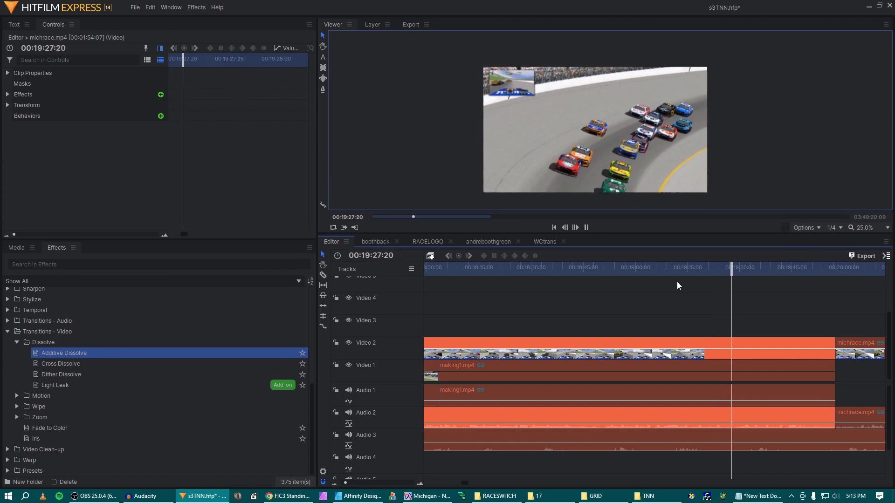
pyautogui.press('space')
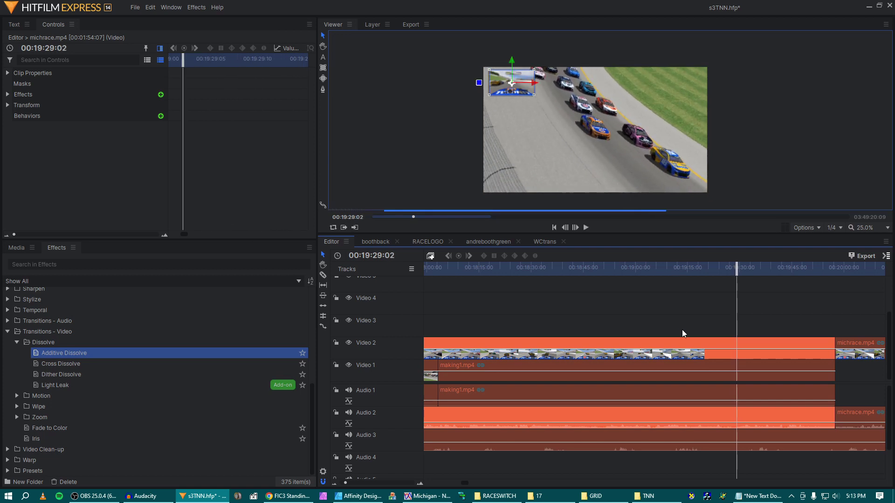
# - Review the leftover making1.mp4 clip parked beyond the one-hour mark and split it at 01:05:36:19
pyautogui.hscroll(5, 682, 329)
pyautogui.scroll(-10, 652, 321)
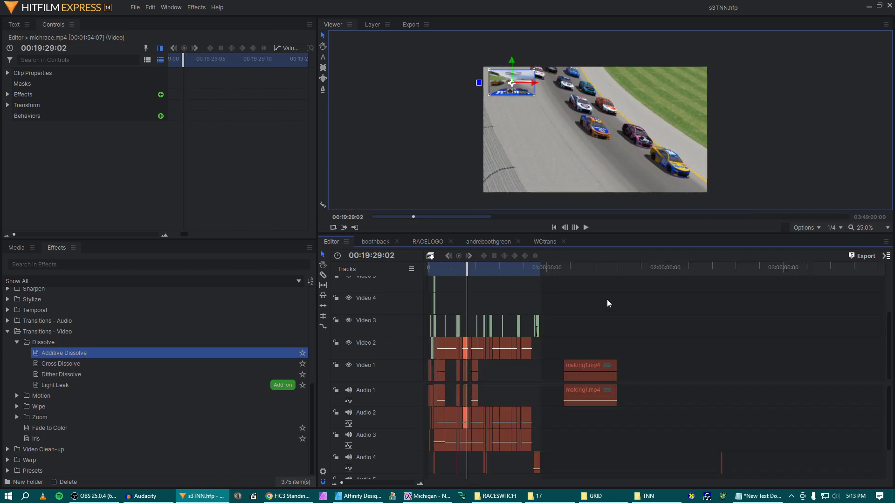
pyautogui.click(561, 315)
pyautogui.moveTo(587, 366); pyautogui.dragTo(580, 363)
pyautogui.scroll(10, 564, 297)
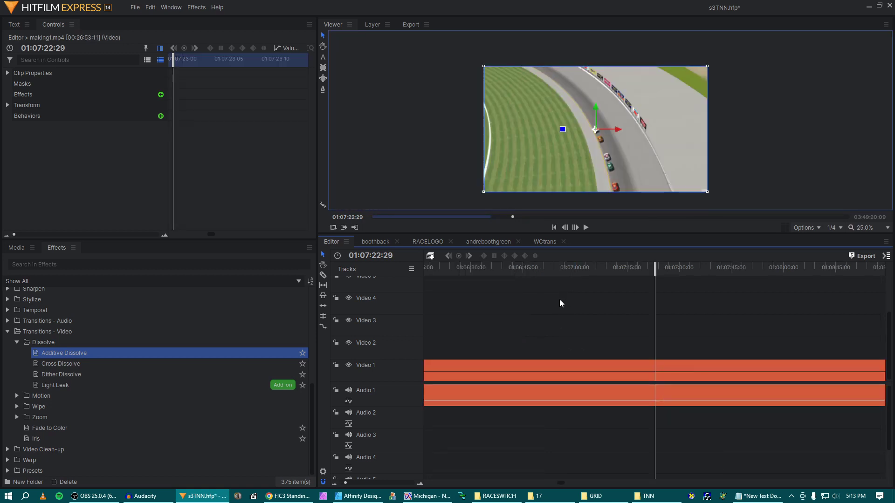
pyautogui.click(577, 271)
pyautogui.click(599, 273)
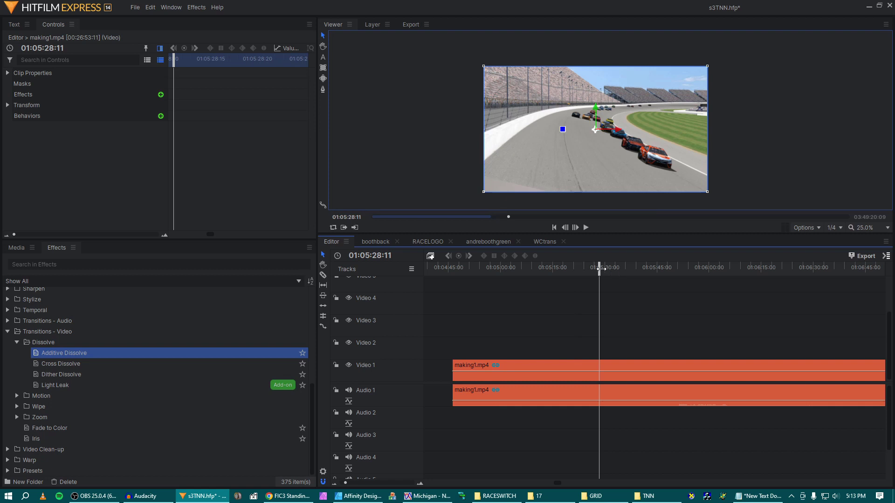
pyautogui.moveTo(601, 268); pyautogui.dragTo(626, 278)
pyautogui.press('space')
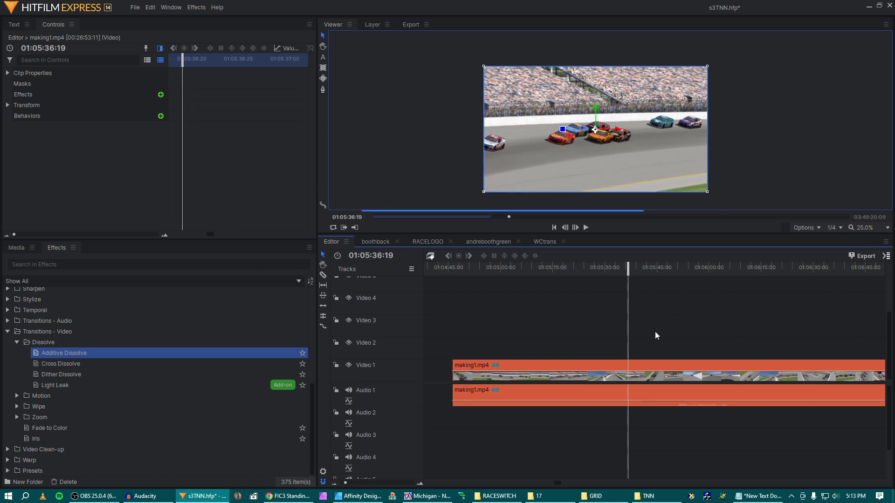
pyautogui.click(627, 361)
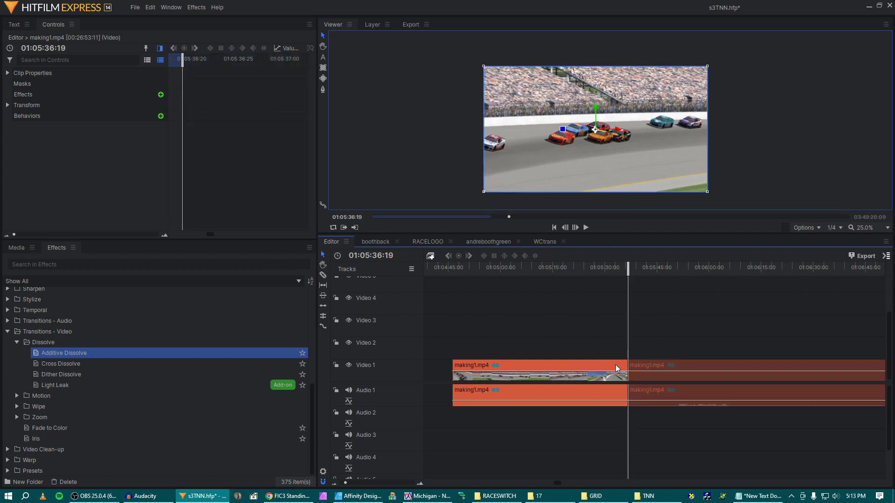
# - Delete the parked making1.mp4 part before 01:05:36:19, then cut the section from there to 01:06:48:27 to the clipboard
pyautogui.press('Delete')
pyautogui.press('v')
pyautogui.hscroll(3, 618, 366)
pyautogui.moveTo(571, 275); pyautogui.dragTo(819, 281)
pyautogui.press('c')
pyautogui.click(792, 367)
pyautogui.press('Delete')
# - Paste the making1.mp4 section on Video 1 and align its start with the Swampland music and michrace.mp4 clip before COMM1.png
pyautogui.scroll(-10, 789, 366)
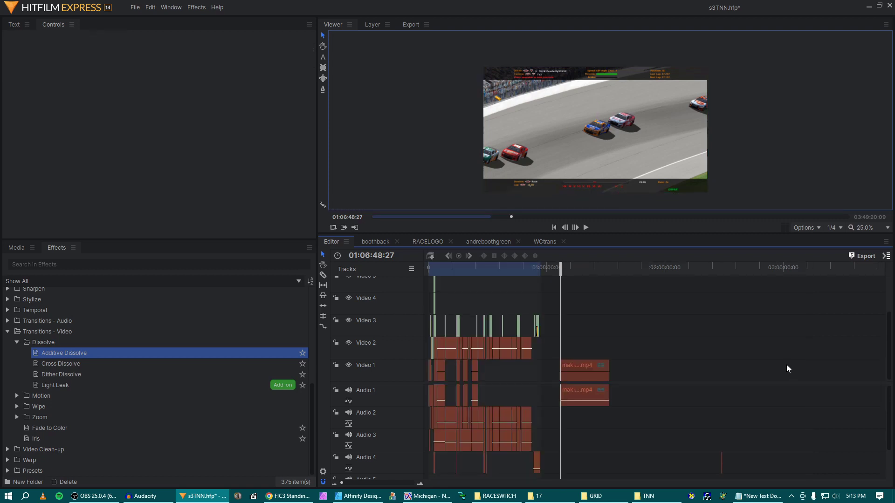
pyautogui.click(480, 267)
pyautogui.scroll(10, 513, 302)
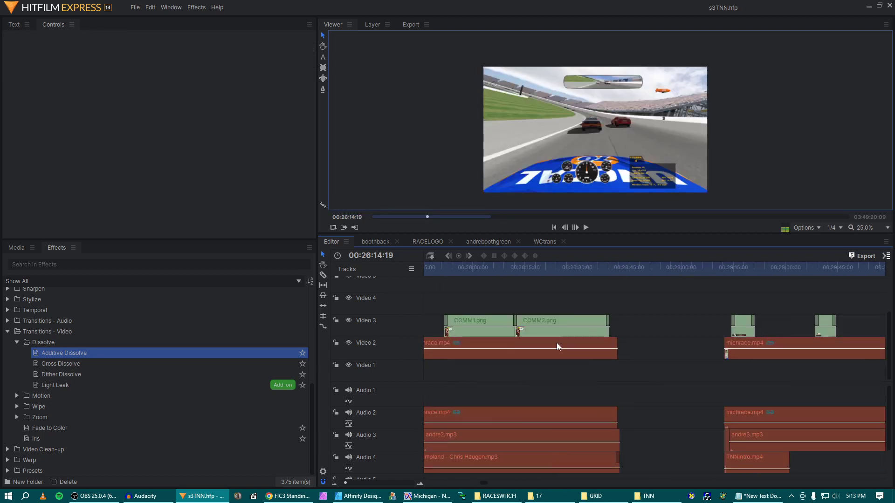
pyautogui.click(563, 267)
pyautogui.hotkey('ctrl', 'v')
pyautogui.moveTo(577, 366); pyautogui.dragTo(561, 365)
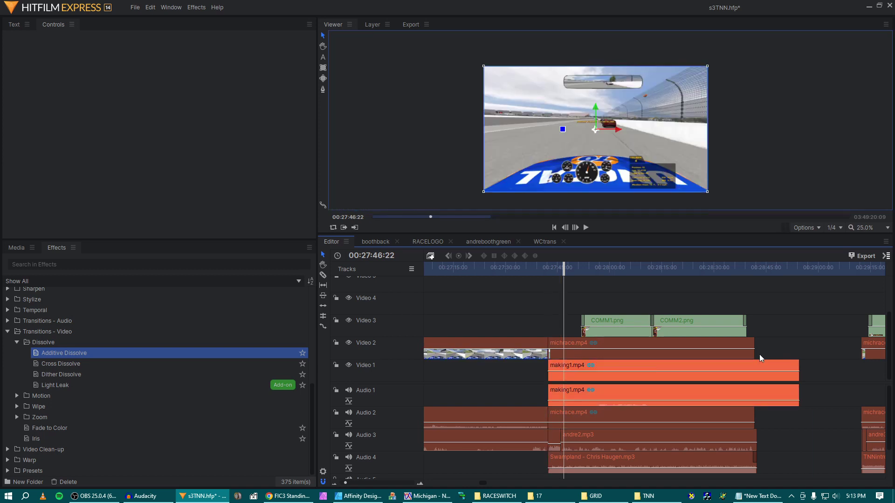
# - Trim the pasted making1.mp4 to the end of the Swampland music and delete the michrace.mp4 clip covering it
pyautogui.click(757, 365)
pyautogui.press('v')
pyautogui.click(762, 365)
pyautogui.press('Delete')
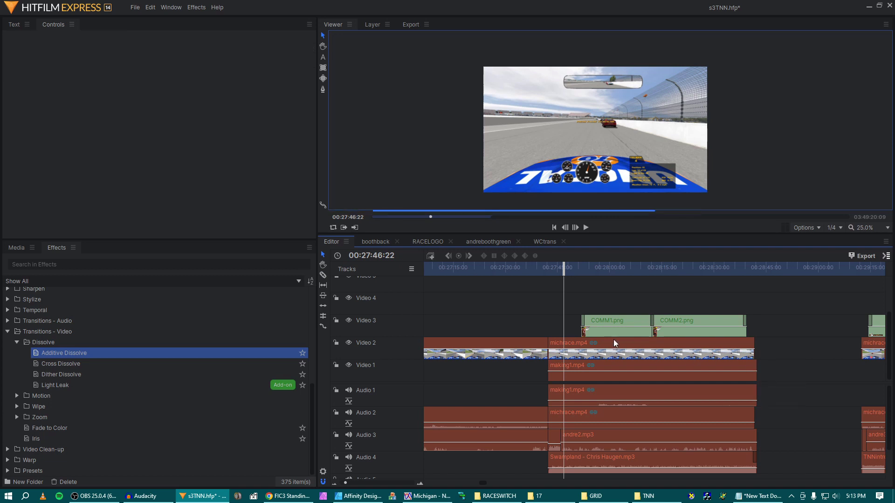
pyautogui.click(613, 344)
pyautogui.press('Delete')
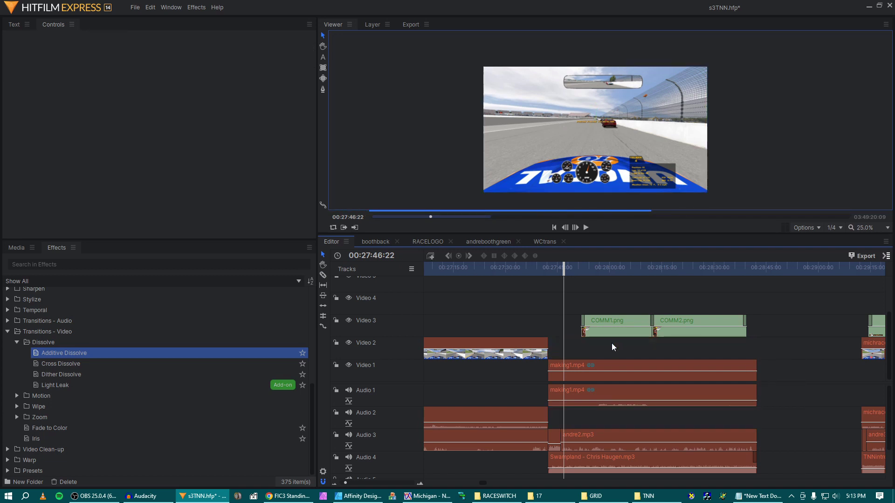
# - Set the audio level of the pasted making1.mp4 clip to -4.0 dB
pyautogui.click(572, 403)
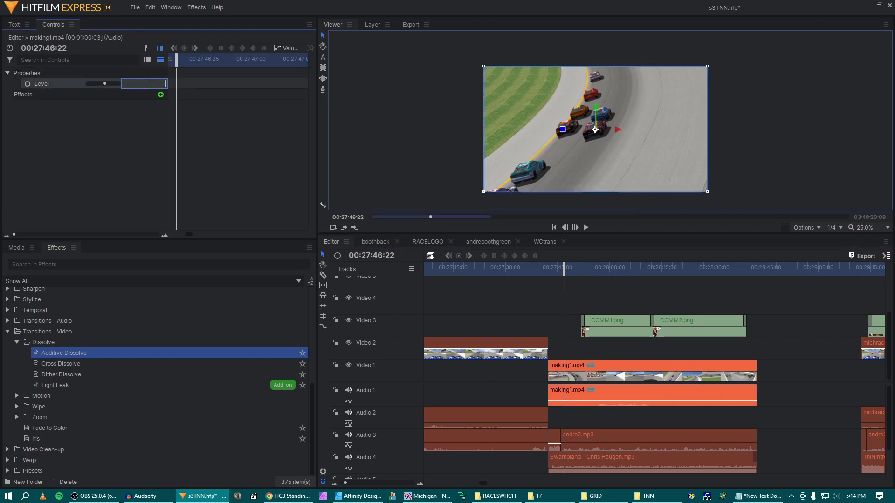
pyautogui.write('0')
pyautogui.press('Return')
# - Play from 00:27:39:19 into the making1.mp4 clip and trim the start of COMM1.png to 00:27:55:01
pyautogui.click(539, 267)
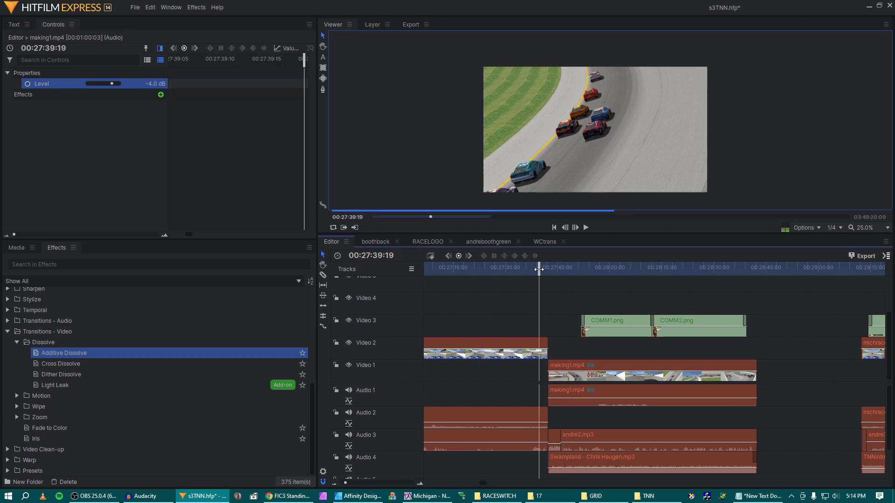
pyautogui.press('space')
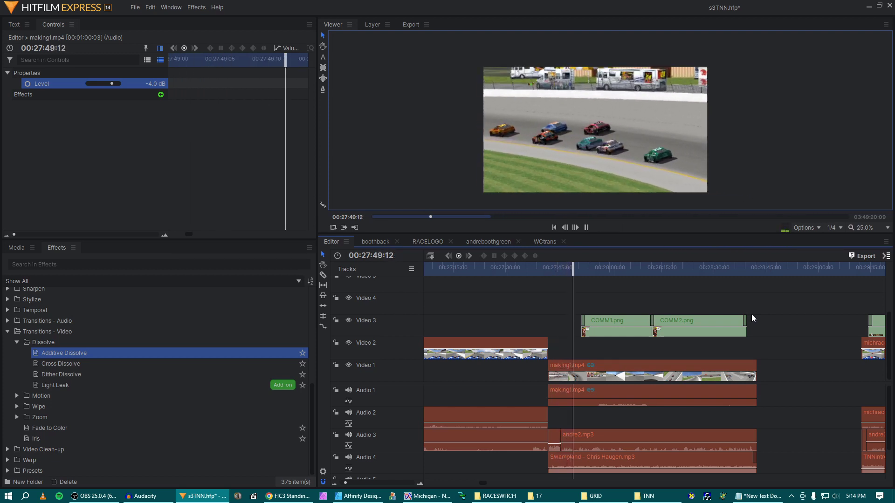
pyautogui.press('space')
pyautogui.scroll(3, 586, 368)
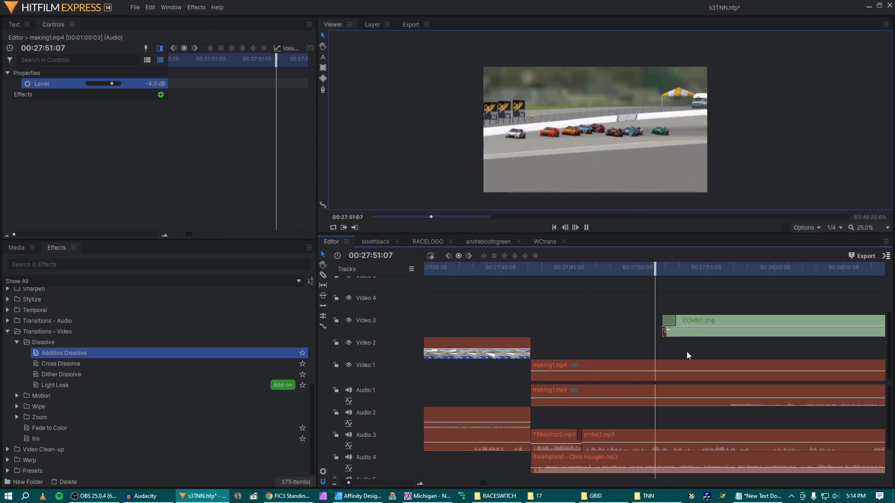
pyautogui.scroll(-3, 687, 351)
pyautogui.press('space')
pyautogui.press('space')
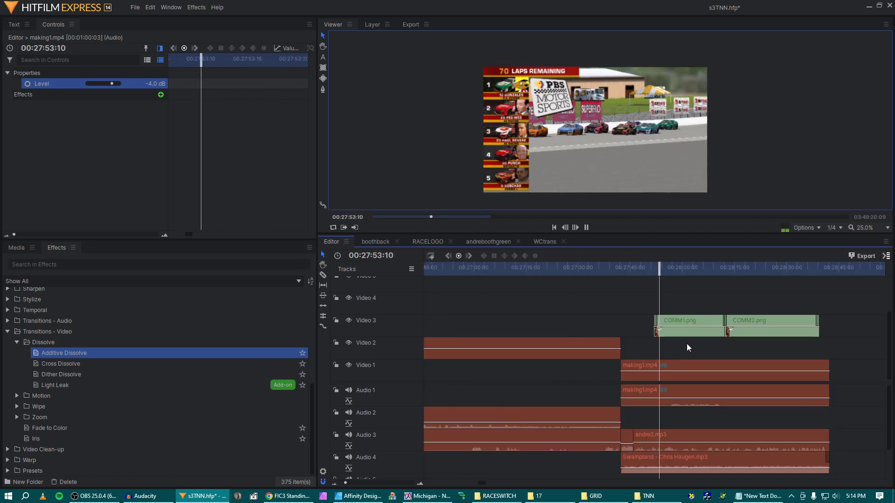
pyautogui.press('space')
pyautogui.moveTo(656, 338); pyautogui.dragTo(662, 335)
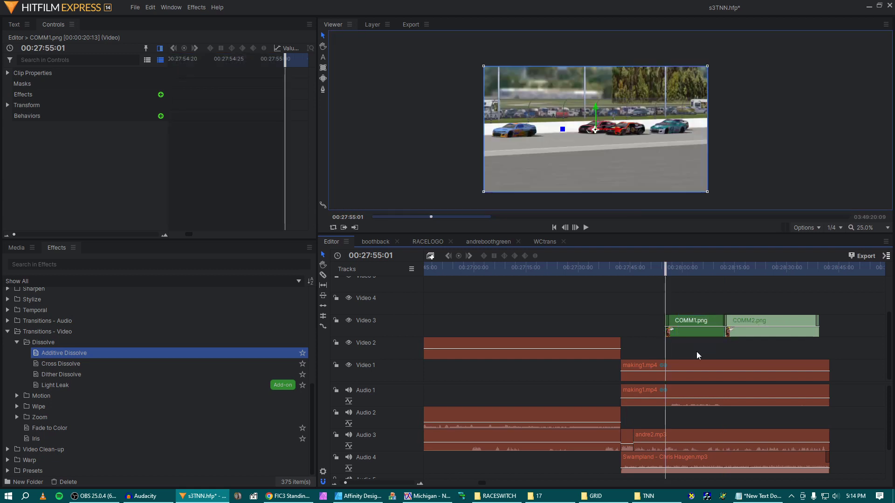
# - Review the footage under COMM1.png and split making1.mp4 to isolate the 13:27 section ending at 00:28:10:15
pyautogui.press('space')
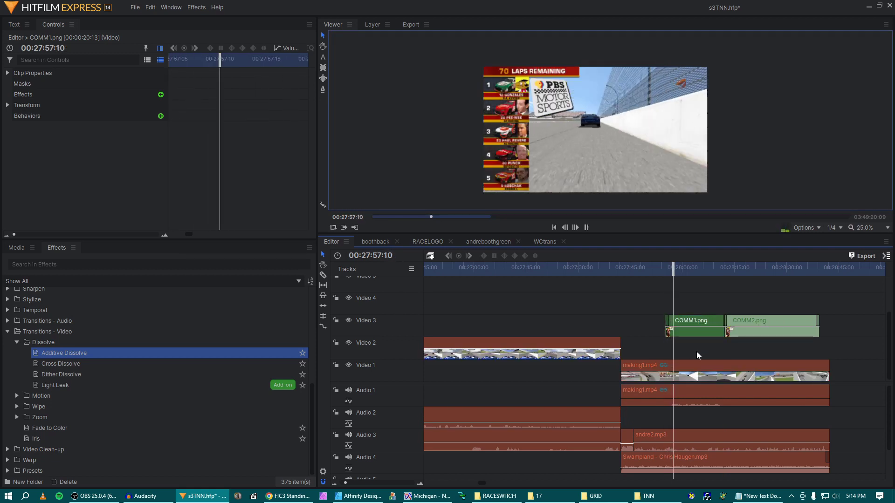
pyautogui.press('space')
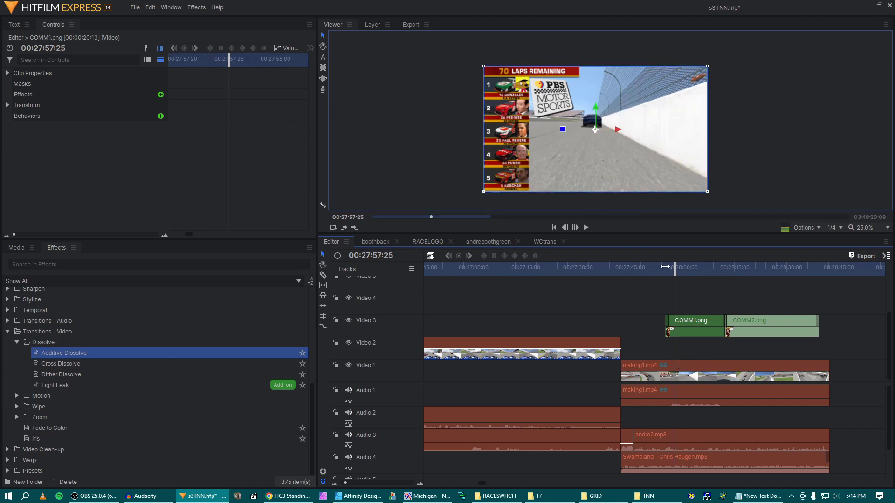
pyautogui.moveTo(665, 267); pyautogui.dragTo(719, 272)
pyautogui.click(673, 390)
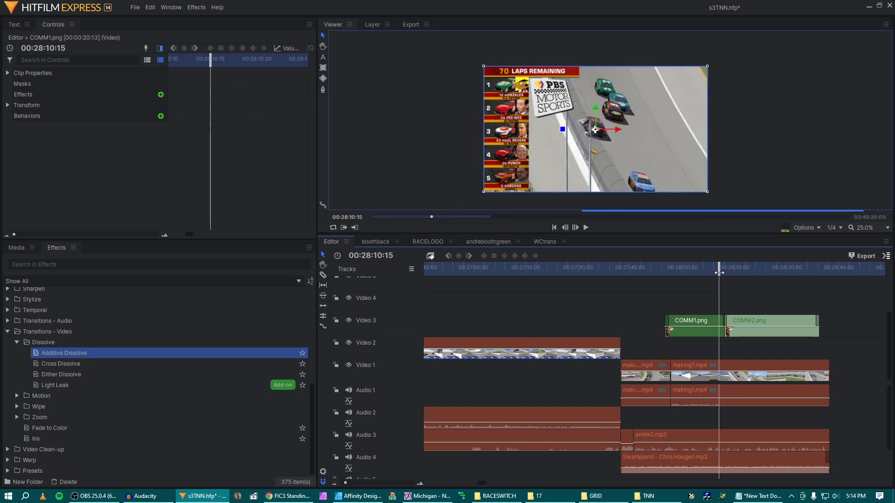
pyautogui.click(721, 393)
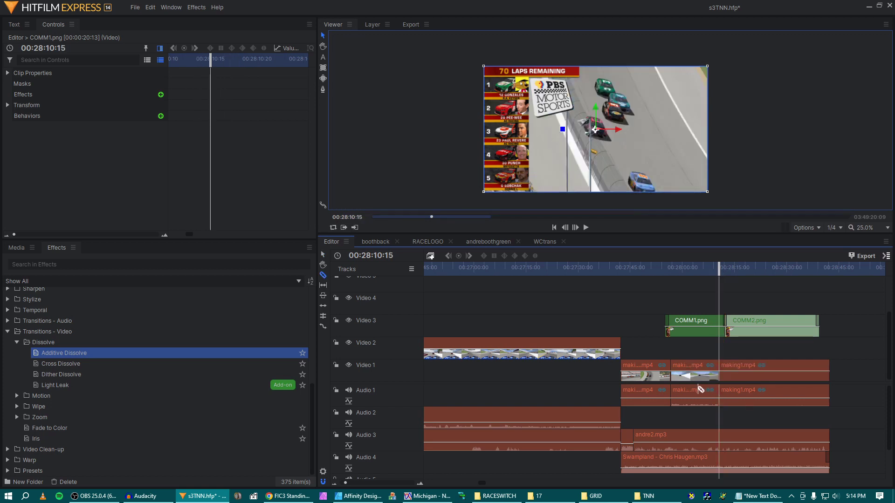
# - Set the isolated making1.mp4 section's audio level to -15.0 dB and play back its start and end
pyautogui.press('v')
pyautogui.click(159, 82)
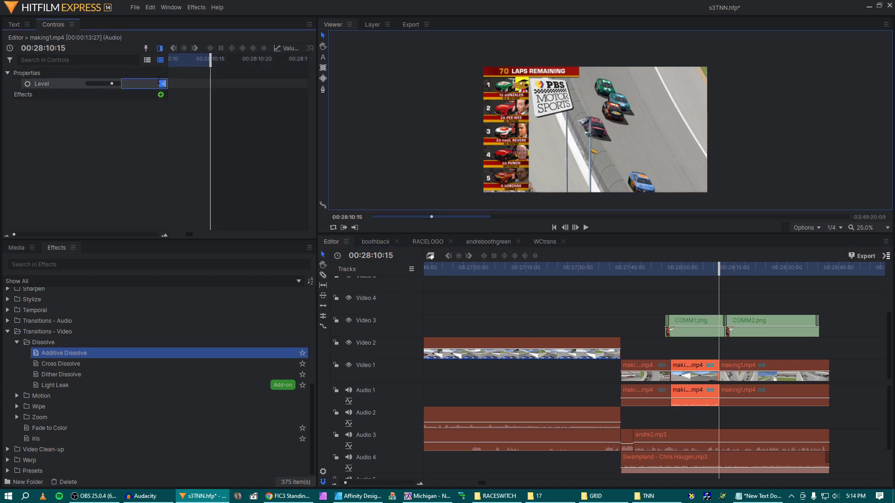
pyautogui.press('Return')
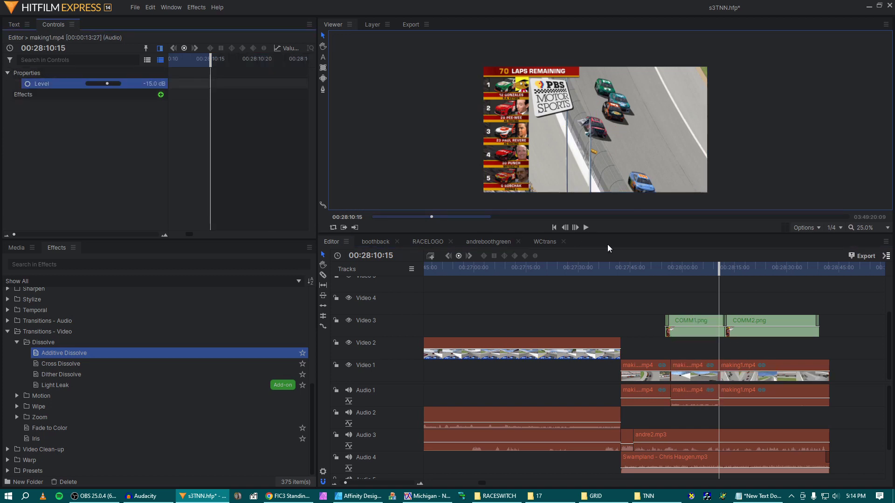
pyautogui.click(672, 276)
pyautogui.press('space')
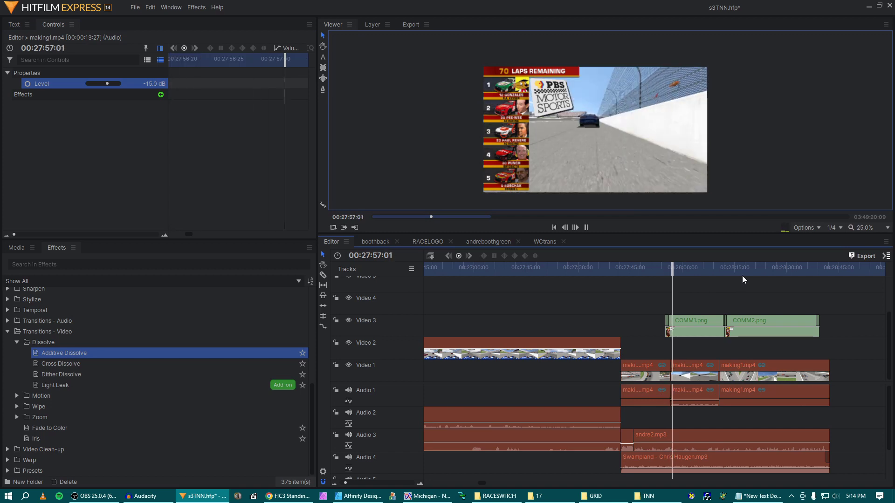
pyautogui.click(717, 272)
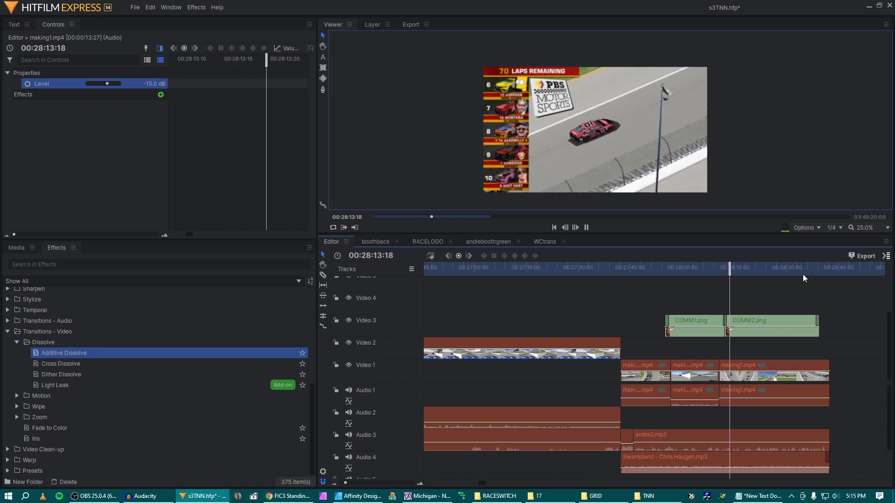
# - Remove the part of COMM2.png before 00:28:15:27 and extend COMM1.png up to that point
pyautogui.press('space')
pyautogui.click(746, 323)
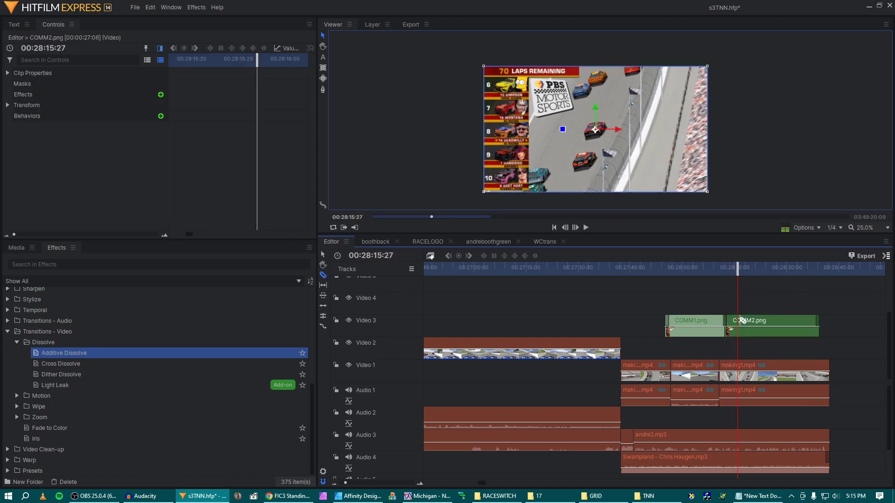
pyautogui.click(742, 320)
pyautogui.press('Delete')
pyautogui.moveTo(726, 324); pyautogui.dragTo(737, 324)
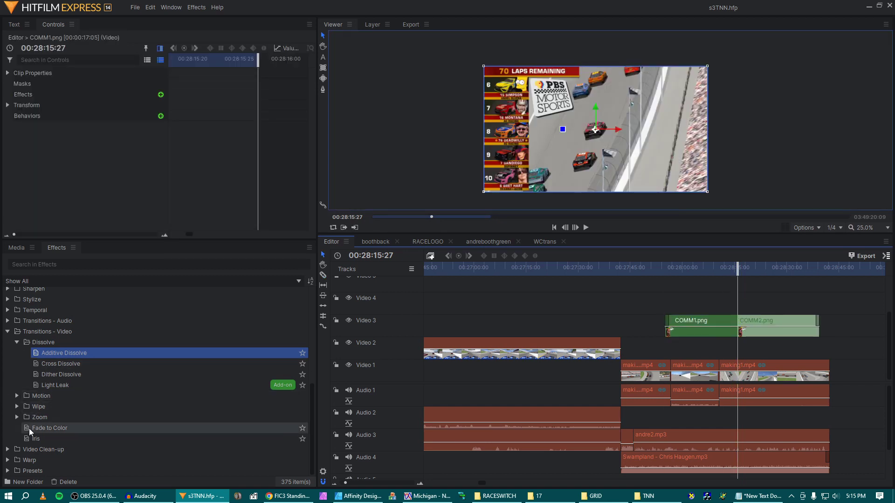
# - Add a Fade to Color transition between COMM1.png and COMM2.png, set its color to white, and preview it
pyautogui.moveTo(29, 432); pyautogui.dragTo(738, 322)
pyautogui.click(162, 73)
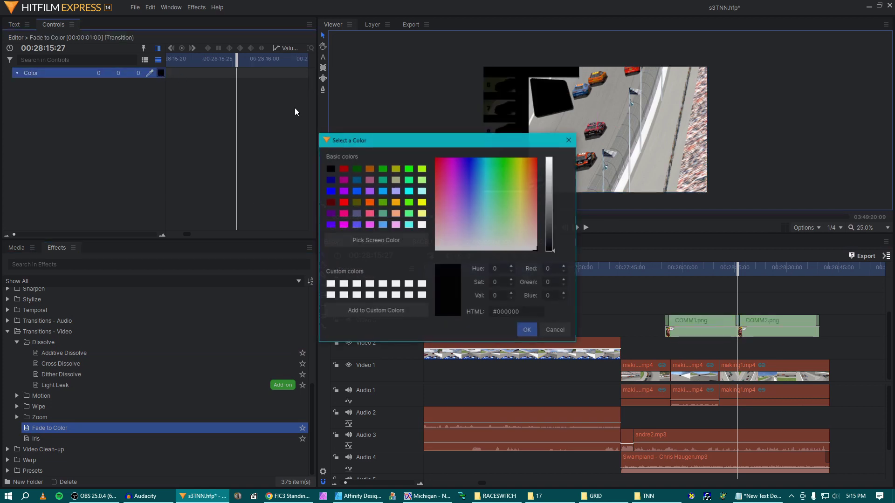
pyautogui.moveTo(549, 200); pyautogui.dragTo(549, 156)
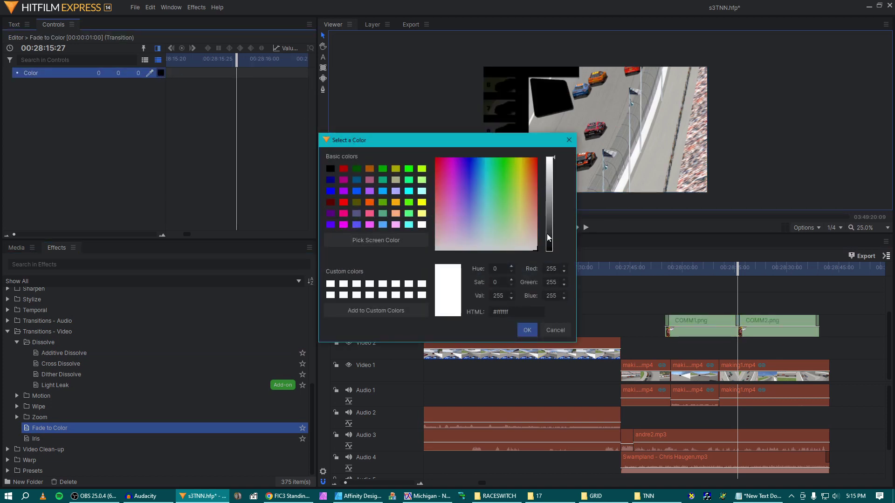
pyautogui.click(527, 331)
pyautogui.press('space')
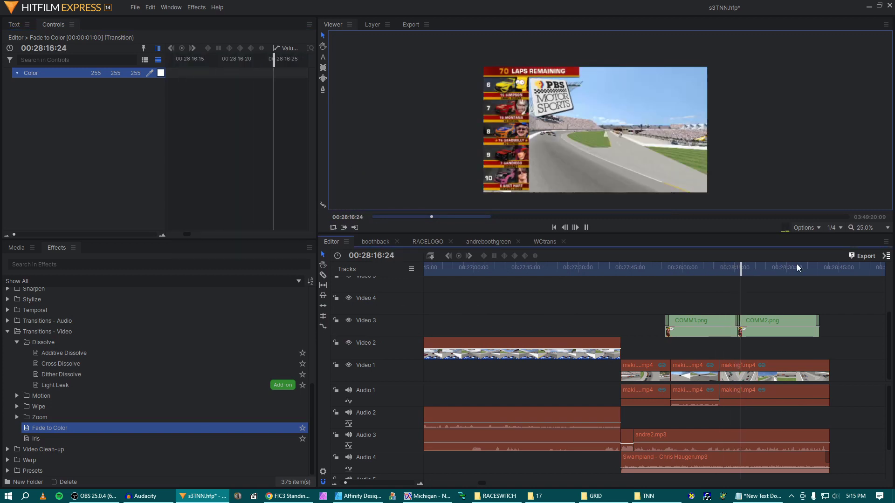
# - Extend the end of COMM2.png to match the end of the making1.mp4 clip
pyautogui.moveTo(805, 322); pyautogui.dragTo(807, 315)
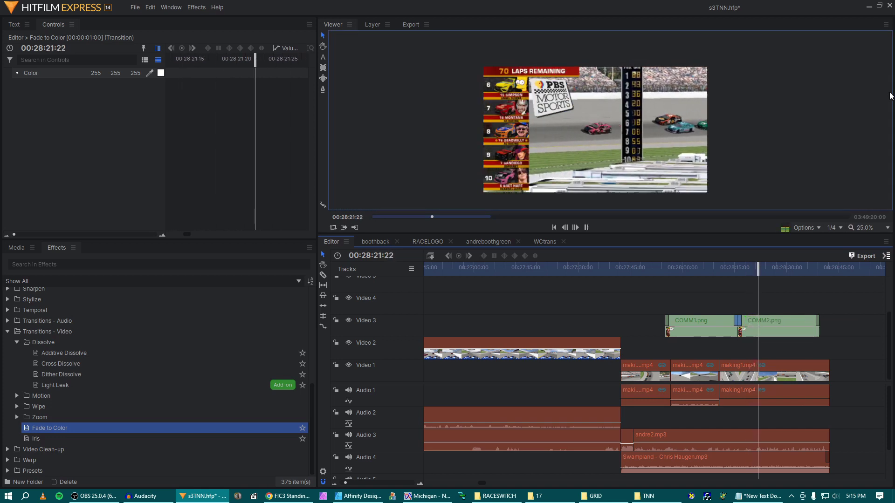
pyautogui.click(798, 333)
pyautogui.moveTo(819, 328); pyautogui.dragTo(829, 329)
pyautogui.press('space')
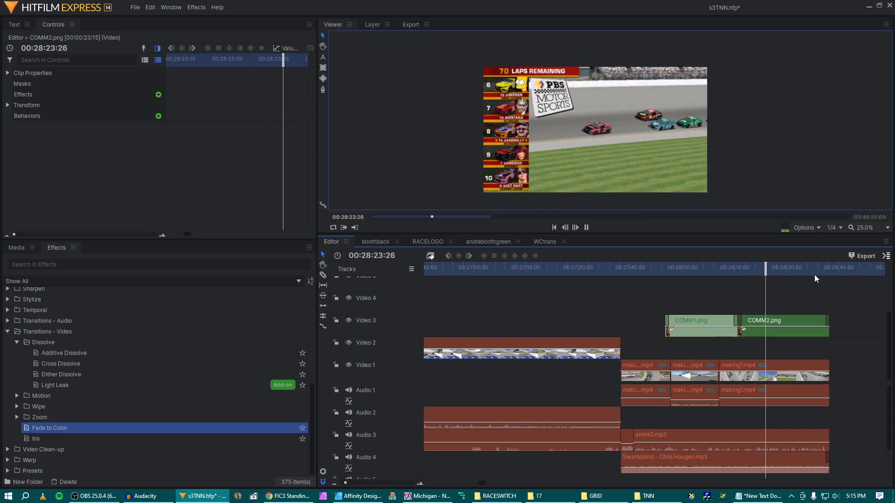
# - Check the end of the segment around 00:28:40 and add a Cross Dissolve to the end of the making1.mp4 video
pyautogui.press('space')
pyautogui.scroll(3, 790, 359)
pyautogui.scroll(-3, 781, 352)
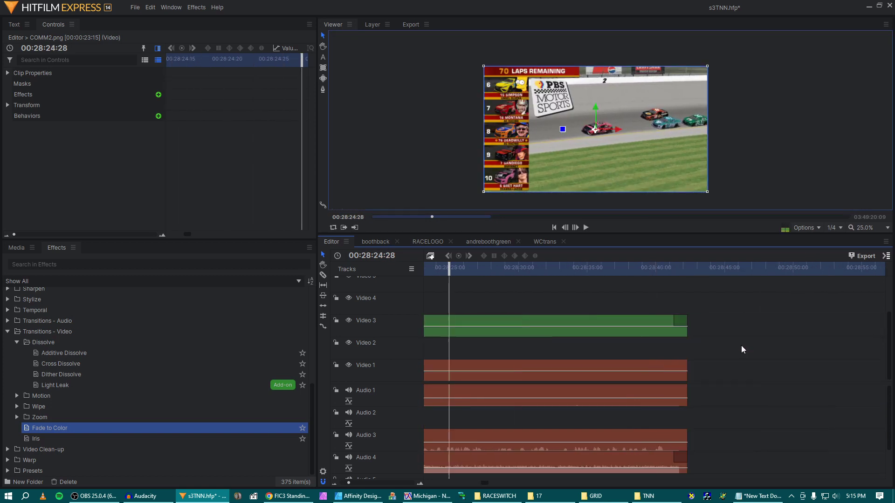
pyautogui.click(659, 270)
pyautogui.moveTo(659, 270); pyautogui.dragTo(662, 270)
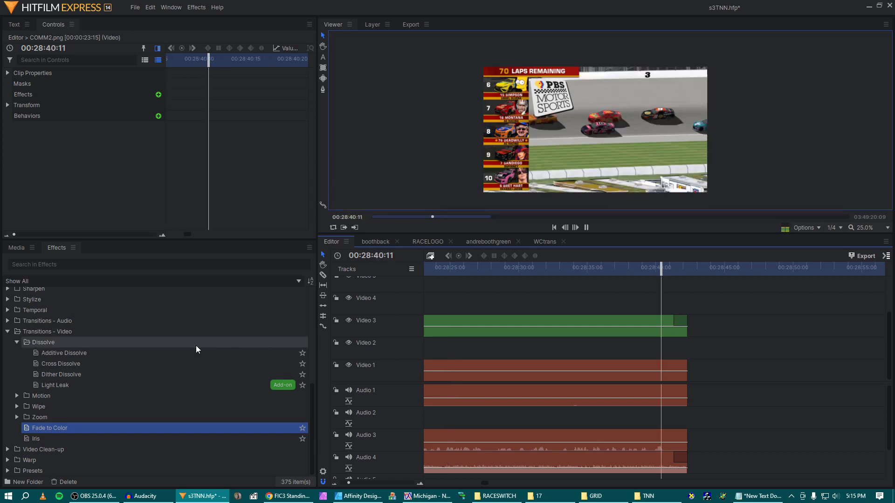
pyautogui.moveTo(66, 364); pyautogui.dragTo(681, 370)
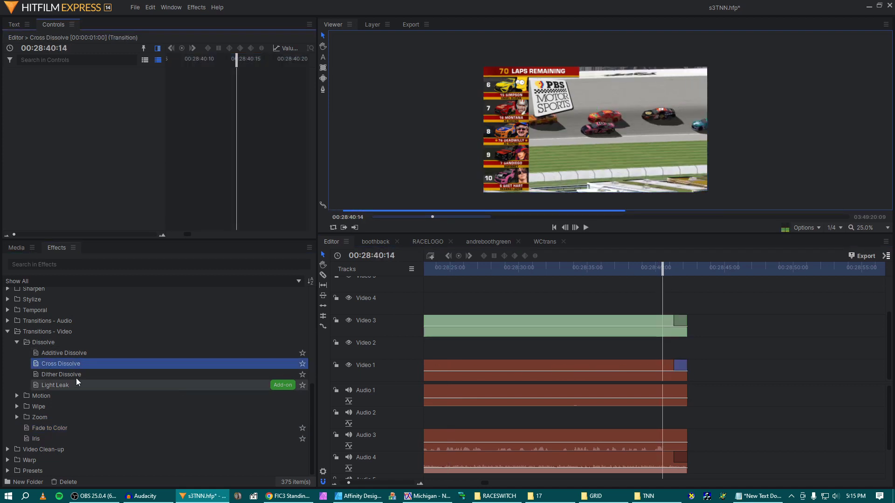
# - Add Cross Fade transitions to the ends of the making1.mp4 audio and andre2.mp3
pyautogui.click(8, 320)
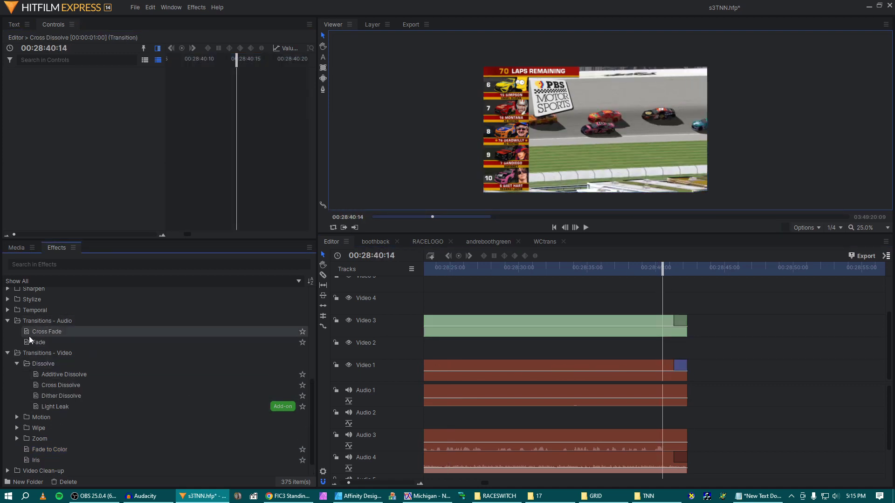
pyautogui.moveTo(29, 336); pyautogui.dragTo(680, 396)
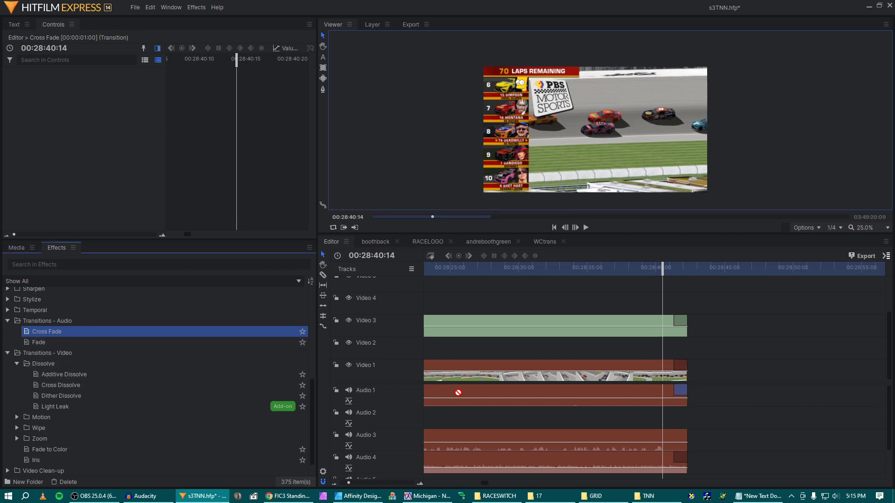
pyautogui.scroll(-4, 606, 326)
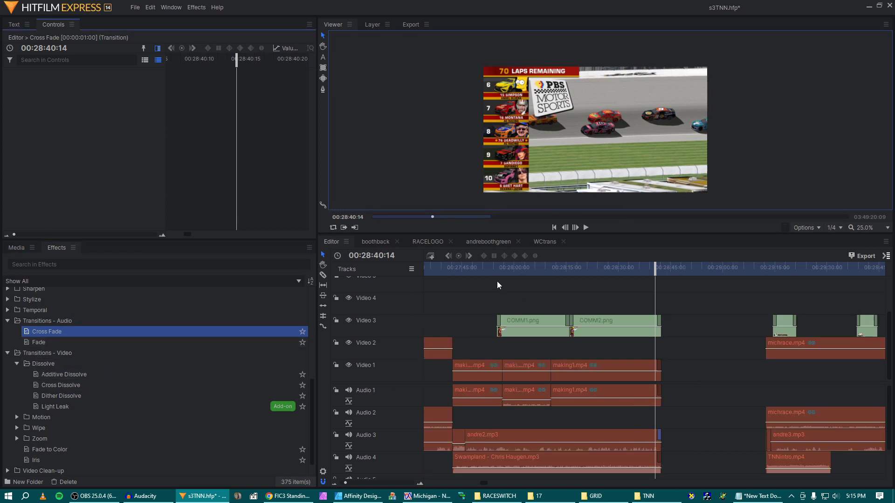
# - Play back the white fade from 00:28:15:09 and the fade-out at the end of COMM2.png
pyautogui.click(566, 267)
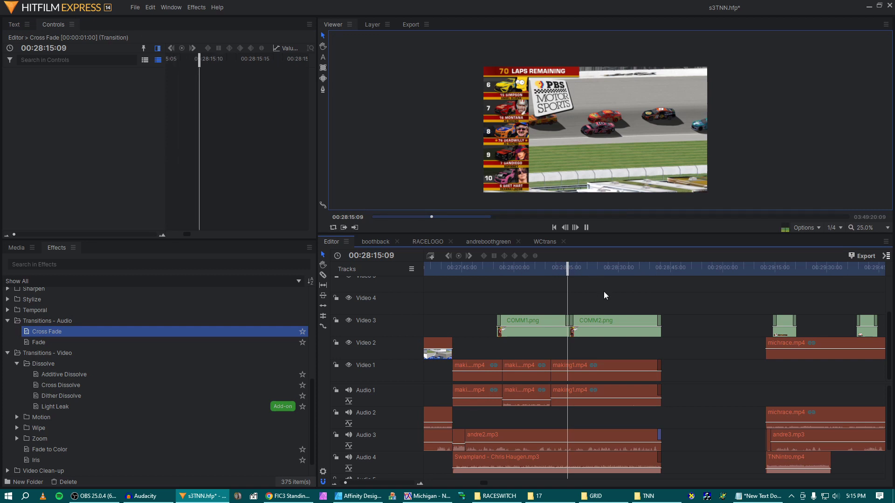
pyautogui.press('space')
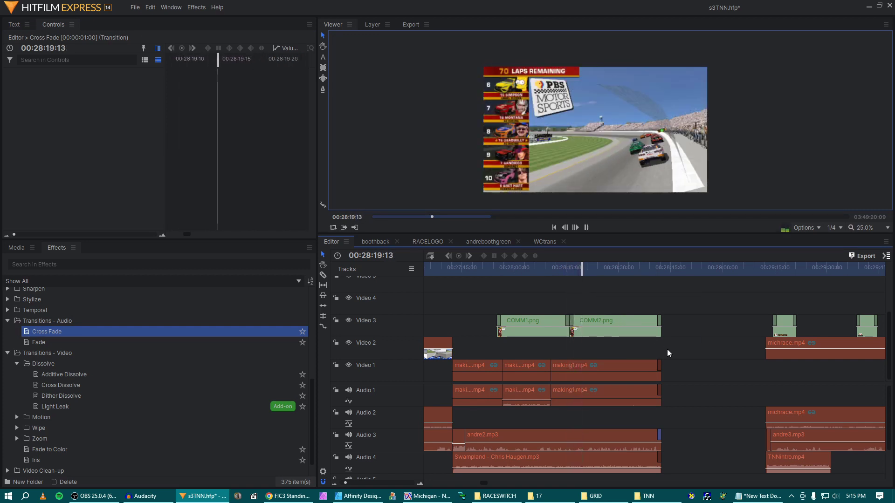
pyautogui.click(651, 269)
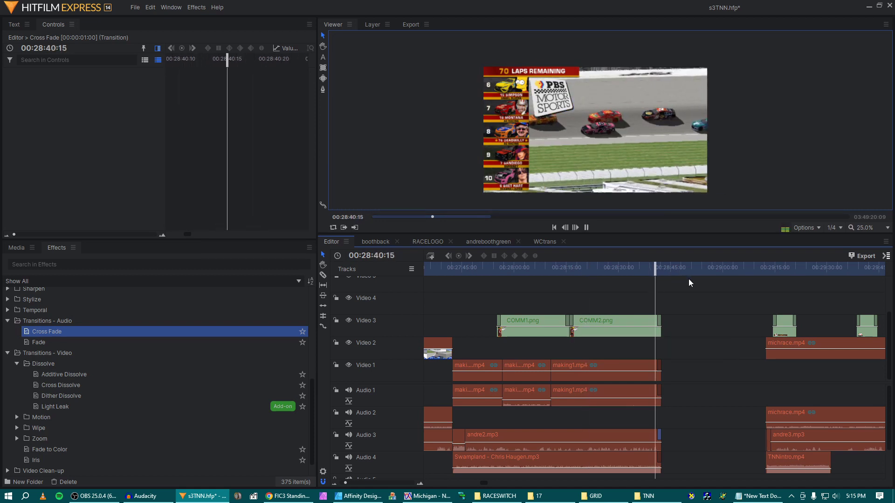
# - Save the s3TNN project, switch to Affinity Designer and save the SNAP document
pyautogui.hotkey('ctrl', 's')
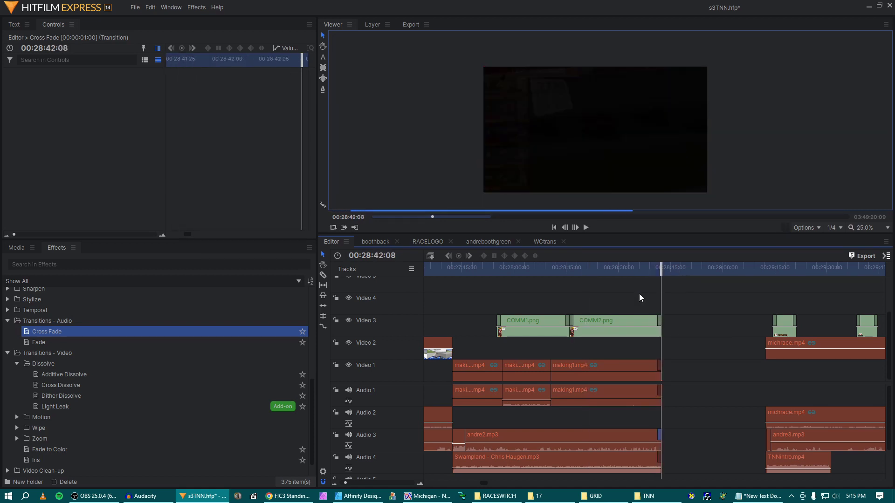
pyautogui.click(869, 7)
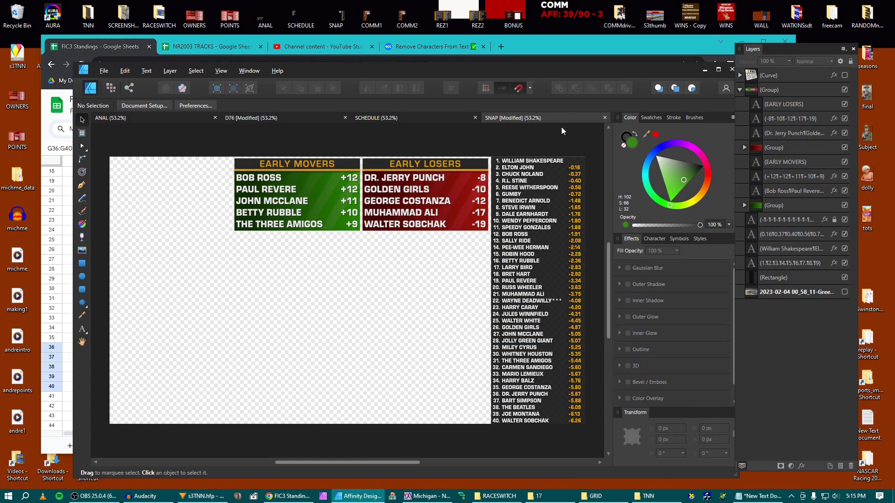
pyautogui.hotkey('ctrl', 's')
# - Close the SCHEDULE document, save and close D76, and close ANAL, leaving SNAP open
pyautogui.click(475, 118)
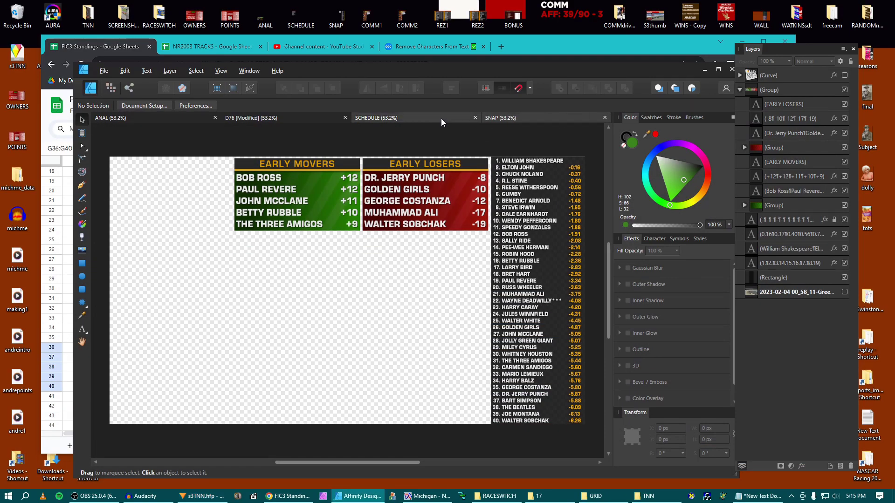
pyautogui.click(310, 120)
pyautogui.hotkey('ctrl', 's')
pyautogui.hotkey('ctrl', 'w')
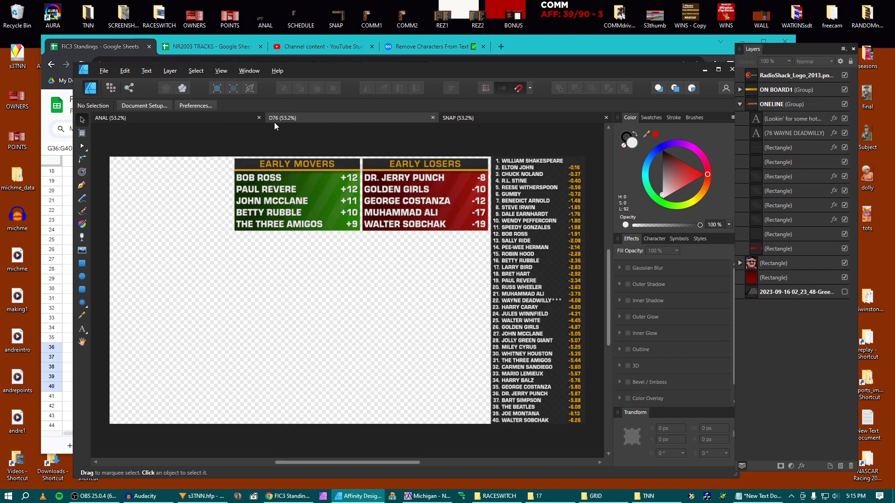
pyautogui.click(219, 116)
pyautogui.hotkey('ctrl', 'w')
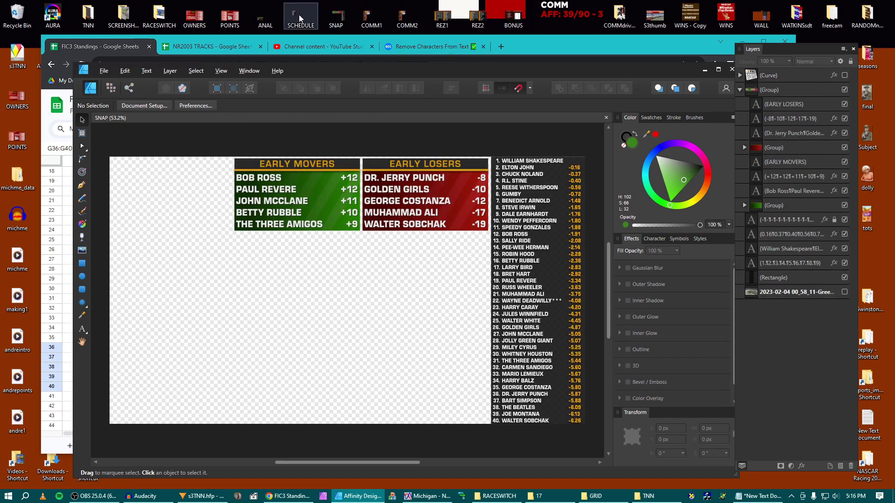
# - Open the COMM1 and COMM2 documents from the desktop and set COMM1's laps remaining number to 44
pyautogui.doubleClick(372, 17)
pyautogui.doubleClick(407, 17)
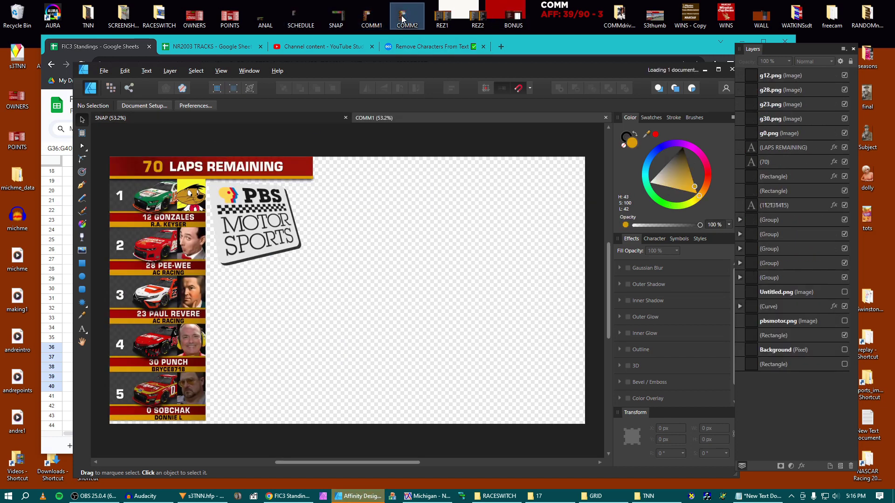
pyautogui.click(349, 119)
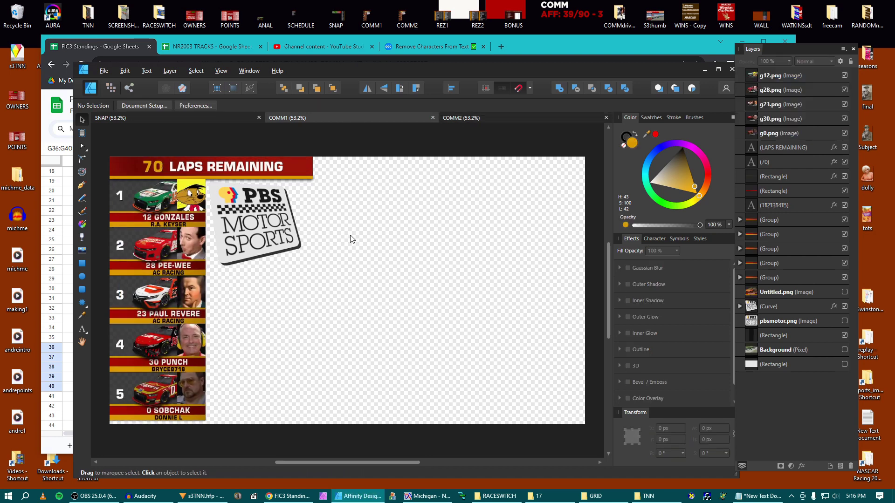
pyautogui.doubleClick(148, 164)
pyautogui.write('44')
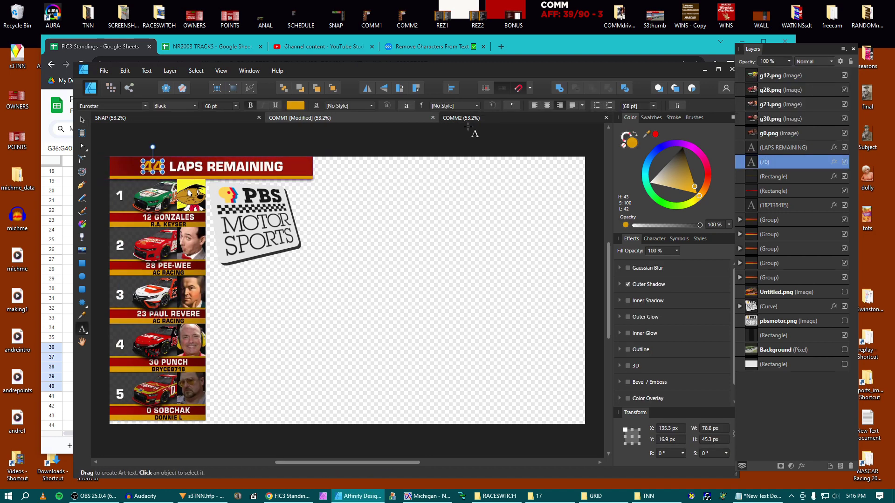
# - Set the laps remaining number in COMM2 to 44
pyautogui.click(461, 118)
pyautogui.doubleClick(157, 171)
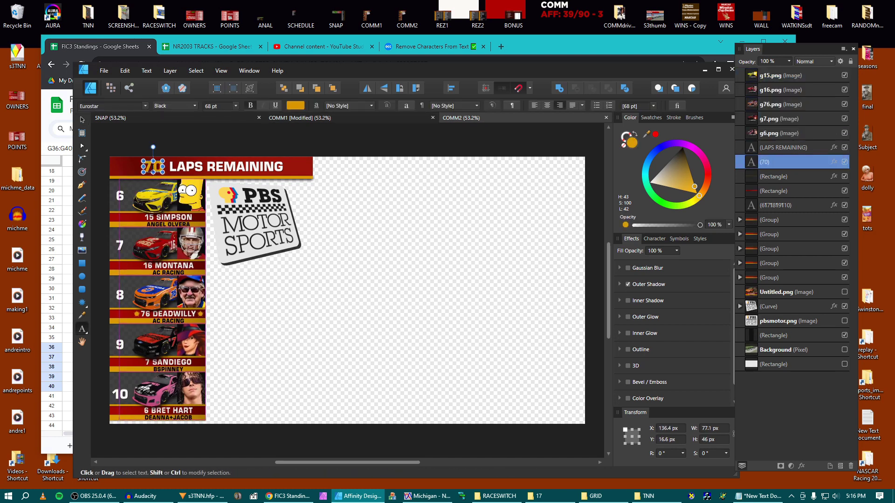
pyautogui.write('44')
pyautogui.press('Escape')
pyautogui.click(80, 120)
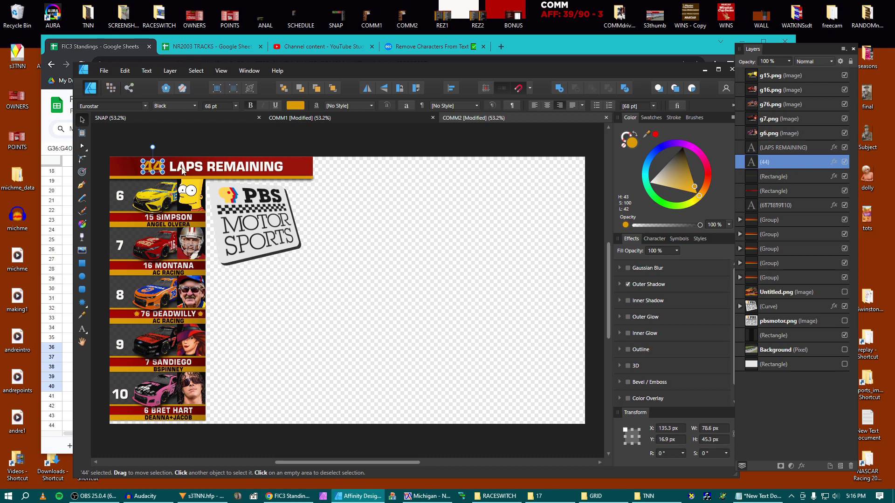
# - Open the COMMdrivers folder and place the driver images g77, g33, g11, g43 and g9 into COMM2
pyautogui.doubleClick(619, 16)
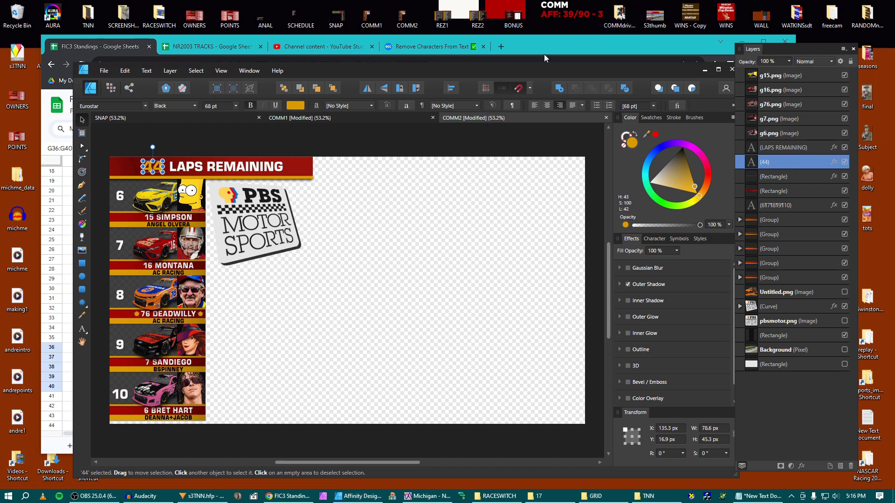
pyautogui.moveTo(443, 39); pyautogui.dragTo(700, 53)
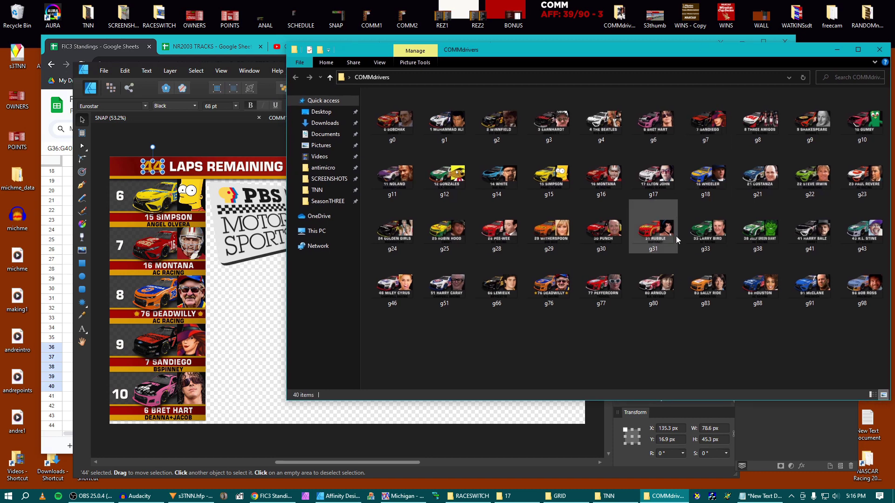
pyautogui.moveTo(601, 285); pyautogui.dragTo(157, 228)
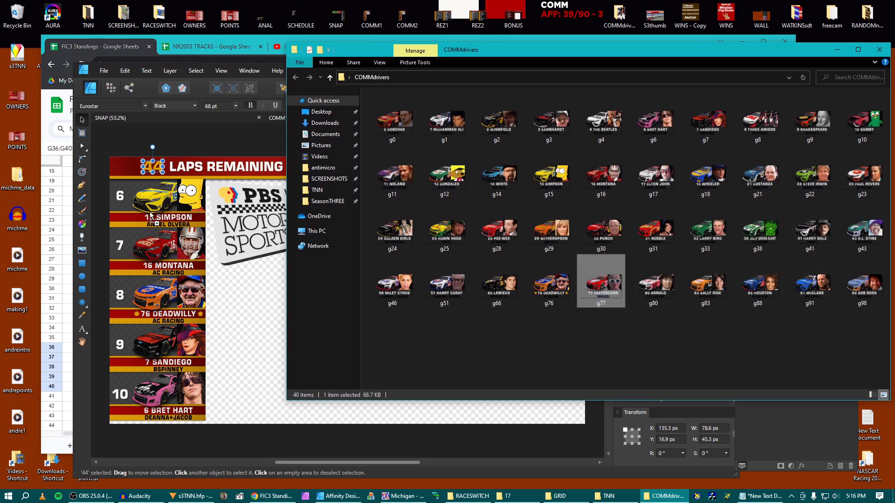
pyautogui.moveTo(138, 196); pyautogui.dragTo(139, 196)
pyautogui.moveTo(706, 233); pyautogui.dragTo(204, 259)
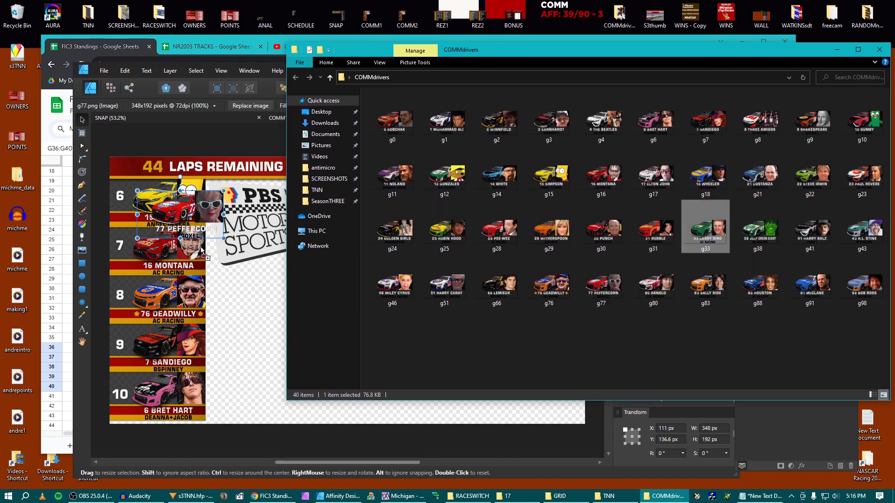
pyautogui.moveTo(180, 225); pyautogui.dragTo(180, 224)
pyautogui.moveTo(392, 175); pyautogui.dragTo(245, 289)
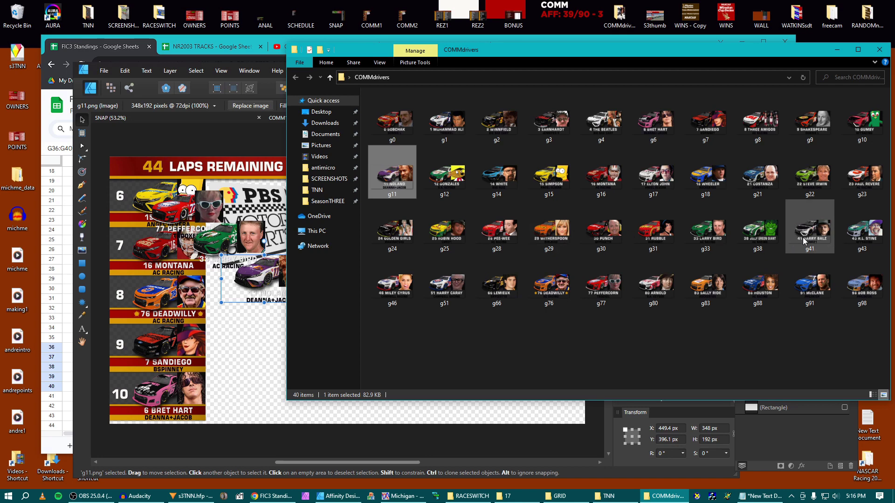
pyautogui.moveTo(861, 230); pyautogui.dragTo(251, 296)
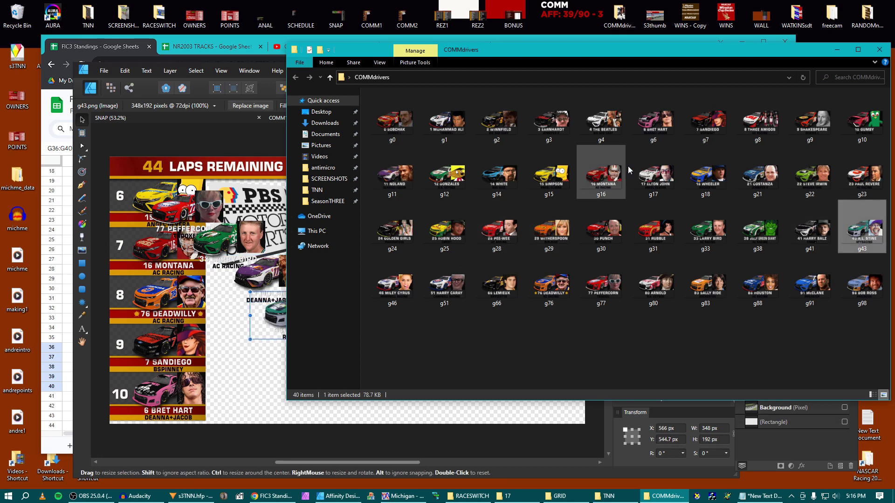
pyautogui.moveTo(810, 119); pyautogui.dragTo(259, 384)
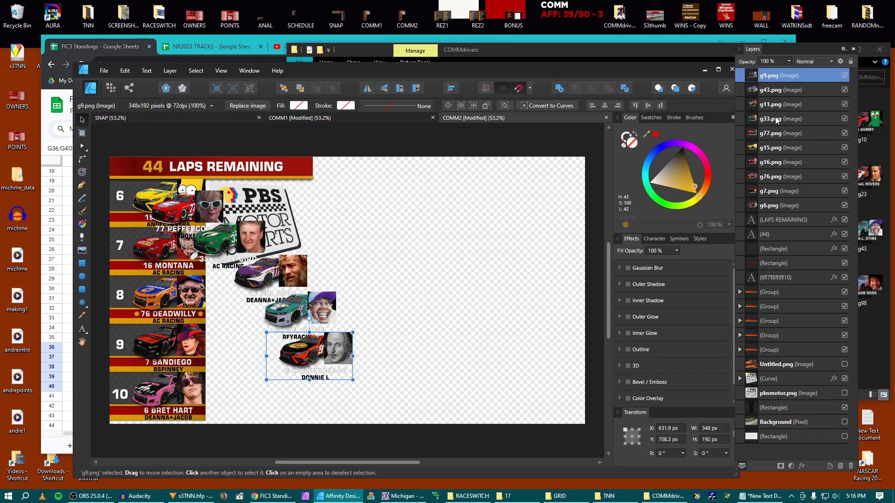
# - Align the five new COMM2 driver images onto one another and position them at X 39 px, Y 90 px
pyautogui.keyDown('shift'); pyautogui.click(771, 134); pyautogui.keyUp('shift')
pyautogui.hotkey('ctrl', 'shift', 'Left')
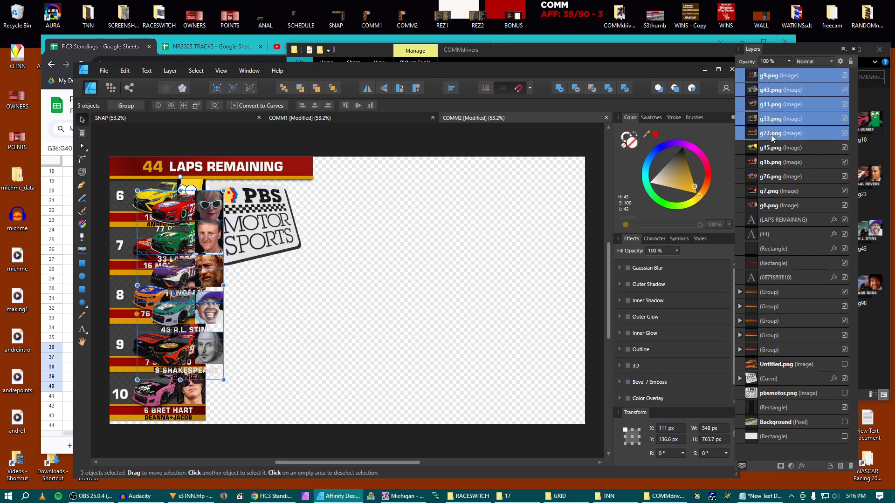
pyautogui.hotkey('ctrl', 'shift', 'Down')
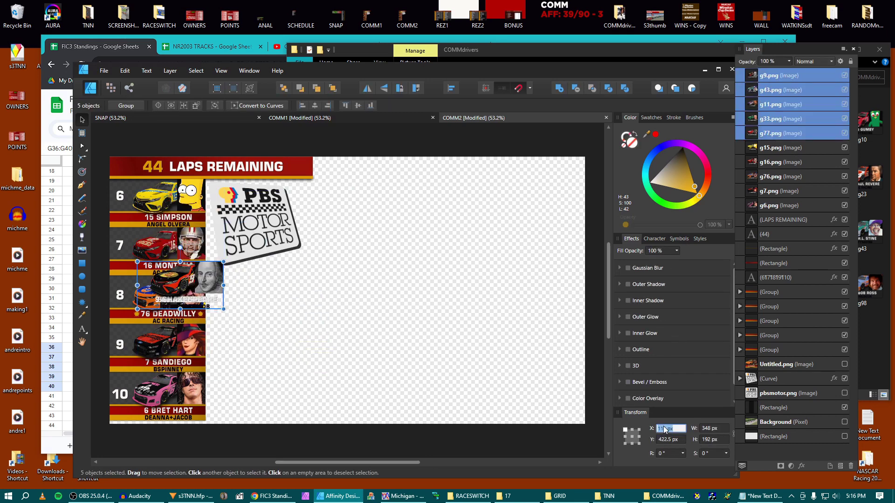
pyautogui.click(662, 428)
pyautogui.write('39')
pyautogui.press('Tab')
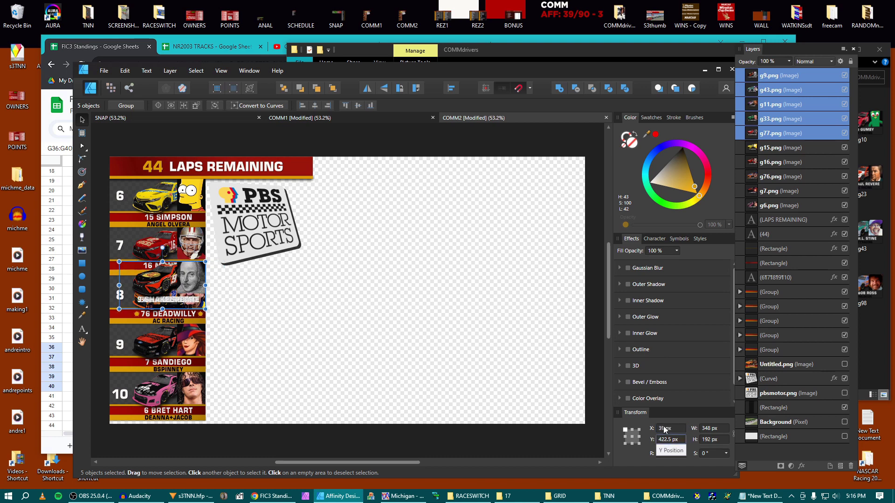
pyautogui.write('90')
pyautogui.press('Return')
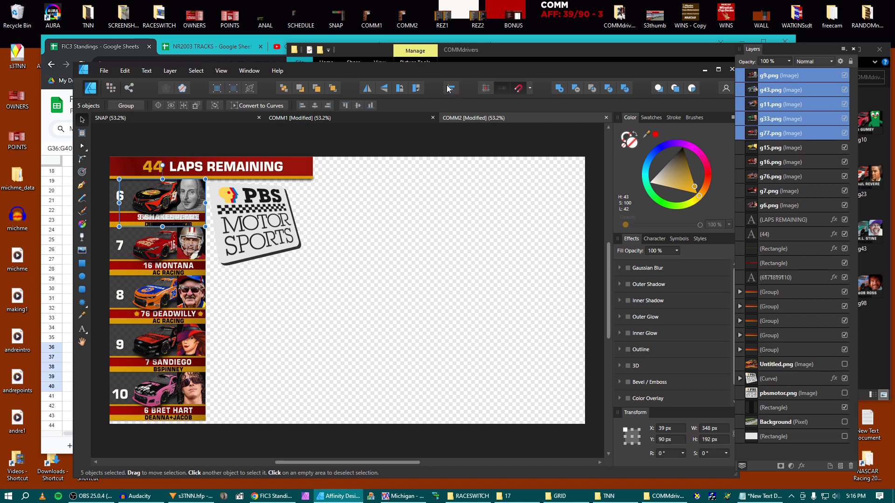
# - Distribute the five new driver images vertically down the standings column with 3 px spacing
pyautogui.click(451, 90)
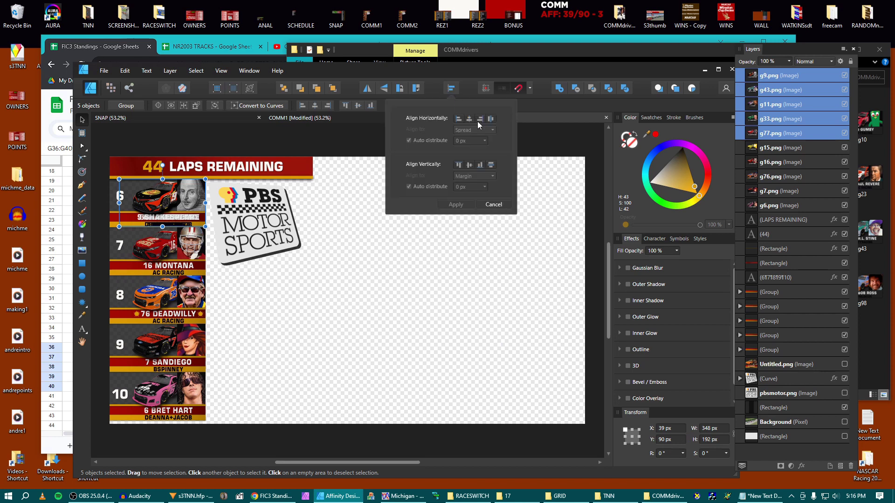
pyautogui.click(440, 187)
pyautogui.click(470, 186)
pyautogui.write('3')
pyautogui.press('Return')
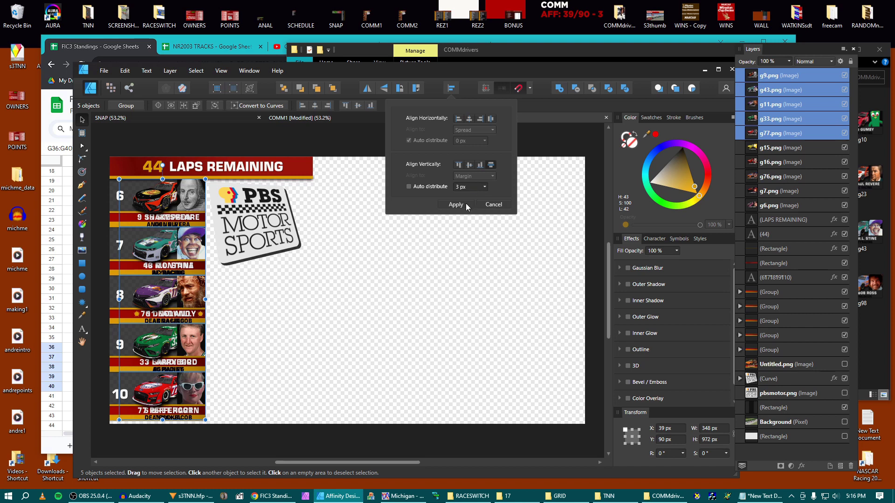
pyautogui.click(469, 204)
# - Delete the old driver images g15, g16, g76, g7 and g6 from COMM2
pyautogui.click(771, 148)
pyautogui.keyDown('shift'); pyautogui.click(762, 205); pyautogui.keyUp('shift')
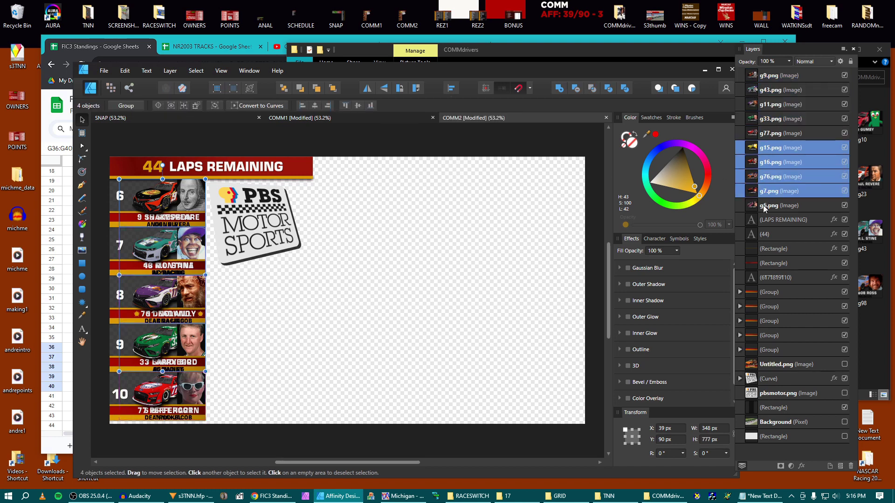
pyautogui.press('Delete')
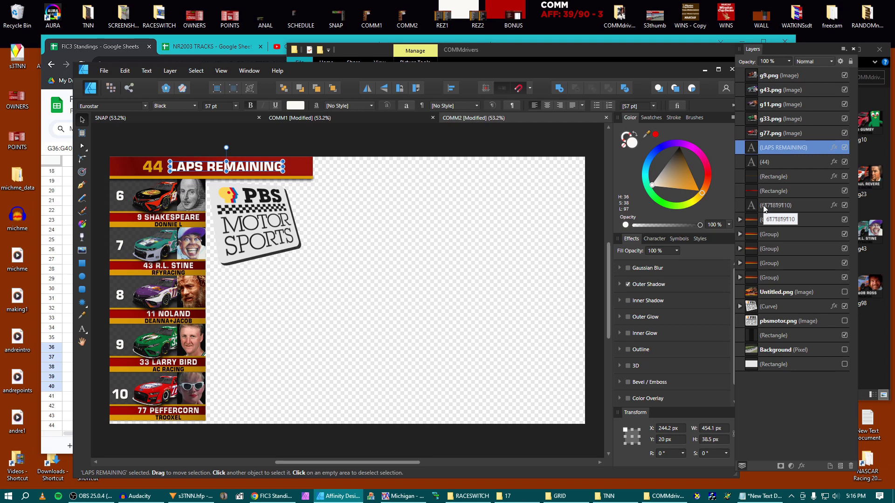
# - Export the updated COMM2 graphic, then save and close its document
pyautogui.hotkey('ctrl', 'alt', 'shift', 'w')
pyautogui.press('Return')
pyautogui.press('Return')
pyautogui.press('Return')
pyautogui.hotkey('ctrl', 'z')
pyautogui.hotkey('ctrl', 'z')
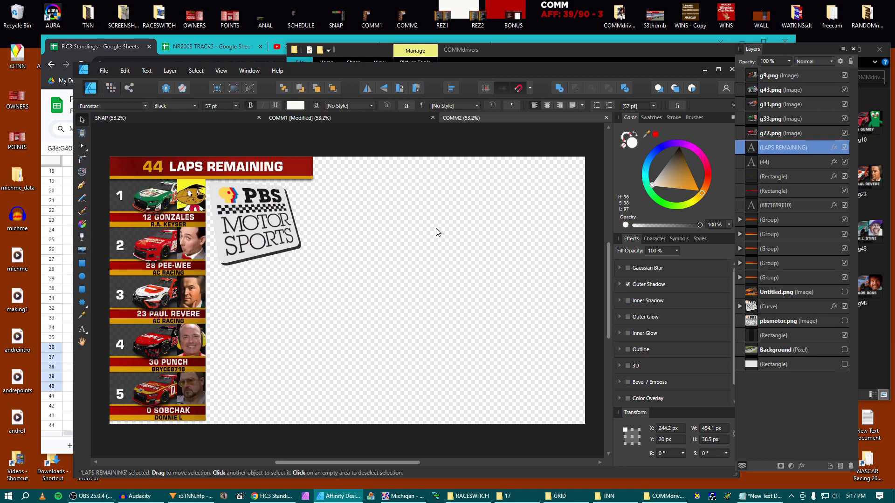
# - Place the driver images g29, g10, g98, g31 and g17 from the COMMdrivers folder into COMM1
pyautogui.click(661, 496)
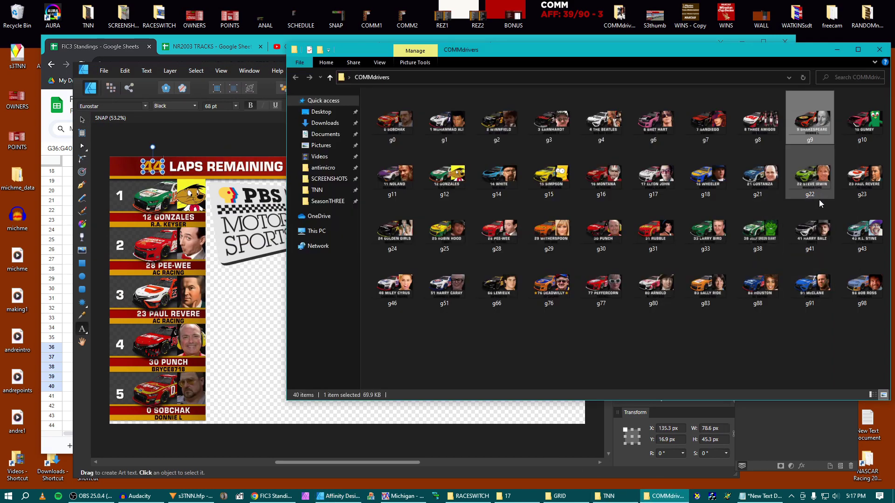
pyautogui.moveTo(549, 227); pyautogui.dragTo(226, 207)
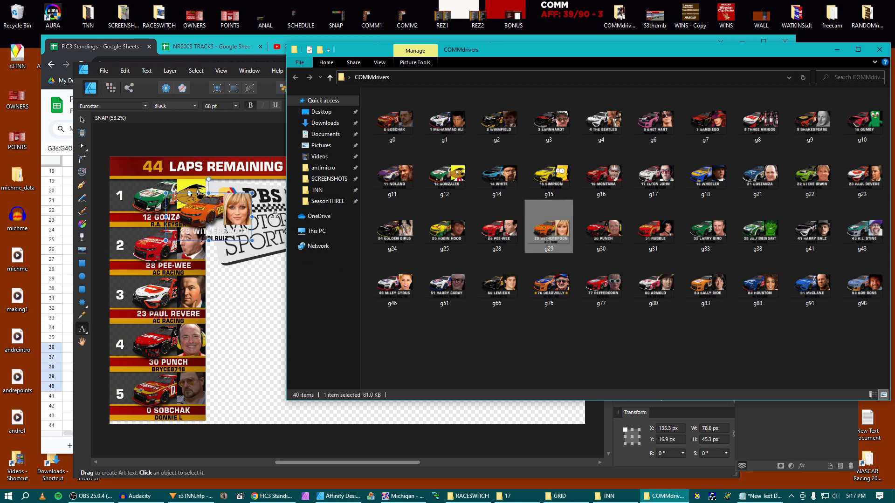
pyautogui.moveTo(863, 120); pyautogui.dragTo(216, 233)
pyautogui.moveTo(861, 284); pyautogui.dragTo(240, 262)
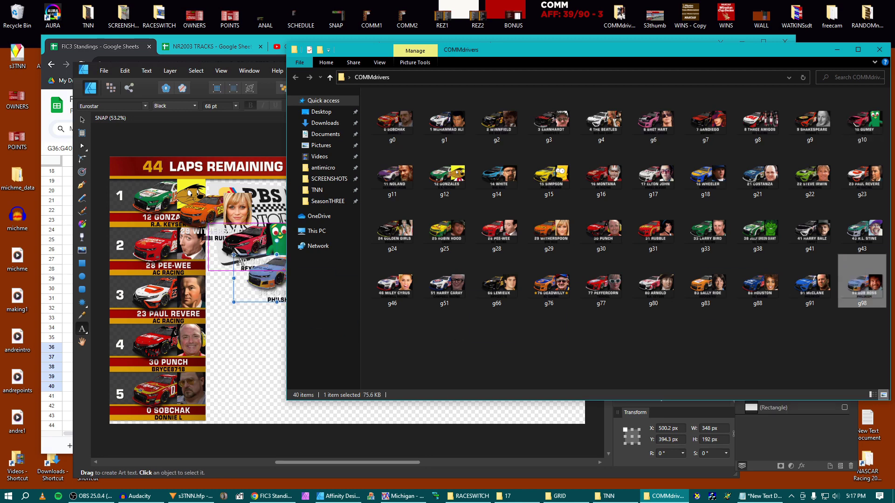
pyautogui.moveTo(652, 229); pyautogui.dragTo(266, 300)
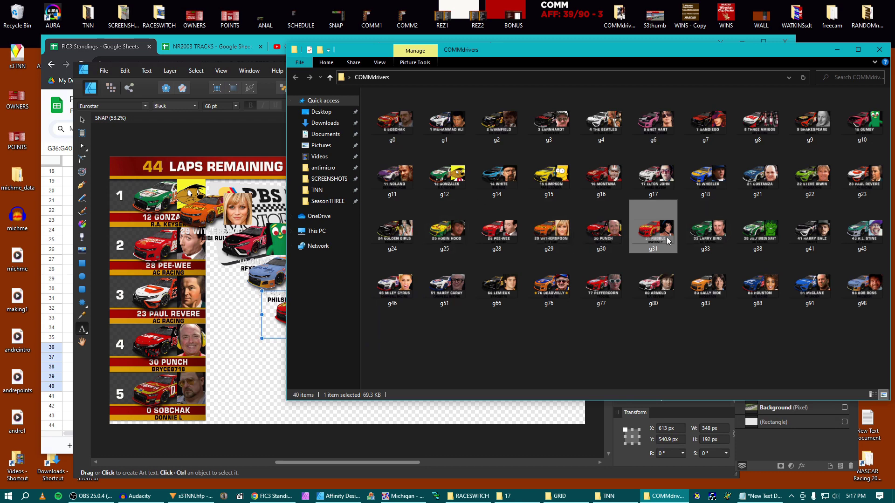
pyautogui.moveTo(666, 192); pyautogui.dragTo(265, 402)
pyautogui.moveTo(278, 342); pyautogui.dragTo(277, 340)
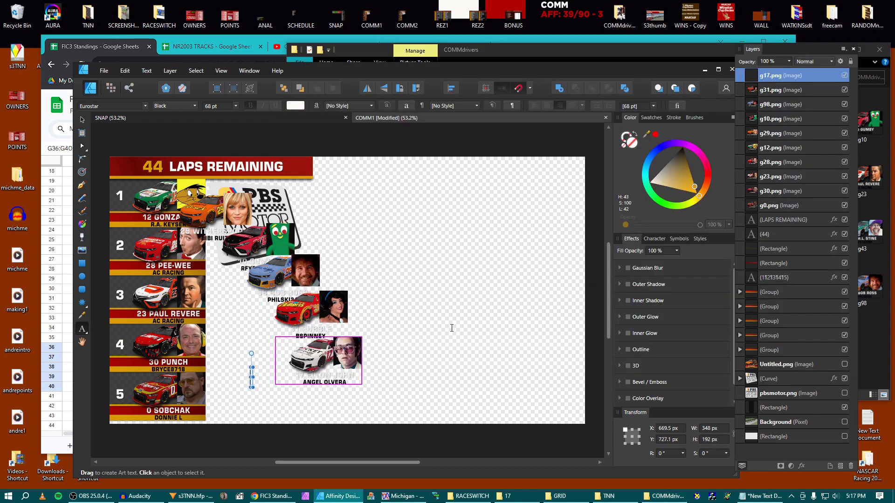
# - Align the five new COMM1 driver images onto one another and position them at X 39 px, Y 90 px
pyautogui.click(771, 80)
pyautogui.doubleClick(776, 80)
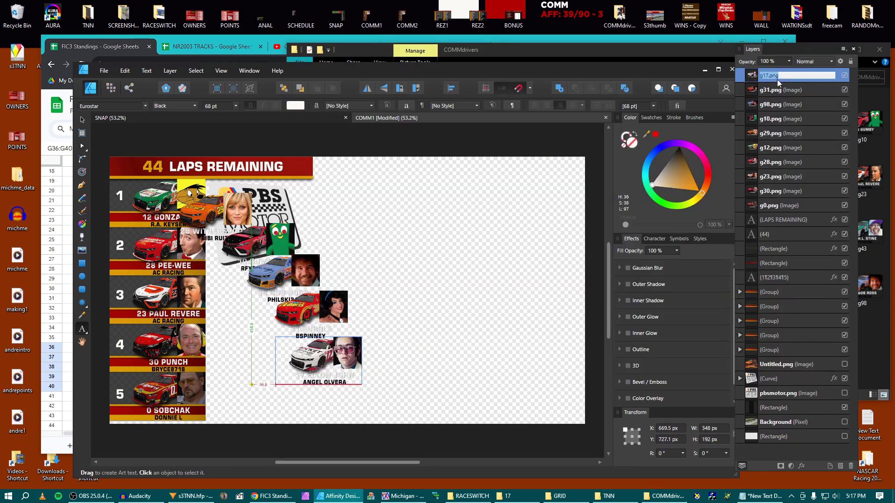
pyautogui.click(777, 109)
pyautogui.click(772, 136)
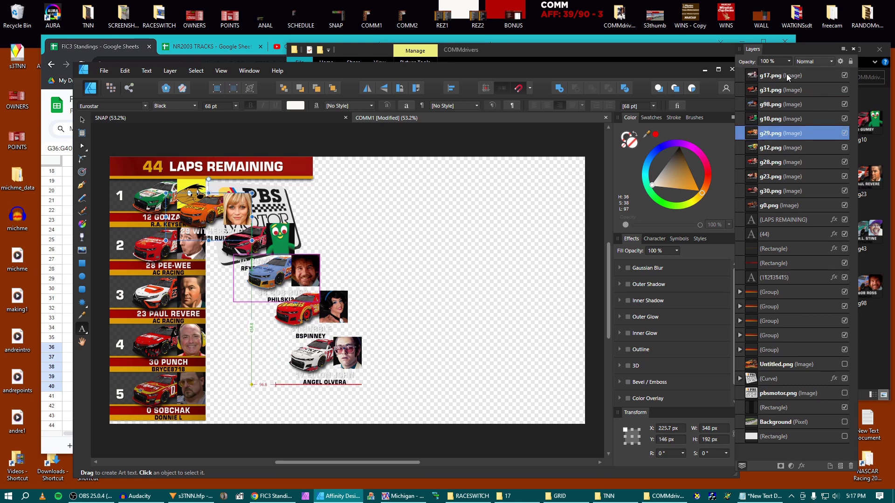
pyautogui.keyDown('shift'); pyautogui.click(787, 77); pyautogui.keyUp('shift')
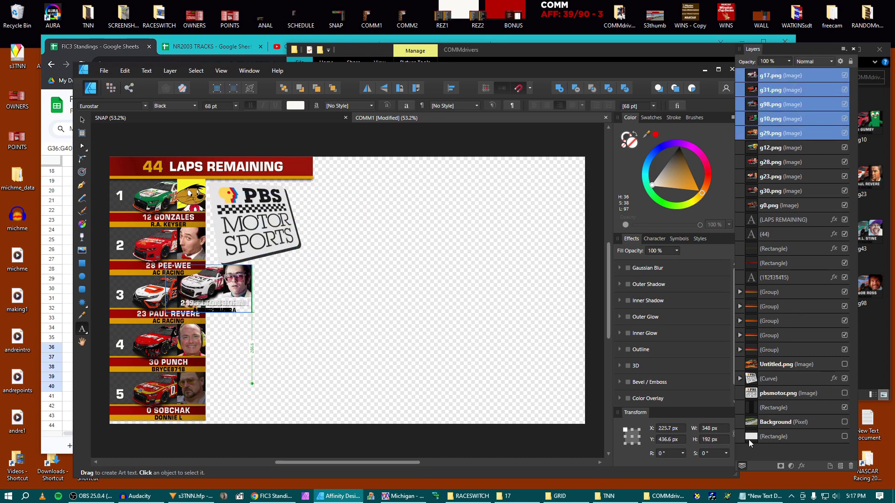
pyautogui.write('39')
pyautogui.press('Tab')
pyautogui.write('90')
pyautogui.press('Return')
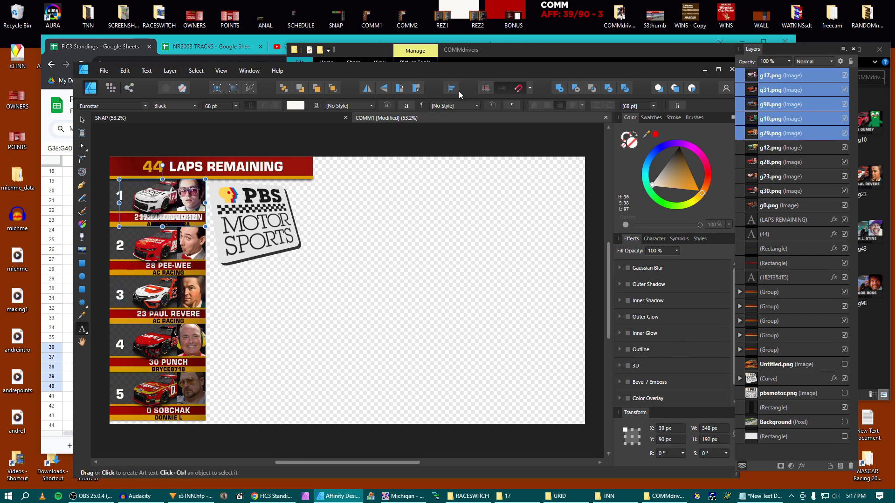
# - Distribute the five new driver images vertically down the standings column with 3 px spacing
pyautogui.click(451, 88)
pyautogui.click(491, 165)
pyautogui.click(439, 187)
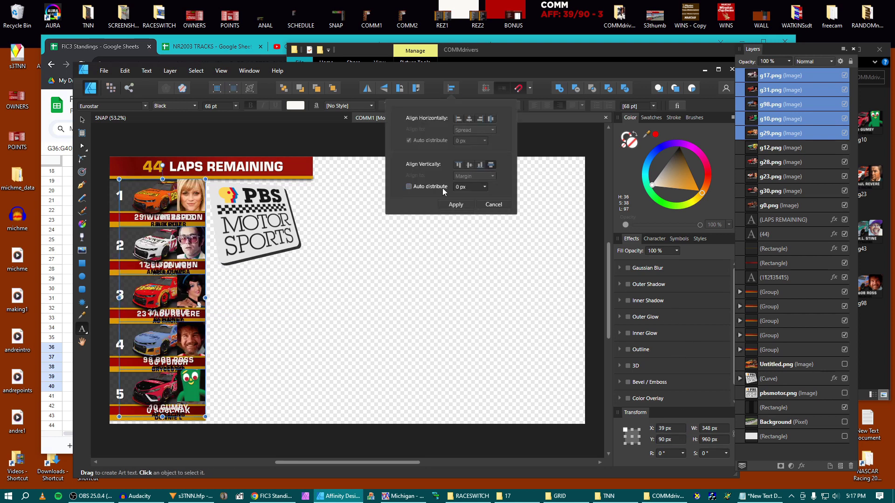
pyautogui.write('3')
pyautogui.press('Return')
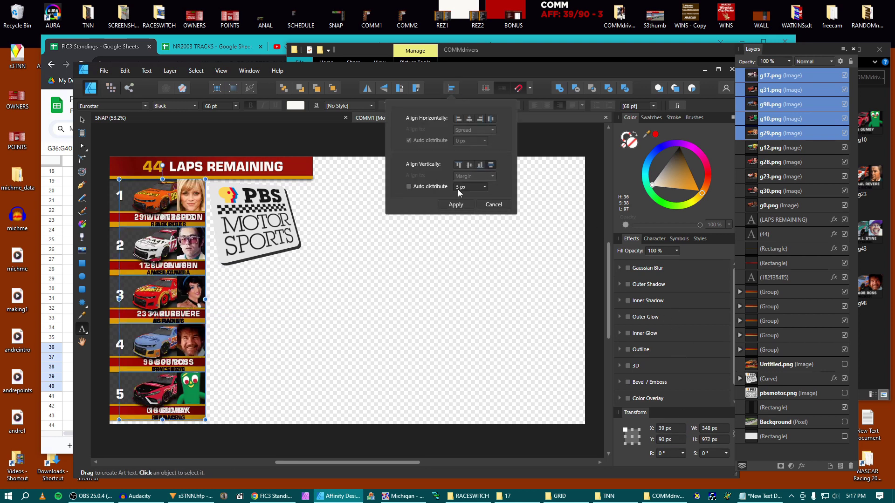
# - Delete the old driver images g12, g28, g23, g30 and g0 from COMM1
pyautogui.click(768, 150)
pyautogui.click(768, 148)
pyautogui.keyDown('shift'); pyautogui.click(771, 207); pyautogui.keyUp('shift')
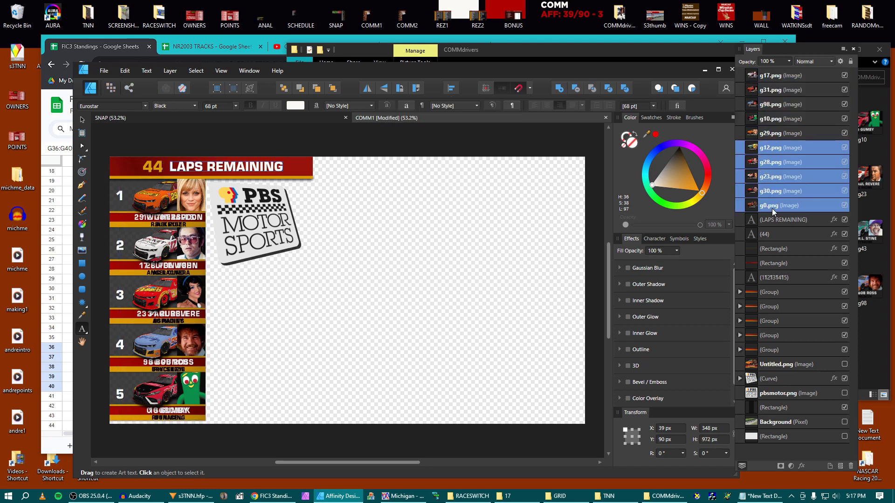
pyautogui.press('Delete')
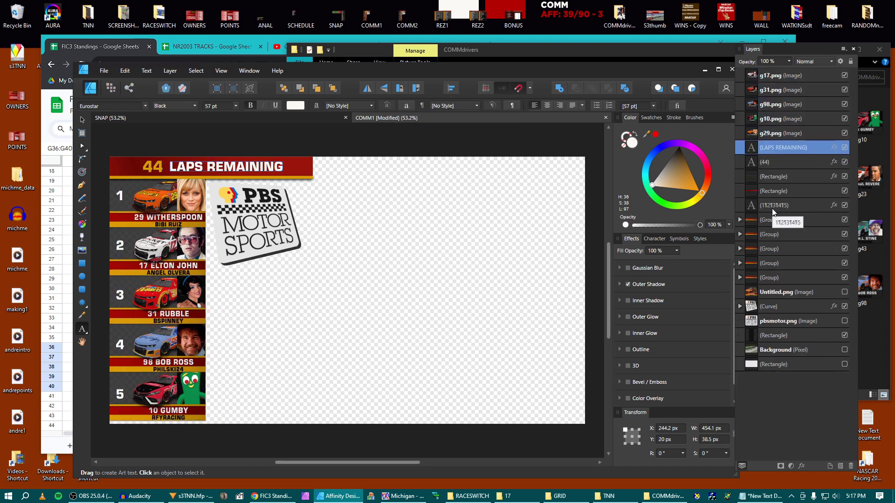
# - Align the five remaining driver images vertically onto one another and set their Y position to 90 px
pyautogui.click(815, 146)
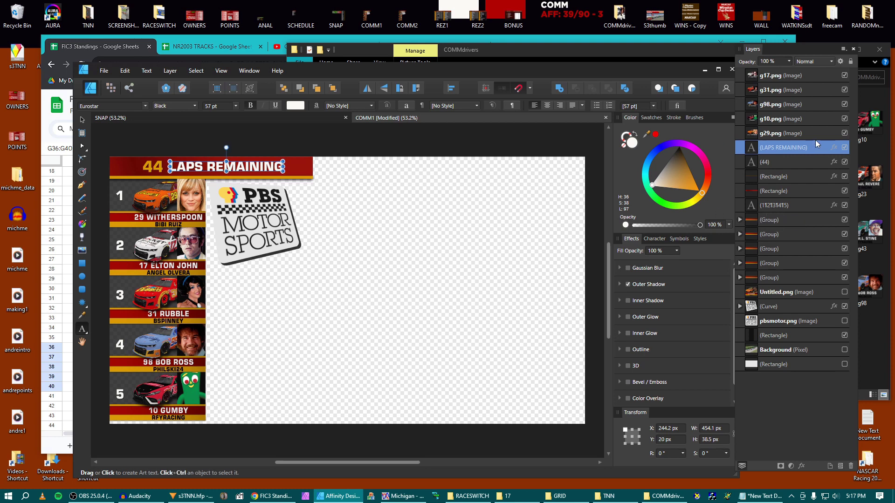
pyautogui.click(762, 78)
pyautogui.keyDown('shift'); pyautogui.click(765, 134); pyautogui.keyUp('shift')
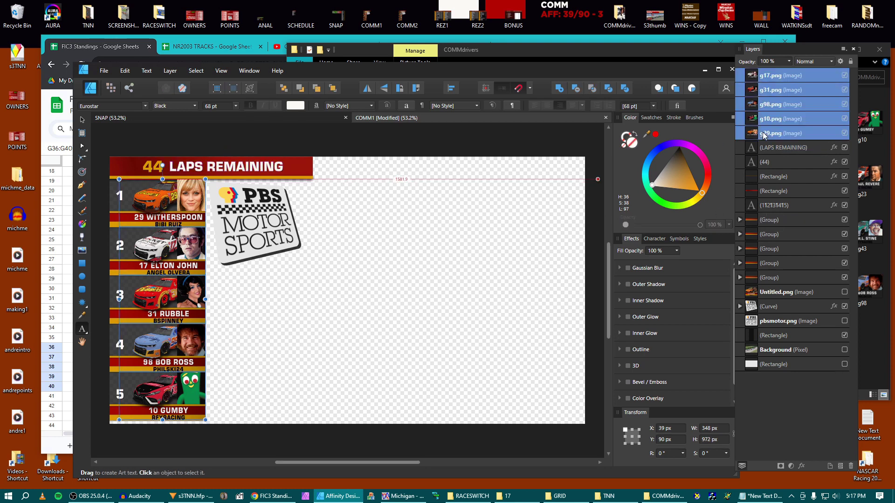
pyautogui.hotkey('ctrl', 'alt', 'shift', 'm')
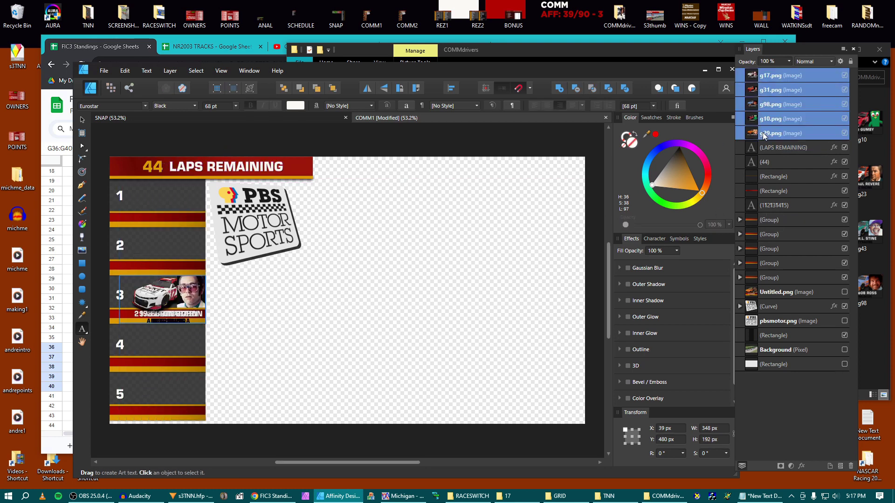
pyautogui.click(762, 133)
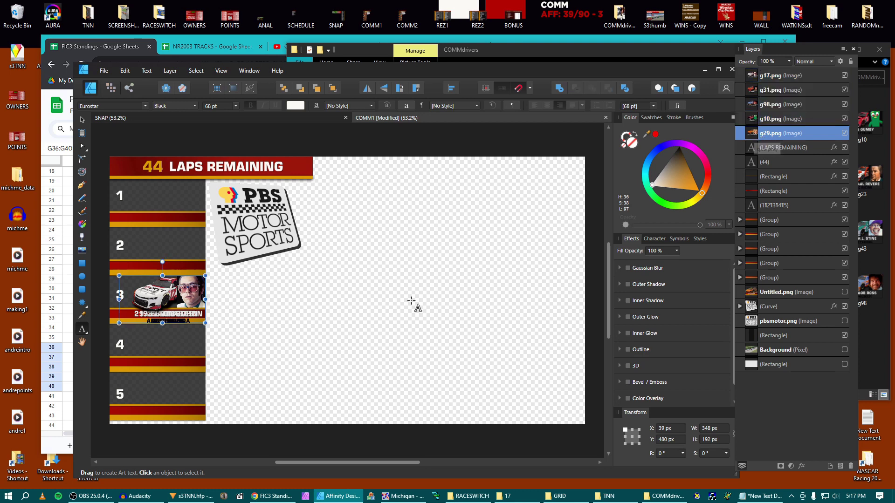
pyautogui.hotkey('shift', 'Down')
pyautogui.hotkey('ctrl', 'z')
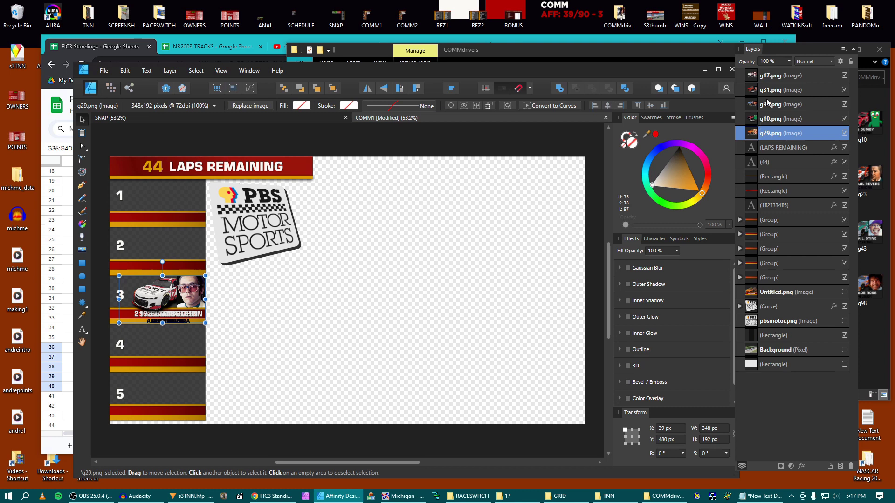
pyautogui.keyDown('shift'); pyautogui.click(770, 83); pyautogui.keyUp('shift')
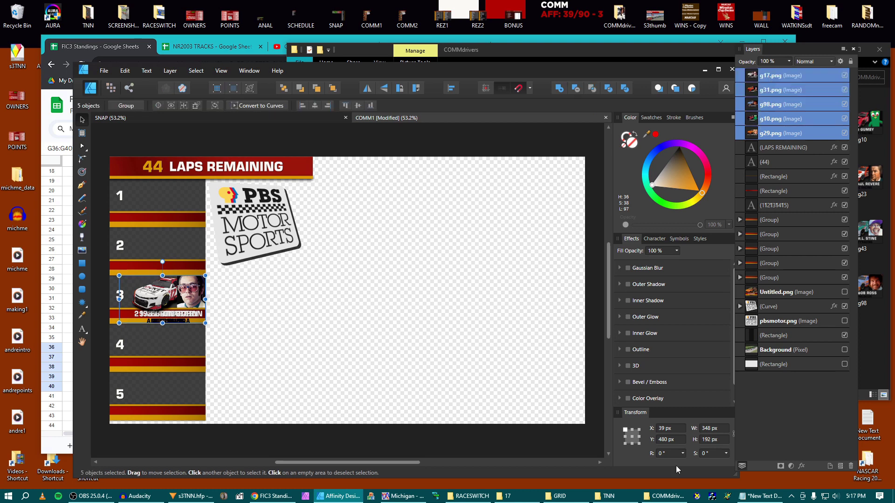
pyautogui.write('90')
pyautogui.press('Return')
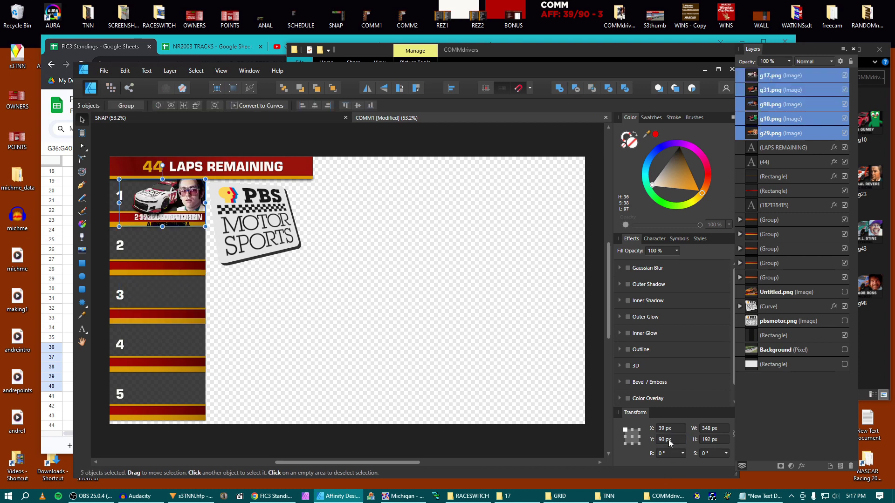
# - Spread the stacked driver images over the five standings rows with 3 px vertical spacing
pyautogui.click(450, 90)
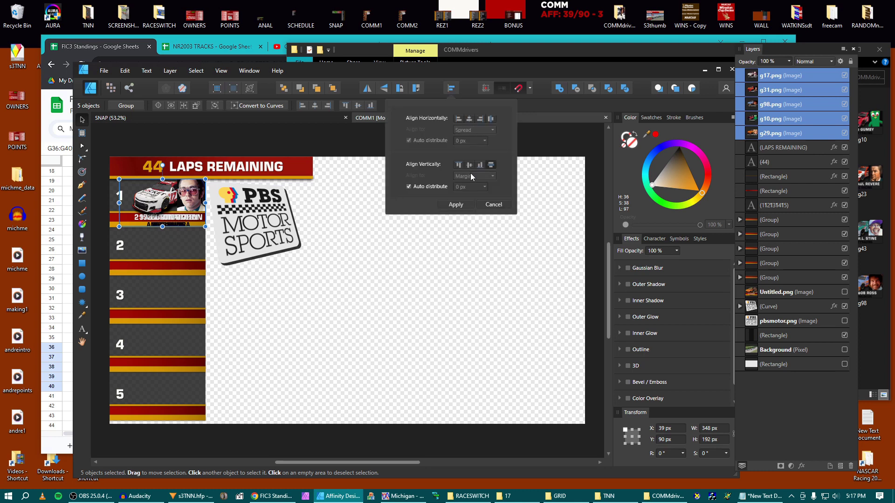
pyautogui.click(491, 166)
pyautogui.click(492, 204)
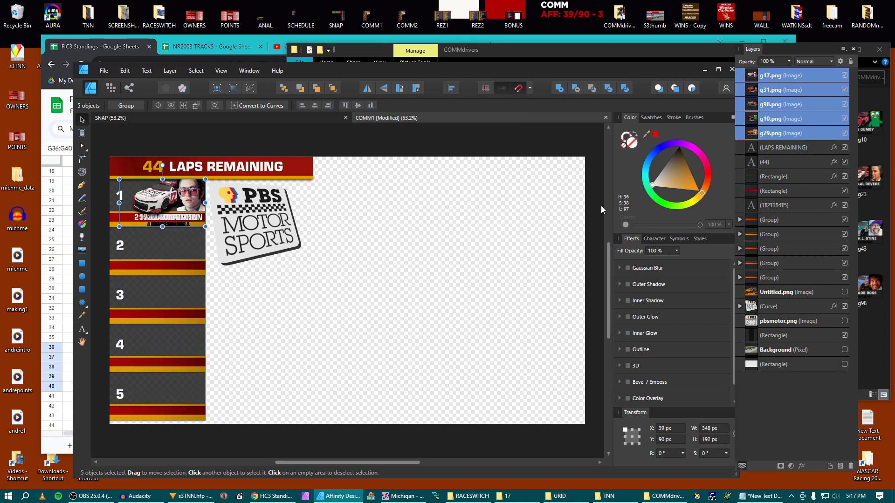
pyautogui.click(451, 88)
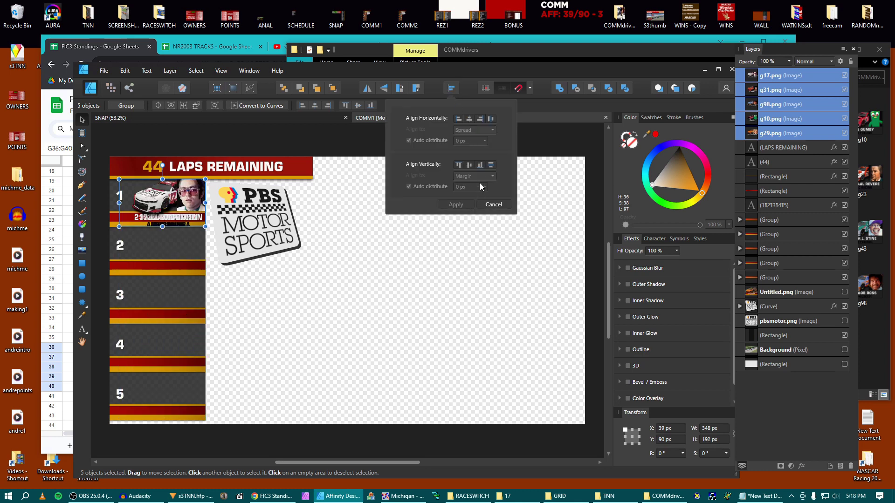
pyautogui.click(442, 186)
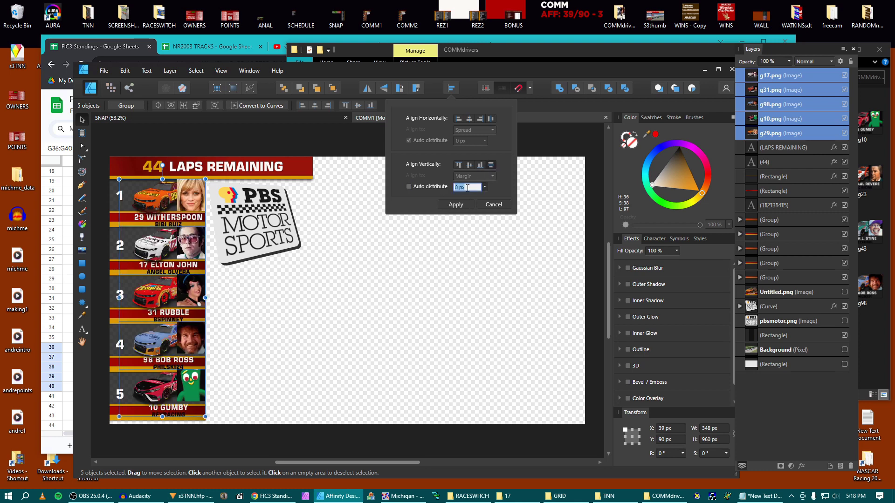
pyautogui.write('3')
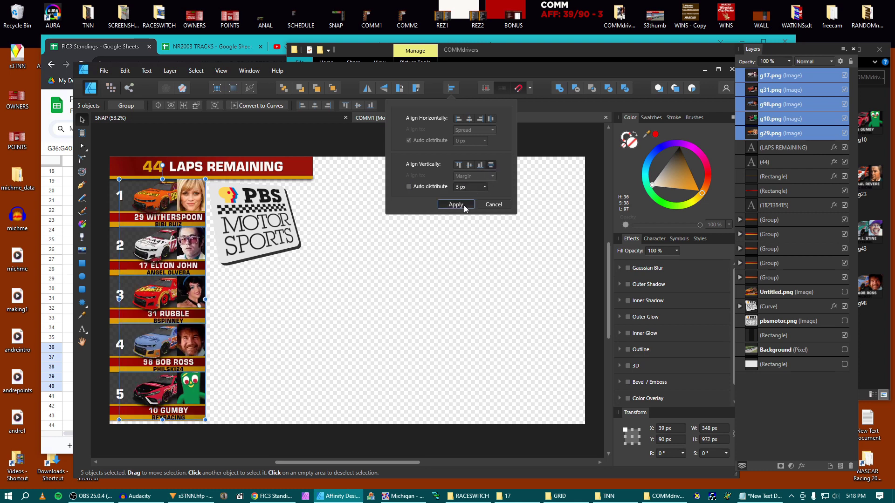
pyautogui.click(463, 205)
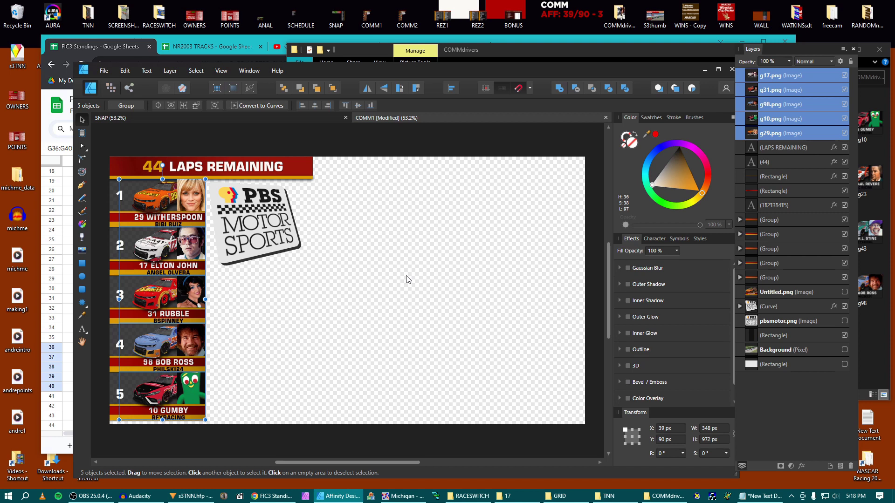
# - Try to reorder the driver images by moving g29 below the others and restacking all five at Y 90 px
pyautogui.click(184, 208)
pyautogui.moveTo(184, 209); pyautogui.dragTo(183, 430)
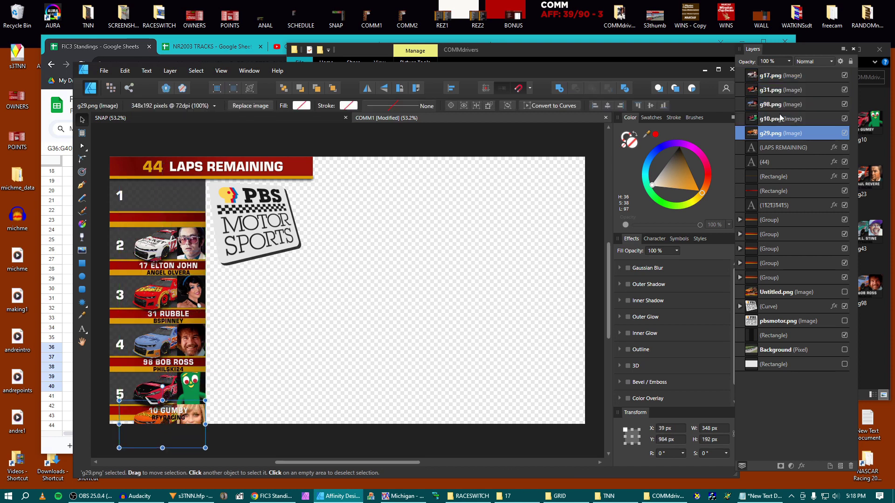
pyautogui.keyDown('shift'); pyautogui.click(779, 77); pyautogui.keyUp('shift')
pyautogui.hotkey('ctrl', 'alt', 'shift', 'v')
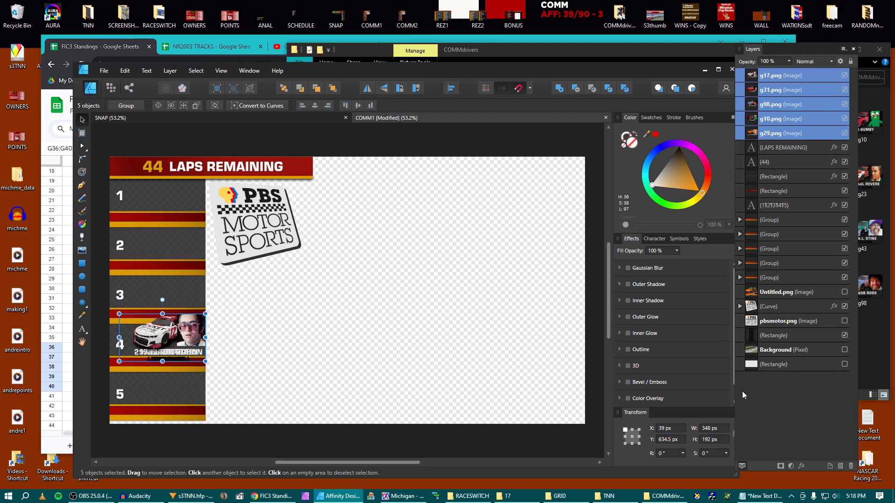
pyautogui.press('Return')
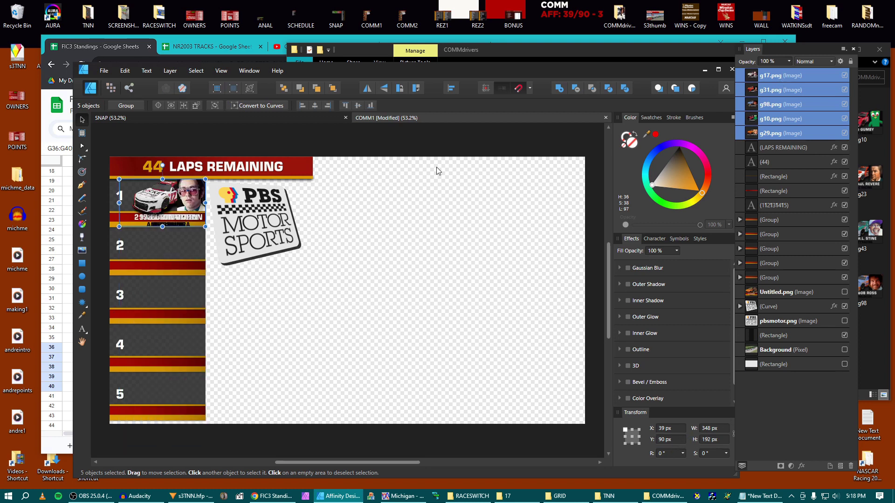
pyautogui.click(450, 89)
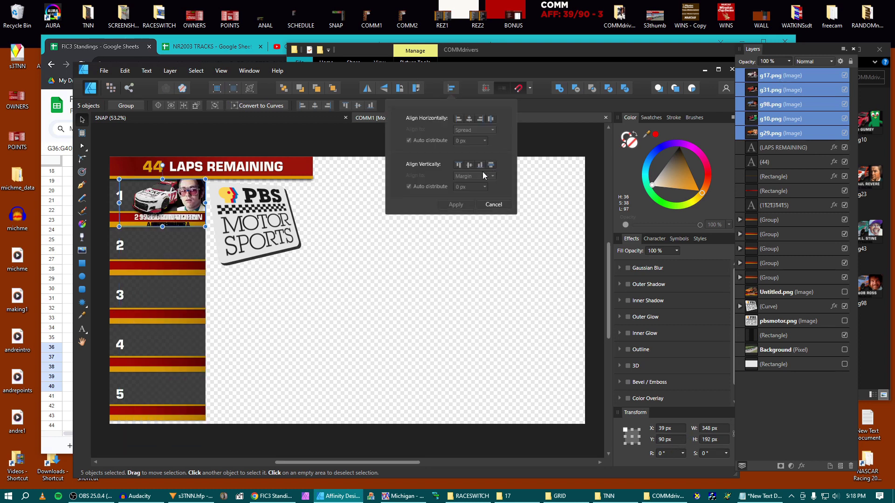
pyautogui.click(442, 187)
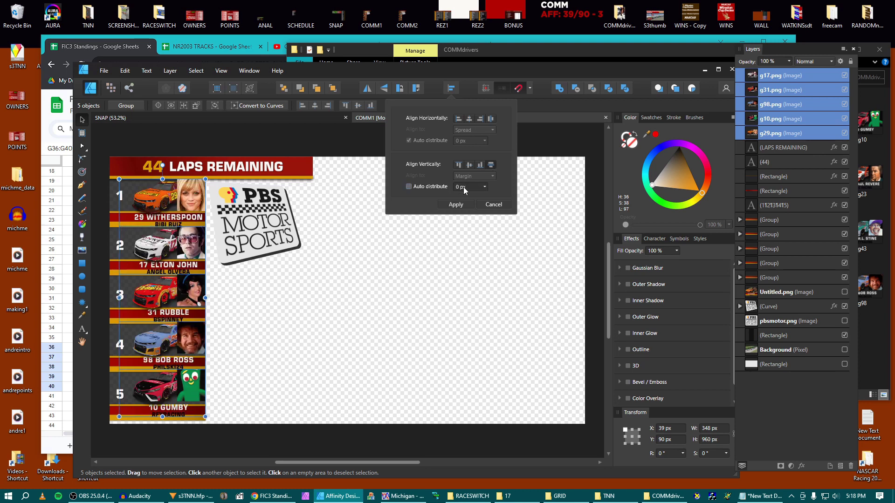
pyautogui.click(483, 208)
# - Nudge g17 up to Y 70 px, then align all five driver images onto one another at Y 90 px
pyautogui.click(754, 135)
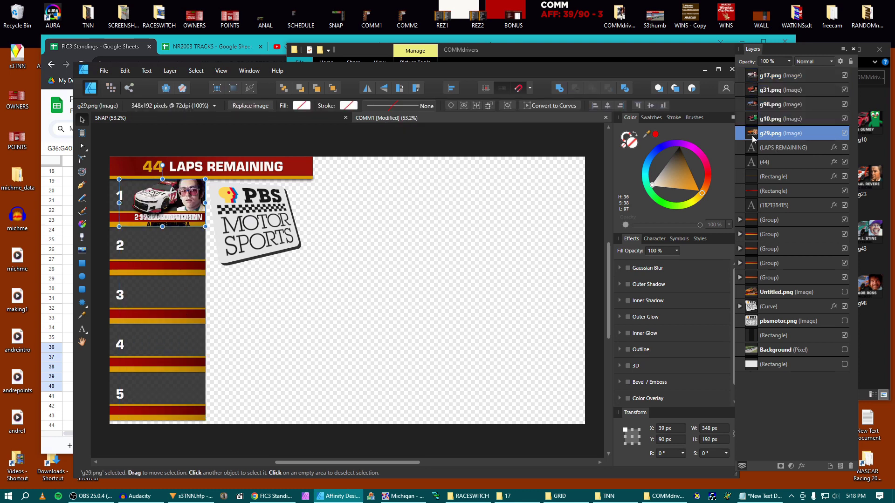
pyautogui.click(760, 76)
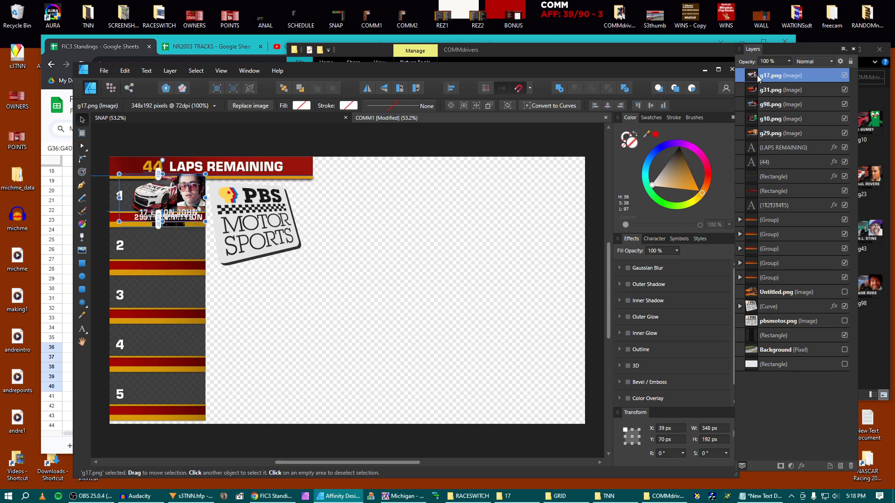
pyautogui.keyDown('shift'); pyautogui.click(749, 135); pyautogui.keyUp('shift')
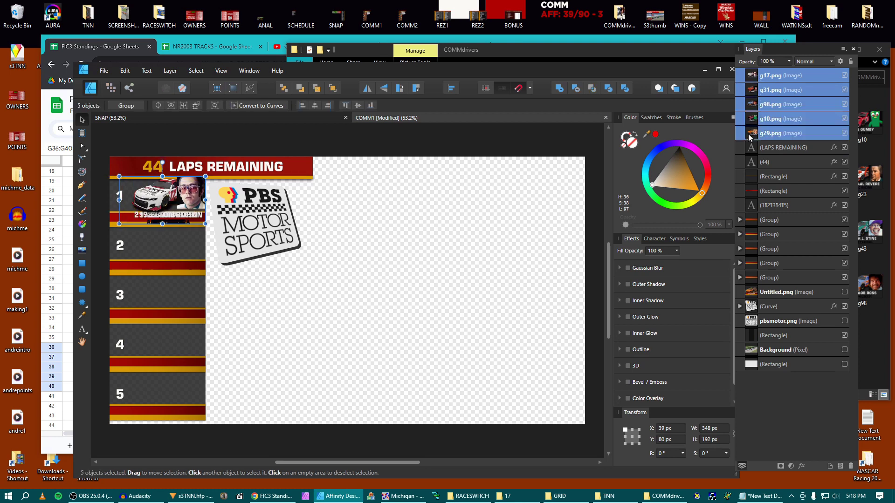
pyautogui.write('90')
pyautogui.press('Return')
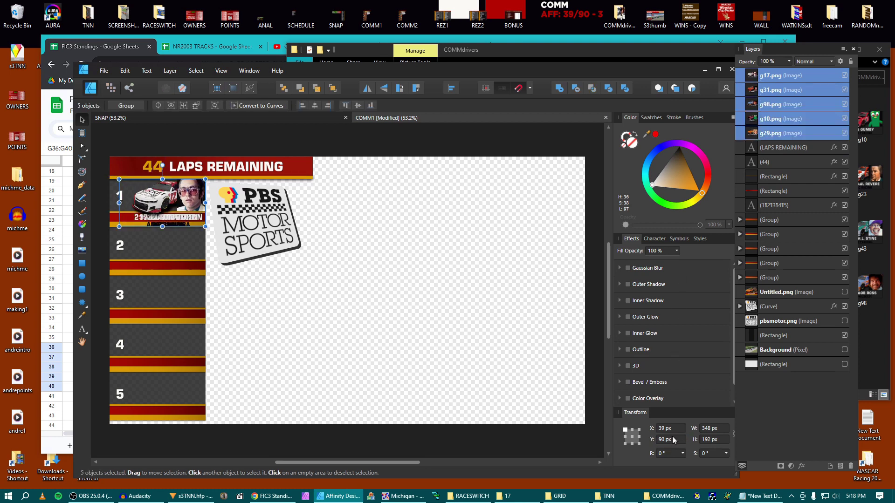
# - Distribute the five driver images vertically with 3 px spacing in the order g17, g31, g98, g10, g29
pyautogui.click(450, 88)
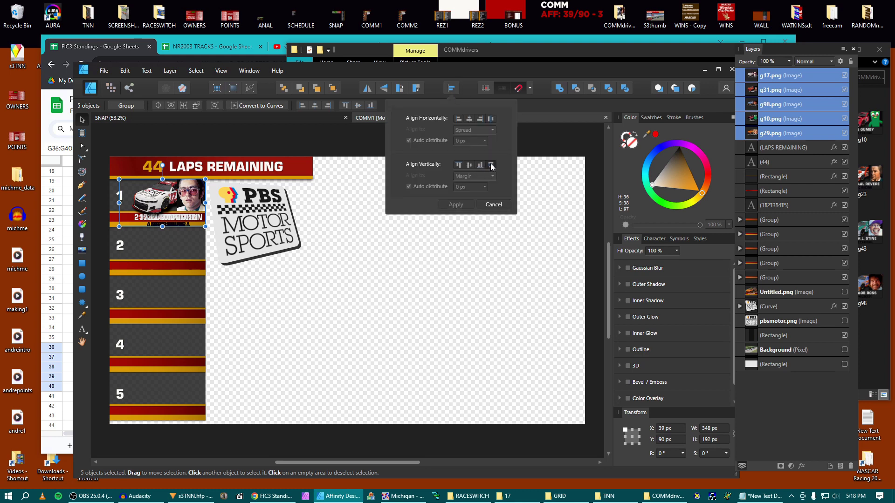
pyautogui.click(491, 166)
pyautogui.click(430, 187)
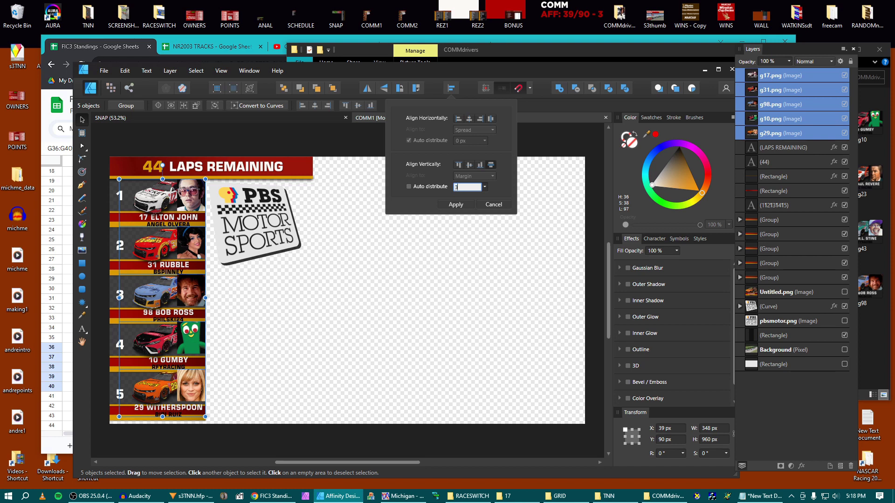
pyautogui.write('3')
pyautogui.press('Return')
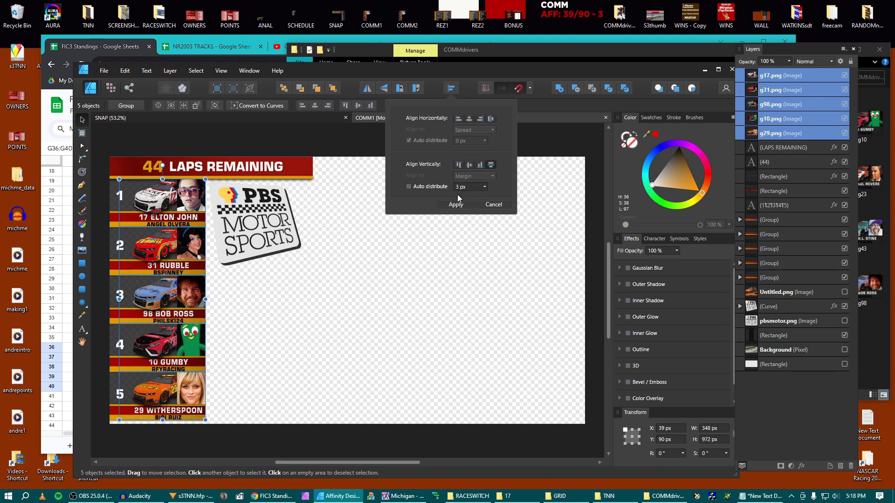
pyautogui.click(454, 205)
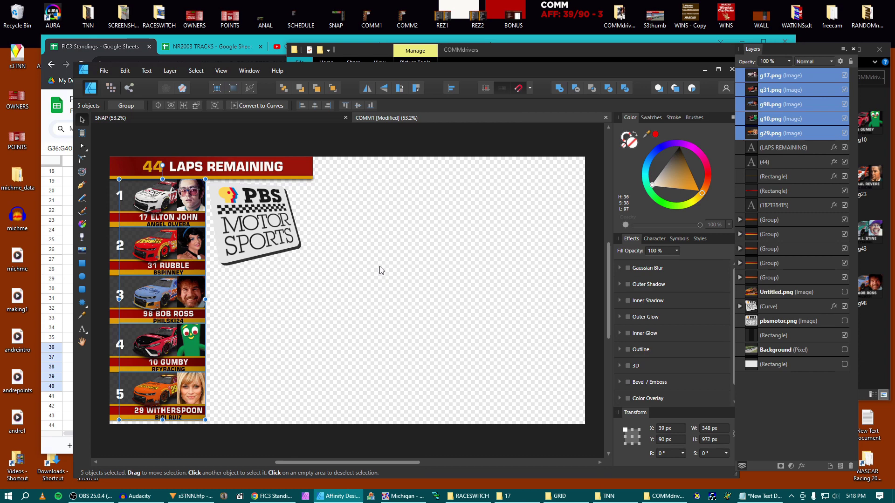
# - Export COMM1 as a PNG over the existing file in the RACEGRFX folder, then save and close its document
pyautogui.click(381, 270)
pyautogui.hotkey('ctrl', 'shift', 's')
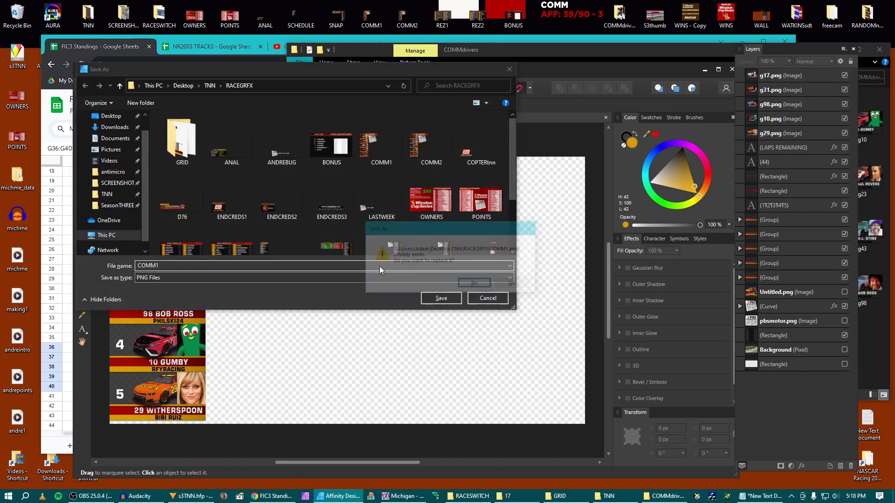
pyautogui.press('Escape')
pyautogui.hotkey('ctrl', 'Tab')
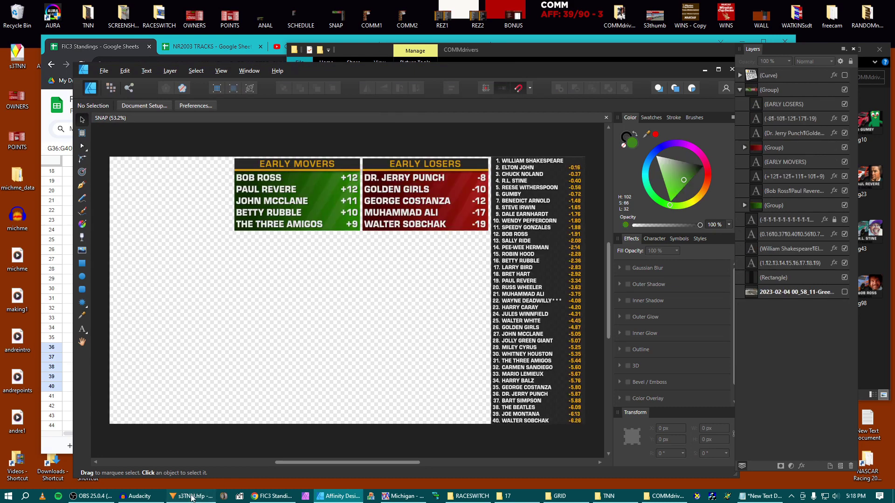
# - Switch to HitFilm and play the timeline at the COMM1 and COMM2 clips to check the updated standings graphics
pyautogui.click(191, 496)
pyautogui.click(507, 268)
pyautogui.press('space')
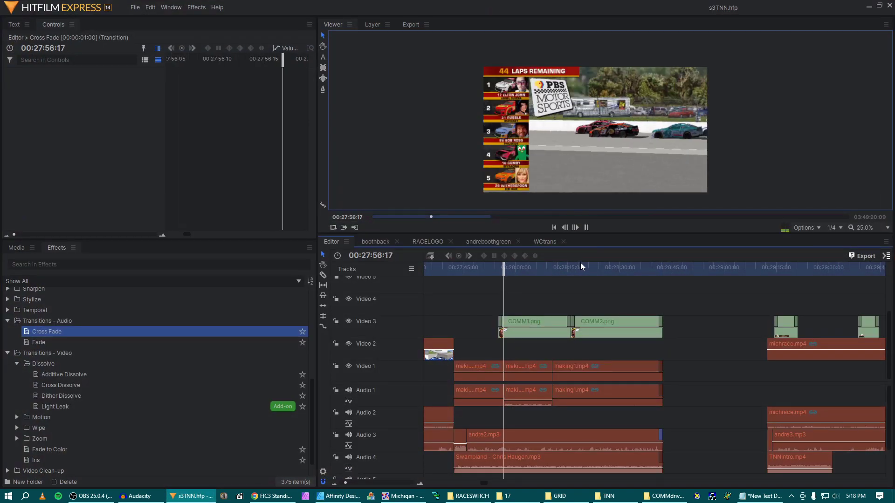
pyautogui.click(569, 268)
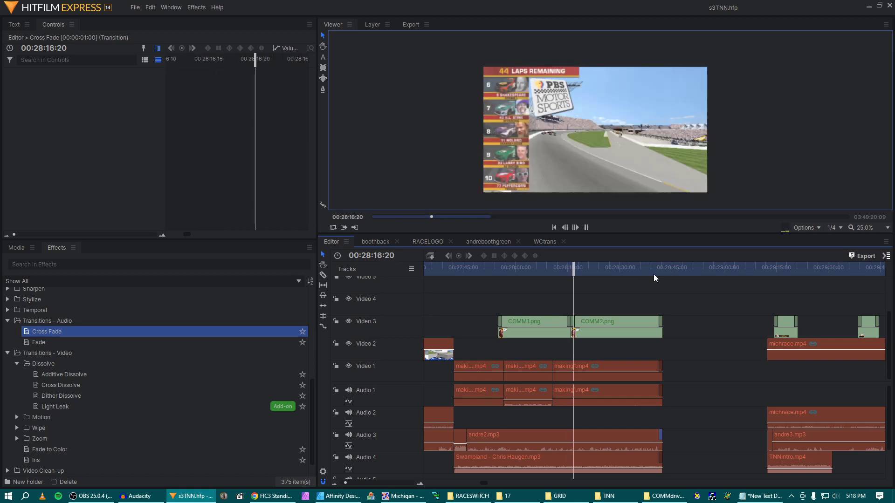
pyautogui.press('space')
pyautogui.hscroll(5, 651, 290)
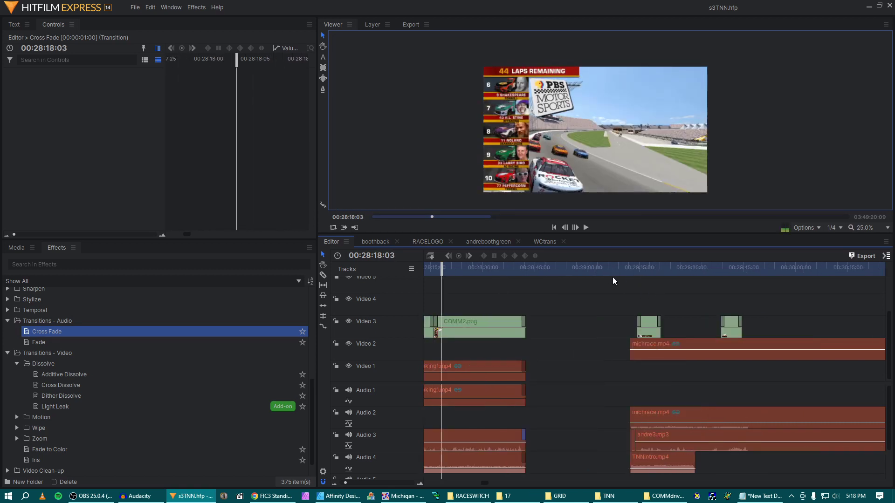
# - Play the start of michrace.mp4 after the gap that follows the COMM2 break
pyautogui.click(627, 269)
pyautogui.press('space')
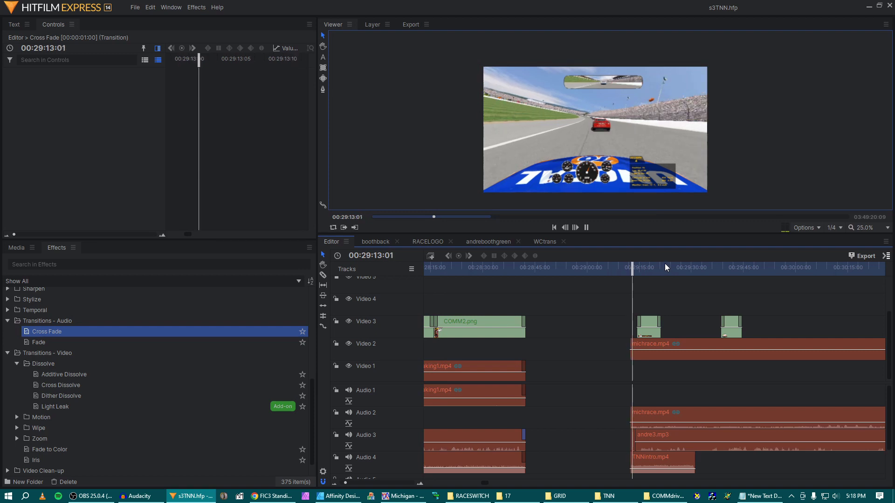
pyautogui.press('space')
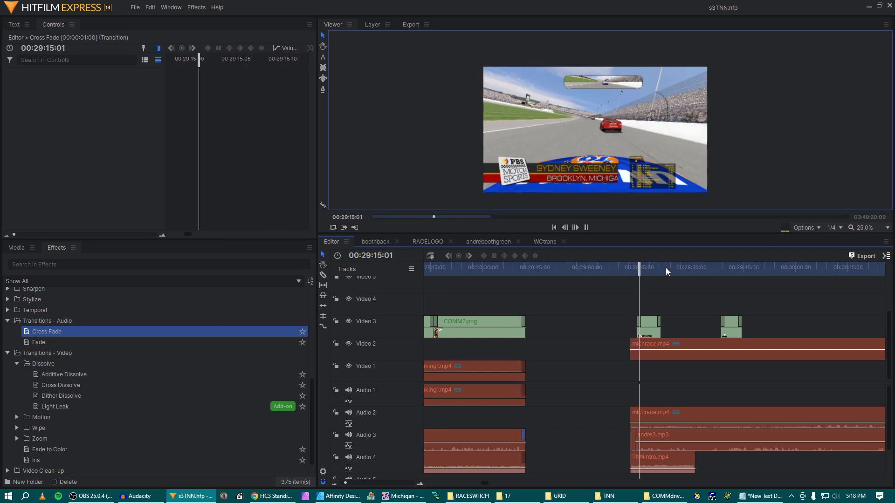
# - Split making1.mp4 at the start of the Ford commercial, at about 01:30:57
pyautogui.scroll(-5, 656, 305)
pyautogui.click(609, 283)
pyautogui.scroll(5, 607, 310)
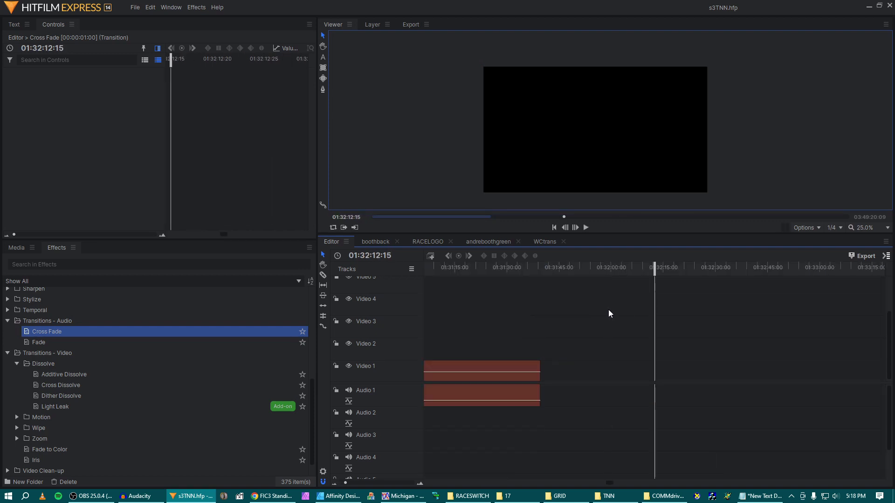
pyautogui.moveTo(611, 268); pyautogui.dragTo(699, 287)
pyautogui.click(598, 364)
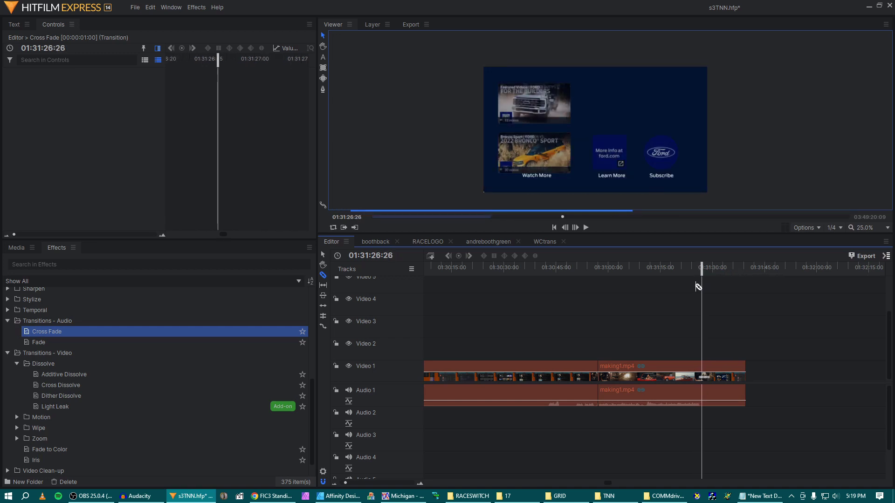
# - Split making1.mp4 at 01:31:26:20, just before the Ford end card fades in, and delete the footage after it
pyautogui.press('Left')
pyautogui.press('Left')
pyautogui.press('Left')
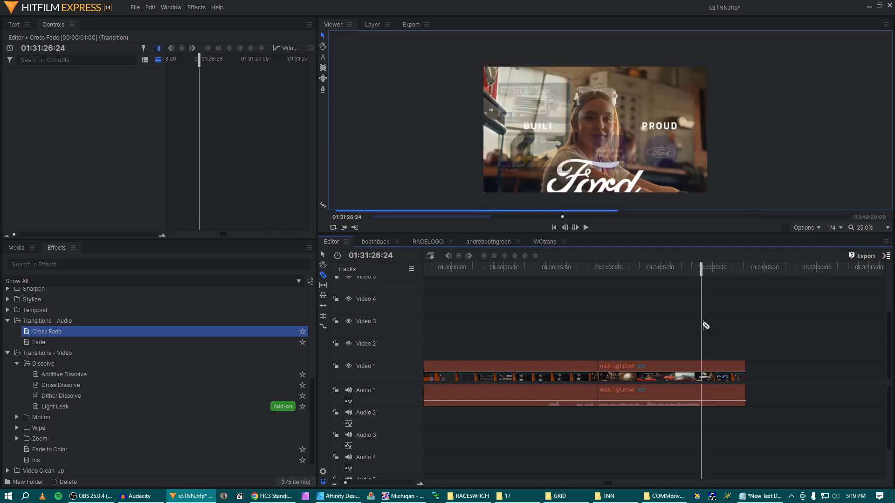
pyautogui.press('Left')
pyautogui.press('Left')
pyautogui.press('Left')
pyautogui.press('Left')
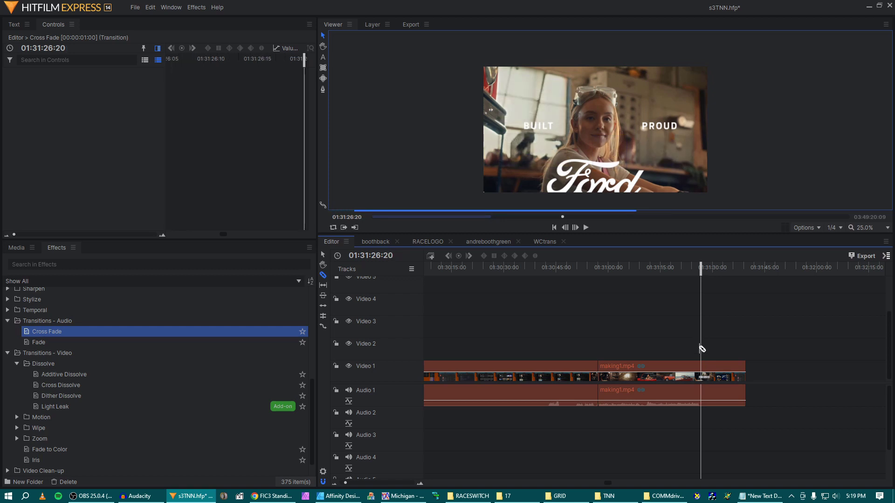
pyautogui.click(701, 366)
pyautogui.press('v')
pyautogui.click(706, 365)
pyautogui.press('Delete')
# - Cut the trimmed Ford commercial clip out of the end of the timeline and save the project
pyautogui.press('Up')
pyautogui.click(633, 364)
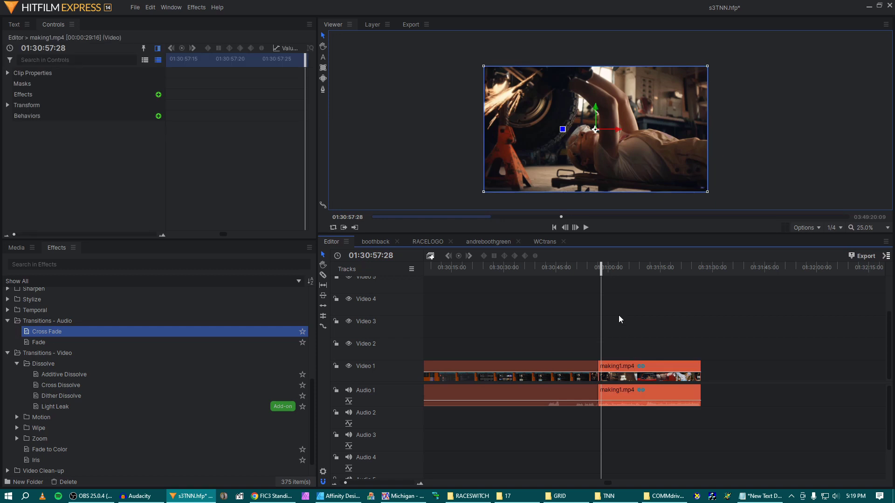
pyautogui.press('Delete')
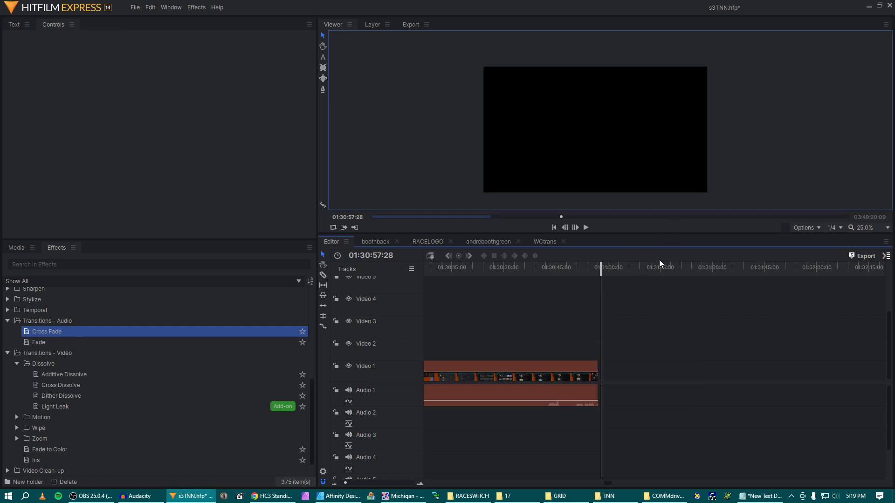
pyautogui.hotkey('ctrl', 's')
# - Paste the Ford commercial clip on Video 1 and Audio 1 at 00:28:43:00, in the gap after COMM2.png
pyautogui.press('\\')
pyautogui.click(489, 274)
pyautogui.scroll(5, 604, 338)
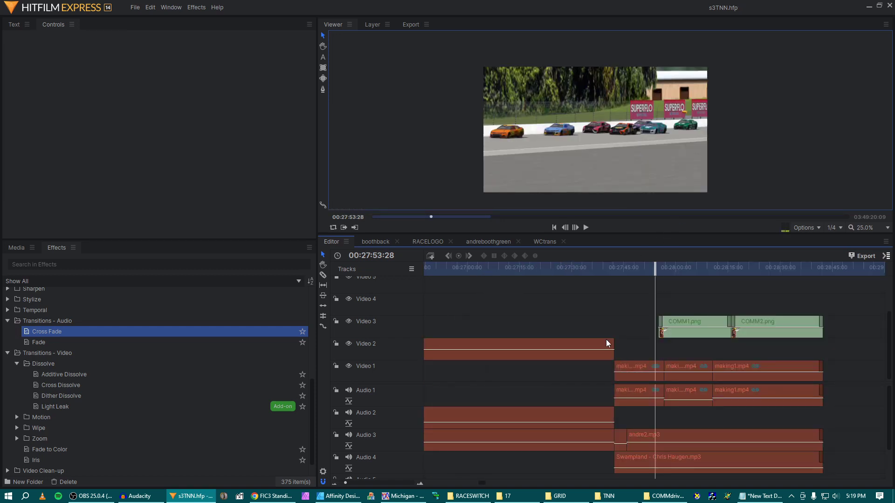
pyautogui.click(616, 268)
pyautogui.press('space')
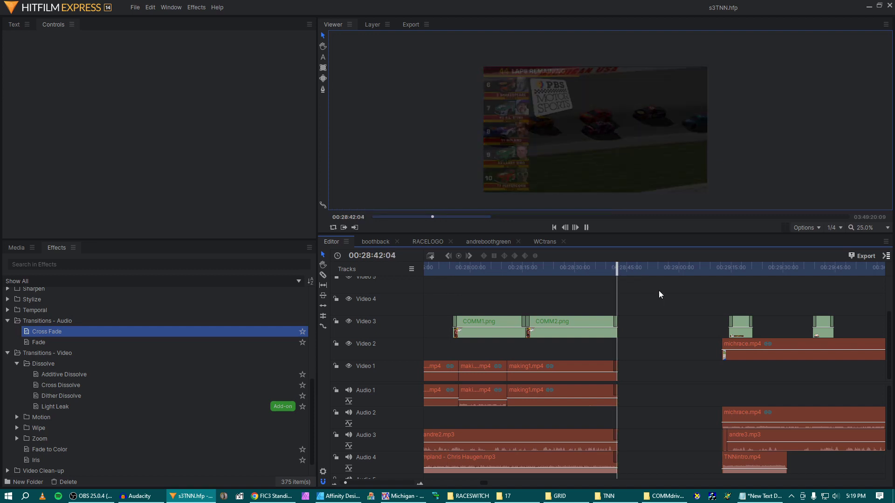
pyautogui.hotkey('ctrl', 'z')
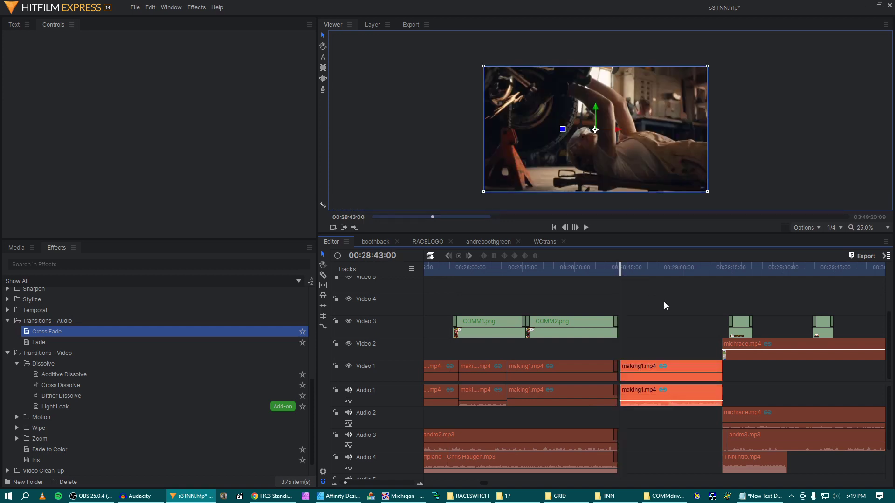
pyautogui.press('space')
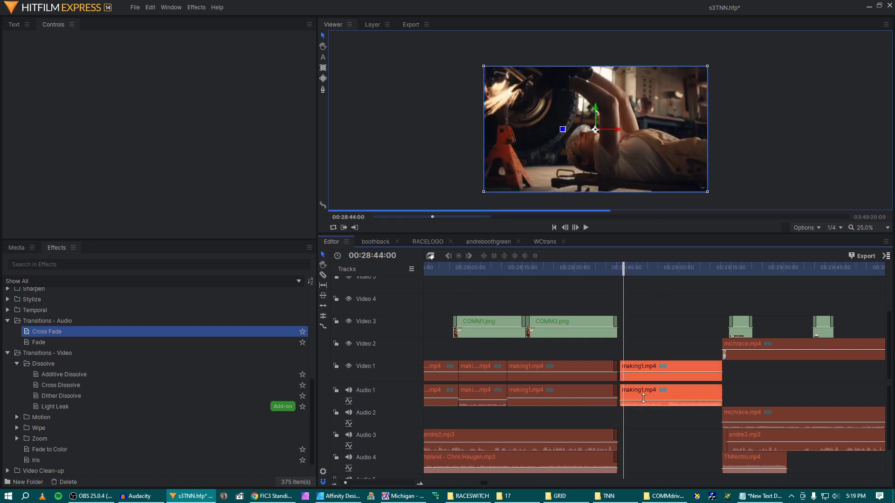
# - Set the Ford commercial's audio level to -4 dB
pyautogui.click(646, 394)
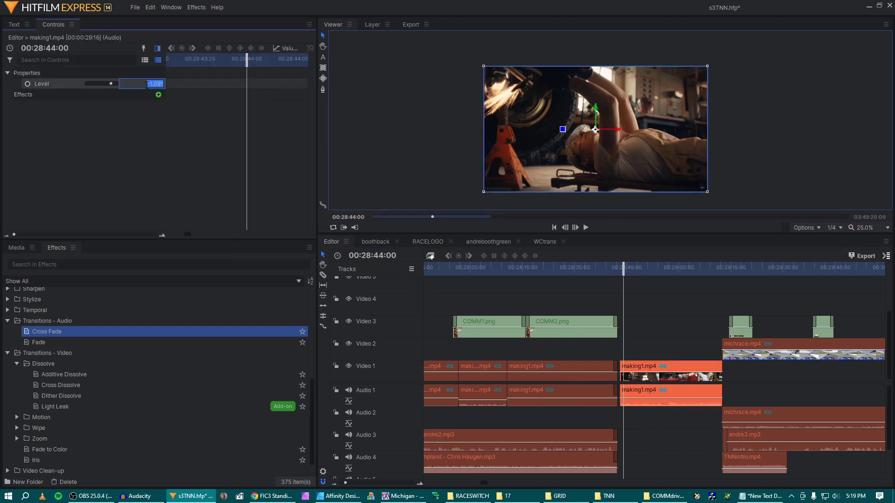
pyautogui.write('-4')
pyautogui.press('Return')
# - Play the Ford commercial at several points up to its end to check its sound and picture
pyautogui.press('space')
pyautogui.moveTo(602, 271); pyautogui.dragTo(648, 270)
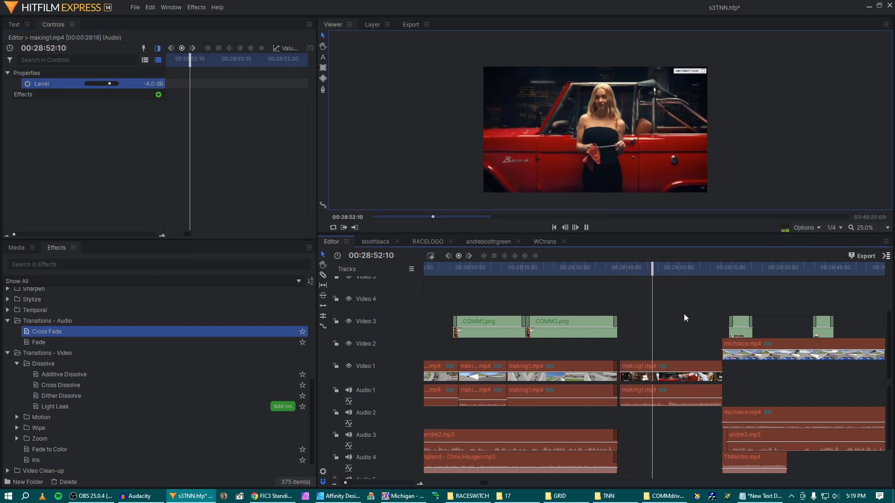
pyautogui.press('space')
pyautogui.hscroll(3, 684, 314)
pyautogui.click(644, 271)
pyautogui.press('space')
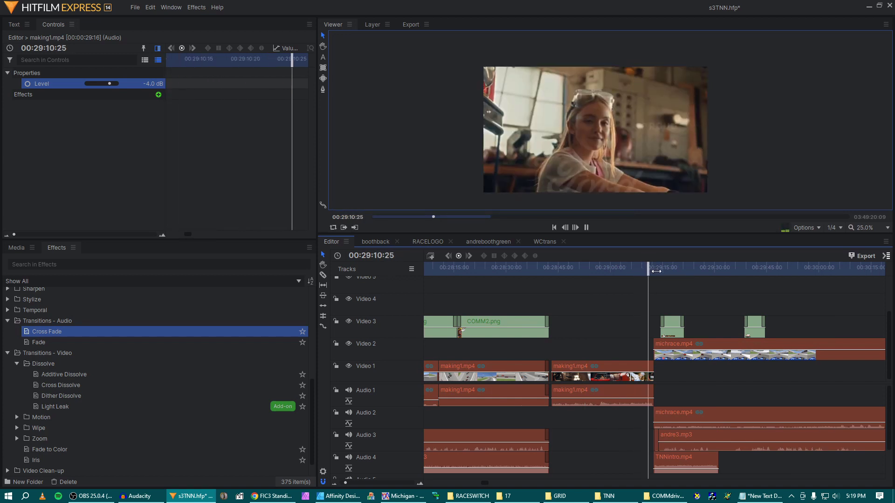
pyautogui.press('space')
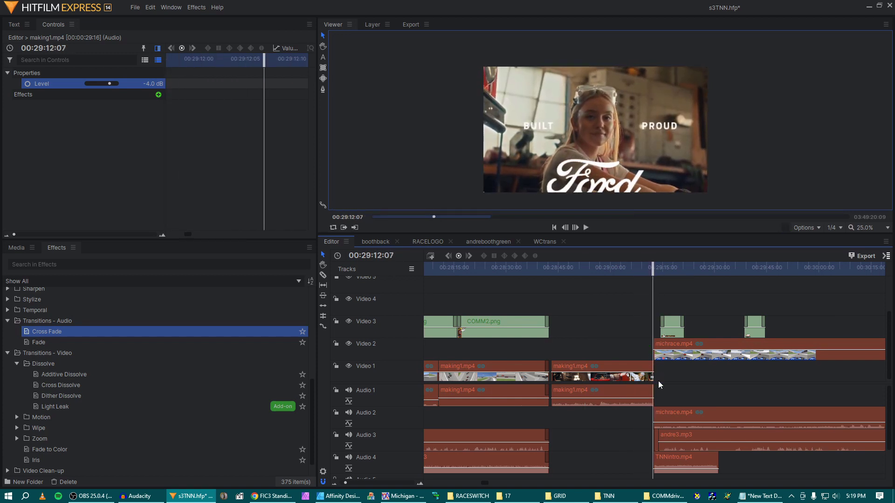
# - Select all clips from the start of michrace.mp4 after the commercial onward, including the short audio pieces and TNNintro.mp4
pyautogui.scroll(-10, 680, 362)
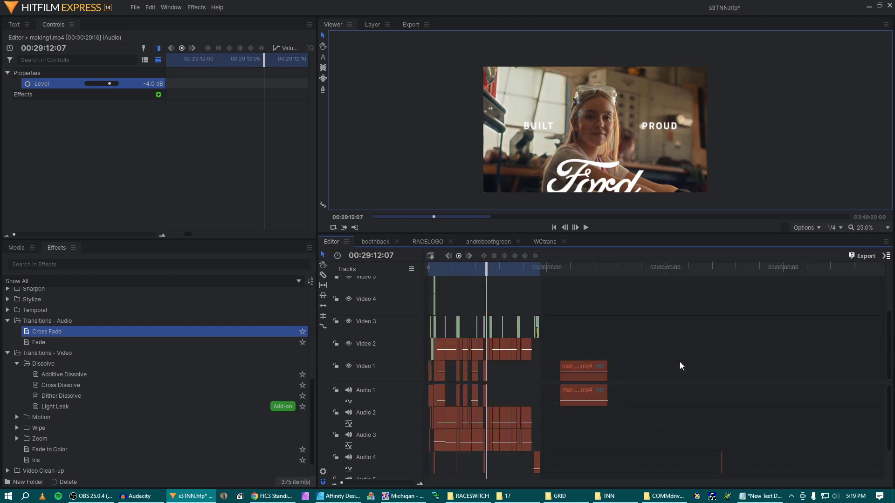
pyautogui.moveTo(641, 462); pyautogui.dragTo(489, 317)
pyautogui.scroll(10, 490, 317)
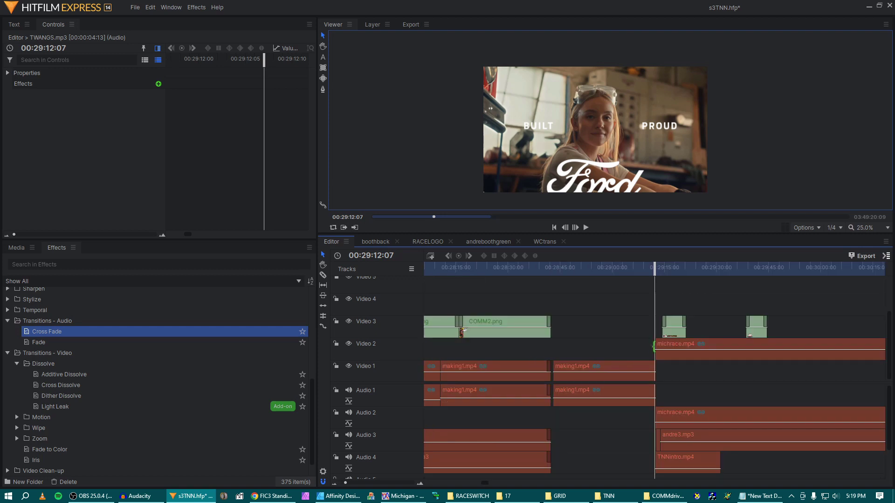
pyautogui.scroll(-10, 672, 404)
pyautogui.moveTo(657, 465); pyautogui.dragTo(487, 312)
pyautogui.scroll(10, 559, 343)
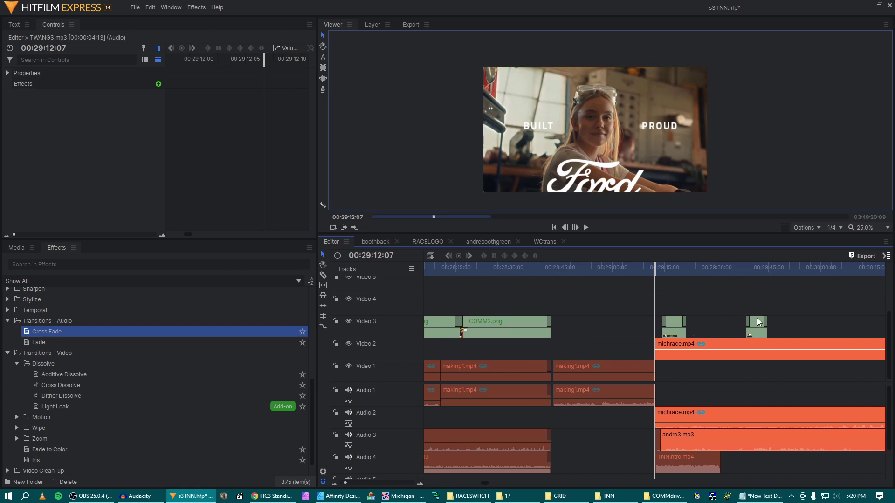
pyautogui.moveTo(674, 463); pyautogui.dragTo(694, 438)
pyautogui.scroll(3, 694, 438)
pyautogui.keyDown('ctrl'); pyautogui.click(684, 439); pyautogui.keyUp('ctrl')
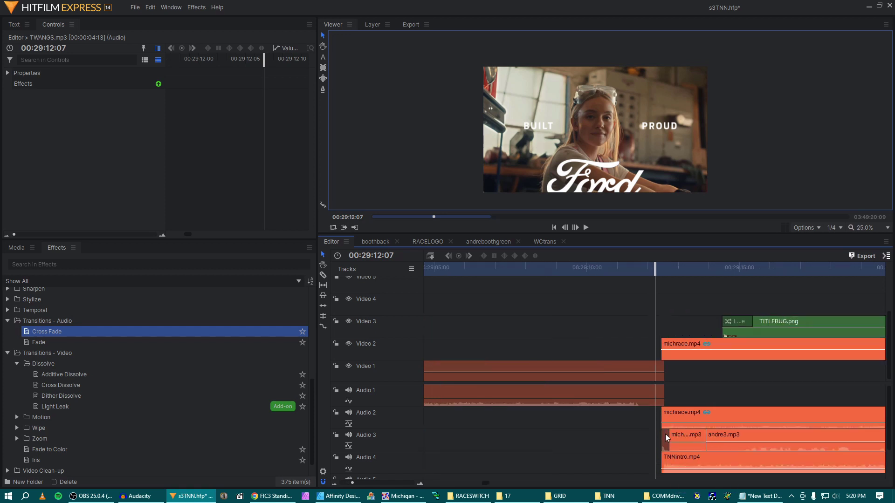
# - Play the join after the commercial and move the selected race clips about one second later
pyautogui.press('space')
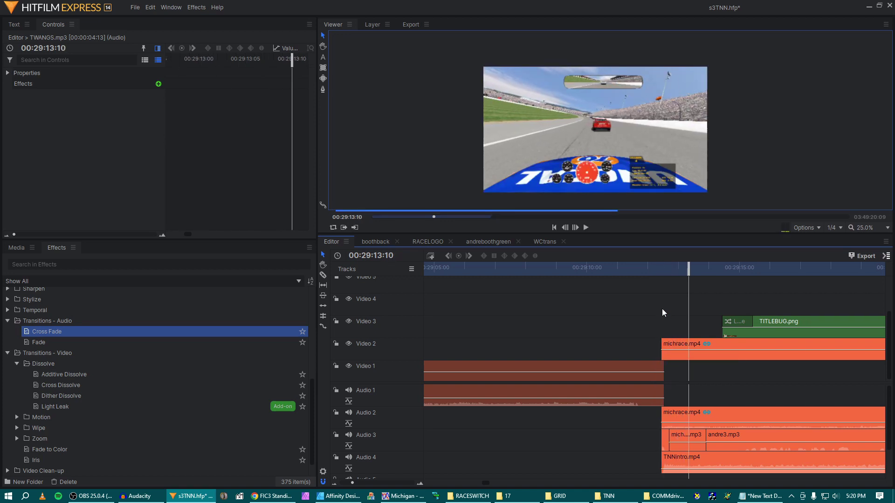
pyautogui.click(662, 269)
pyautogui.press('space')
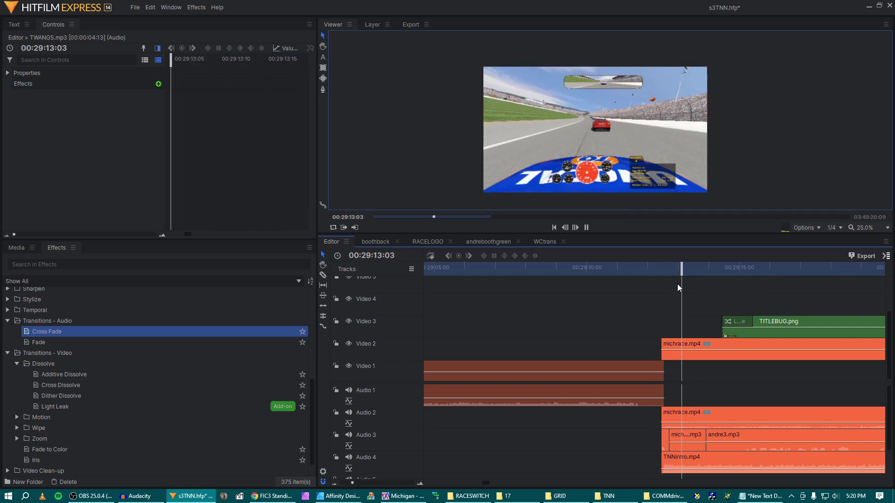
pyautogui.moveTo(682, 344); pyautogui.dragTo(713, 345)
# - Add a Cross Dissolve to the end of the commercial's video and a Cross Fade to the end of its audio
pyautogui.click(632, 269)
pyautogui.press('space')
pyautogui.press('space')
pyautogui.click(46, 386)
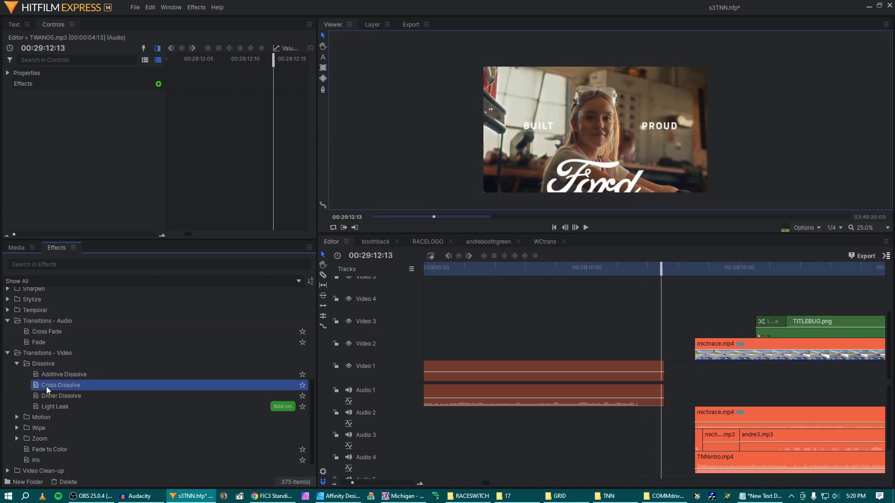
pyautogui.moveTo(46, 386); pyautogui.dragTo(652, 371)
pyautogui.moveTo(47, 332); pyautogui.dragTo(642, 391)
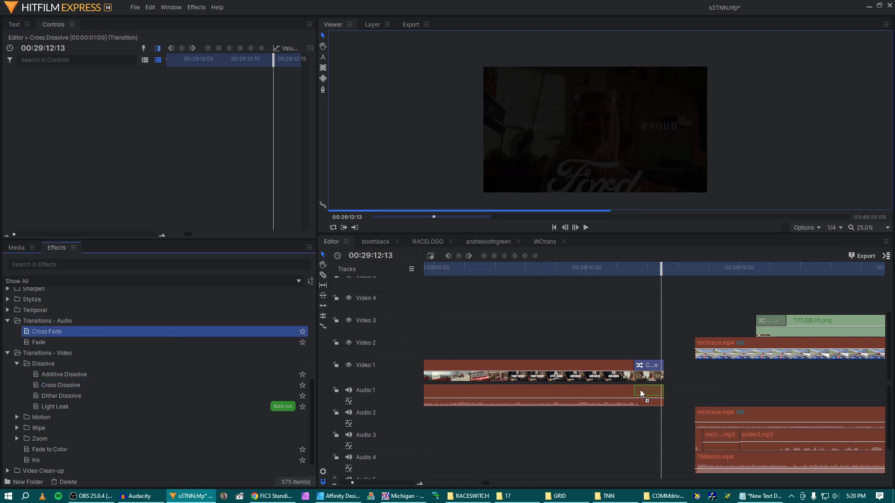
# - Play the commercial's fade-out into the race footage and save the project
pyautogui.click(624, 268)
pyautogui.press('space')
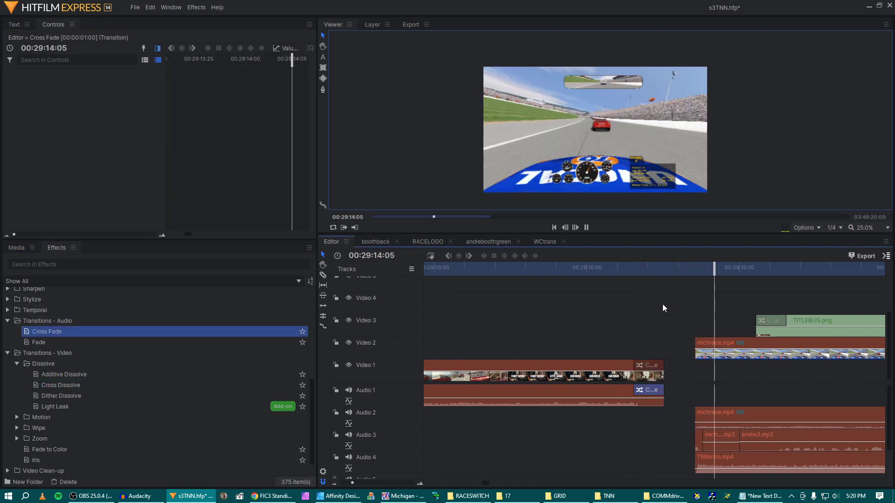
pyautogui.press('space')
pyautogui.scroll(-5, 640, 329)
pyautogui.hotkey('ctrl', 's')
# - Split the remaining making1.mp4 clip at 01:07:17:27 and delete the footage before it
pyautogui.scroll(-5, 639, 329)
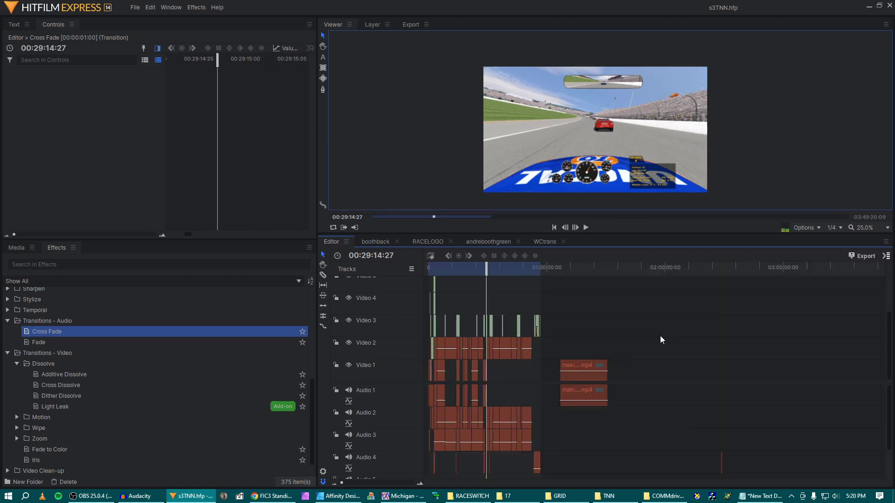
pyautogui.click(563, 267)
pyautogui.scroll(5, 612, 342)
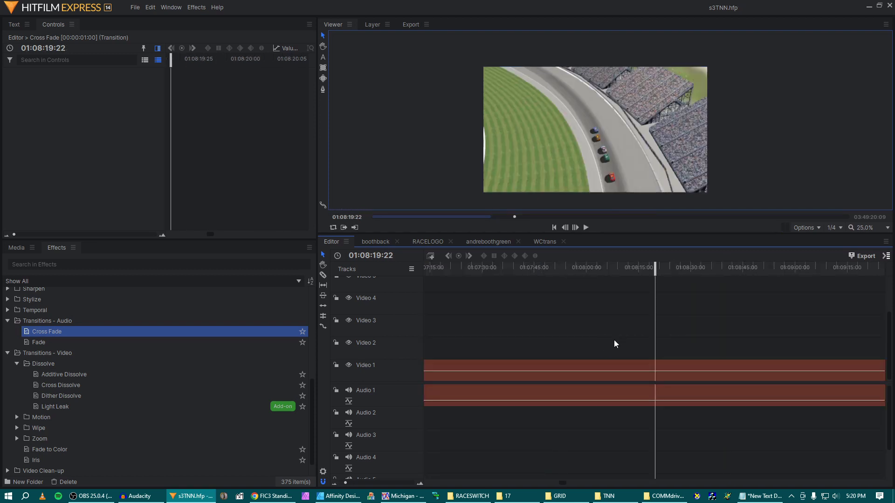
pyautogui.hscroll(-3, 600, 334)
pyautogui.moveTo(542, 267); pyautogui.dragTo(573, 271)
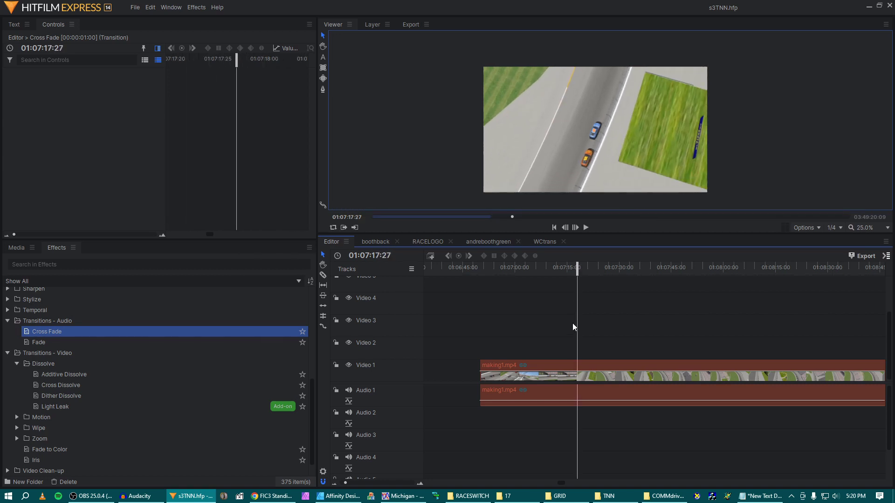
pyautogui.click(578, 361)
pyautogui.press('Delete')
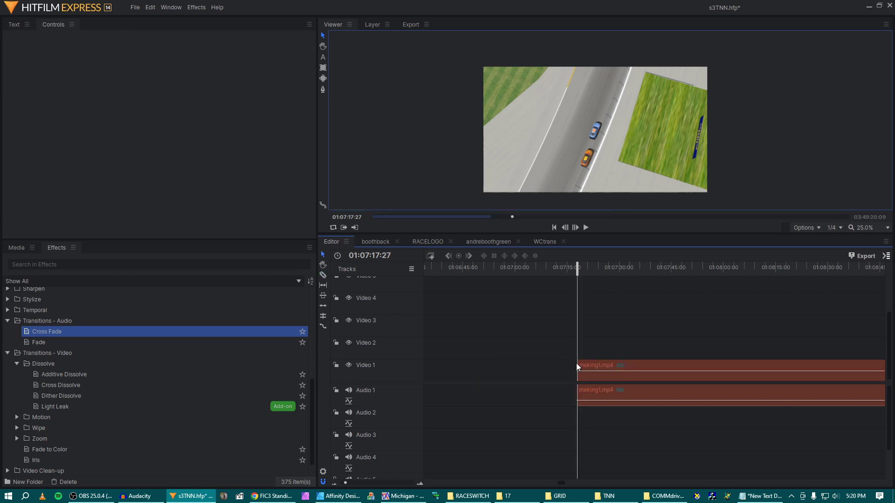
# - Split making1.mp4 at 01:09:10:25 and cut out the segment before it
pyautogui.moveTo(696, 271); pyautogui.dragTo(627, 274)
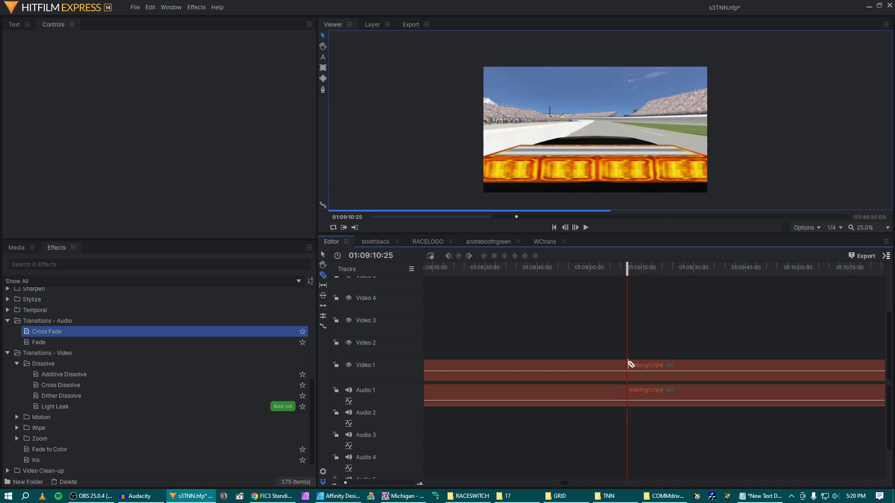
pyautogui.click(629, 365)
pyautogui.press('v')
pyautogui.click(611, 365)
pyautogui.press('Delete')
# - Paste the cut segment on Video 1 and Audio 1 and align its start with michrace.mp4 after the commercial
pyautogui.press('\\')
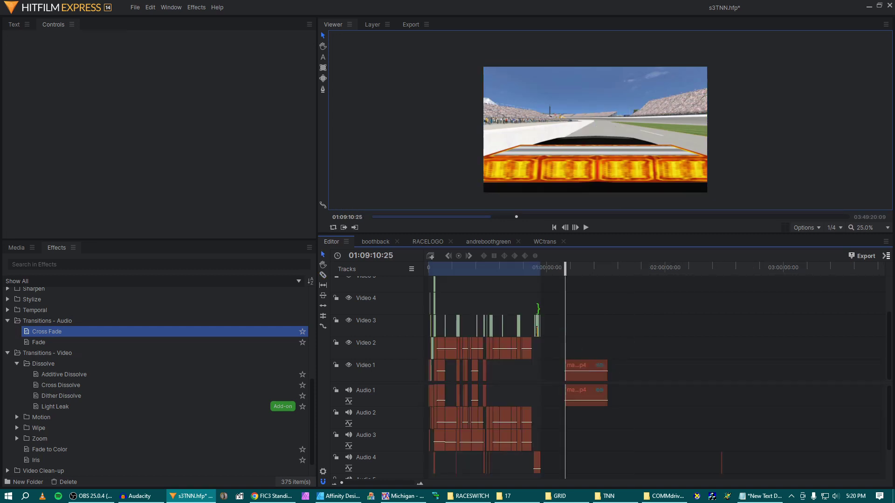
pyautogui.click(487, 271)
pyautogui.scroll(10, 515, 304)
pyautogui.scroll(-2, 588, 306)
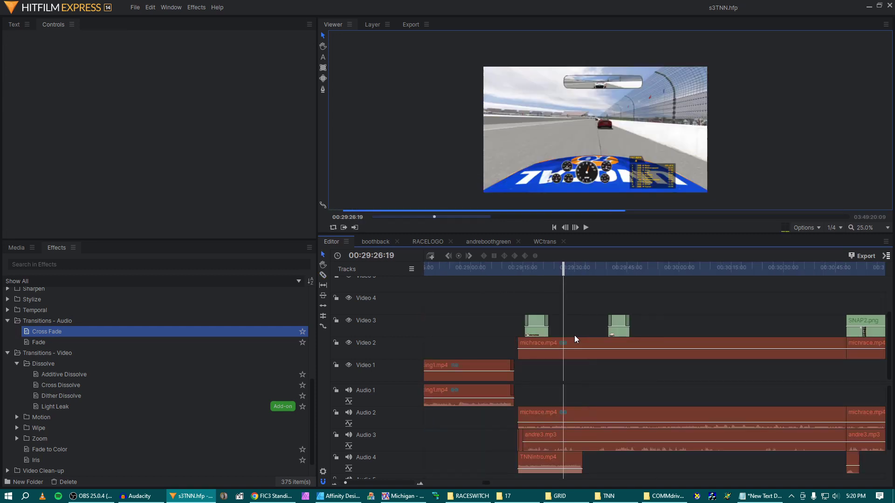
pyautogui.moveTo(565, 364); pyautogui.dragTo(529, 366)
# - Split the pasted making1.mp4 segment where SNAP2.png begins and delete the part after the split
pyautogui.hscroll(3, 647, 370)
pyautogui.press('c')
pyautogui.click(644, 366)
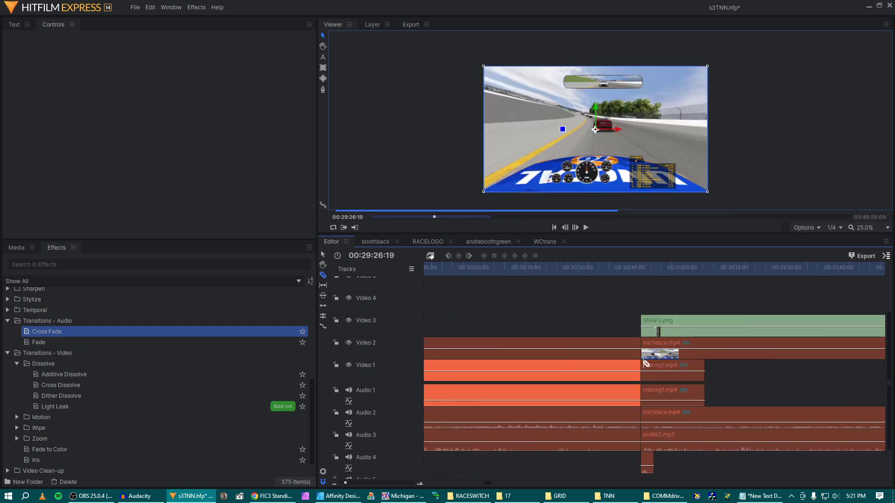
pyautogui.press('v')
pyautogui.click(652, 365)
pyautogui.press('Delete')
# - Delete the michrace.mp4 video and audio clip above the new making1.mp4 segment, up to SNAP2.png
pyautogui.click(599, 342)
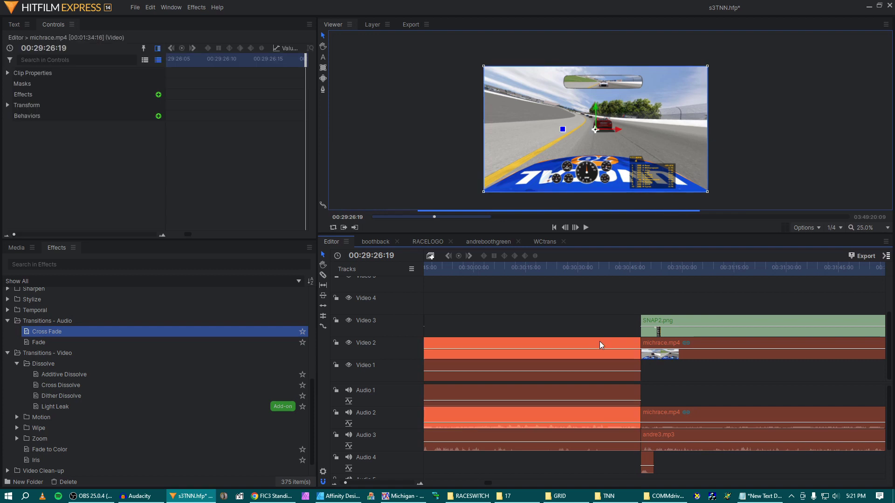
pyautogui.hscroll(-5, 601, 343)
pyautogui.press('Delete')
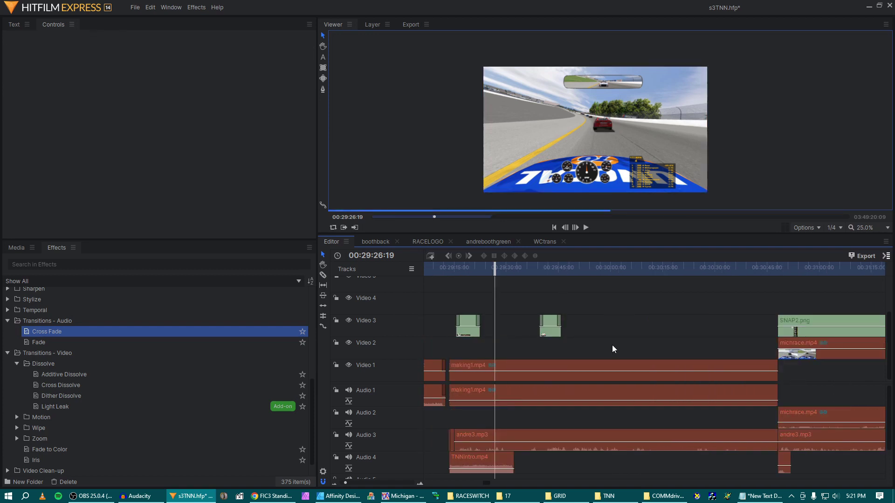
# - Set the audio level of the new making1.mp4 segment after the commercial to -7.0 dB and preview it from about 00:29:15
pyautogui.click(569, 367)
pyautogui.click(545, 391)
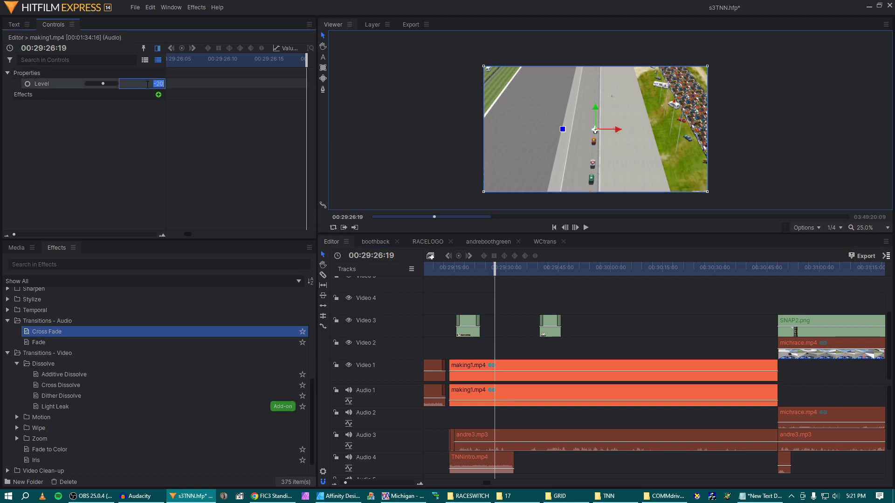
pyautogui.click(146, 84)
pyautogui.click(455, 267)
pyautogui.press('space')
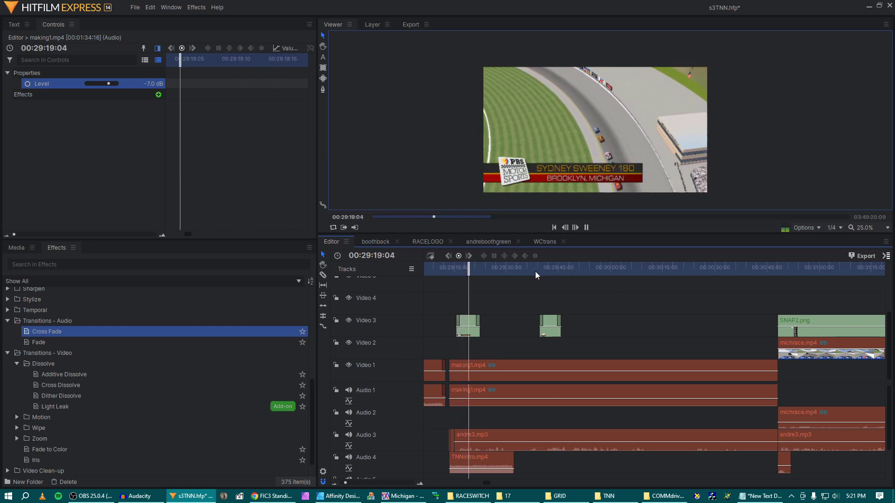
pyautogui.press('space')
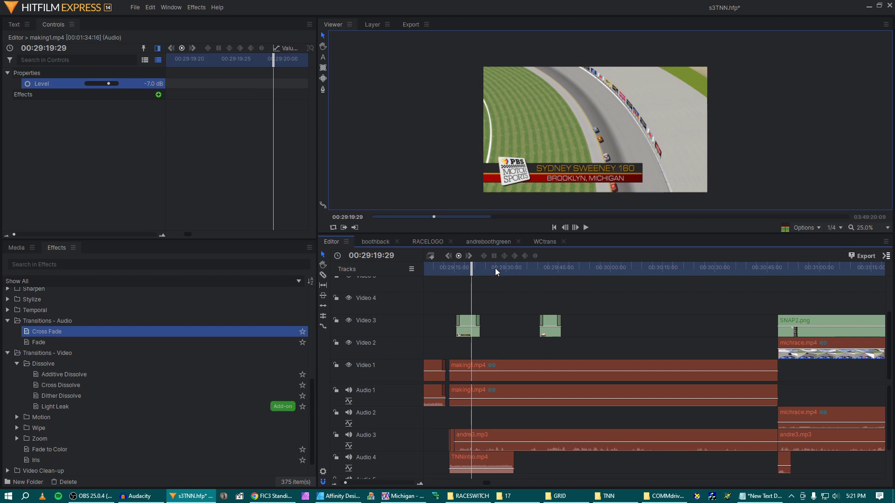
# - Move the COPTERtnn.png overlay on Video 3 so it starts at about 00:29:52, over the grandstand shot
pyautogui.click(495, 267)
pyautogui.click(550, 267)
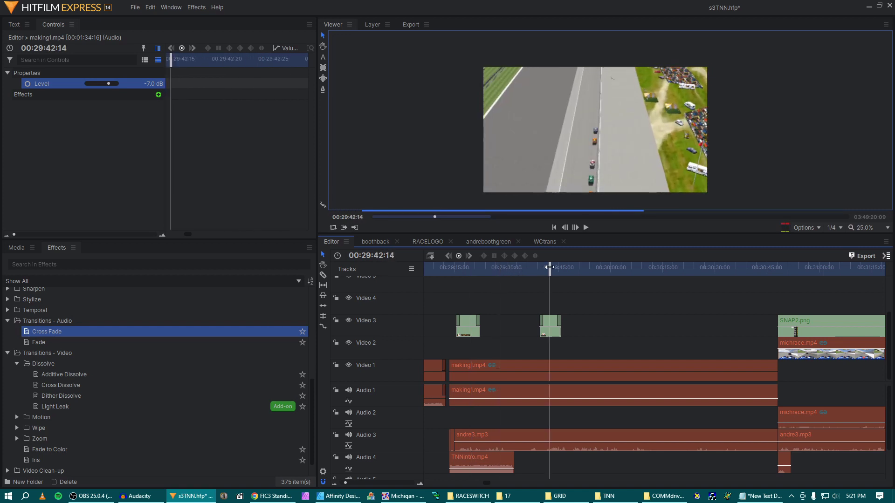
pyautogui.press('space')
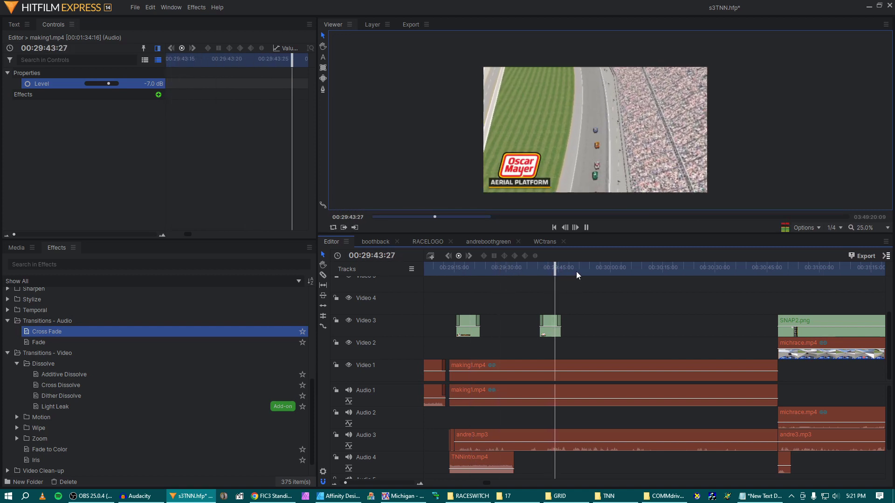
pyautogui.click(579, 273)
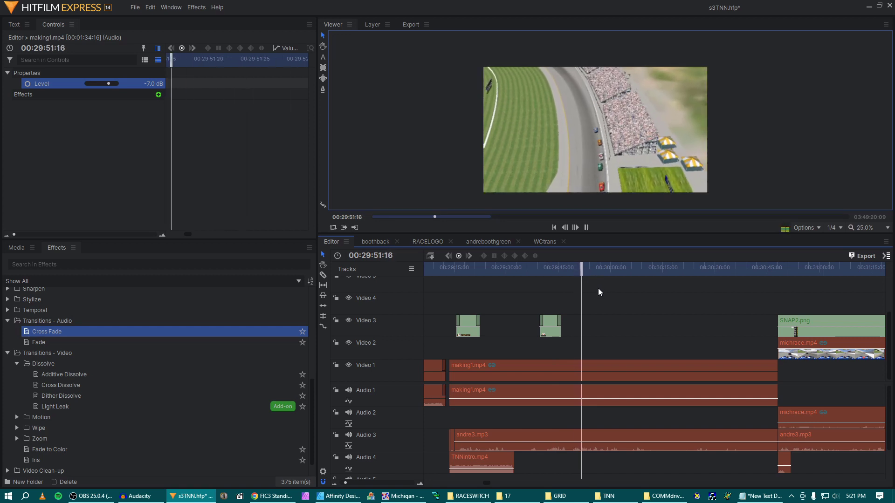
pyautogui.moveTo(552, 334); pyautogui.dragTo(597, 332)
pyautogui.press('space')
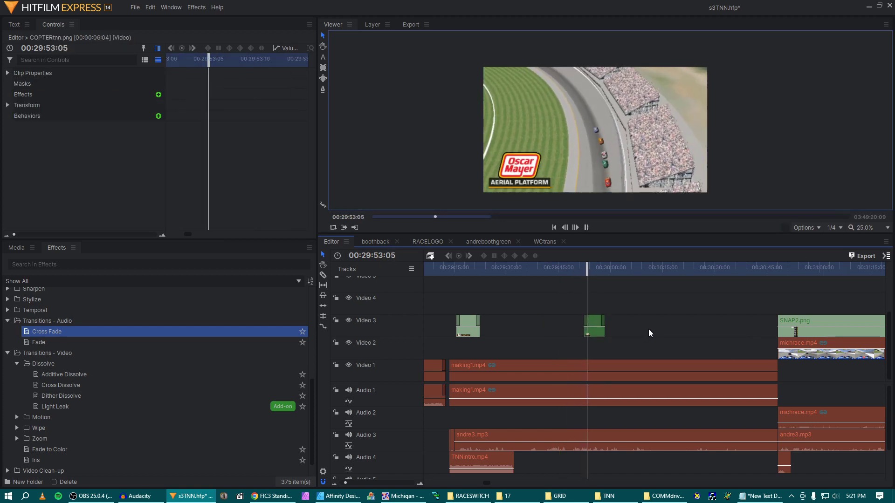
# - Preview the rest of the making1.mp4 segment through the cut to SNAP2.png and save the project
pyautogui.click(637, 270)
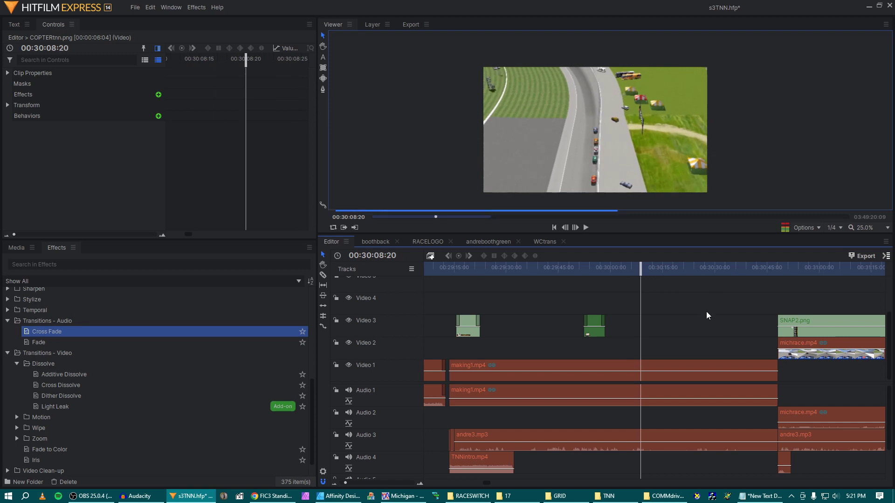
pyautogui.scroll(-2, 707, 311)
pyautogui.click(659, 268)
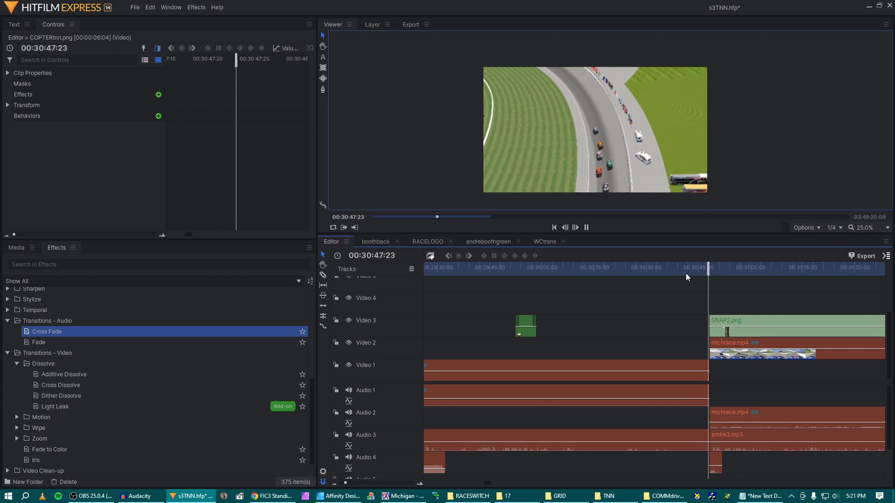
pyautogui.click(658, 268)
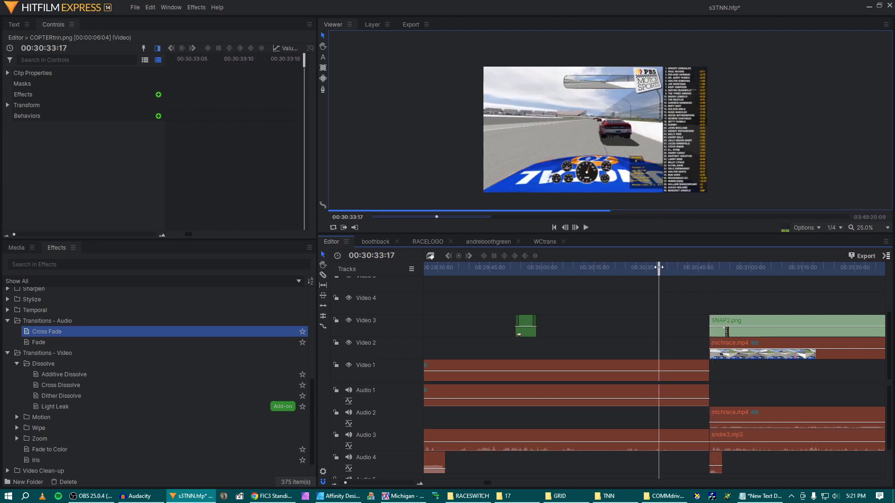
pyautogui.press('space')
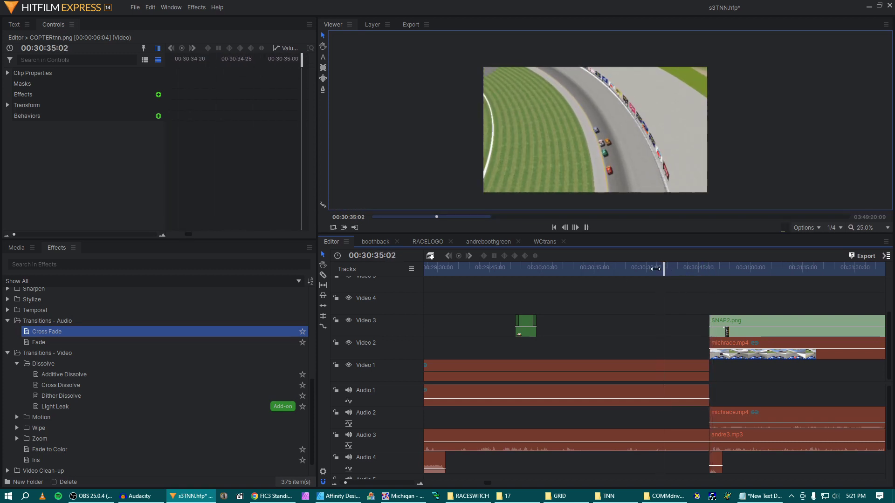
pyautogui.click(625, 271)
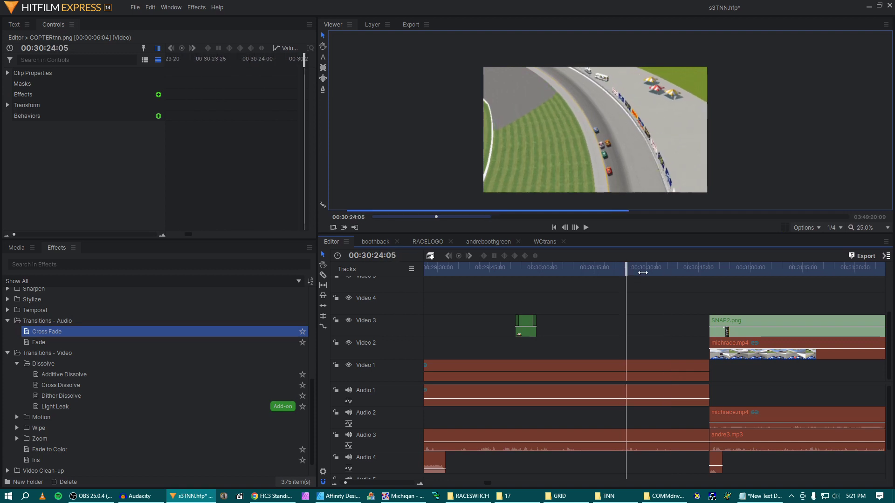
pyautogui.click(682, 268)
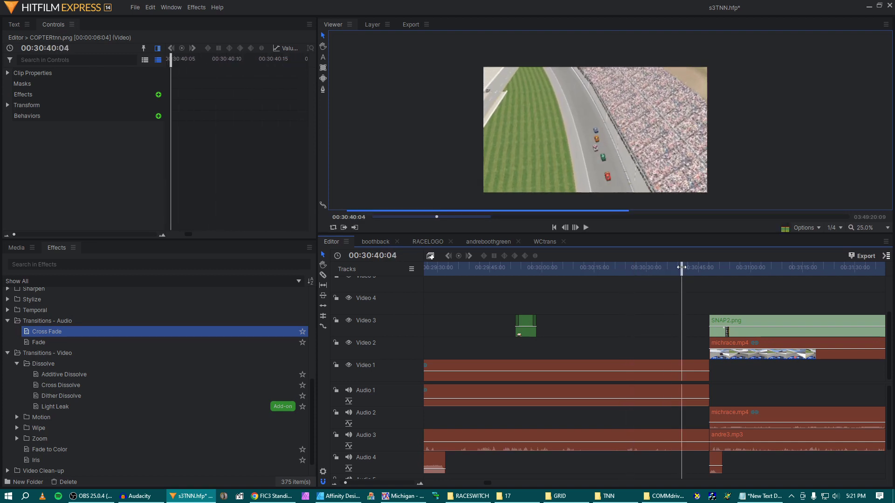
pyautogui.press('space')
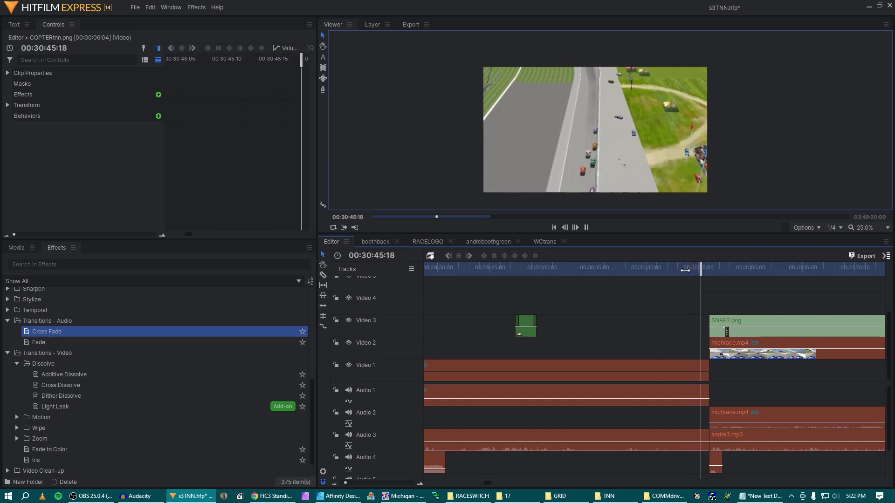
pyautogui.press('space')
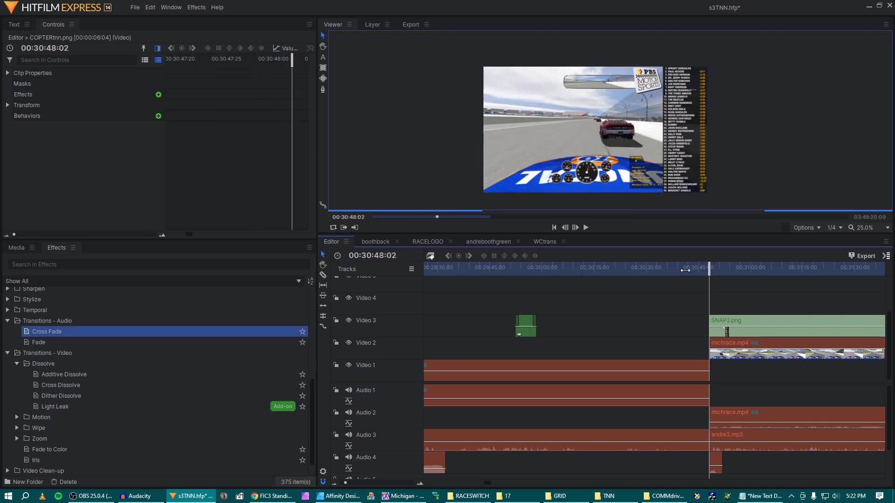
pyautogui.hotkey('ctrl', 's')
# - Split the leftover making1.mp4 footage at 01:09:40:18 and delete the part before the split
pyautogui.scroll(-10, 606, 301)
pyautogui.click(568, 268)
pyautogui.scroll(8, 587, 332)
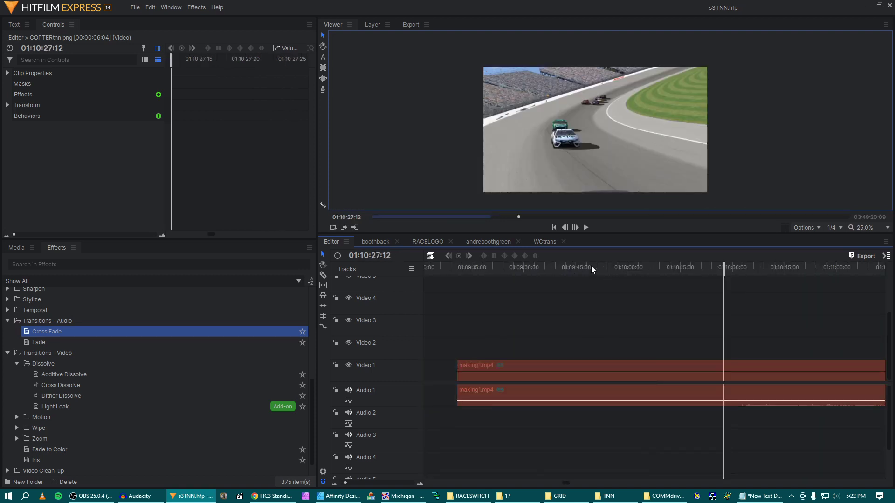
pyautogui.click(591, 268)
pyautogui.moveTo(591, 269); pyautogui.dragTo(561, 271)
pyautogui.click(546, 366)
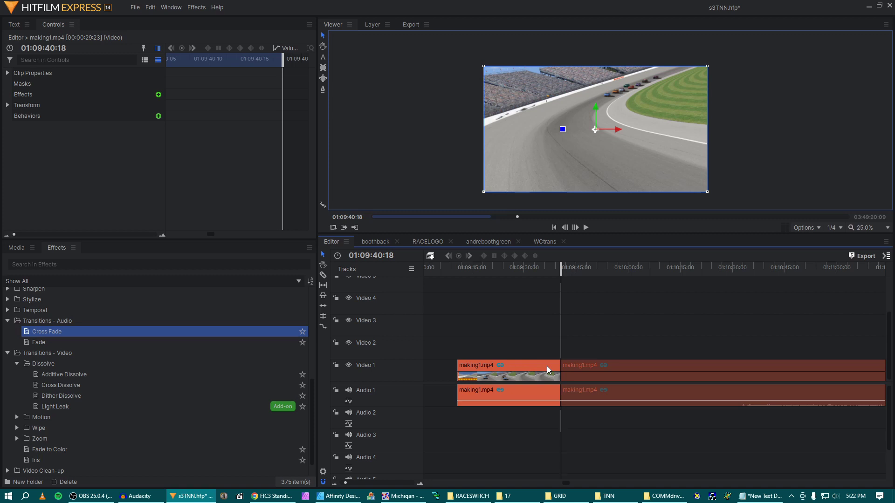
pyautogui.press('Delete')
# - Split making1.mp4 at 01:12:13:14 and cut out the segment before it
pyautogui.moveTo(650, 272)
pyautogui.mouseDown()
pyautogui.moveTo(693, 276)
pyautogui.moveTo(665, 267)
pyautogui.mouseUp()
pyautogui.click(749, 269)
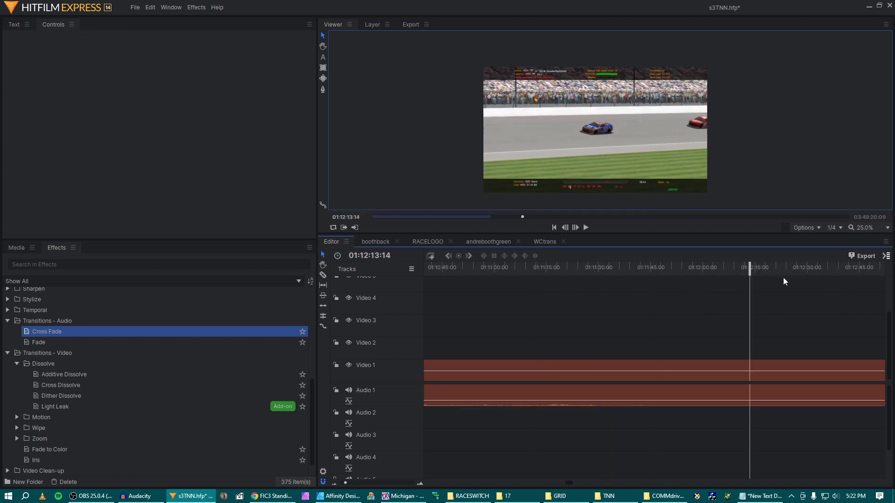
pyautogui.hotkey('ctrl', 'shift', 'd')
pyautogui.click(727, 365)
pyautogui.press('Delete')
# - Paste the cut making1.mp4 segment on Video 1 and Audio 1, aligned with the start of SNAP2.png
pyautogui.click(492, 269)
pyautogui.press('=')
pyautogui.press('=')
pyautogui.press('=')
pyautogui.press('=')
pyautogui.press('=')
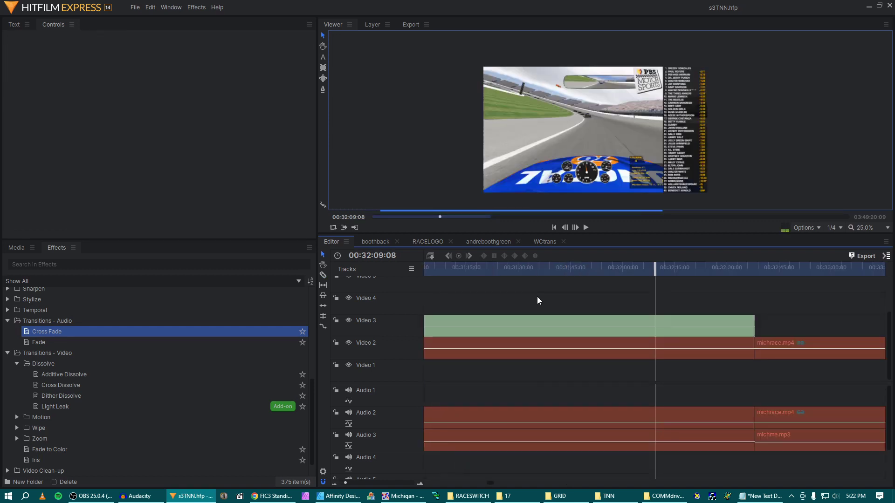
pyautogui.scroll(1, 618, 310)
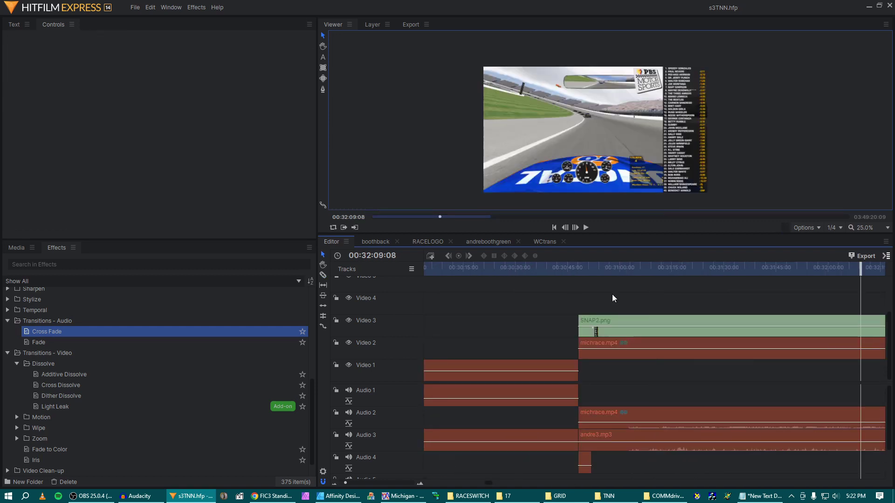
pyautogui.scroll(1, 619, 310)
pyautogui.click(602, 270)
pyautogui.moveTo(602, 368); pyautogui.dragTo(524, 367)
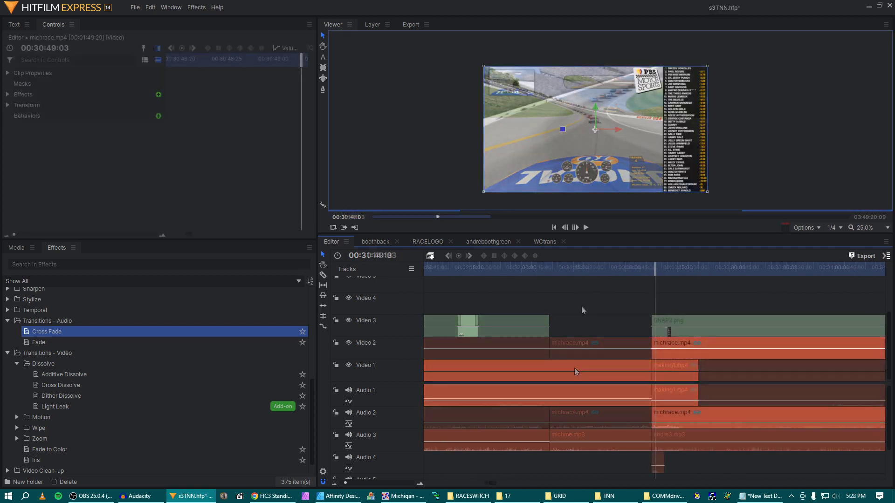
pyautogui.press('-')
pyautogui.press('-')
pyautogui.press('-')
pyautogui.press('=')
pyautogui.press('=')
pyautogui.press('=')
pyautogui.press('=')
pyautogui.press('=')
pyautogui.press('=')
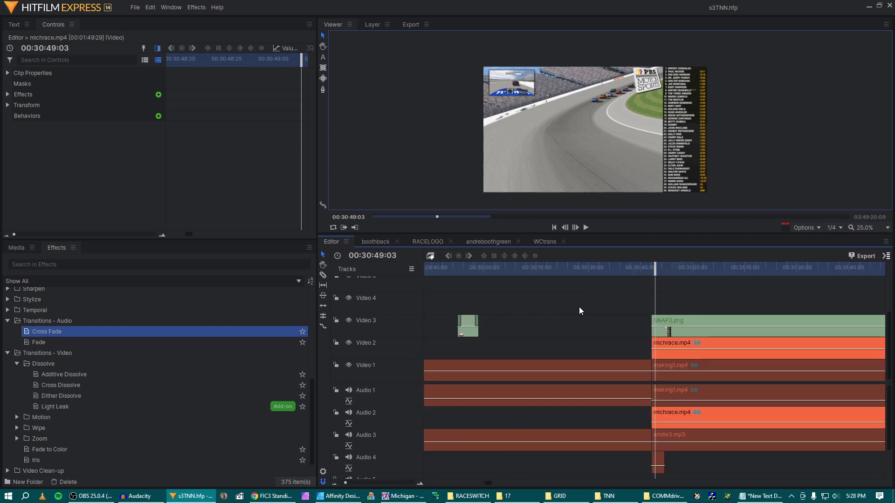
# - Look through the remaining michrace.mp4 race footage and overlays up to the race results graphics
pyautogui.hscroll(10, 614, 316)
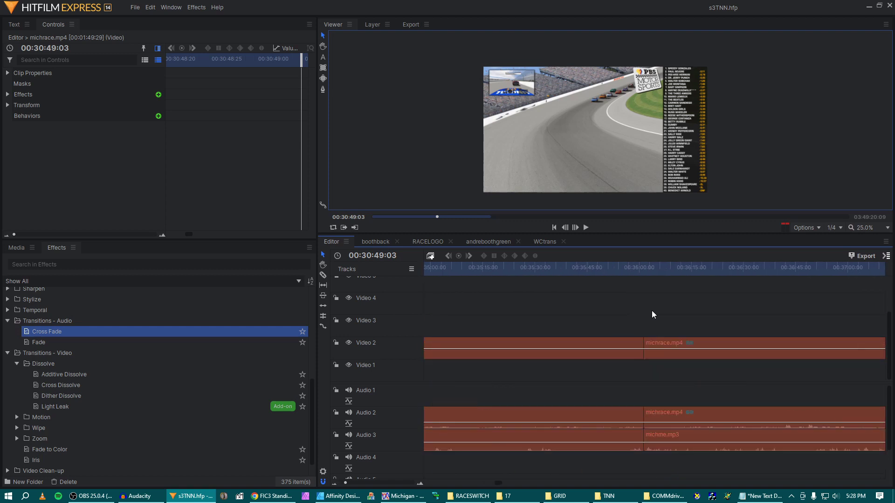
pyautogui.click(520, 276)
pyautogui.hscroll(5, 595, 283)
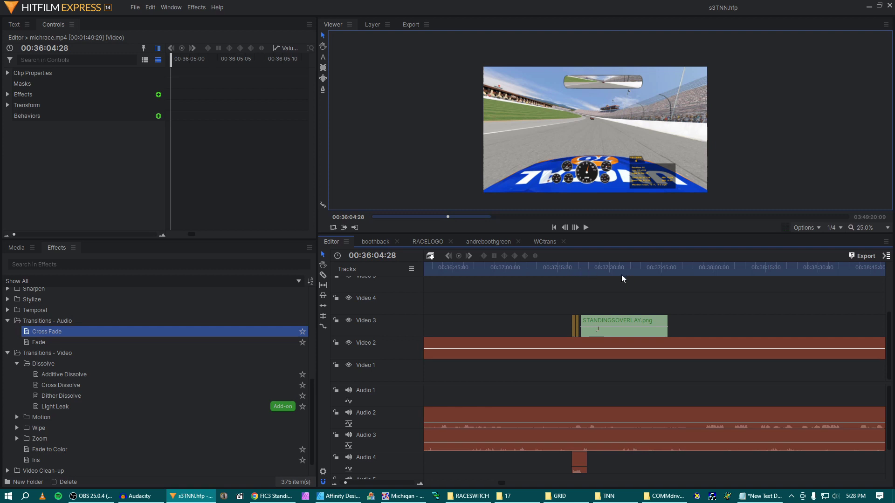
pyautogui.hscroll(1, 621, 278)
pyautogui.click(555, 329)
pyautogui.hscroll(13, 617, 318)
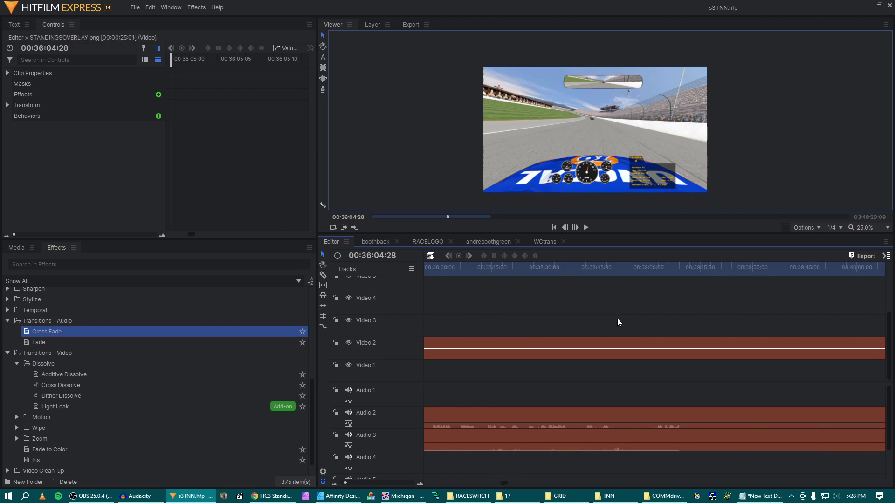
pyautogui.hscroll(20, 621, 314)
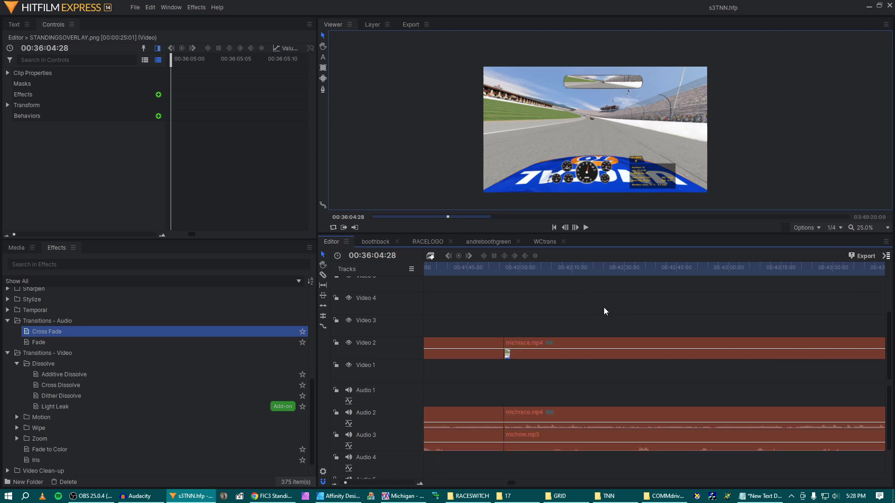
pyautogui.hscroll(16, 615, 319)
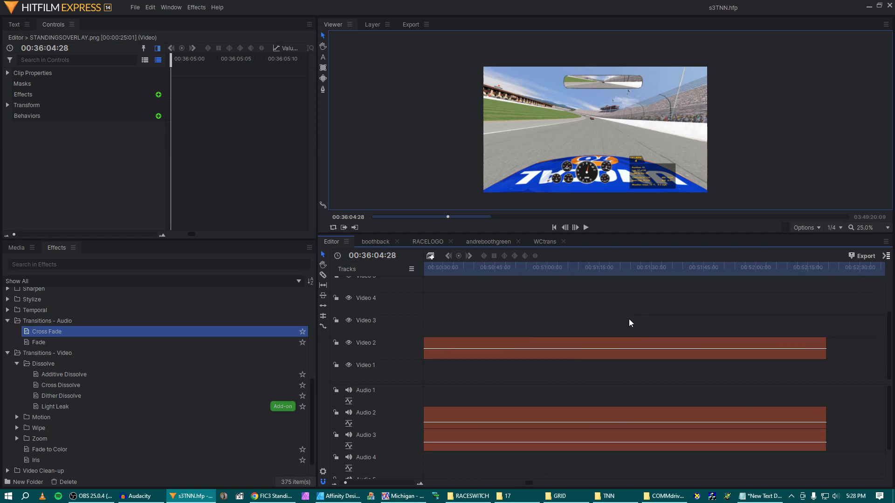
pyautogui.hscroll(14, 612, 322)
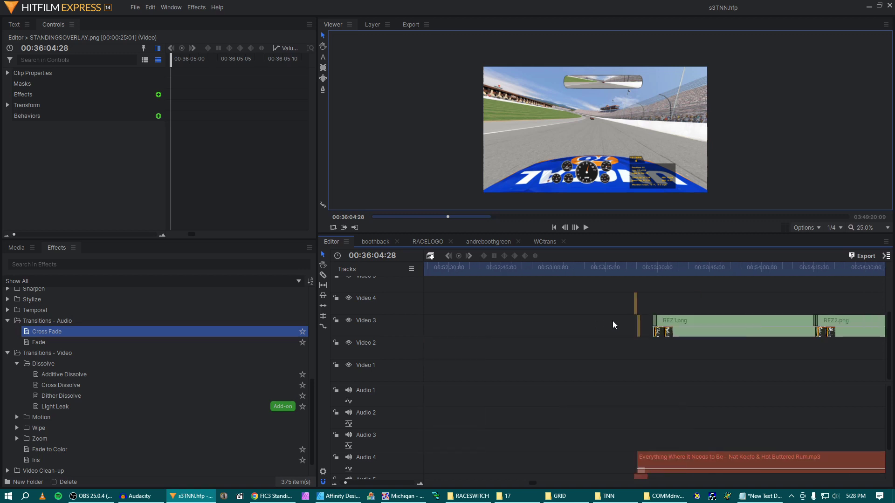
# - Review the closing REZ1.png, REZ2.png and BONUS.png graphics and the end credits through to the end of the broadcast
pyautogui.moveTo(566, 267); pyautogui.dragTo(750, 284)
pyautogui.hscroll(7, 735, 299)
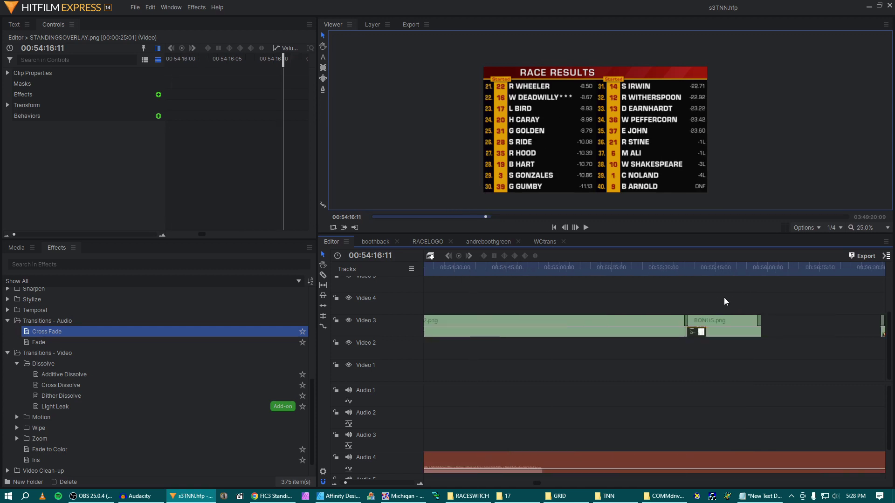
pyautogui.click(678, 268)
pyautogui.hscroll(3, 666, 284)
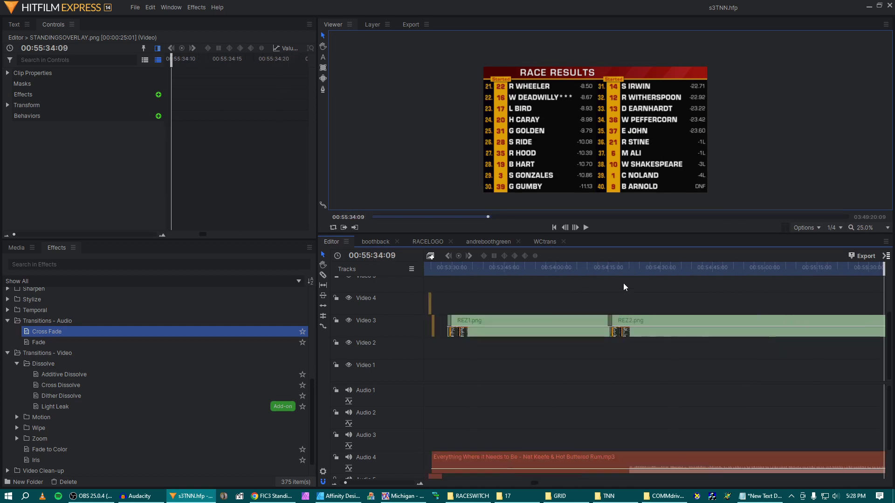
pyautogui.hscroll(2, 663, 289)
pyautogui.moveTo(675, 269); pyautogui.dragTo(708, 269)
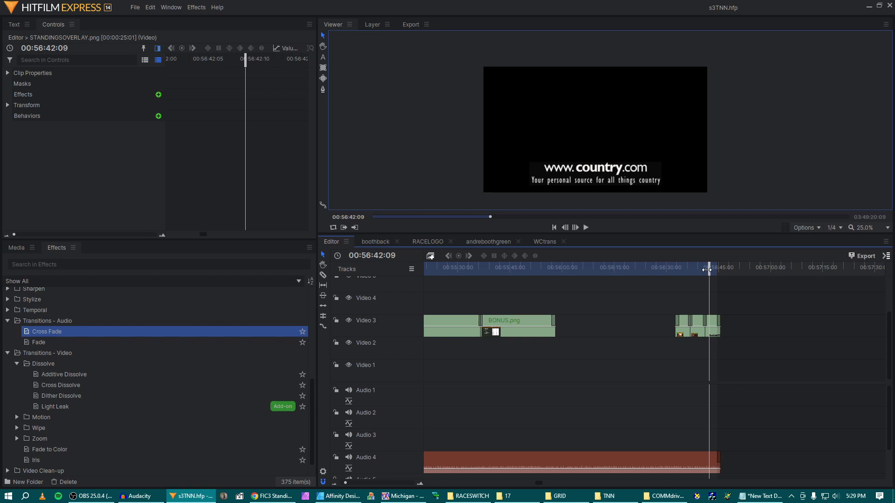
pyautogui.moveTo(707, 270)
pyautogui.mouseDown()
pyautogui.moveTo(668, 275)
pyautogui.moveTo(710, 284)
pyautogui.mouseUp()
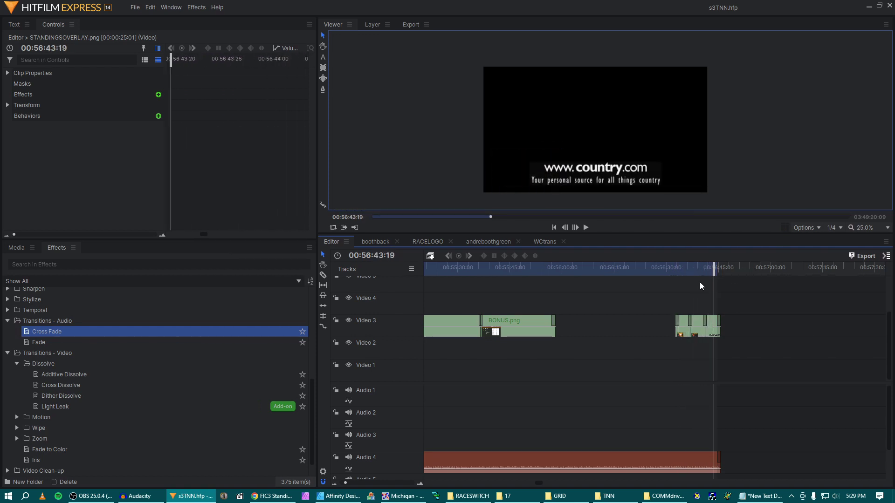